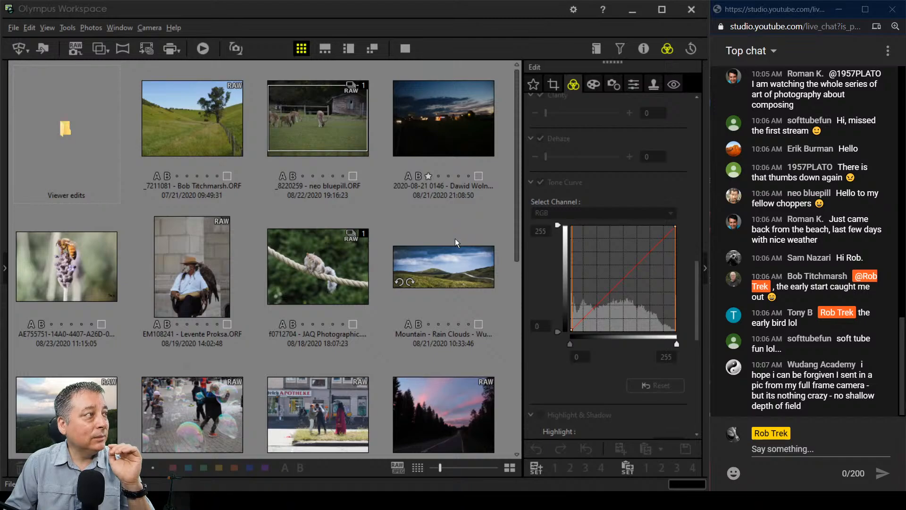
Open the _7211081 raw photo of the tree in the green valley and show it full screen
left_click(235, 142)
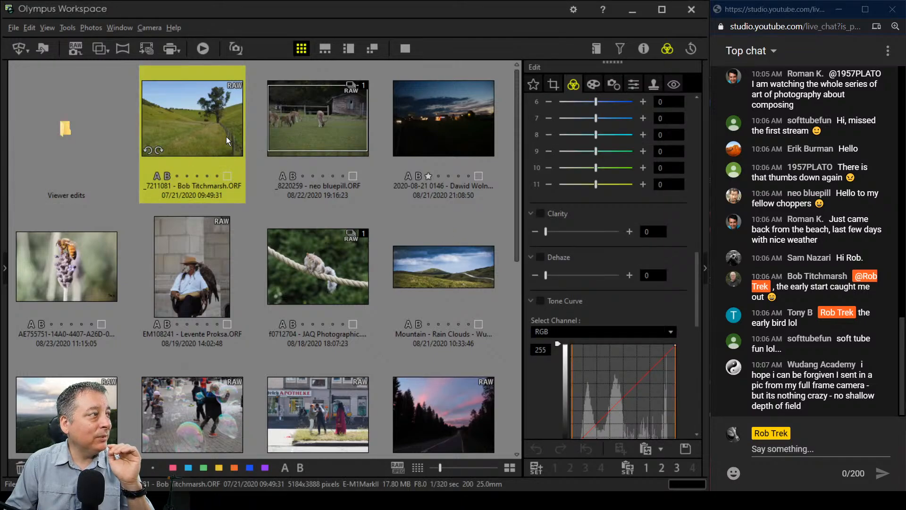
double_click(226, 137)
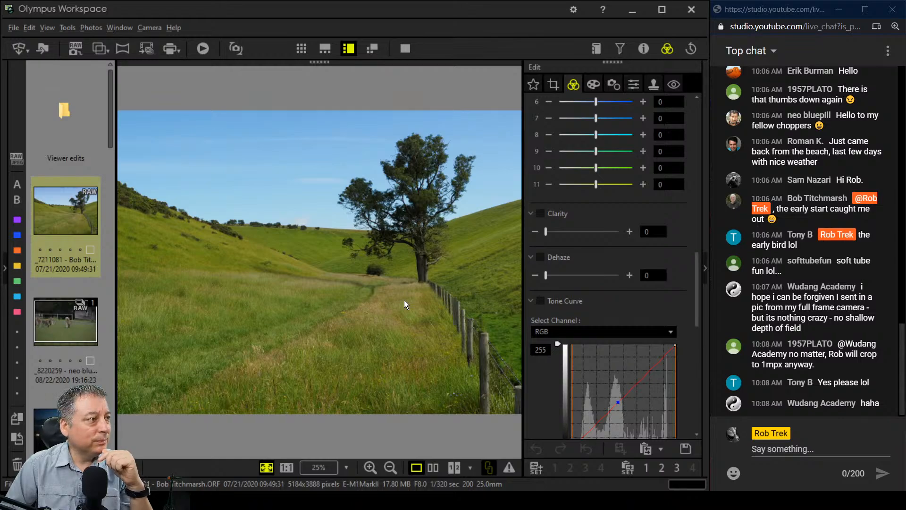
left_click(402, 47)
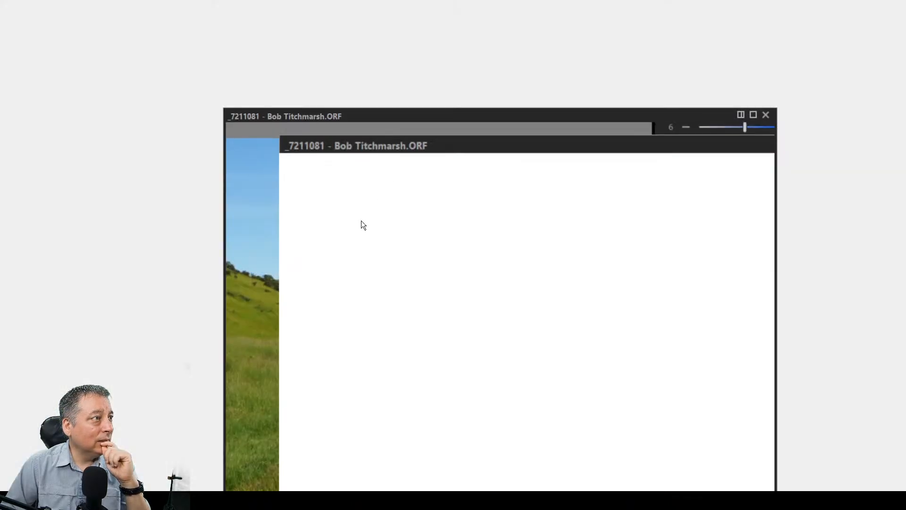
Examine the tree branches, meadow grass and fence posts at full magnification, then leave the full-screen view
left_click(548, 203)
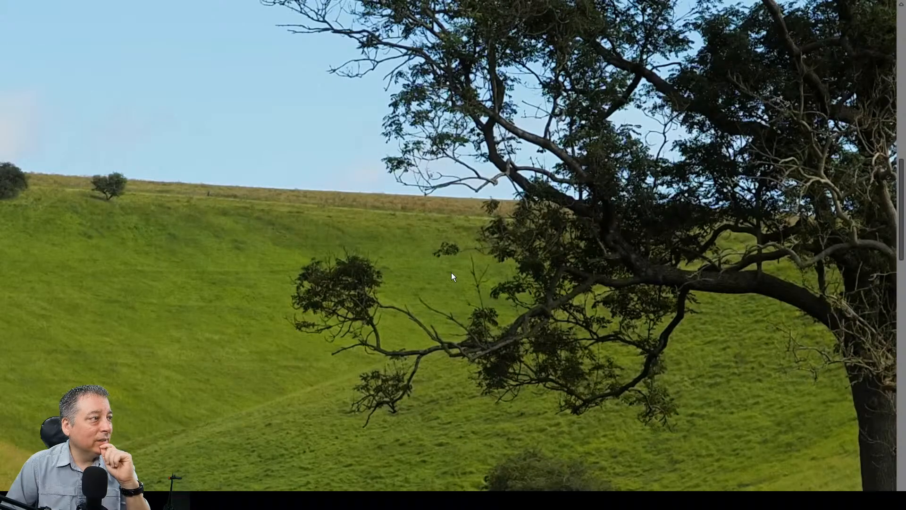
left_click_drag(451, 278, 625, 129)
left_click_drag(529, 250, 572, 169)
left_click(572, 169)
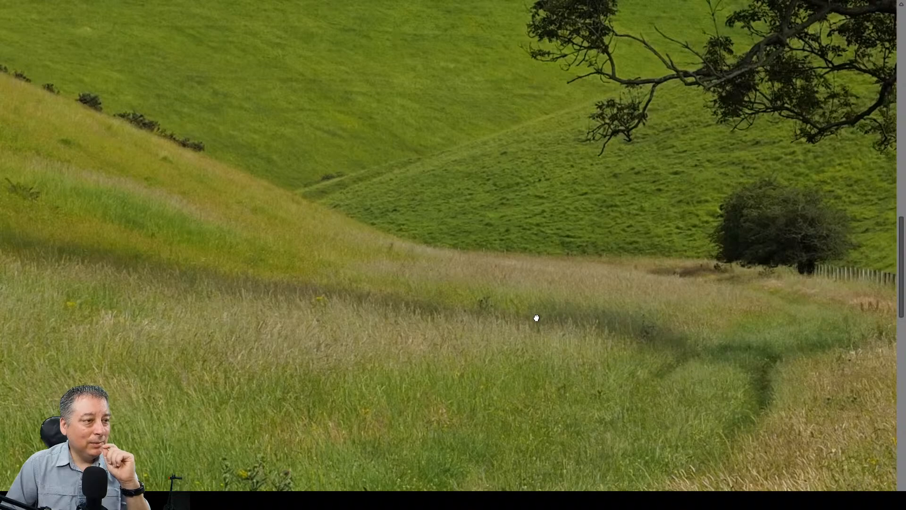
left_click(535, 319)
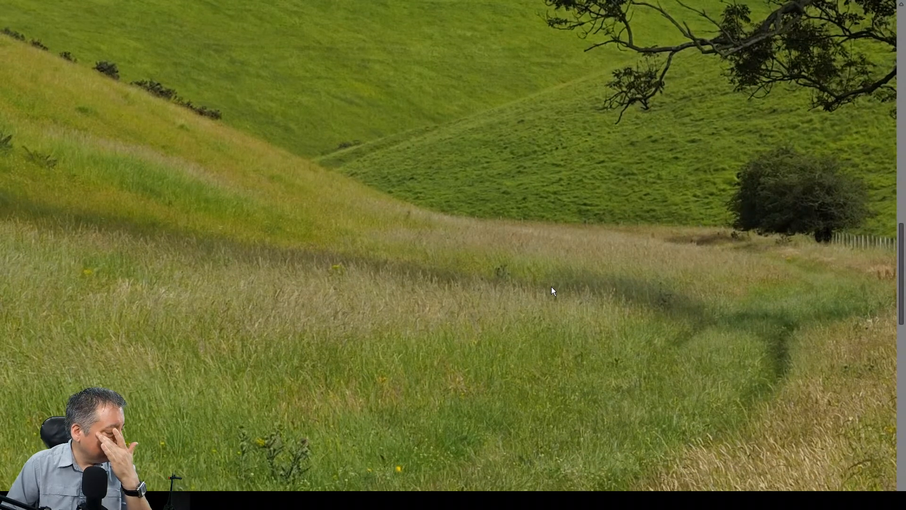
left_click(552, 287)
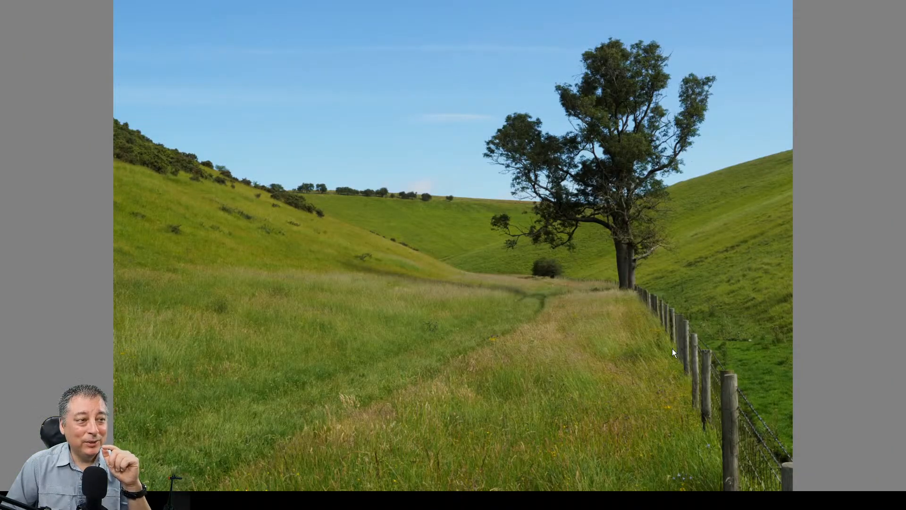
left_click(698, 358)
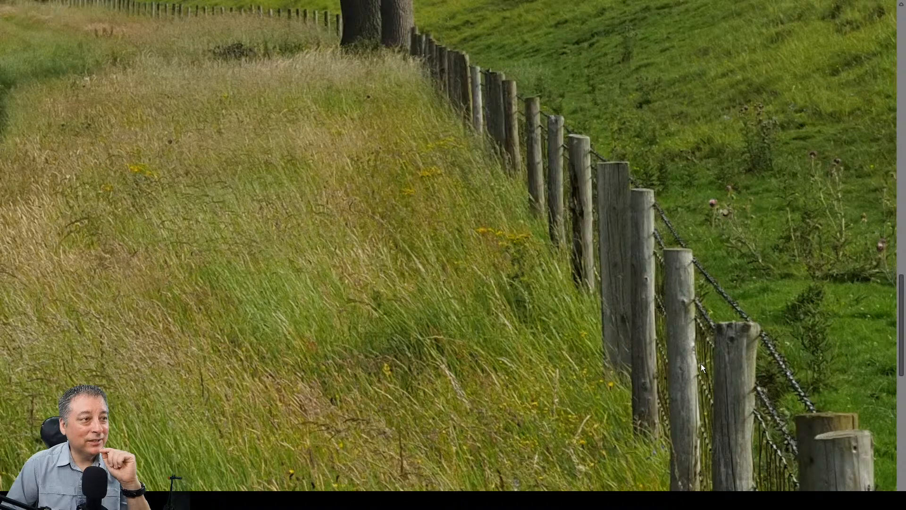
left_click(701, 363)
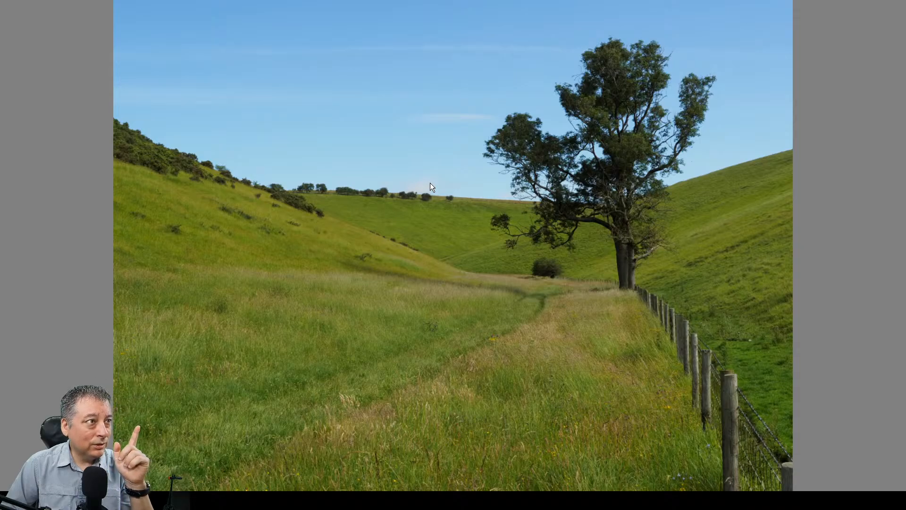
key("Escape")
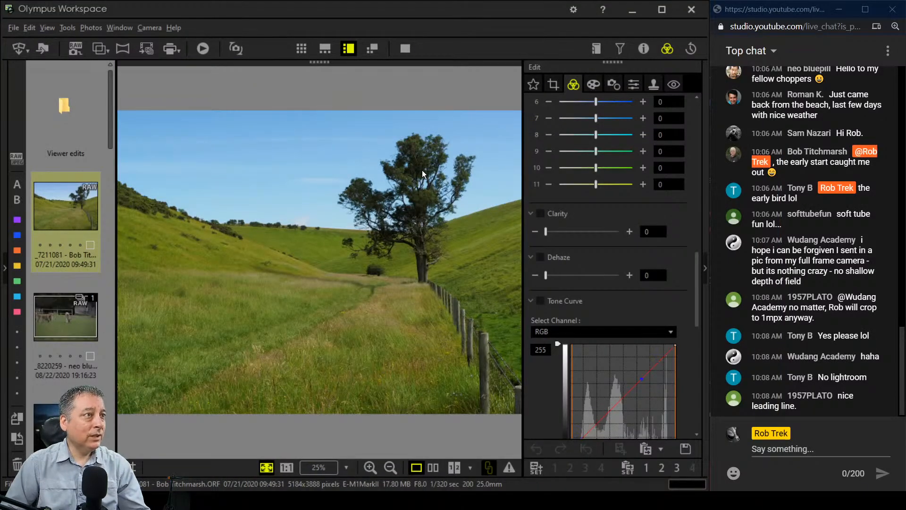
Crop the photo to the 3.0:4.0 portrait ratio and position the frame around the tree and fence
left_click(550, 88)
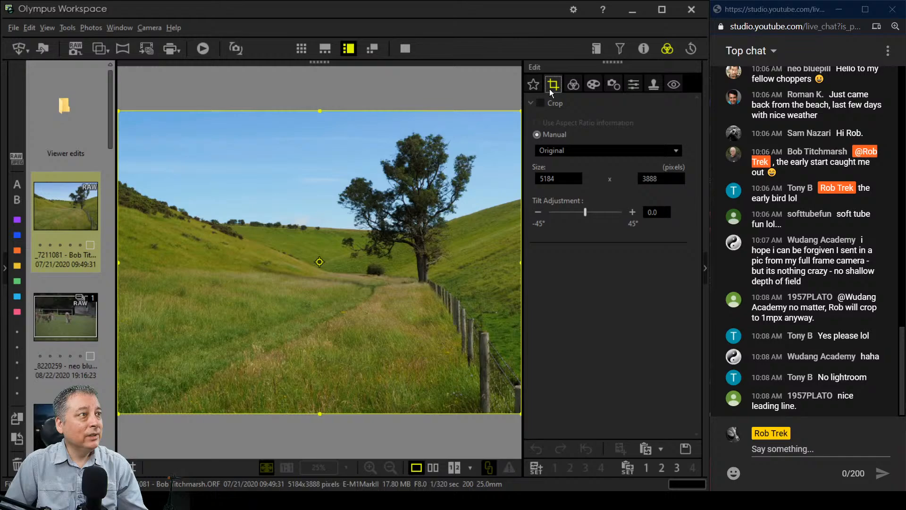
left_click(576, 151)
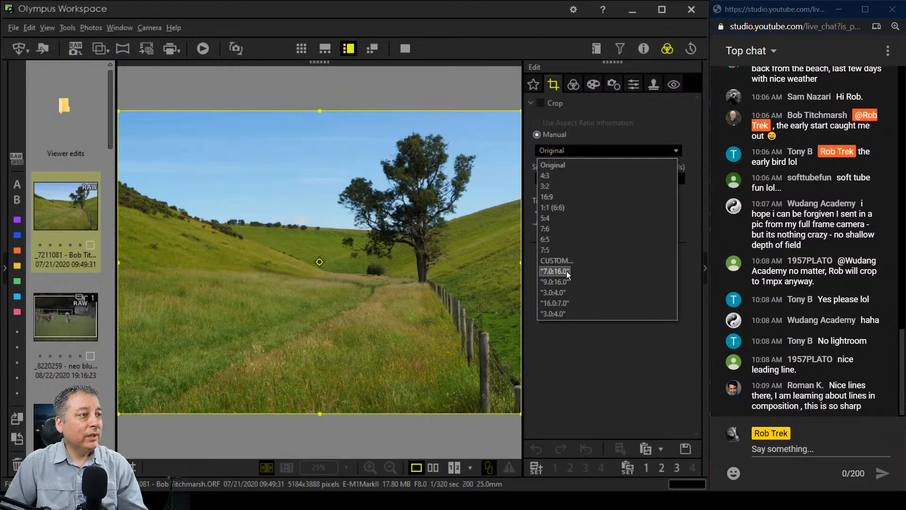
left_click(568, 291)
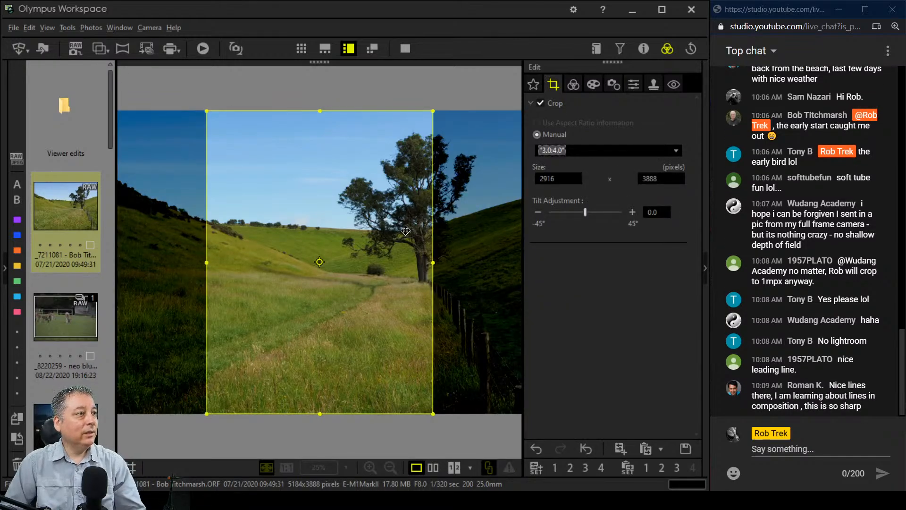
left_click_drag(368, 230, 447, 241)
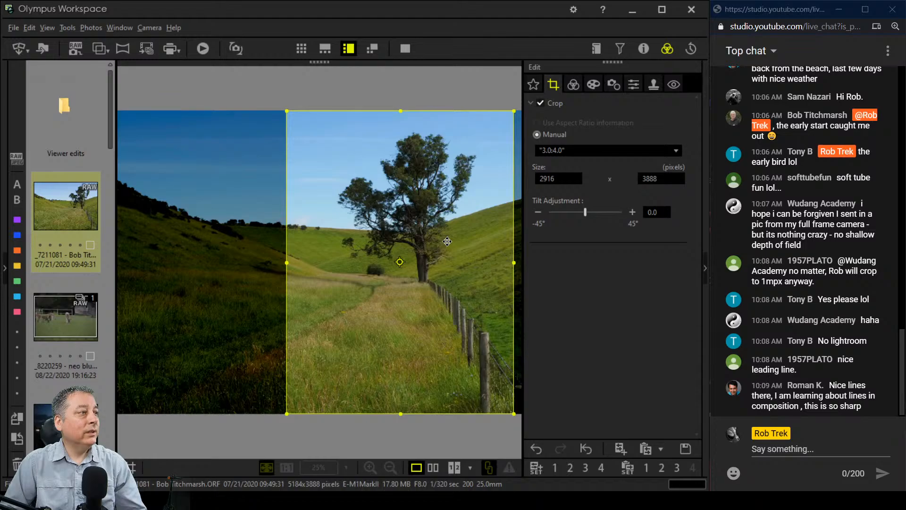
Apply the Soft Focus art filter to the cropped photo
left_click(569, 86)
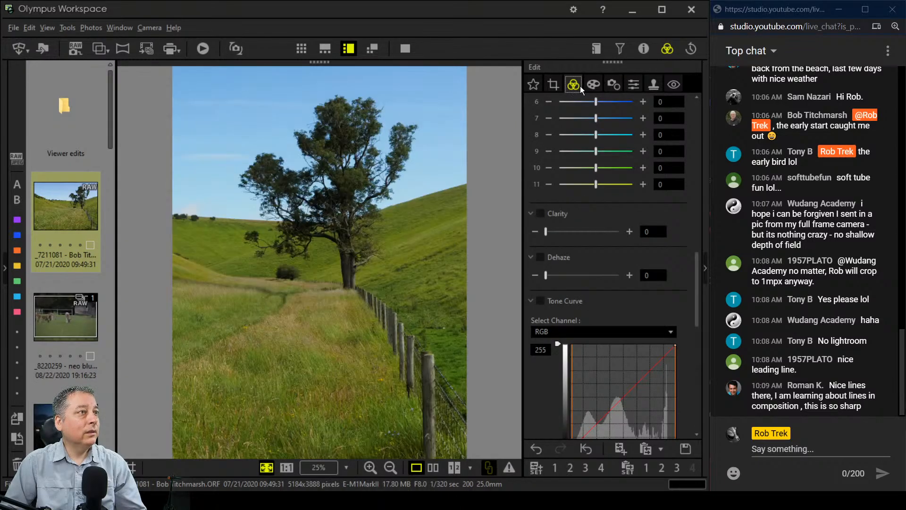
left_click(593, 84)
left_click(595, 121)
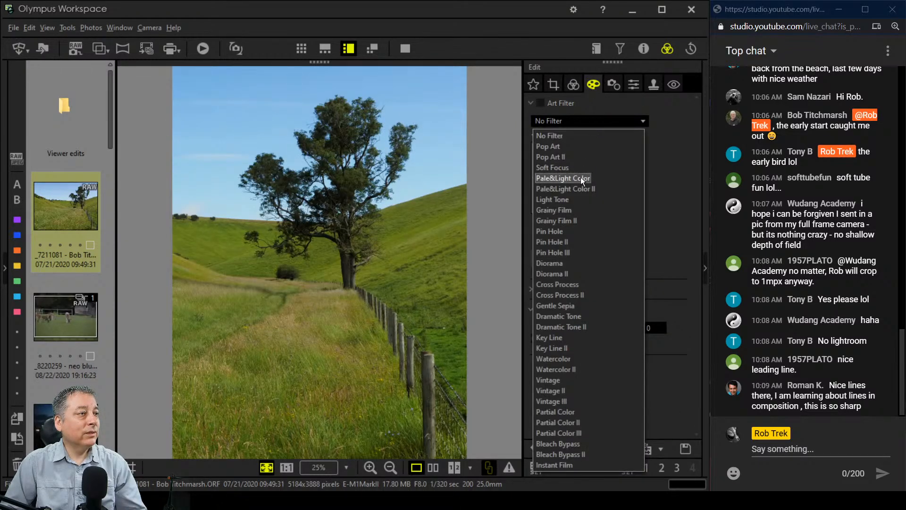
left_click(575, 168)
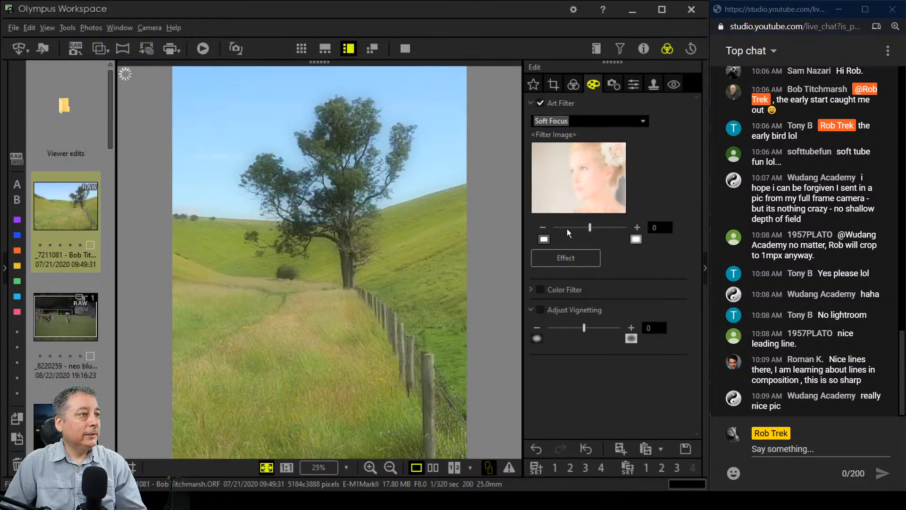
Shape the RGB tone curve by lowering the shadows and raising the midtones back near the diagonal
left_click(574, 84)
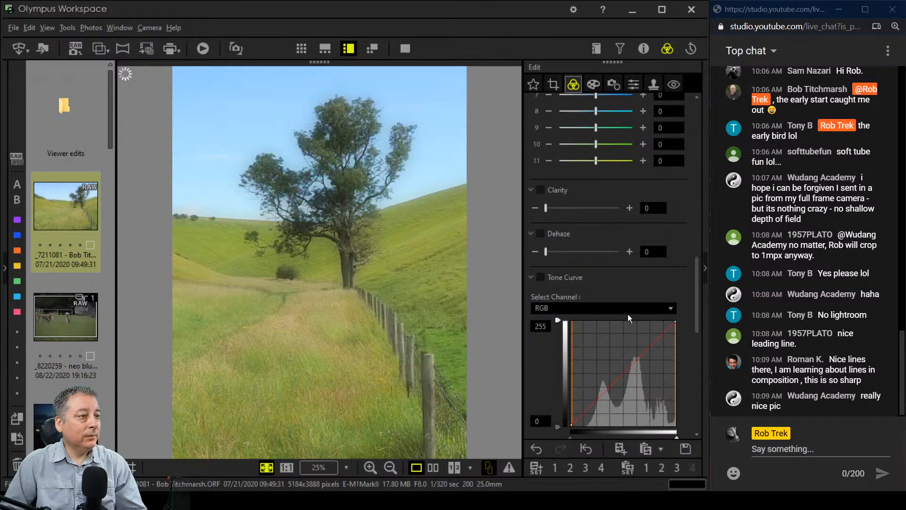
scroll(628, 314, "down", 3)
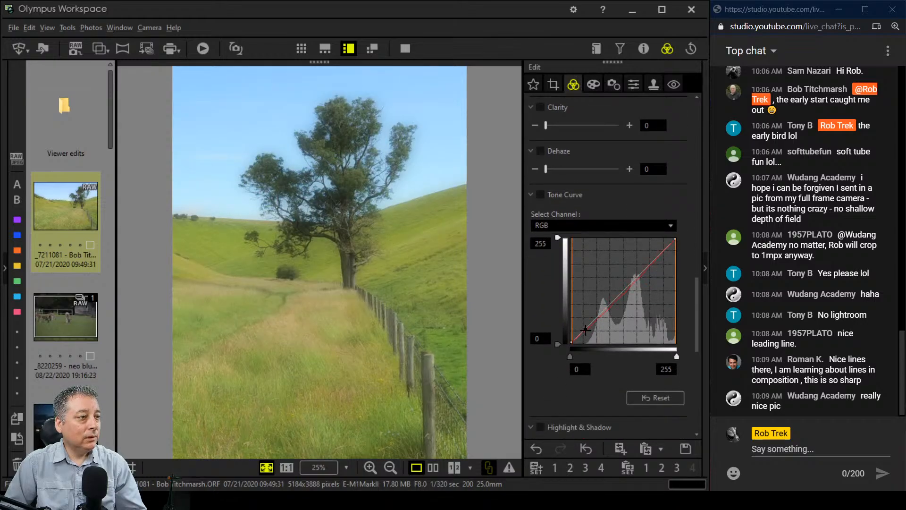
left_click_drag(585, 330, 583, 337)
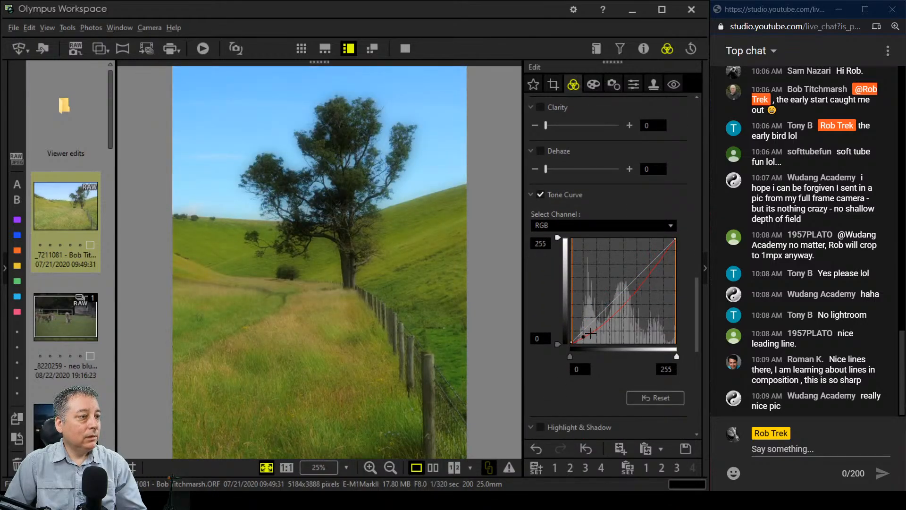
left_click_drag(622, 311, 625, 291)
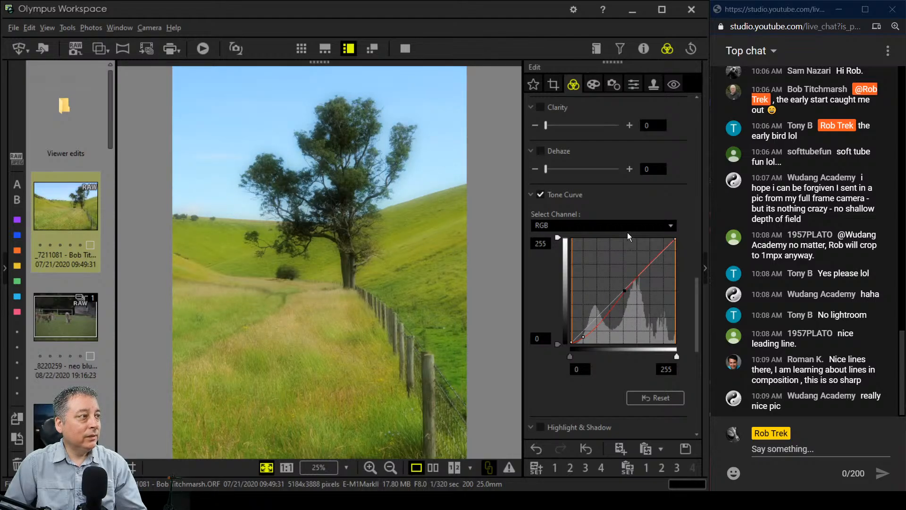
left_click_drag(583, 336, 582, 341)
scroll(602, 395, "down", 6)
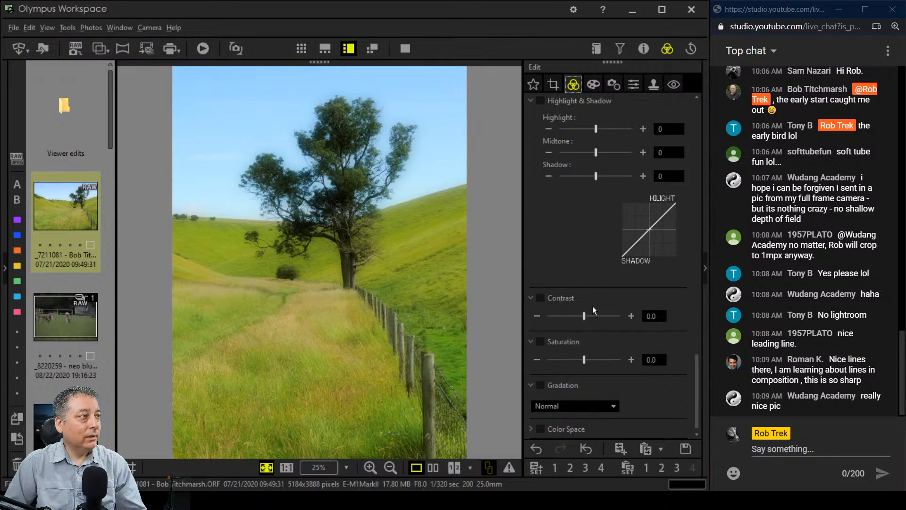
Add a white vignette with a value of 22 and set the Soft Focus filter strength to 2
left_click(590, 87)
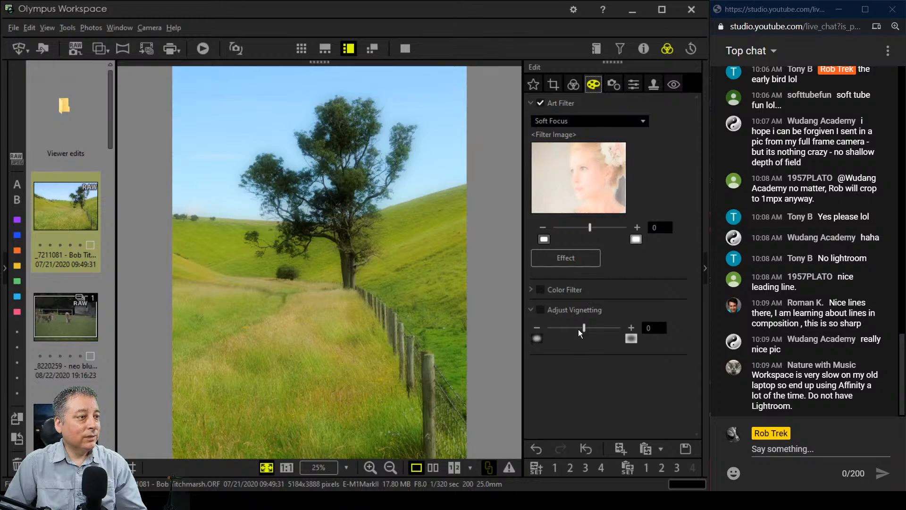
left_click_drag(579, 330, 618, 332)
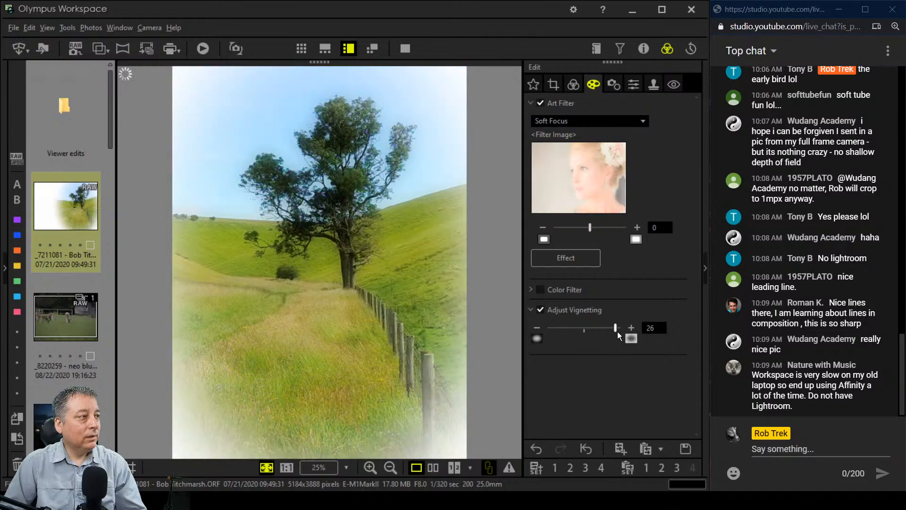
left_click_drag(617, 331, 621, 331)
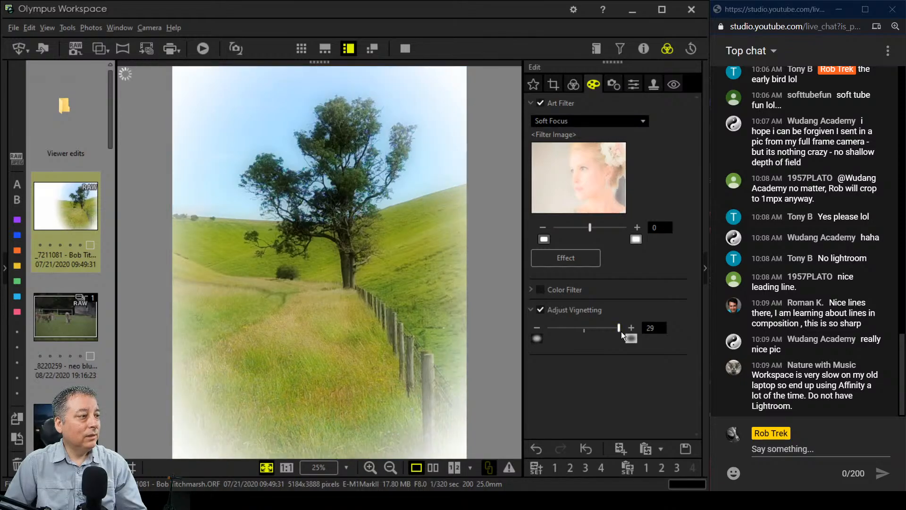
left_click_drag(621, 332, 570, 332)
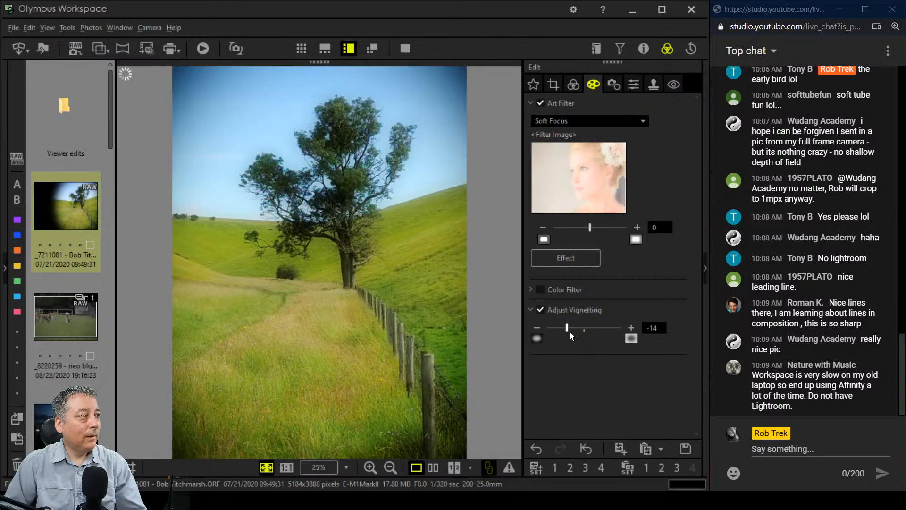
left_click_drag(571, 332, 617, 331)
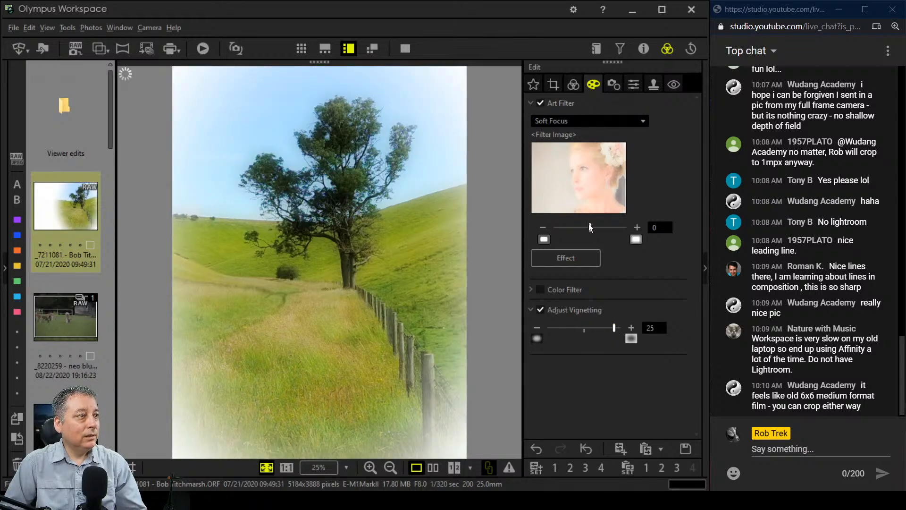
left_click_drag(591, 230, 603, 230)
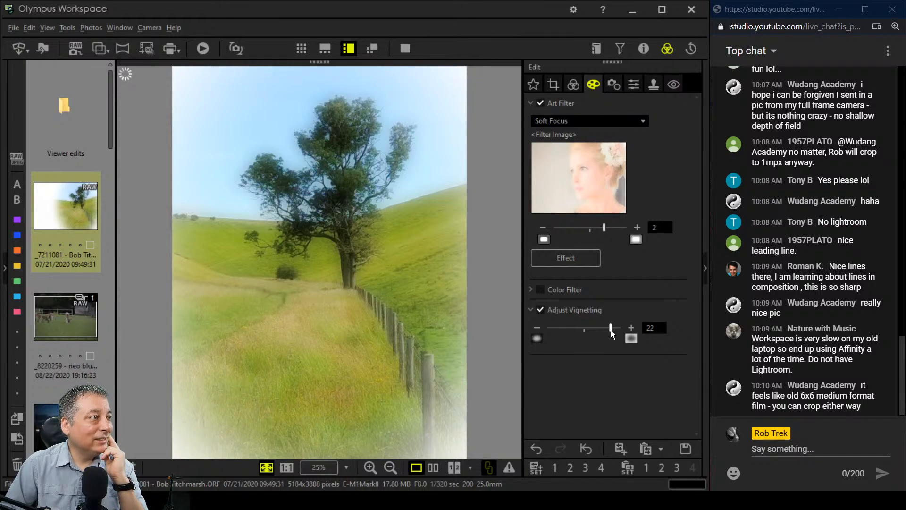
Readjust the 3.0:4.0 crop around the tree to about 2810 x 3746 pixels, leaving more white vignette below the meadow
left_click(555, 85)
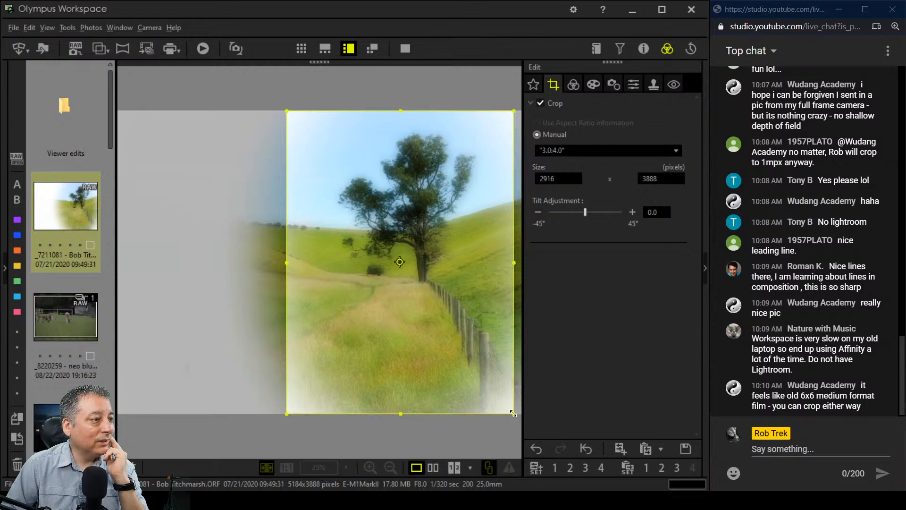
left_click_drag(514, 413, 480, 368)
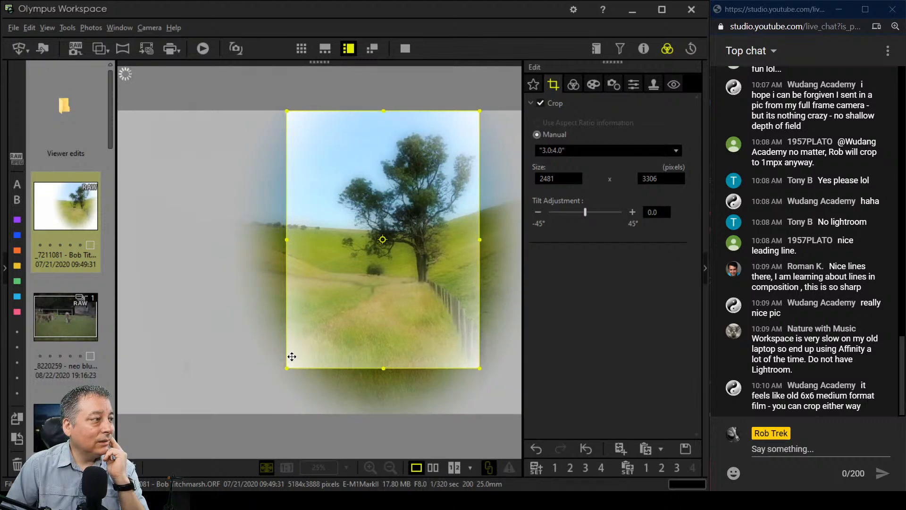
mouse_move(312, 338)
left_mouse_down()
mouse_move(296, 338)
mouse_move(305, 338)
left_mouse_up()
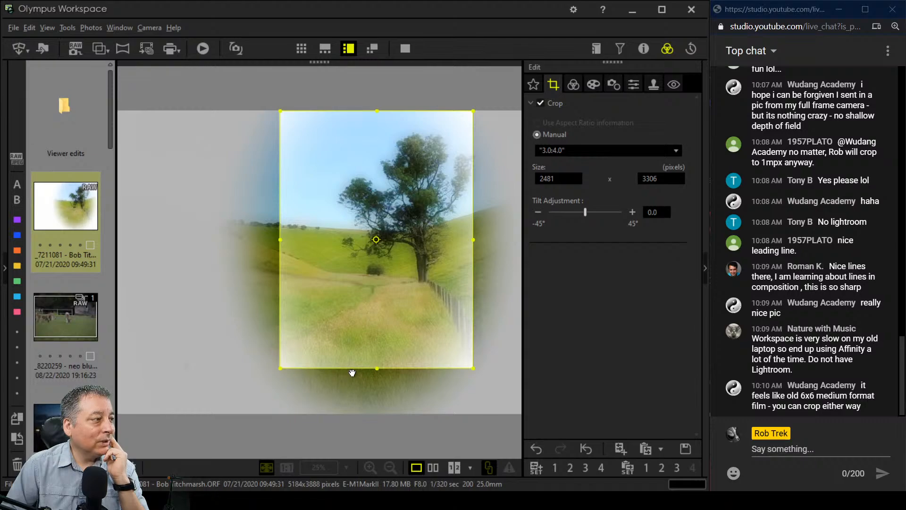
left_click_drag(376, 363, 377, 350)
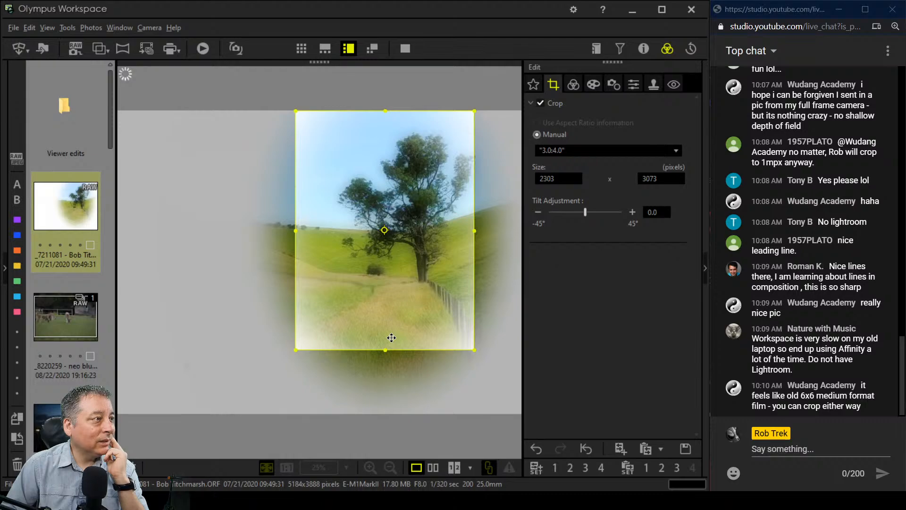
left_click(573, 86)
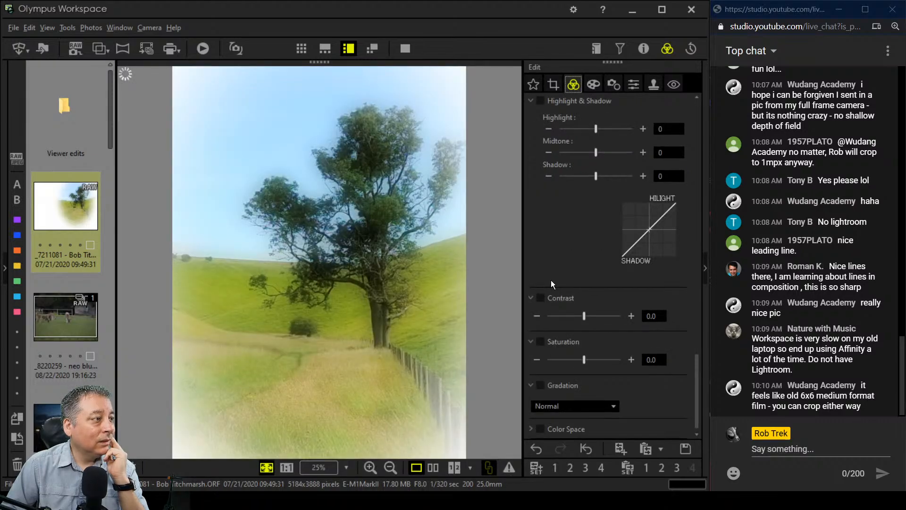
left_click(556, 86)
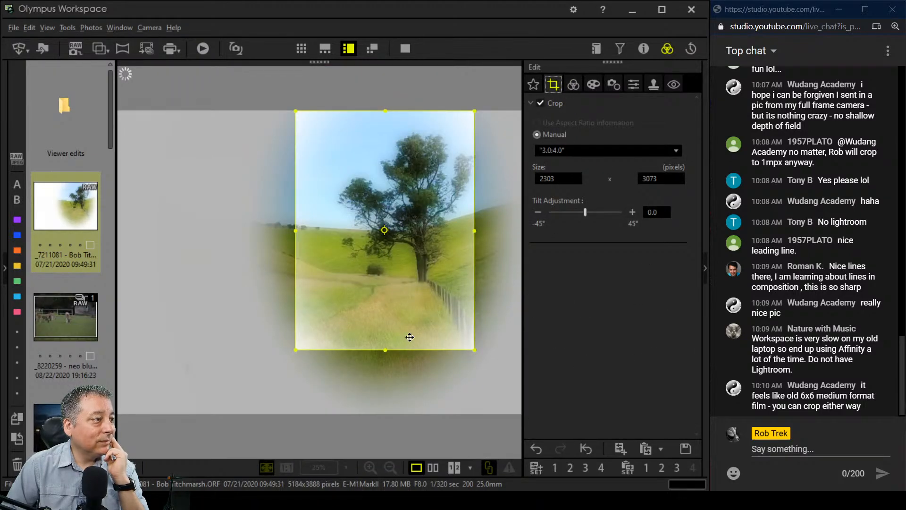
left_click_drag(387, 351, 386, 402)
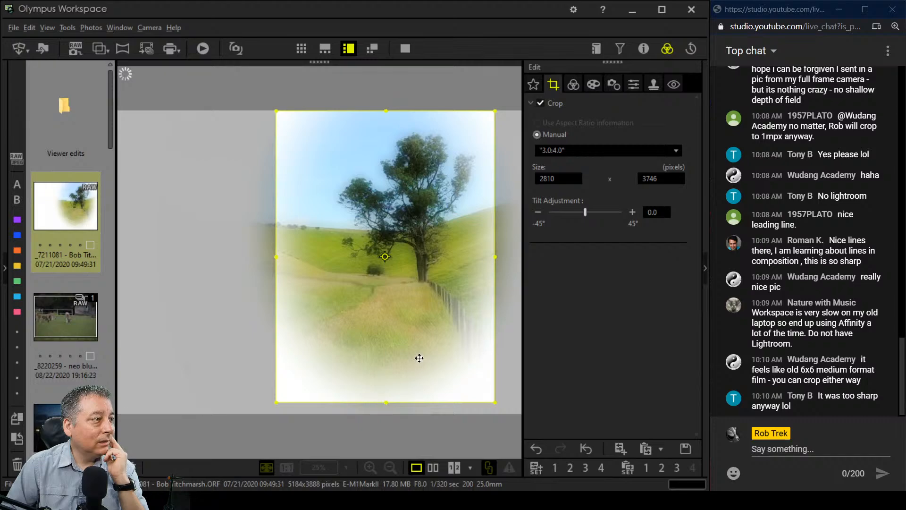
Shift the 3.0:4.0 crop slightly left and down, and compare the cropped photo with the original side by side in full screen
left_click_drag(420, 358, 413, 361)
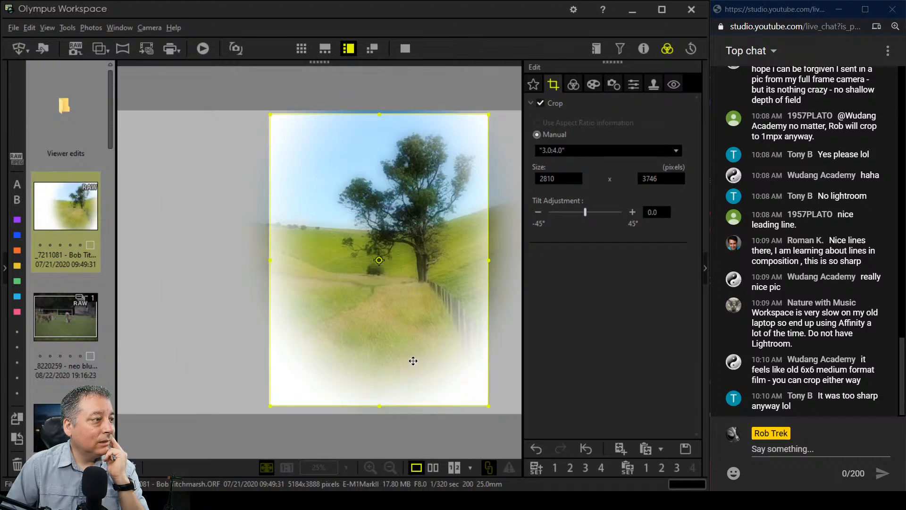
left_click(575, 87)
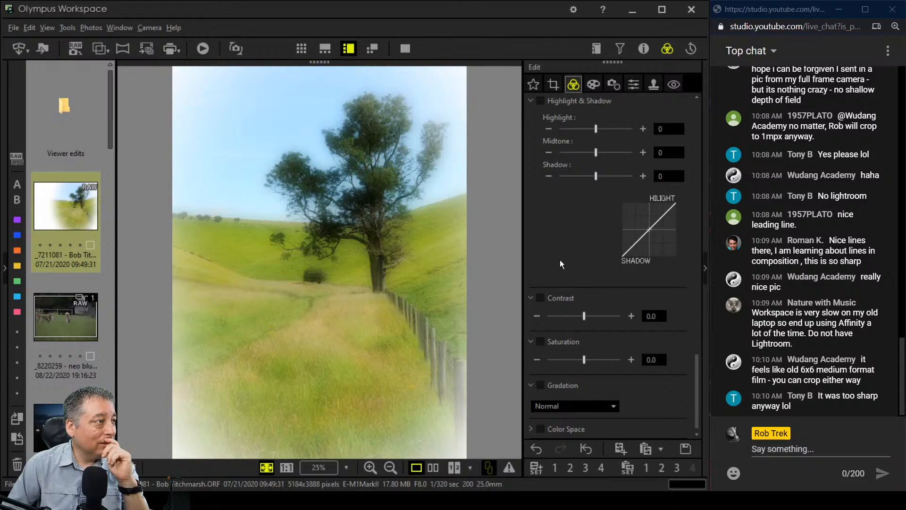
left_click(434, 467)
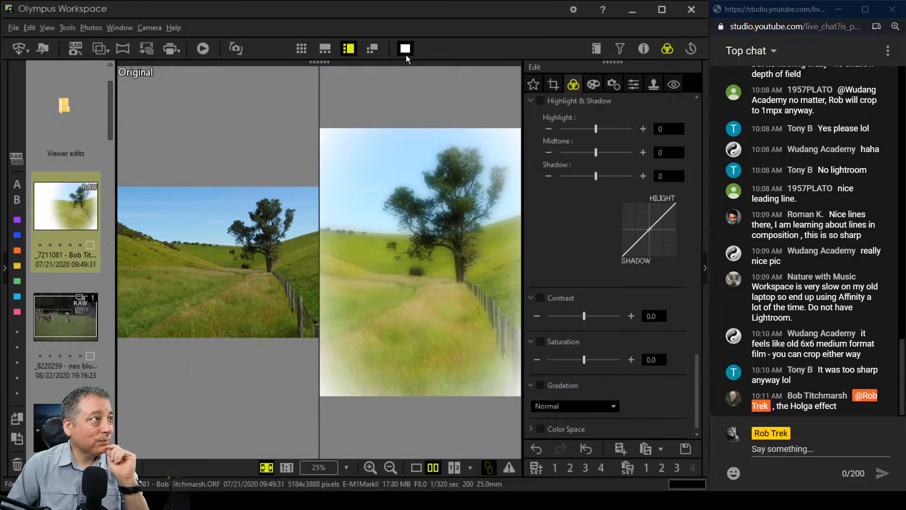
left_click(405, 51)
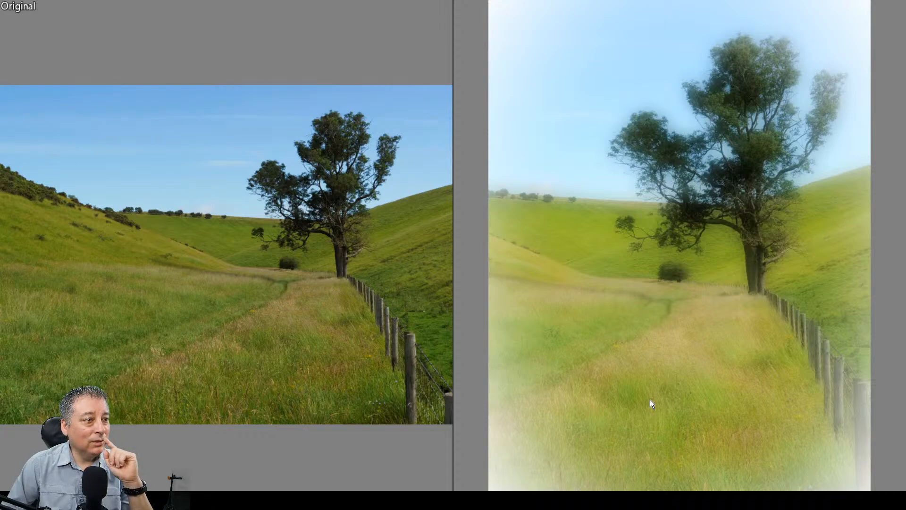
key("Escape")
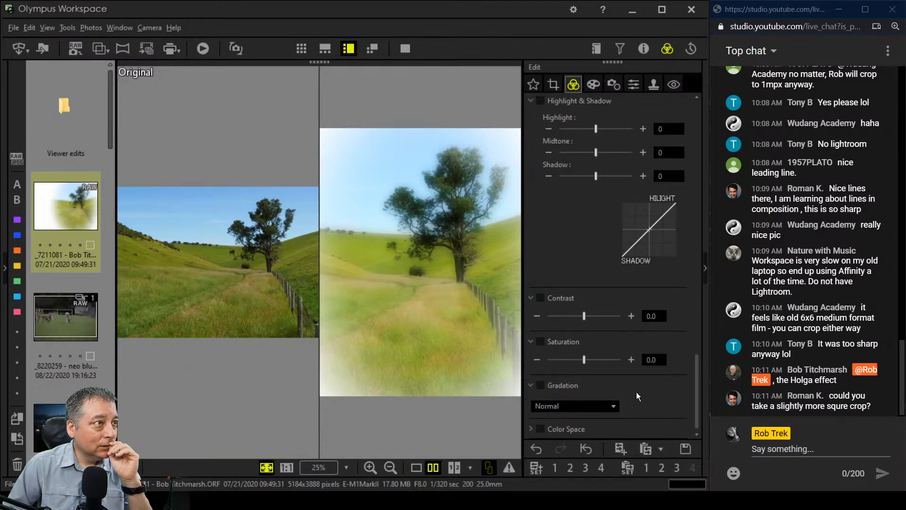
Deepen the shadows on the RGB tone curve by moving its shadow point further right near the baseline
scroll(661, 350, "up", 5)
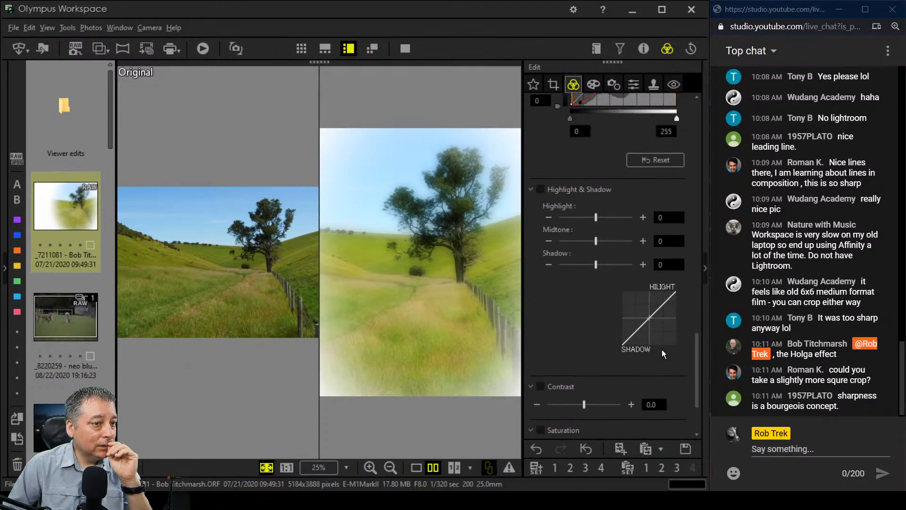
scroll(662, 349, "up", 3)
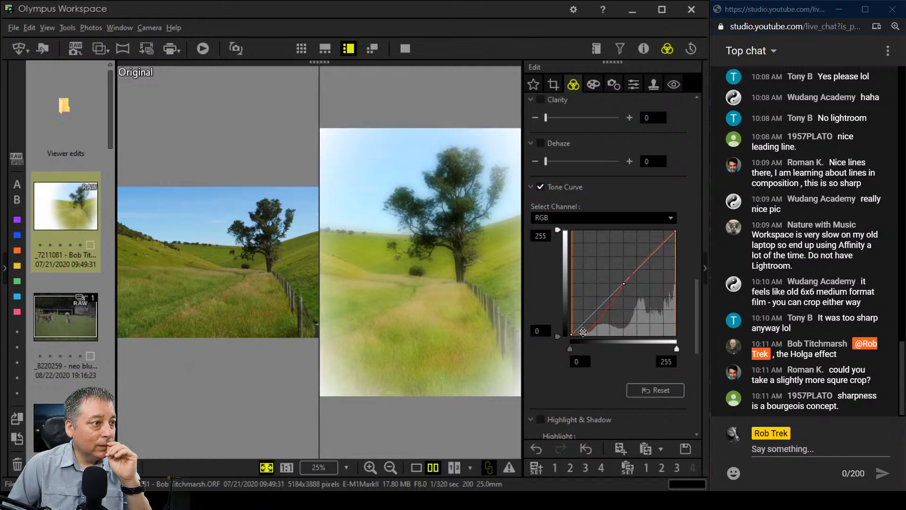
left_click_drag(584, 333, 591, 330)
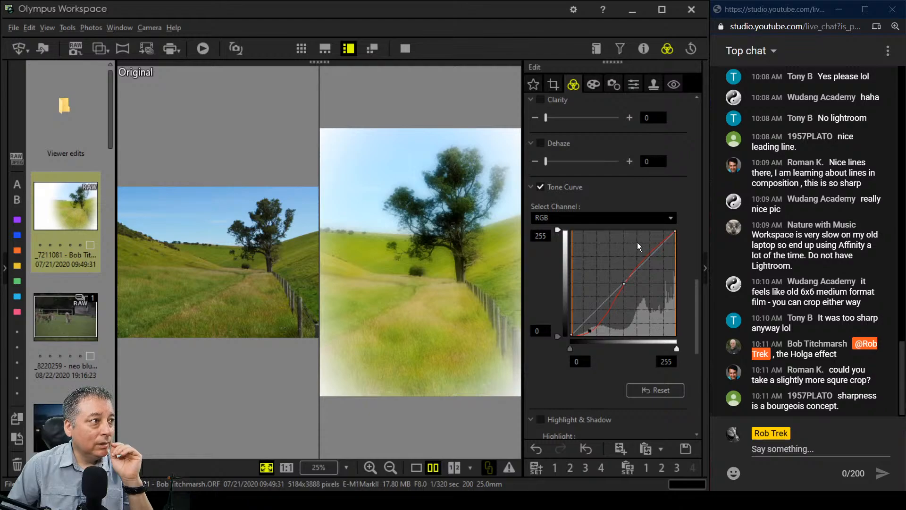
Switch the white balance to Custom WB with a temperature of 6000 K and a green-magenta shift of 2
scroll(581, 392, "down", 1)
scroll(579, 389, "down", 8)
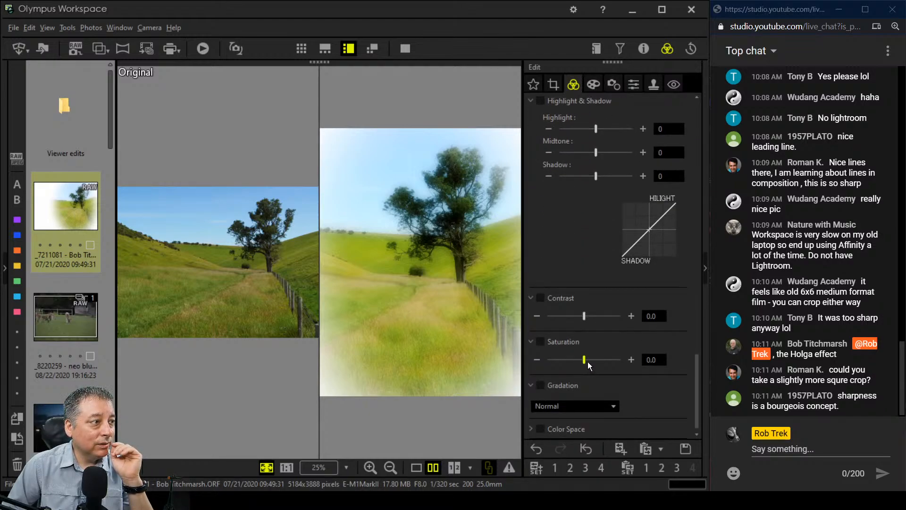
scroll(624, 281, "up", 3)
scroll(624, 281, "up", 8)
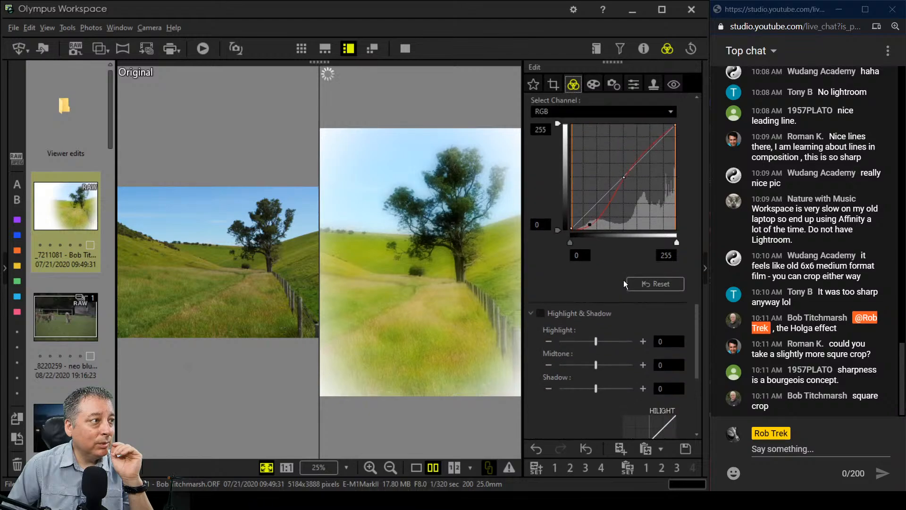
scroll(617, 171, "up", 10)
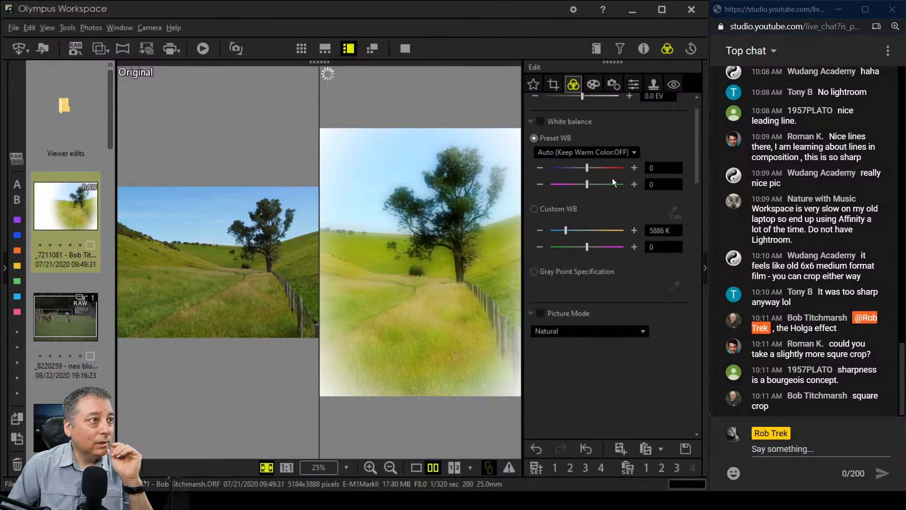
left_click(543, 212)
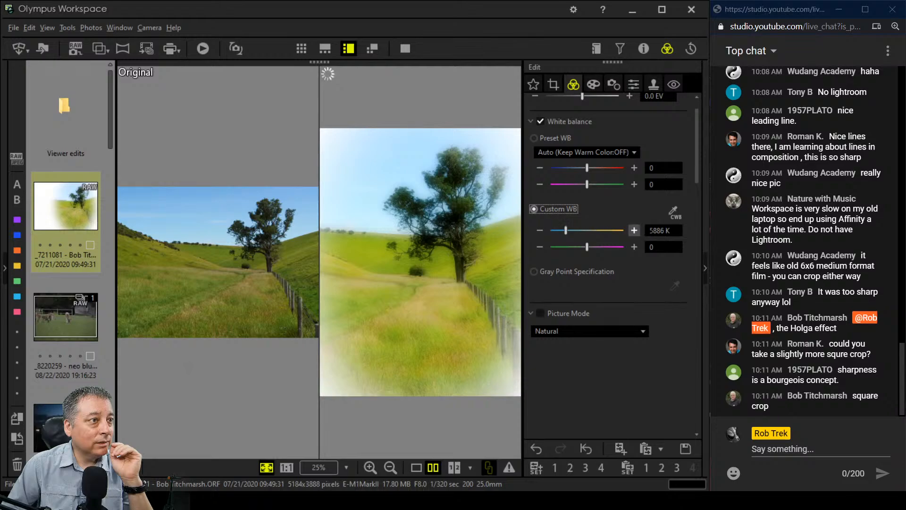
left_click(658, 231)
type("6000")
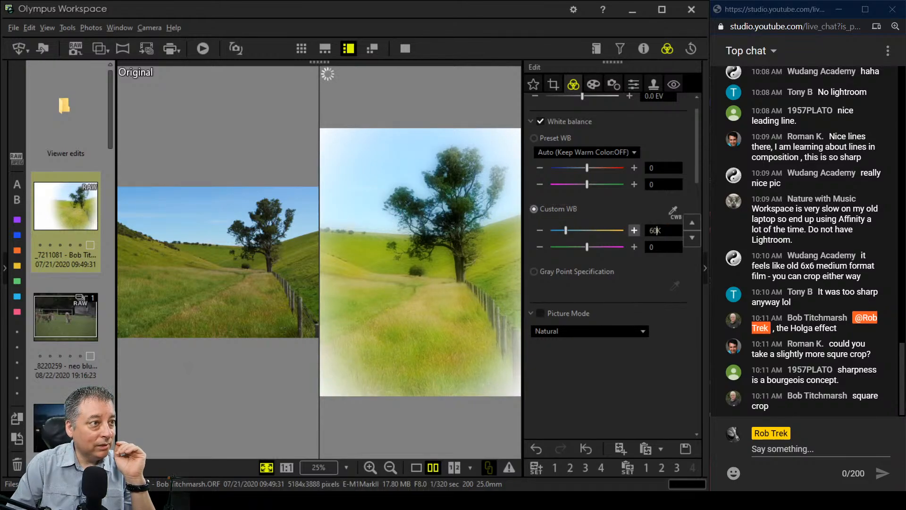
key("Return")
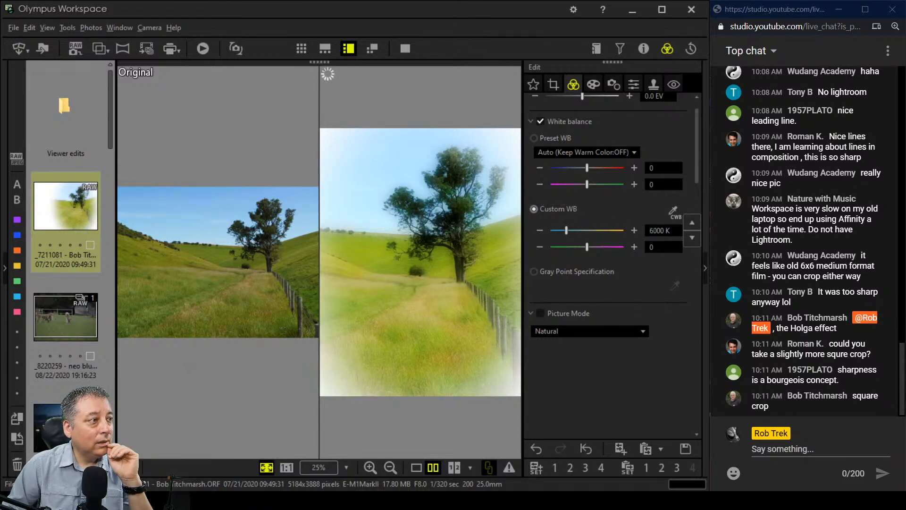
left_click(631, 249)
left_click(631, 248)
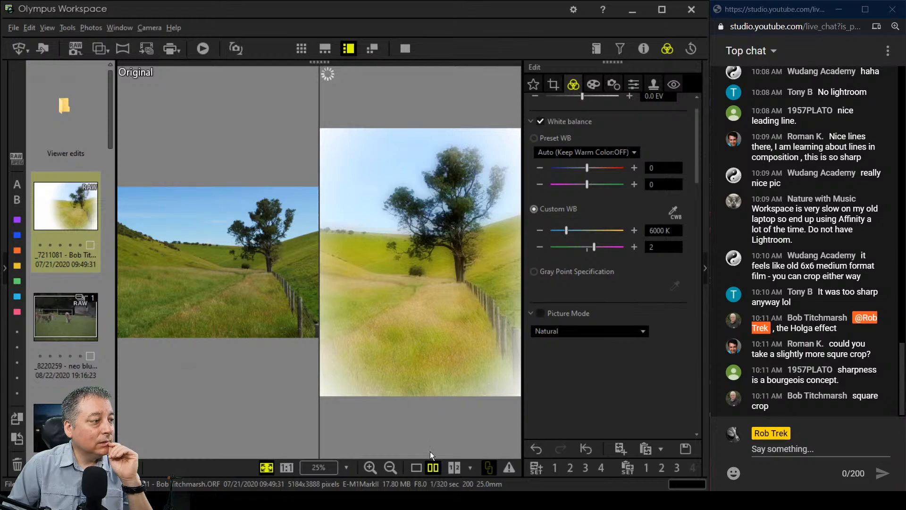
View the edited tree photo alone in full screen to check the colours, and return to editing
left_click(416, 472)
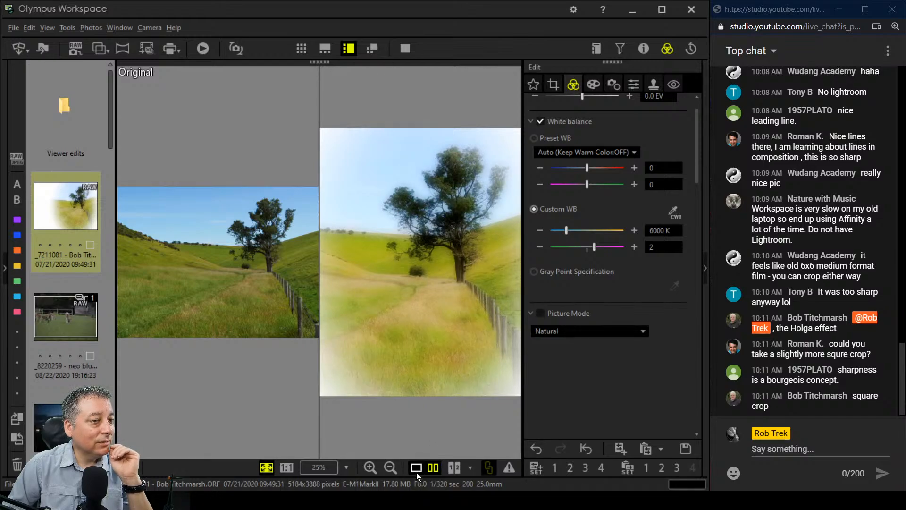
left_click(404, 49)
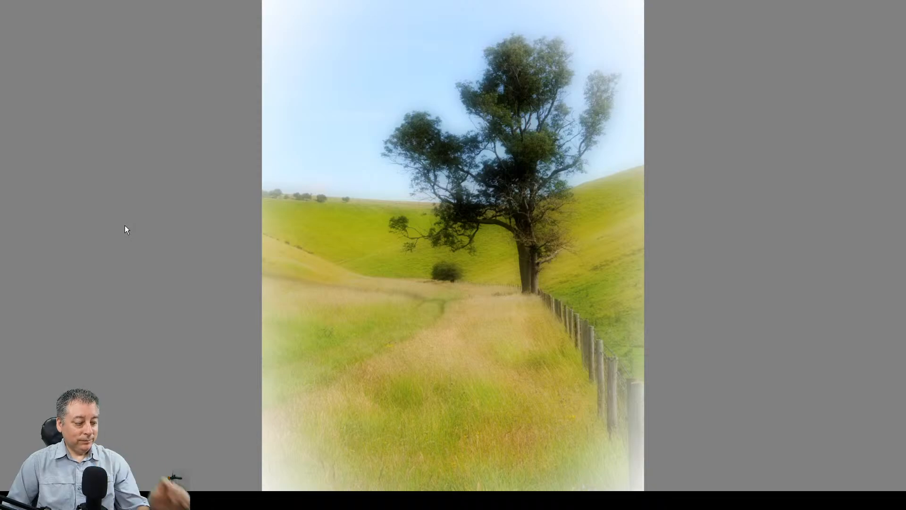
key("Escape")
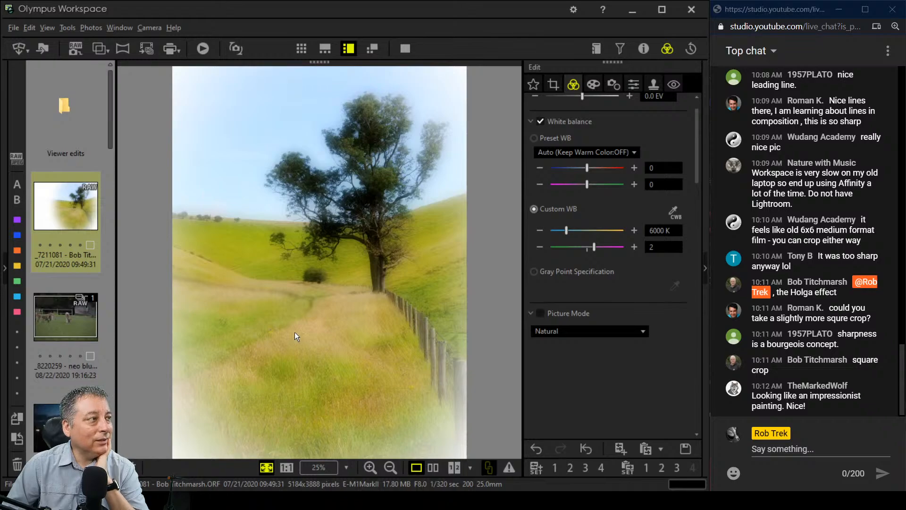
Change the tree photo's crop to 1:1 (6:6) at 3888 x 3888 pixels and preview the result in full screen
left_click(554, 86)
left_click(569, 149)
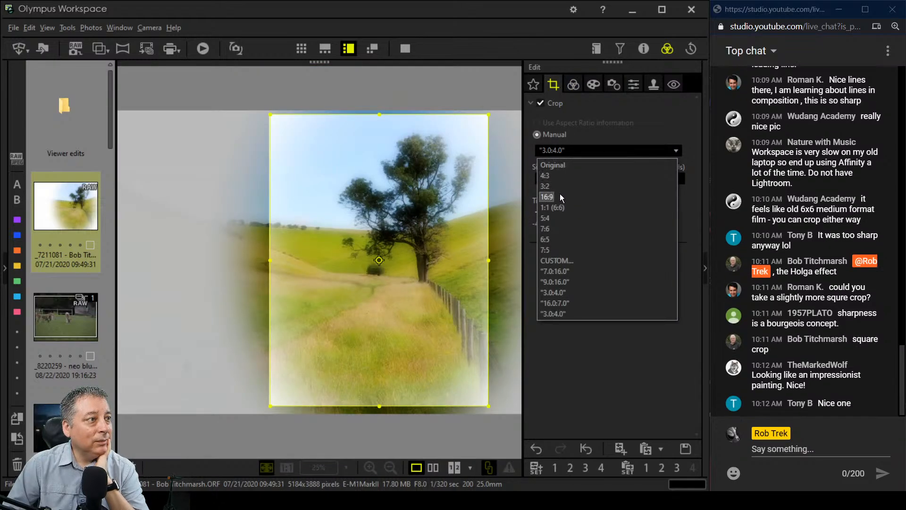
left_click(557, 211)
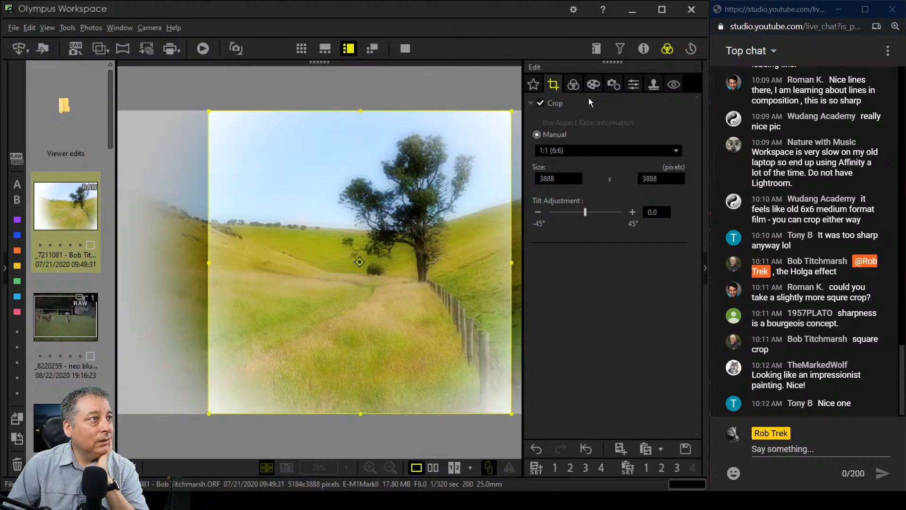
left_click(573, 84)
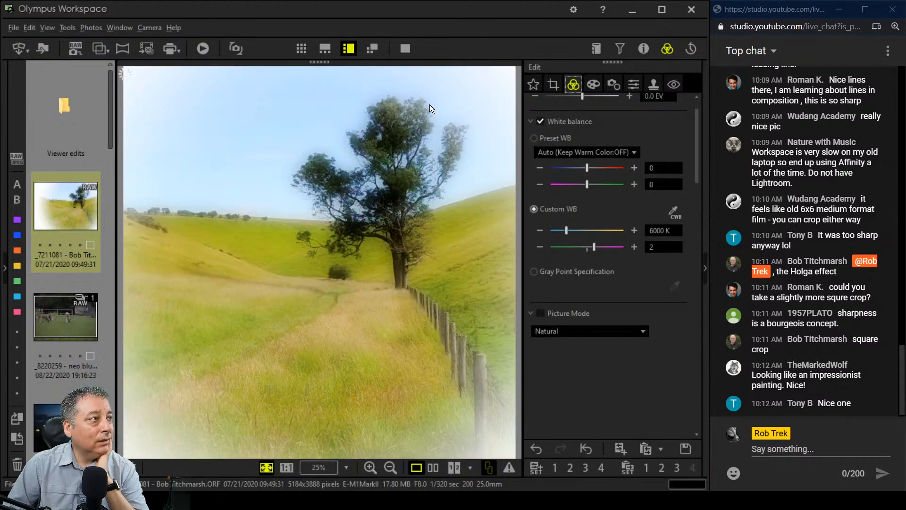
left_click(406, 48)
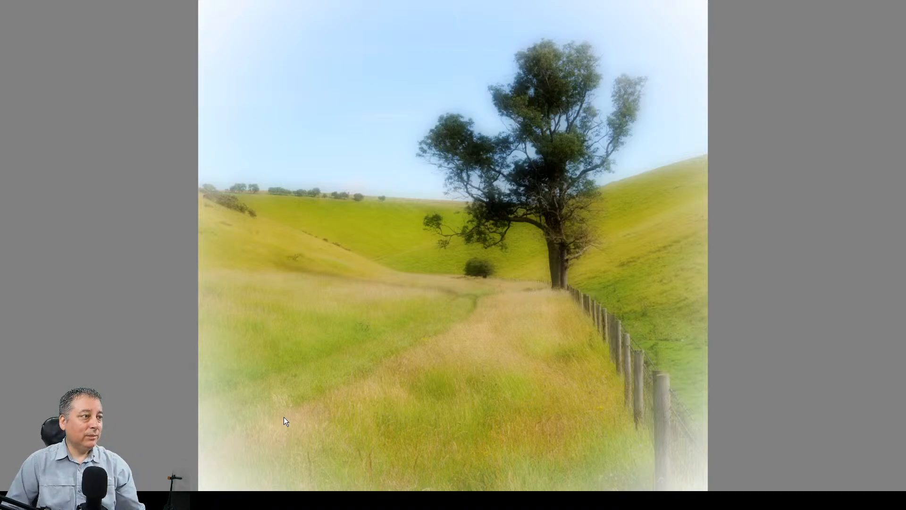
key("Escape")
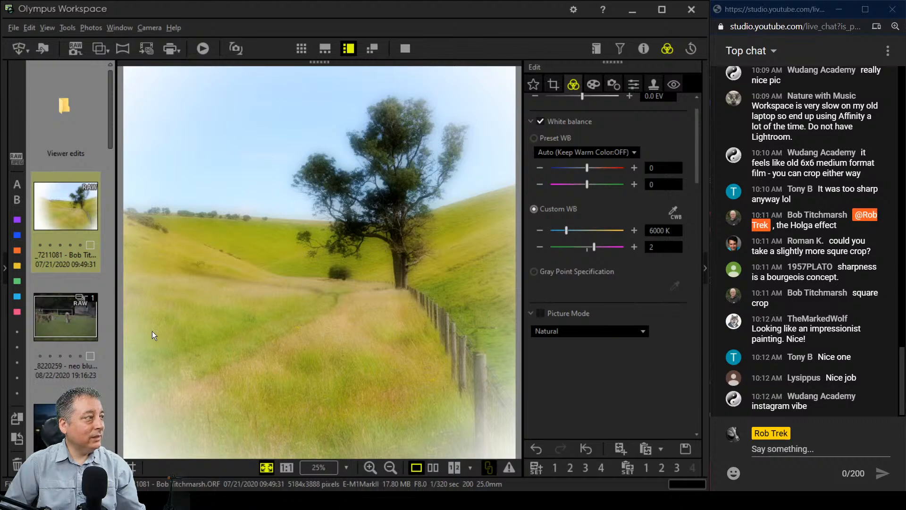
Open the deer and cabin photo and examine the stag's head and the grazing deer at 1:1 magnification
left_click(70, 321)
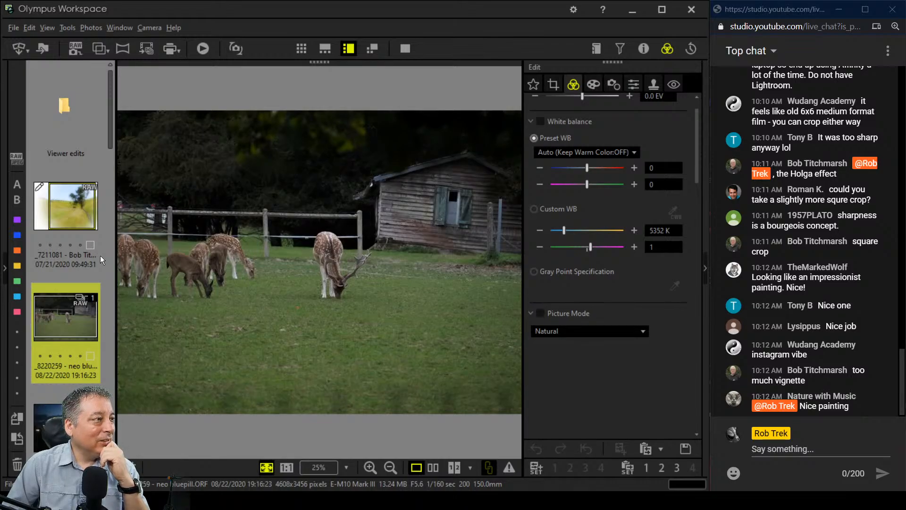
left_click(341, 267)
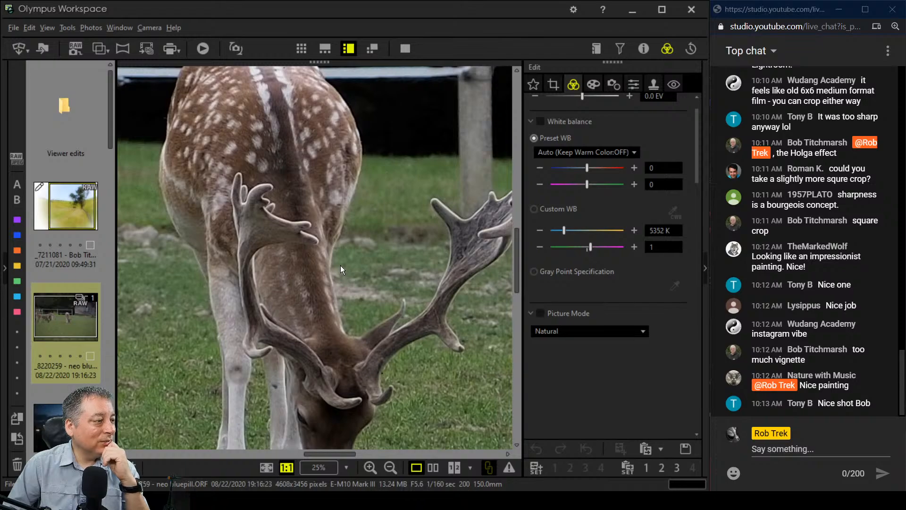
left_click_drag(348, 375, 374, 289)
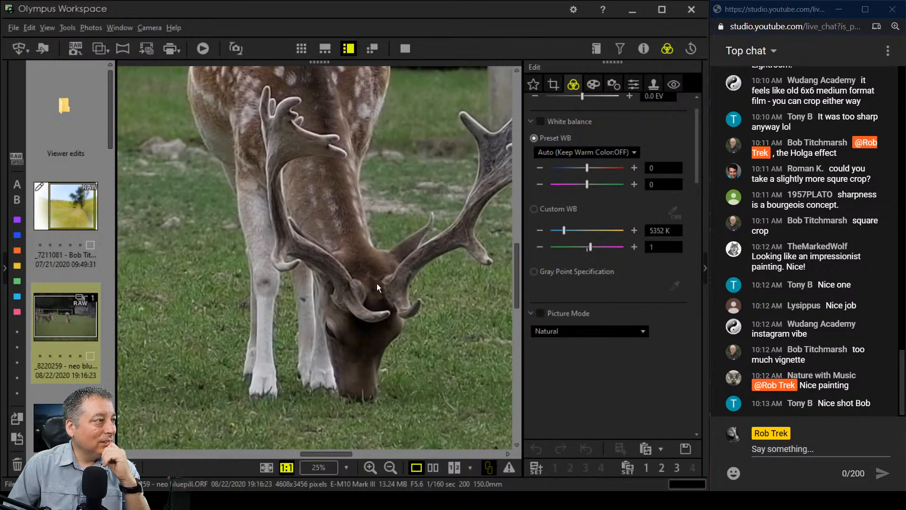
left_click(377, 287)
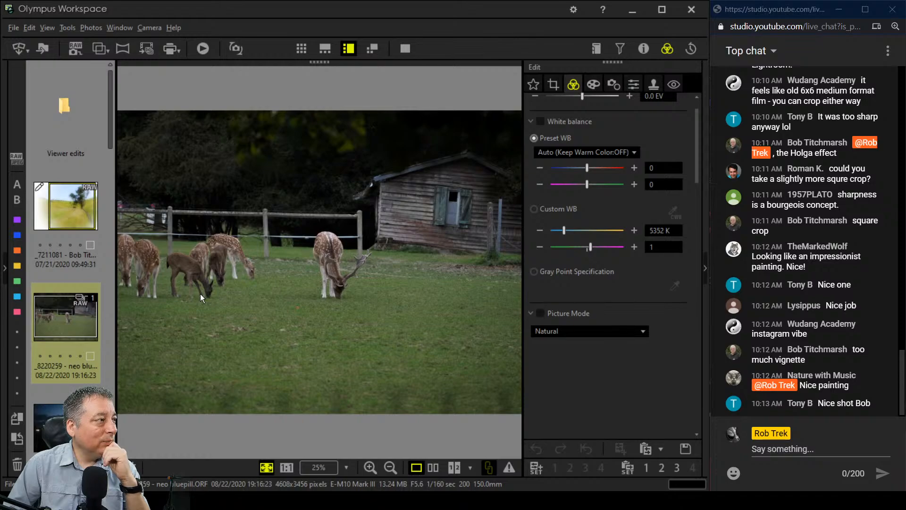
left_click(177, 295)
left_click_drag(176, 296, 355, 295)
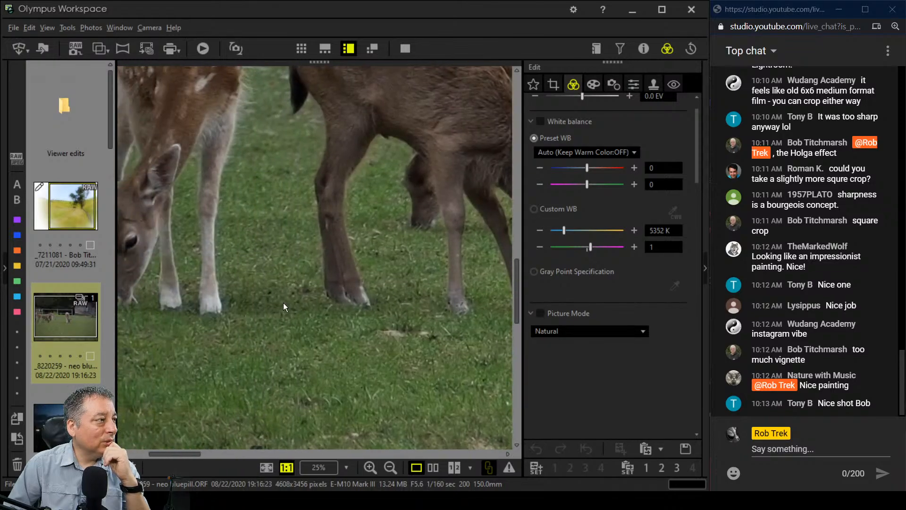
left_click(293, 236)
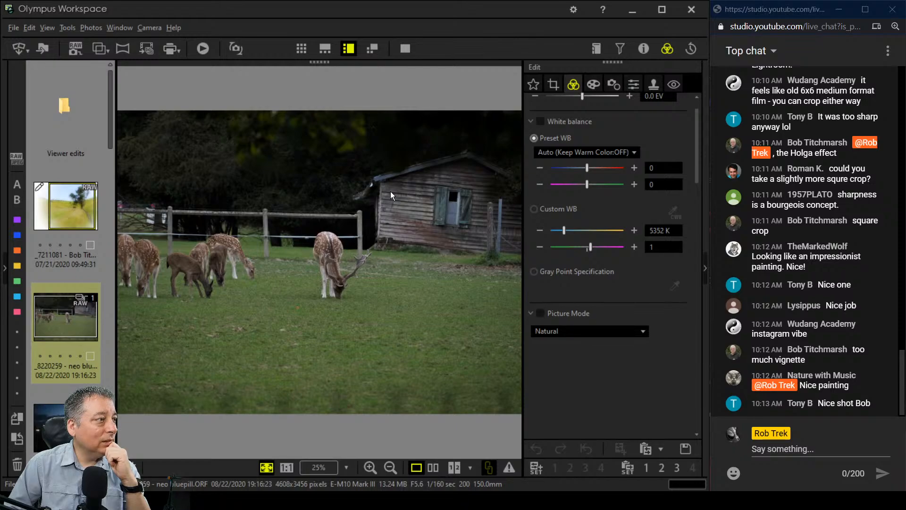
Enable a manual crop on the deer photo with the 1:1 (6:6) aspect ratio
left_click(552, 87)
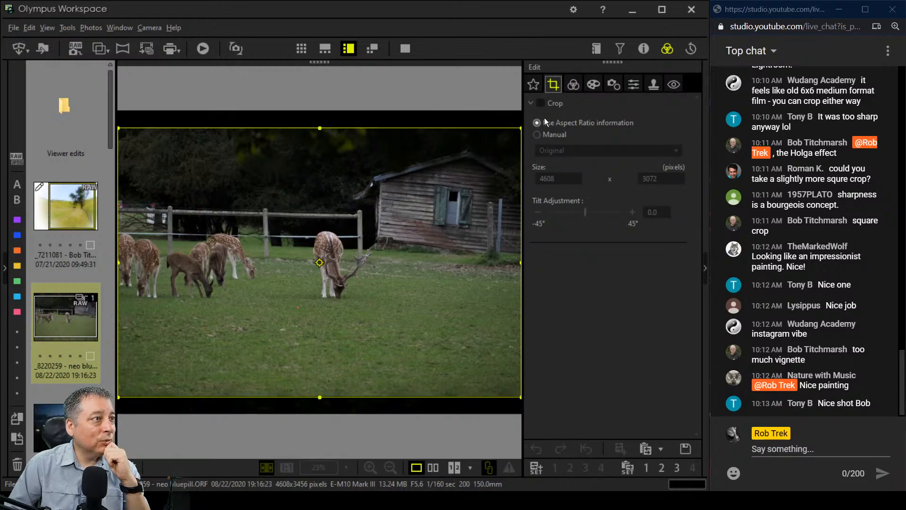
left_click(553, 136)
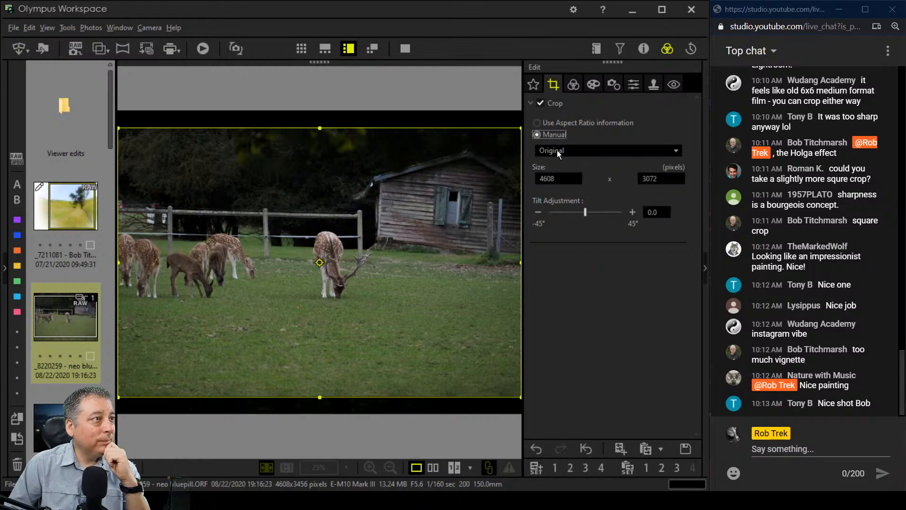
left_click(557, 150)
left_click(553, 207)
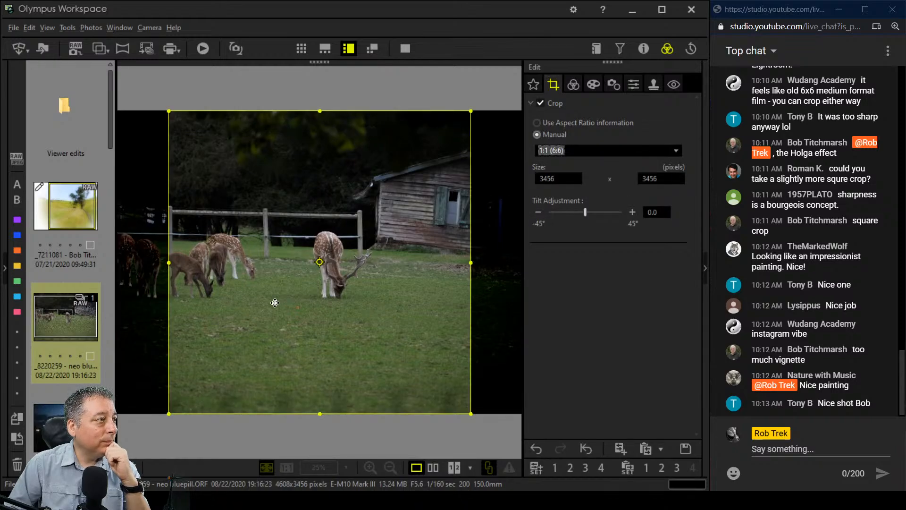
Reduce and reposition the square crop around the stag and the cabin to 2426 x 2426 pixels, leaving out the other deer and the lower grass
left_click_drag(438, 313, 489, 313)
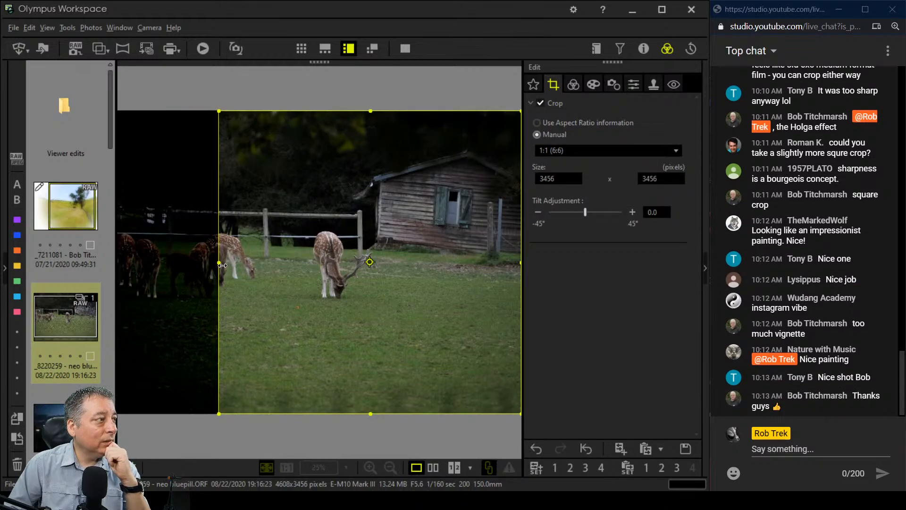
left_click_drag(226, 263, 304, 263)
left_click_drag(364, 280, 331, 240)
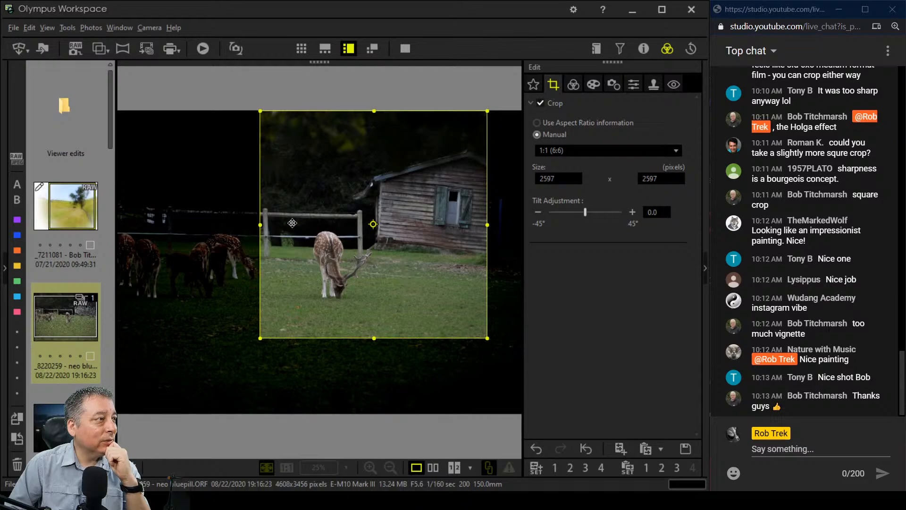
left_click_drag(263, 333, 312, 313)
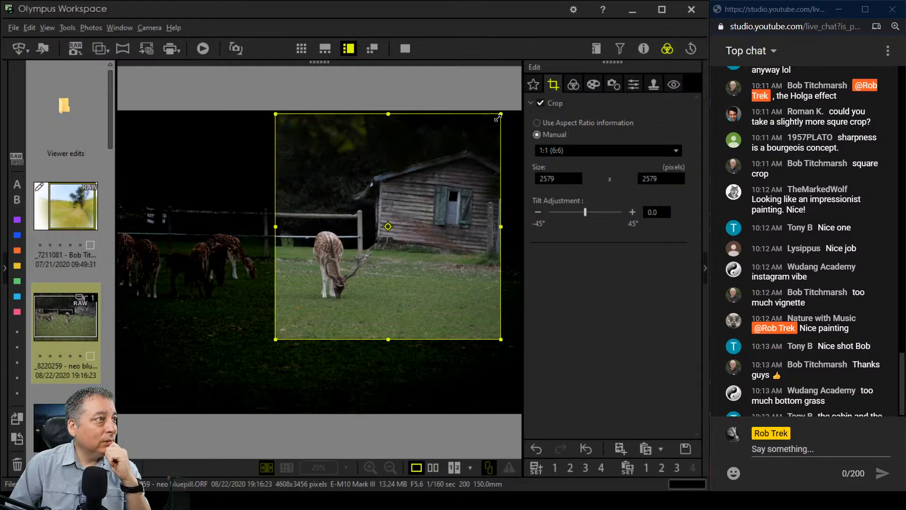
left_click_drag(498, 119, 454, 160)
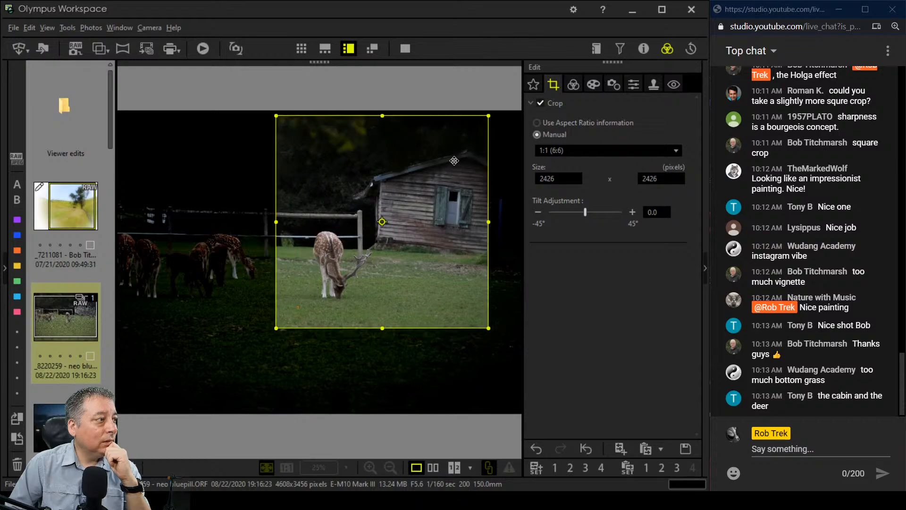
Check the deer photo's histogram and shooting details, and examine the stag's antlers at 1:1 magnification
left_click(569, 85)
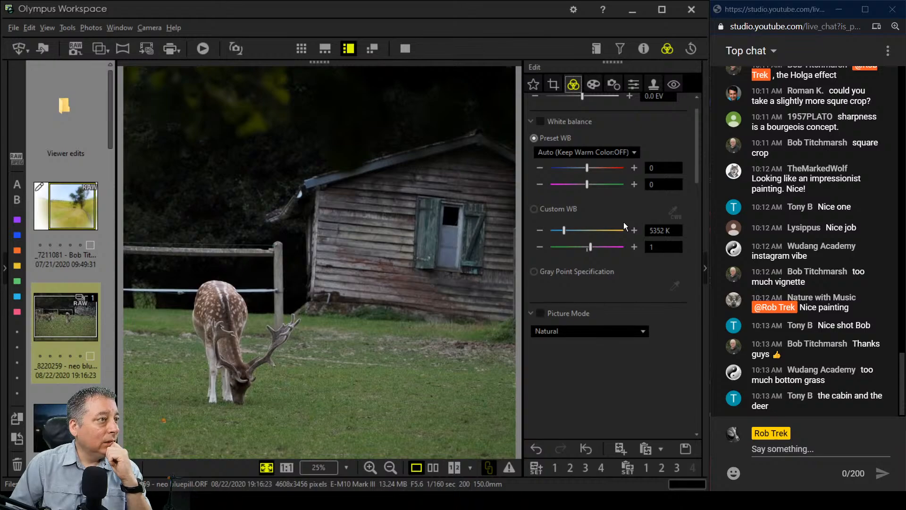
left_click(634, 85)
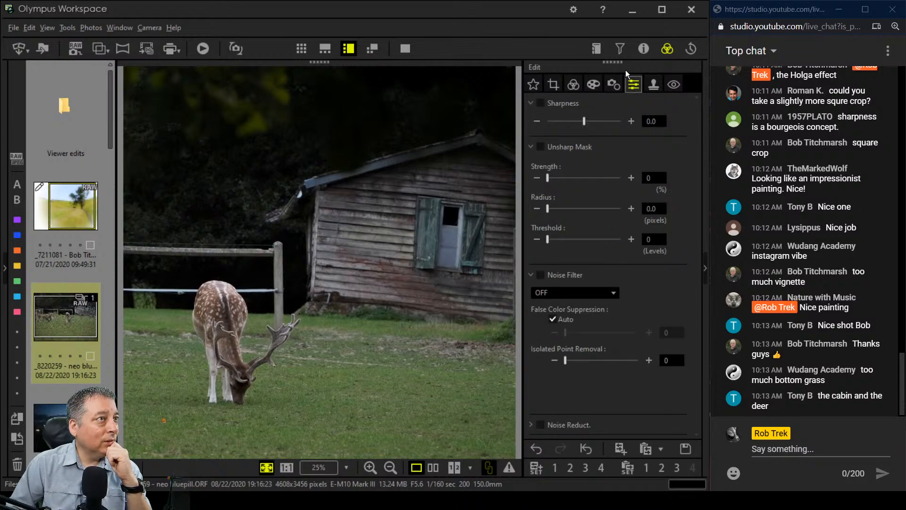
left_click(635, 50)
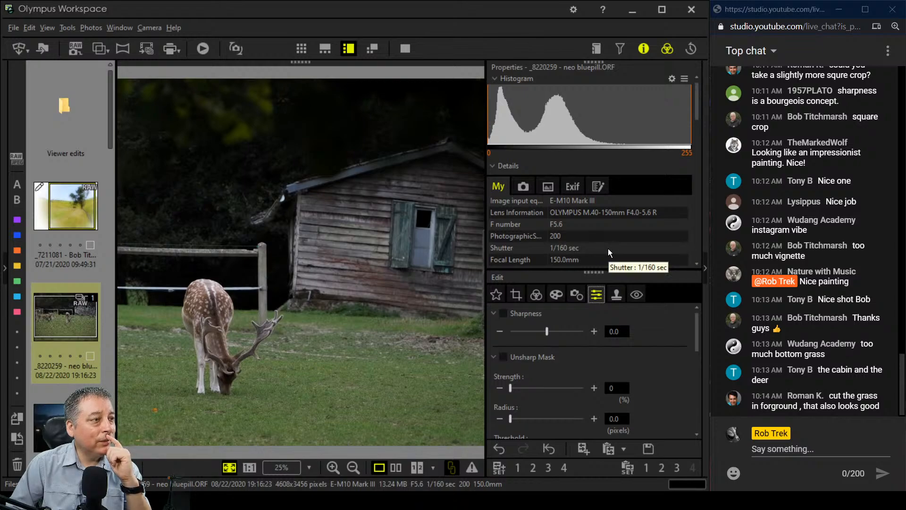
scroll(609, 252, "down", 2)
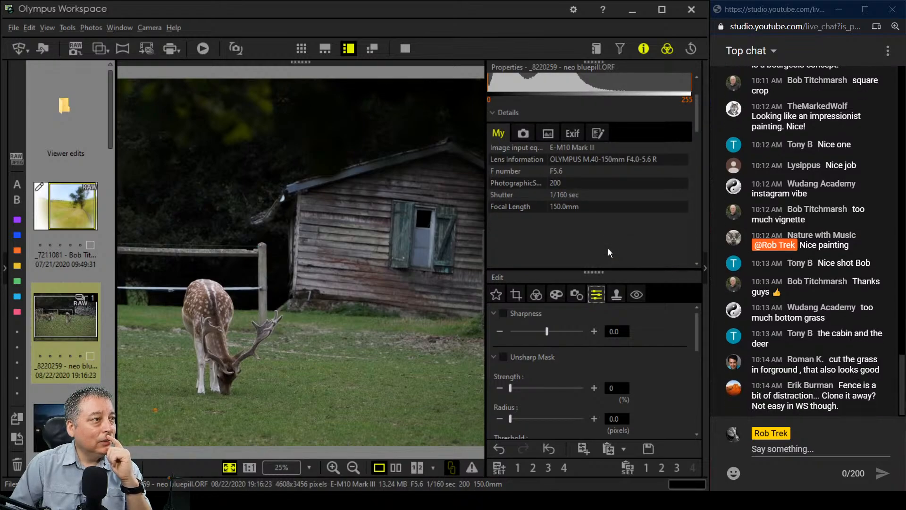
scroll(608, 248, "up", 2)
left_click(643, 48)
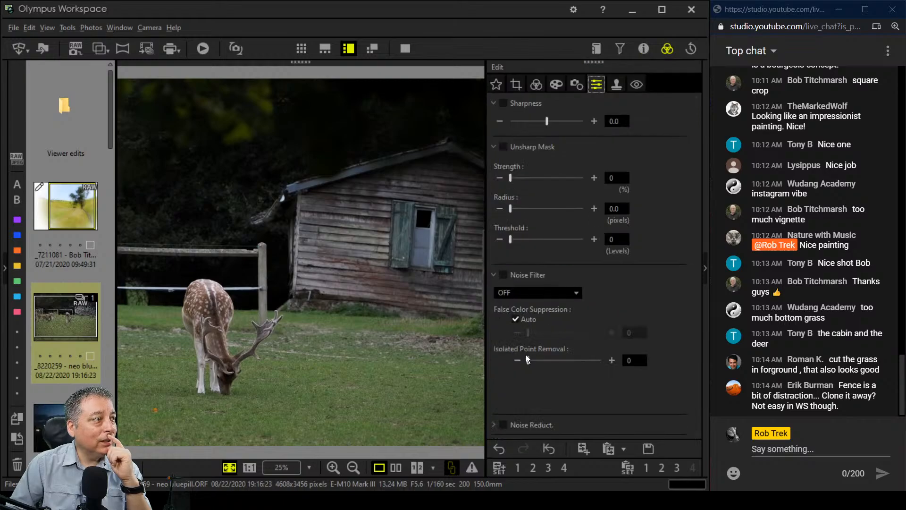
left_click(302, 277)
left_click_drag(285, 296, 415, 92)
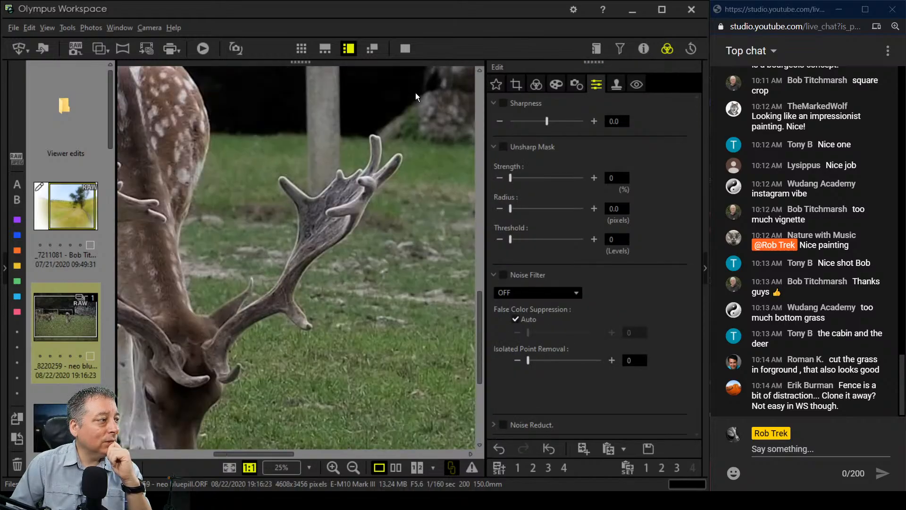
left_click(360, 227)
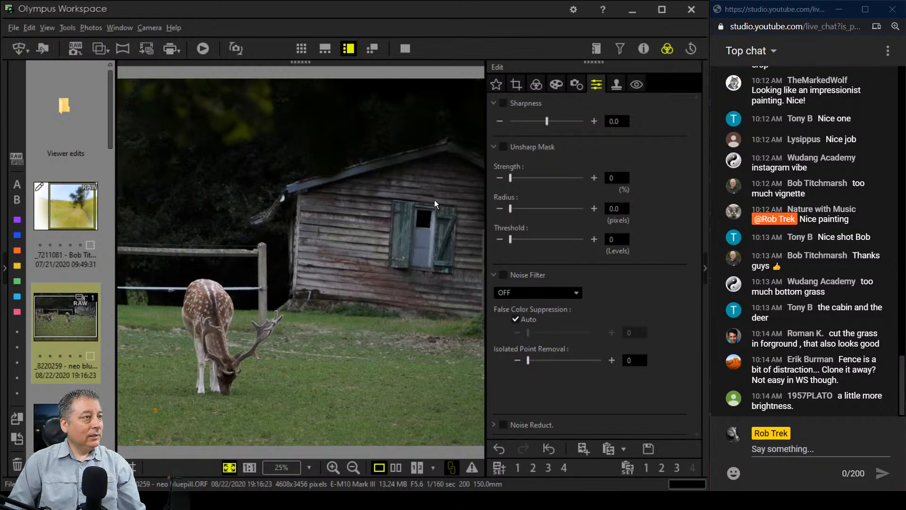
Try a tilt adjustment of -0.6 degrees on the cropped deer photo
left_click(517, 86)
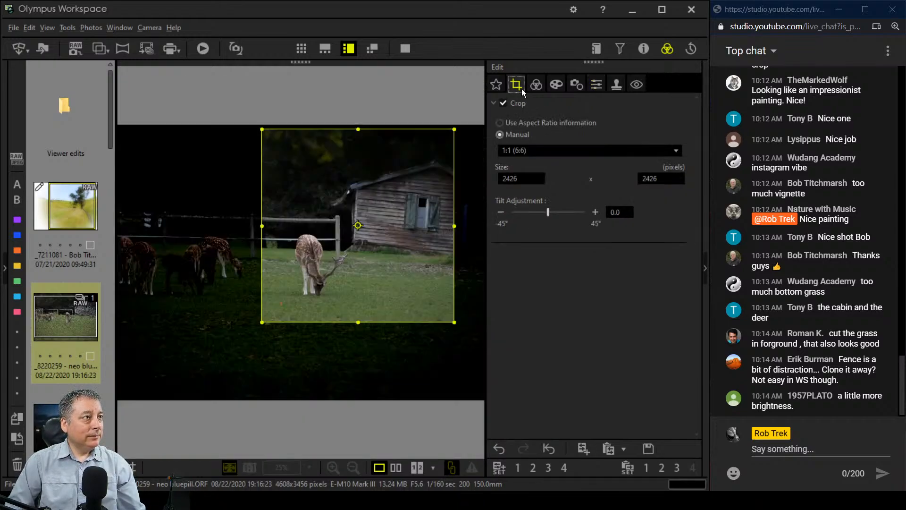
left_click(502, 213)
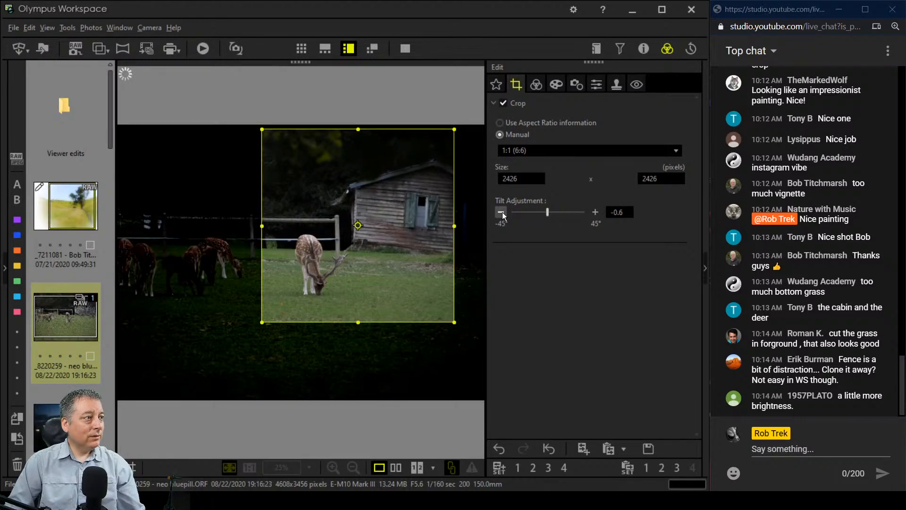
Apply the Pop Art filter to the deer and cabin photo
left_click(540, 89)
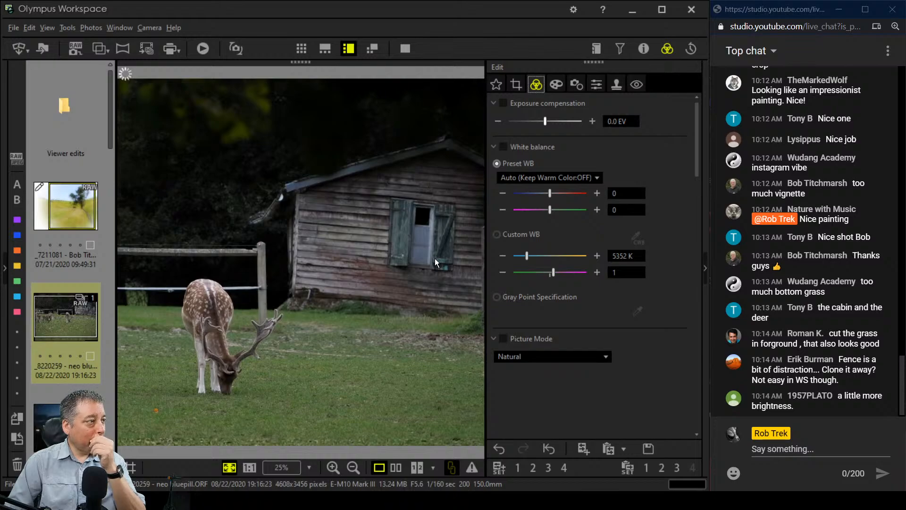
left_click(556, 84)
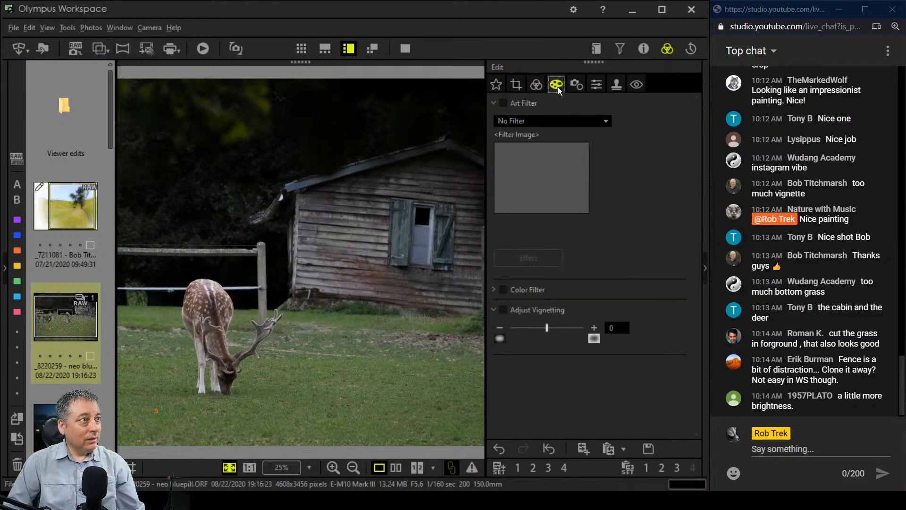
left_click(568, 120)
left_click(556, 146)
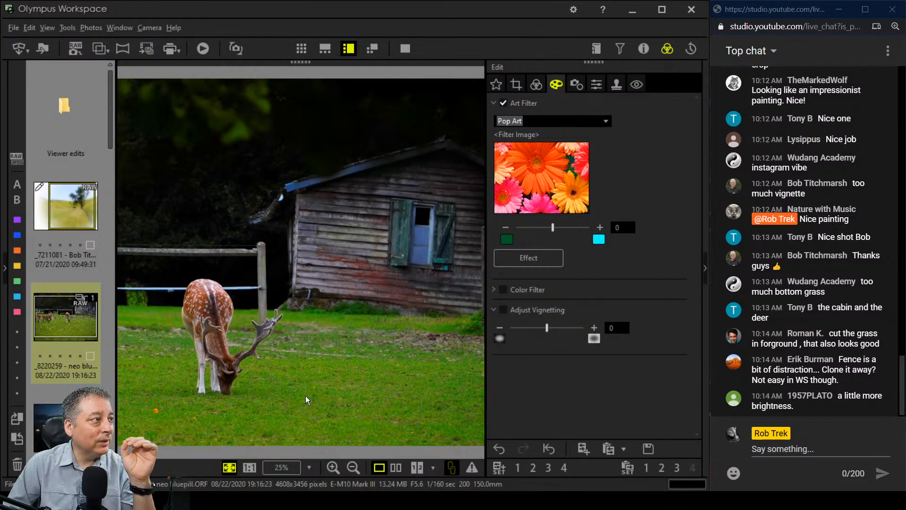
Reduce the green saturation in Adjust Color, setting color 9 to -1, color 10 to -4 and color 11 to -2
left_click(538, 86)
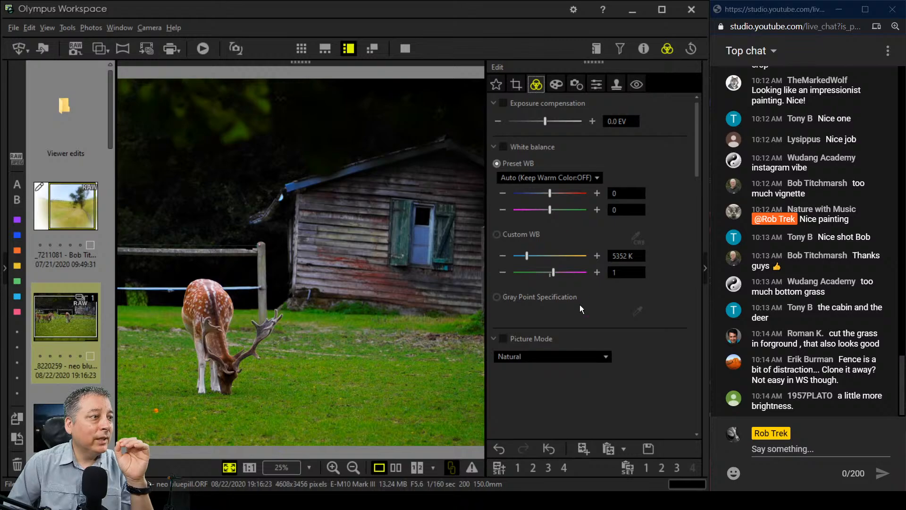
scroll(580, 305, "down", 6)
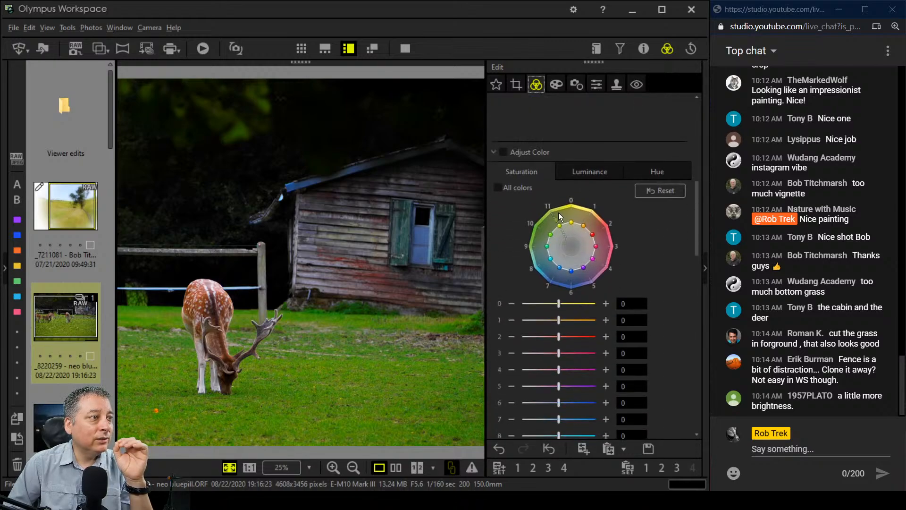
scroll(607, 353, "down", 3)
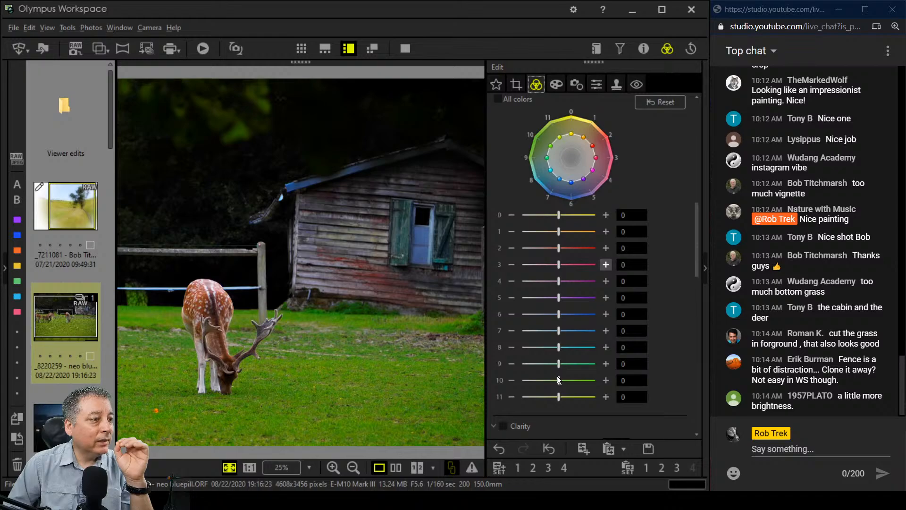
left_click_drag(559, 380, 532, 380)
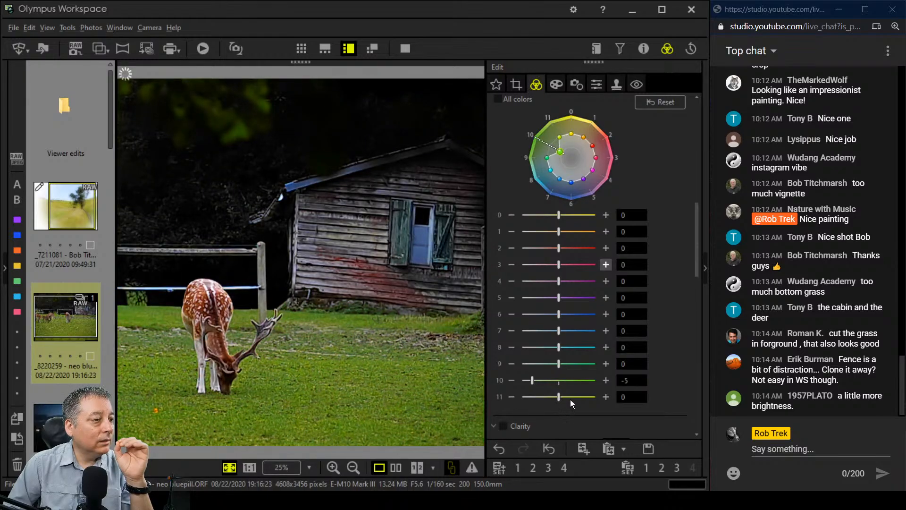
left_click_drag(560, 398, 555, 398)
left_click_drag(560, 366, 555, 369)
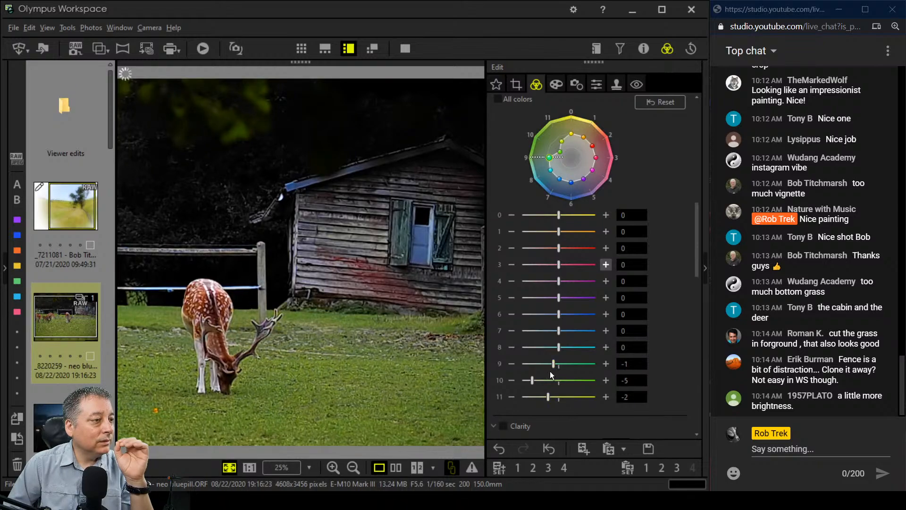
left_click_drag(532, 380, 538, 381)
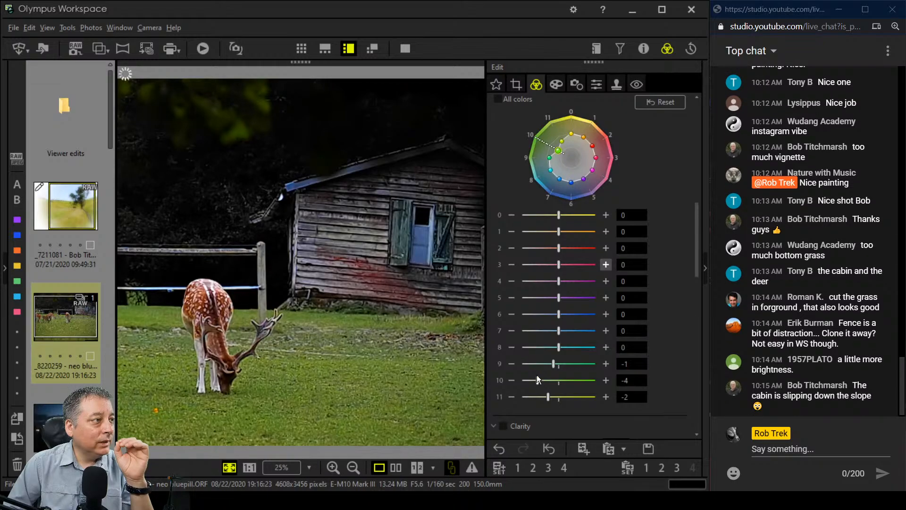
Set the deer photo's sharpness to 2.0
left_click(597, 84)
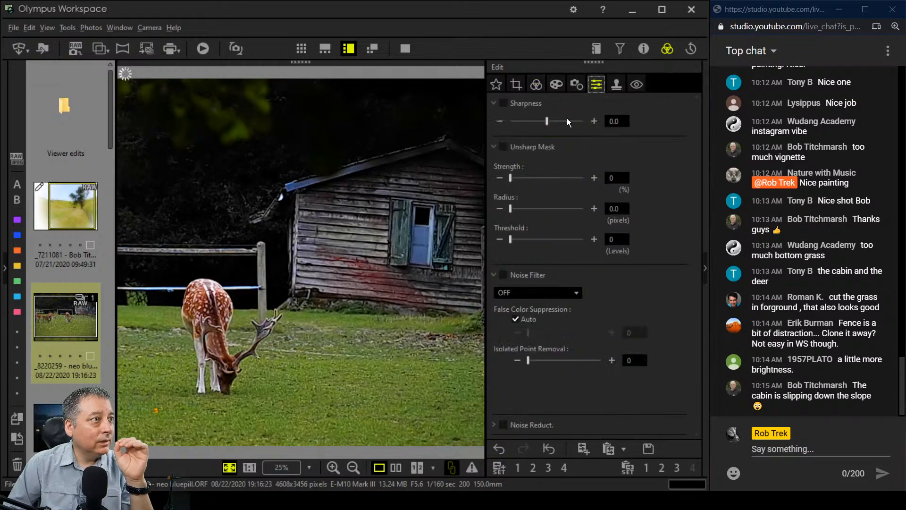
left_click_drag(574, 121, 591, 124)
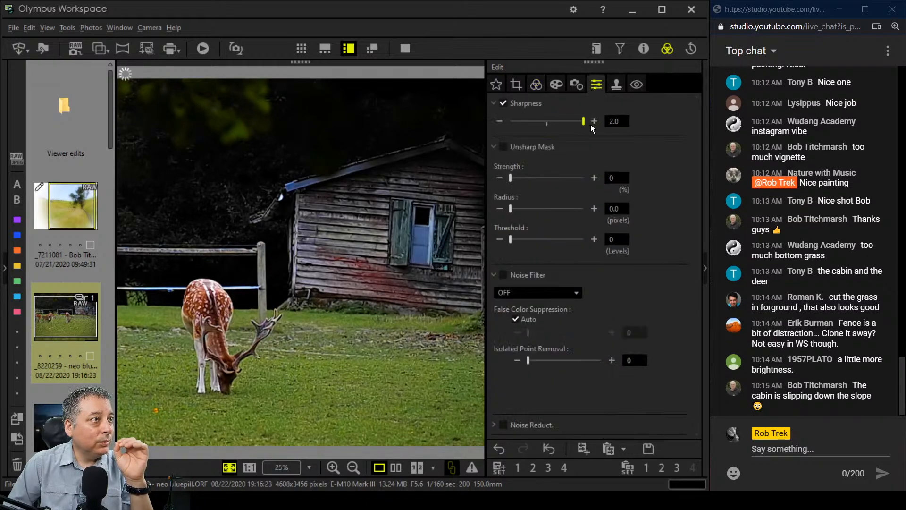
left_click(557, 85)
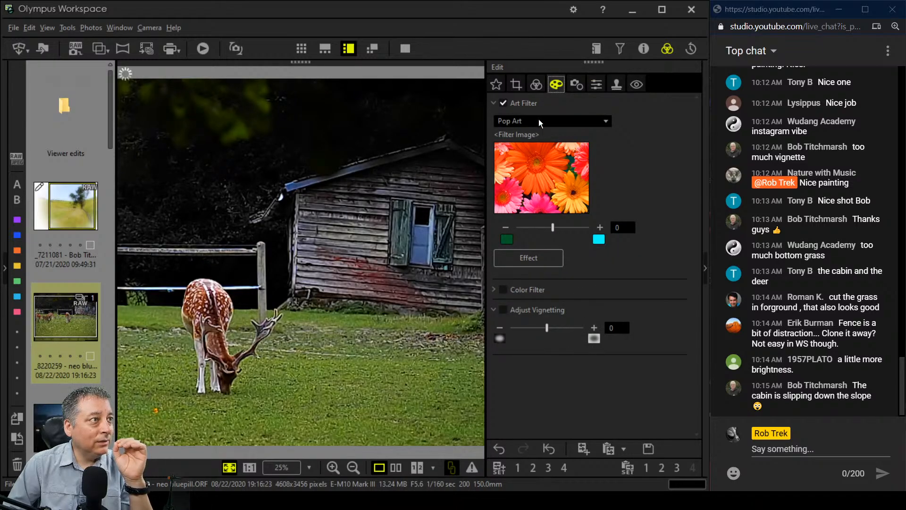
Set the deer photo's gradation to Normal
left_click(537, 84)
scroll(564, 337, "down", 10)
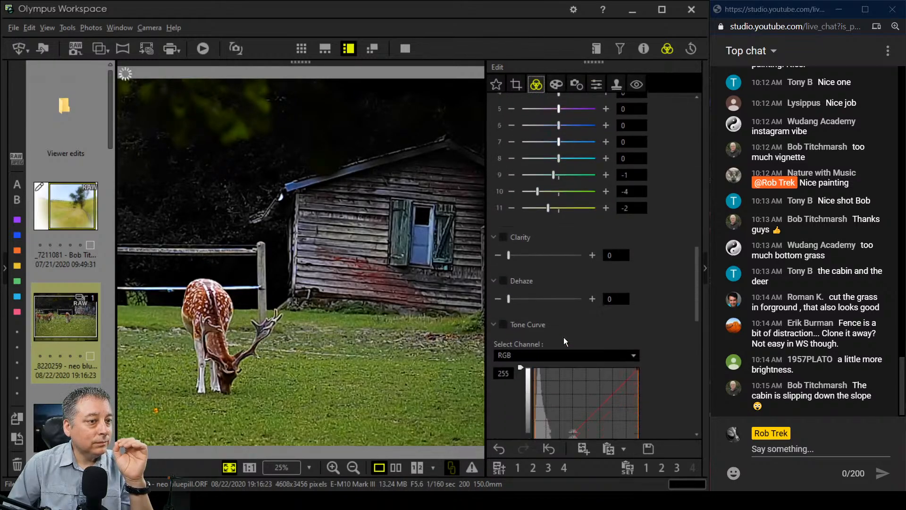
scroll(563, 337, "down", 5)
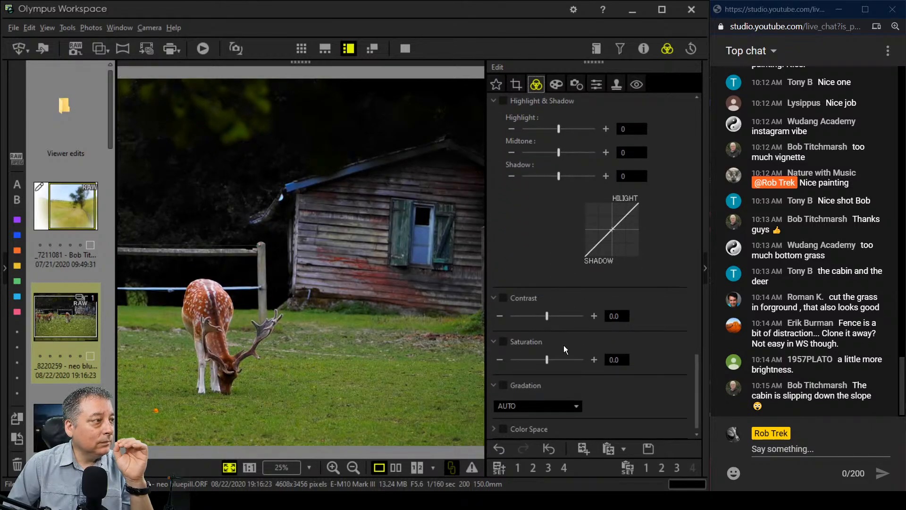
left_click(573, 409)
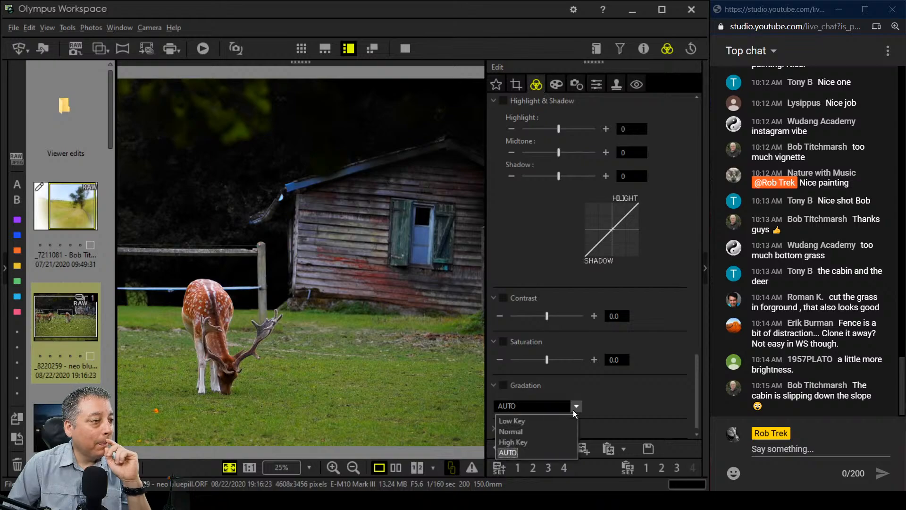
left_click(551, 432)
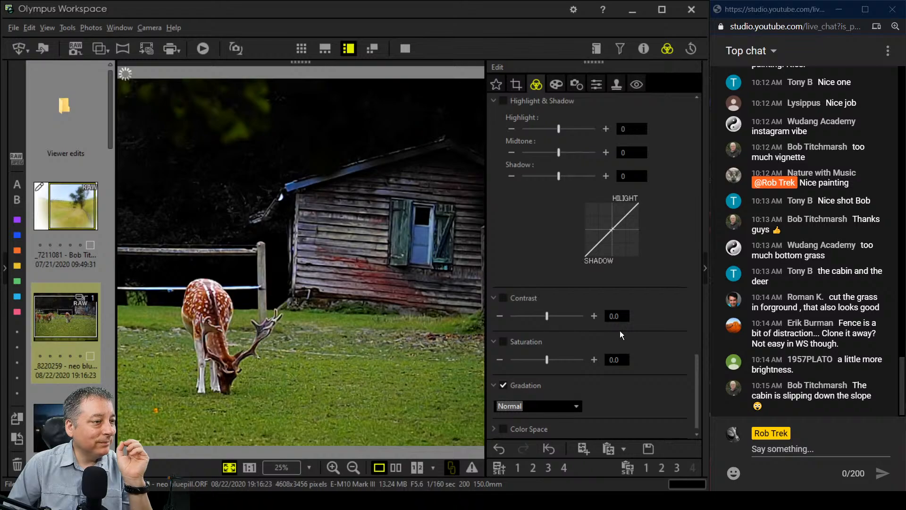
Switch the gradation to AUTO for comparison and return it to Normal
mouse_move(697, 405)
left_mouse_down()
mouse_move(710, 369)
mouse_move(710, 301)
mouse_move(703, 404)
left_mouse_up()
left_click(576, 407)
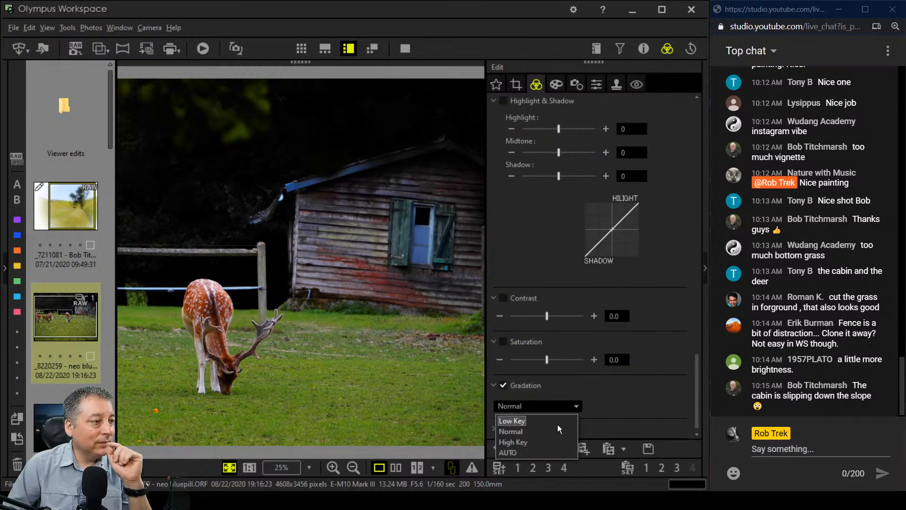
left_click(552, 453)
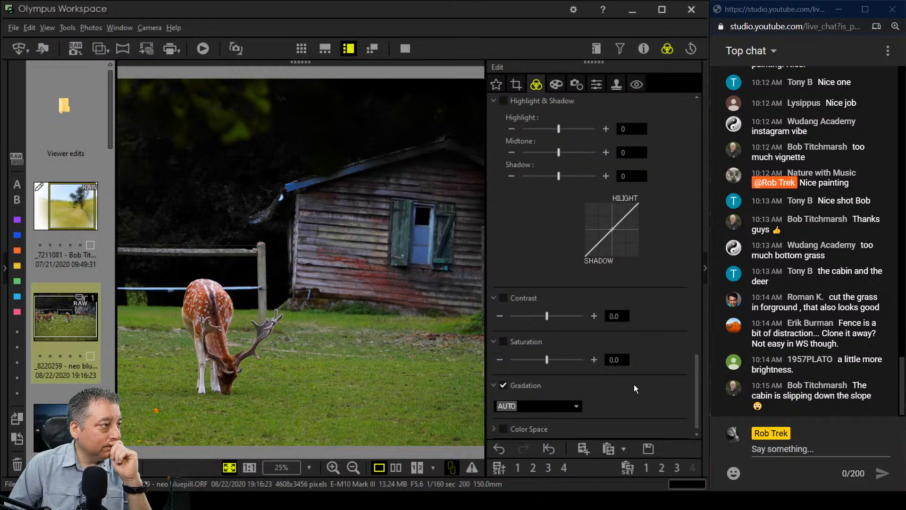
left_click(575, 406)
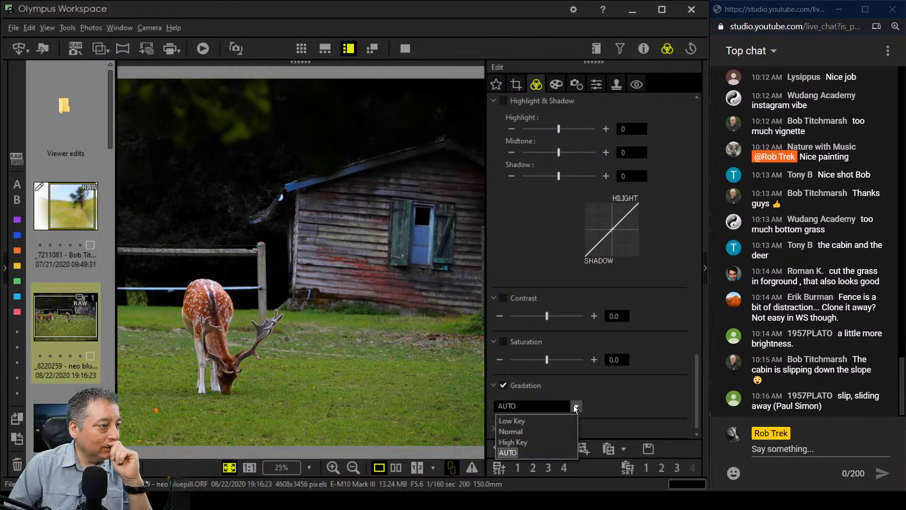
left_click(562, 432)
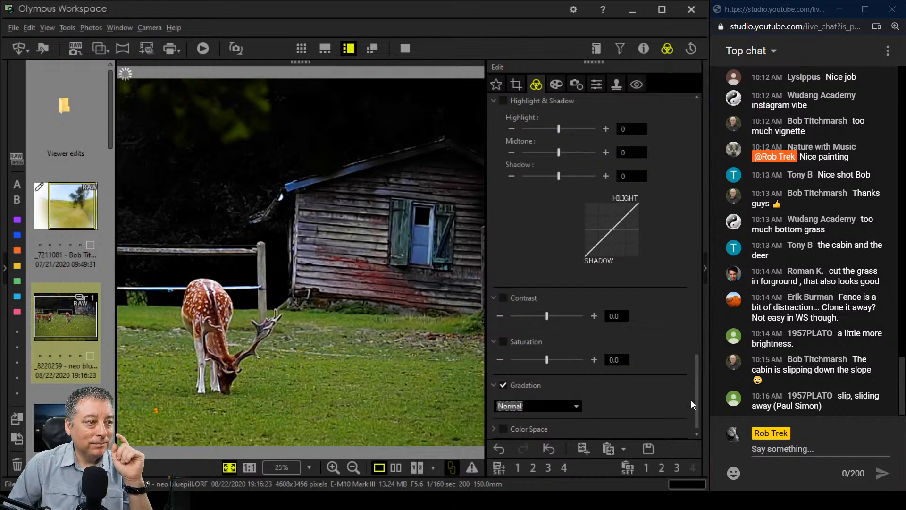
Apply Dehaze at 21 and Clarity at 19 to the deer and cabin photo
left_click_drag(695, 397, 700, 288)
left_click_drag(510, 314, 528, 317)
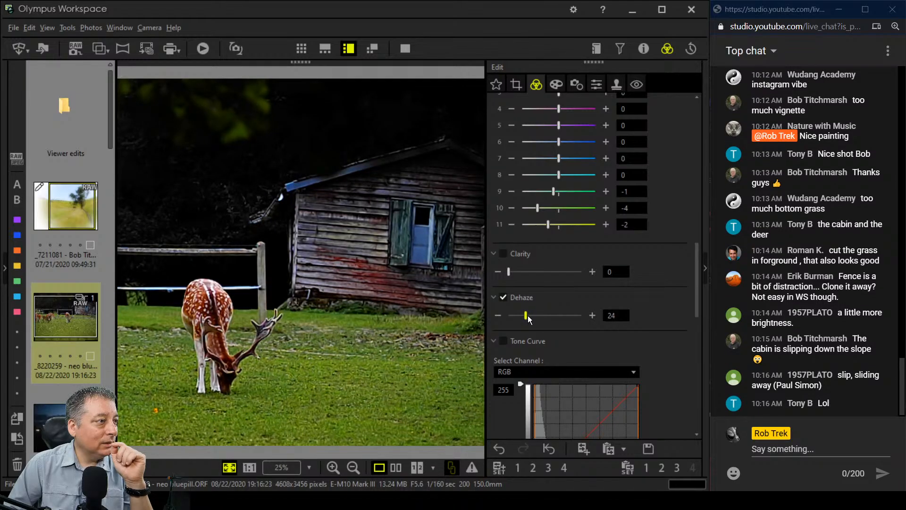
left_click_drag(509, 272, 522, 272)
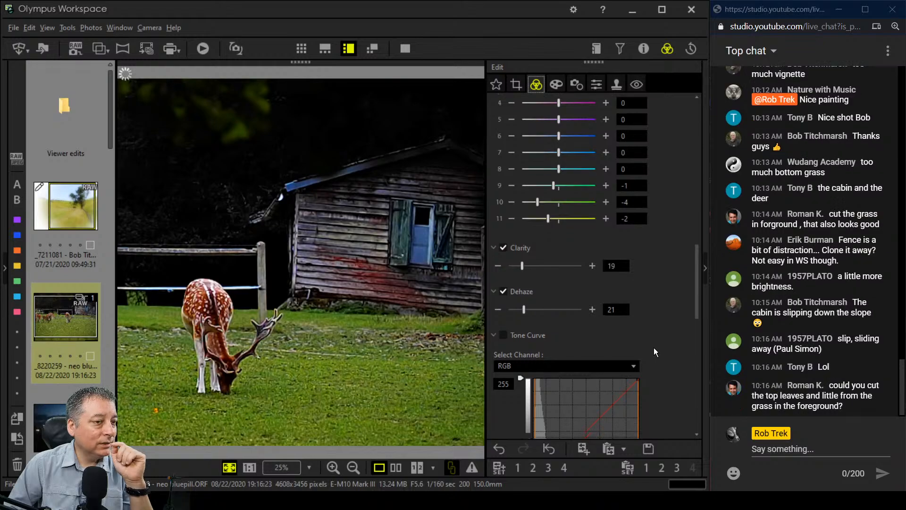
Tighten the square crop around the deer and cabin to 2237 x 2237 pixels, trimming leaves above and foreground grass
scroll(653, 347, "down", 1)
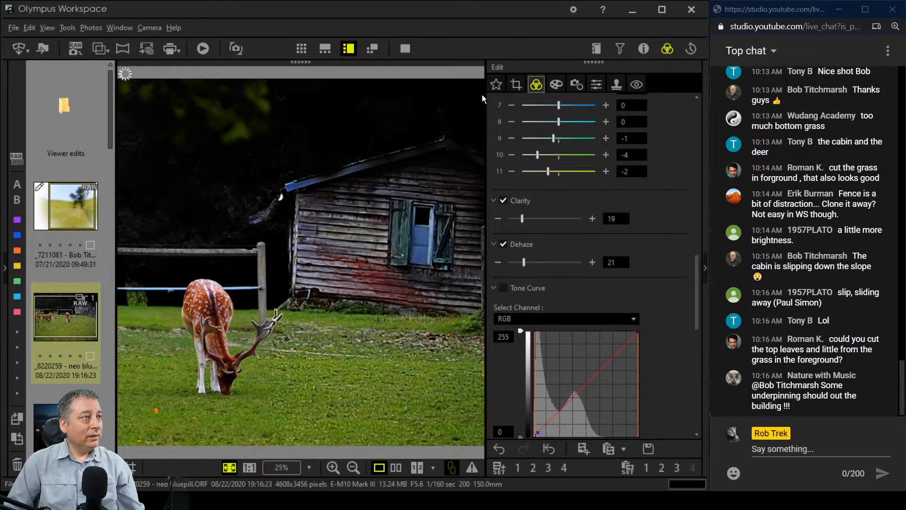
left_click(516, 84)
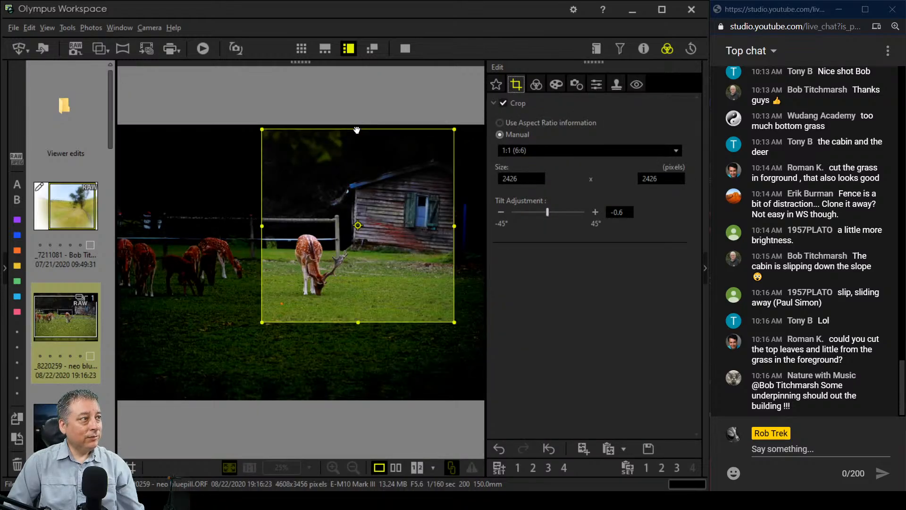
left_click_drag(358, 130, 357, 139)
left_click_drag(375, 207, 375, 198)
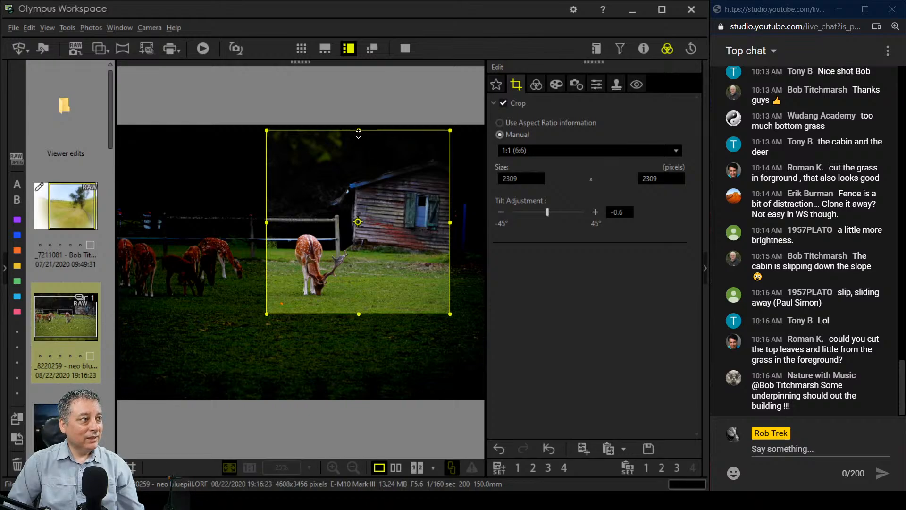
left_click_drag(359, 131, 358, 140)
left_click_drag(358, 184, 357, 189)
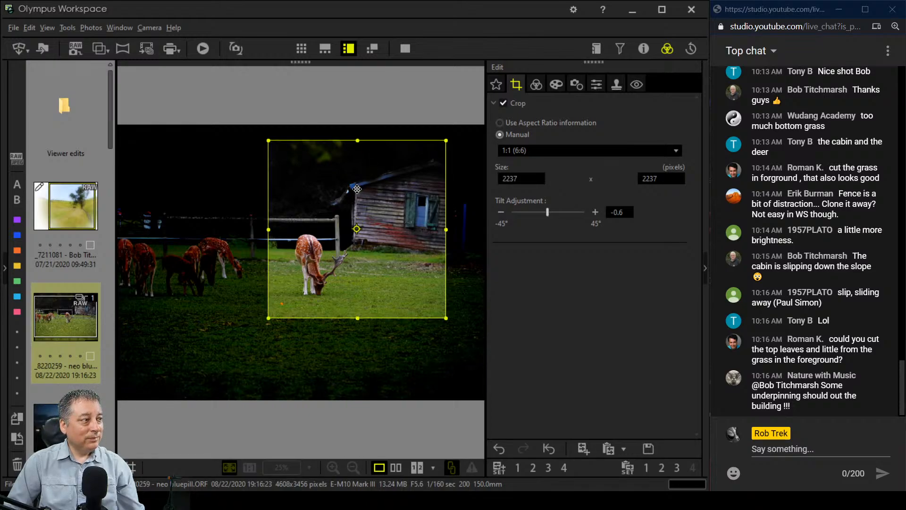
left_click(537, 85)
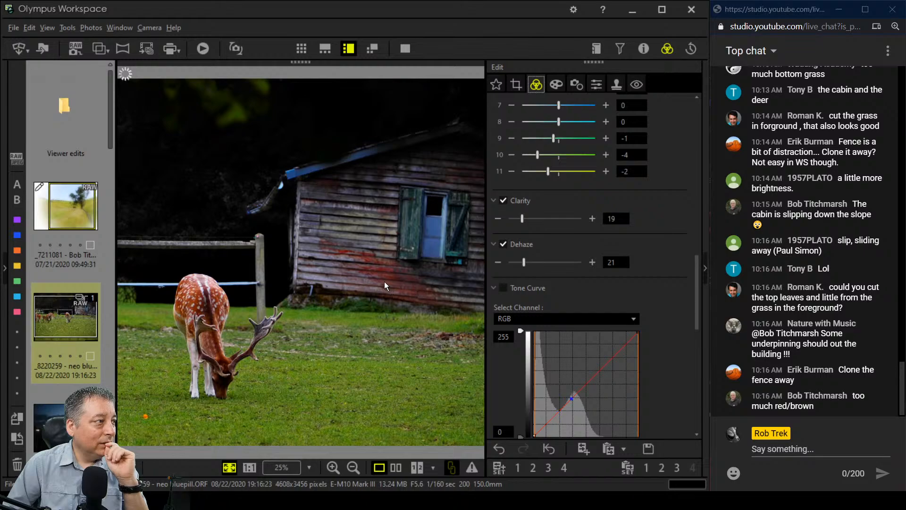
Apply vignetting of -6 to the deer photo and lower its saturation to -0.6
left_click(557, 85)
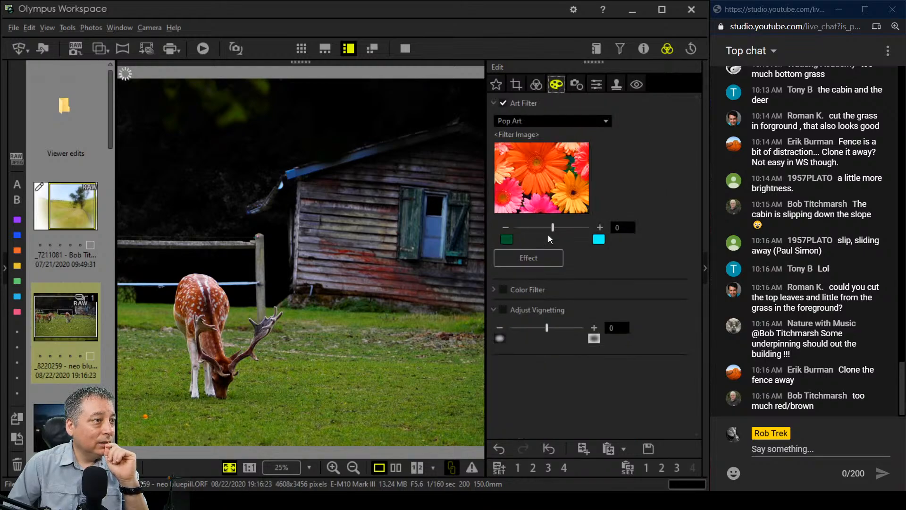
left_click_drag(545, 327, 540, 329)
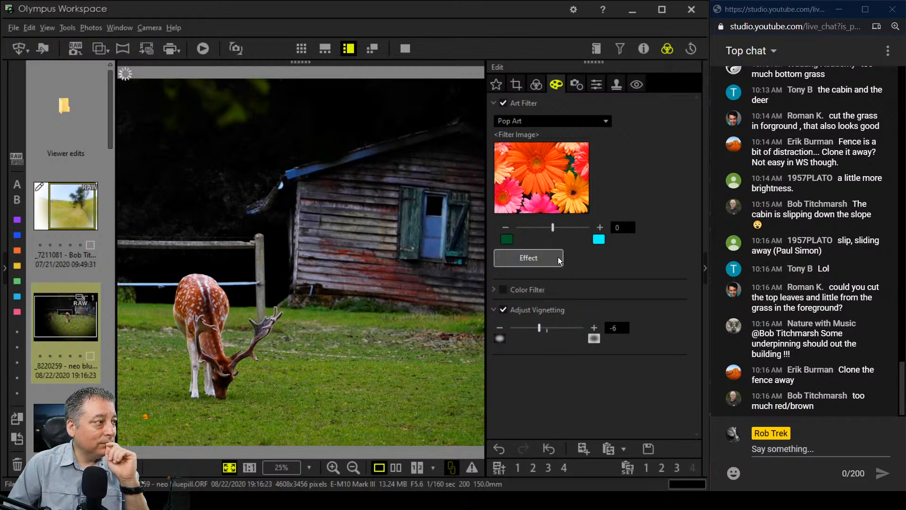
left_click(537, 86)
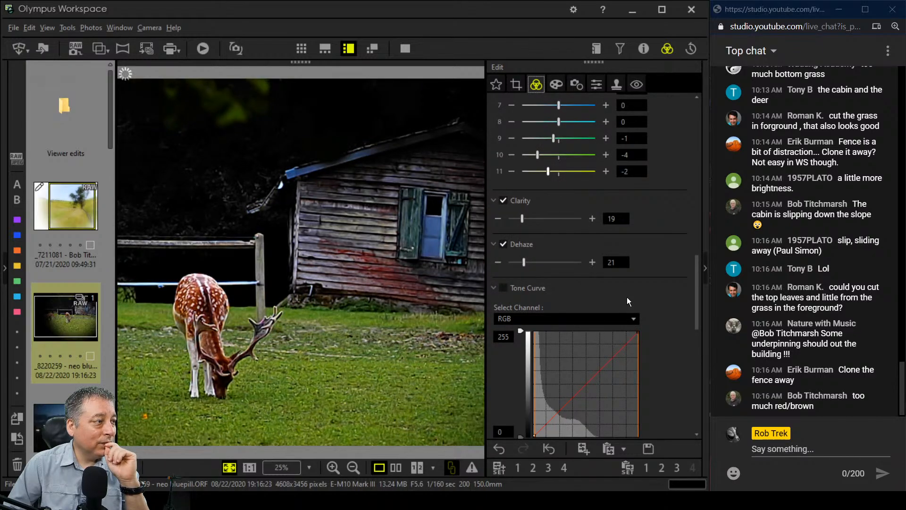
scroll(668, 370, "down", 3)
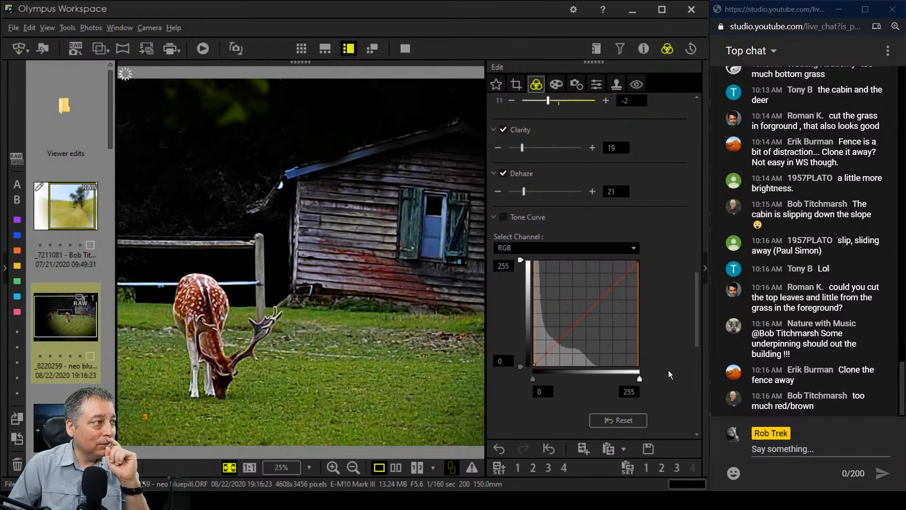
scroll(669, 370, "down", 10)
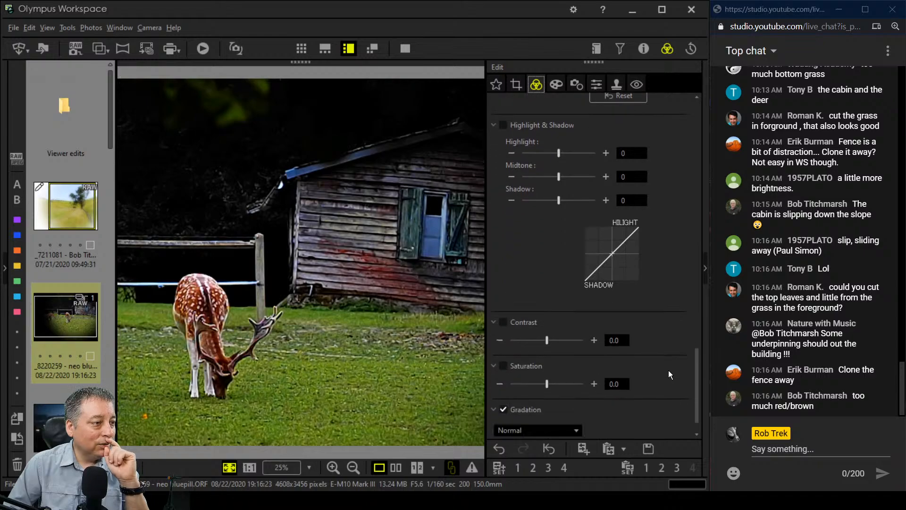
scroll(668, 374, "down", 1)
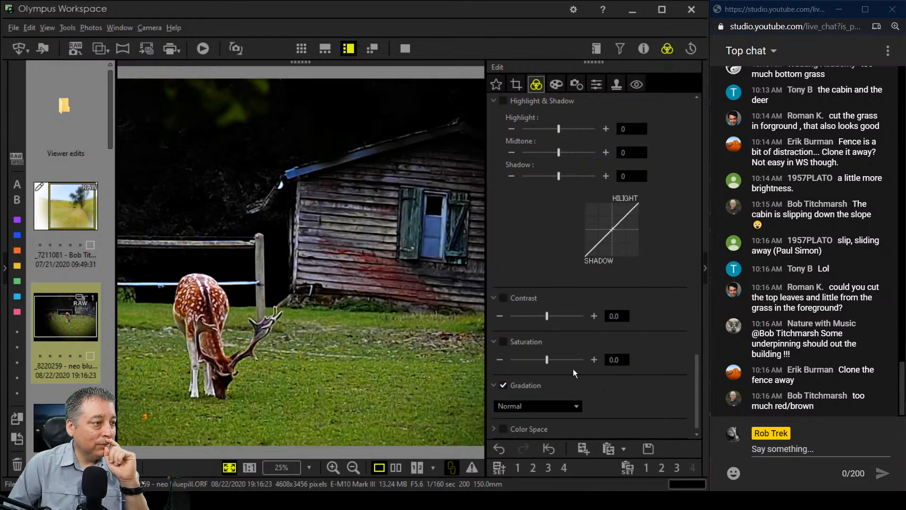
left_click_drag(548, 361, 540, 361)
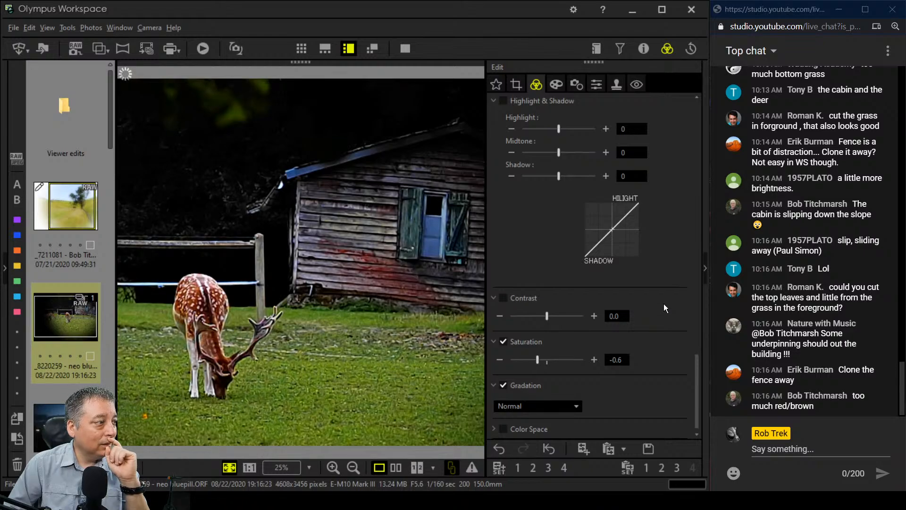
Brighten the deer photo by raising the midtones of the RGB tone curve slightly, with an anchor point in the shadows
scroll(671, 303, "up", 5)
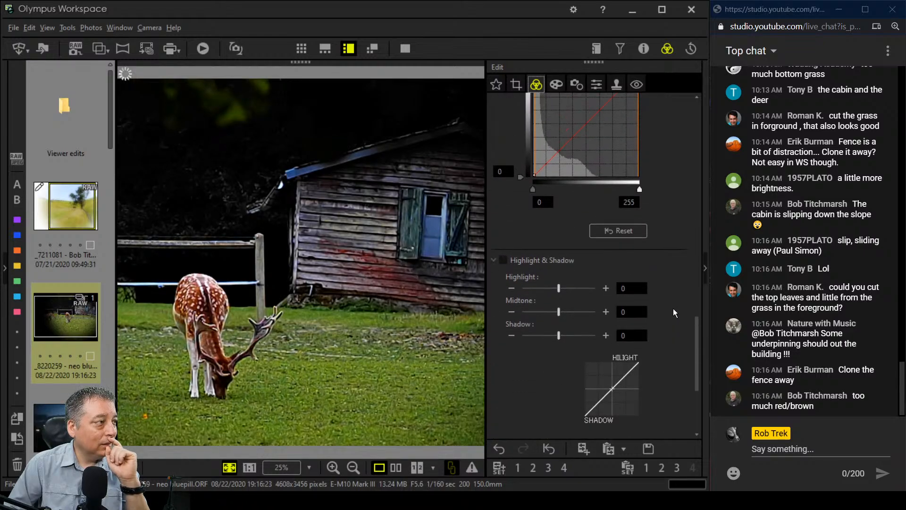
scroll(673, 308, "up", 4)
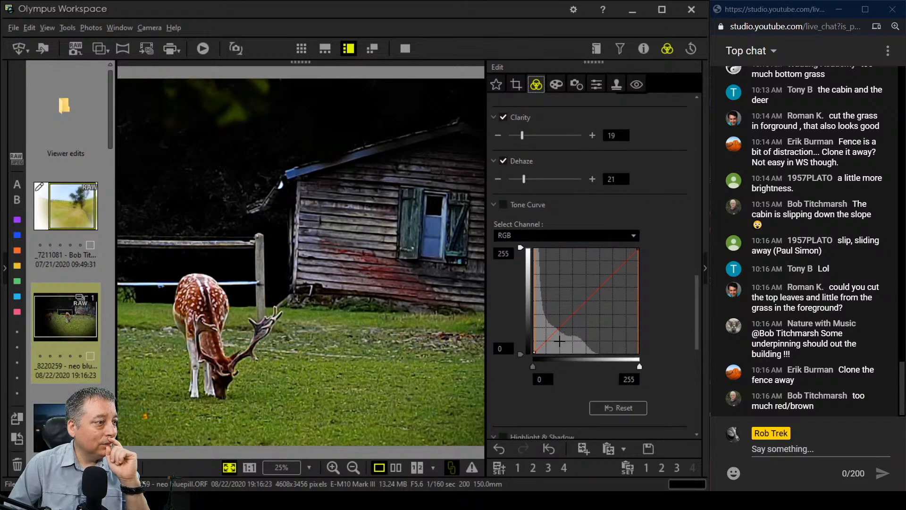
left_click(587, 301)
left_click_drag(587, 301, 586, 299)
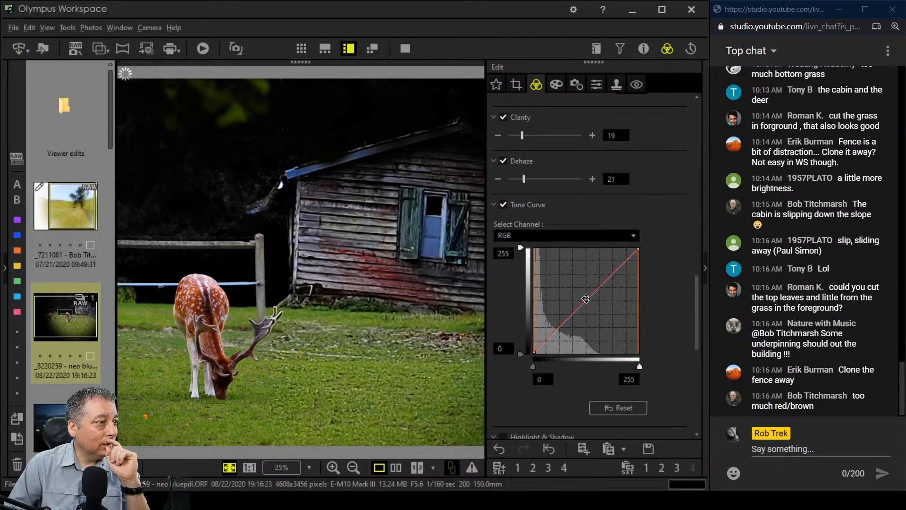
left_click_drag(586, 298, 585, 294)
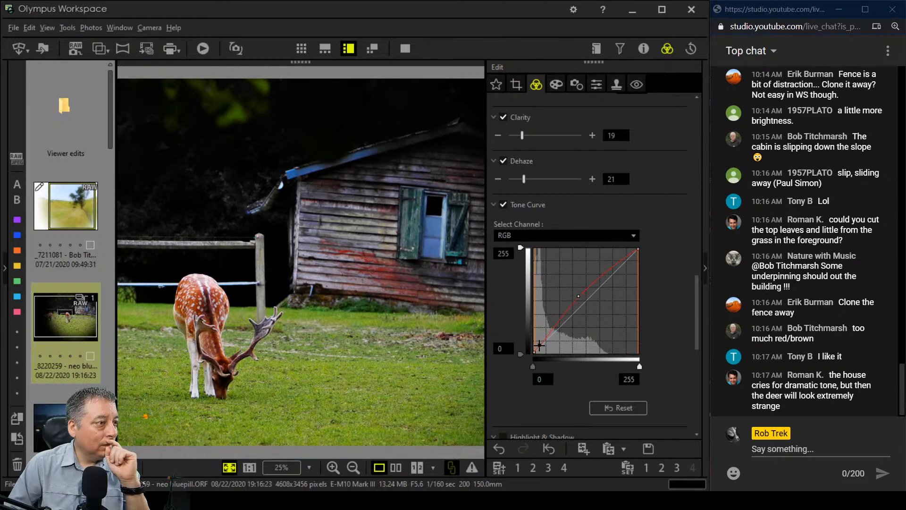
Clone dark background over the green leaves above the cabin scene using the Clone Stamp at size 236 and blur 69
left_click(614, 87)
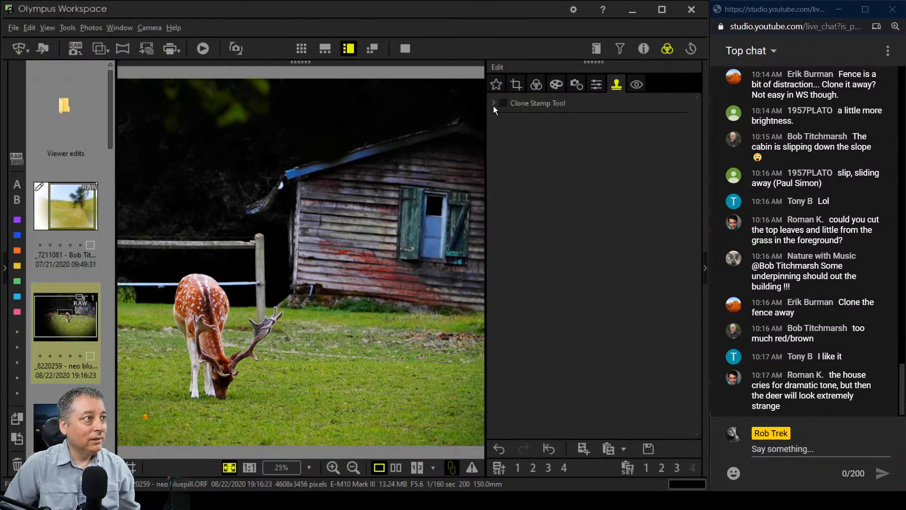
left_click_drag(559, 137, 567, 134)
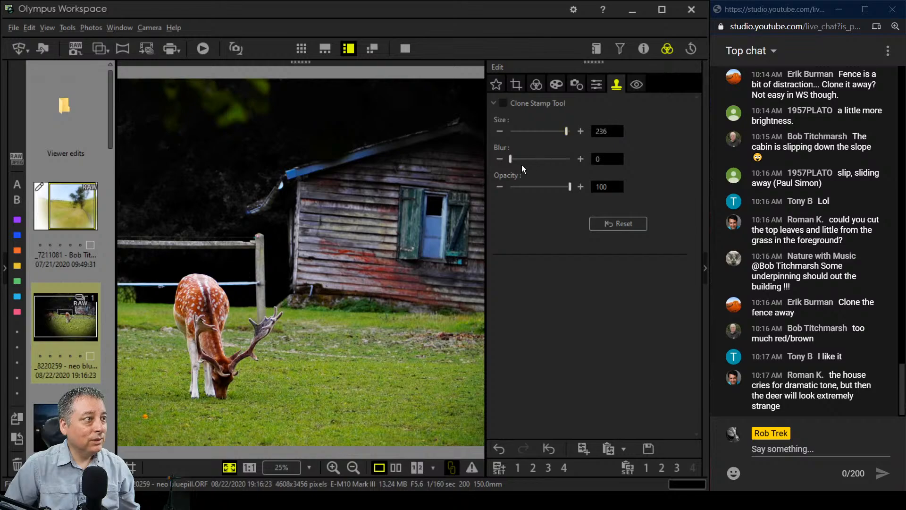
left_click_drag(514, 162, 554, 163)
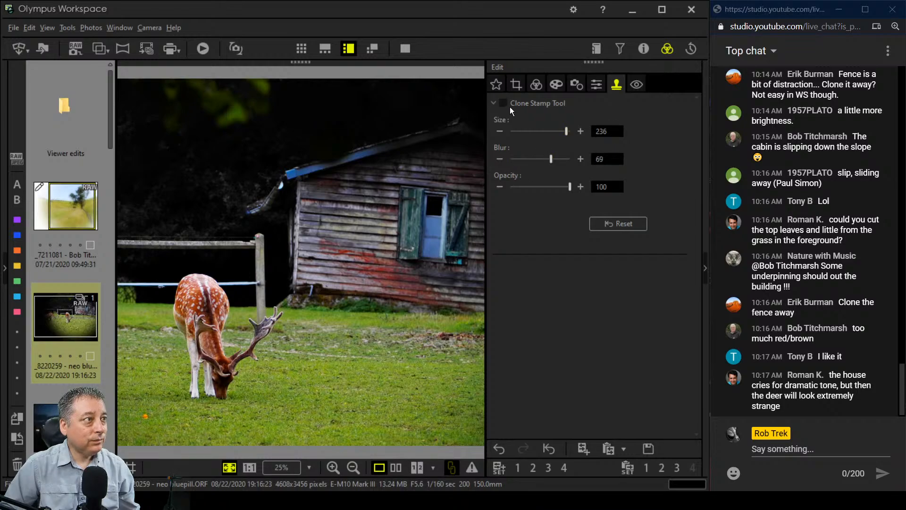
left_click(316, 101)
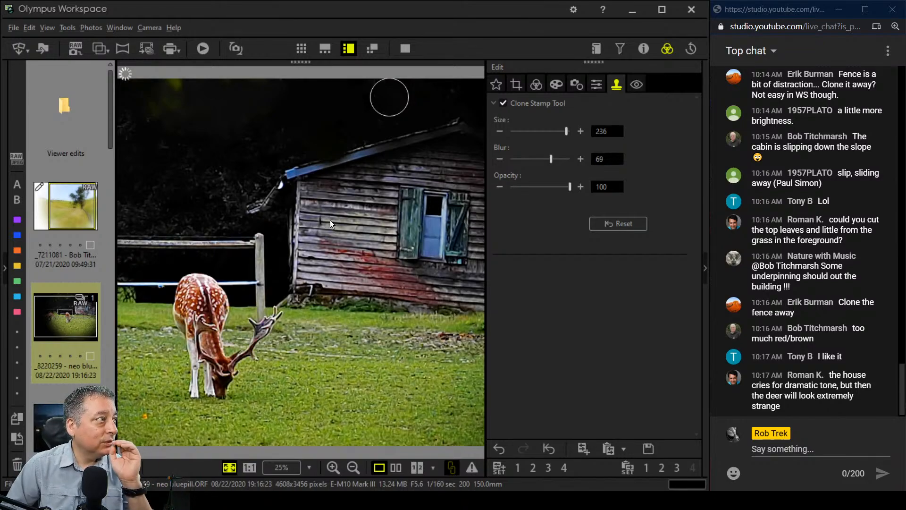
Compare the edited deer photo with the original side by side at full screen, and return to the single view
left_click(401, 466)
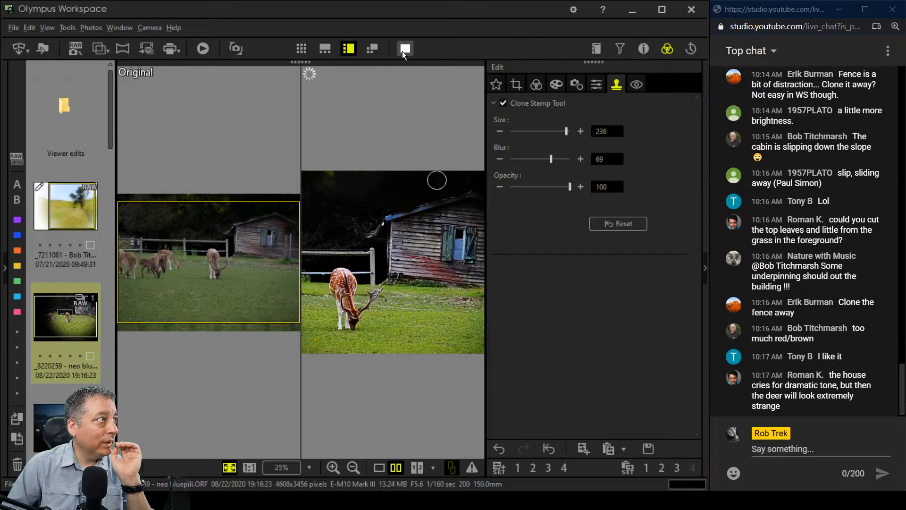
left_click(404, 50)
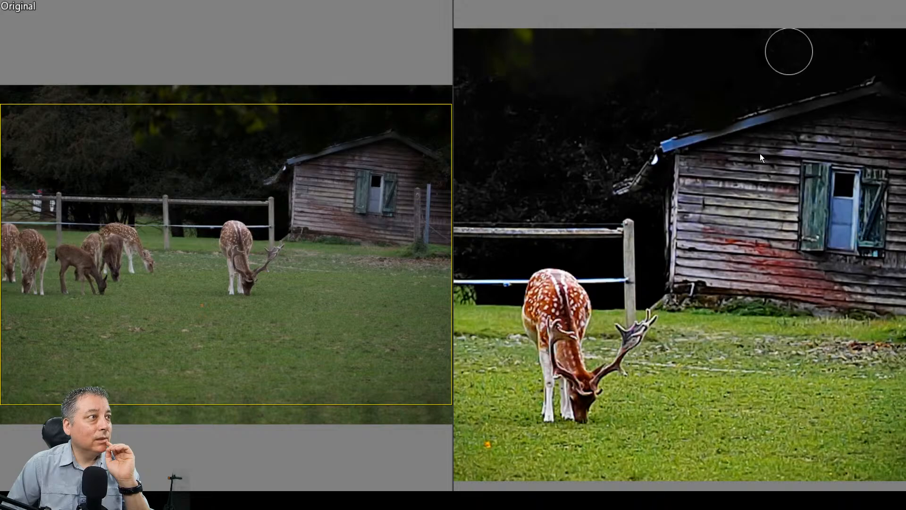
key("Escape")
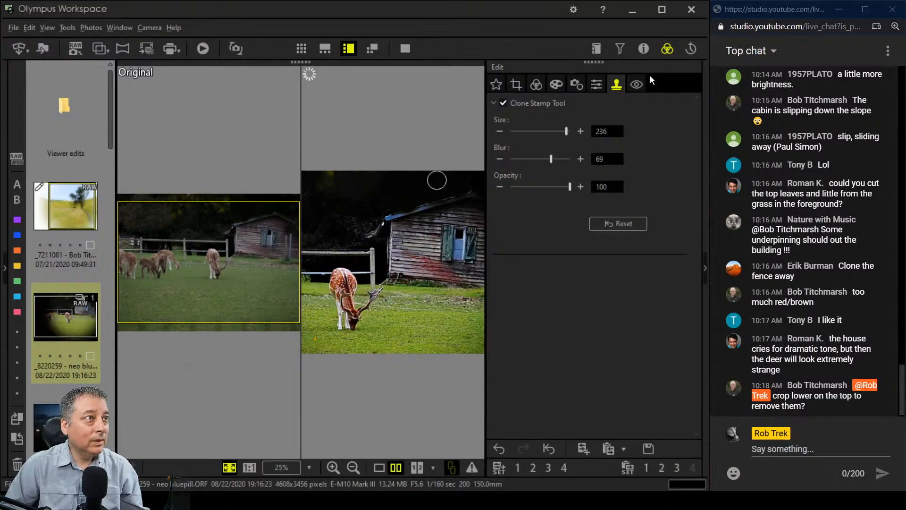
left_click(538, 86)
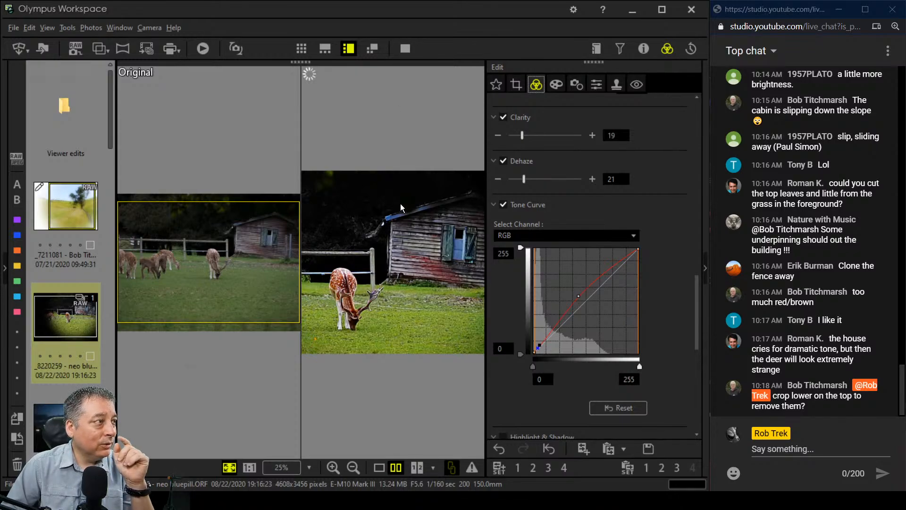
left_click(378, 471)
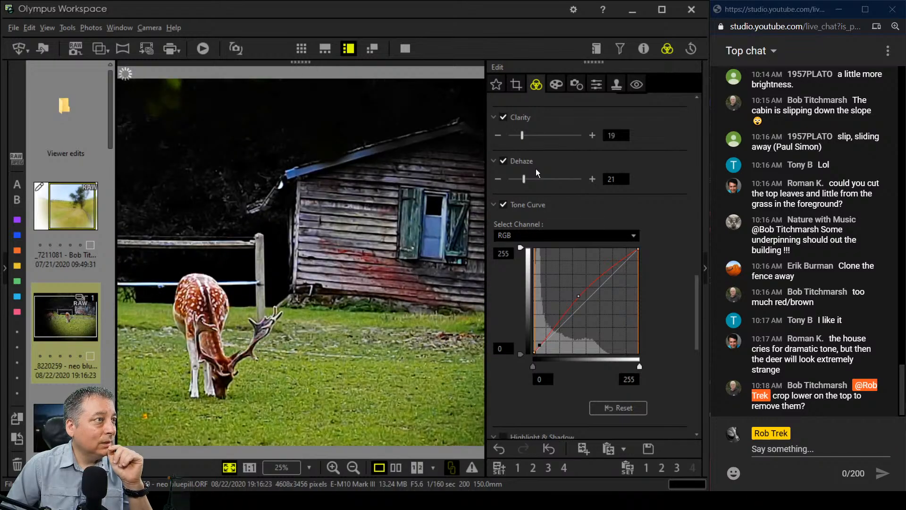
Change the crop ratio to 4:3 and frame the deer and cabin at about 2462 x 1845 pixels
left_click(554, 88)
left_click(533, 85)
left_click(517, 85)
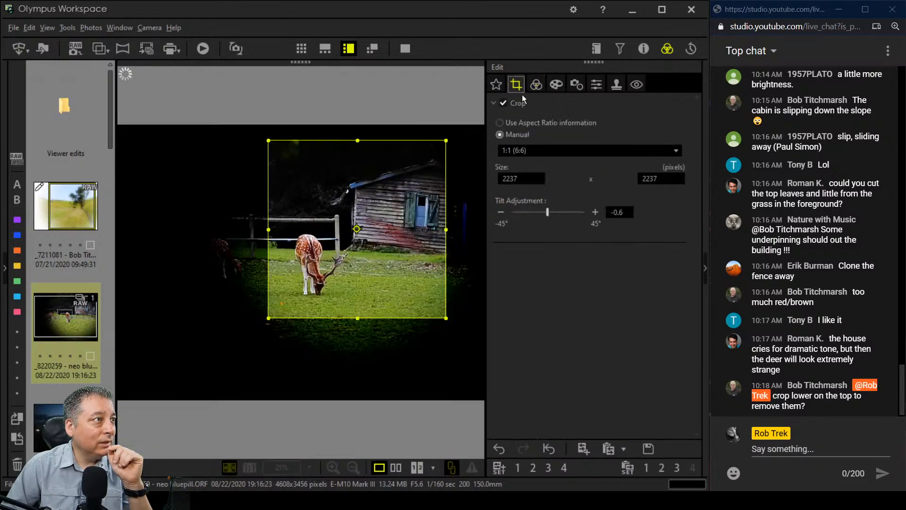
left_click(543, 151)
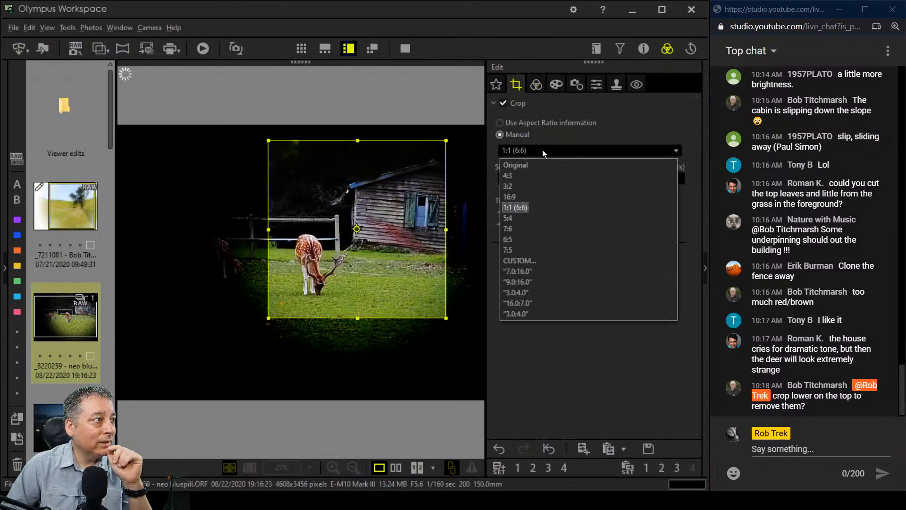
left_click(543, 177)
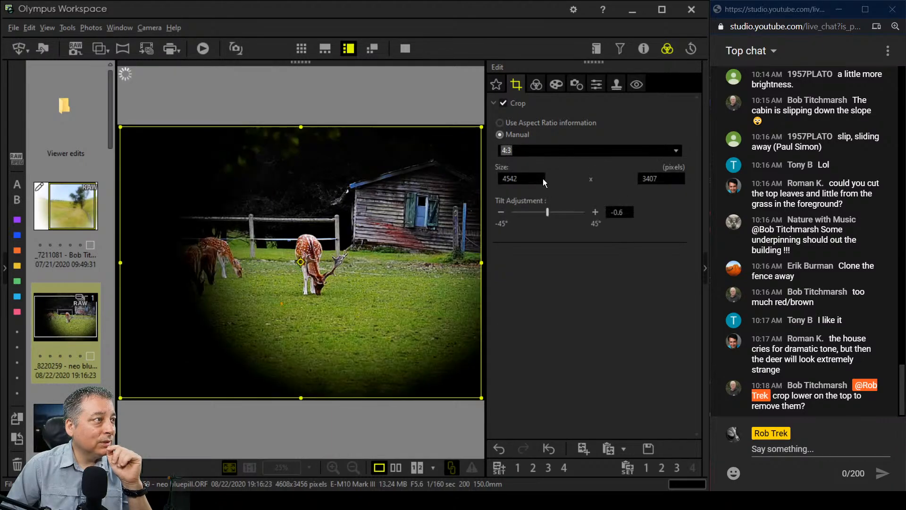
left_click_drag(120, 398, 313, 290)
left_click_drag(335, 182, 340, 209)
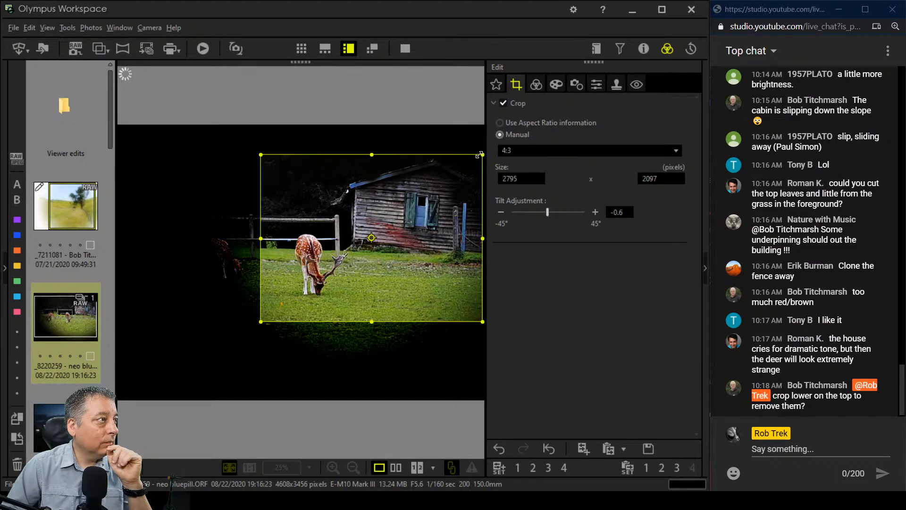
left_click_drag(481, 155, 456, 175)
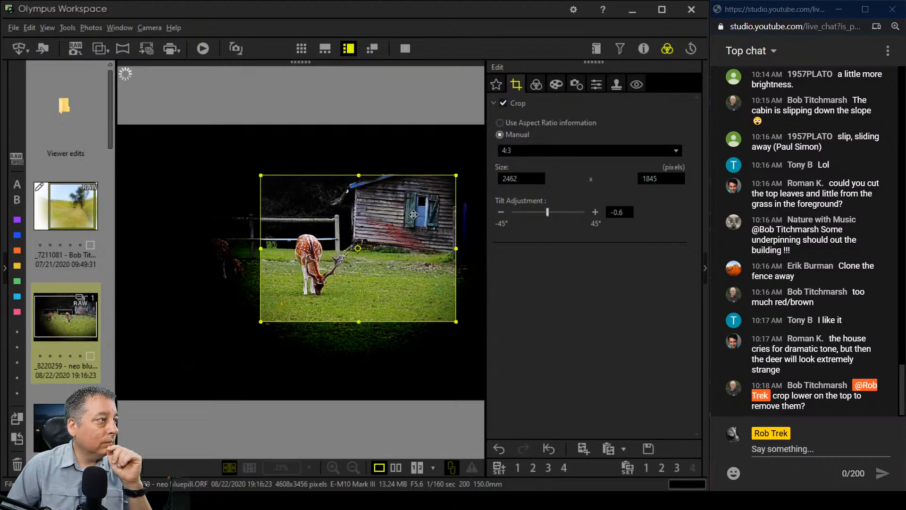
left_click_drag(414, 215, 416, 210)
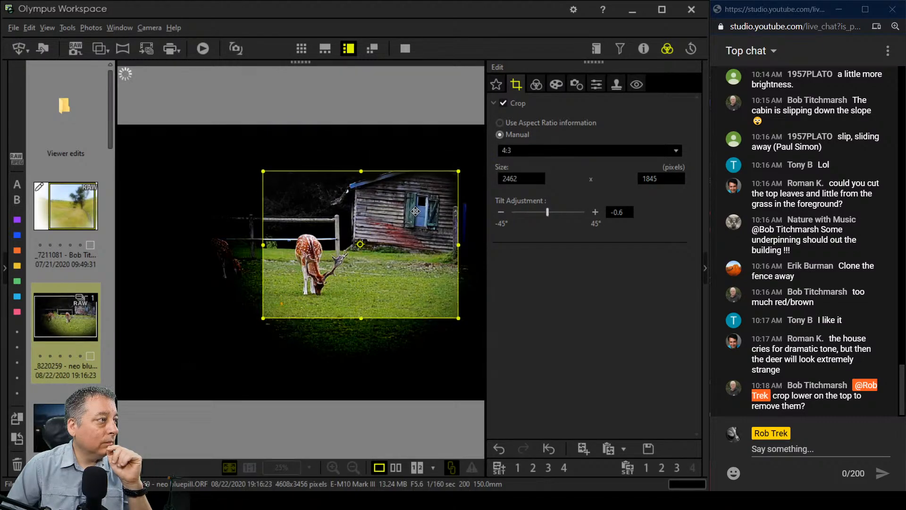
left_click(529, 88)
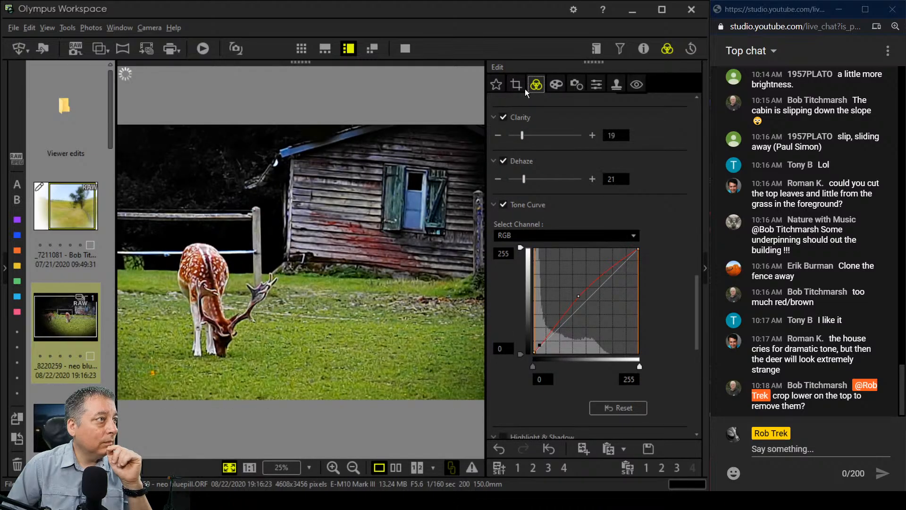
Tighten the 4:3 crop around the deer and cabin to about 2304 x 1728 pixels
left_click(515, 87)
left_click_drag(456, 173, 452, 176)
left_click(536, 87)
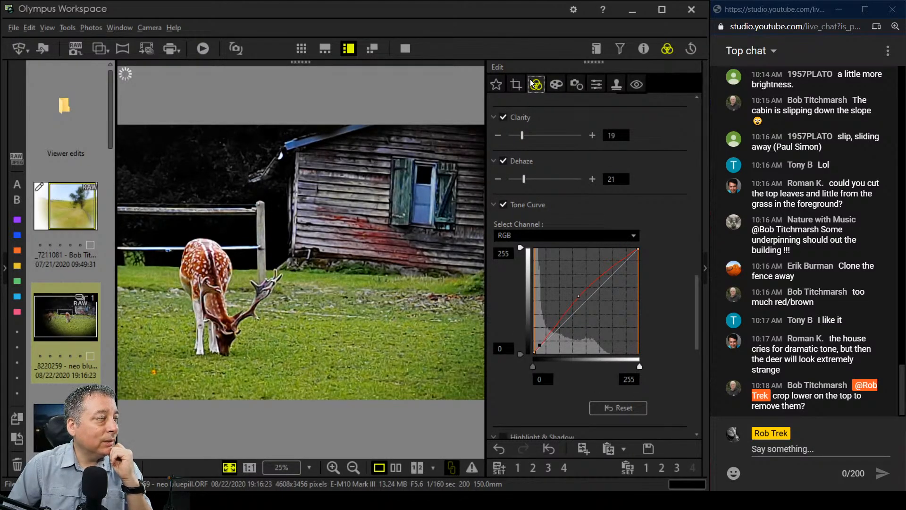
left_click(516, 84)
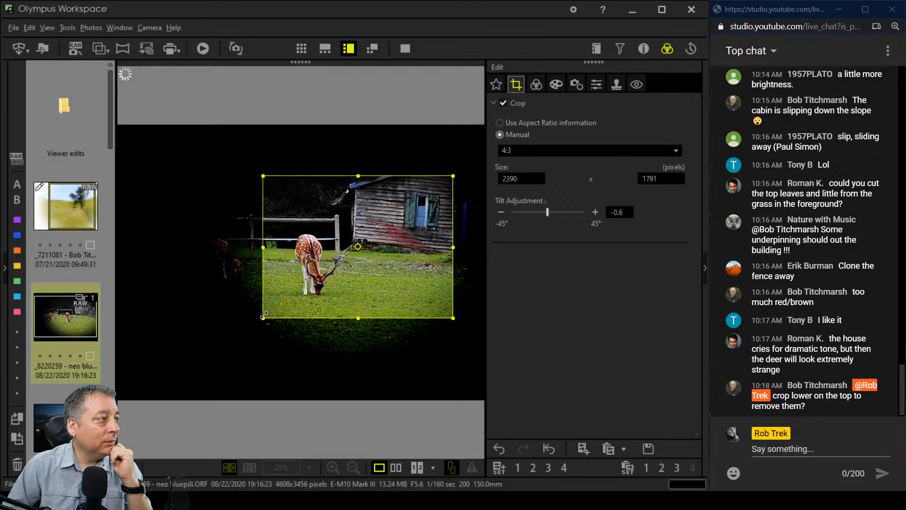
left_click_drag(264, 315, 273, 311)
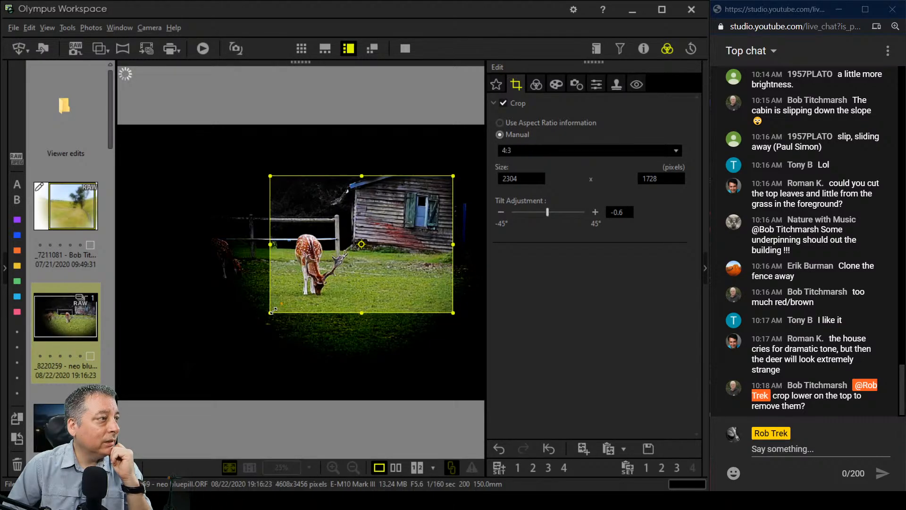
Close the crop and inspect the deer's coat, antlers and surrounding grass up close at full screen
left_click(541, 87)
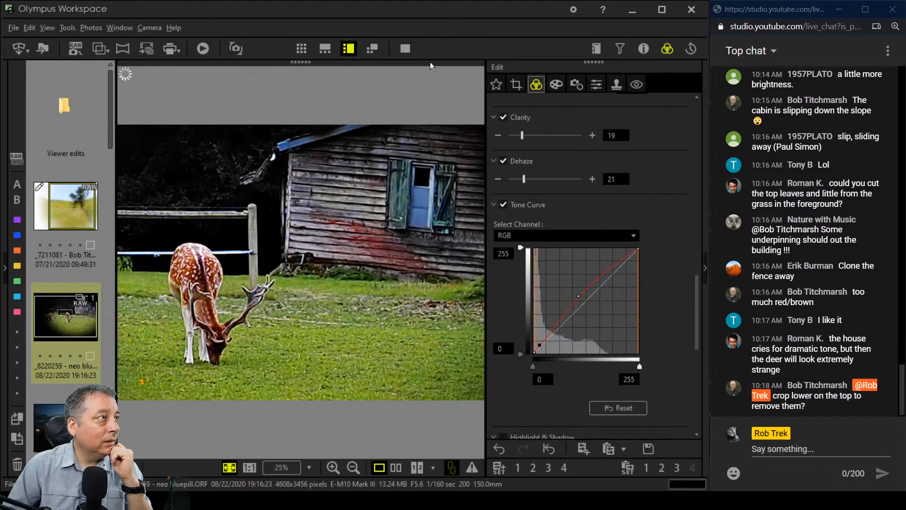
left_click(405, 49)
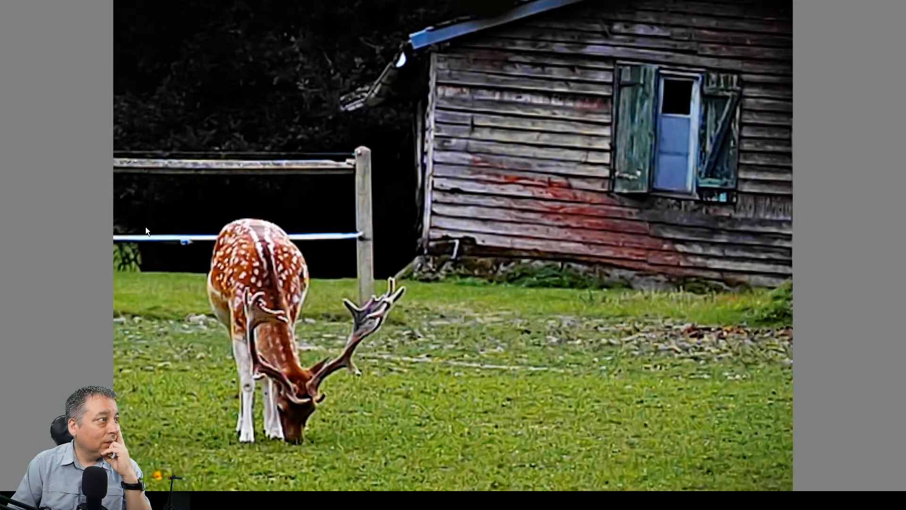
scroll(247, 256, "up", 3)
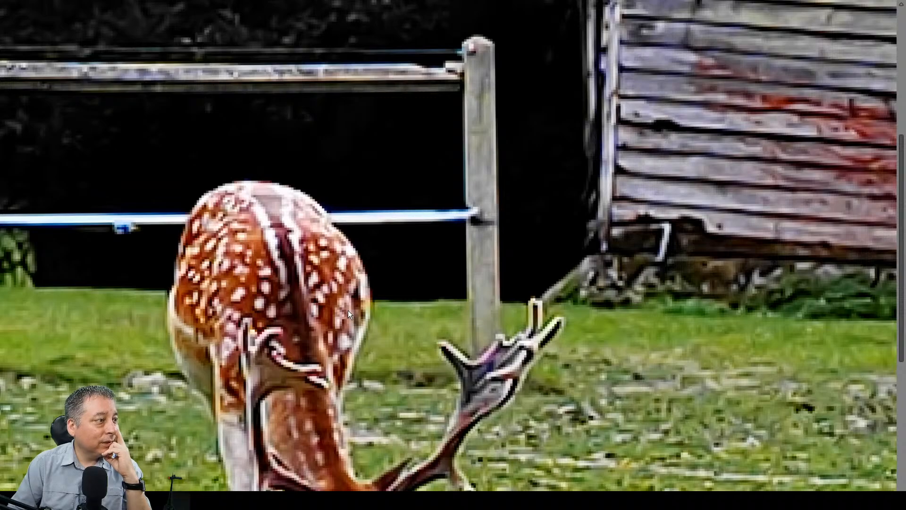
mouse_move(347, 311)
left_mouse_down()
mouse_move(305, 174)
mouse_move(329, 258)
mouse_move(332, 239)
left_mouse_up()
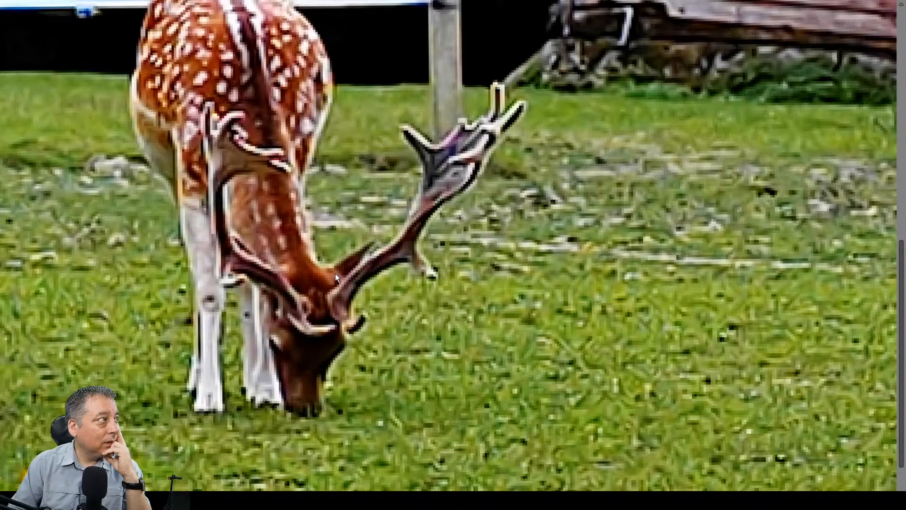
scroll(335, 274, "down", 4)
key("Escape")
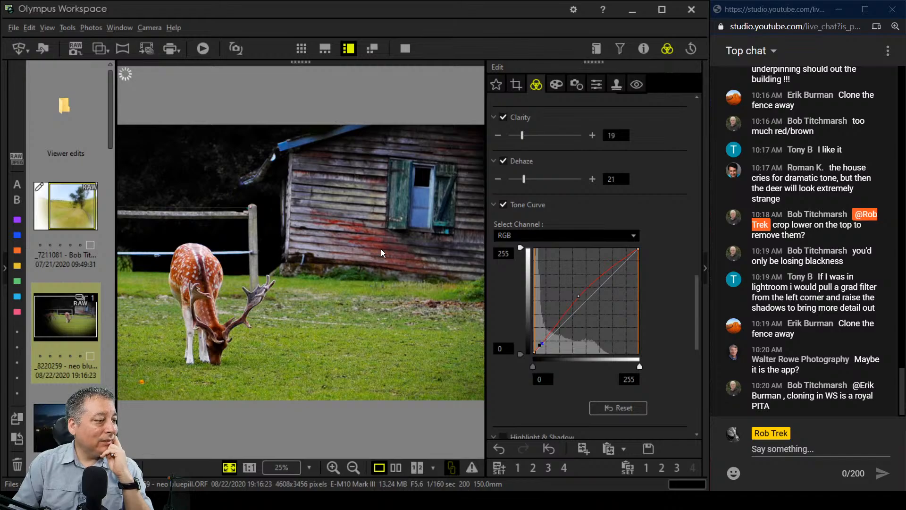
mouse_move(666, 500)
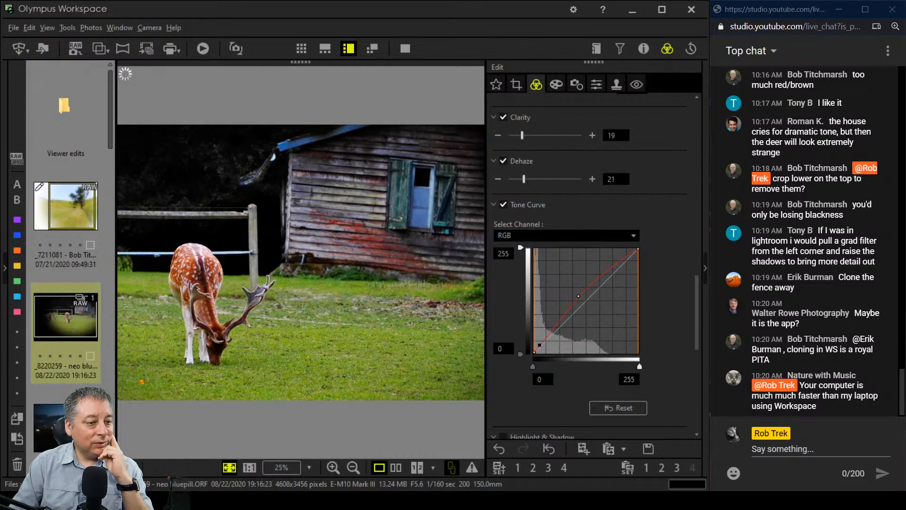
left_click(774, 500)
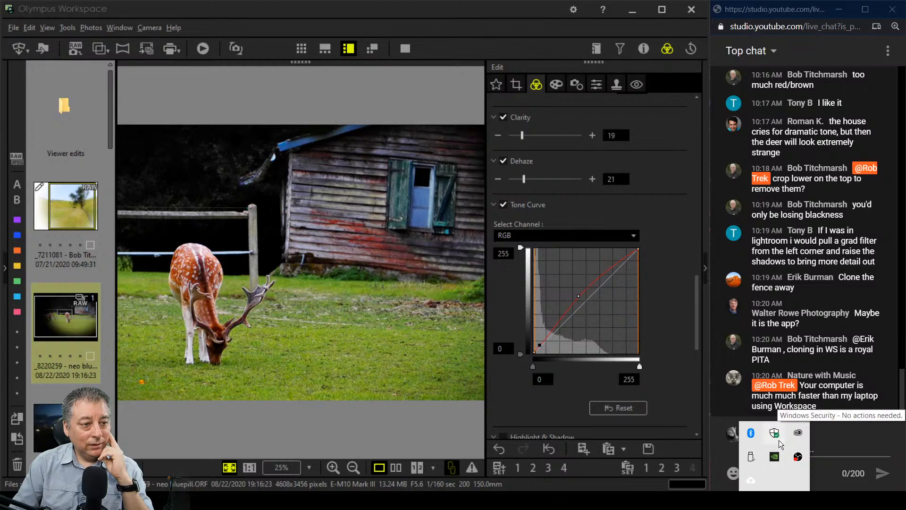
key("Escape")
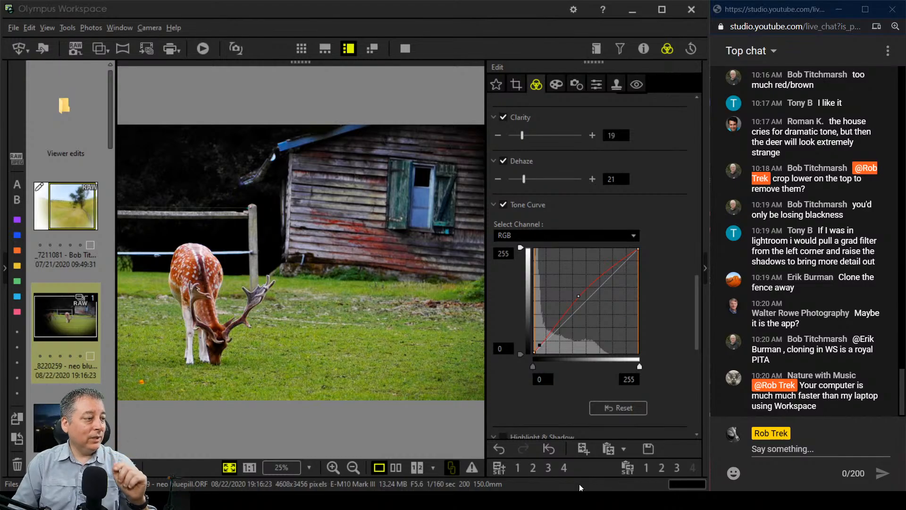
Compare the cropped deer photo with its original side by side at full screen
left_click(396, 468)
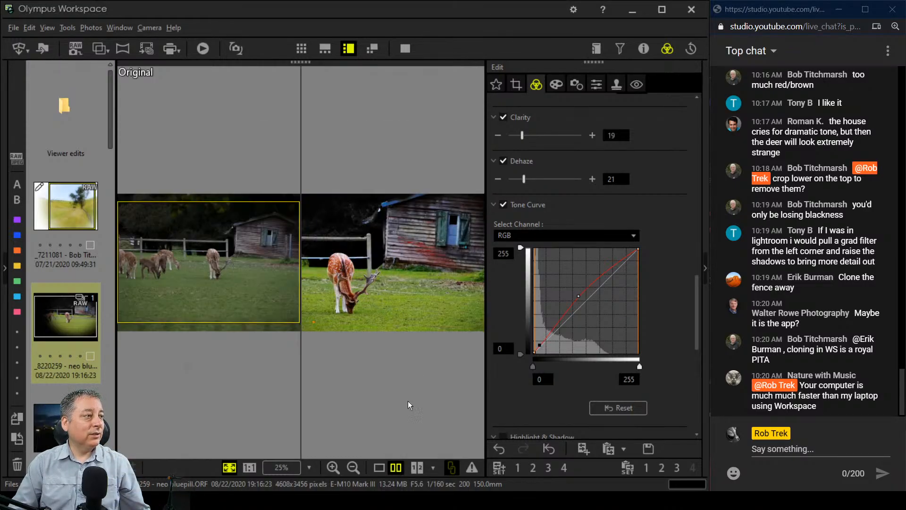
left_click(404, 49)
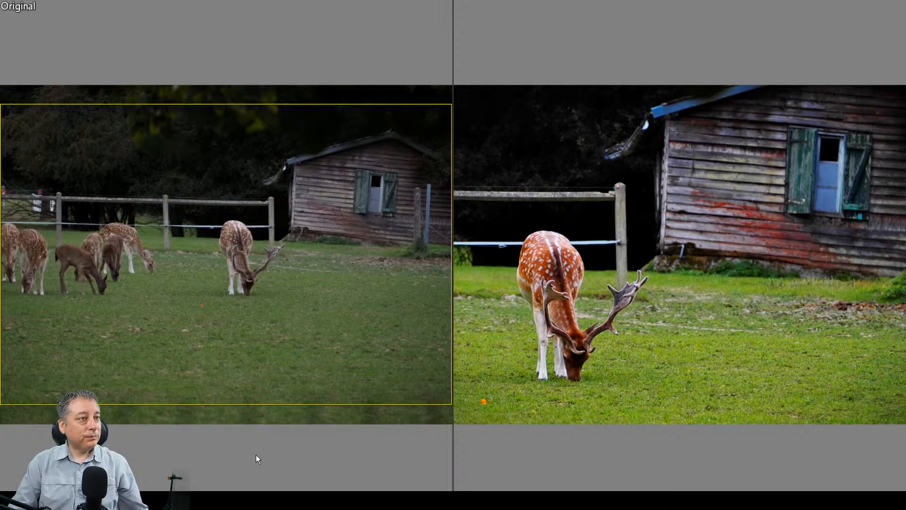
key("Escape")
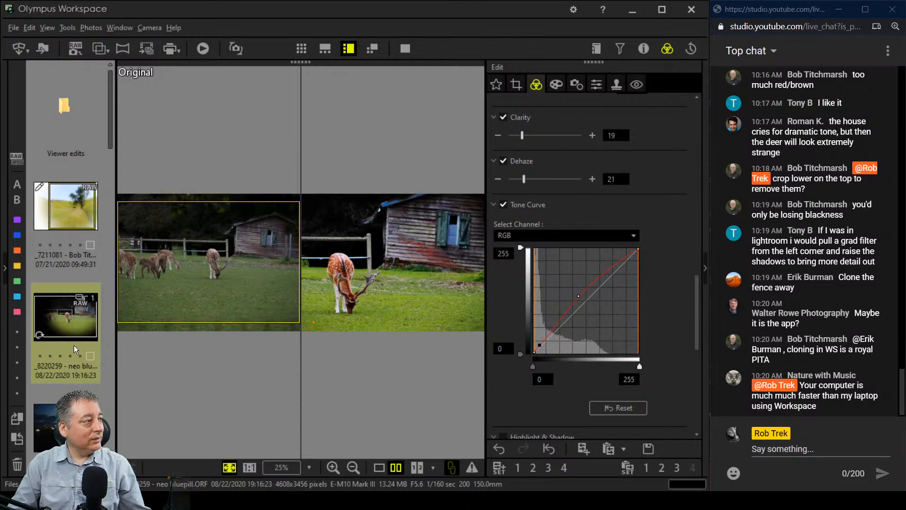
left_click(71, 425)
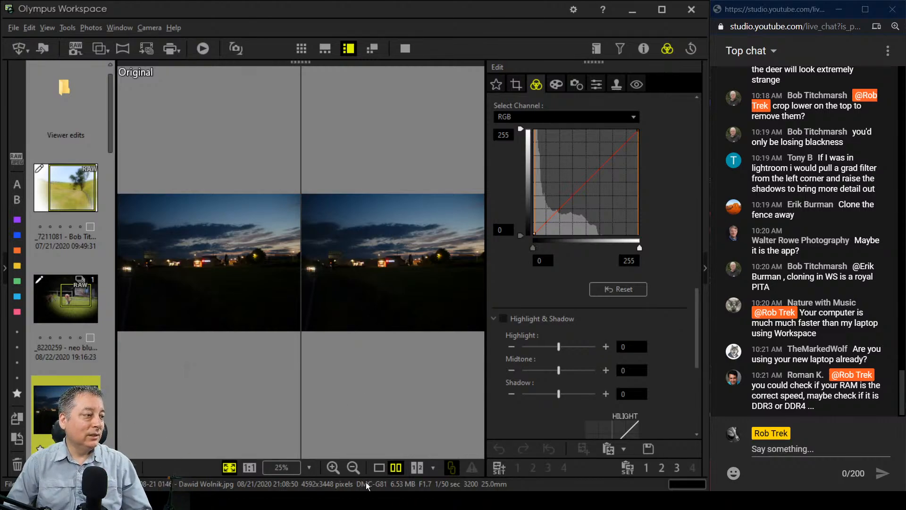
left_click(379, 468)
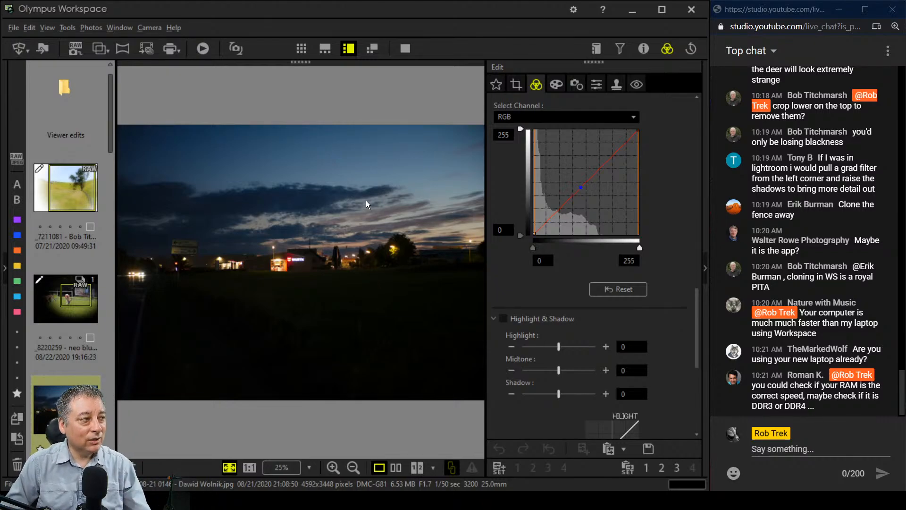
left_click(405, 49)
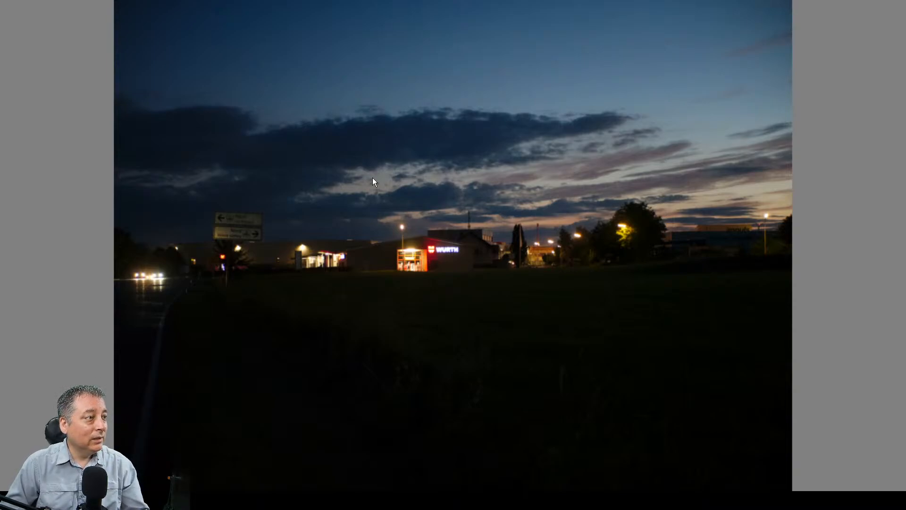
Examine the lit WURTH shop, neighbouring buildings, road signs and car headlights of the dusk photo up close
left_click(437, 255)
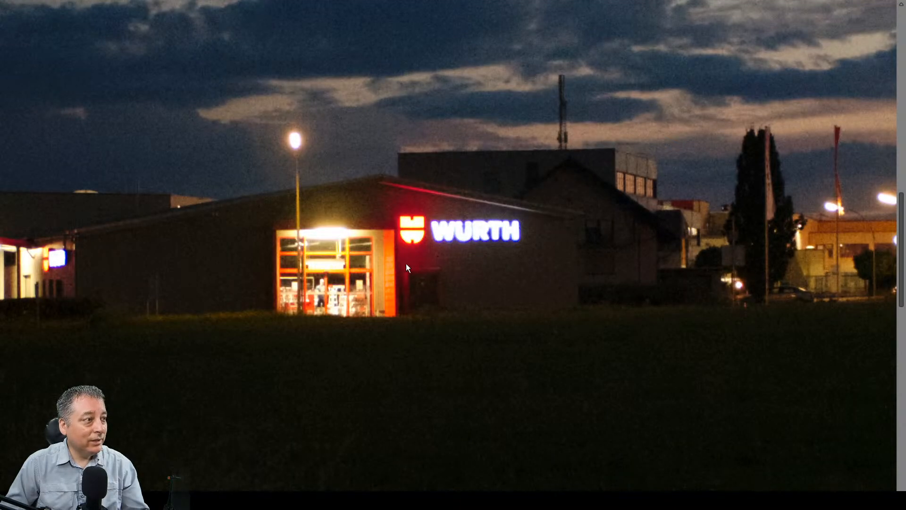
left_click_drag(360, 266, 492, 273)
left_click_drag(355, 286, 457, 286)
left_click_drag(252, 290, 395, 290)
left_click_drag(196, 285, 334, 287)
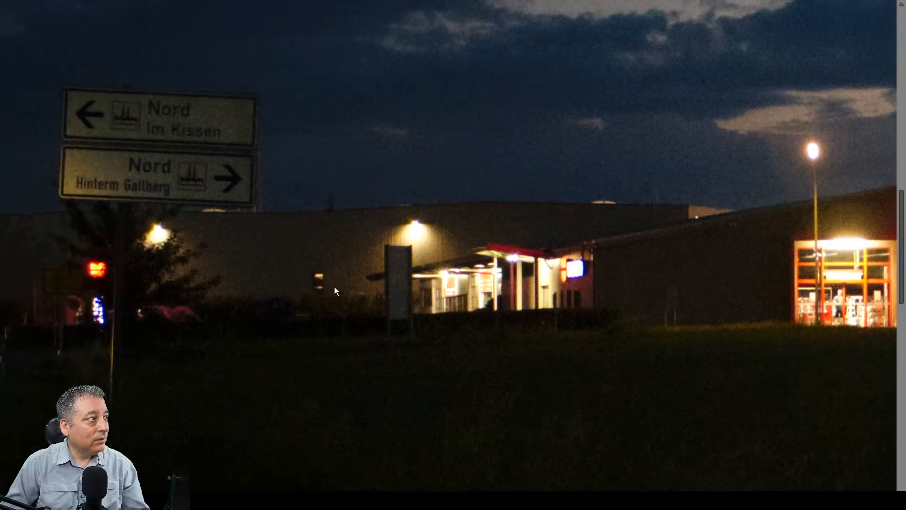
left_click_drag(219, 289, 311, 290)
left_click_drag(246, 293, 378, 302)
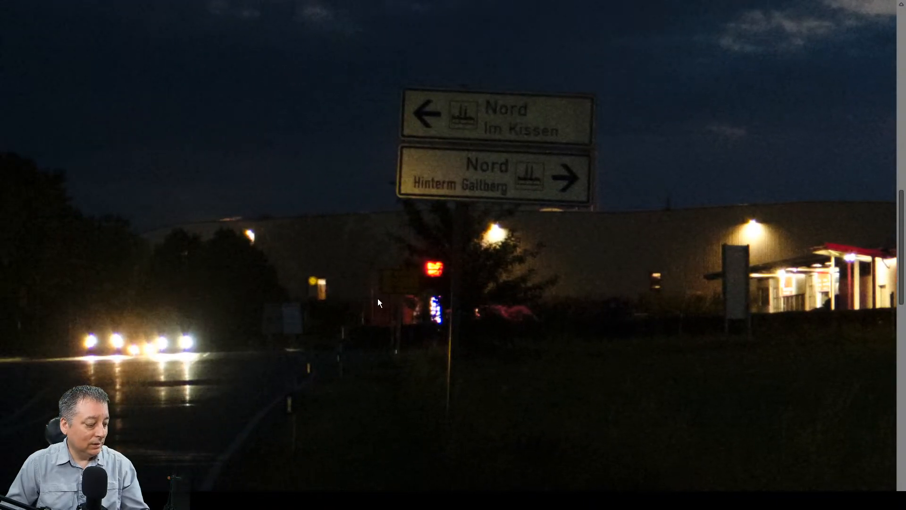
key("Escape")
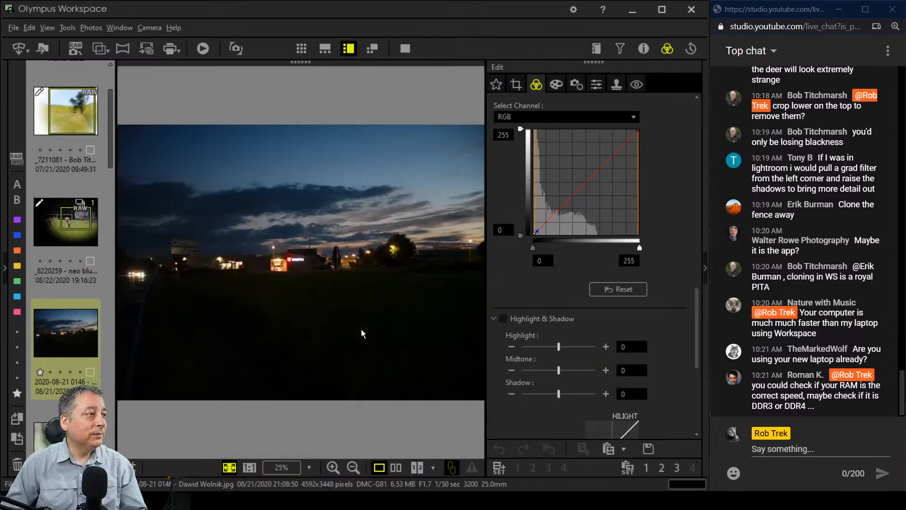
Crop the dusk photo to the 16.0:7.0 ratio at full width and shift the frame slightly upward
left_click(515, 87)
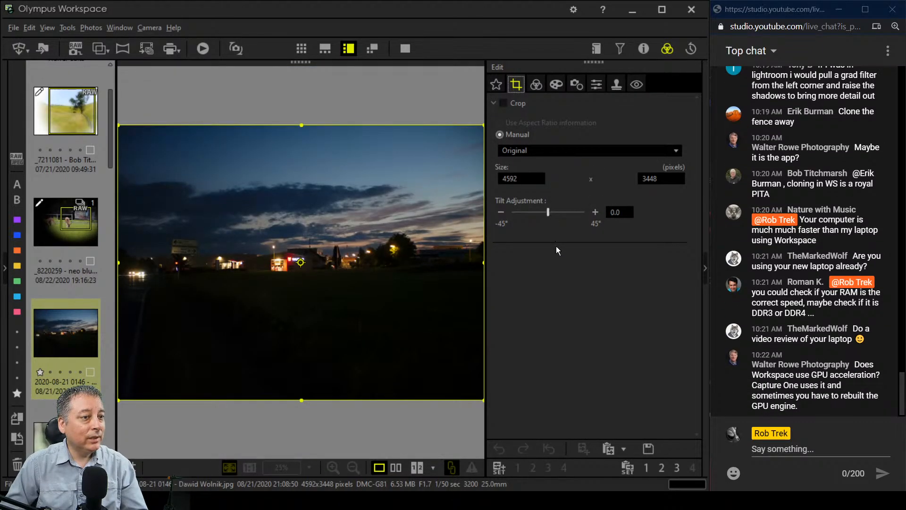
left_click(569, 151)
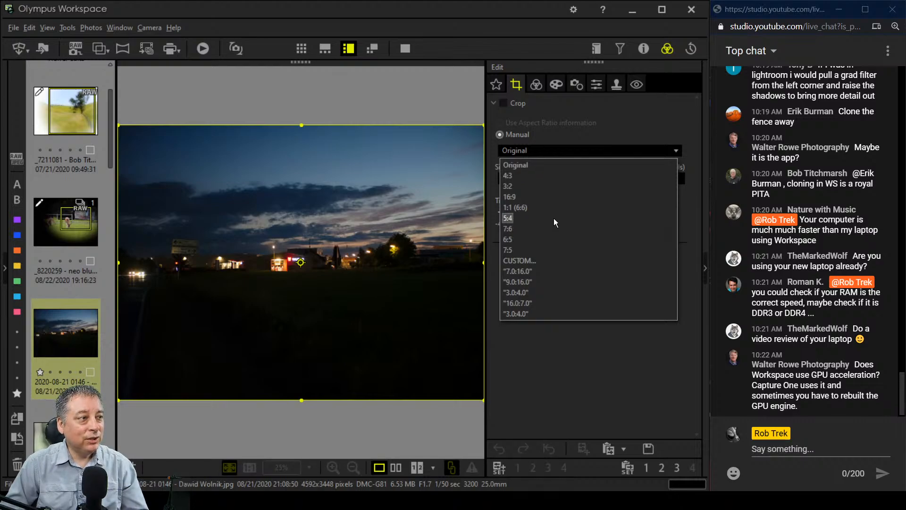
left_click(545, 301)
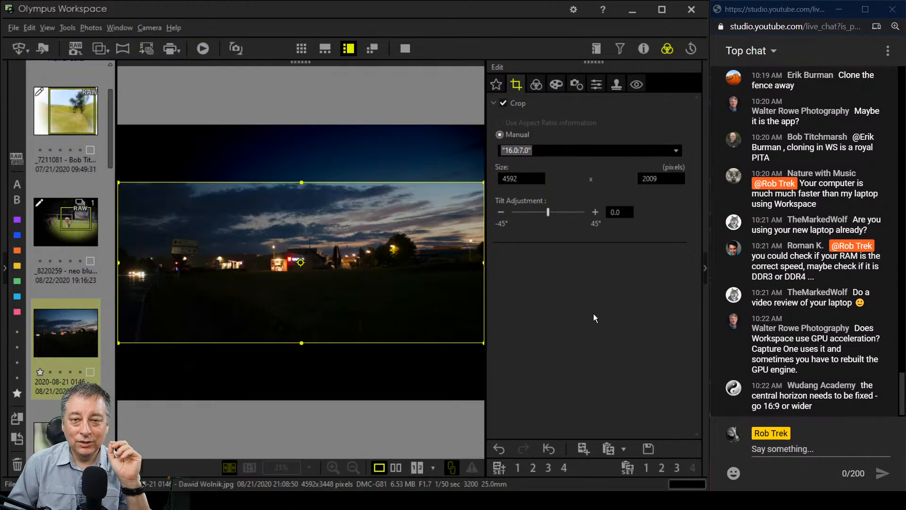
left_click_drag(456, 293, 399, 276)
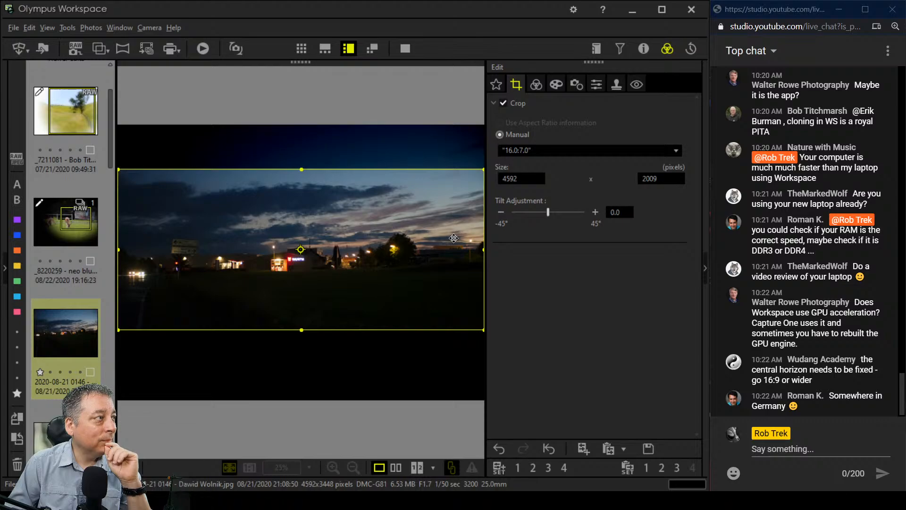
Try the Dramatic Tone art filter on the dusk photo, check it at actual size, and set it back to No Filter
left_click(555, 85)
left_click(550, 121)
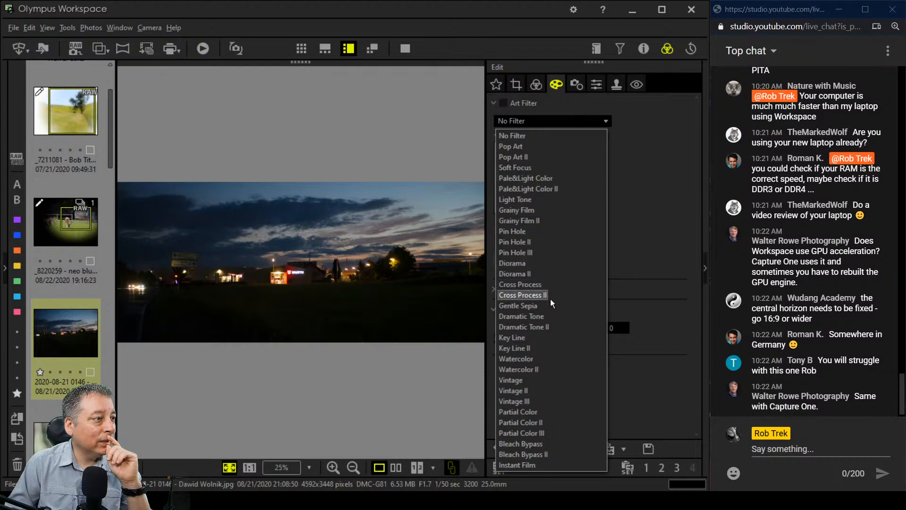
left_click(550, 316)
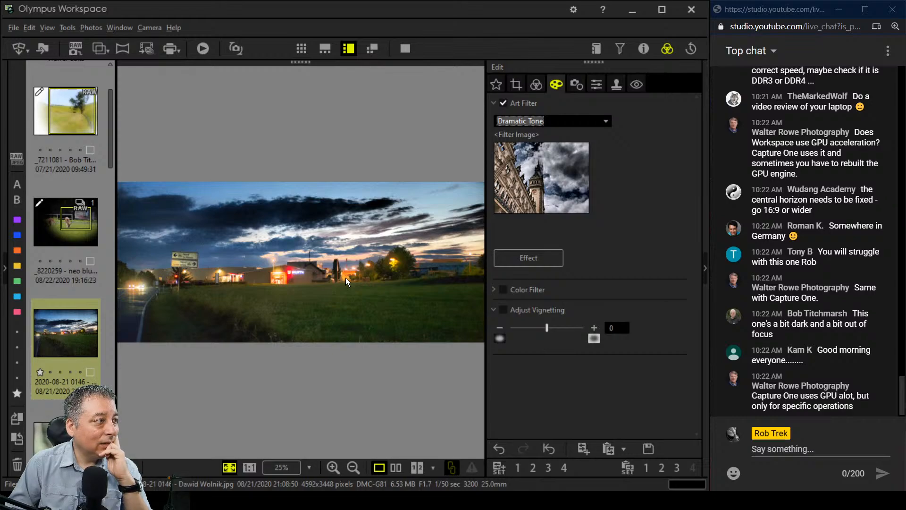
left_click(346, 277)
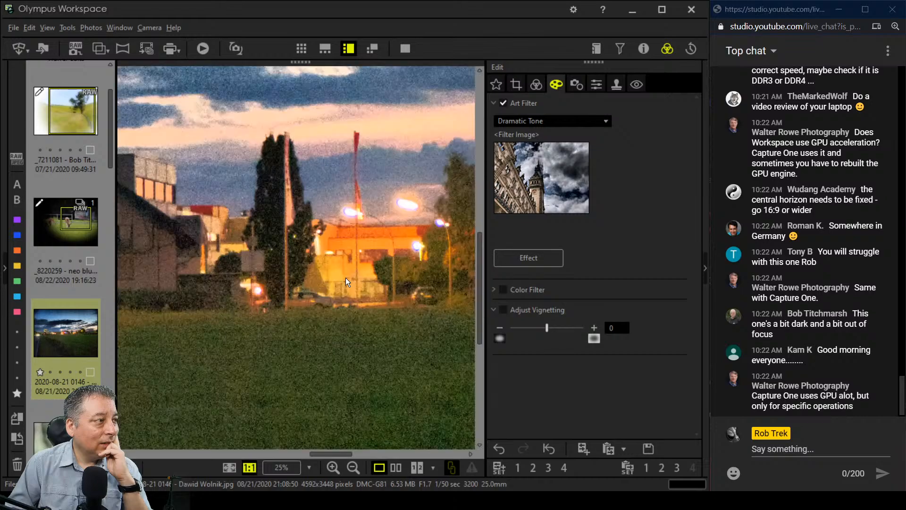
left_click(345, 278)
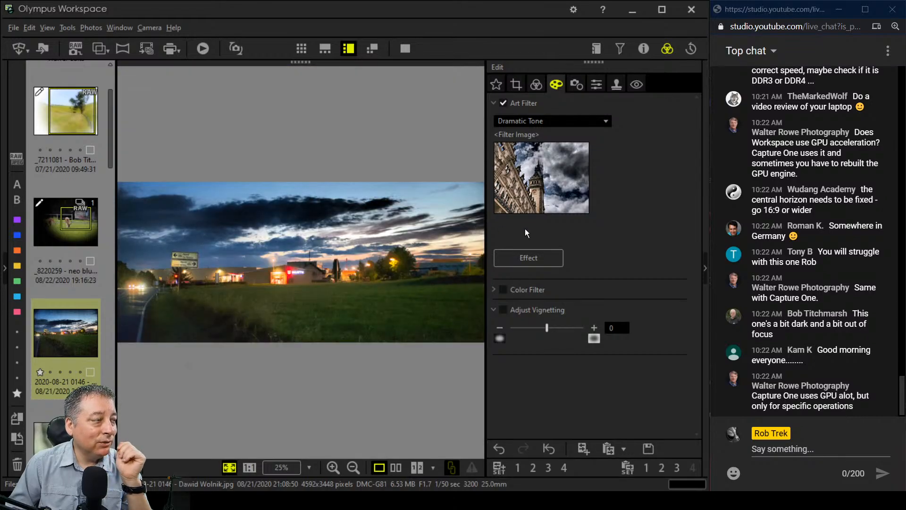
left_click(553, 124)
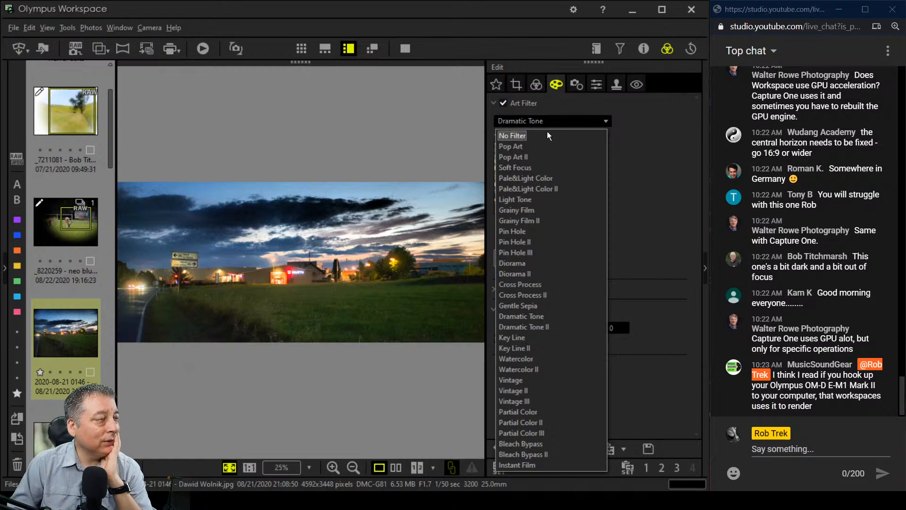
left_click(548, 132)
left_click(597, 84)
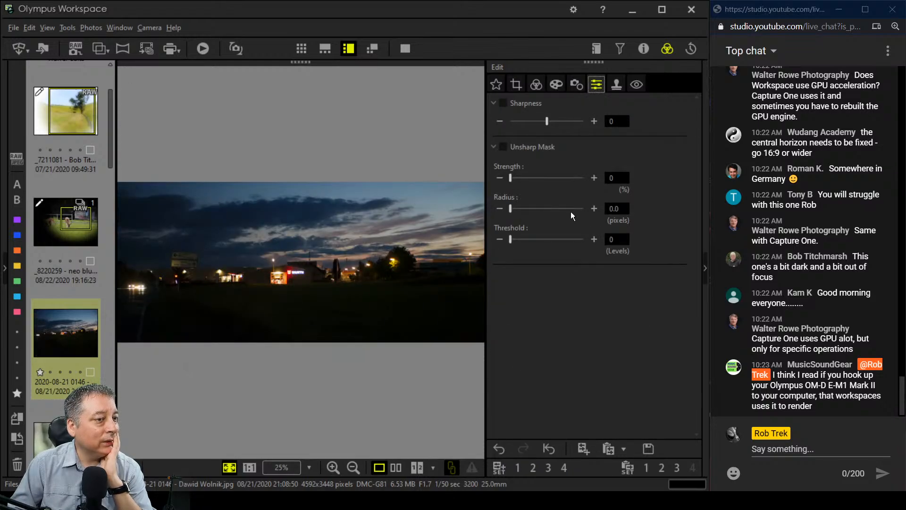
left_click(575, 85)
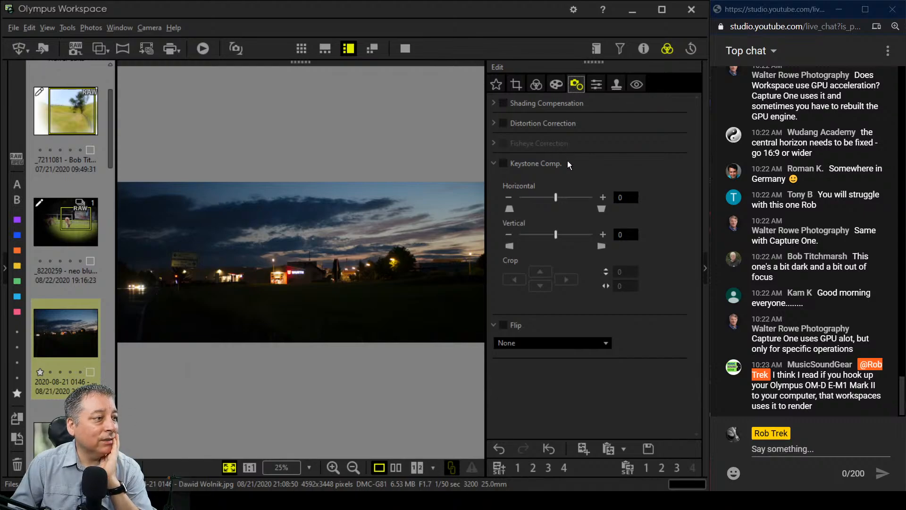
left_click(536, 85)
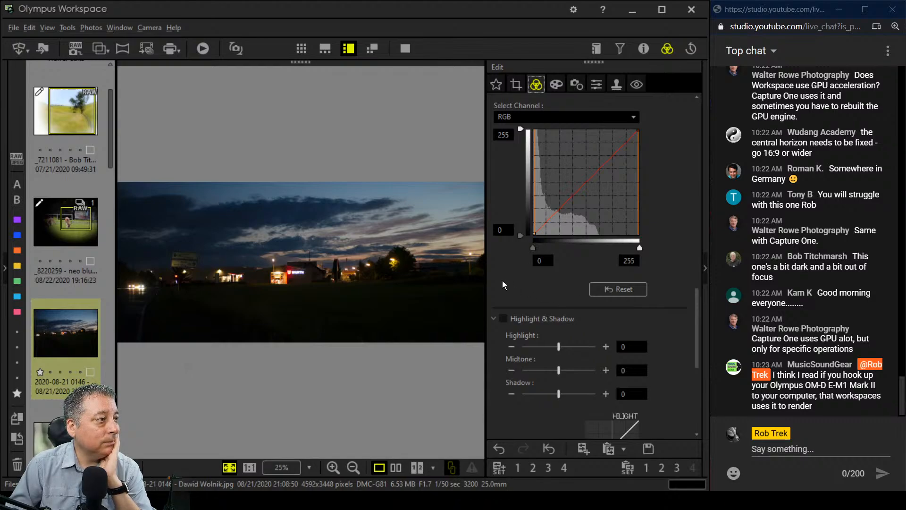
left_click(465, 265)
left_click(304, 254)
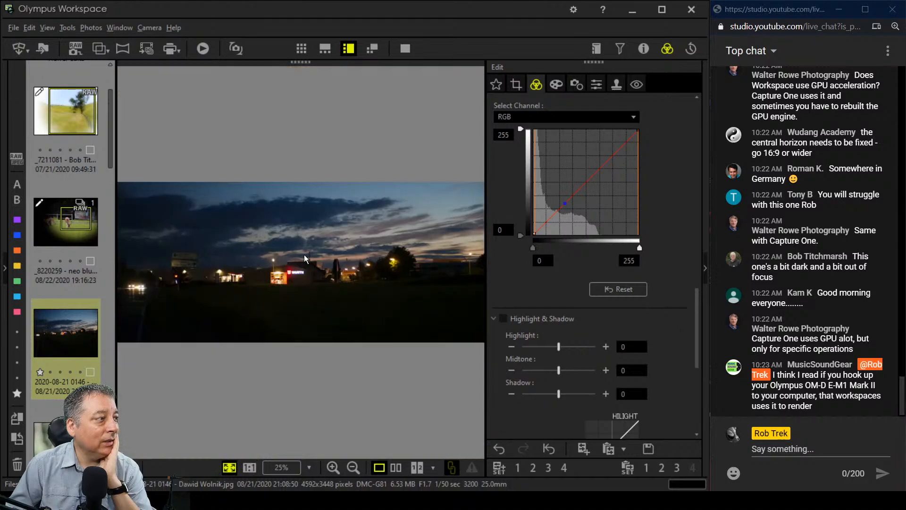
Tighten the 16:7 crop to 3722 x 1628 pixels around the road, signs and shop, and shift the frame slightly down
left_click(518, 87)
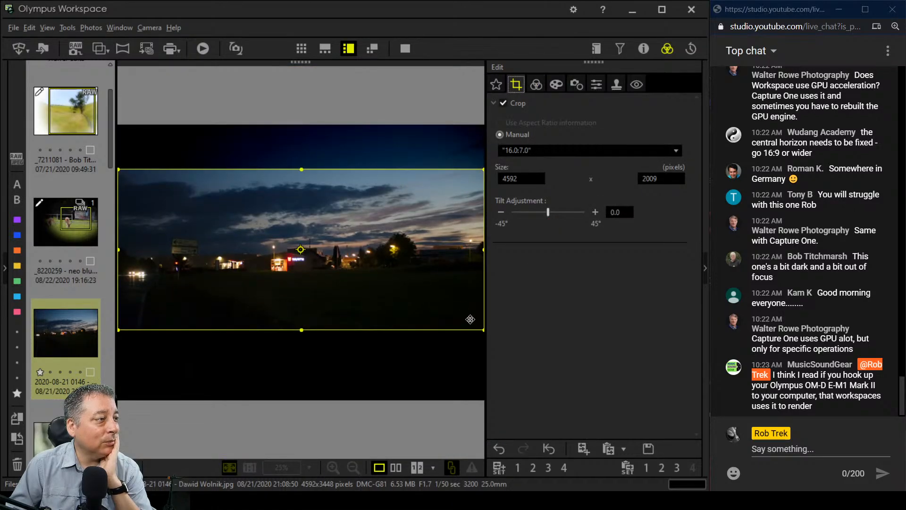
left_click_drag(483, 329, 415, 299)
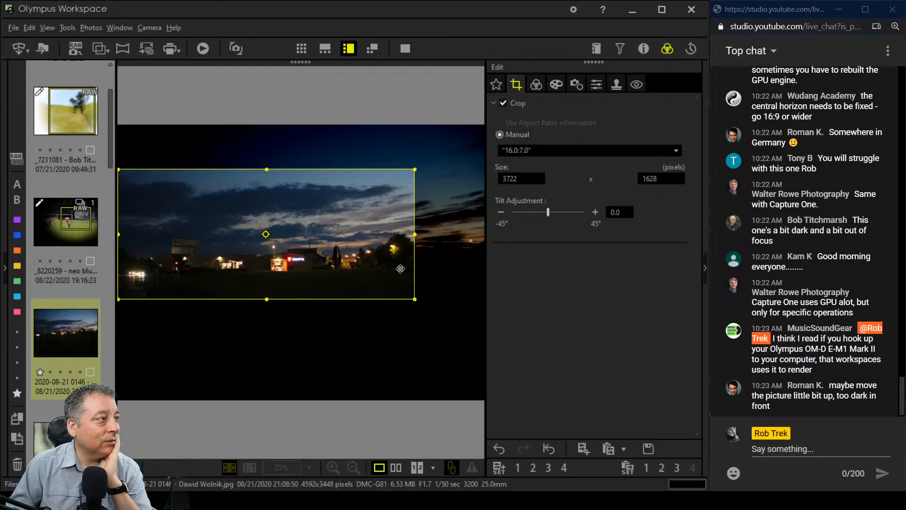
left_click_drag(400, 268, 392, 277)
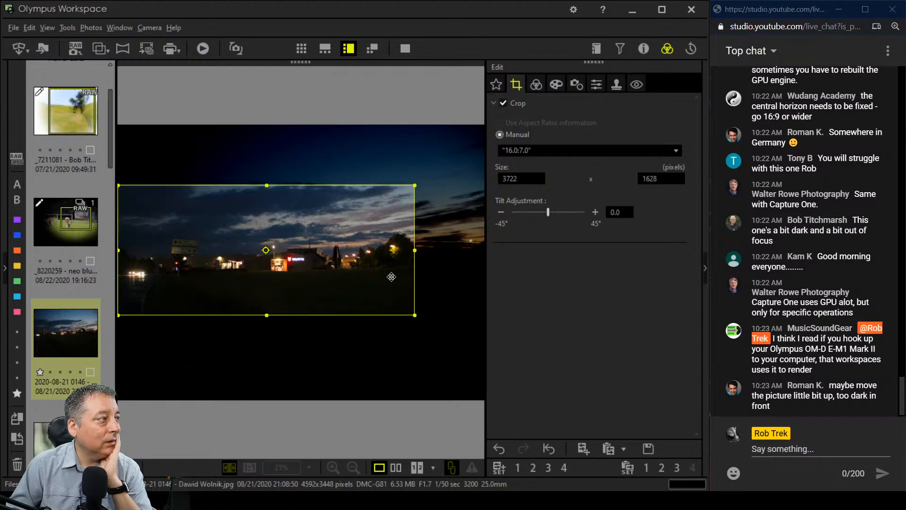
left_click(536, 86)
scroll(653, 242, "up", 10)
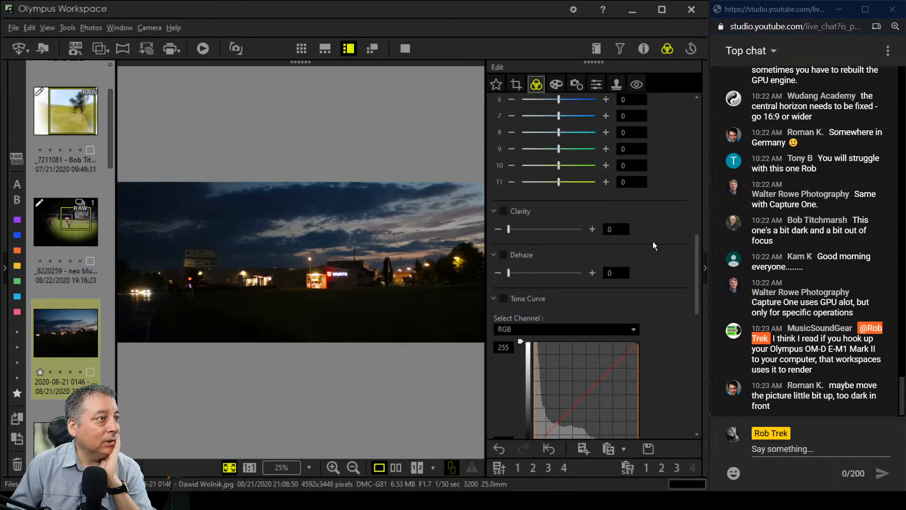
Convert the dusk photo to black and white with the Monochrome picture mode
scroll(651, 242, "up", 4)
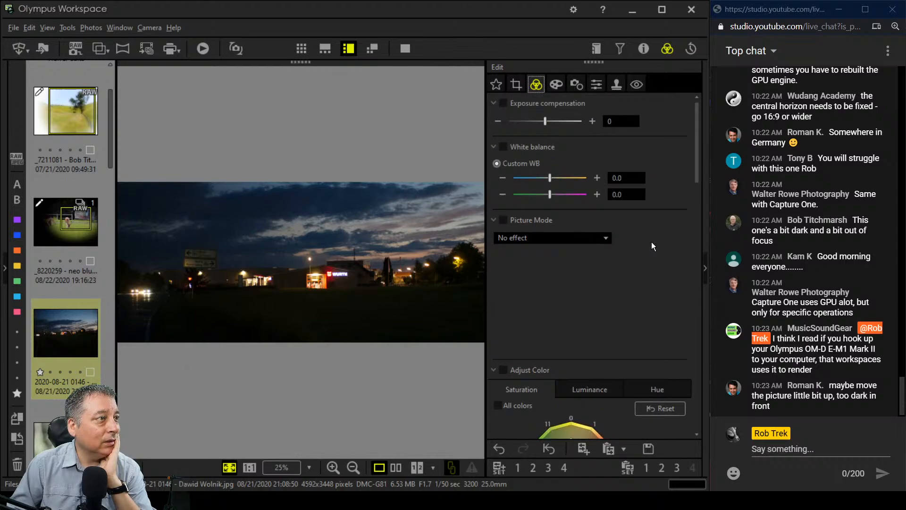
left_click(597, 241)
left_click(580, 260)
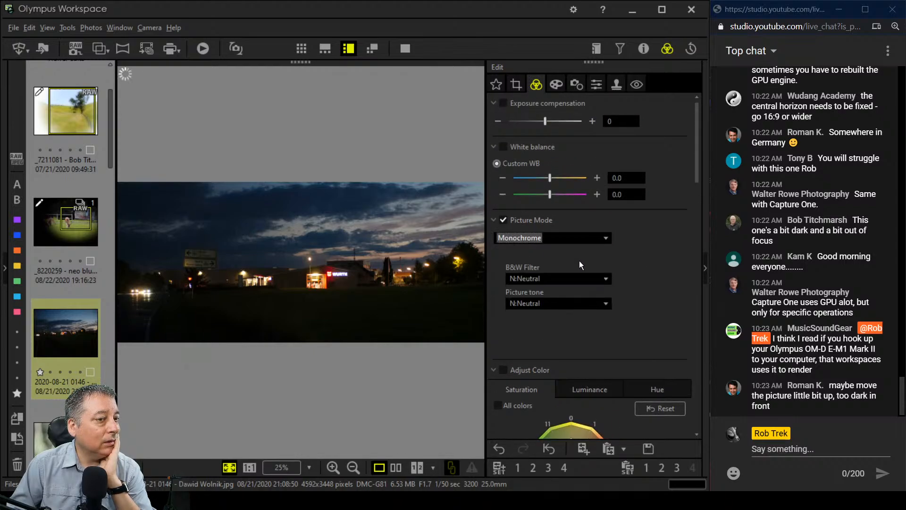
Set the dusk photo's Dehaze to 100 and its Clarity to 37
scroll(638, 282, "down", 5)
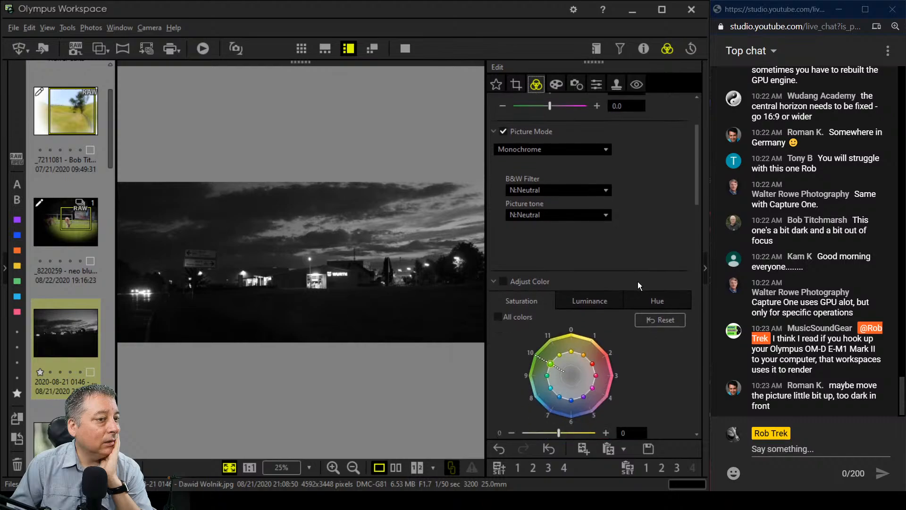
scroll(638, 283, "down", 5)
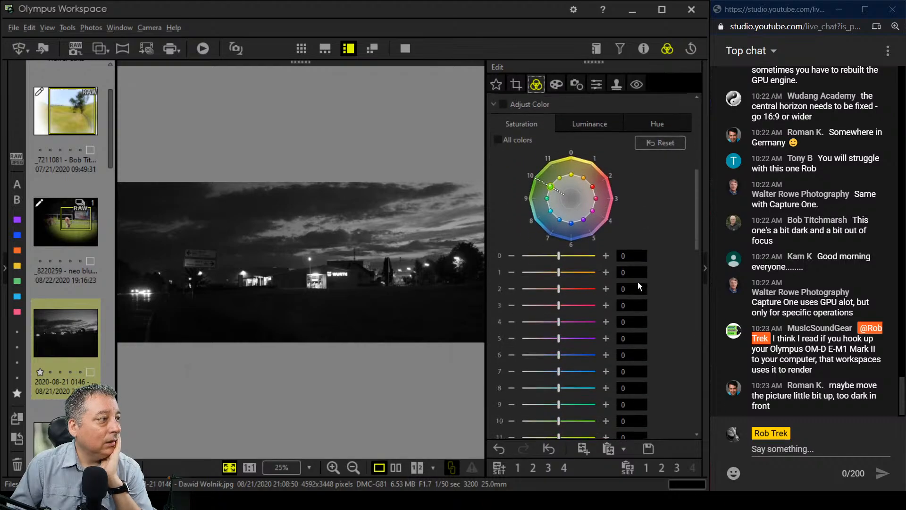
scroll(638, 286, "down", 2)
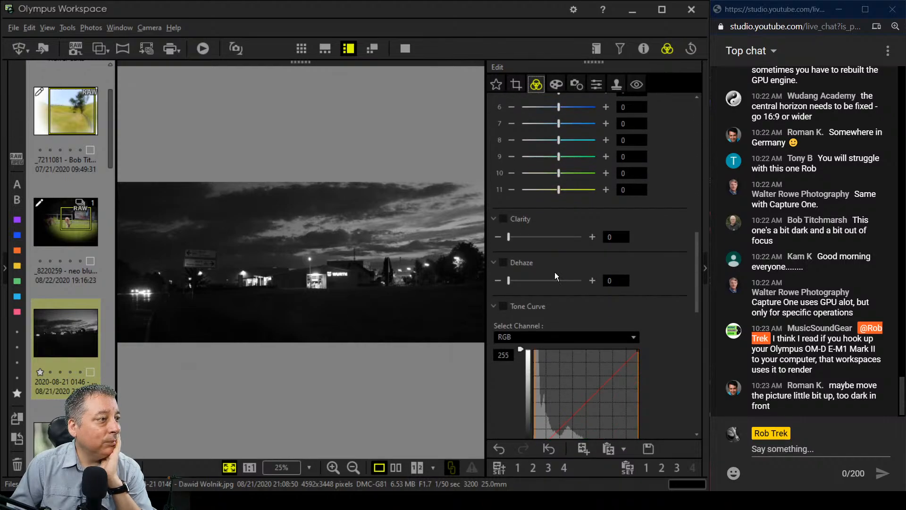
left_click_drag(513, 285, 606, 284)
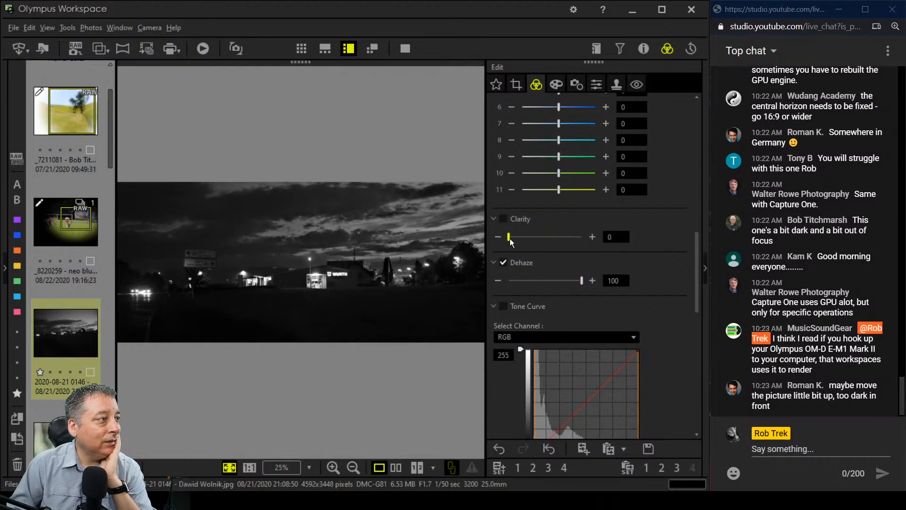
left_click_drag(511, 241, 522, 239)
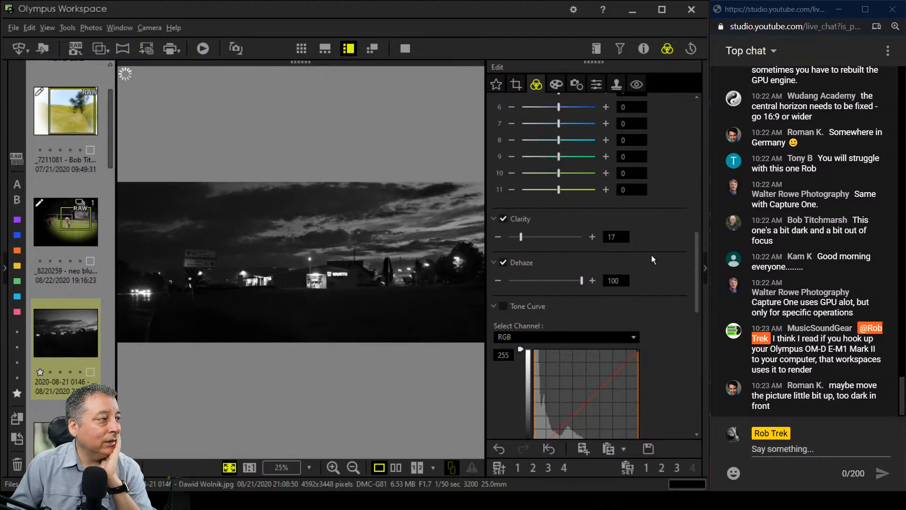
left_click_drag(526, 239, 565, 239)
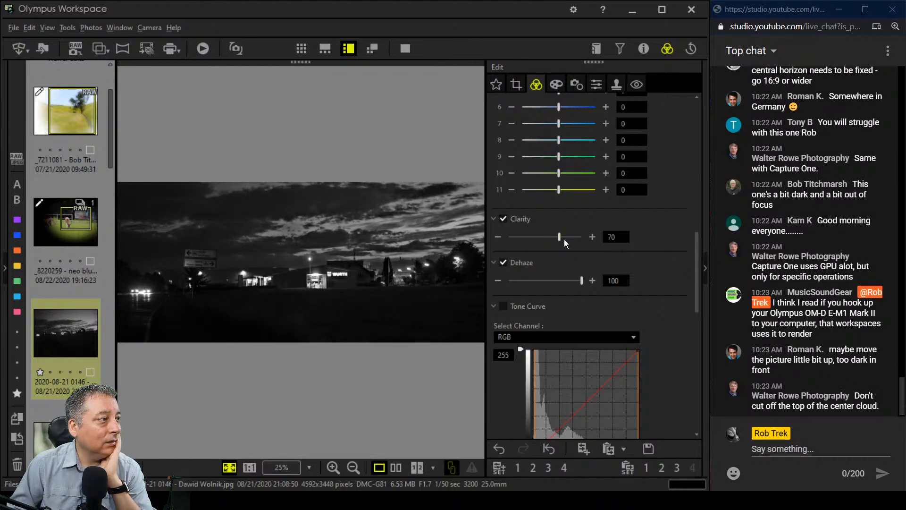
left_click_drag(559, 239, 535, 239)
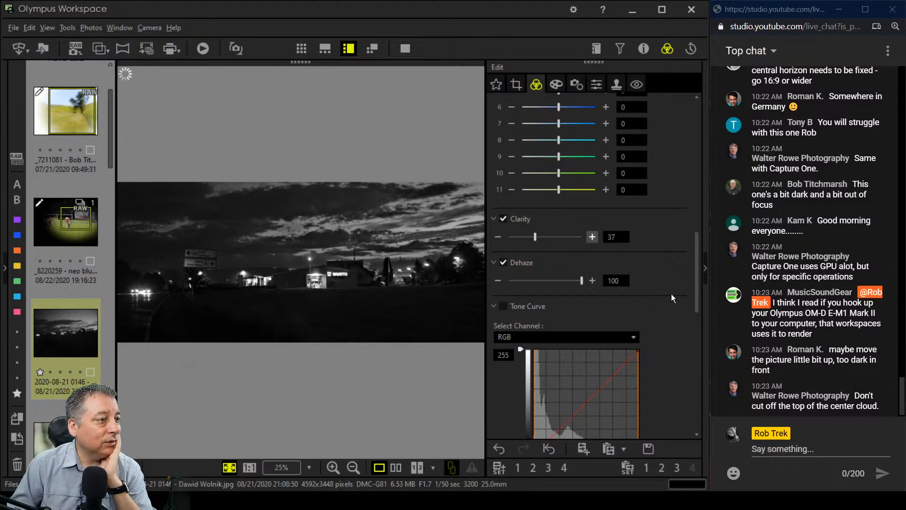
Shape the RGB tone curve with a shadow point and a highlight point, lifting the shadows well above the diagonal and the highlights slightly
scroll(673, 298, "down", 4)
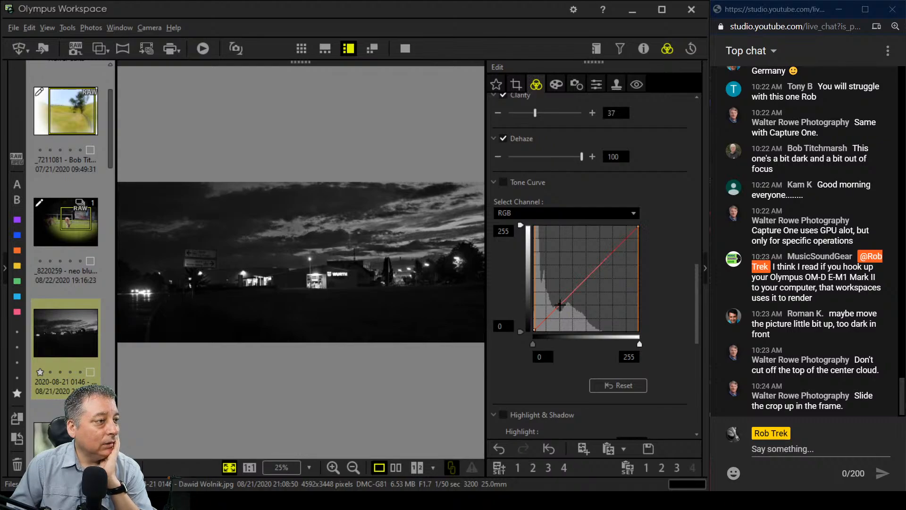
left_click_drag(556, 306, 546, 305)
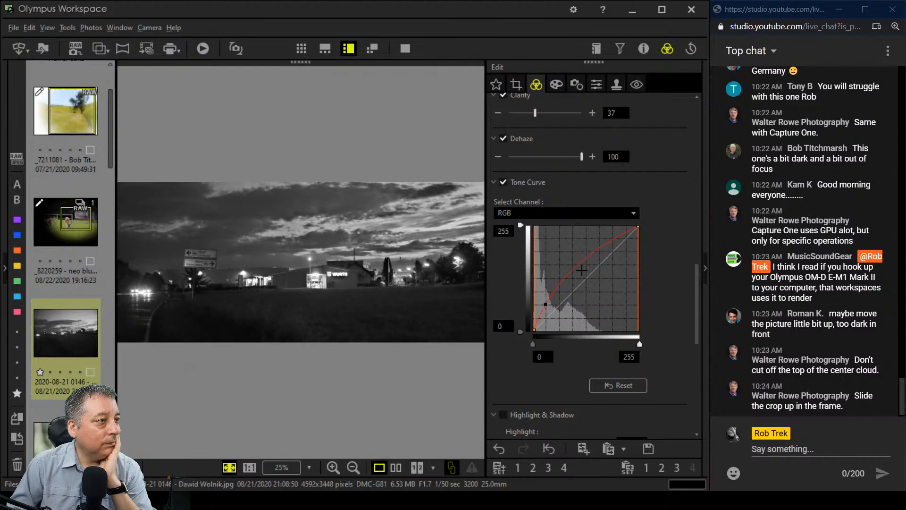
left_click_drag(586, 255, 623, 252)
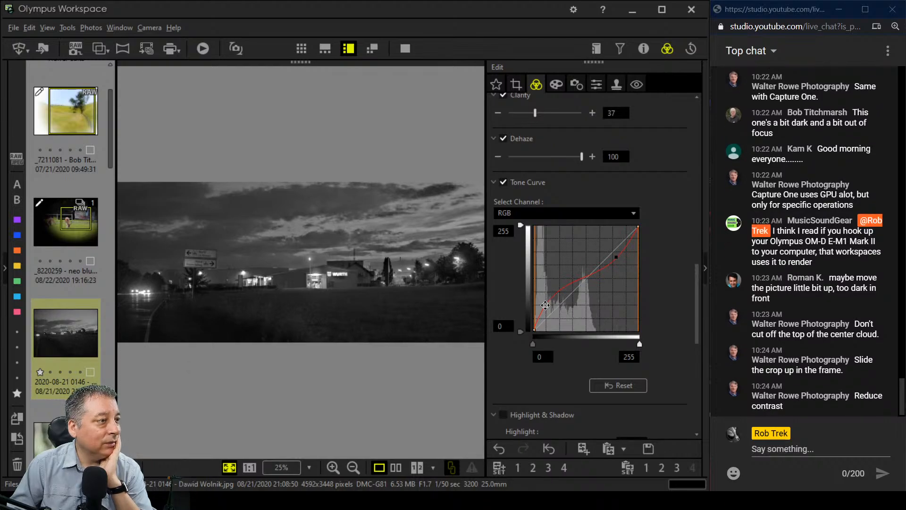
left_click_drag(546, 304, 544, 306)
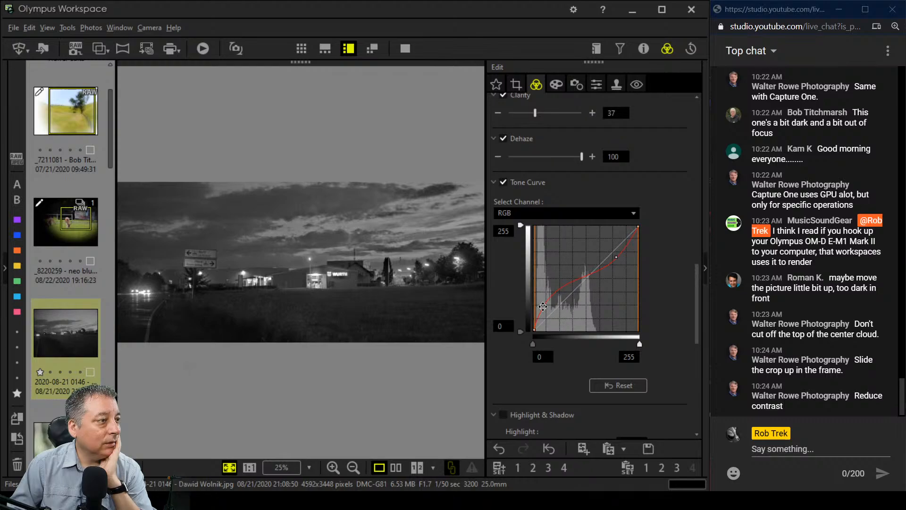
left_click_drag(544, 307, 548, 325)
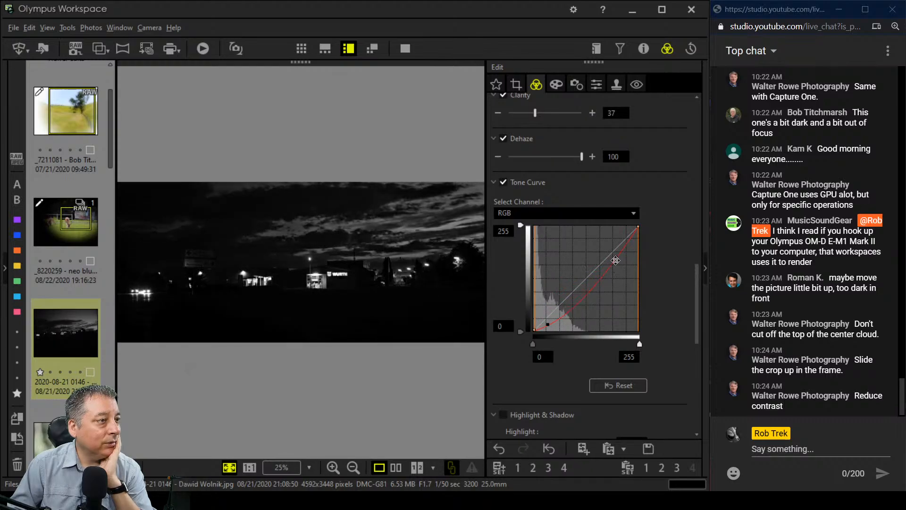
mouse_move(616, 257)
left_mouse_down()
mouse_move(591, 258)
mouse_move(604, 253)
left_mouse_up()
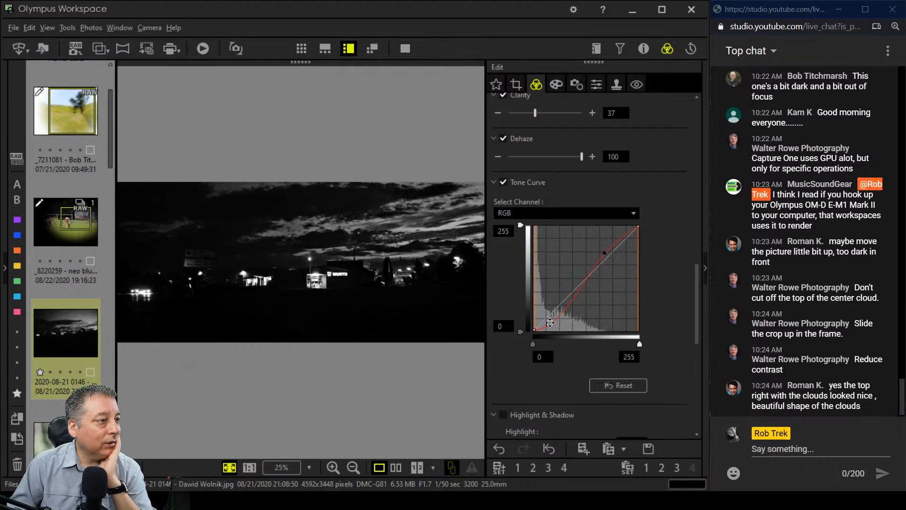
left_click_drag(550, 323, 547, 300)
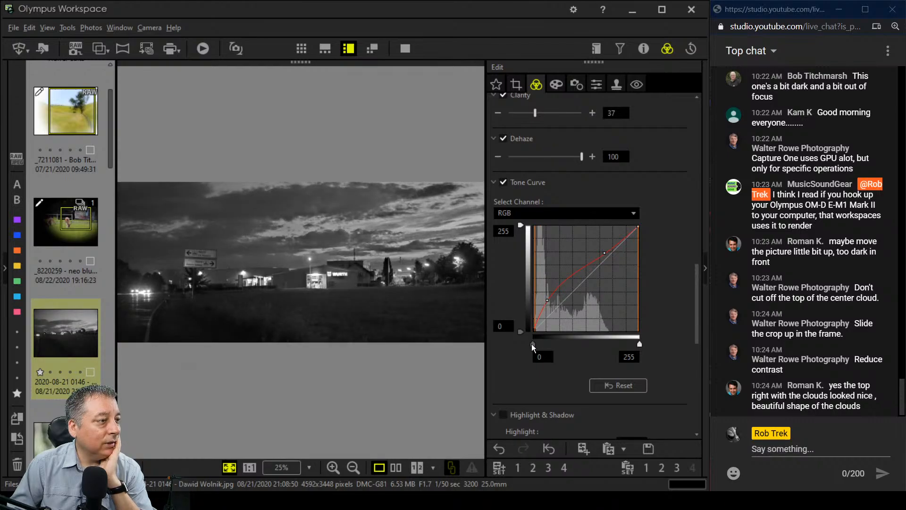
Raise the tone curve's black input level to 15, lift the shadow point much higher and move the highlight point toward the bright end
left_click_drag(532, 343, 537, 345)
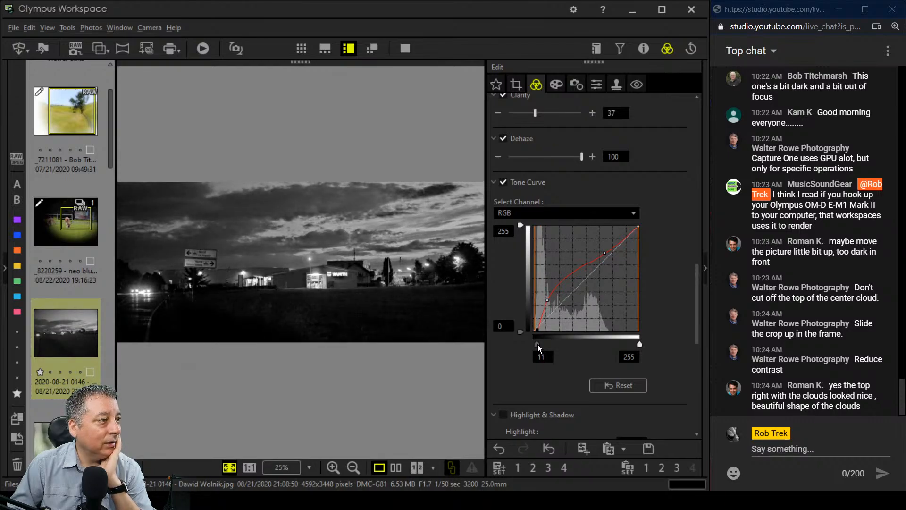
left_click_drag(604, 253, 602, 241)
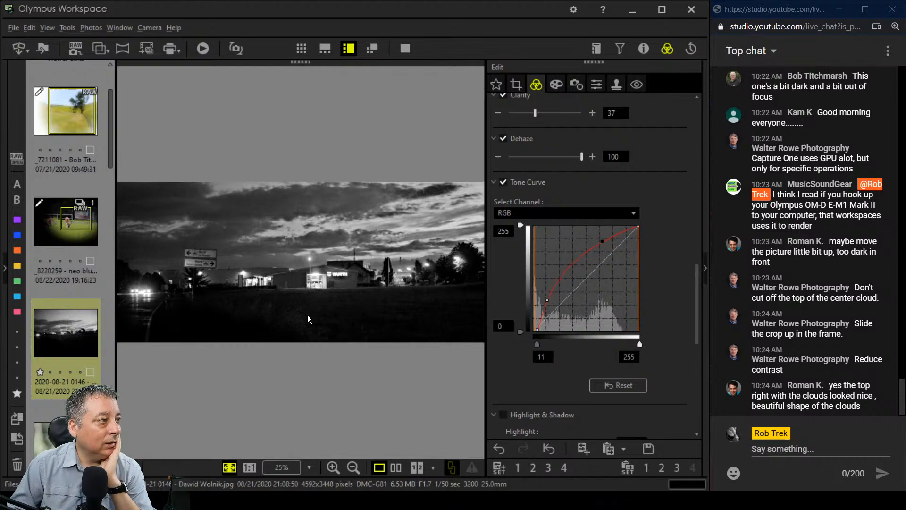
left_click_drag(547, 300, 545, 294)
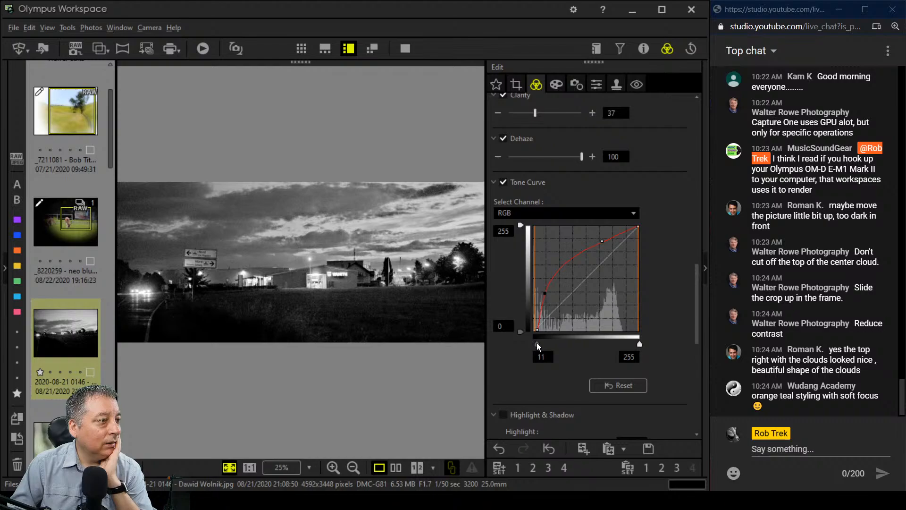
left_click_drag(537, 344, 537, 344)
left_click_drag(545, 293, 550, 271)
left_click_drag(602, 242, 618, 239)
left_click_drag(540, 344, 540, 345)
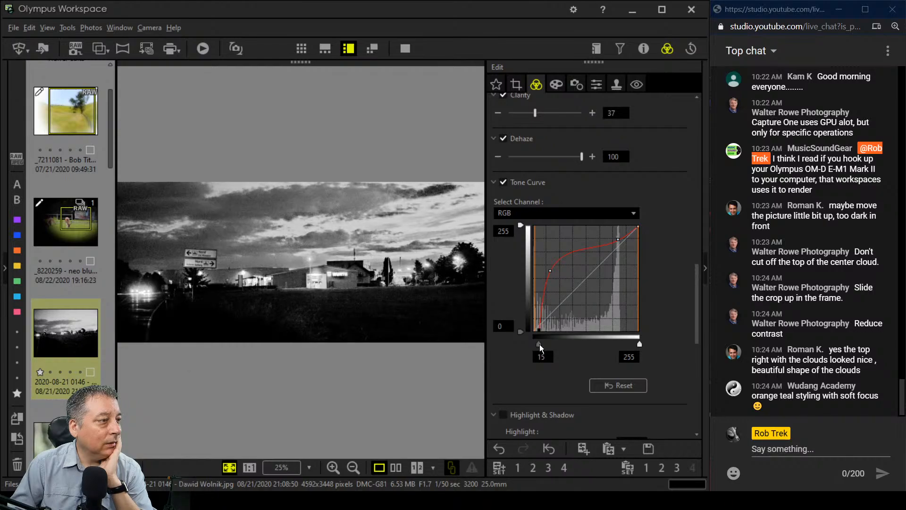
left_click_drag(550, 270, 549, 270)
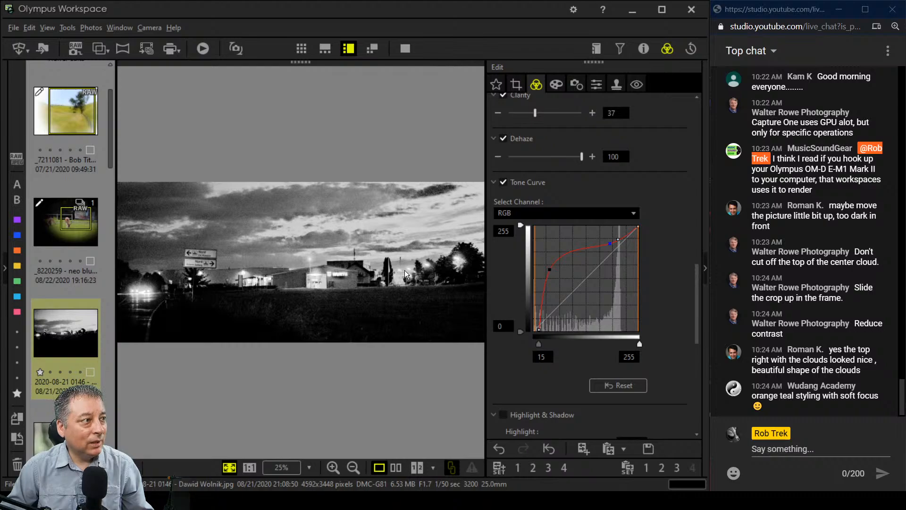
Try framing the buildings and trees at the photo's right side with the 16:7 crop, and return the frame to the left edge
left_click(515, 84)
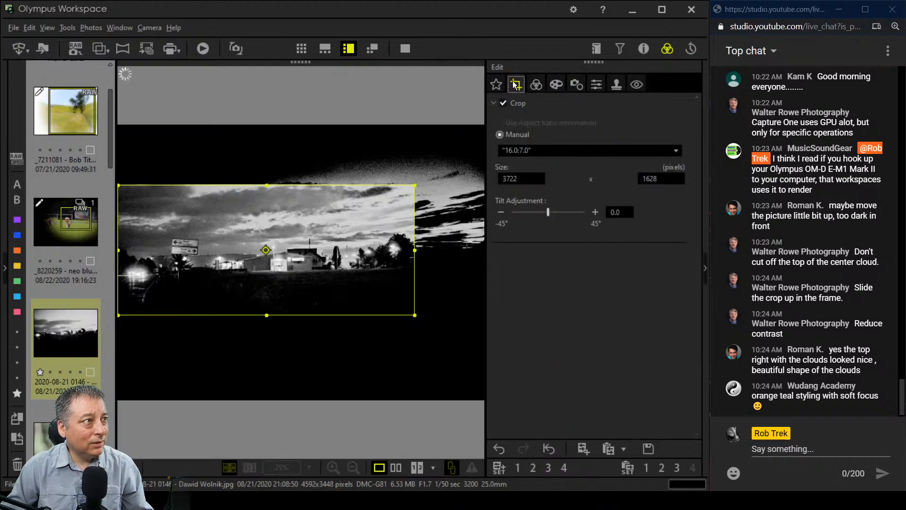
left_click_drag(312, 265, 382, 266)
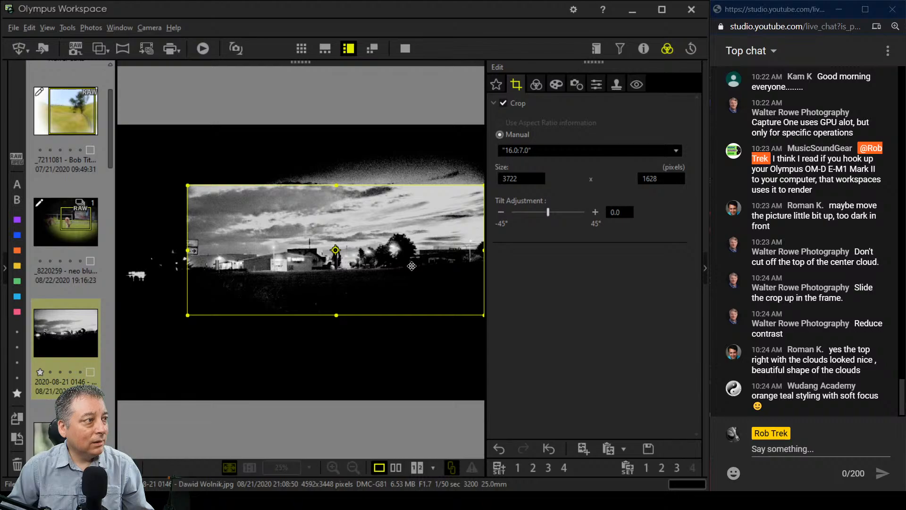
left_click_drag(411, 266, 297, 265)
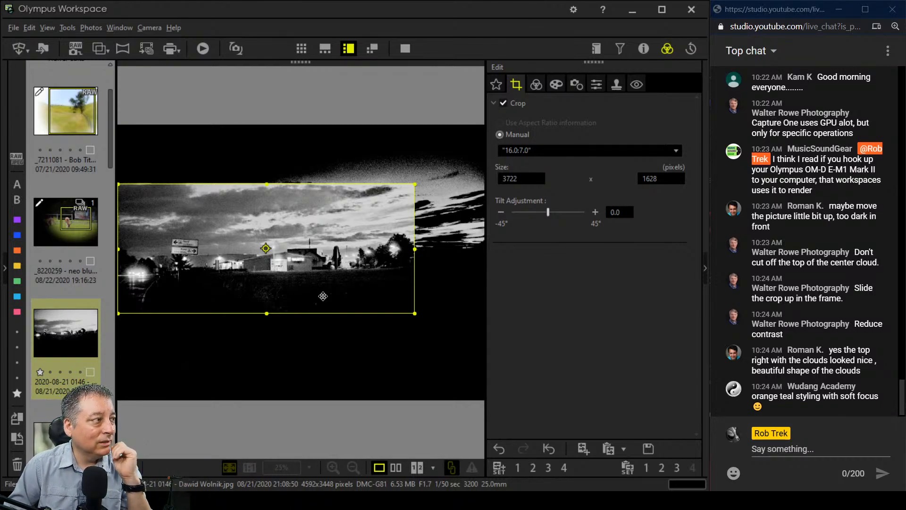
left_click(534, 87)
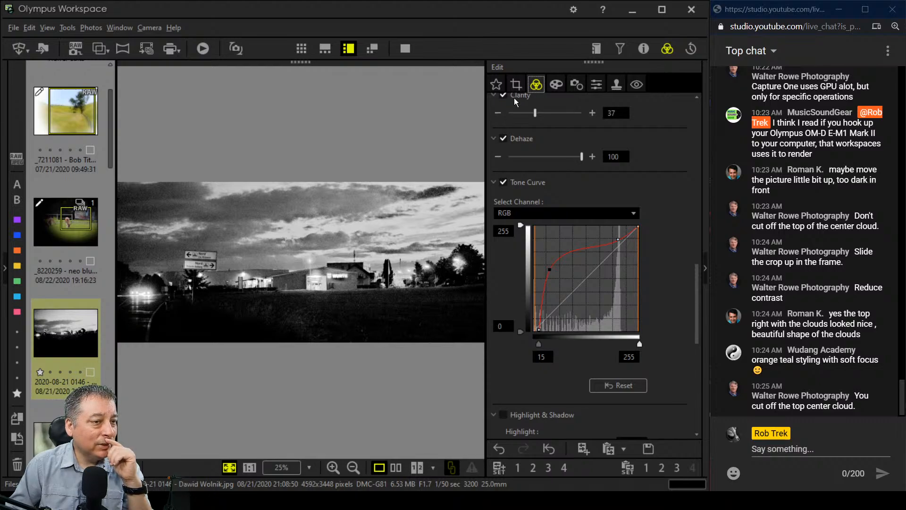
Tighten the 16:7 crop to 2942 x 1287 pixels around the headlights, road signs and shop, and shift the frame slightly up
left_click(518, 85)
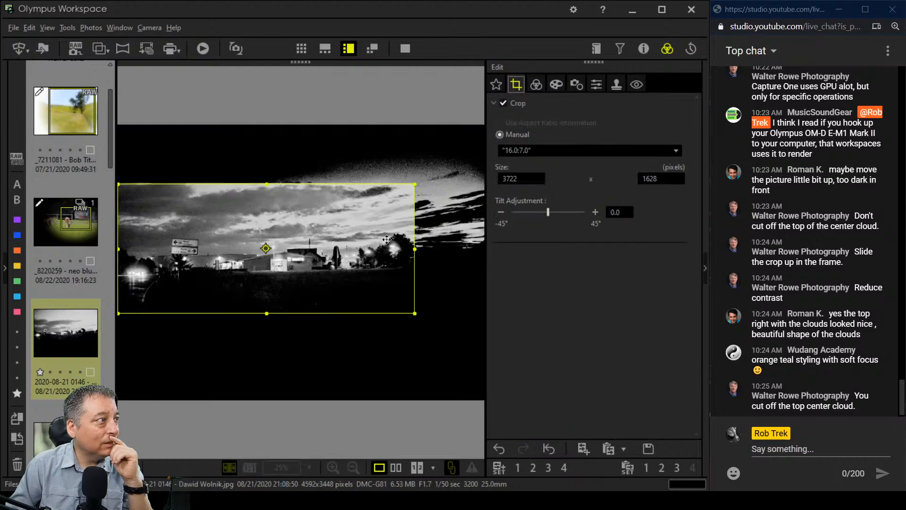
left_click_drag(366, 200, 340, 254)
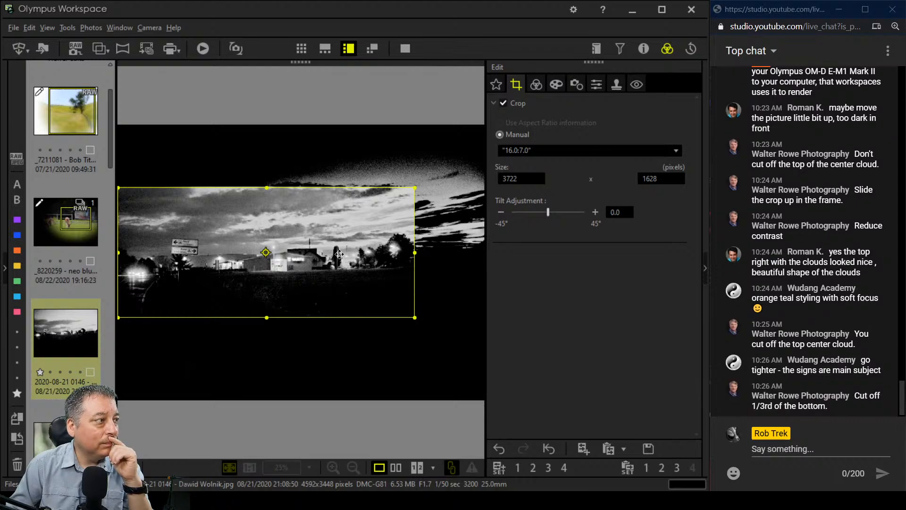
left_click_drag(339, 254, 339, 251)
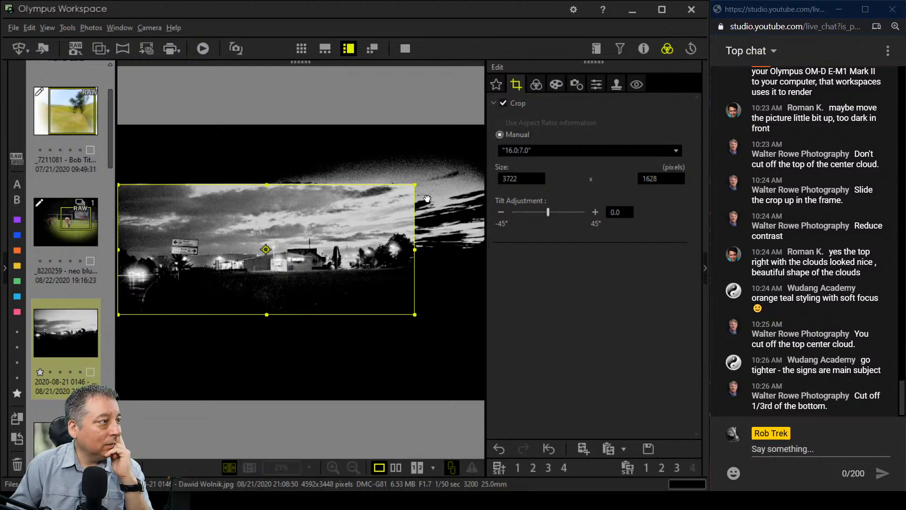
left_click_drag(415, 185, 351, 217)
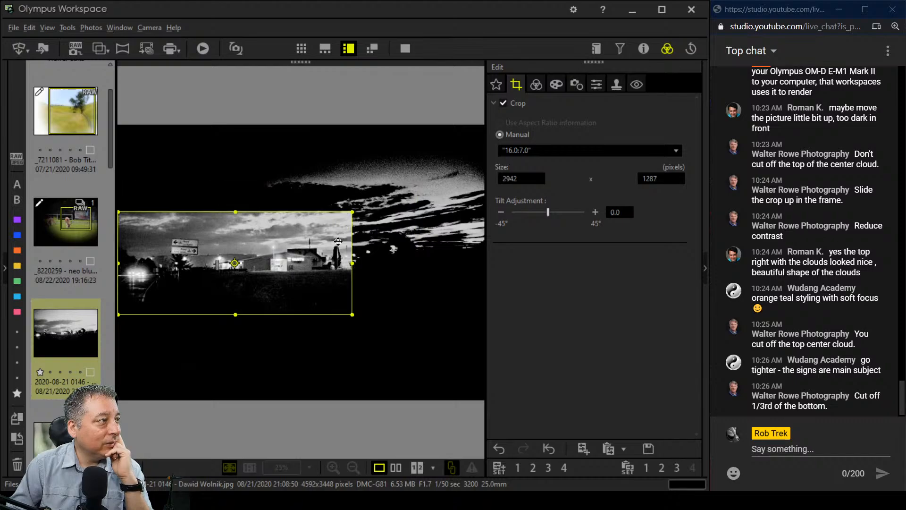
left_click_drag(333, 250, 330, 245)
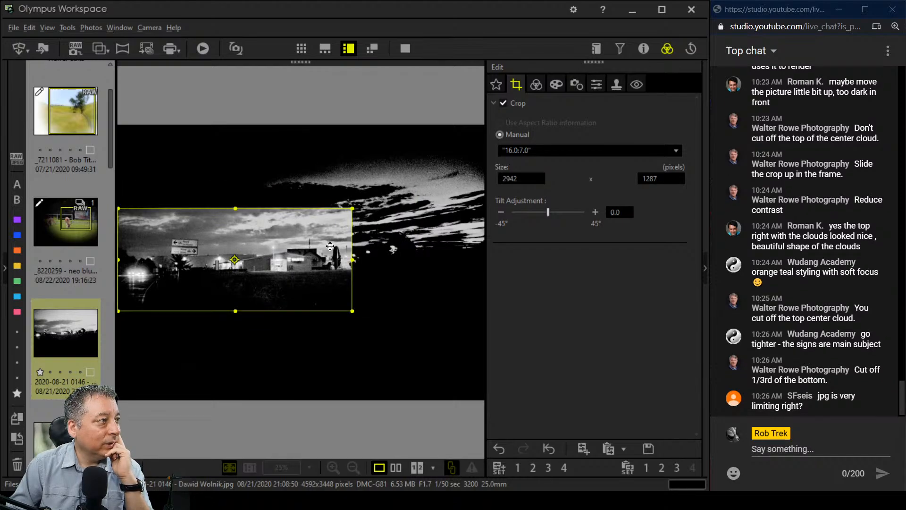
left_click(536, 87)
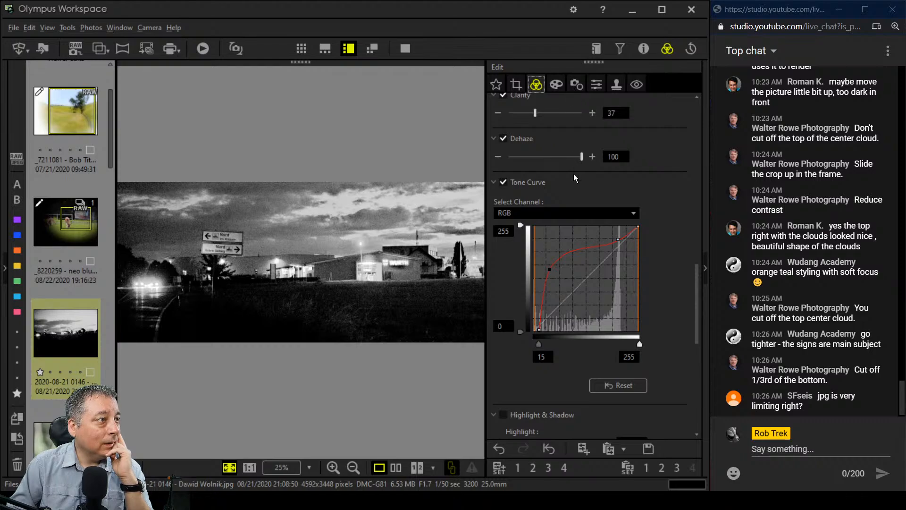
Compare the Red, Green and Neutral B&W filters on the monochrome street photo, and settle on Green
scroll(648, 292, "down", 2)
scroll(647, 291, "up", 7)
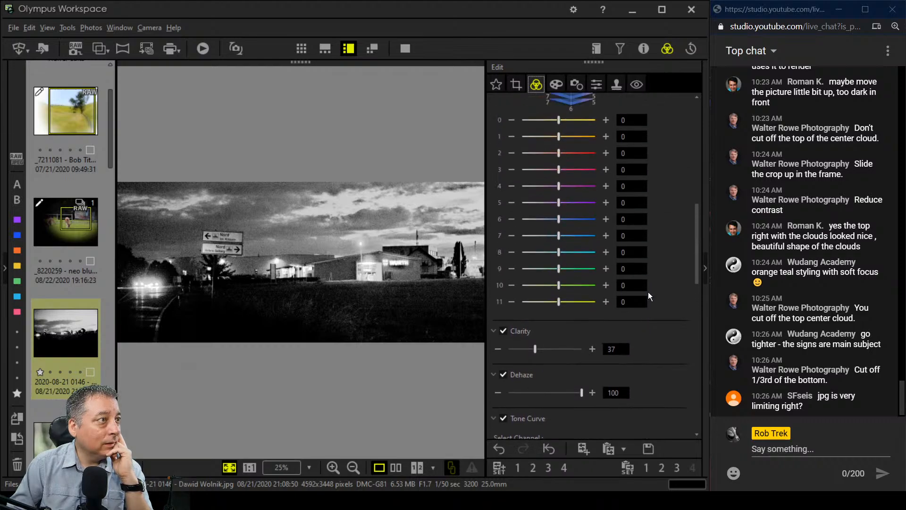
left_click_drag(696, 254, 676, 220)
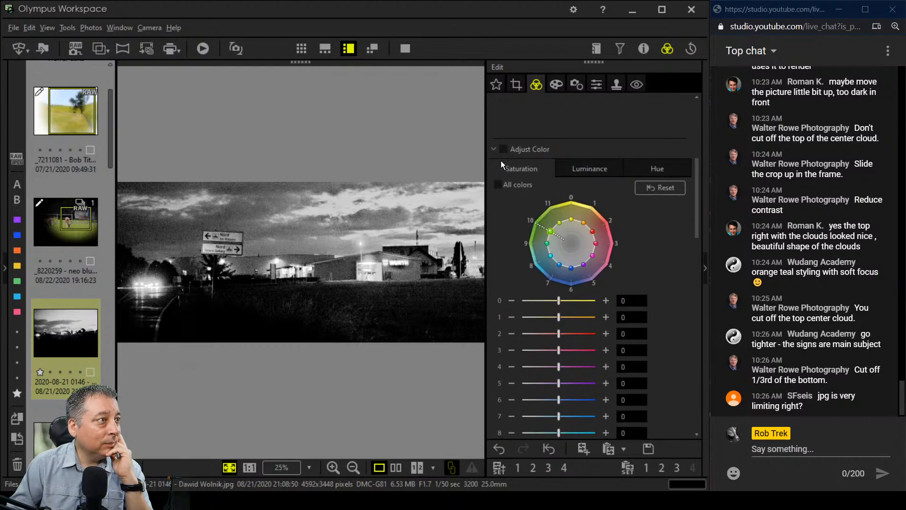
left_click(494, 149)
scroll(596, 236, "up", 5)
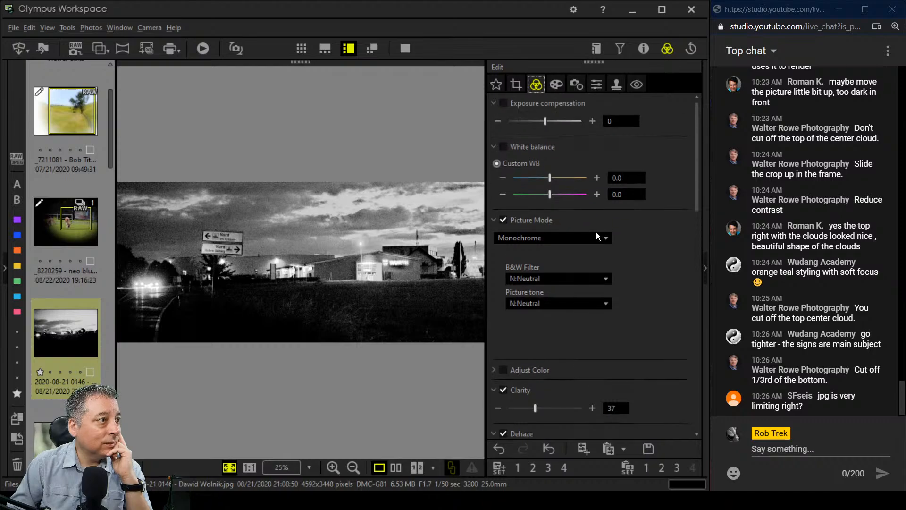
left_click(588, 279)
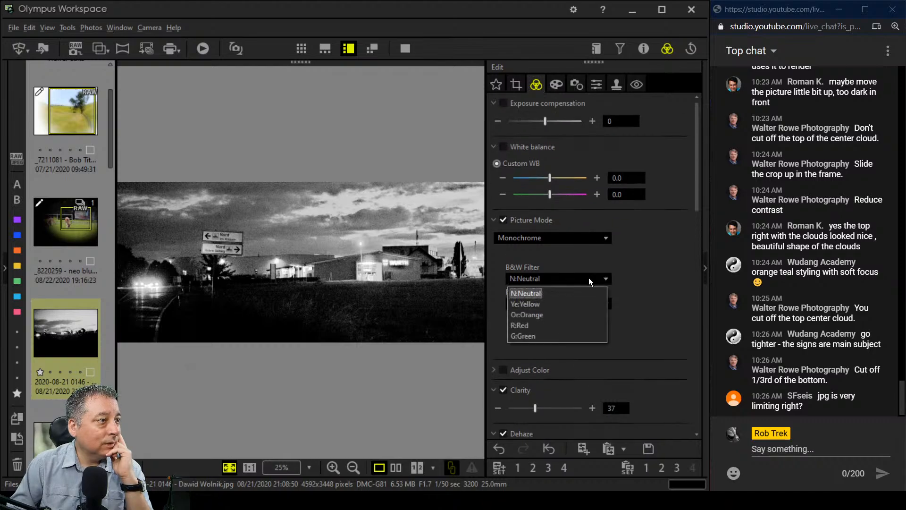
left_click(577, 323)
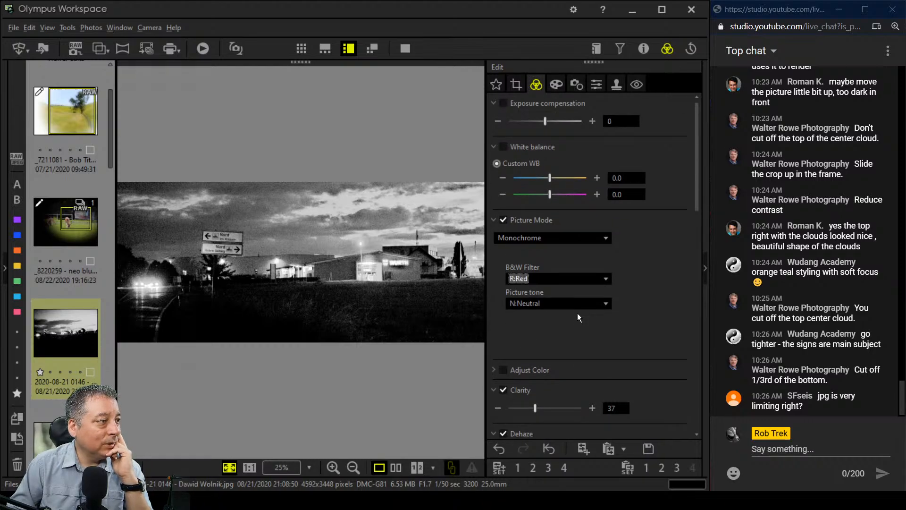
left_click(545, 278)
left_click(534, 333)
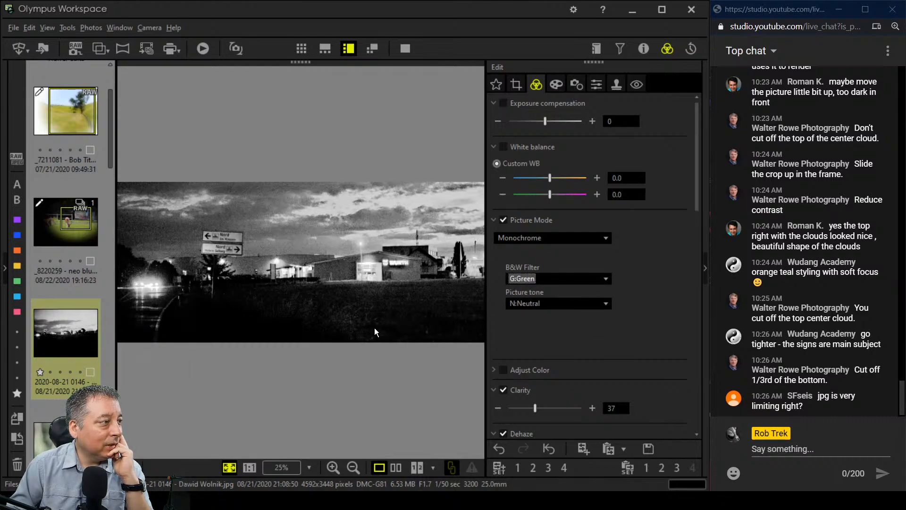
left_click(530, 278)
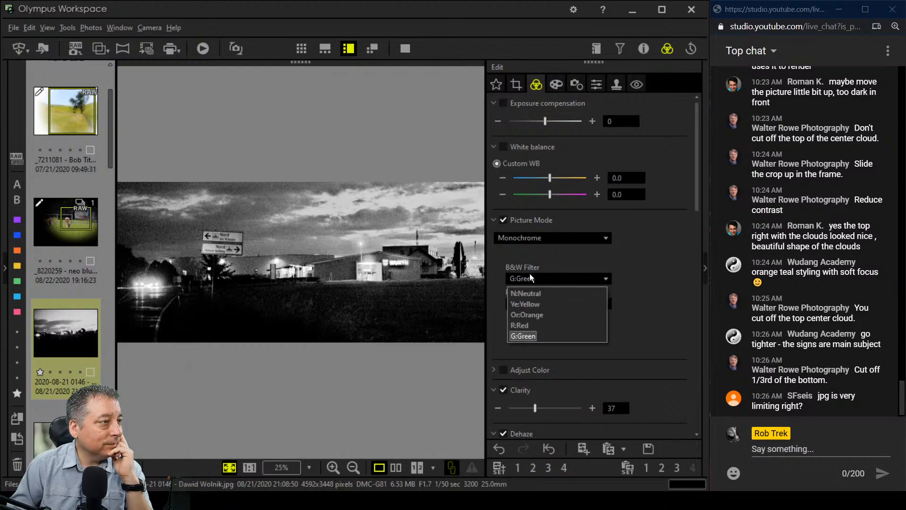
left_click(531, 291)
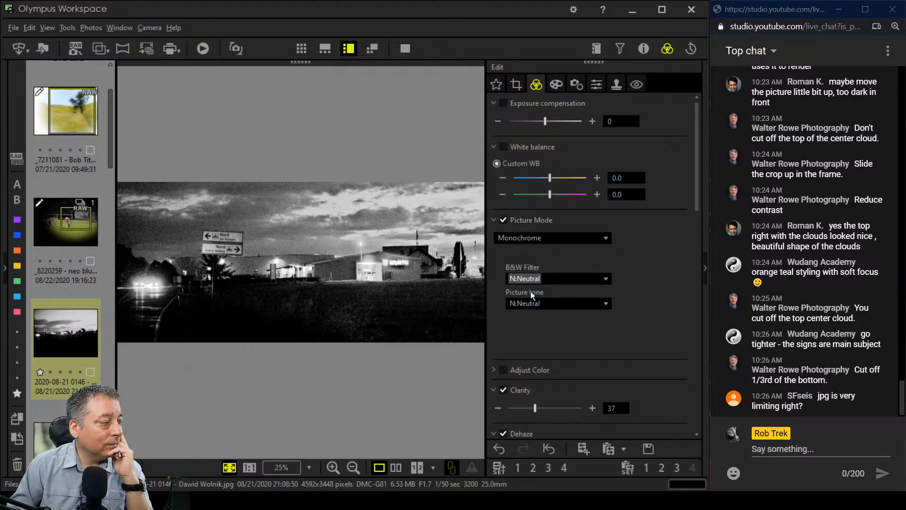
left_click(535, 282)
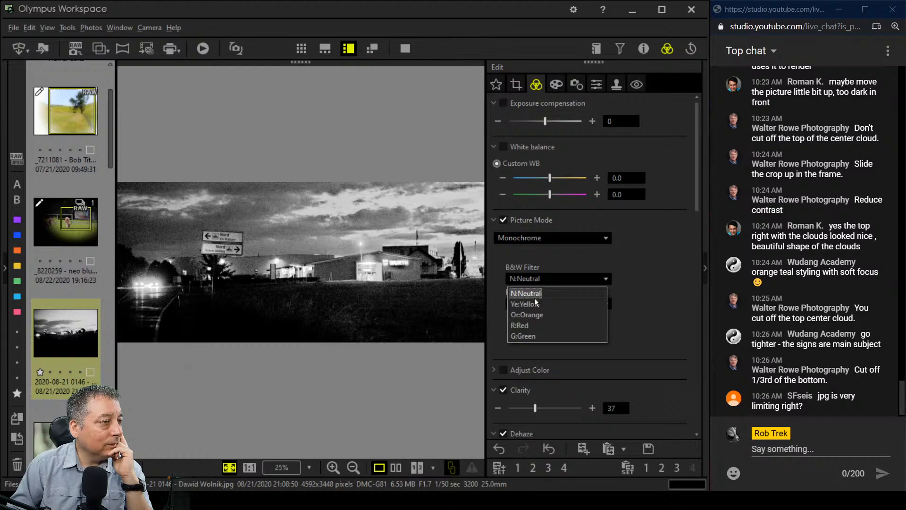
left_click(531, 336)
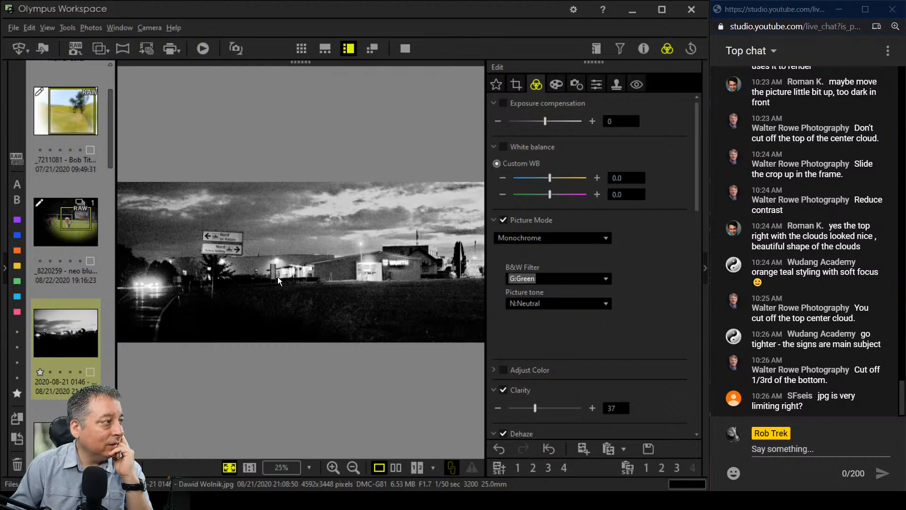
Inspect the road signs at full size, and review the edited street photo full screen, beside the original and alone
left_click(228, 242)
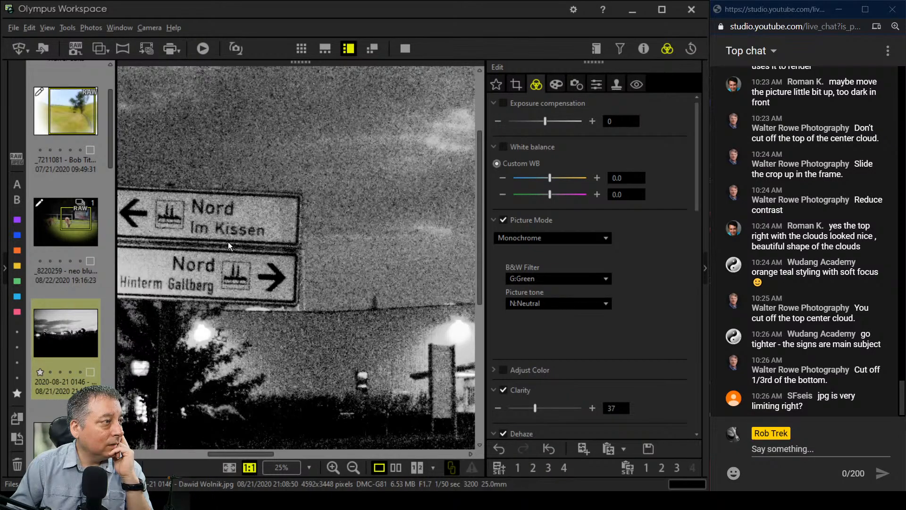
left_click(228, 242)
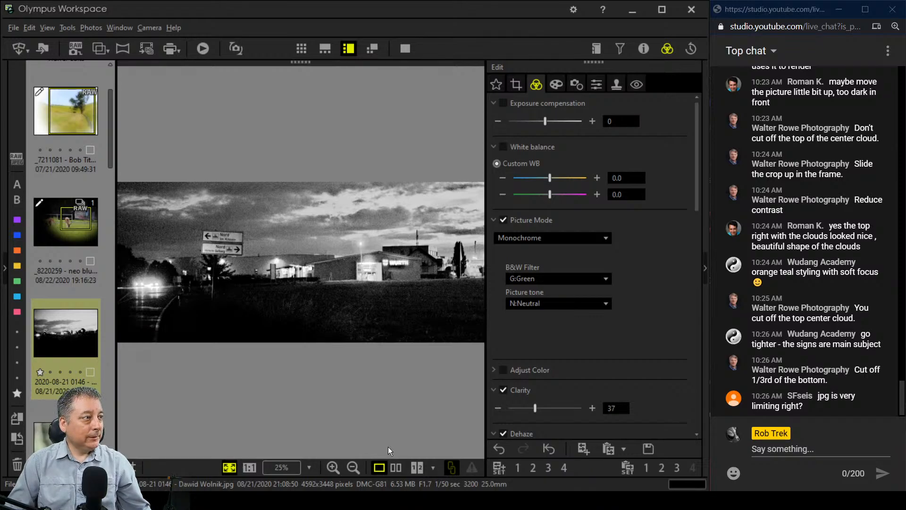
left_click(396, 468)
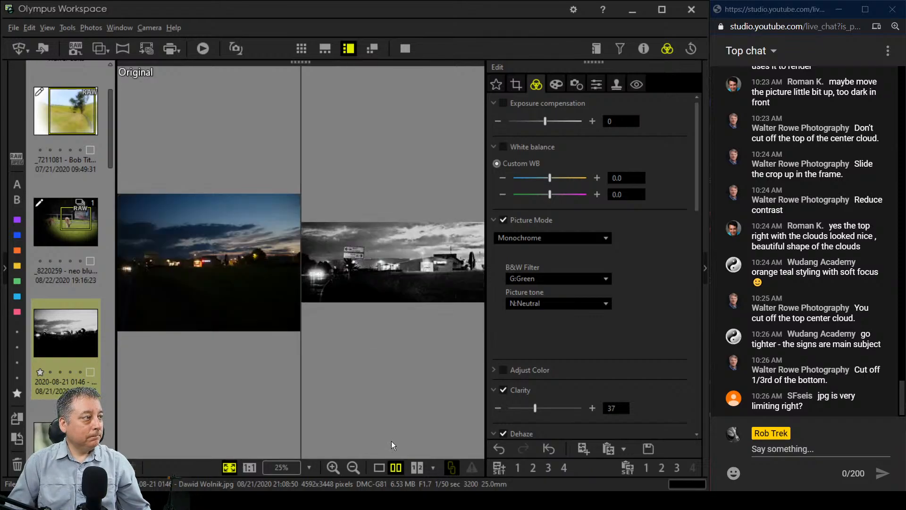
left_click(403, 50)
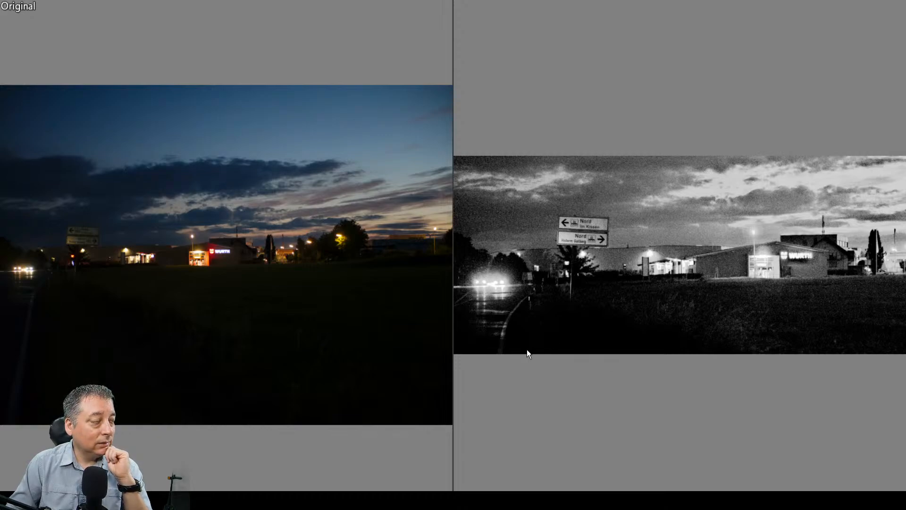
key("Escape")
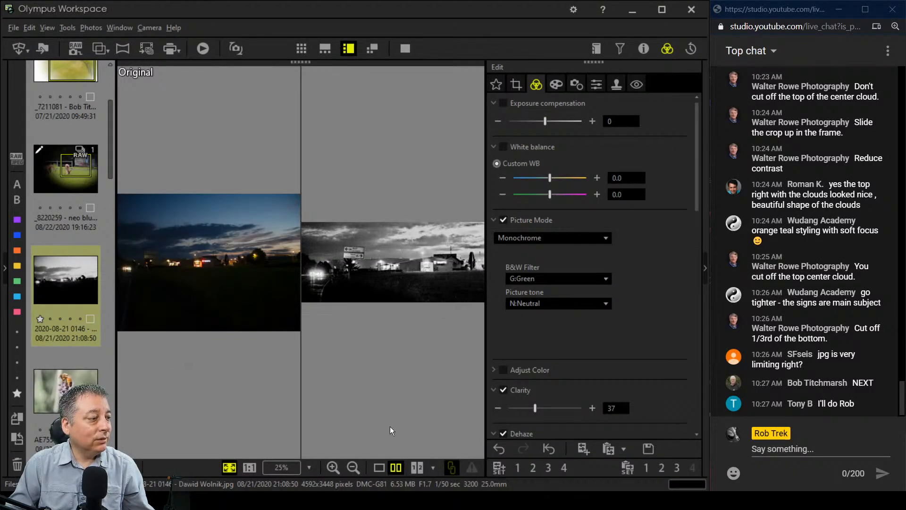
left_click(379, 468)
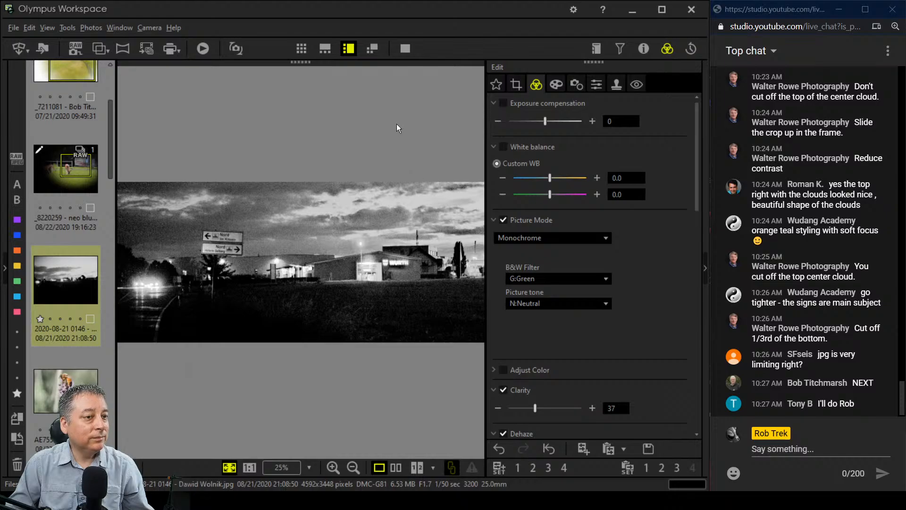
left_click(401, 47)
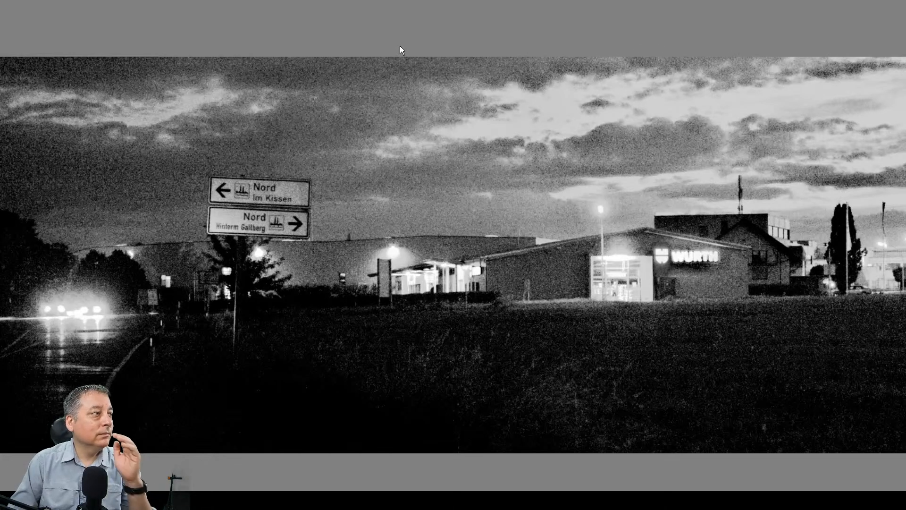
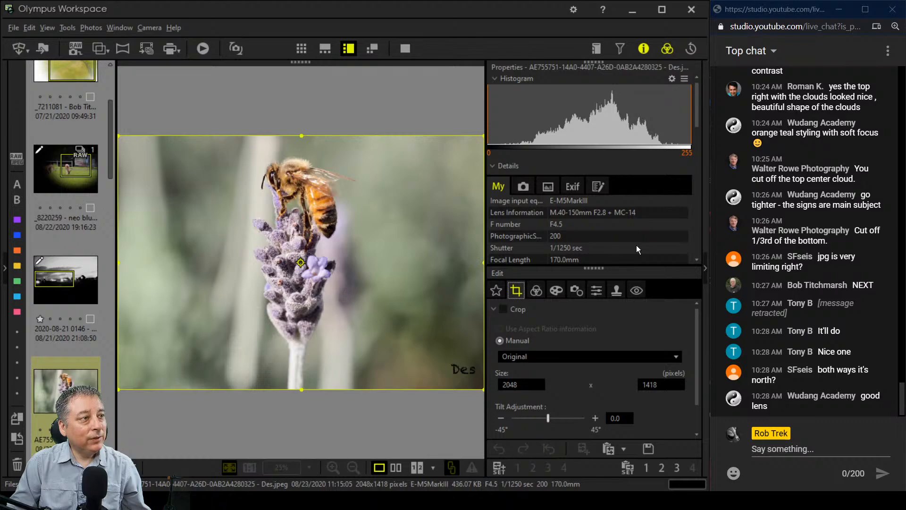
Examine the bee photo's camera, lens and exposure details, and hide the image properties
scroll(637, 246, "down", 2)
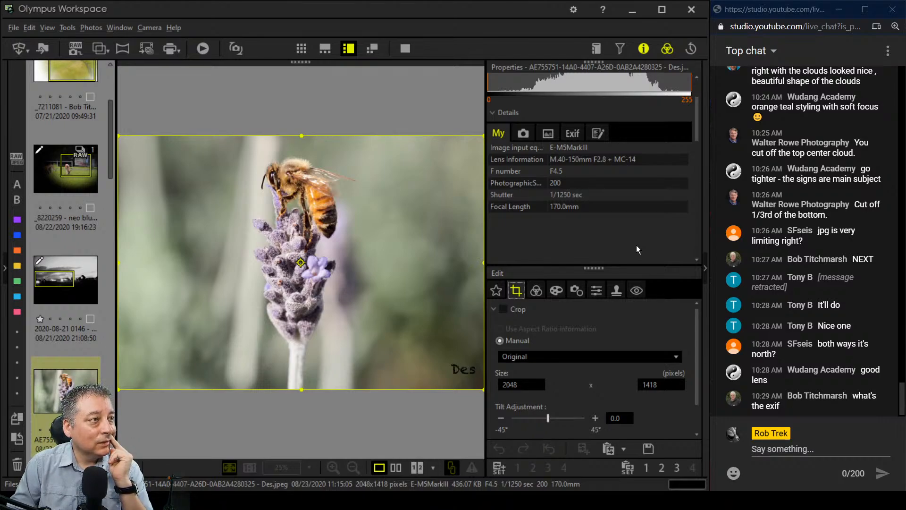
scroll(637, 246, "up", 2)
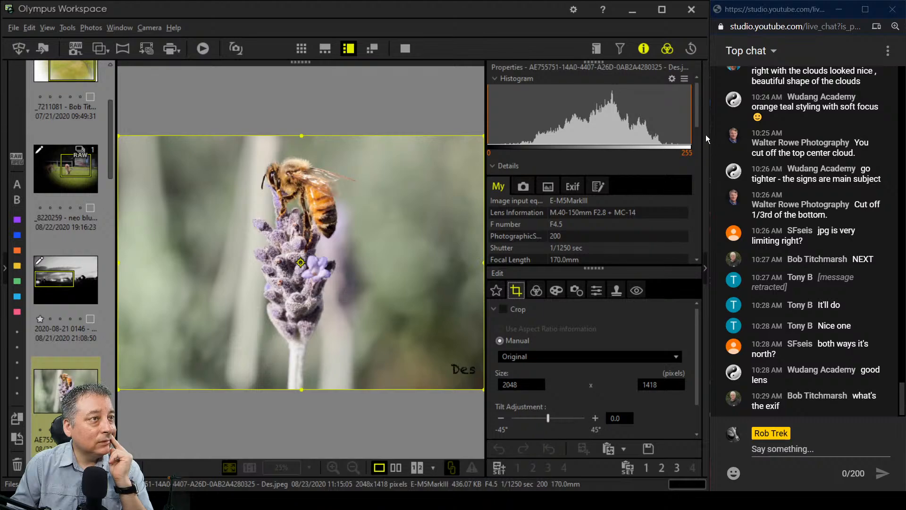
left_click_drag(694, 113, 698, 131)
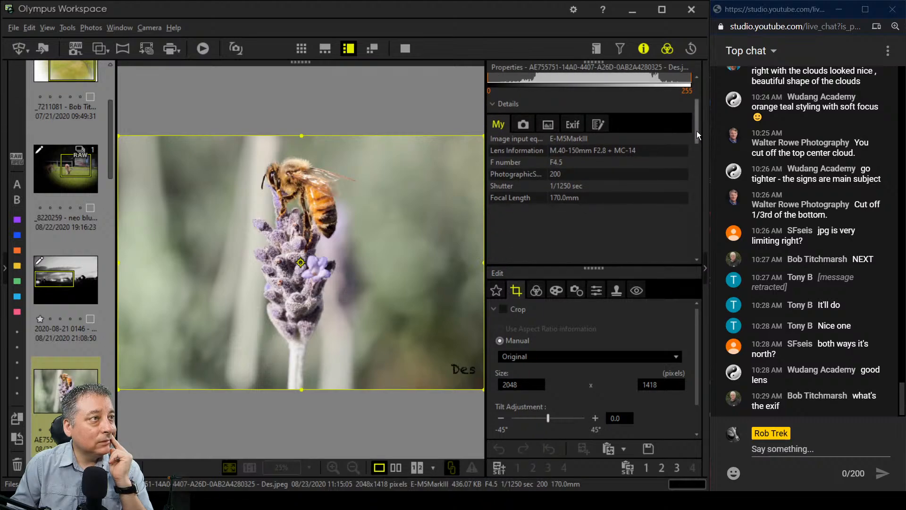
left_click(646, 48)
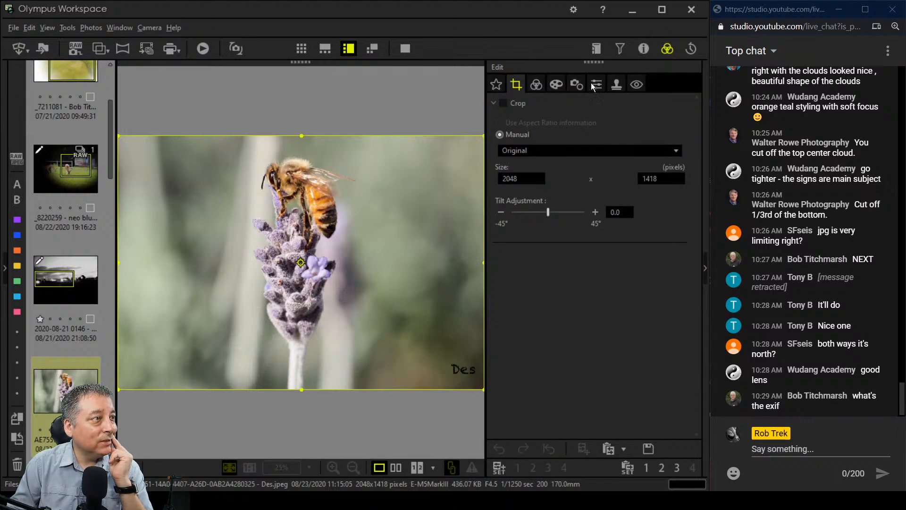
Crop the bee photo to the 3.0:4.0 ratio at 1063 x 1418 pixels, and shift the frame slightly to the left
left_click(533, 150)
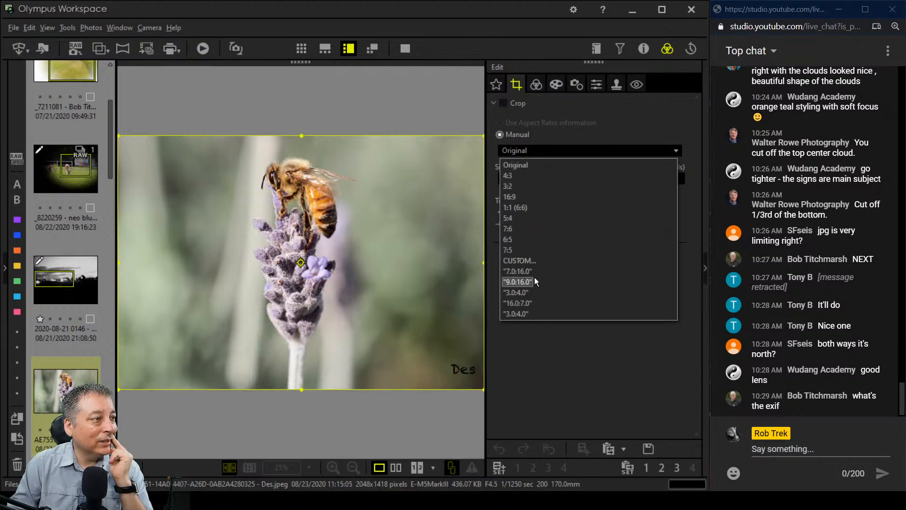
left_click(536, 296)
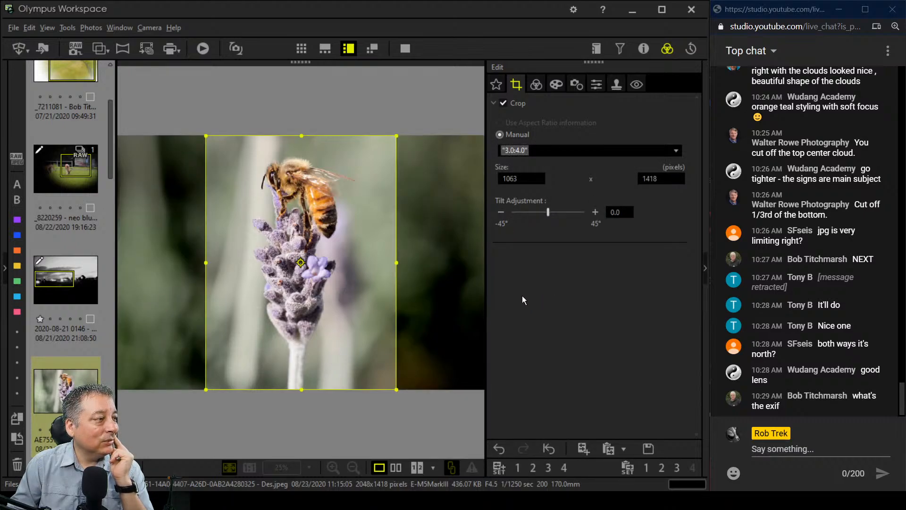
left_click_drag(335, 297, 312, 301)
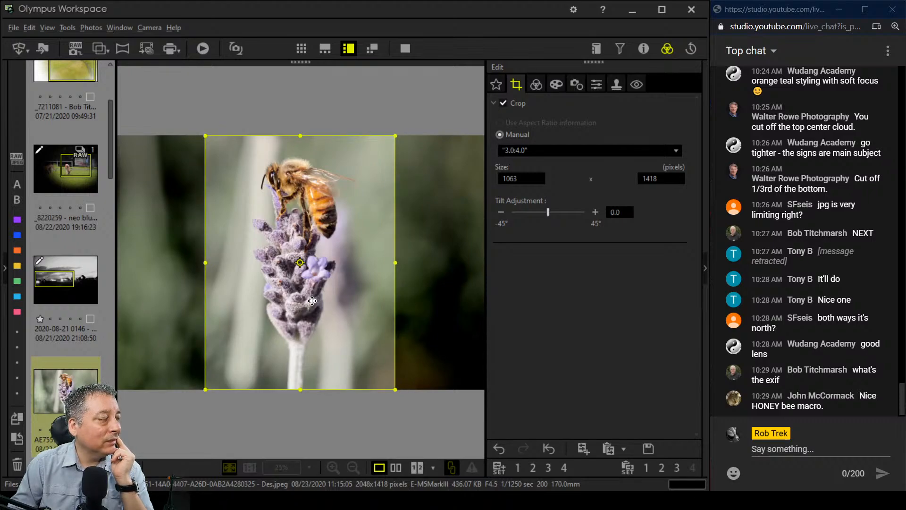
Apply the Pop Art art filter to the cropped bee photo
left_click(555, 89)
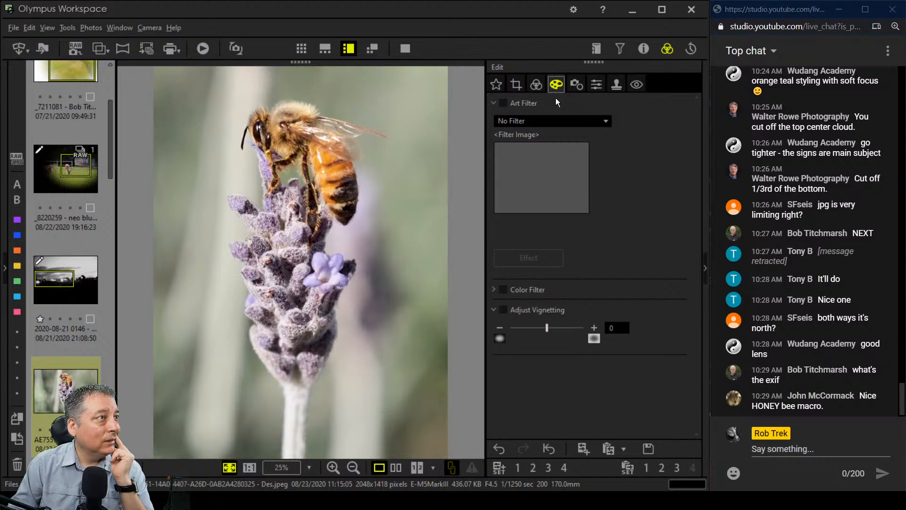
left_click(554, 123)
left_click(547, 149)
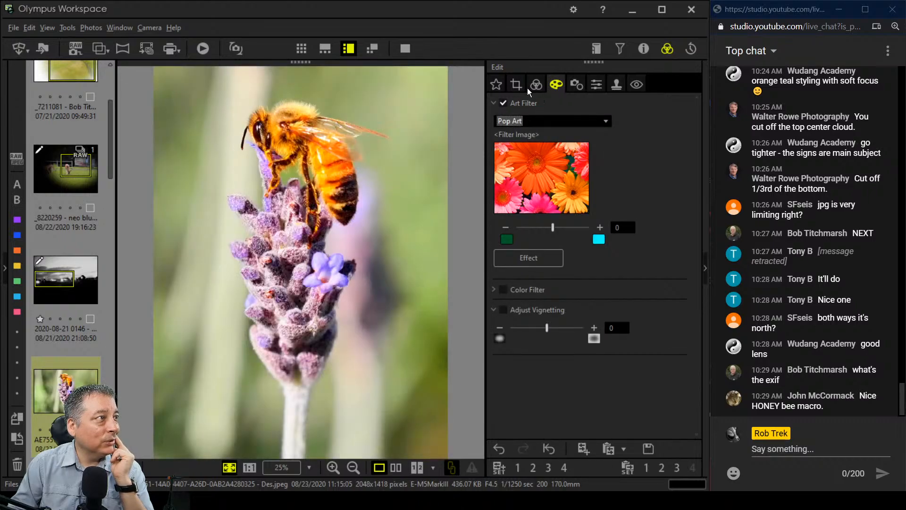
Lower the bee photo's overall saturation to -33, and raise it back slightly
left_click(530, 87)
scroll(595, 352, "down", 5)
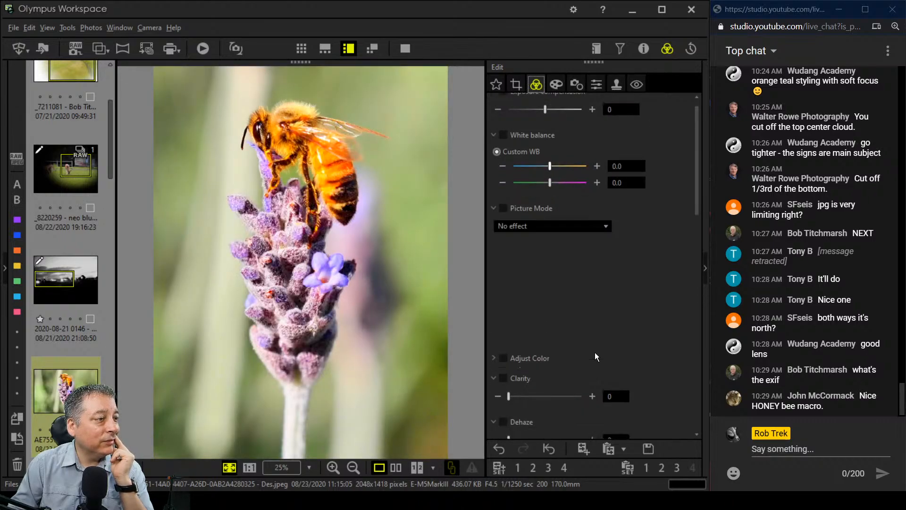
scroll(596, 352, "down", 6)
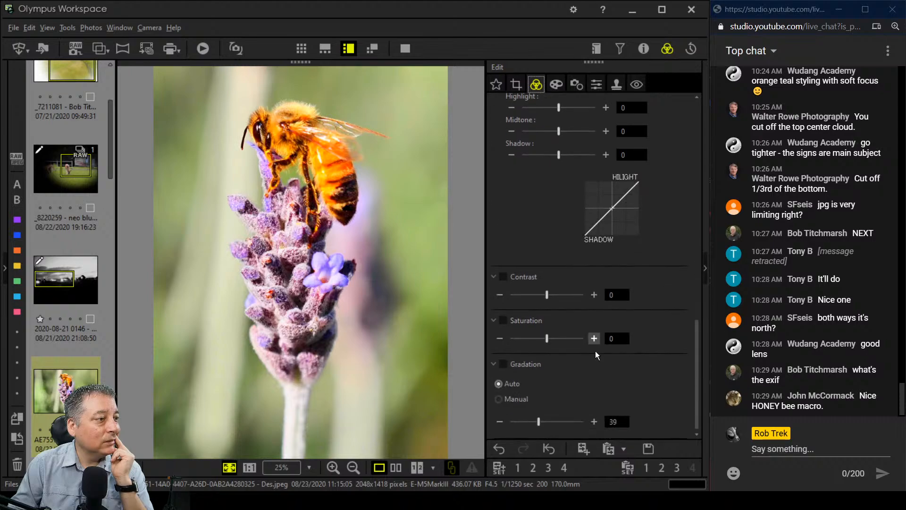
left_click_drag(543, 340, 534, 339)
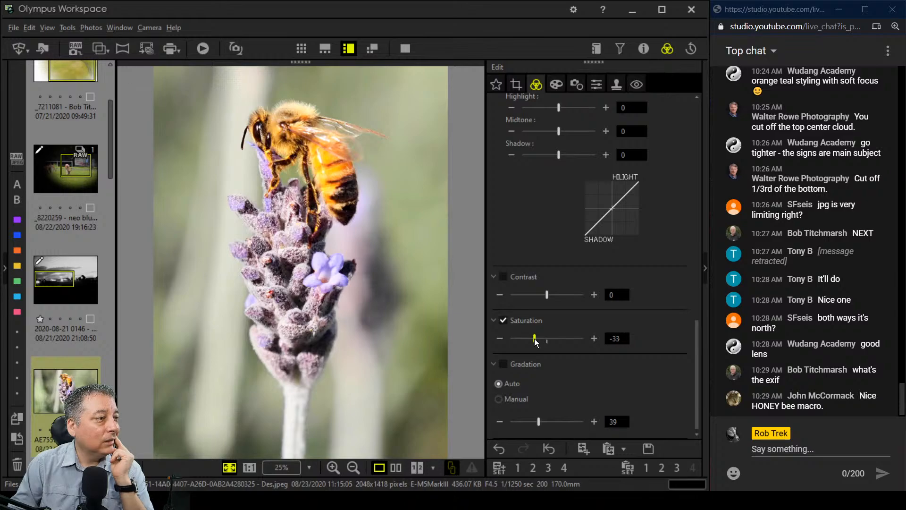
left_click_drag(533, 338, 536, 338)
Expand the Adjust Color settings and set the saturation of the orange range (color 1) to -2
scroll(596, 289, "up", 3)
scroll(597, 287, "up", 8)
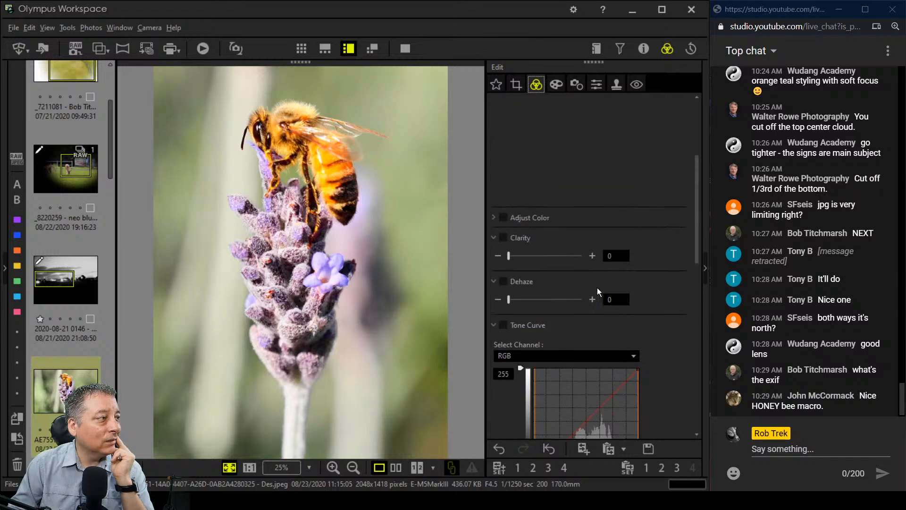
scroll(542, 269, "up", 2)
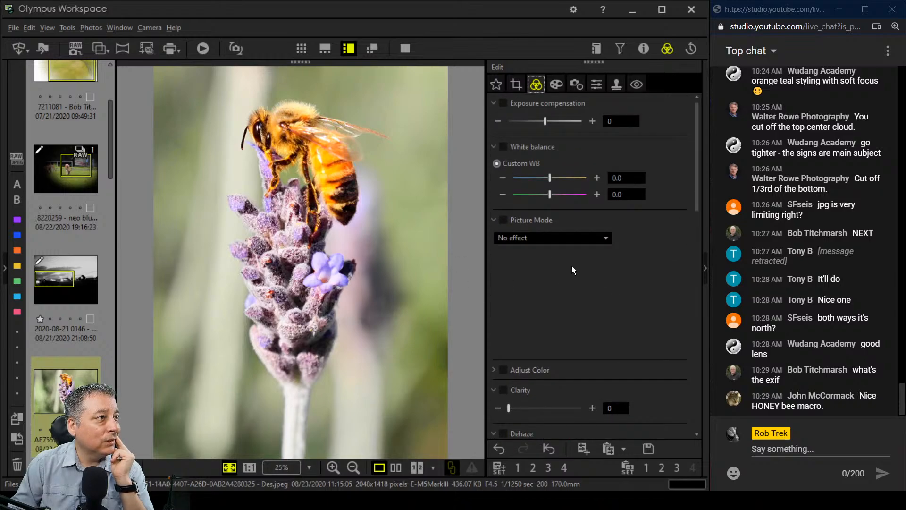
scroll(524, 345, "down", 3)
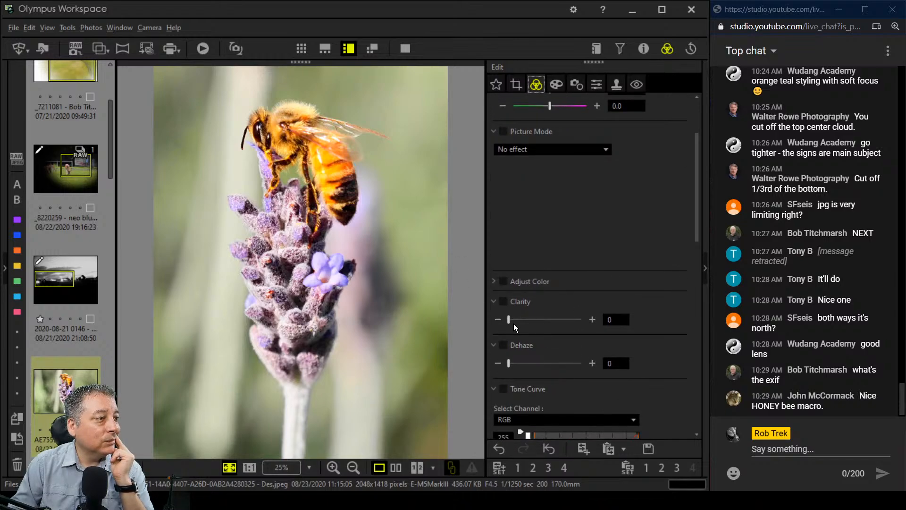
left_click(494, 279)
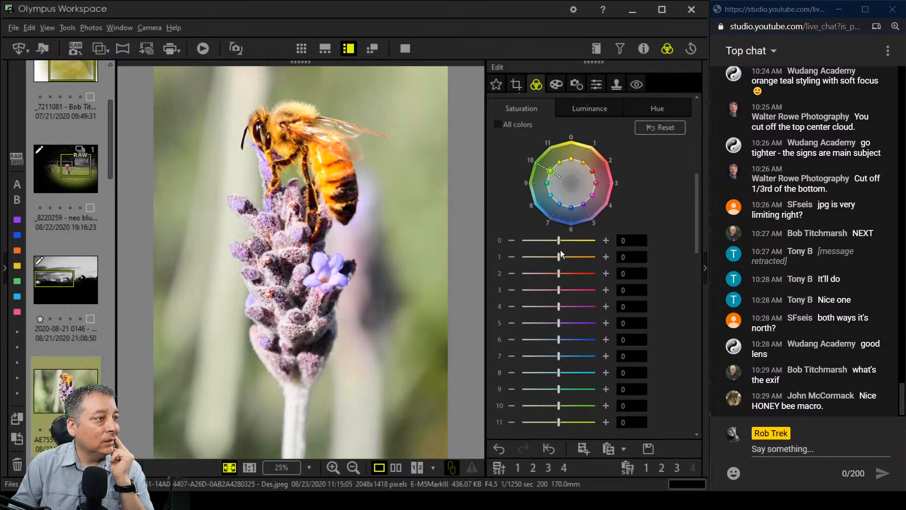
left_click_drag(558, 257, 548, 258)
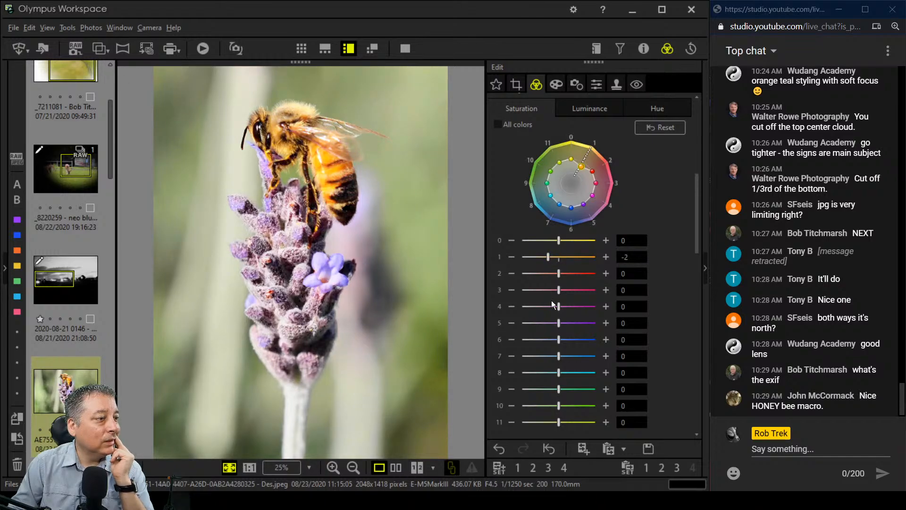
Set the saturation of the purple range (color 5) to 3 and the green range (color 9) to 2
left_click_drag(561, 324, 577, 326)
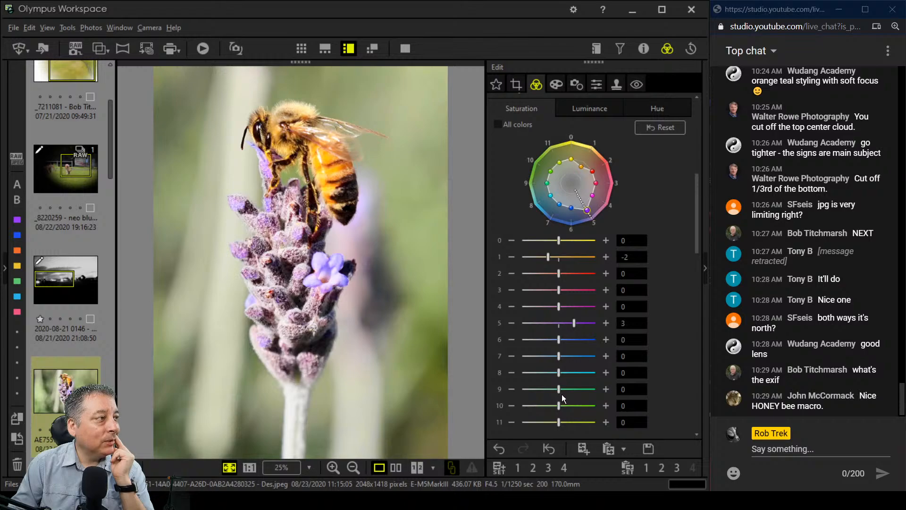
left_click_drag(561, 390, 573, 390)
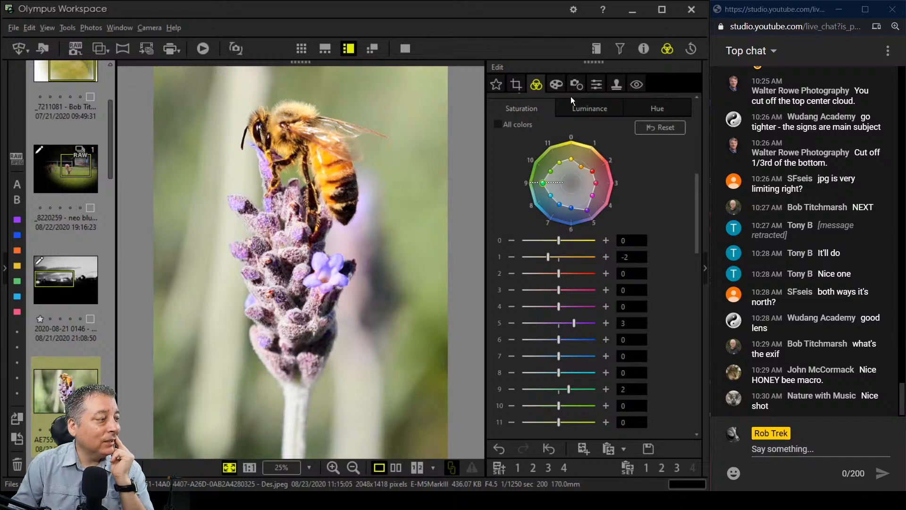
Set the bee photo's sharpness to 4
left_click(597, 85)
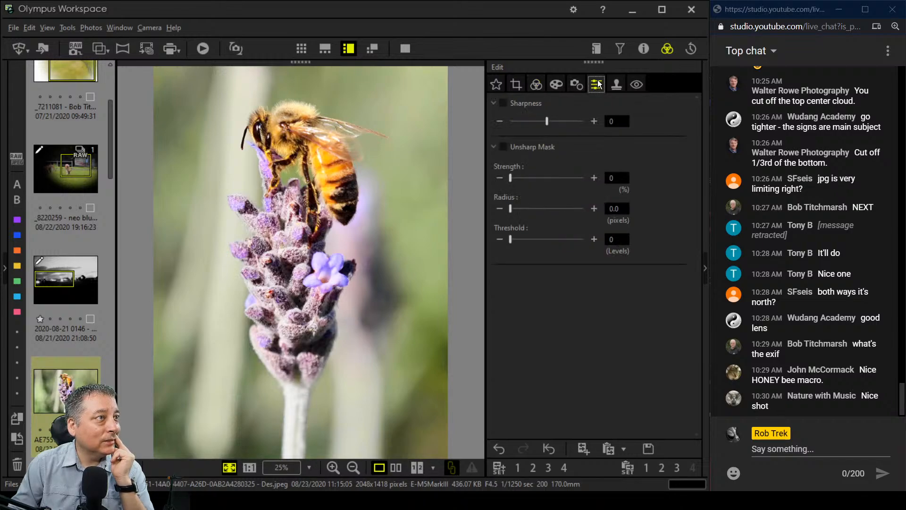
left_click_drag(547, 120, 568, 126)
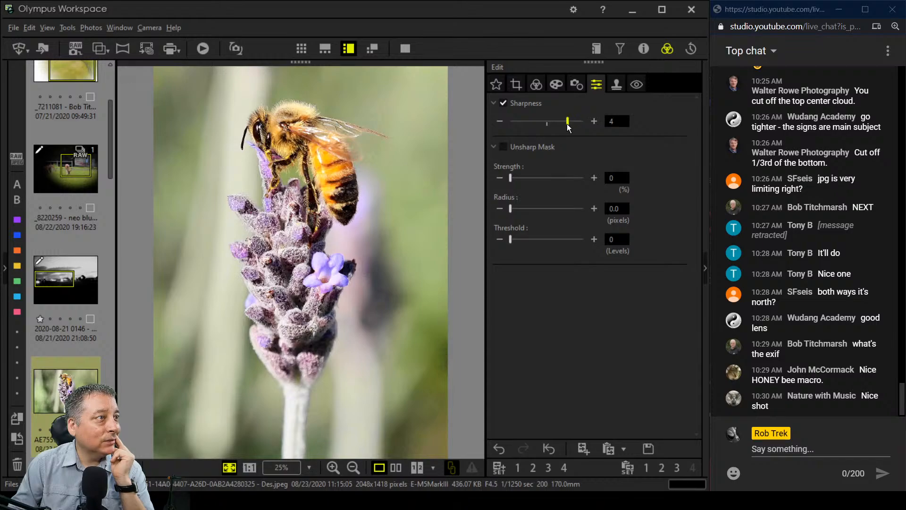
left_click(571, 86)
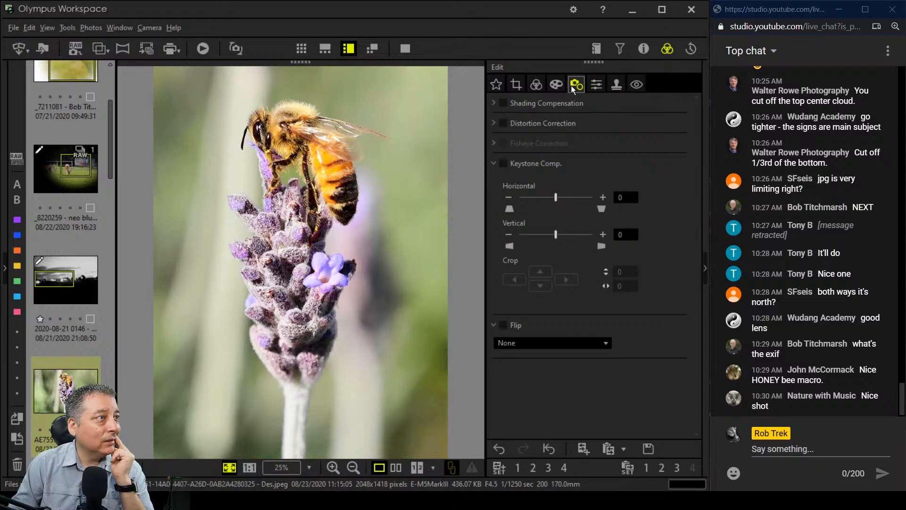
left_click(591, 84)
left_click(577, 84)
left_click(597, 83)
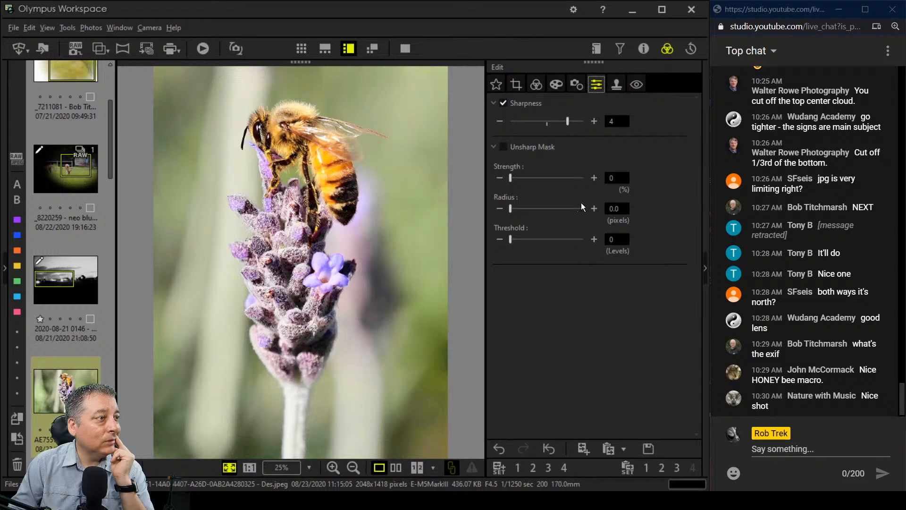
Darken the bee photo's corners with a vignetting adjustment of -10
left_click(576, 85)
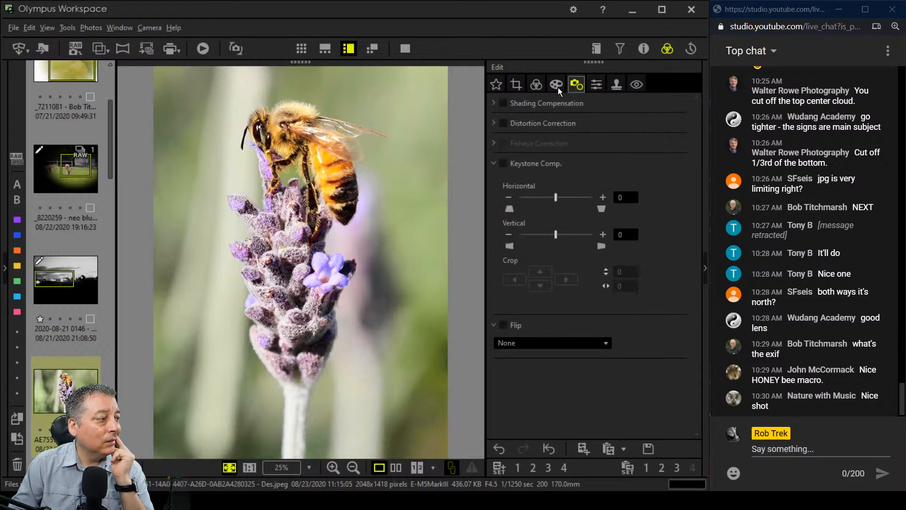
left_click(557, 85)
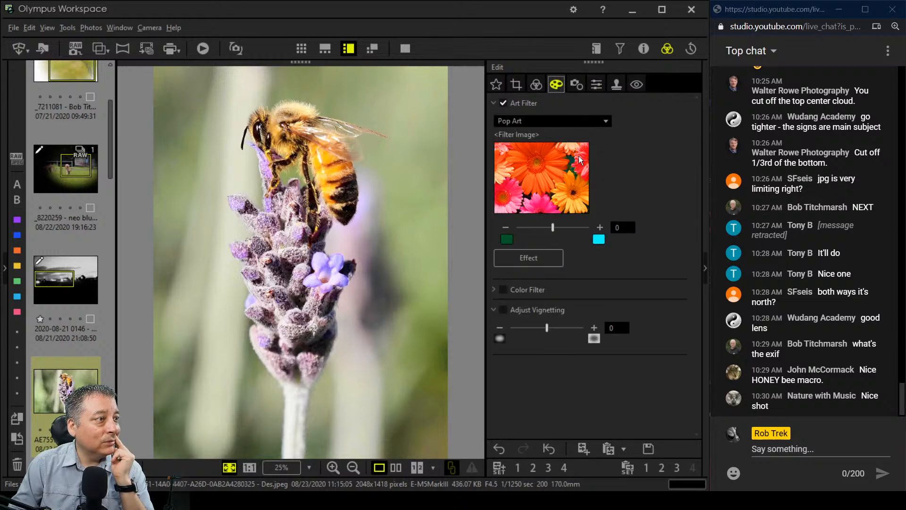
left_click(536, 86)
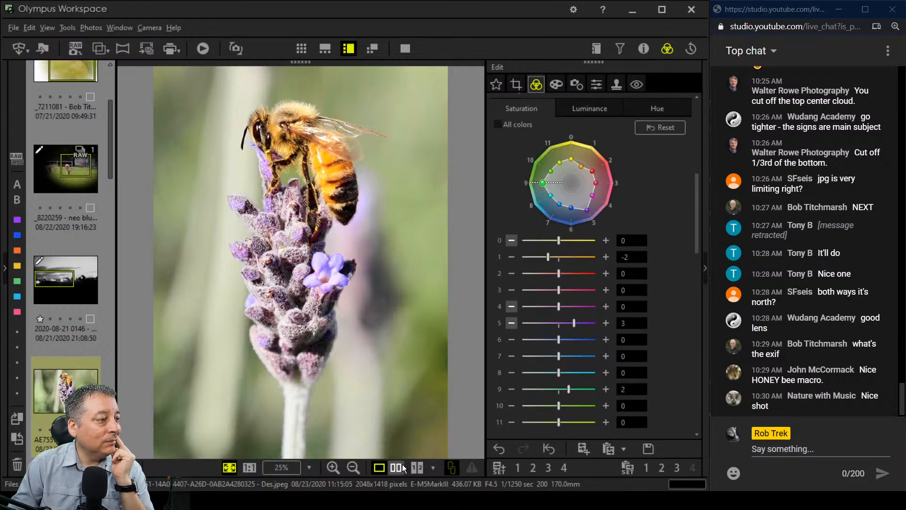
left_click(558, 85)
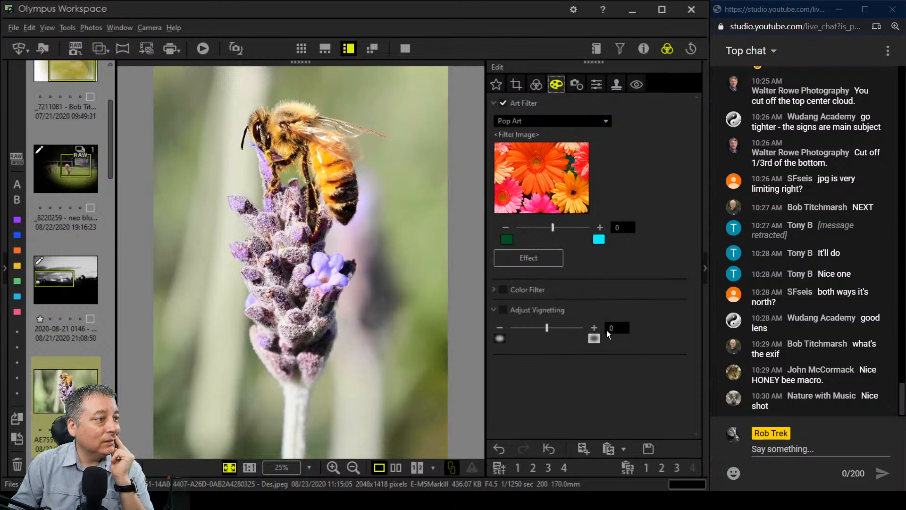
left_click_drag(546, 329, 535, 329)
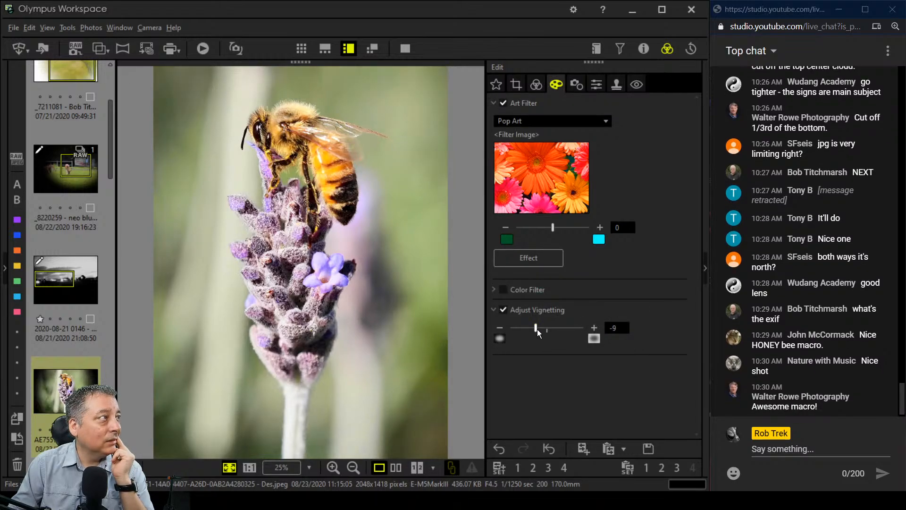
left_click_drag(537, 330, 536, 330)
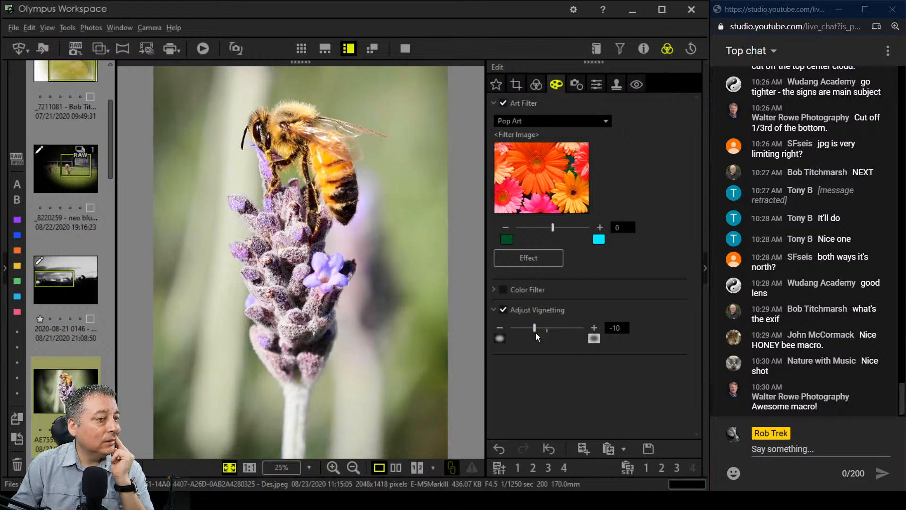
Compare the edited bee photo with the original, and set the saturation of the orange range (color 1) to -1
left_click(537, 85)
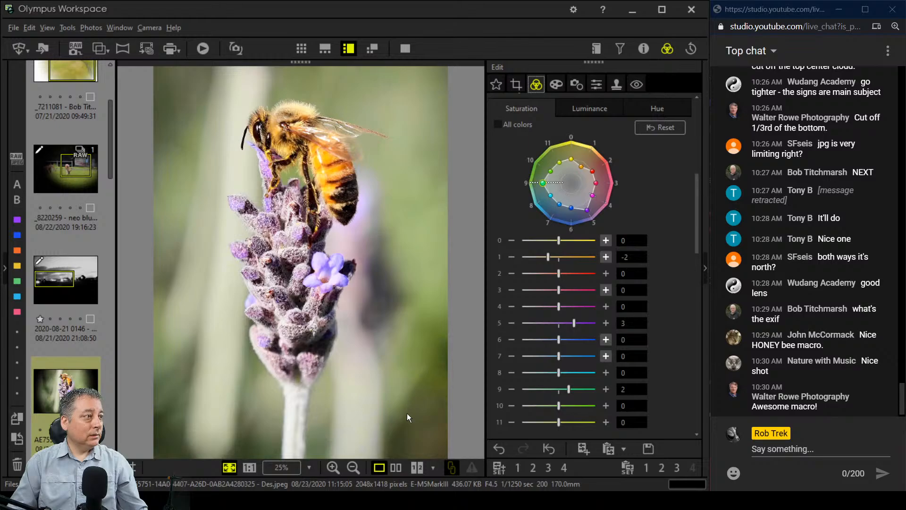
left_click(397, 466)
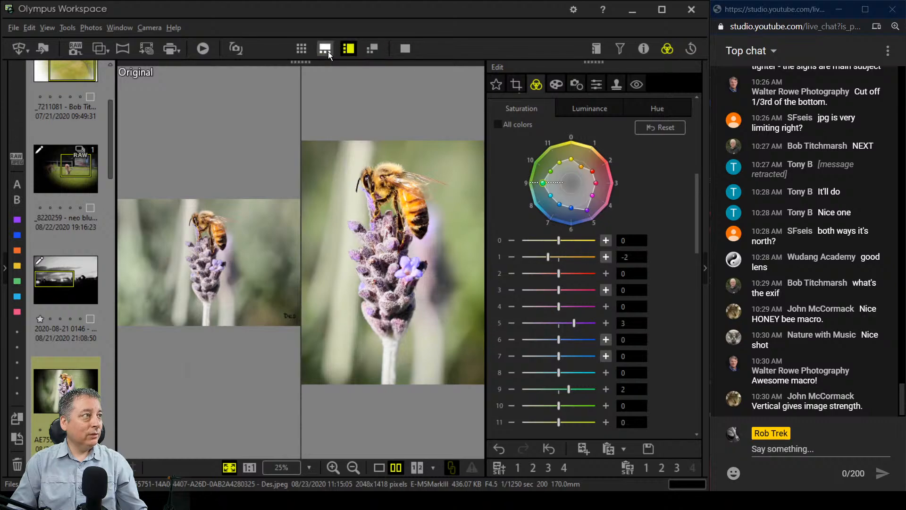
left_click(378, 468)
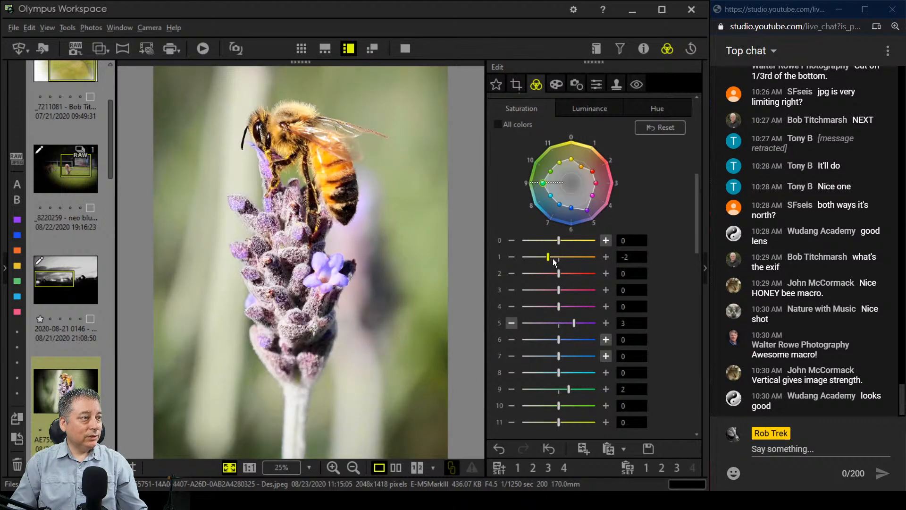
left_click_drag(549, 257, 550, 258)
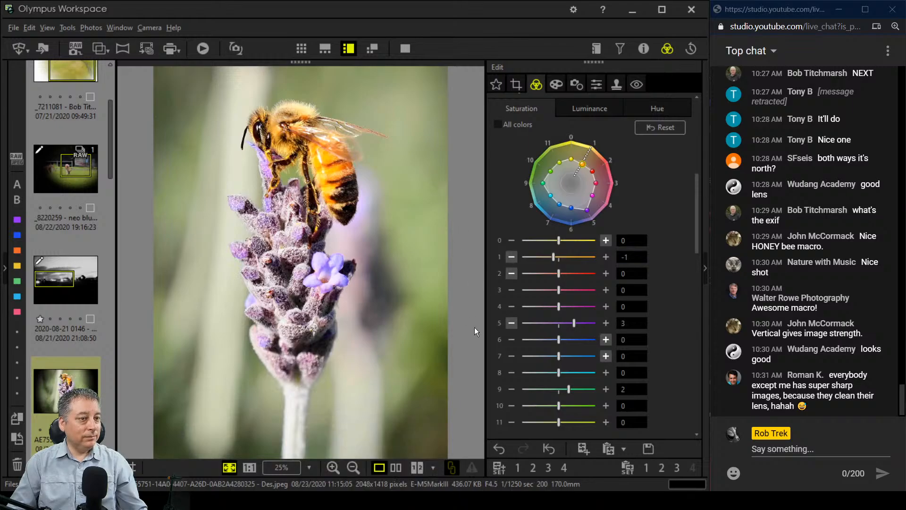
Examine the original and edited bee photos side by side in full screen, inspecting the bee's detail up close
left_click(396, 466)
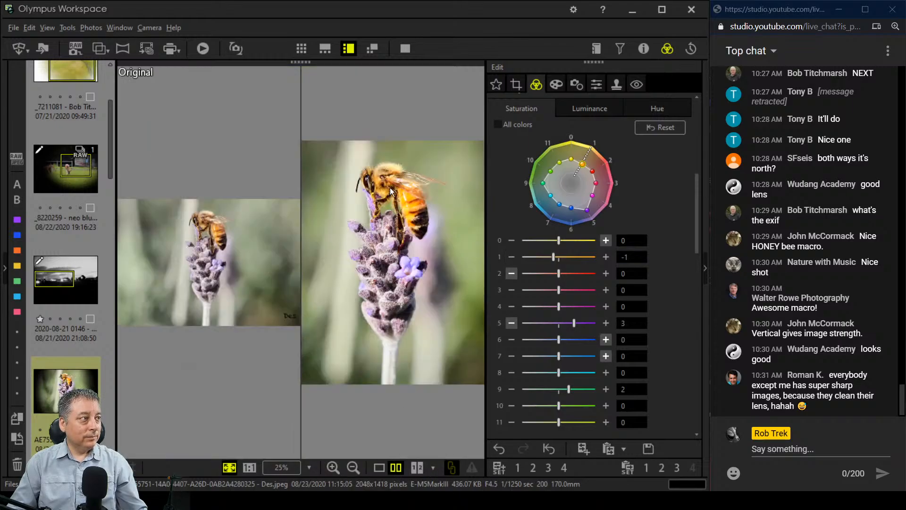
left_click(405, 50)
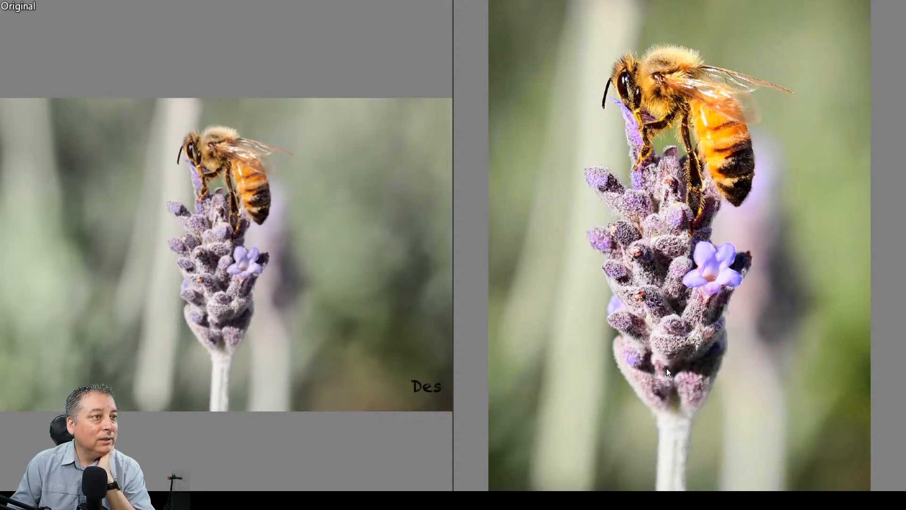
left_click(556, 52)
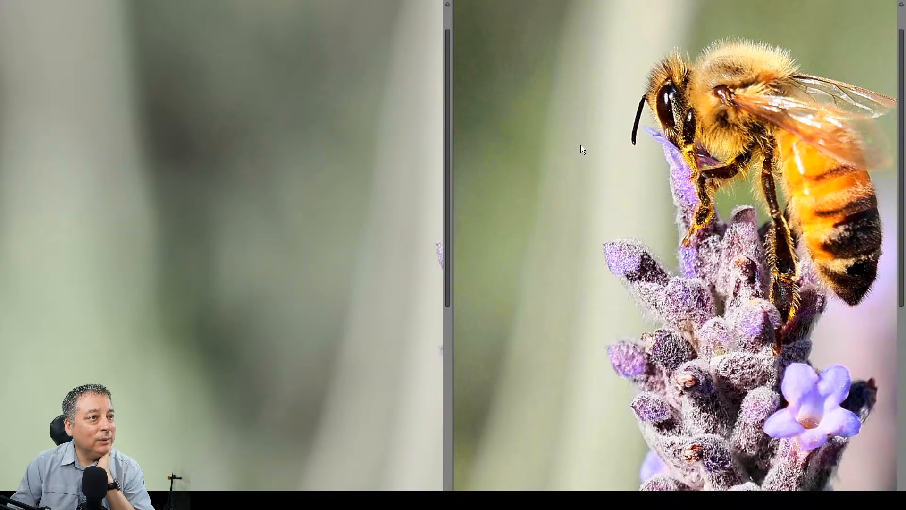
left_click_drag(570, 104, 539, 156)
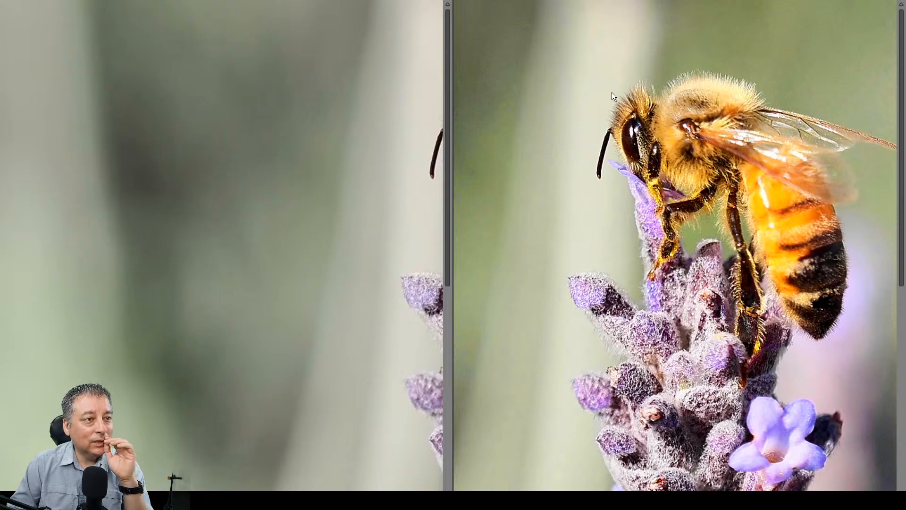
left_click_drag(645, 57, 615, 57)
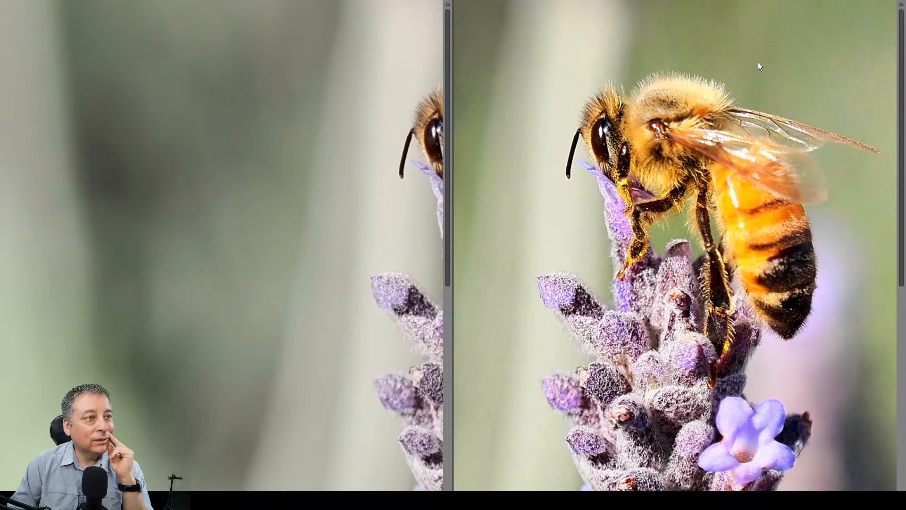
left_click_drag(758, 63, 713, 63)
double_click(712, 63)
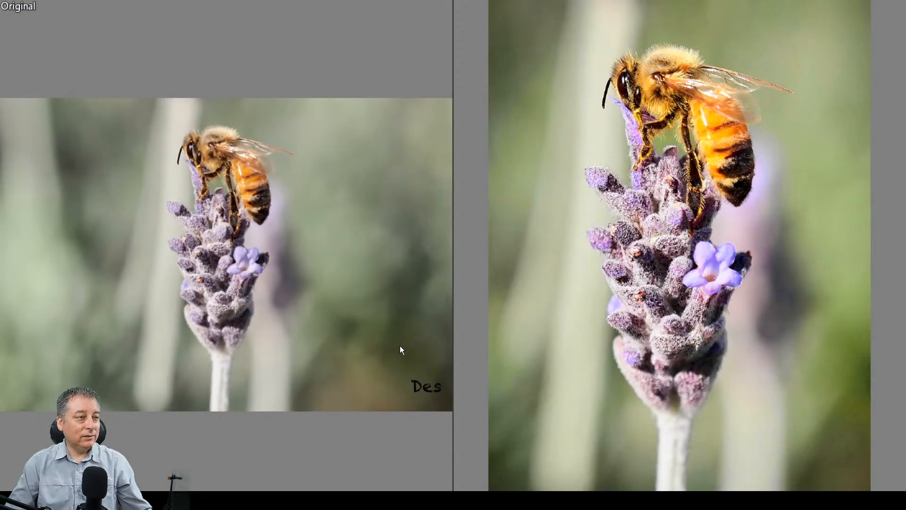
key("Escape")
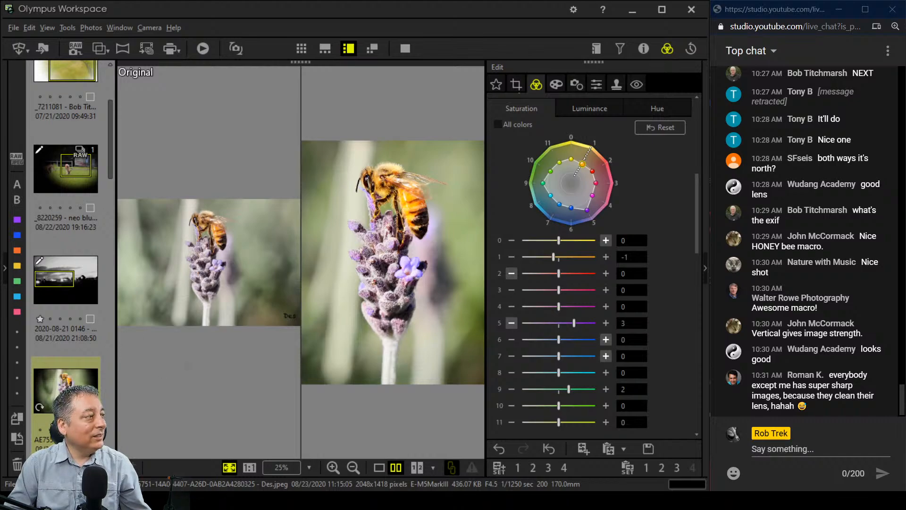
Open the RAW photo of the seated man with the hawk as a single image and examine it full screen
scroll(88, 360, "down", 3)
left_click(75, 355)
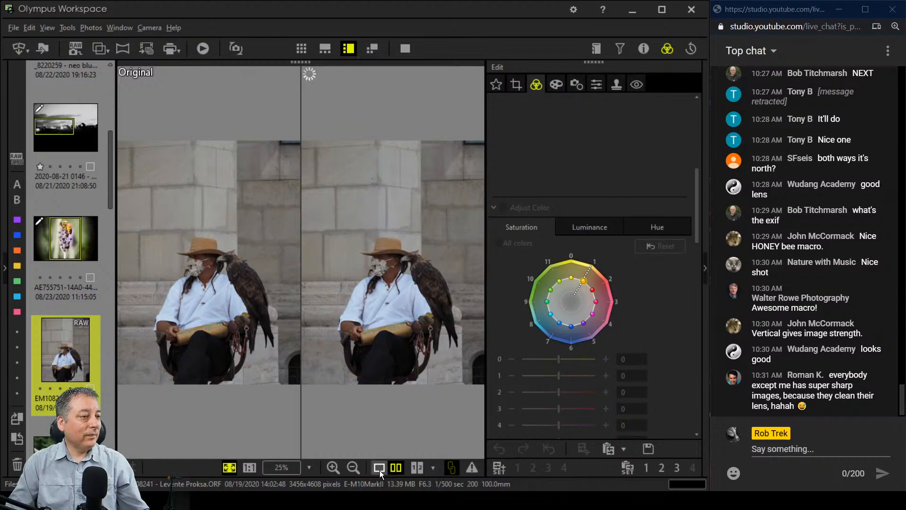
left_click(379, 468)
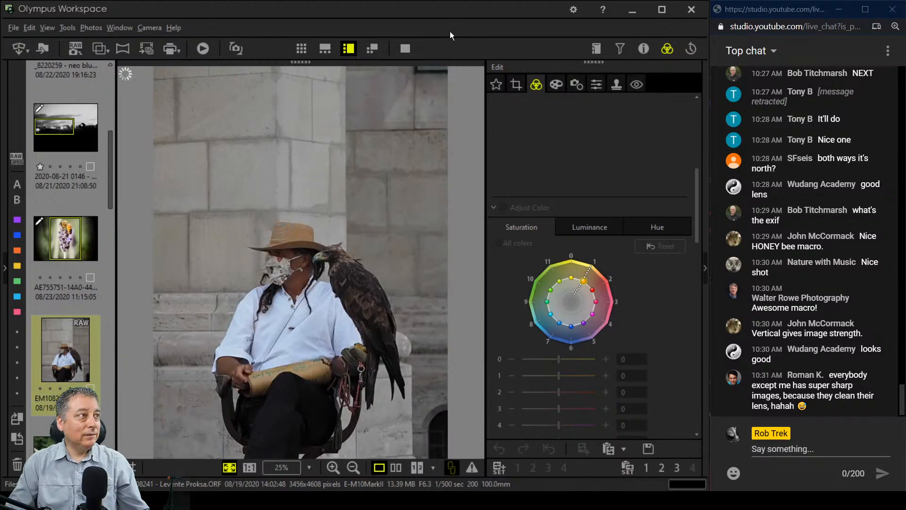
left_click(410, 49)
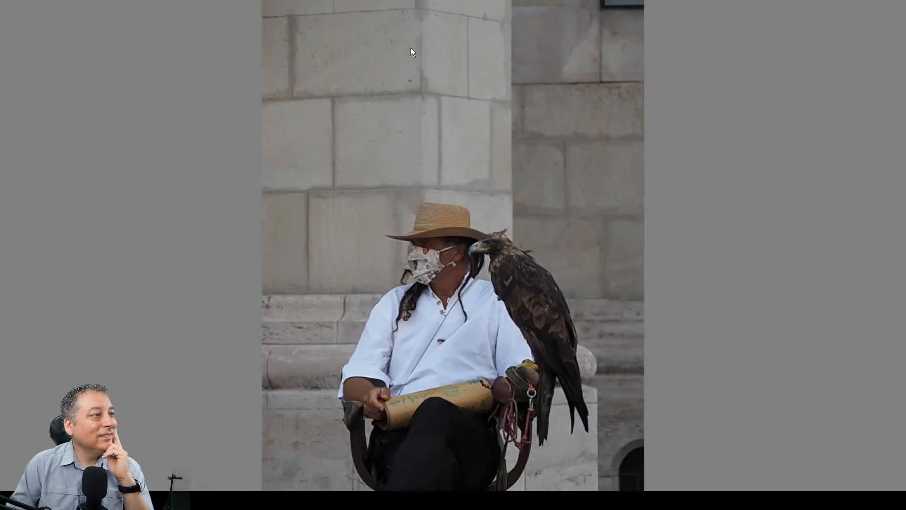
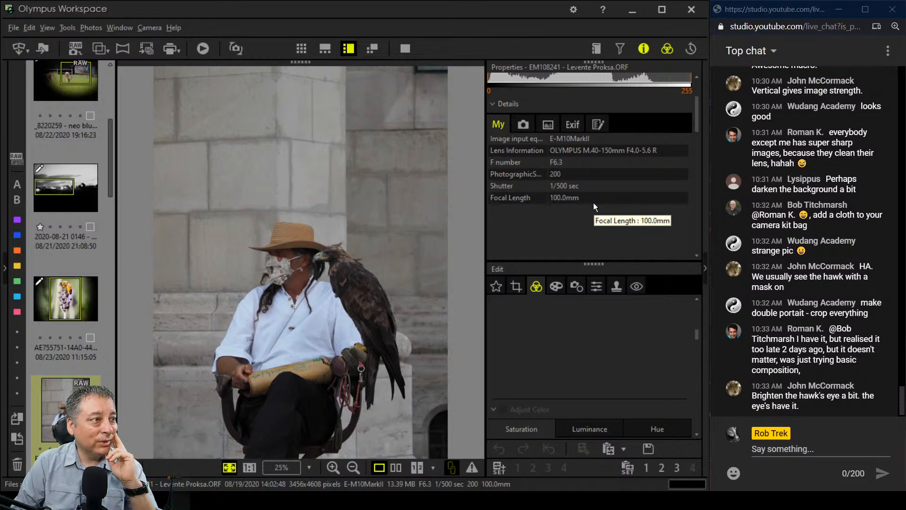
left_click(643, 52)
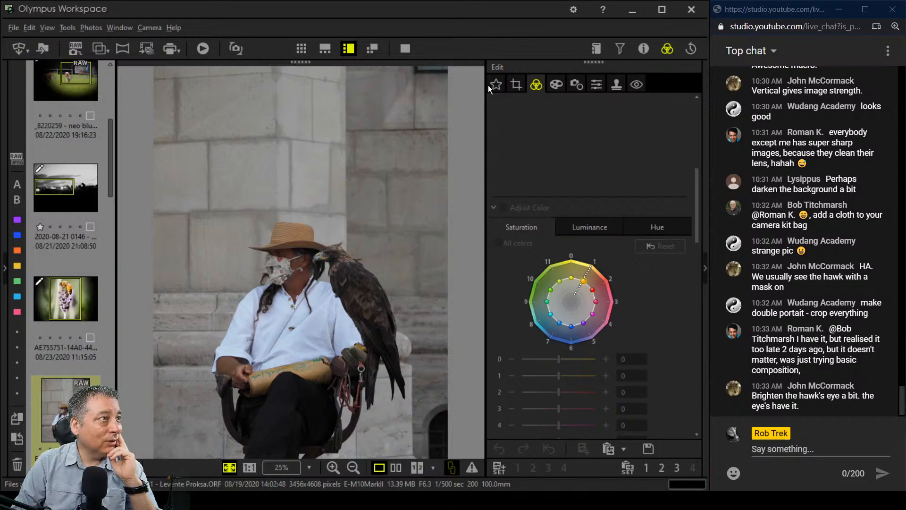
Crop the hawk photo to a 1:1 square of 1512 x 1512 pixels around the man's head and the hawk
left_click(516, 85)
left_click(524, 151)
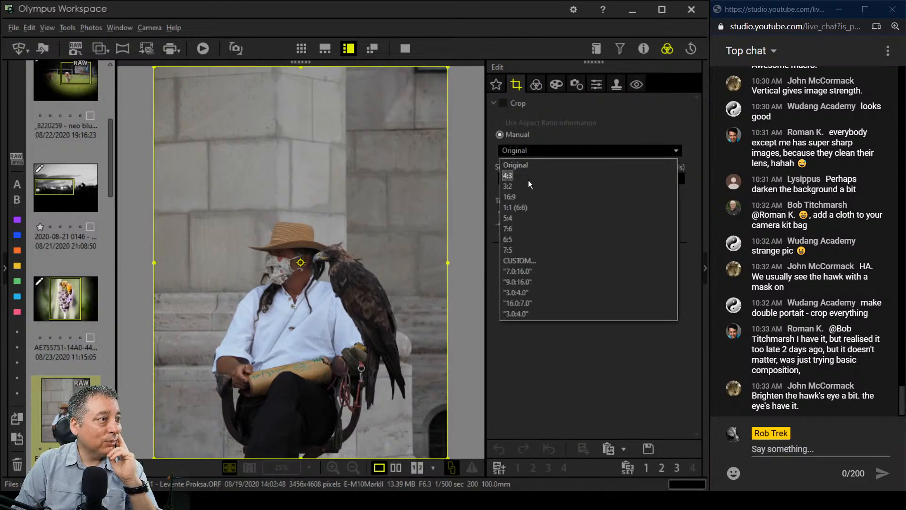
left_click(528, 204)
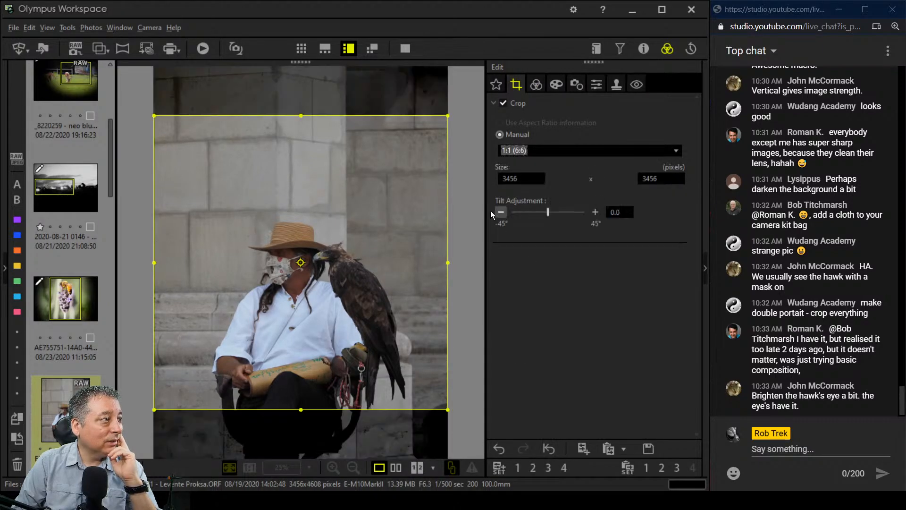
left_click_drag(156, 117, 253, 293)
left_click_drag(322, 353, 321, 291)
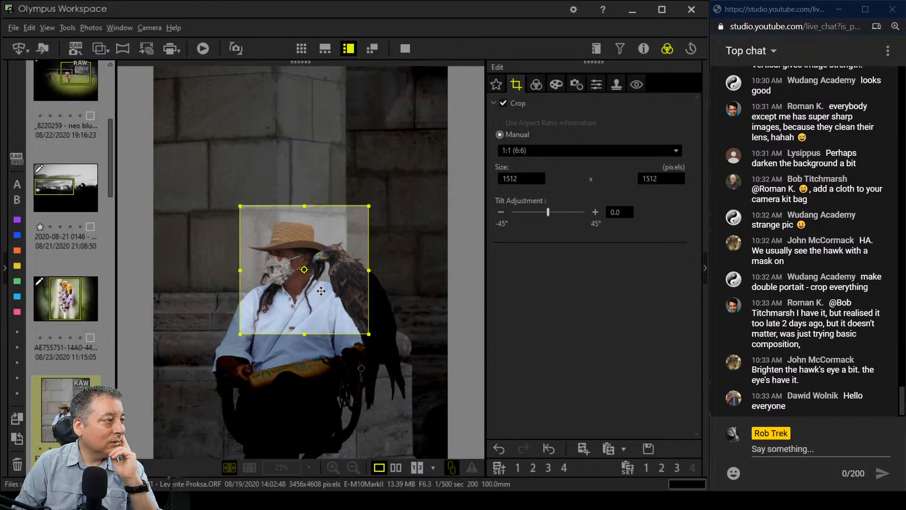
Try the square crop over the man's torso, preview it, and move the frame back around his head and the hawk
left_click_drag(321, 291, 305, 366)
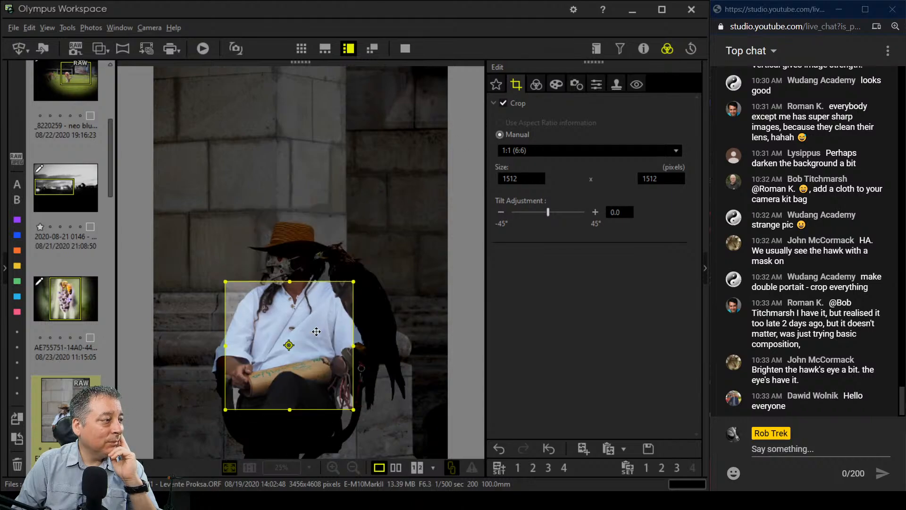
left_click(533, 85)
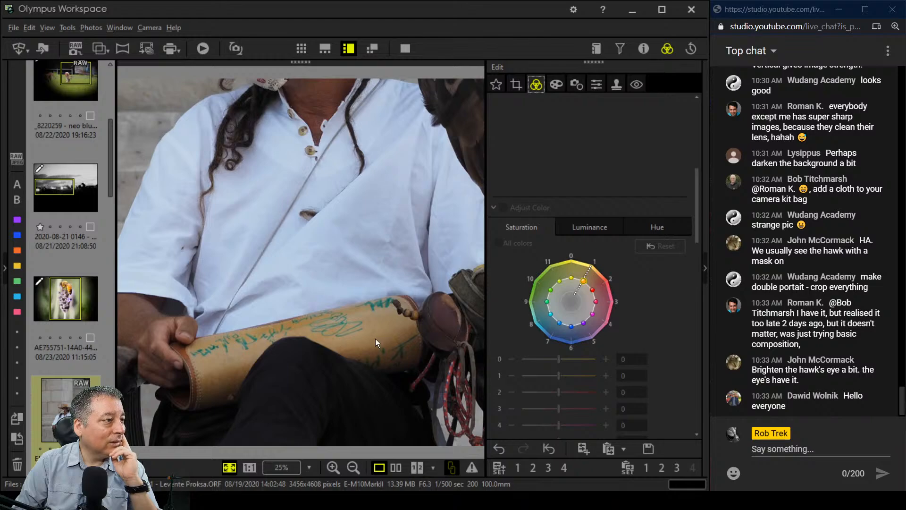
left_click(522, 86)
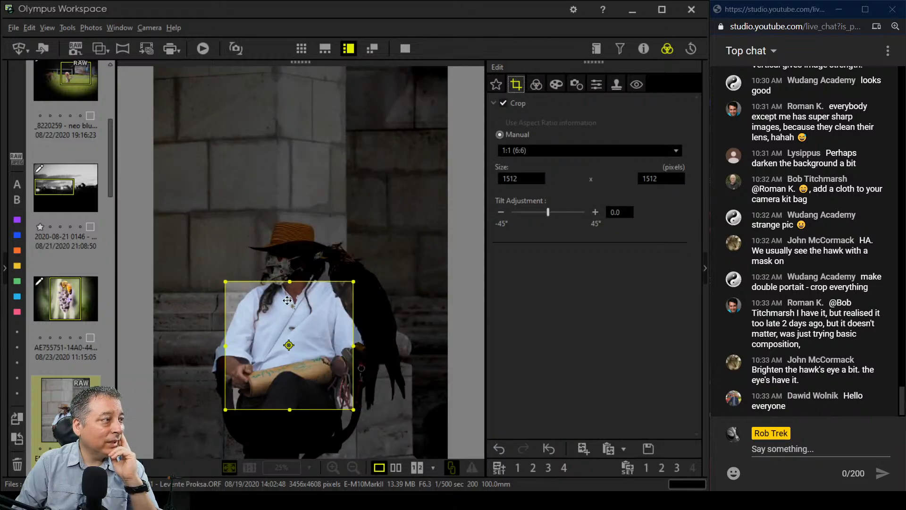
left_click_drag(287, 300, 315, 255)
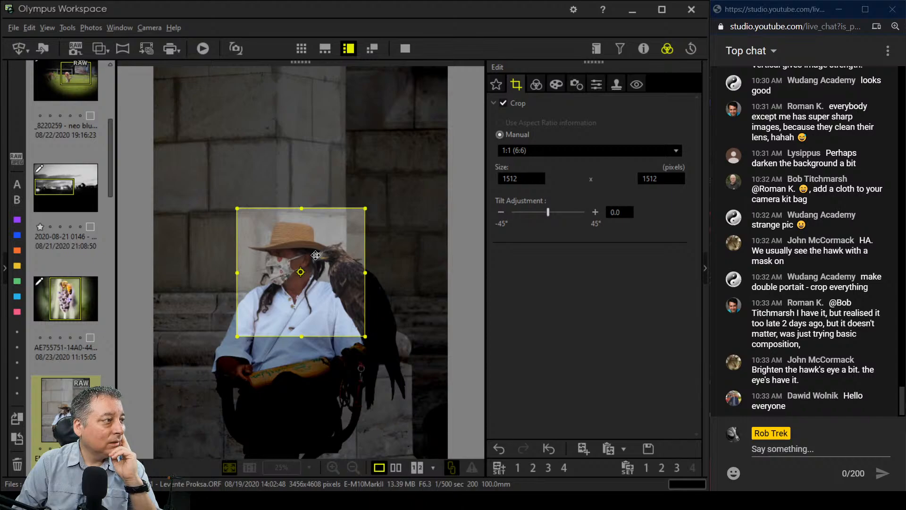
Preview the square crop of the hawk photo, enlarge it to 1737 x 1737 pixels to include more of the hawk, and preview it again
left_click(536, 84)
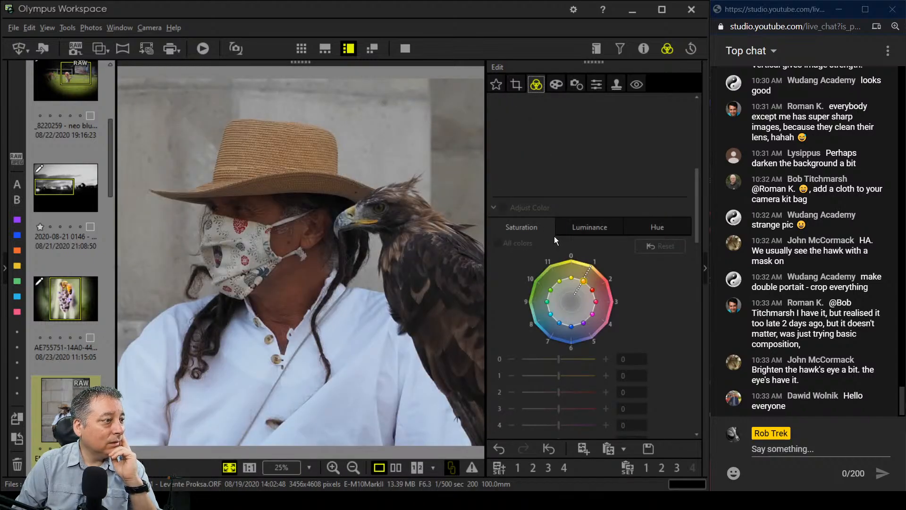
left_click(517, 84)
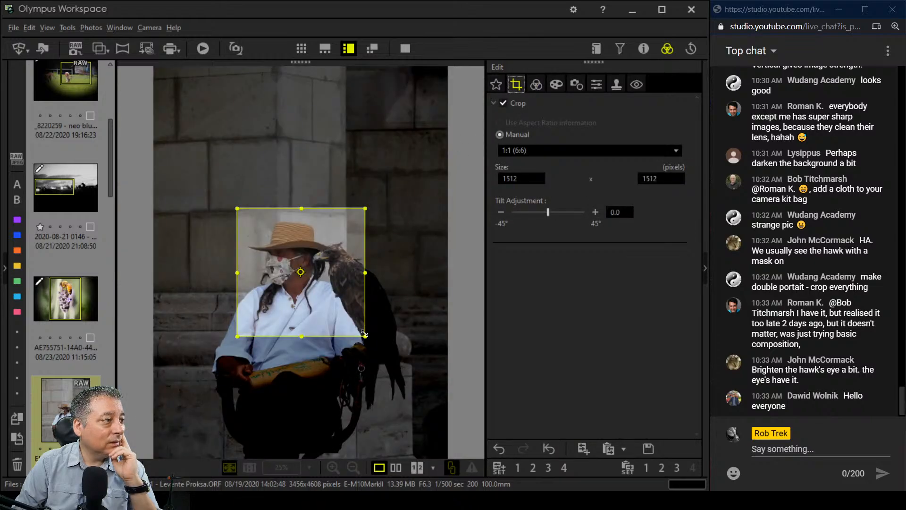
left_click_drag(366, 329, 385, 347)
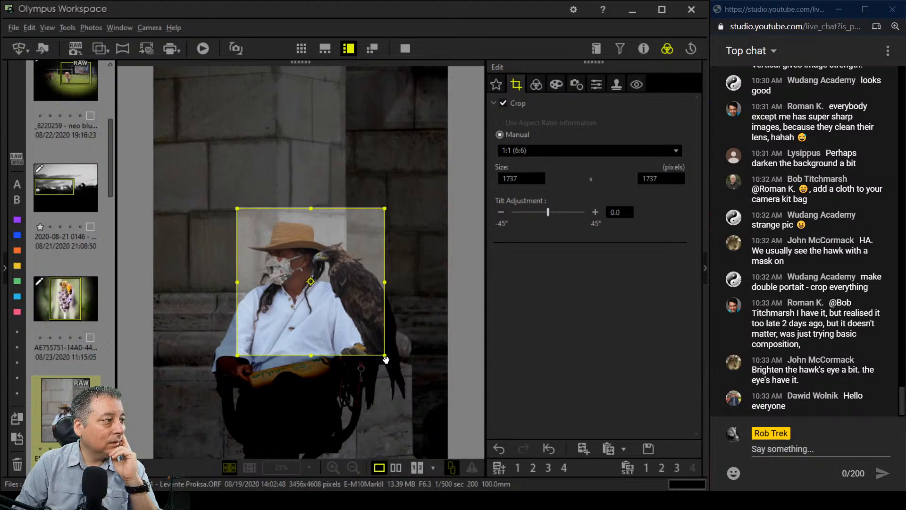
left_click(533, 87)
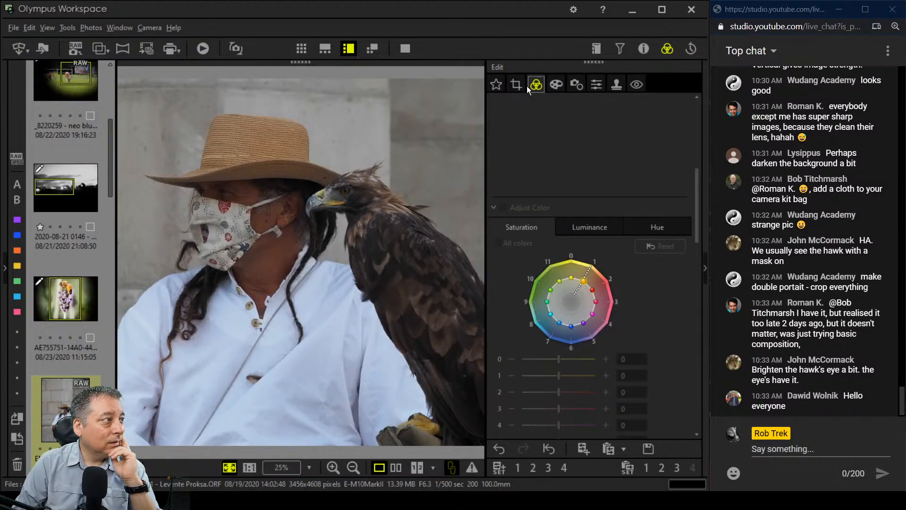
left_click(521, 86)
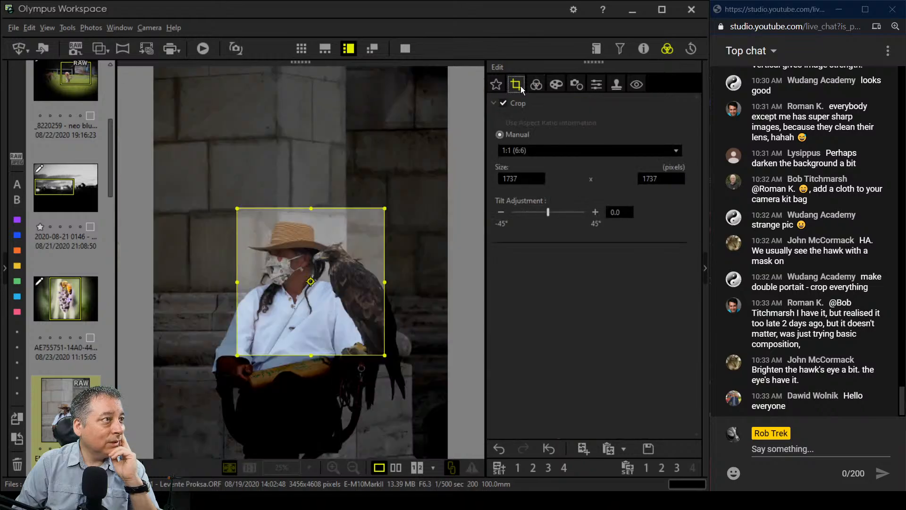
Try a landscape crop at the saved 3.0:4.0 ratio, sized 2228 x 1670 pixels around the man and the hawk, and preview it
left_click(539, 152)
left_click(535, 176)
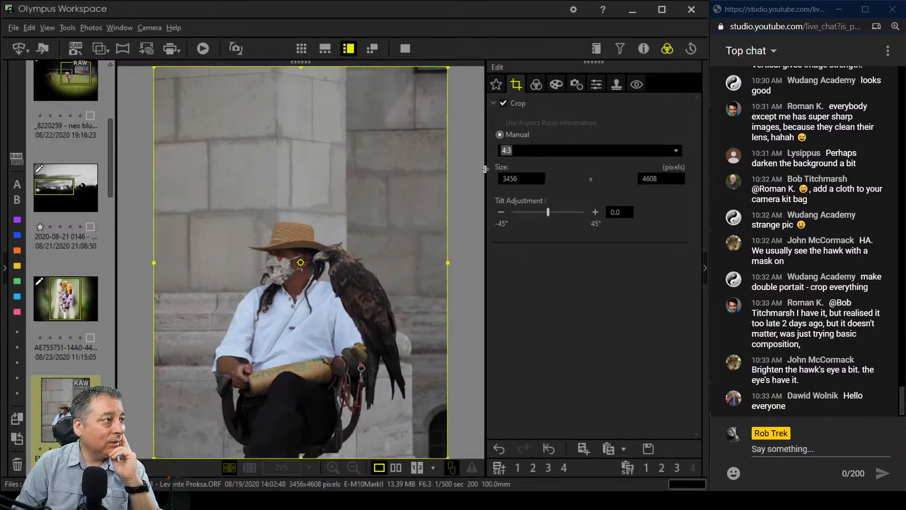
left_click(548, 155)
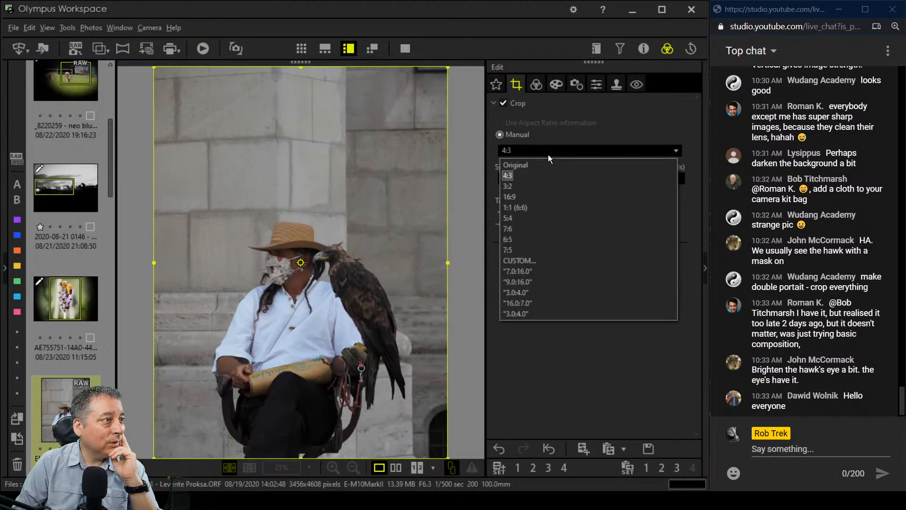
left_click(529, 292)
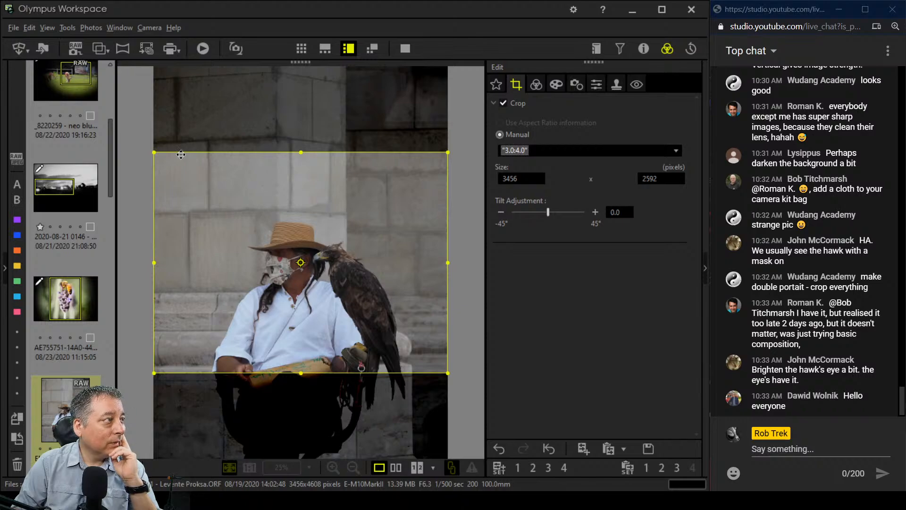
left_click_drag(221, 258, 259, 286)
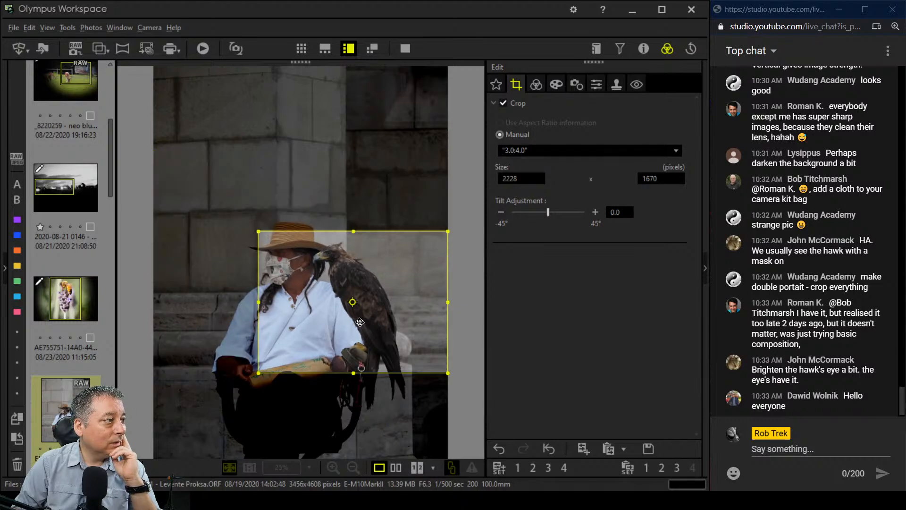
left_click_drag(361, 324, 330, 289)
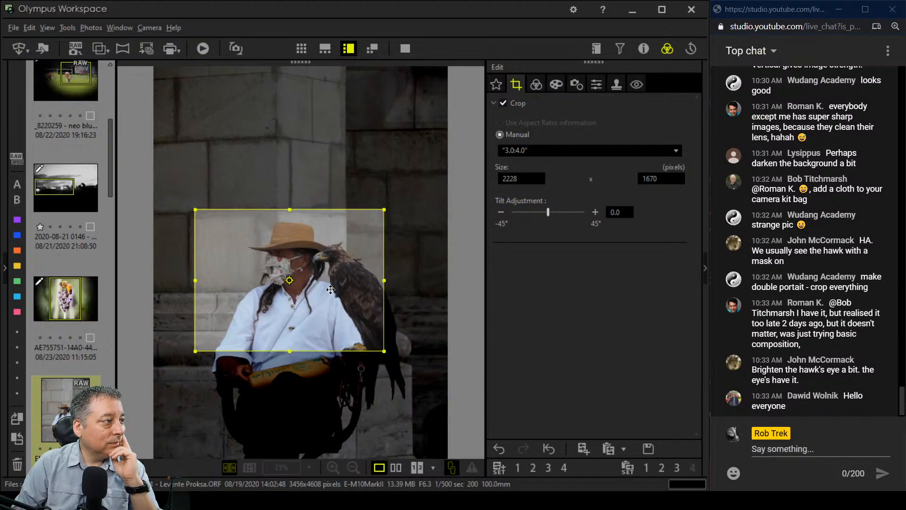
left_click(539, 91)
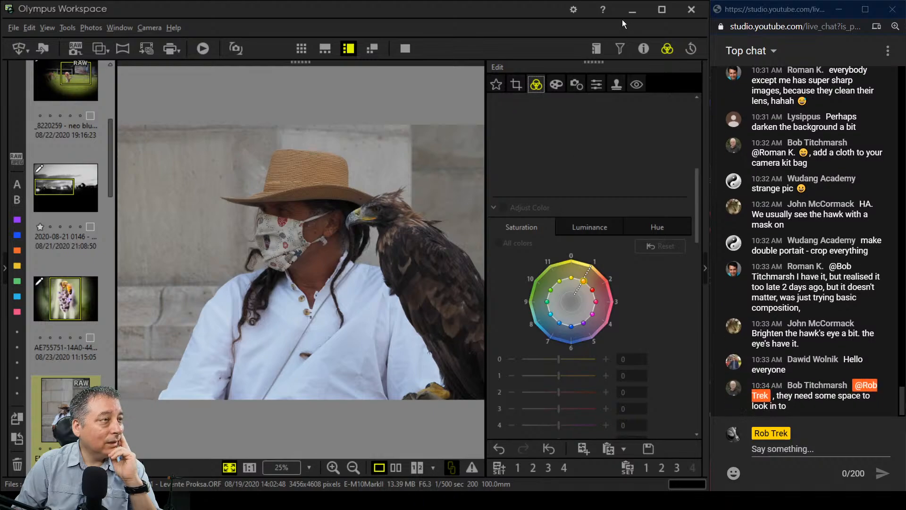
Shift the landscape crop towards the side the man faces, shrink it to 2138 x 1602 pixels, and preview the result
left_click(517, 86)
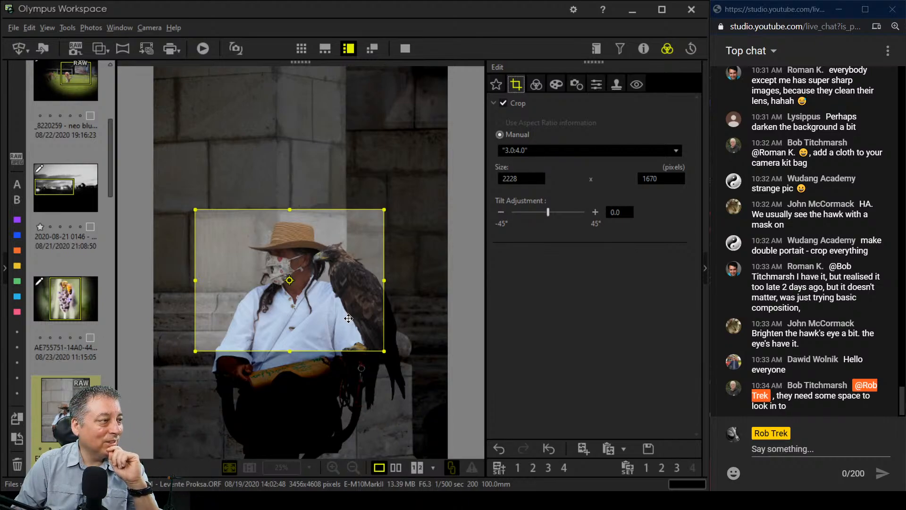
left_click_drag(348, 318, 341, 318)
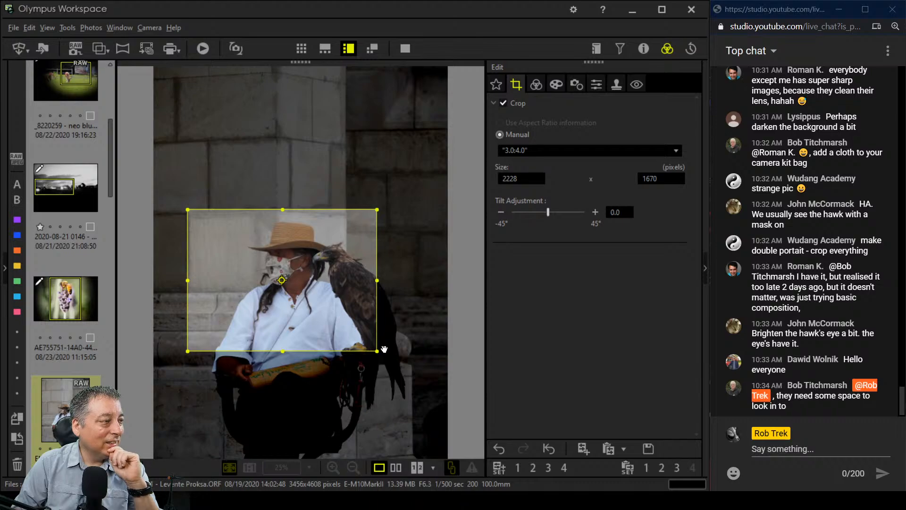
left_click_drag(376, 351, 369, 345)
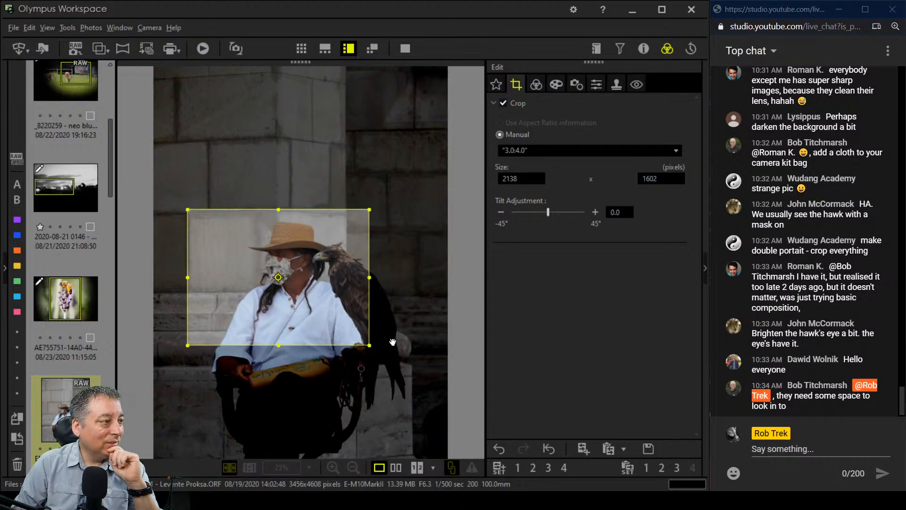
left_click(536, 85)
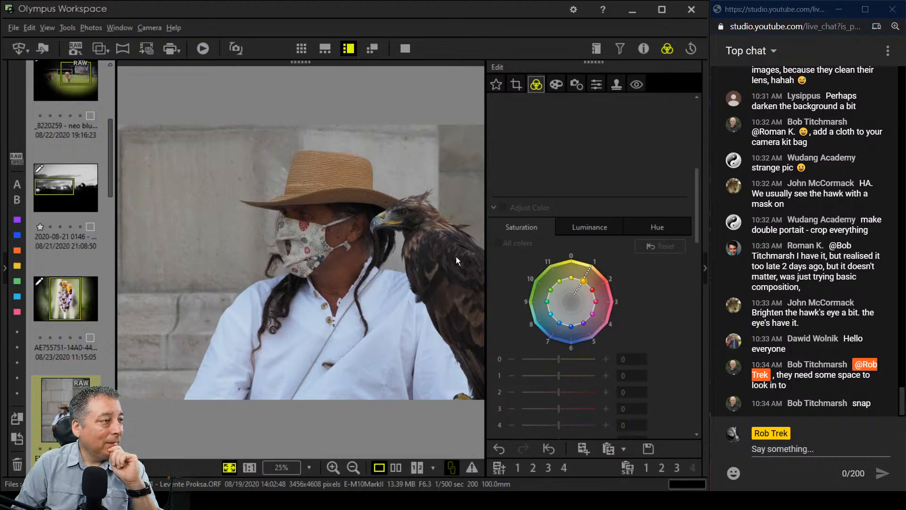
Try the preset 3:2 aspect ratio on the hawk photo's crop
left_click(516, 85)
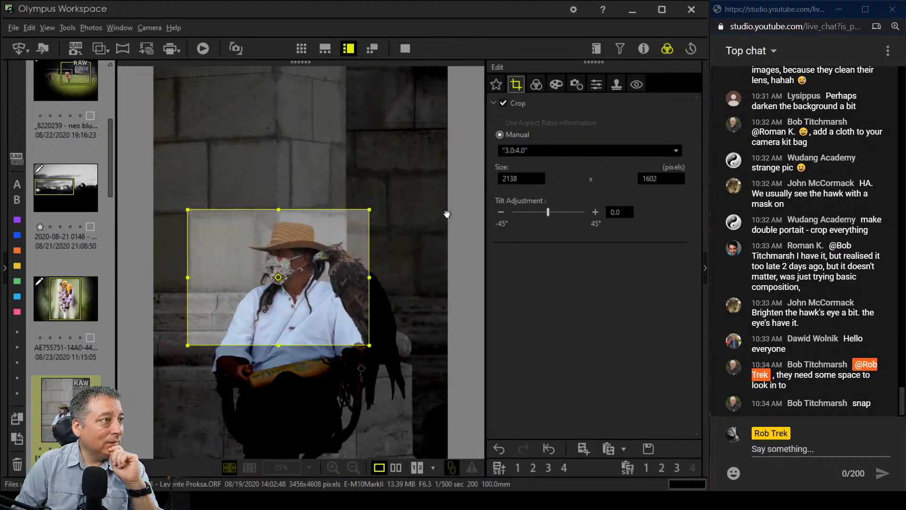
left_click(512, 150)
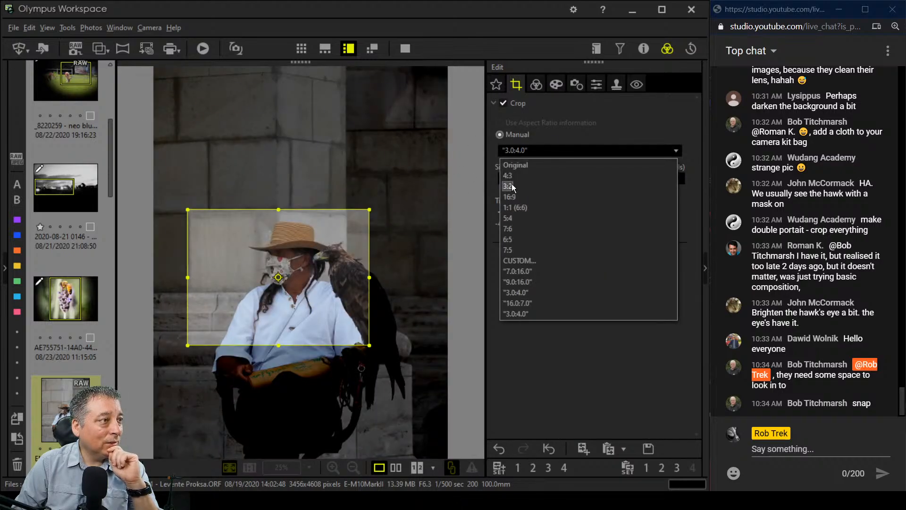
left_click(512, 185)
left_click(521, 151)
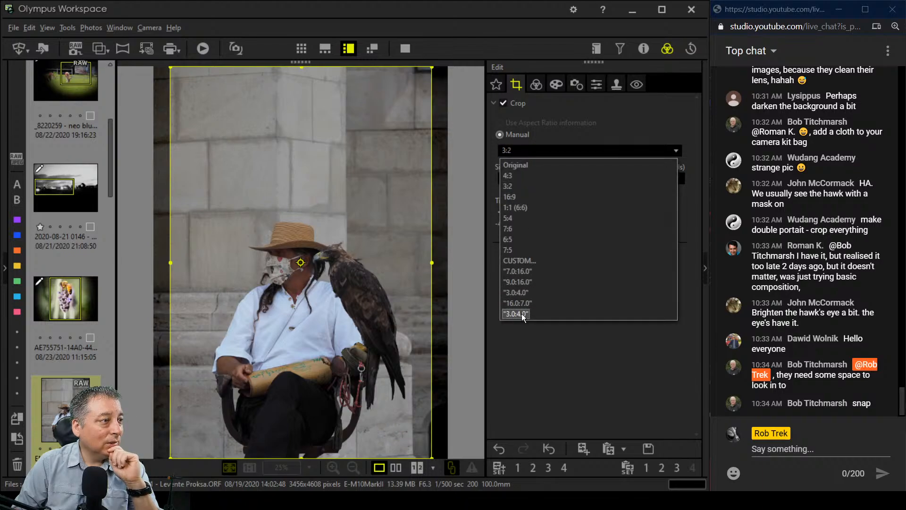
left_click(551, 350)
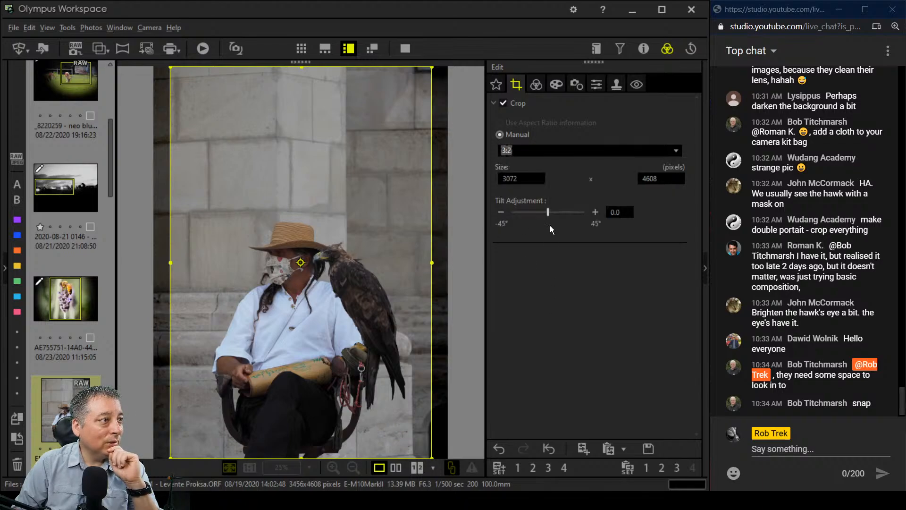
Set a custom crop aspect ratio of 2 to 3 for the hawk photo
left_click(543, 155)
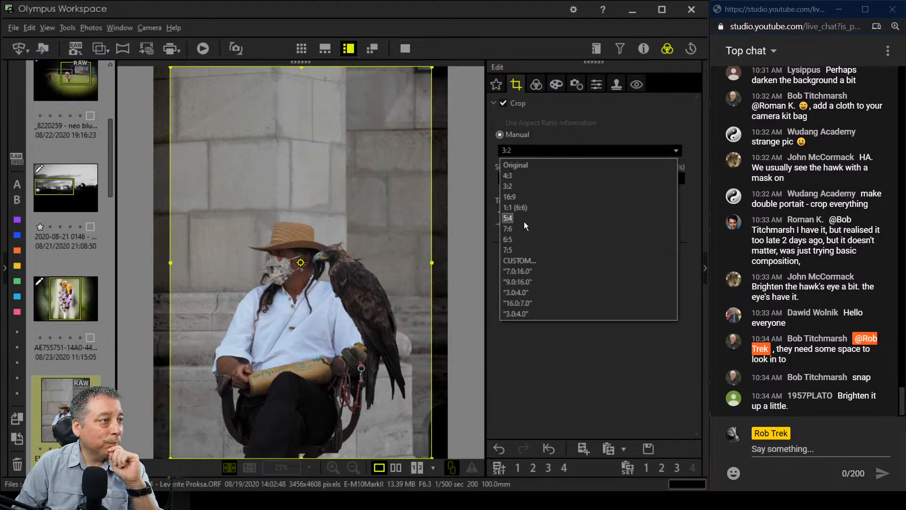
left_click(530, 260)
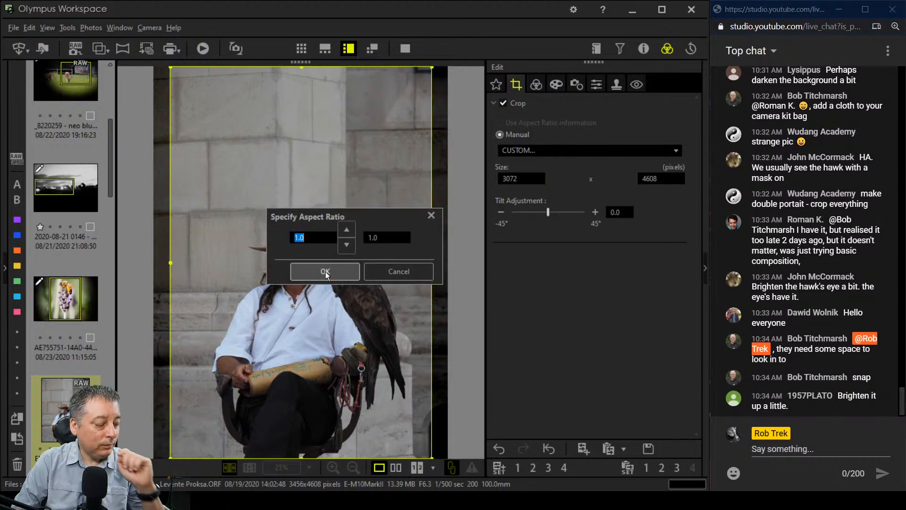
type("2")
key("Tab")
type("3")
left_click(326, 272)
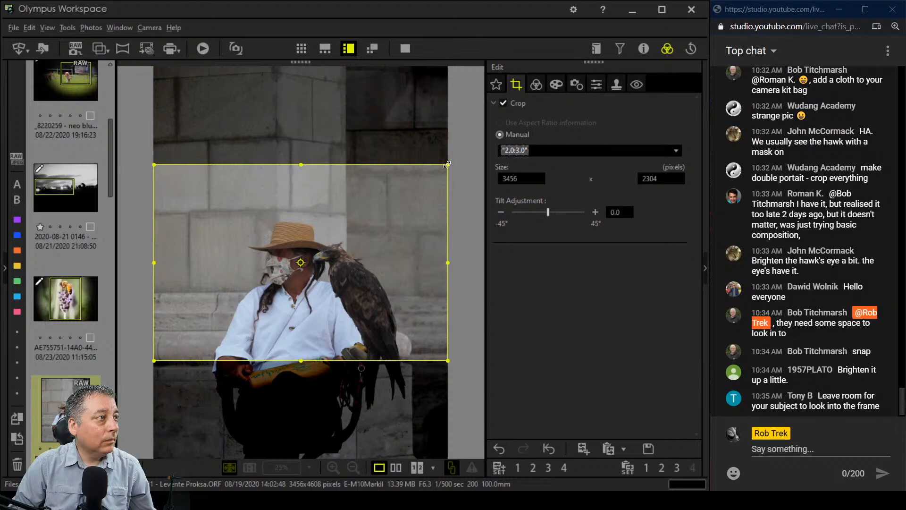
Resize the crop to 2426 x 1616 pixels, place it around the man's upper body and the hawk, and preview it
left_click_drag(447, 165, 365, 220)
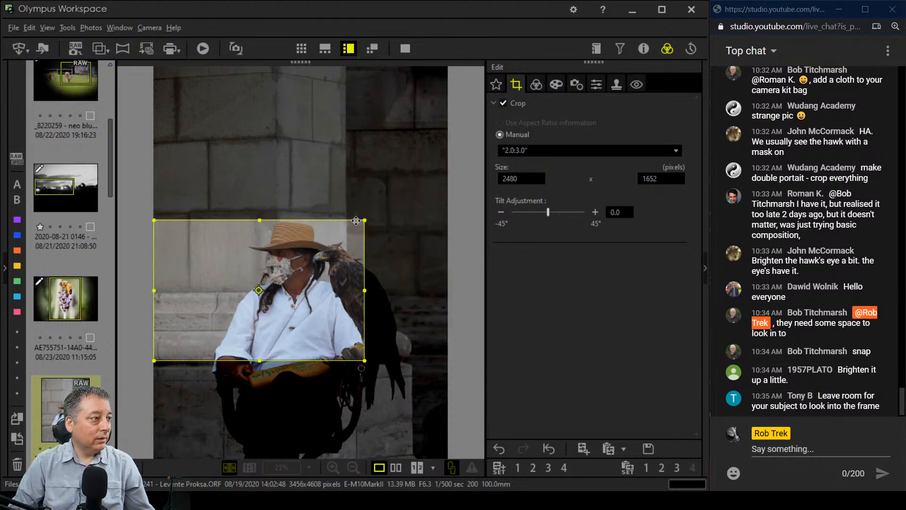
left_click_drag(329, 318, 345, 306)
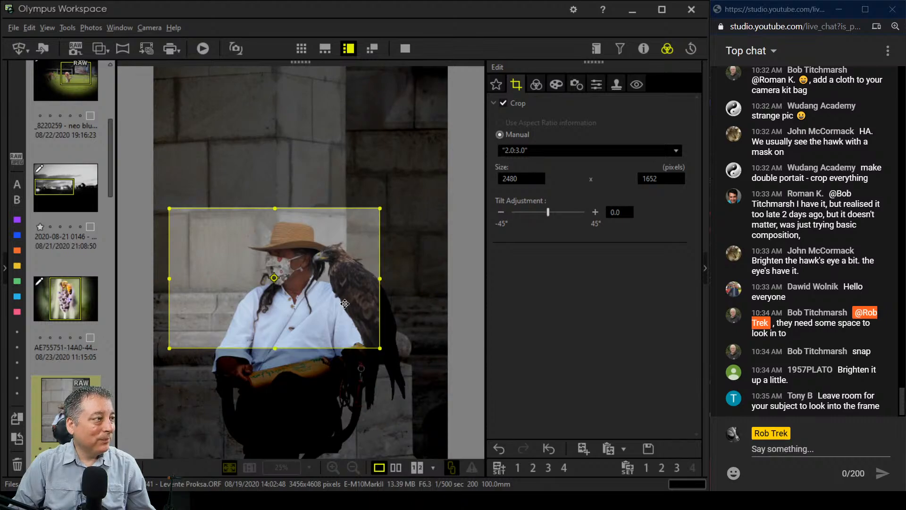
left_click_drag(381, 208, 376, 211)
left_click_drag(335, 269, 341, 263)
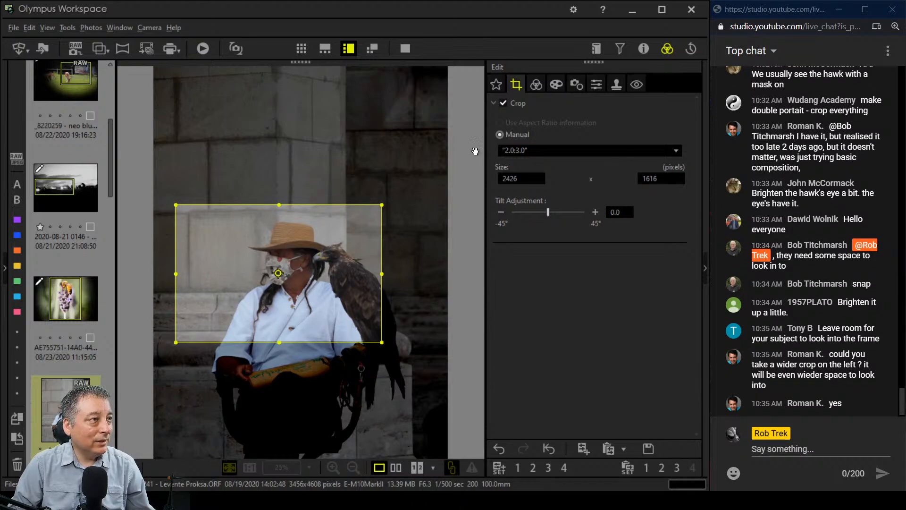
left_click(538, 86)
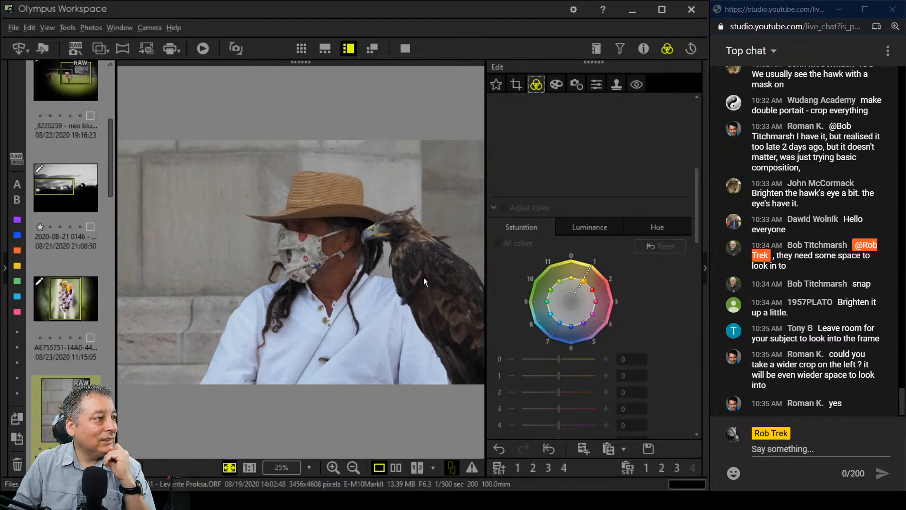
Try the Pop Art filter on the cropped photo, inspect the hawk's head up close, and set the art filter back to No Filter
left_click(556, 85)
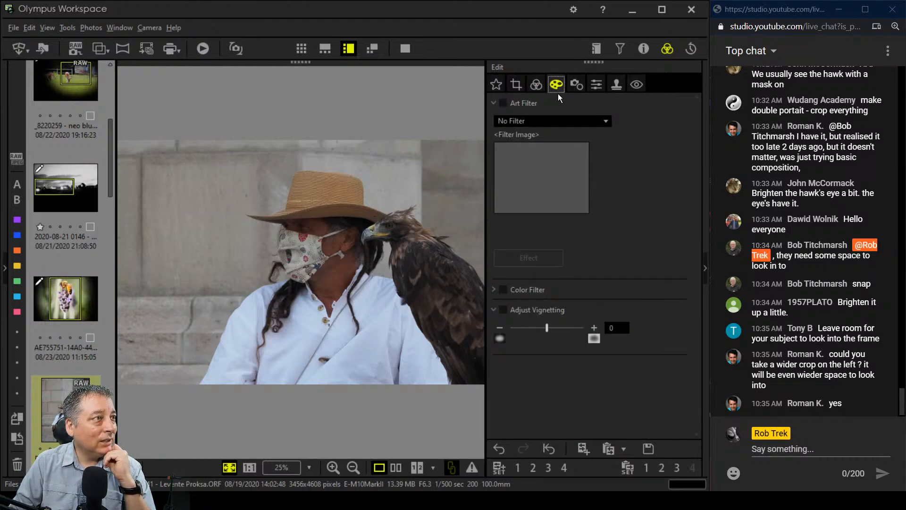
left_click(557, 121)
left_click(552, 149)
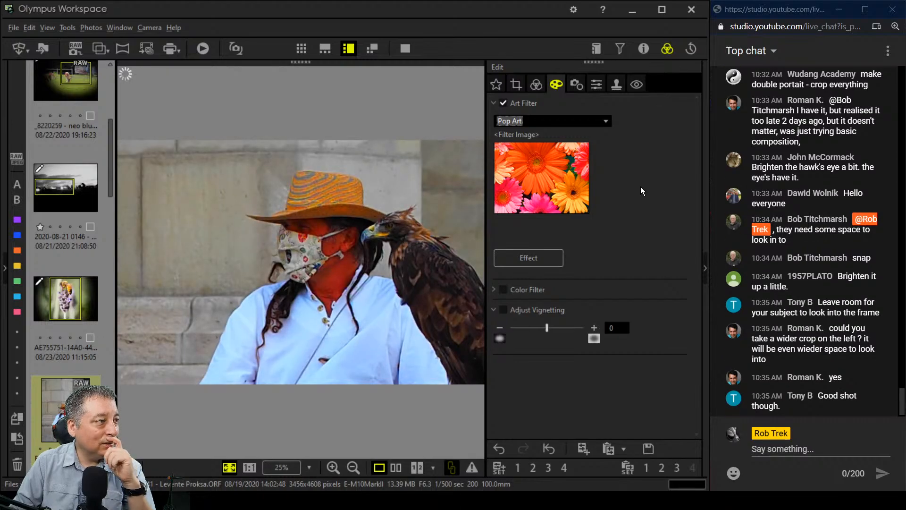
left_click(401, 220)
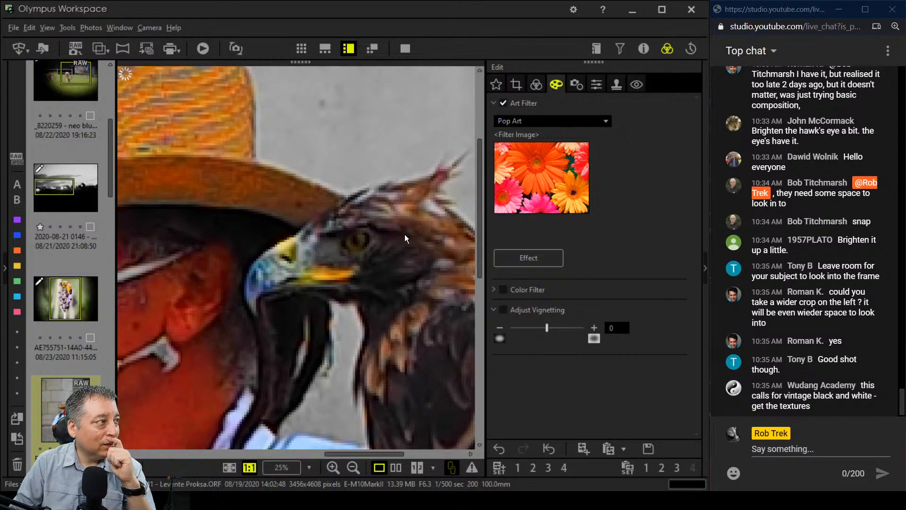
left_click(404, 234)
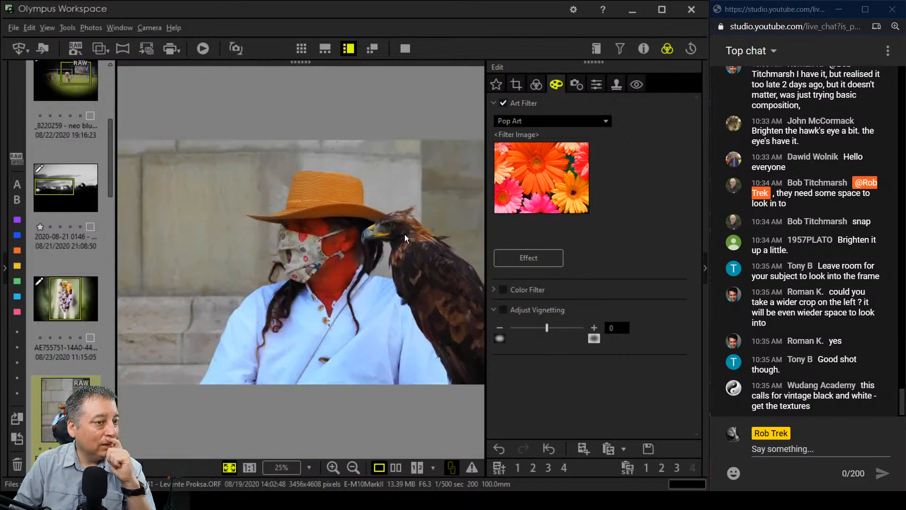
left_click(522, 121)
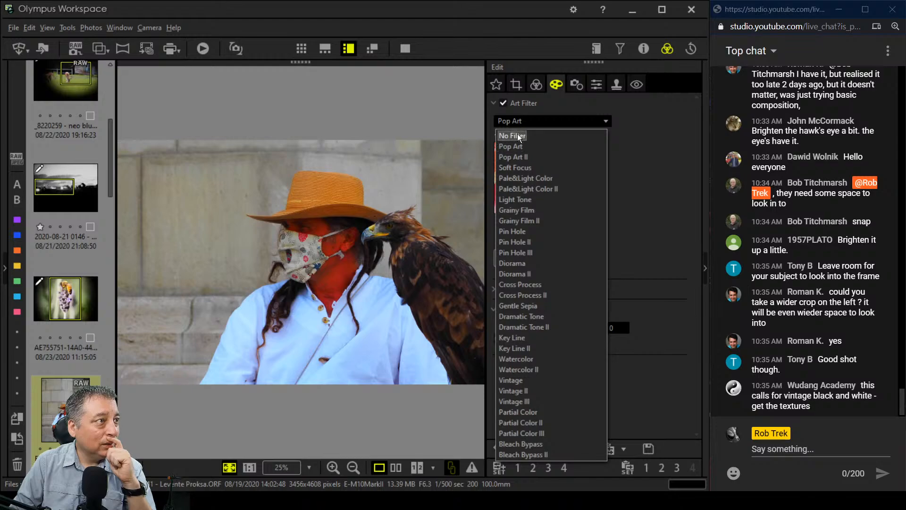
left_click(520, 129)
Set the hawk photo's picture mode to Monotone
left_click(537, 85)
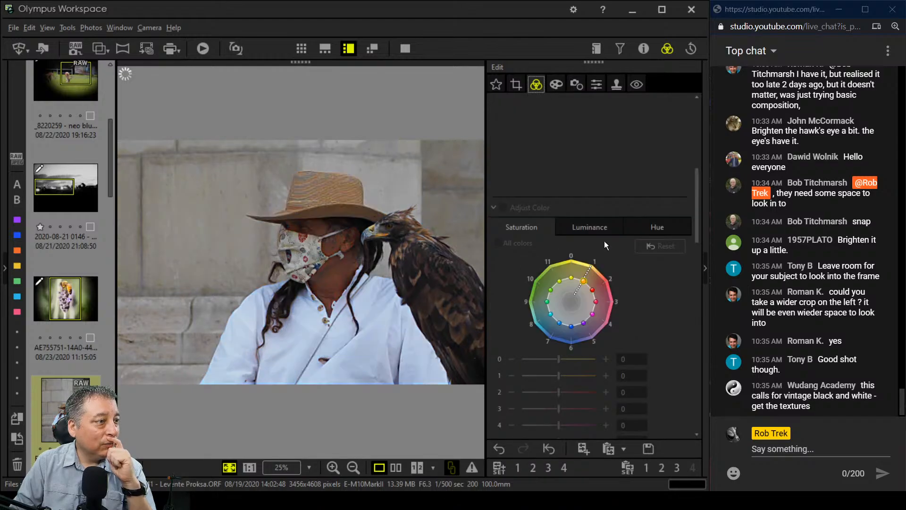
scroll(626, 315, "down", 10)
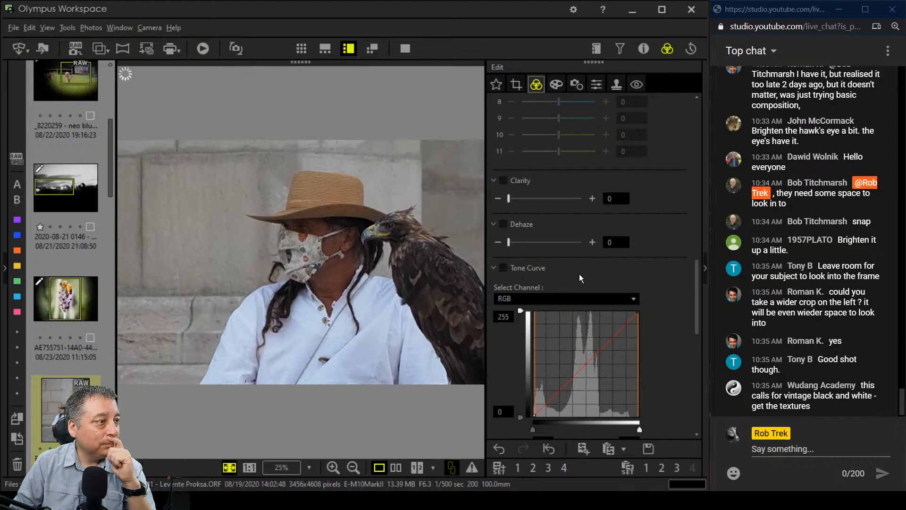
scroll(579, 273, "up", 3)
scroll(575, 270, "up", 10)
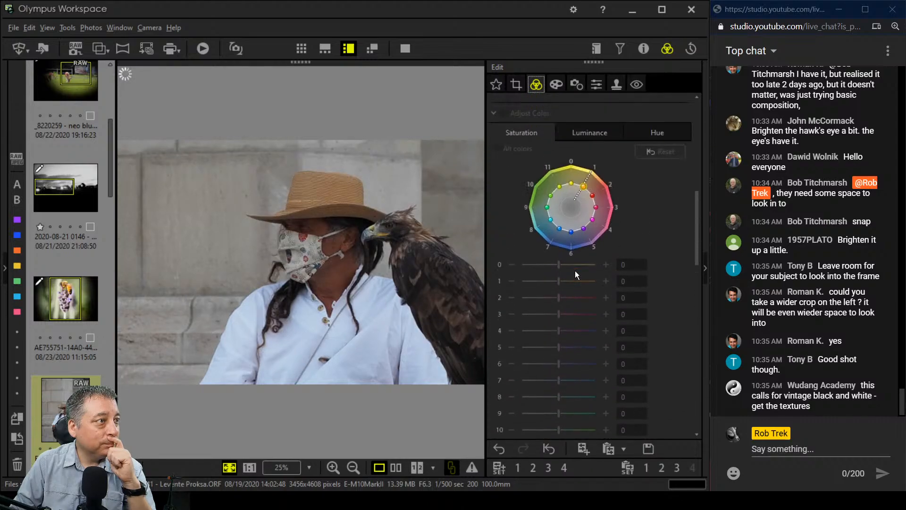
left_click(567, 239)
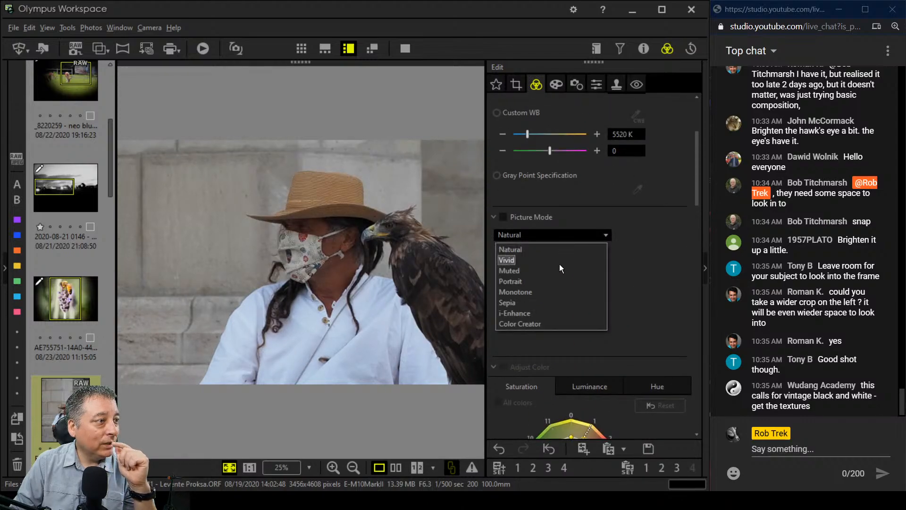
left_click(555, 291)
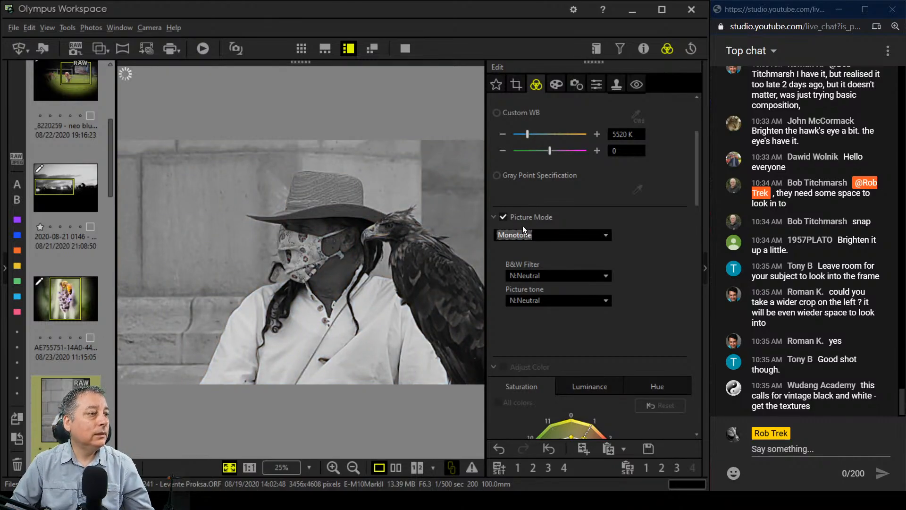
Apply the Red black-and-white filter to the monotone hawk photo
scroll(616, 300, "down", 3)
left_click(597, 208)
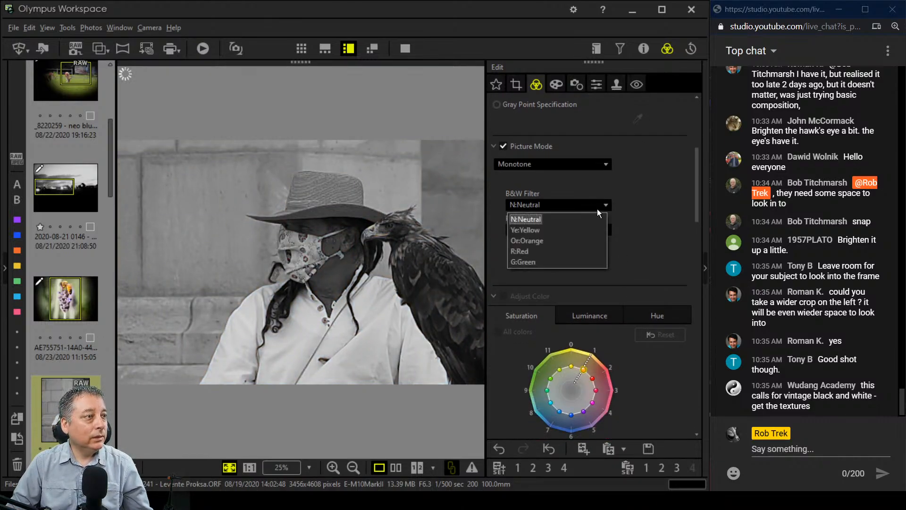
left_click(571, 254)
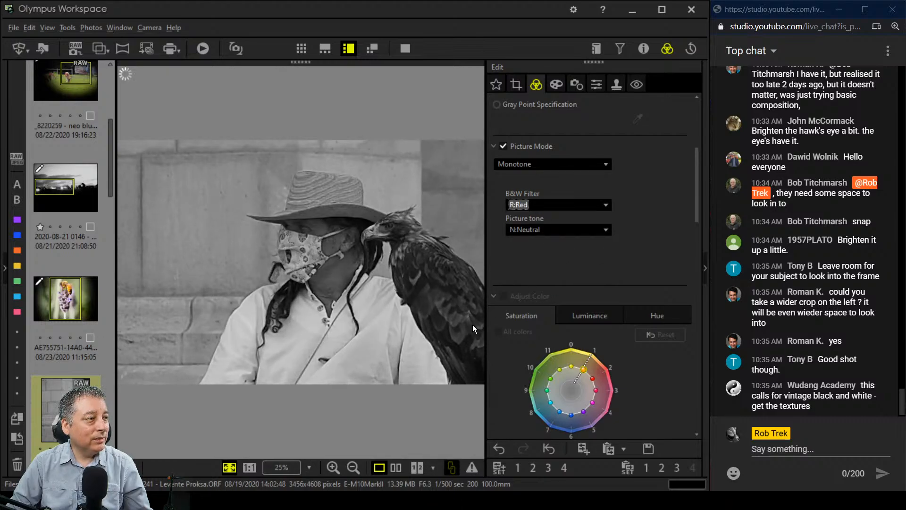
Raise the hawk photo's Dehaze to 100 and its Clarity to 29
scroll(675, 281, "down", 3)
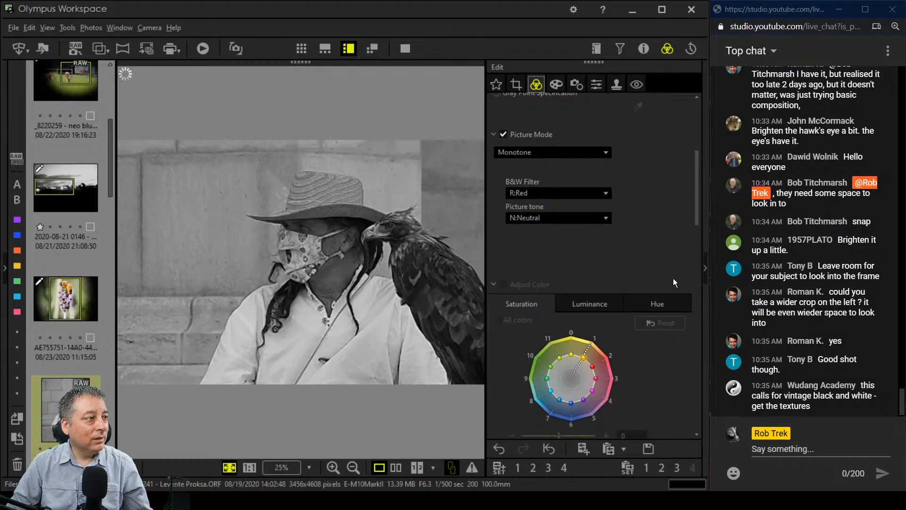
scroll(673, 279, "down", 5)
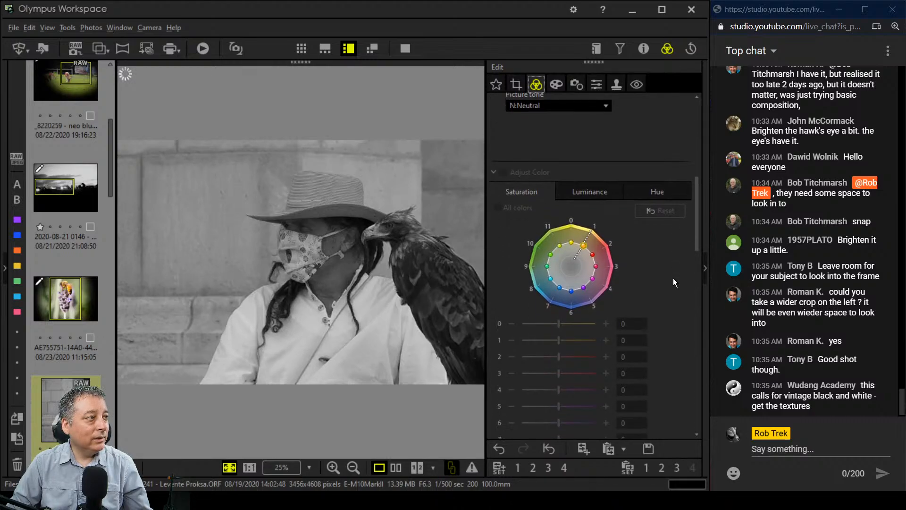
scroll(673, 278, "down", 9)
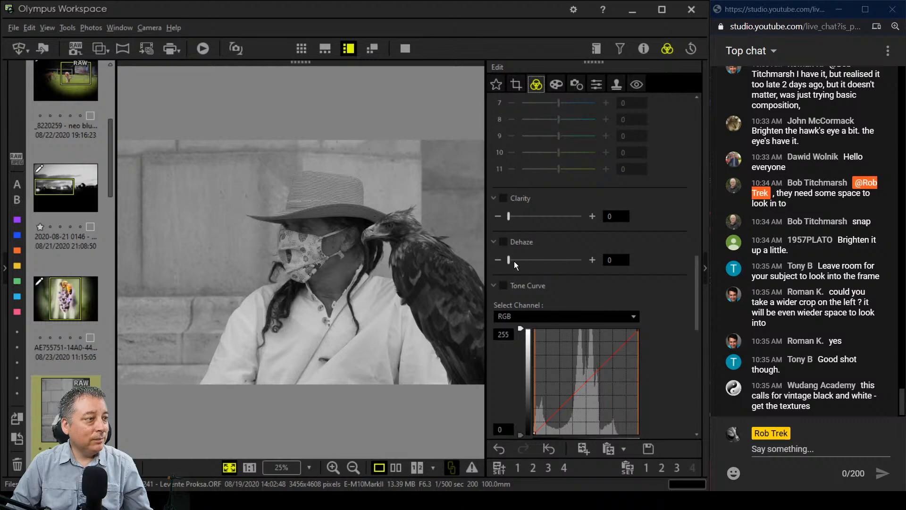
left_click_drag(511, 262, 558, 265)
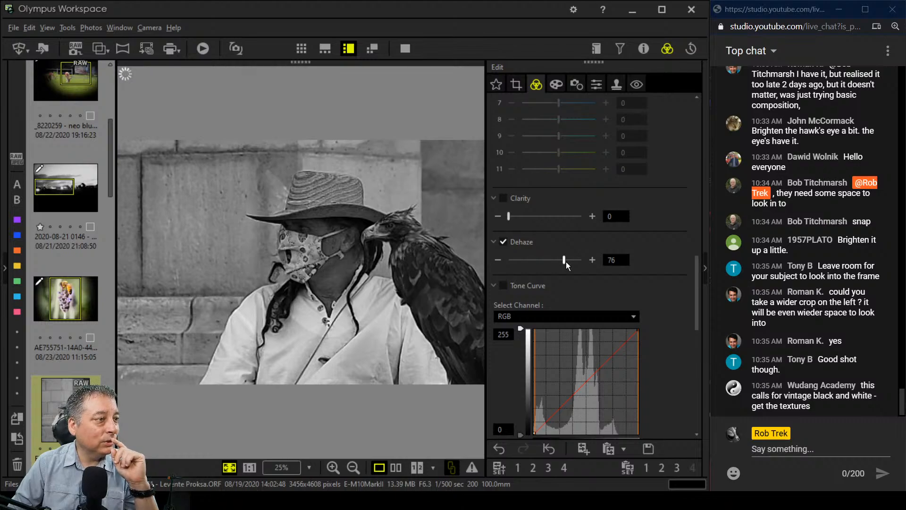
left_click_drag(566, 261, 584, 262)
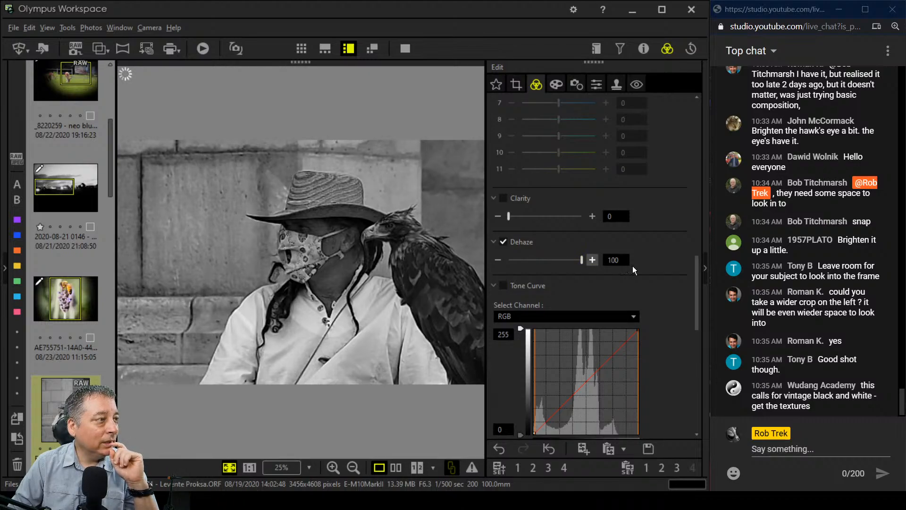
left_click_drag(509, 215, 528, 217)
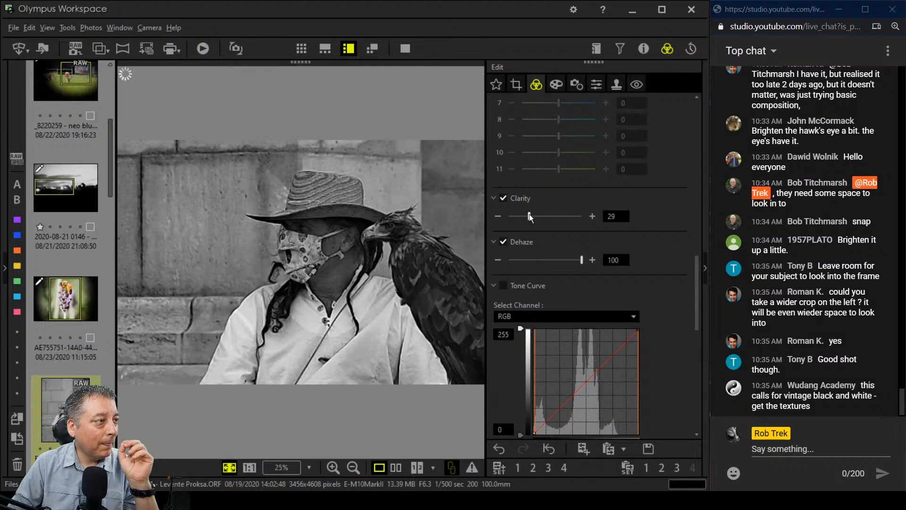
Add control points to the RGB tone curve, lifting the midtones and lower tones slightly while anchoring the deepest shadows near the diagonal
scroll(678, 323, "down", 5)
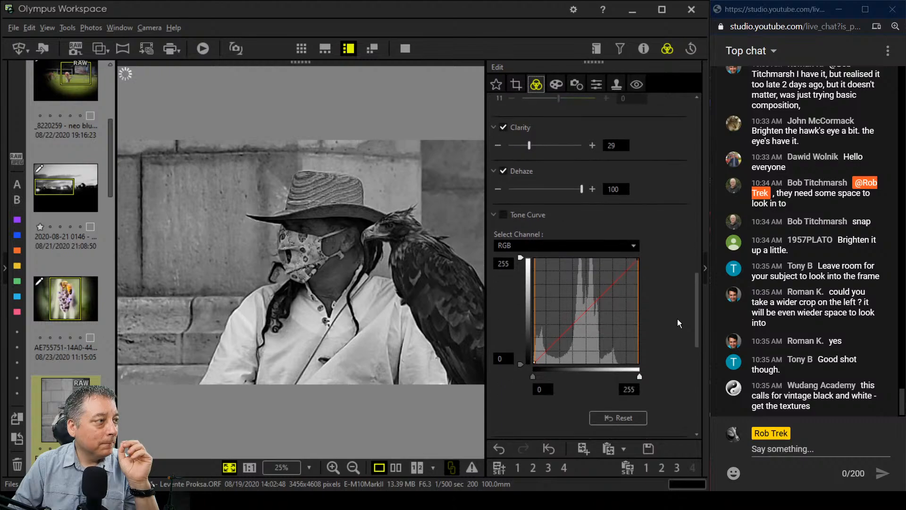
scroll(678, 321, "down", 3)
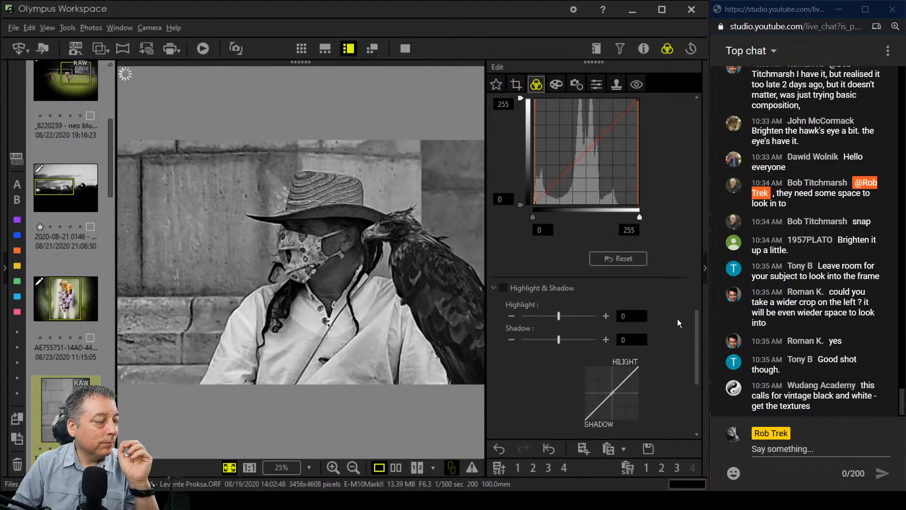
scroll(678, 319, "down", 5)
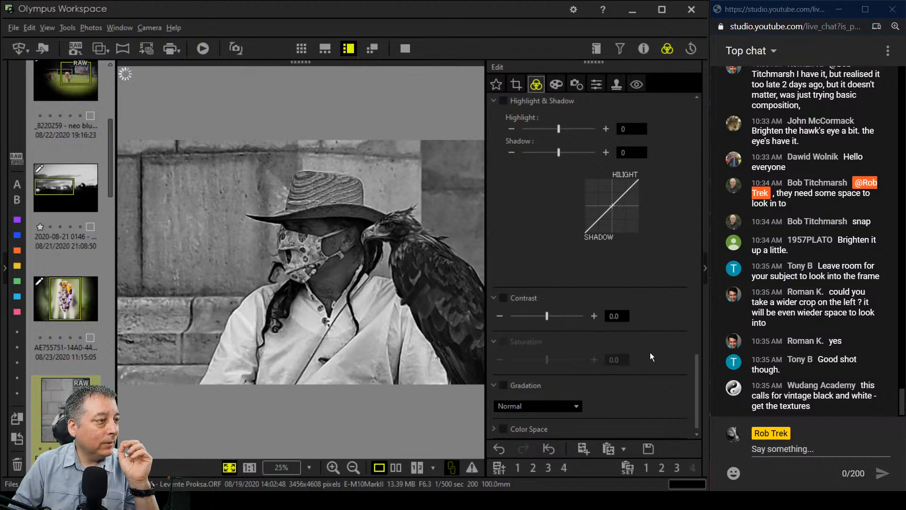
scroll(650, 353, "up", 10)
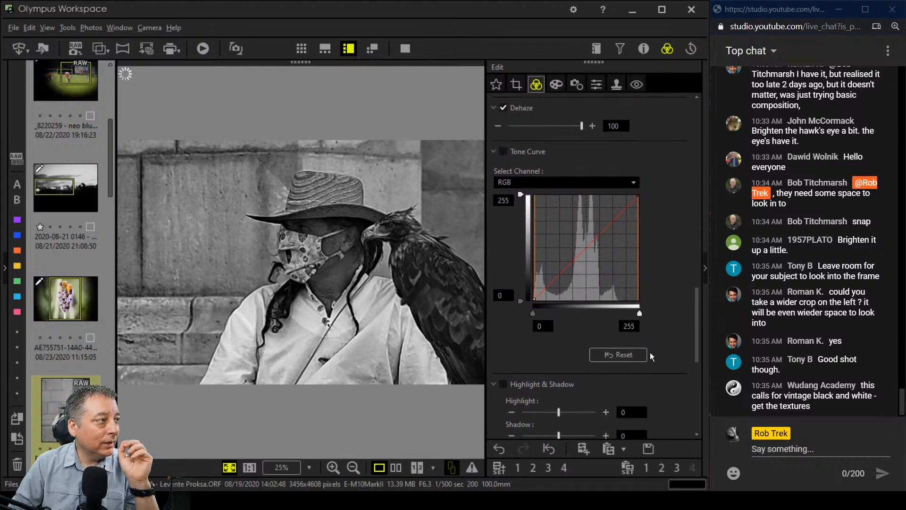
scroll(650, 352, "up", 4)
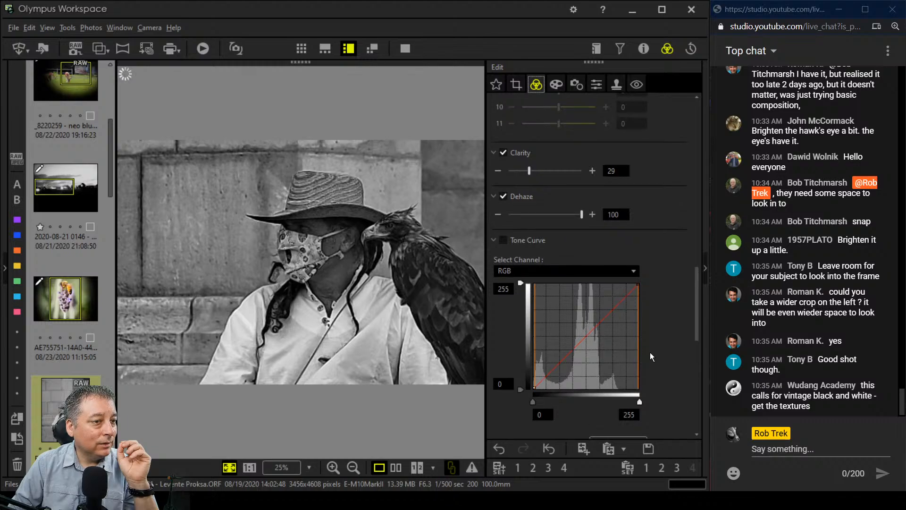
scroll(650, 352, "down", 3)
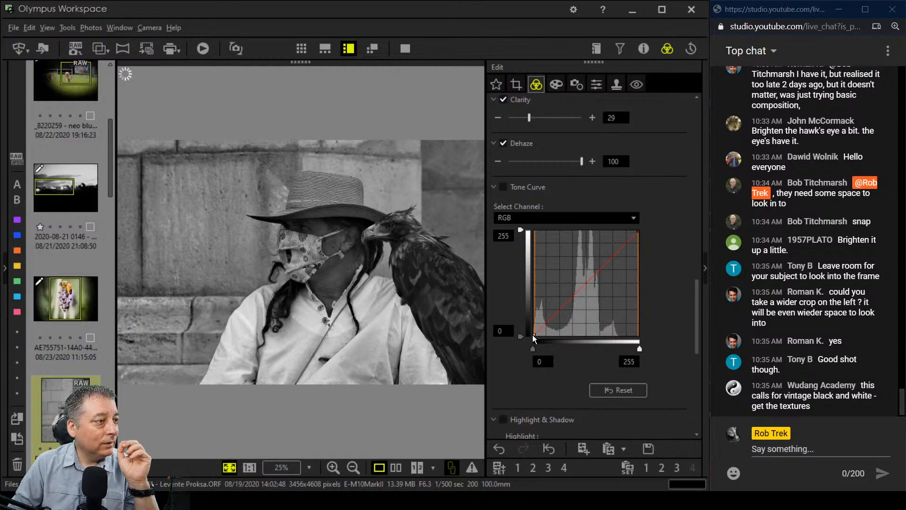
left_click(574, 293)
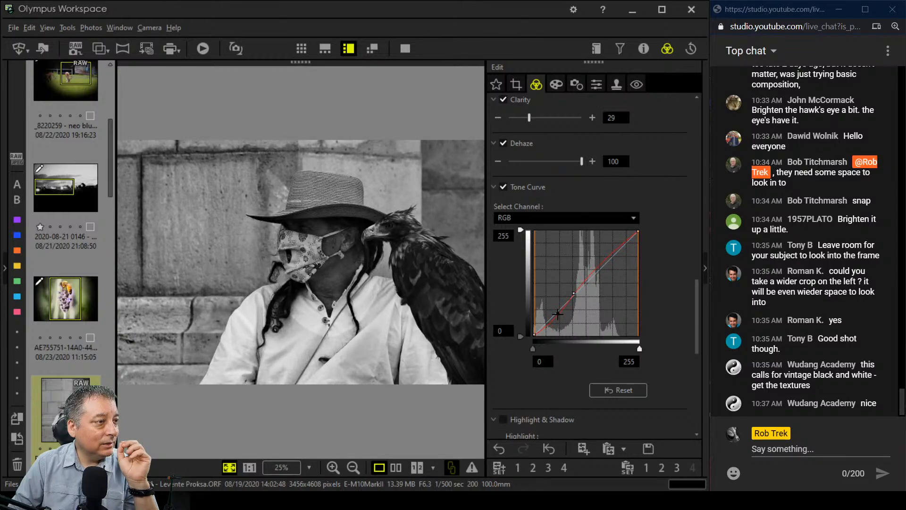
left_click(558, 314)
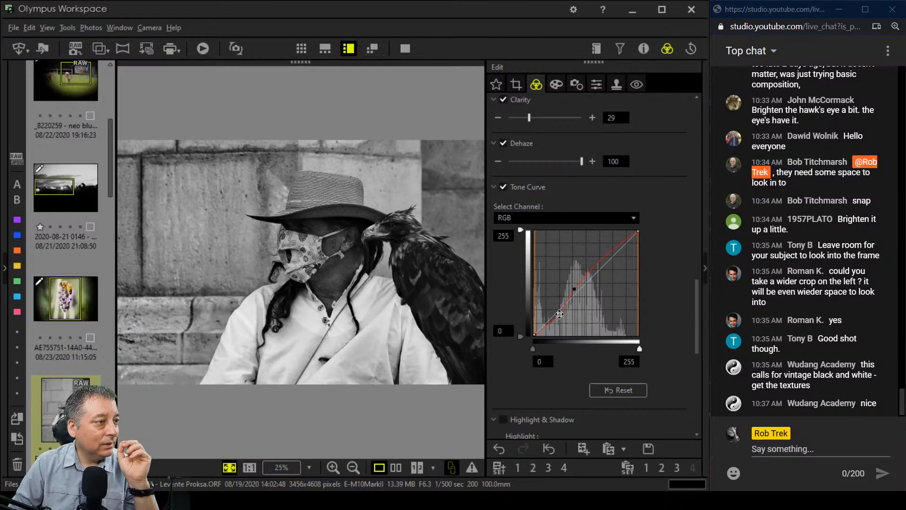
left_click_drag(558, 318, 555, 317)
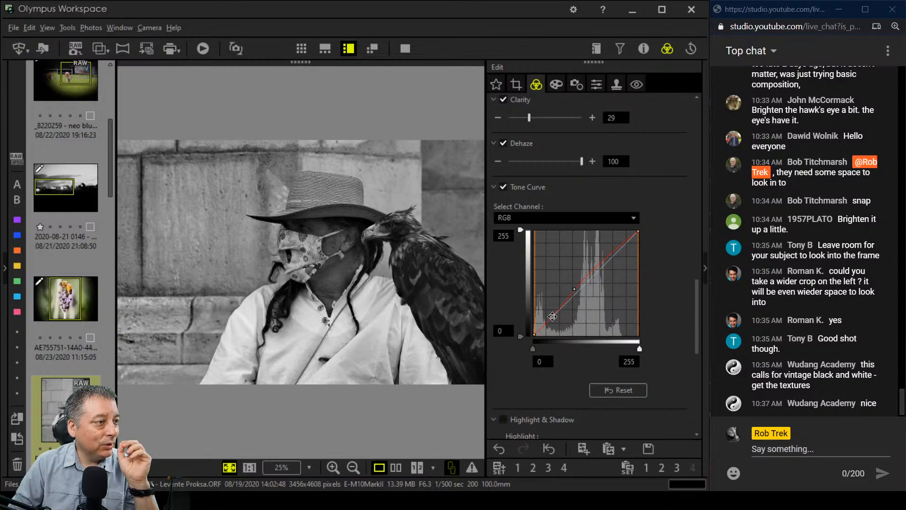
left_click(542, 326)
left_click_drag(552, 317, 544, 328)
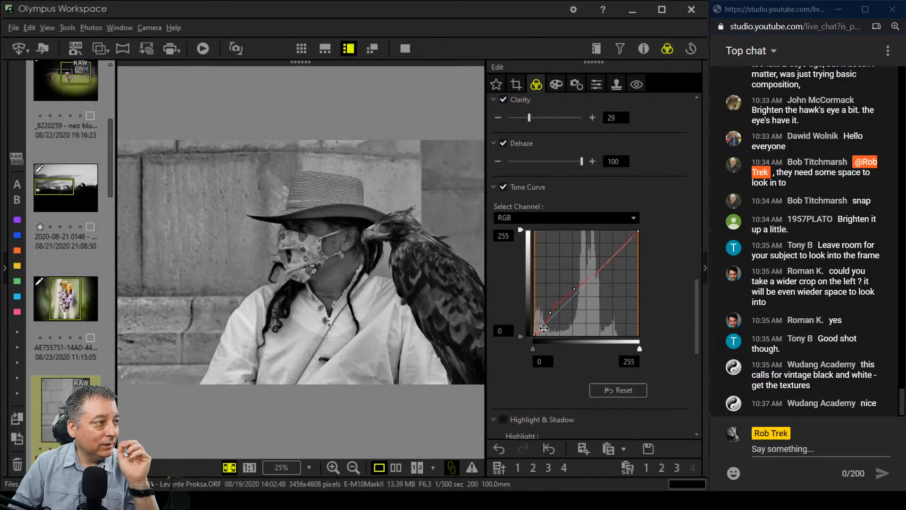
Move the tone curve's midtone point down towards the shadows and add a slightly raised point in the highlights
left_click_drag(574, 289, 570, 281)
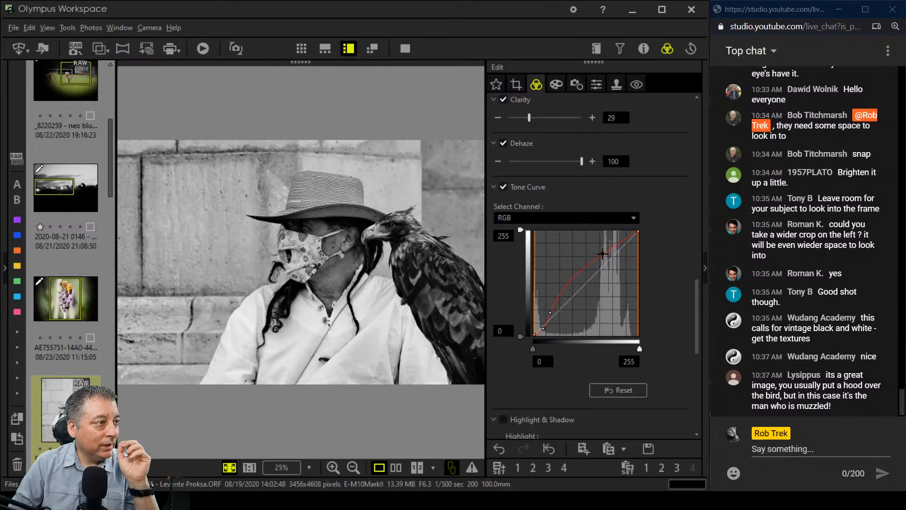
left_click_drag(599, 251, 563, 297)
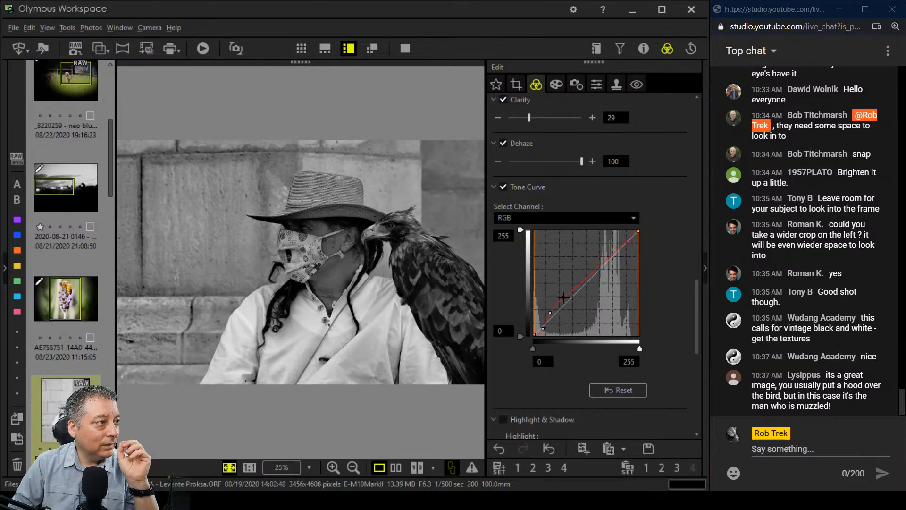
left_click_drag(620, 249, 620, 243)
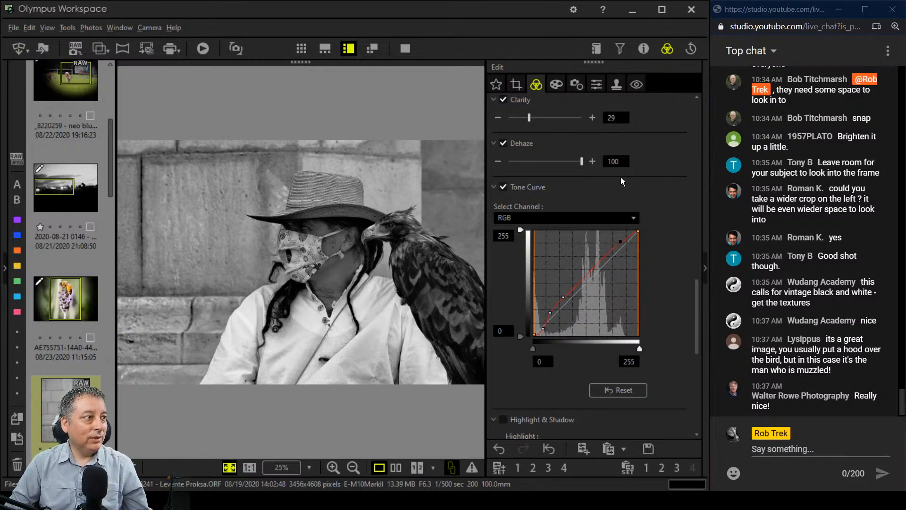
Darken the hawk photo's edges by setting the vignetting adjustment to -12
left_click(578, 86)
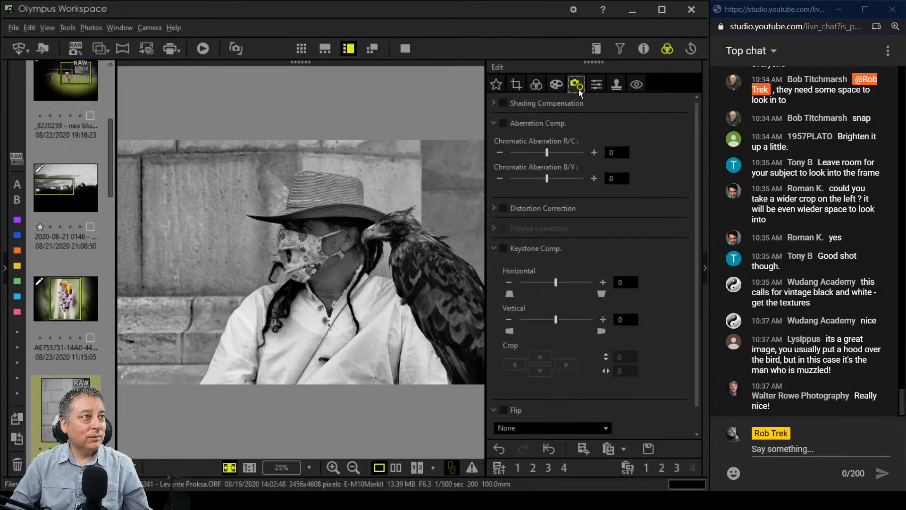
left_click(551, 87)
left_click_drag(547, 328, 532, 328)
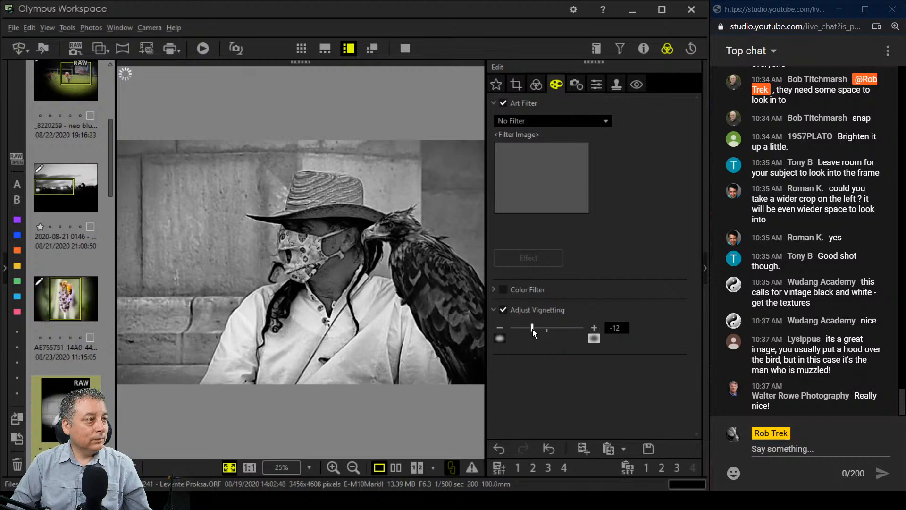
Compare the edited black-and-white hawk photo side by side with the original in full screen
left_click(535, 85)
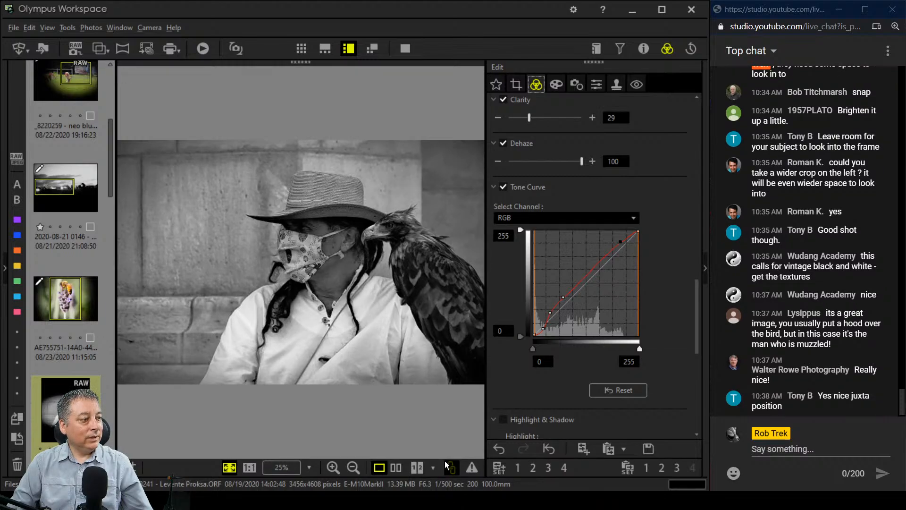
left_click(401, 472)
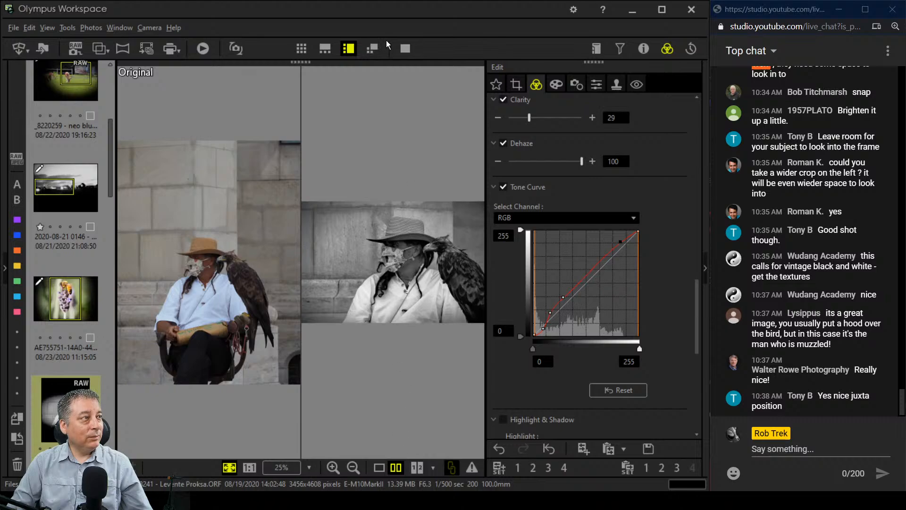
left_click(406, 49)
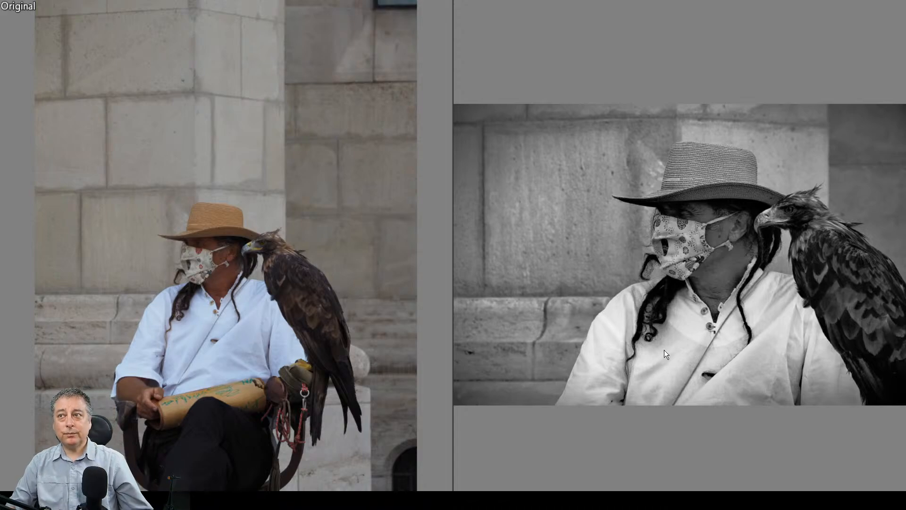
key("Escape")
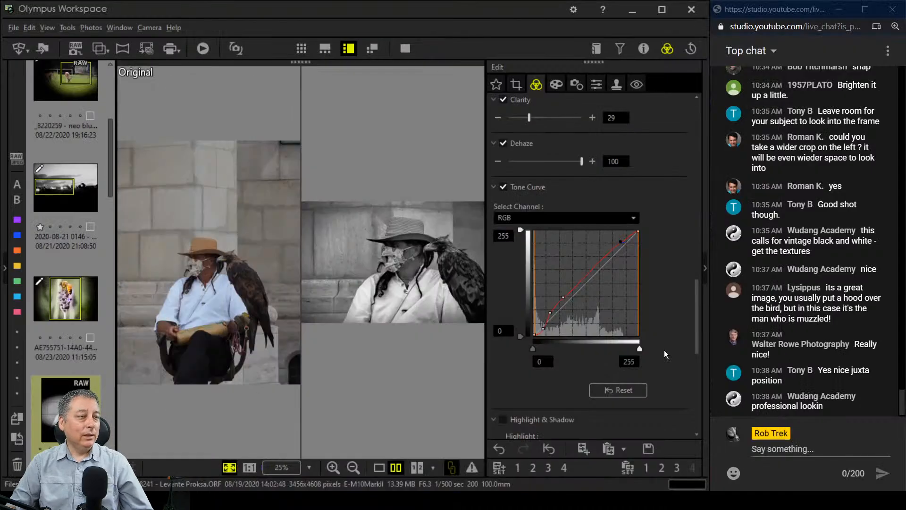
Return to the single-image view and examine the edited hawk photo alone in full screen
left_click(379, 467)
left_click(402, 49)
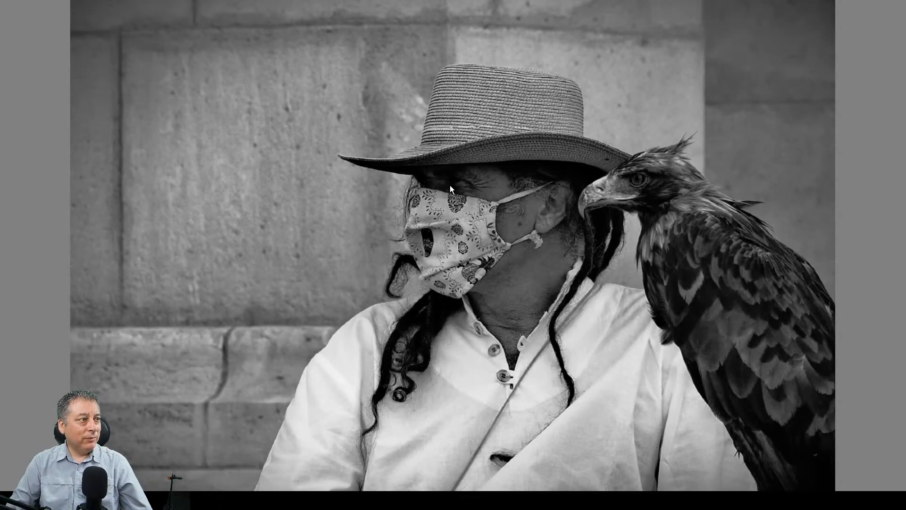
key("Escape")
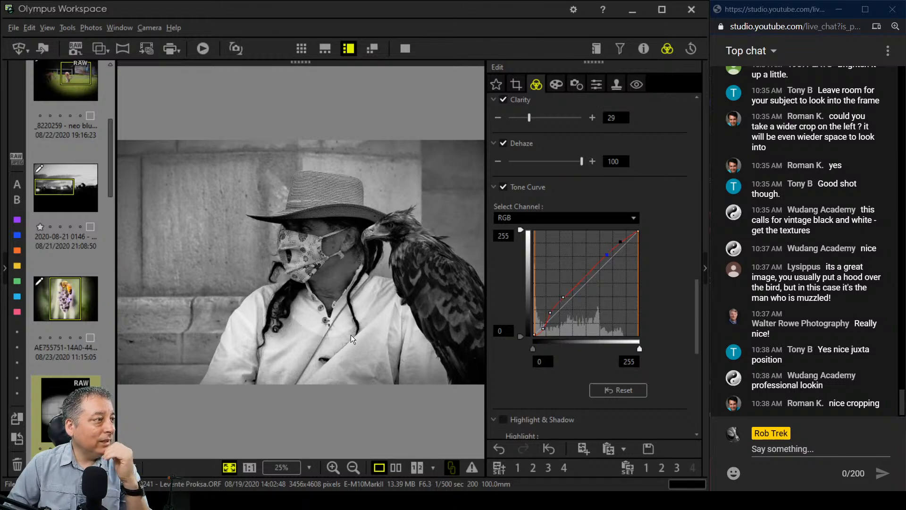
scroll(66, 236, "down", 3)
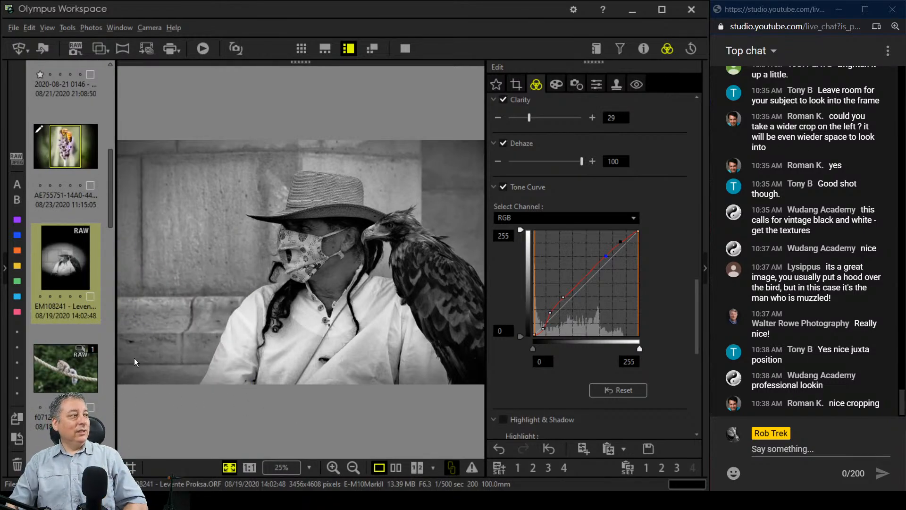
Open the photo of the squirrel on the rope and examine its face at 1:1 magnification
left_click(63, 365)
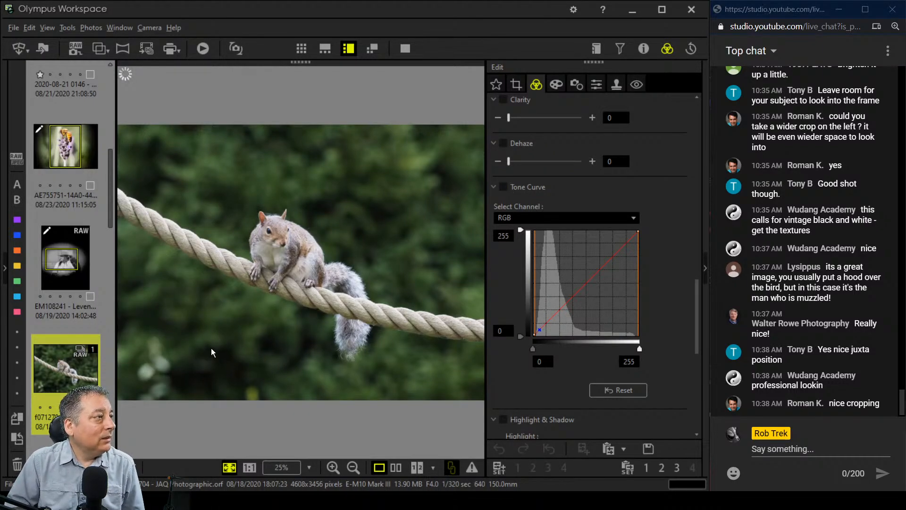
left_click(280, 236)
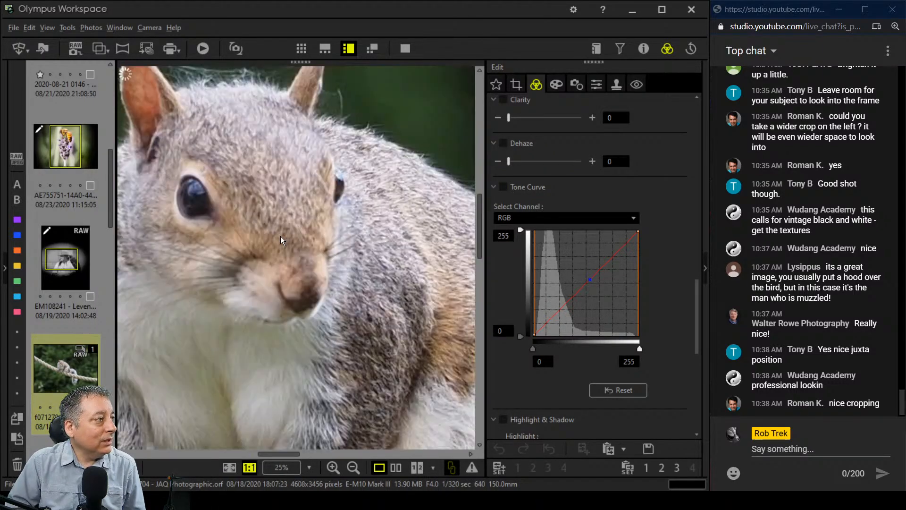
left_click_drag(271, 226, 322, 257)
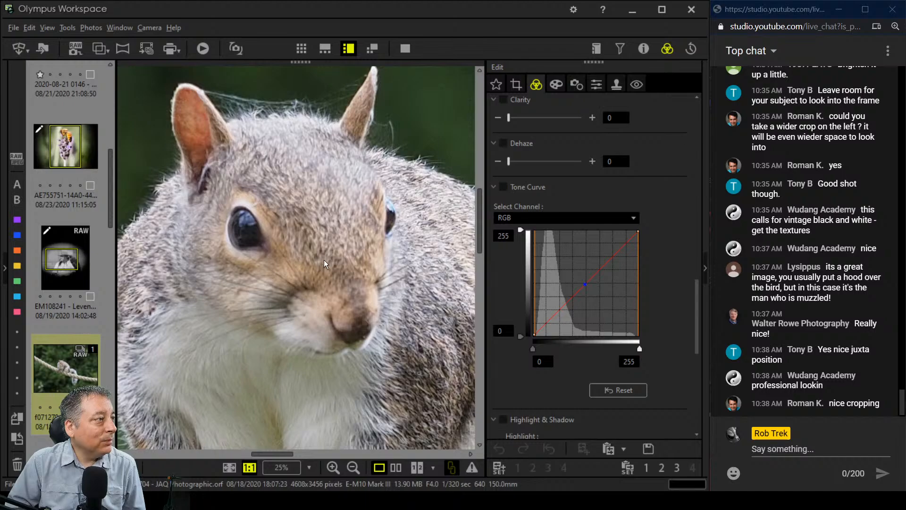
left_click_drag(347, 295, 327, 268)
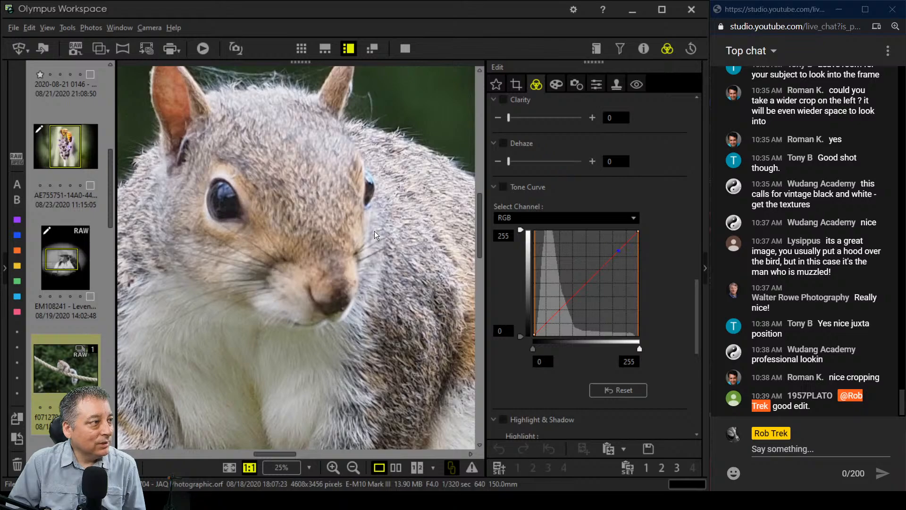
left_click(389, 339)
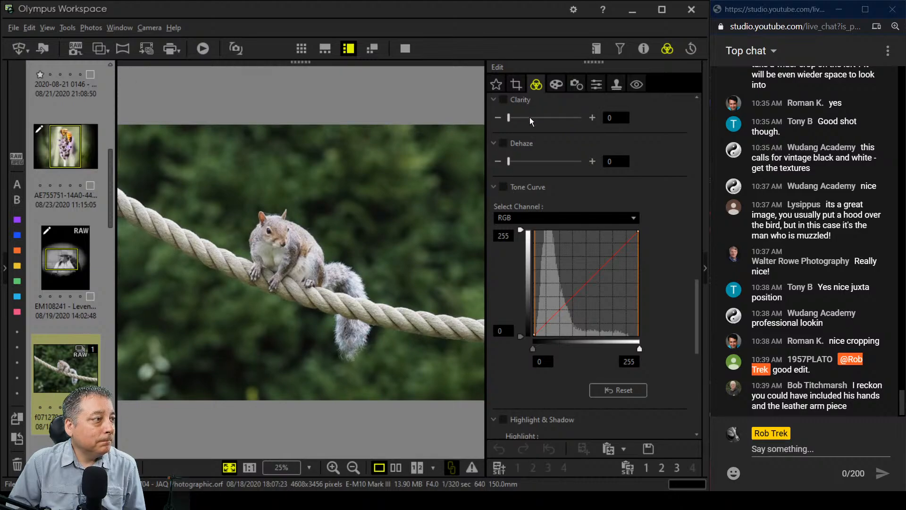
Crop the squirrel photo to the custom 2.0:3.0 portrait ratio at 2304 x 3456 pixels
left_click(523, 88)
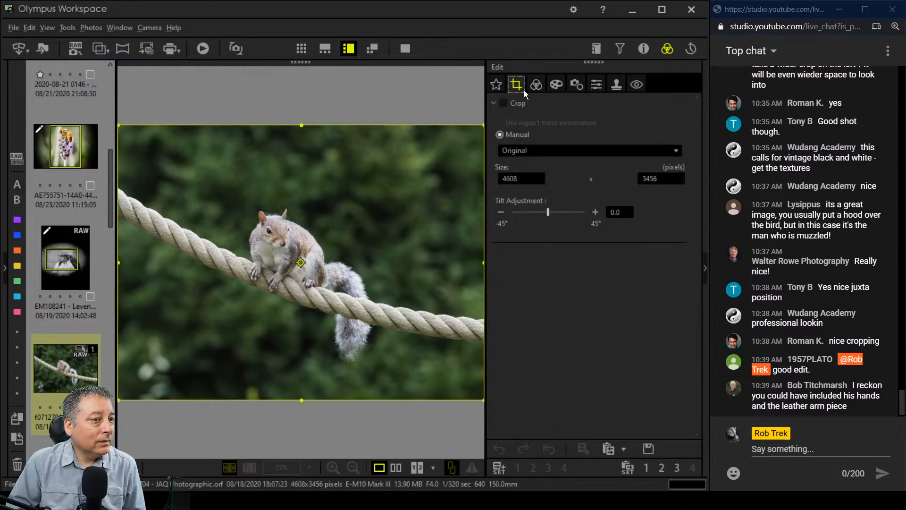
left_click(557, 154)
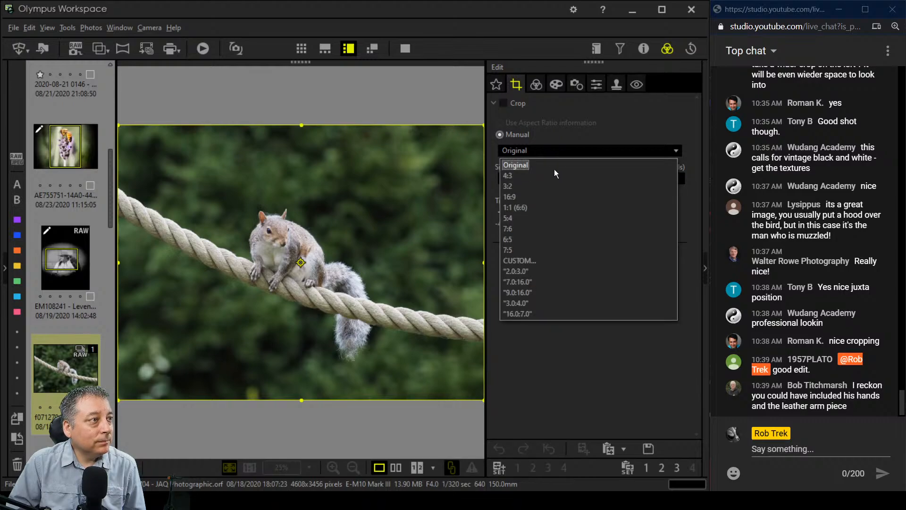
left_click(539, 274)
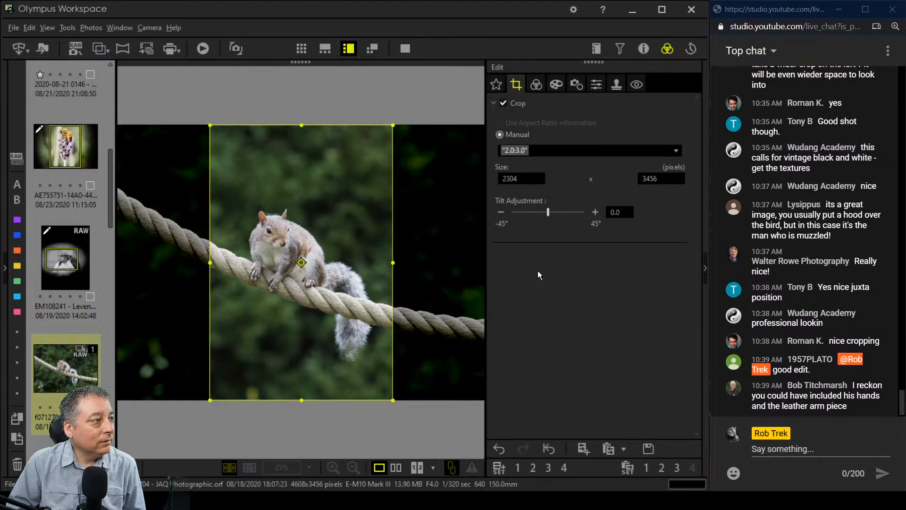
left_click(538, 86)
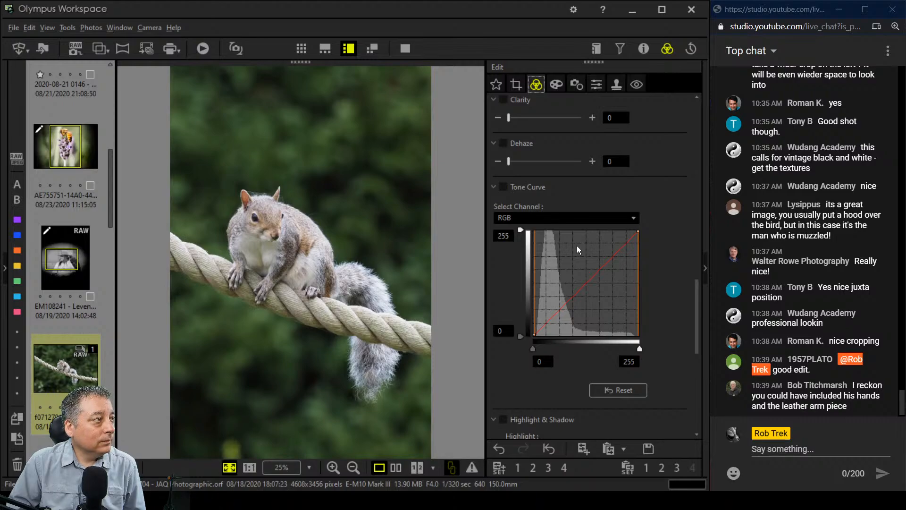
Apply the Pop Art art filter to the squirrel photo
left_click(556, 84)
left_click(554, 121)
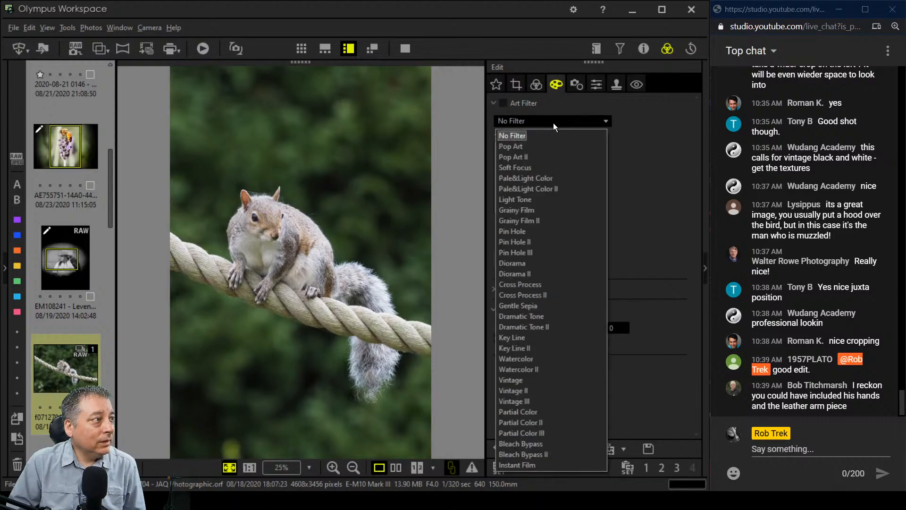
left_click(548, 147)
Reduce the photo's overall saturation to -0.8
left_click(537, 84)
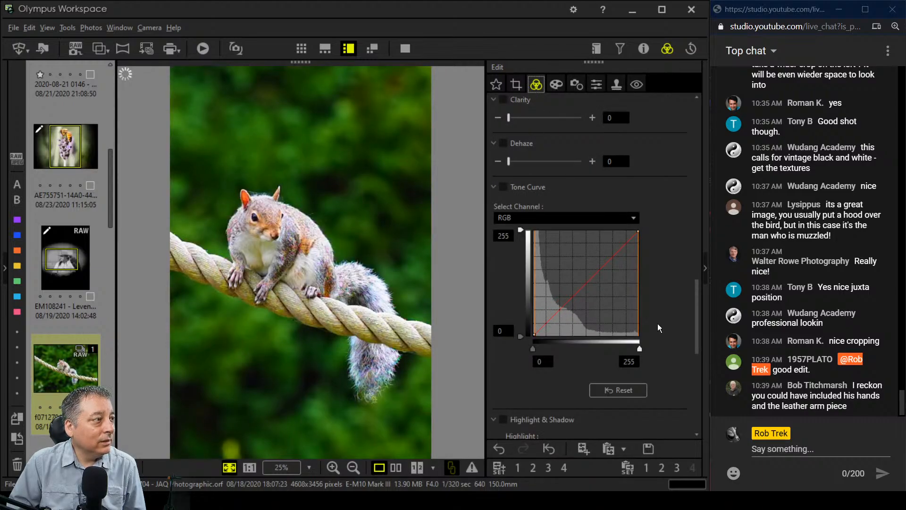
scroll(659, 324, "down", 6)
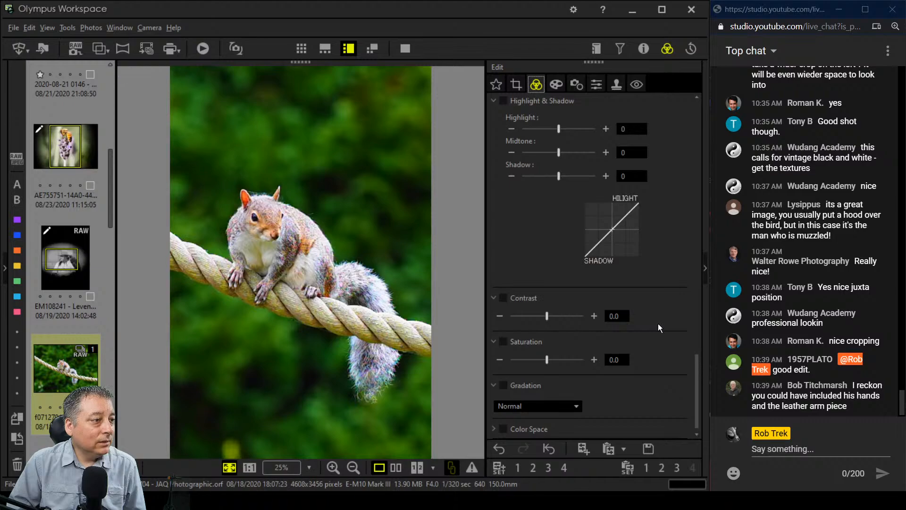
left_click_drag(548, 360, 544, 360)
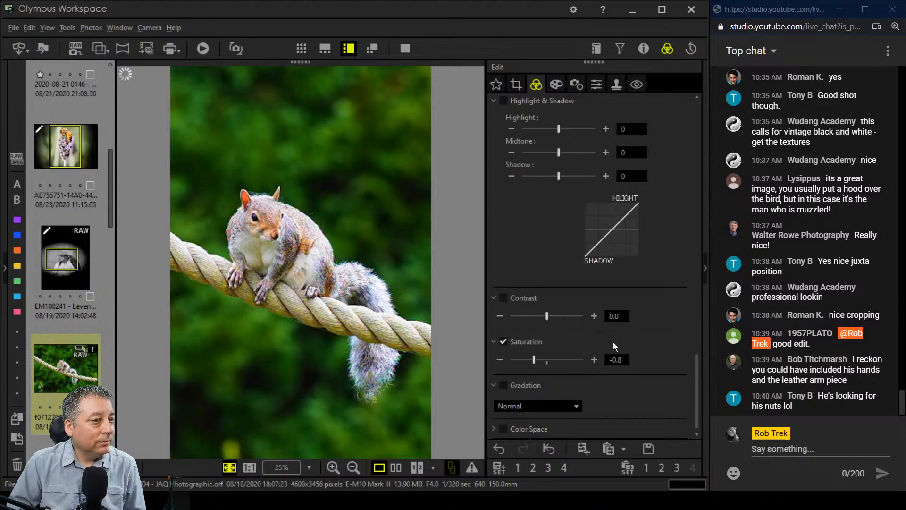
Warm the photo with a custom white balance, trying 6000 K and settling on 5700 K
scroll(613, 341, "up", 5)
scroll(613, 342, "down", 10)
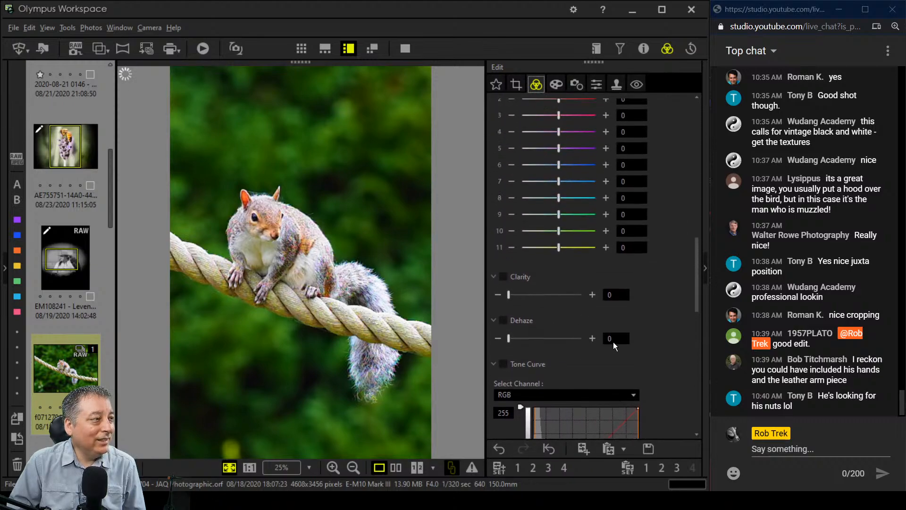
scroll(613, 341, "up", 10)
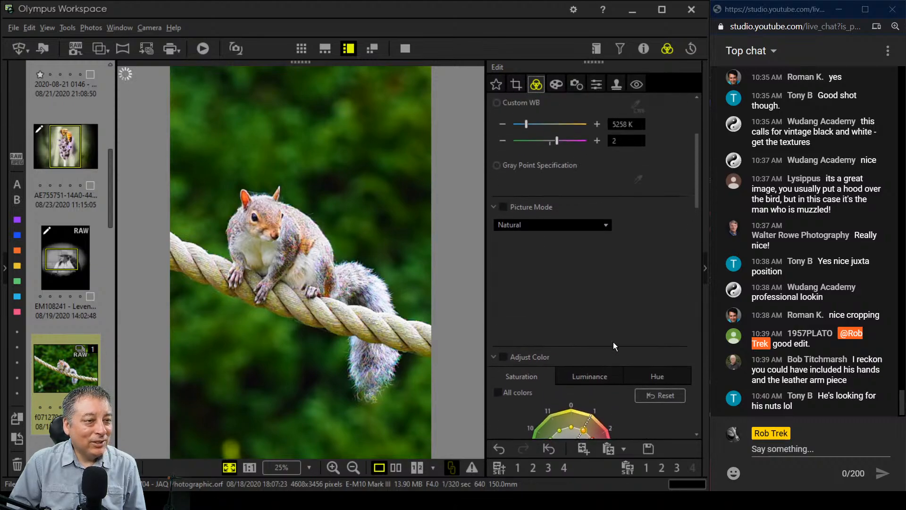
scroll(613, 341, "up", 3)
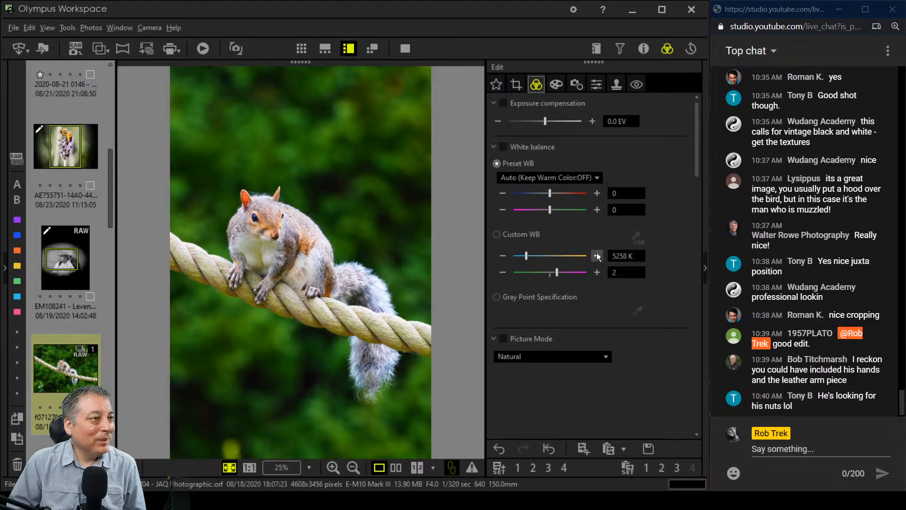
double_click(619, 256)
type("600")
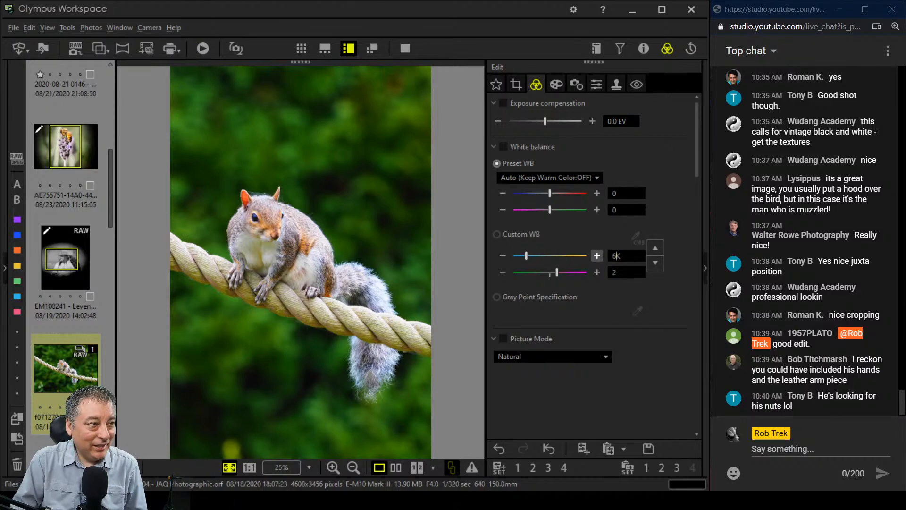
type("00")
key("Return")
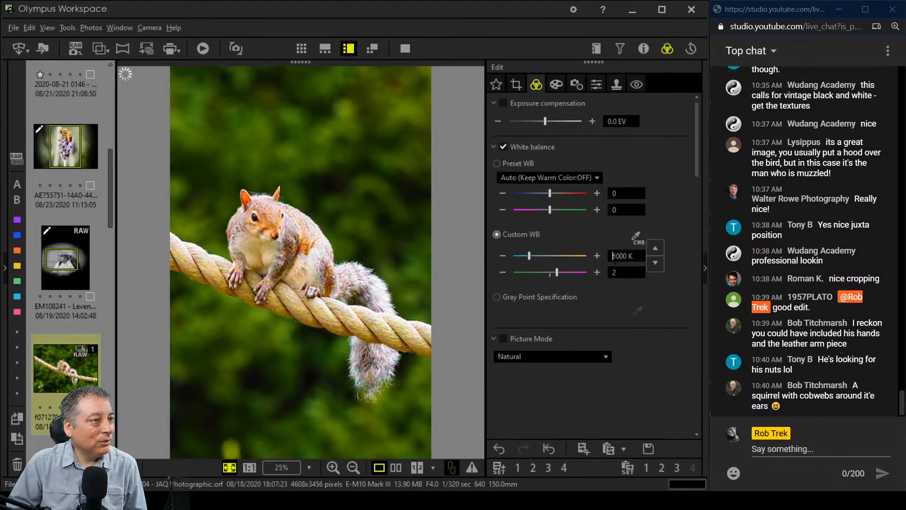
double_click(620, 255)
type("5700")
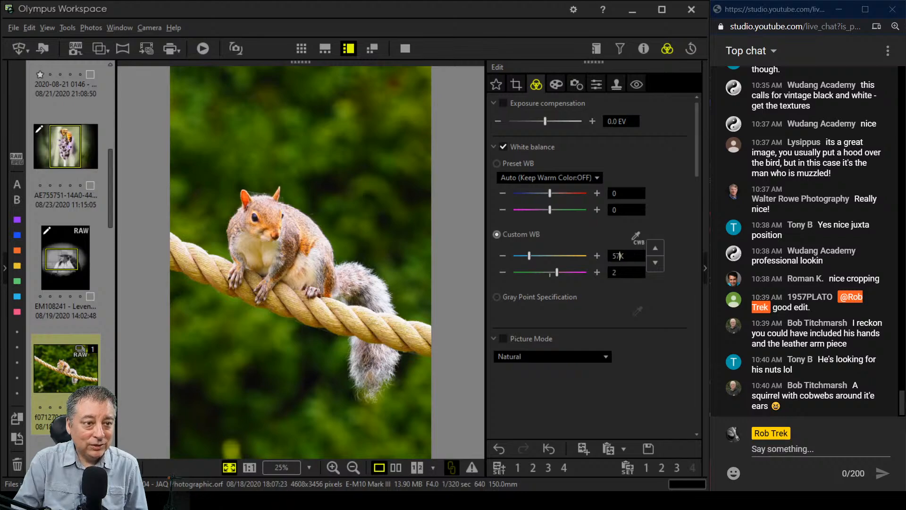
key("Return")
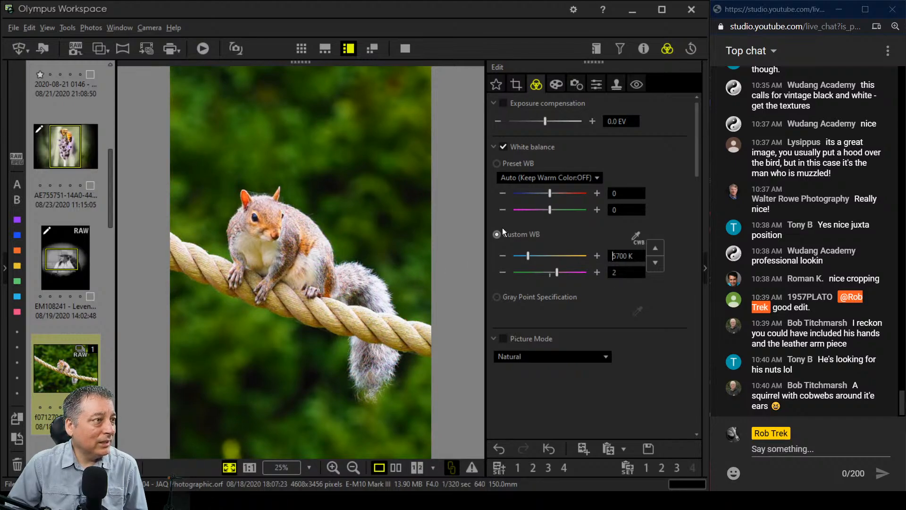
Mute the background greens by setting the Adjust Color saturation of color 9 to -2 and color 10 to -3
scroll(567, 359, "down", 8)
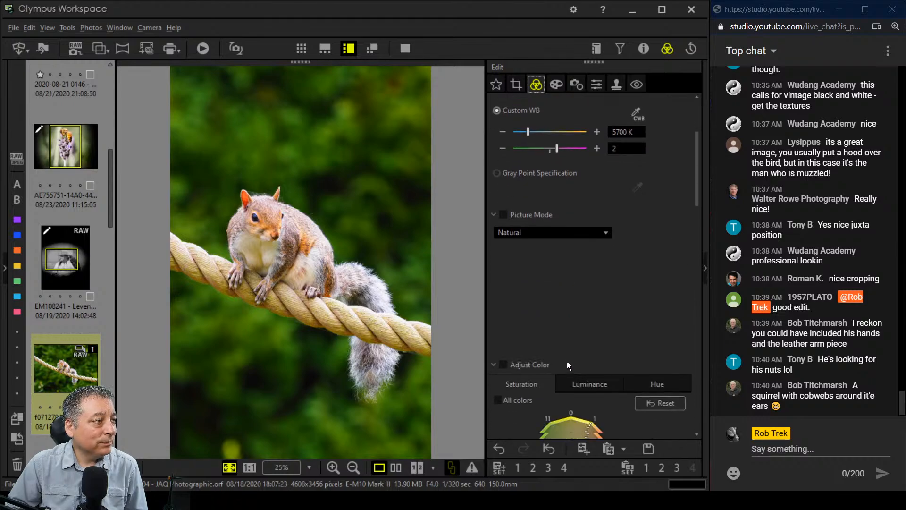
scroll(568, 361, "down", 5)
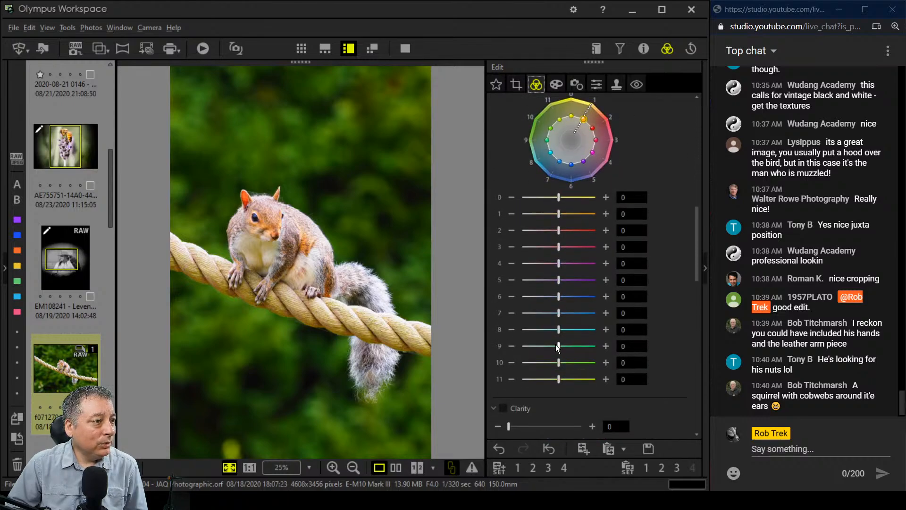
mouse_move(560, 348)
left_mouse_down()
mouse_move(543, 364)
mouse_move(549, 347)
left_mouse_up()
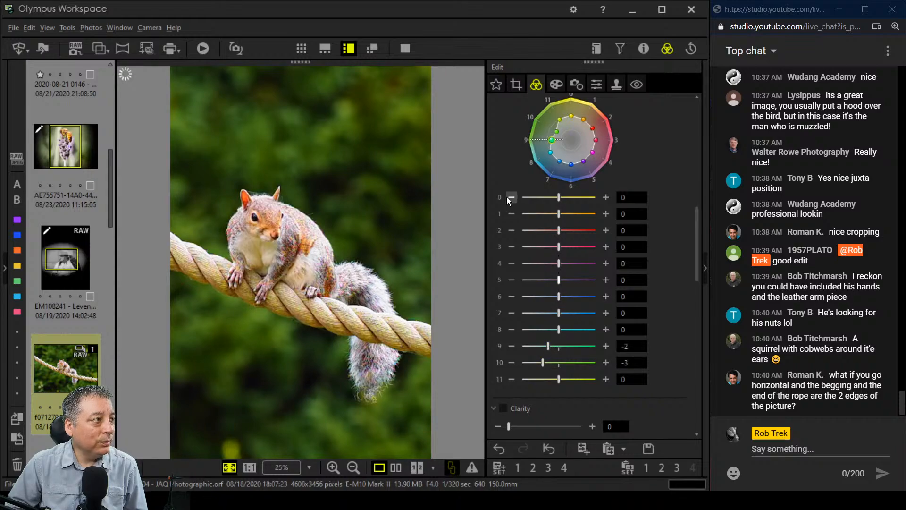
Darken the greens by setting Adjust Color luminance to -2 for colors 9 and 10 and -1 for color 11
scroll(509, 197, "up", 5)
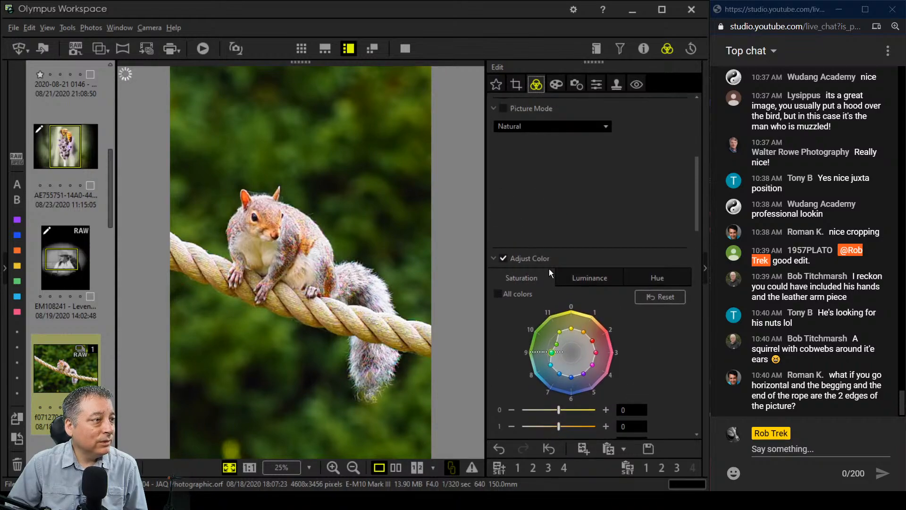
left_click(579, 283)
scroll(606, 367, "down", 5)
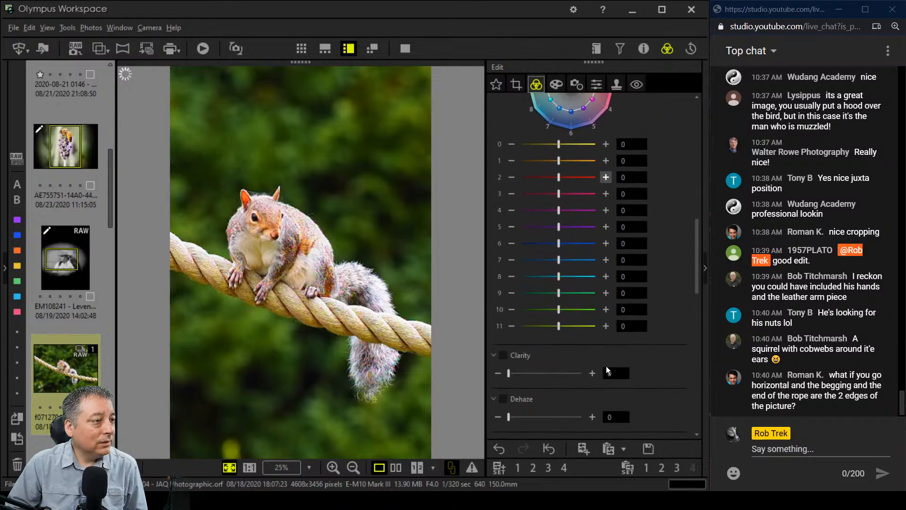
left_click_drag(560, 313, 547, 294)
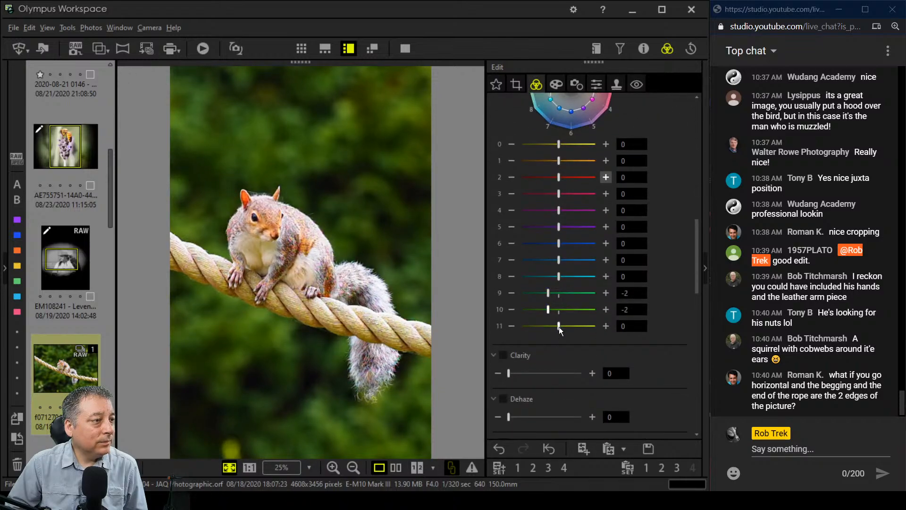
left_click_drag(559, 326, 553, 328)
Add a slight negative vignette to darken the edges of the squirrel photo
left_click(556, 86)
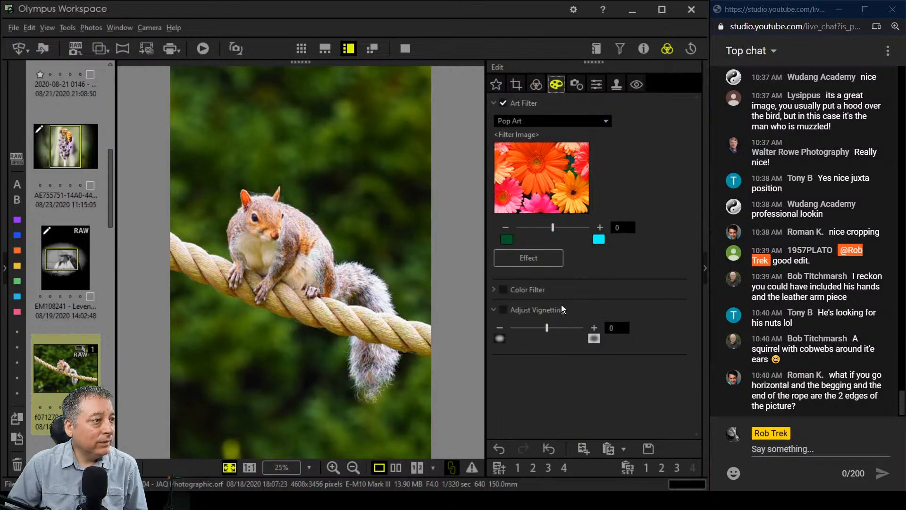
left_click_drag(547, 325, 539, 325)
Lower the photo's overall saturation further to -1.2
left_click(537, 85)
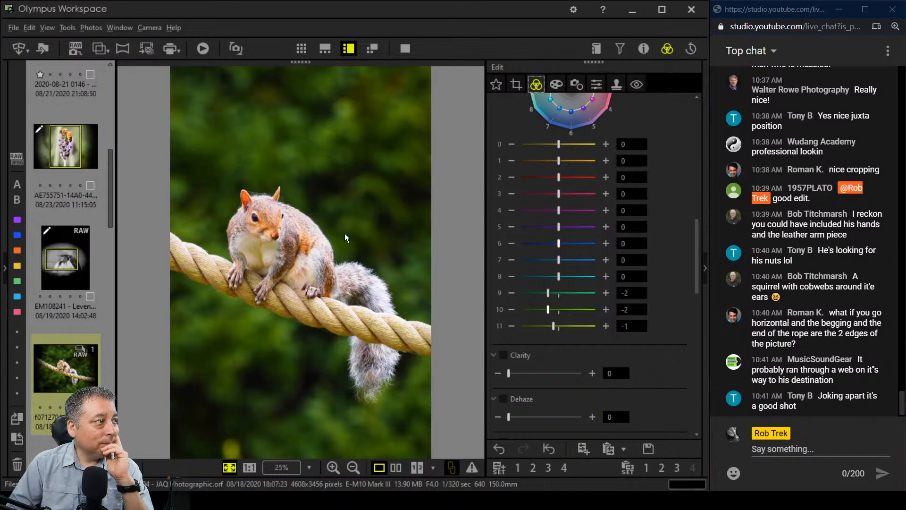
scroll(562, 405, "down", 3)
scroll(563, 402, "down", 8)
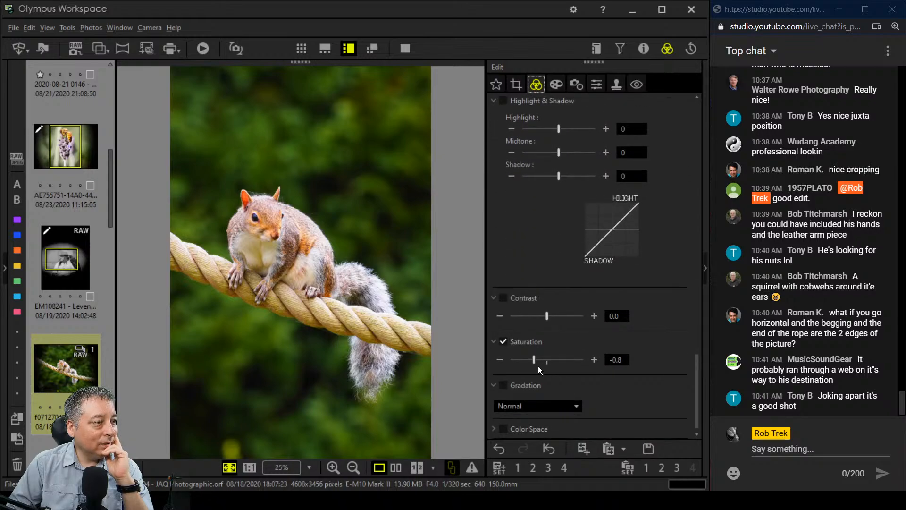
left_click_drag(534, 360, 527, 362)
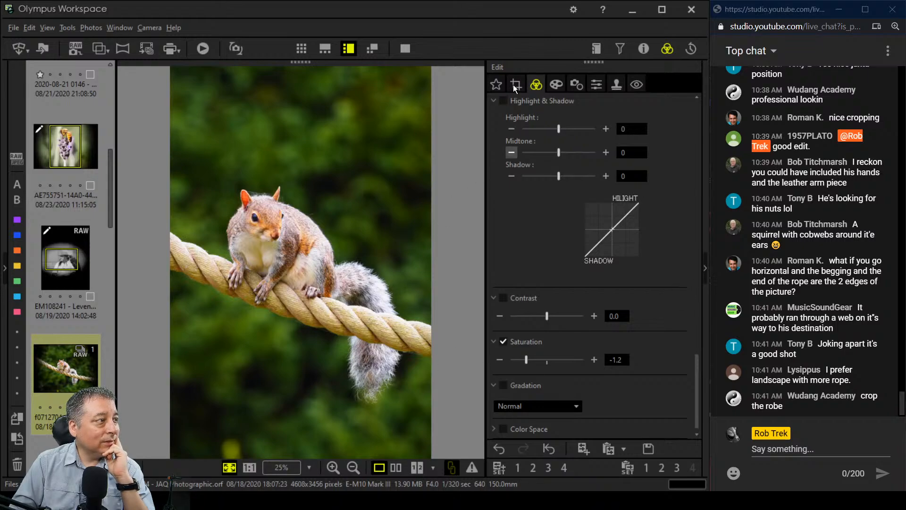
Inspect the fur at 1:1 and darken its warm tones, setting luminance of color 2 to -3 and color 1 to -1
left_click(270, 242)
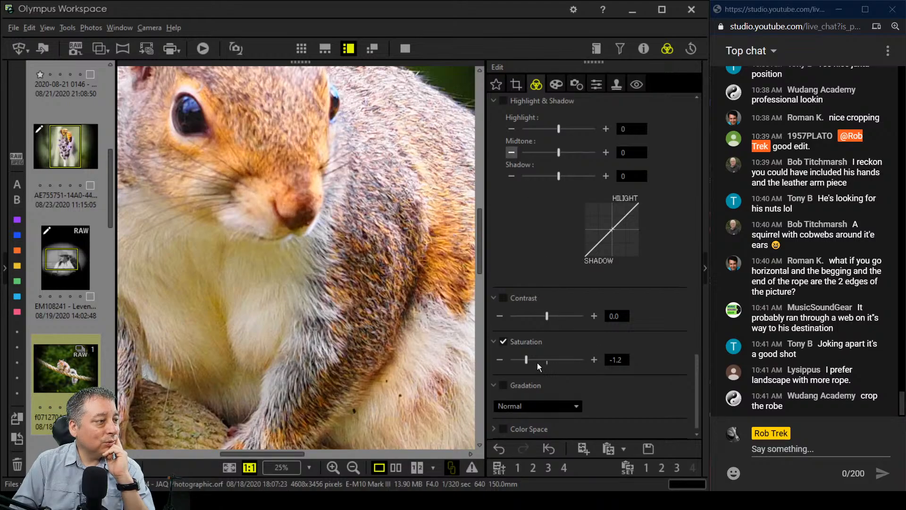
scroll(571, 285, "up", 5)
scroll(570, 287, "up", 10)
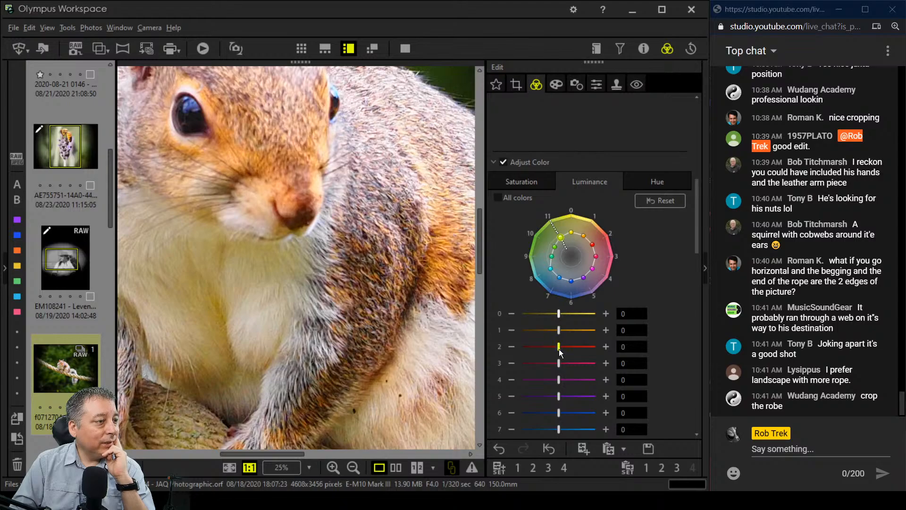
left_click_drag(559, 348, 549, 350)
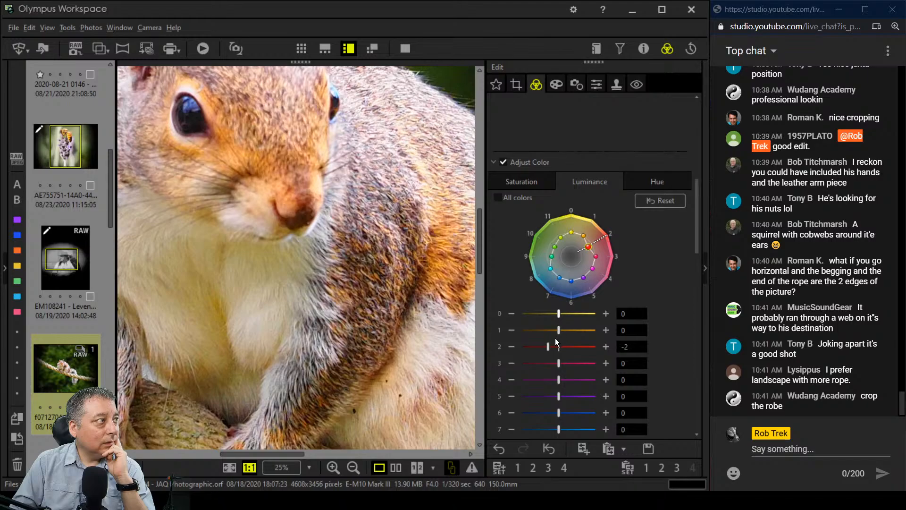
left_click_drag(549, 346, 543, 347)
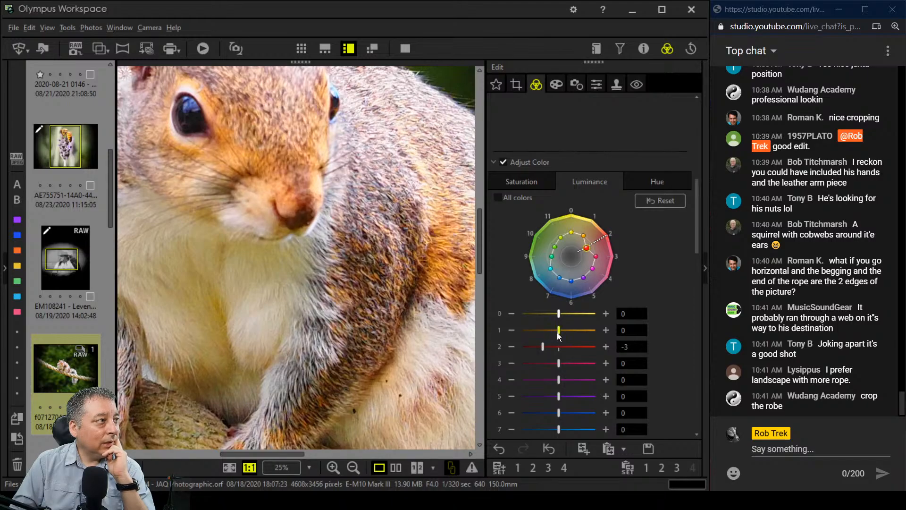
left_click_drag(558, 334, 555, 334)
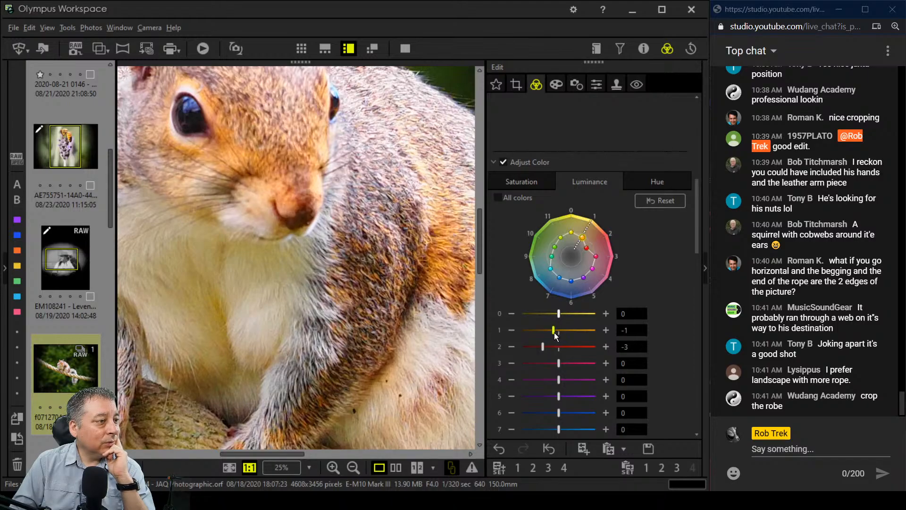
View the whole squirrel photo and change its crop to a 4:3 landscape ratio
left_click(360, 239)
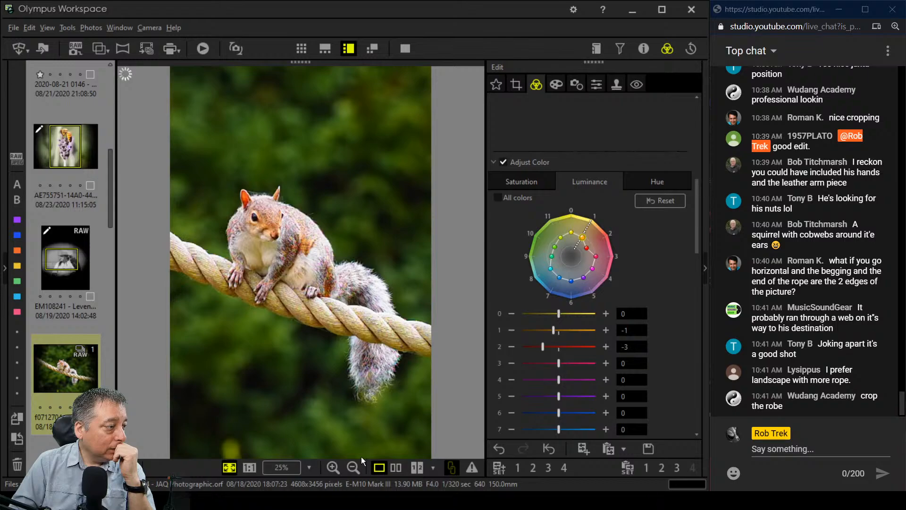
left_click(517, 84)
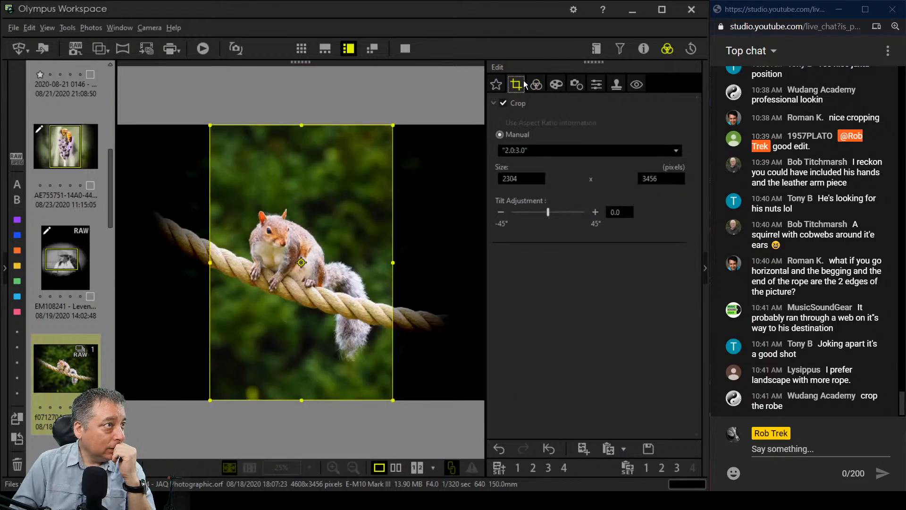
left_click(519, 144)
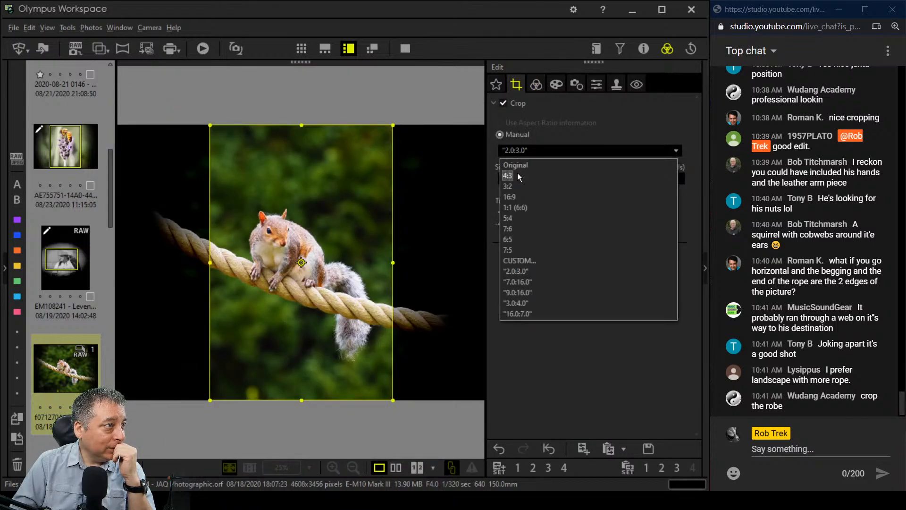
left_click(518, 173)
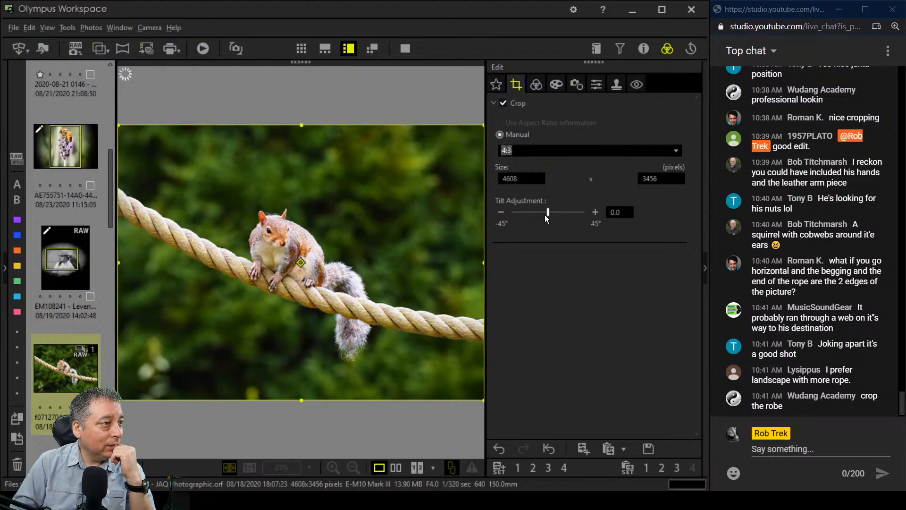
Tilt the photo by 7.2 degrees, shrink the crop to about 3591 x 2691 pixels and reposition it around the squirrel
left_click_drag(547, 213, 553, 217)
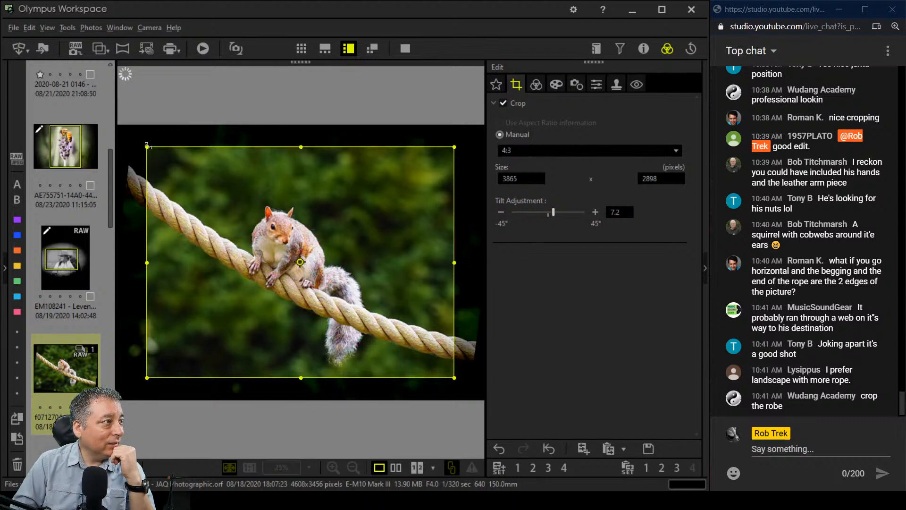
left_click_drag(147, 146, 169, 164)
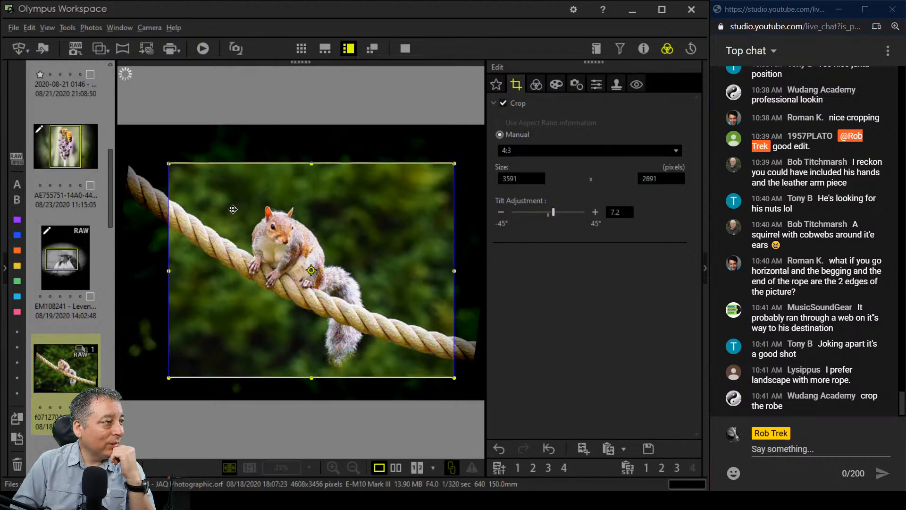
left_click_drag(233, 209, 223, 231)
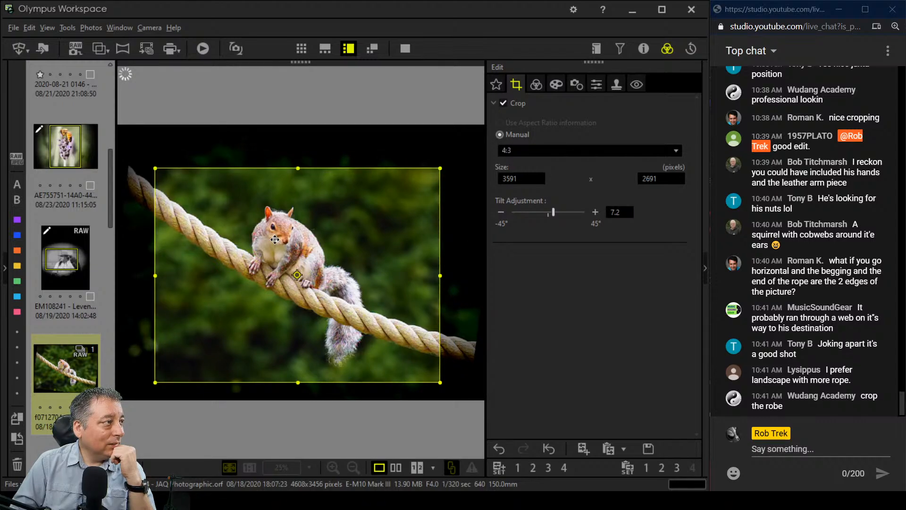
Set the tilt to 12.3 degrees, enlarge the crop to about 3290 x 2466 pixels and align its corners with the rope
left_click(561, 214)
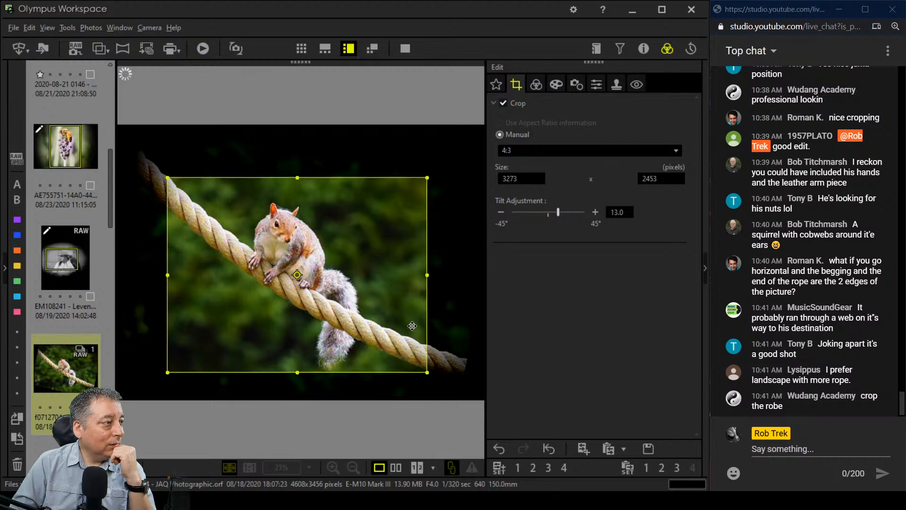
left_click(501, 212)
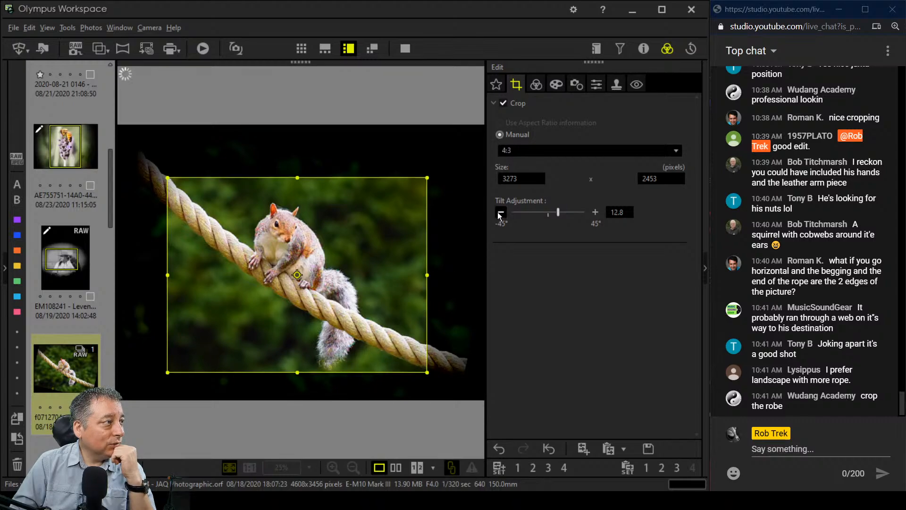
left_click(500, 212)
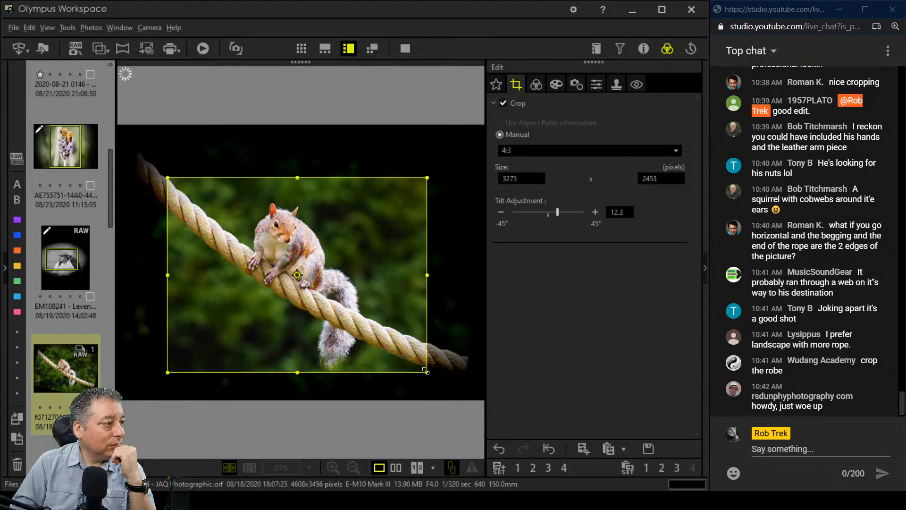
left_click_drag(427, 372, 435, 384)
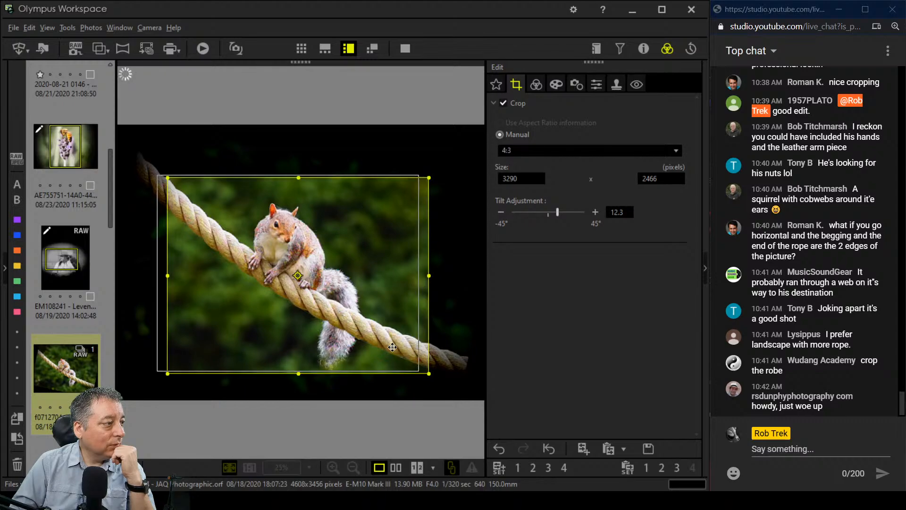
Leave the crop settings and view the diagonal rope composition full screen
left_click(532, 85)
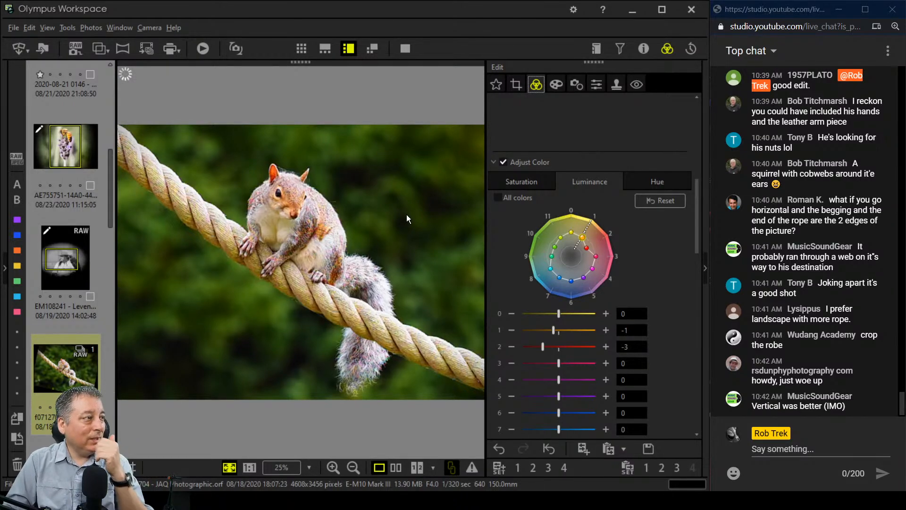
left_click(405, 48)
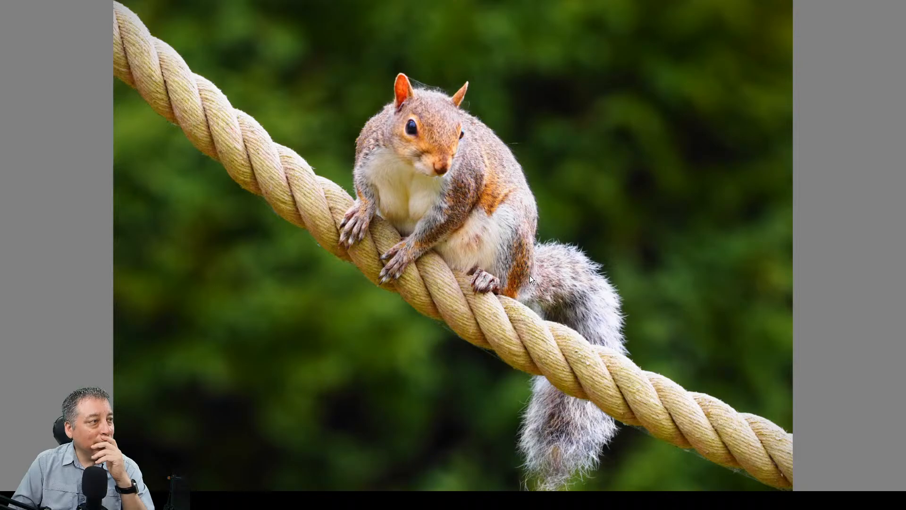
key("Escape")
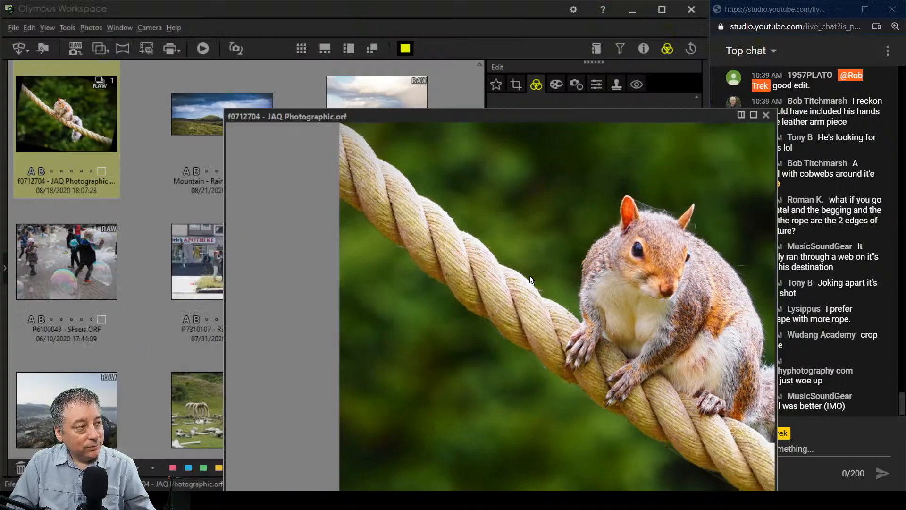
Remove the Pop Art effect by setting the art filter to No Filter
scroll(605, 159, "up", 5)
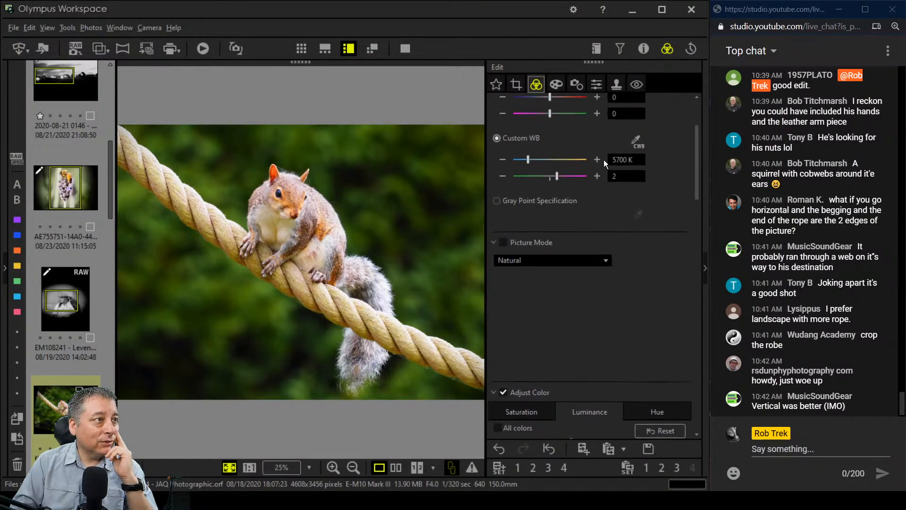
left_click(557, 85)
left_click(552, 119)
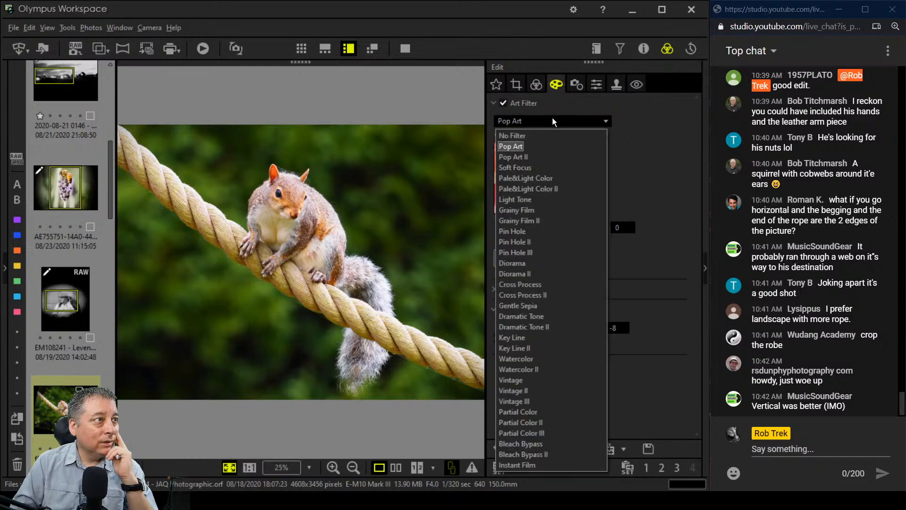
left_click(547, 132)
Raise the photo's overall saturation to 1.8
left_click(540, 88)
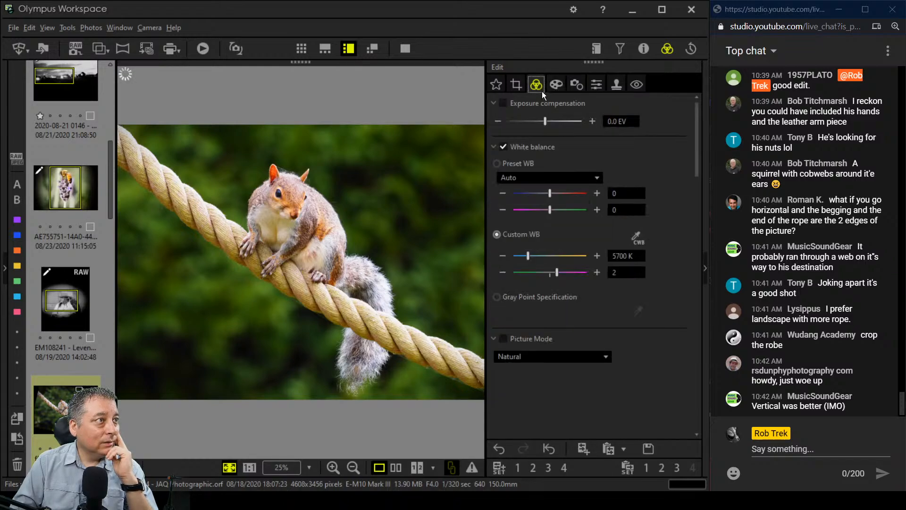
scroll(638, 316, "down", 8)
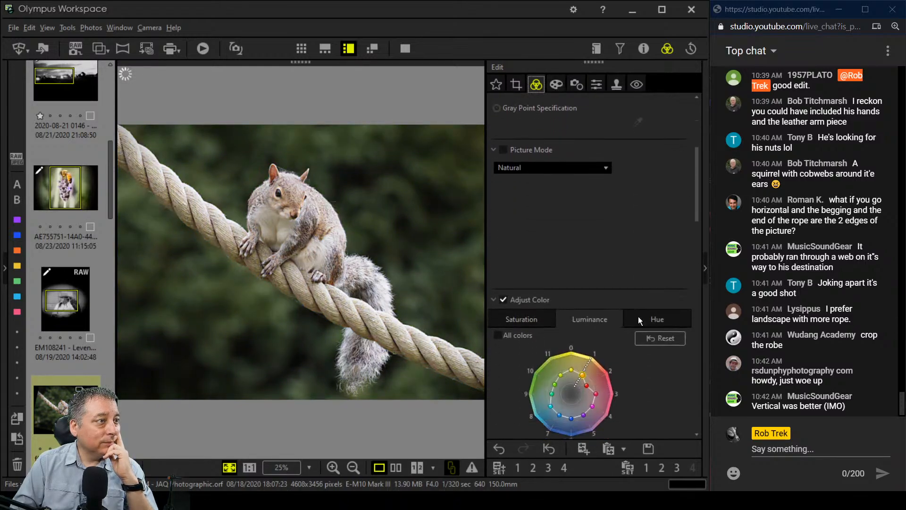
scroll(638, 317, "down", 10)
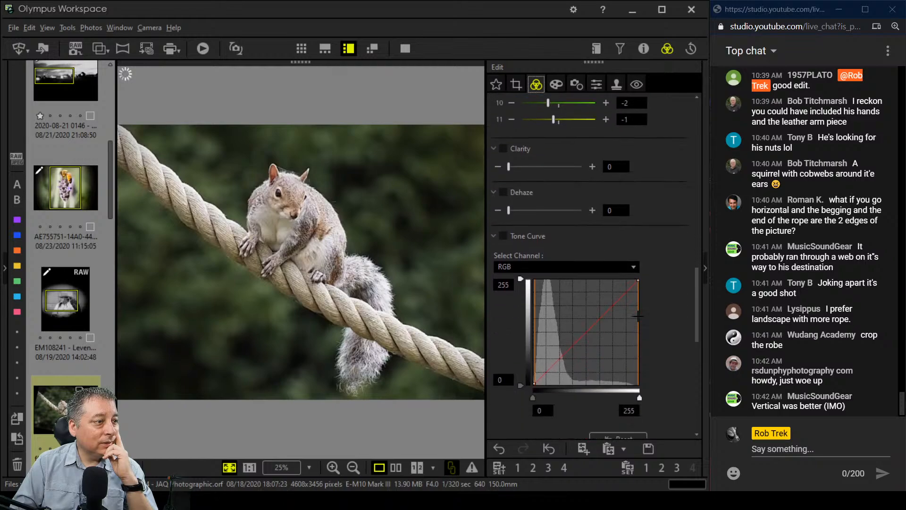
scroll(638, 318, "down", 5)
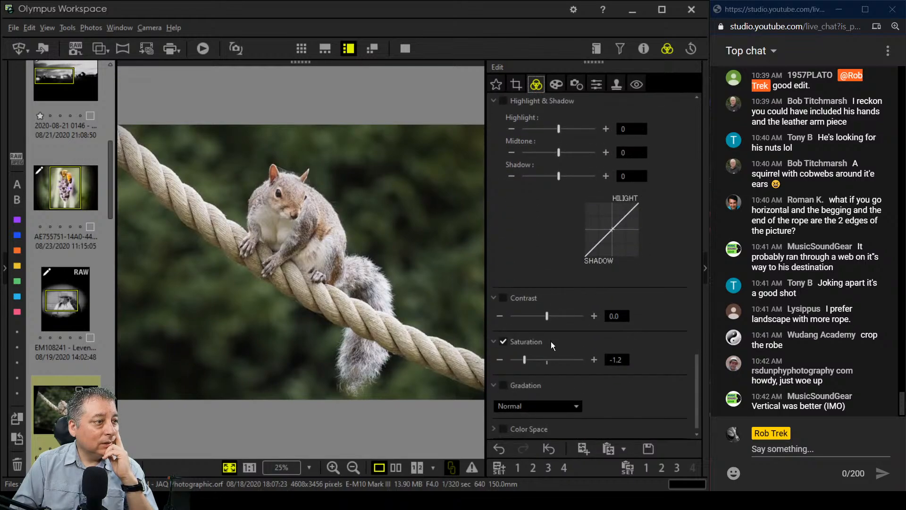
left_click_drag(531, 361, 583, 362)
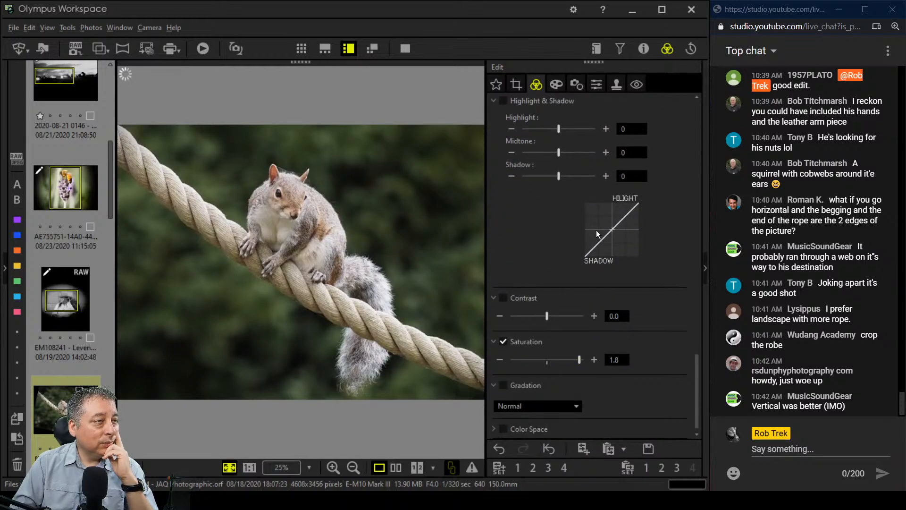
Change the picture mode to Vivid and accept that the color adjustment is cancelled
left_click_drag(696, 381, 695, 172)
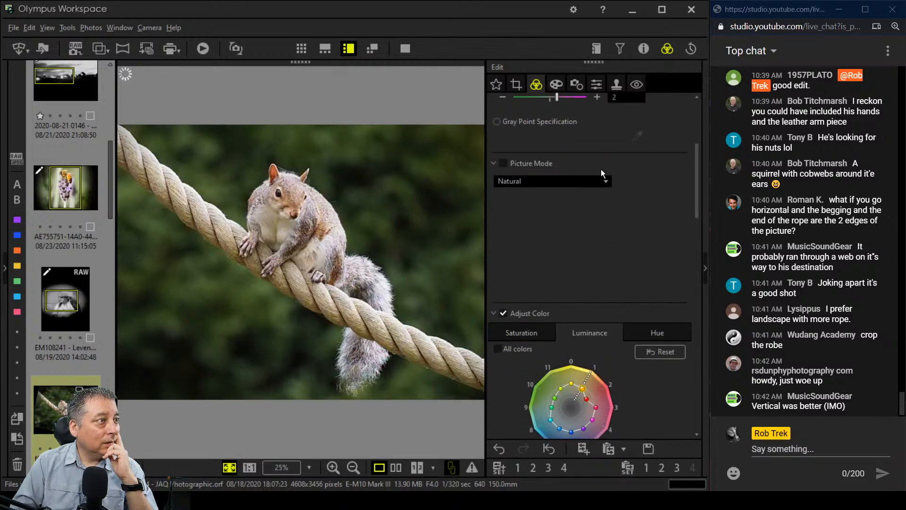
left_click(583, 182)
left_click(572, 203)
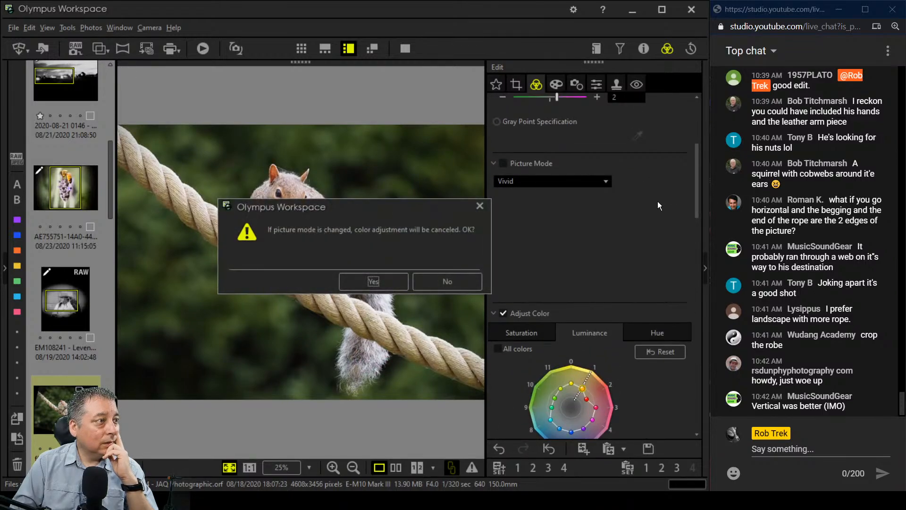
left_click(367, 283)
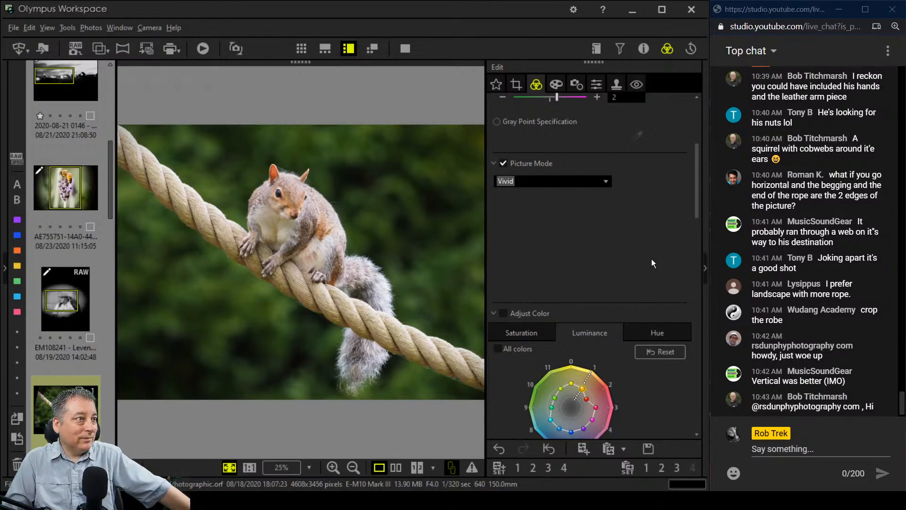
Increase the photo's overall saturation to the maximum of 2.0
scroll(651, 263, "down", 3)
scroll(652, 263, "up", 4)
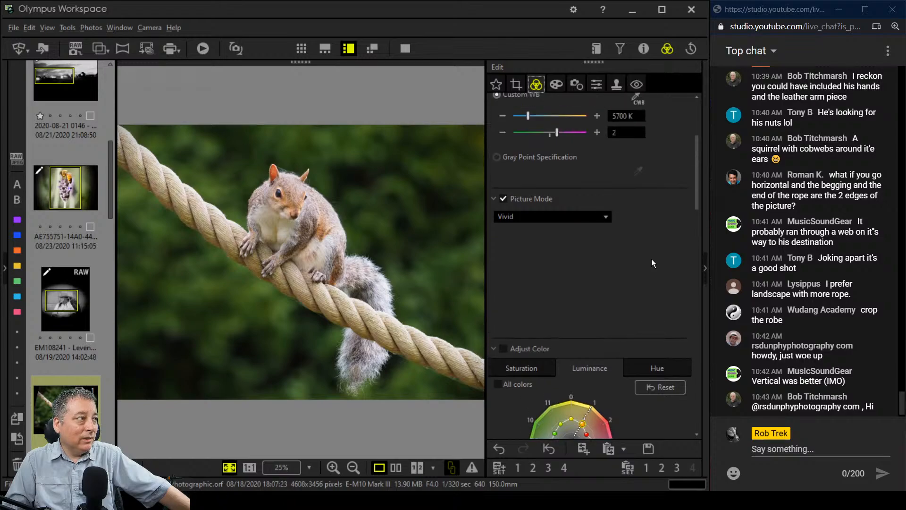
scroll(652, 263, "down", 10)
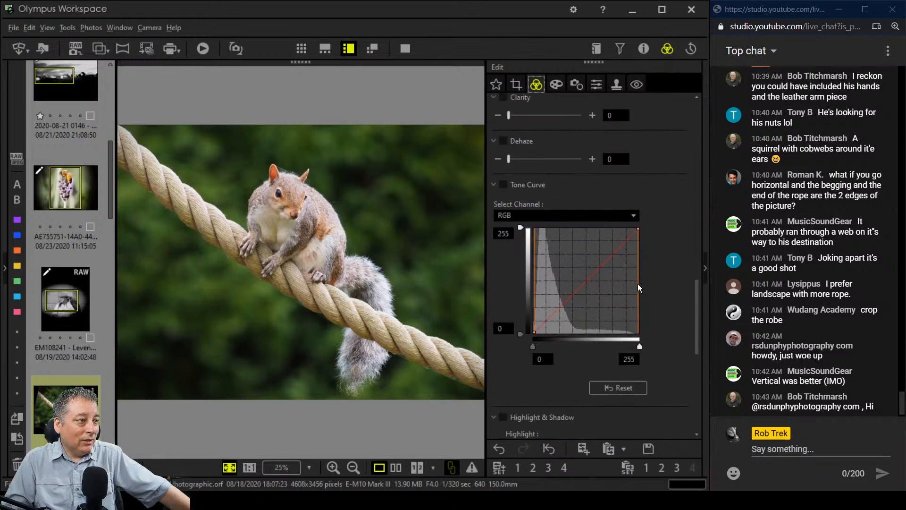
scroll(639, 288, "down", 3)
scroll(605, 340, "down", 3)
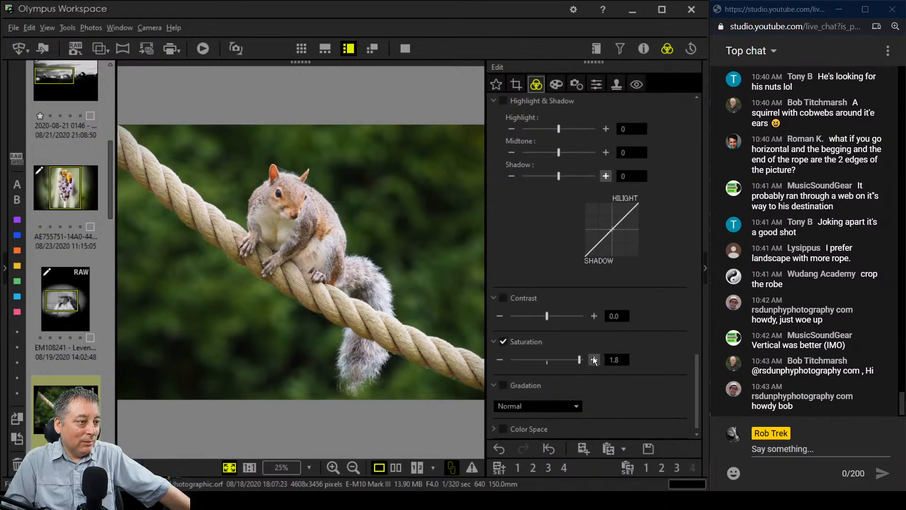
Shape the RGB tone curve by pulling the shadows down and adding points in the midtones and highlights for more contrast
scroll(667, 335, "up", 4)
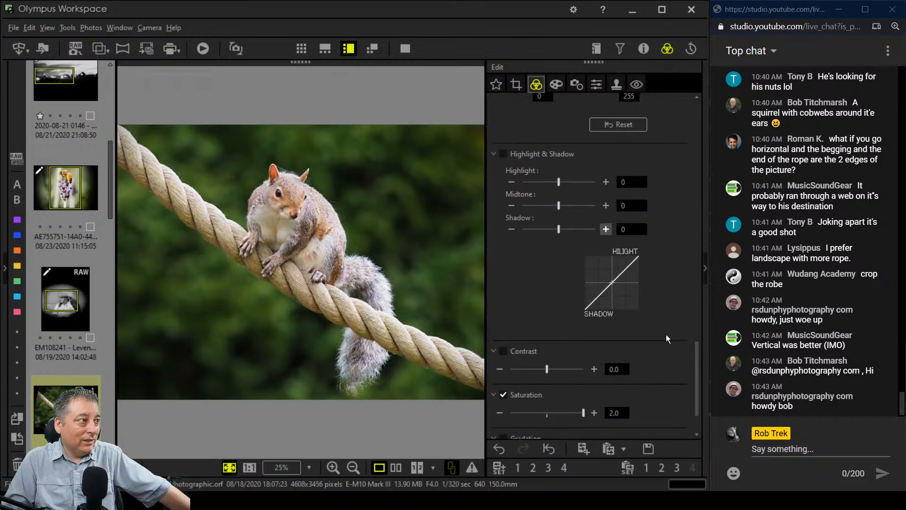
scroll(667, 335, "up", 2)
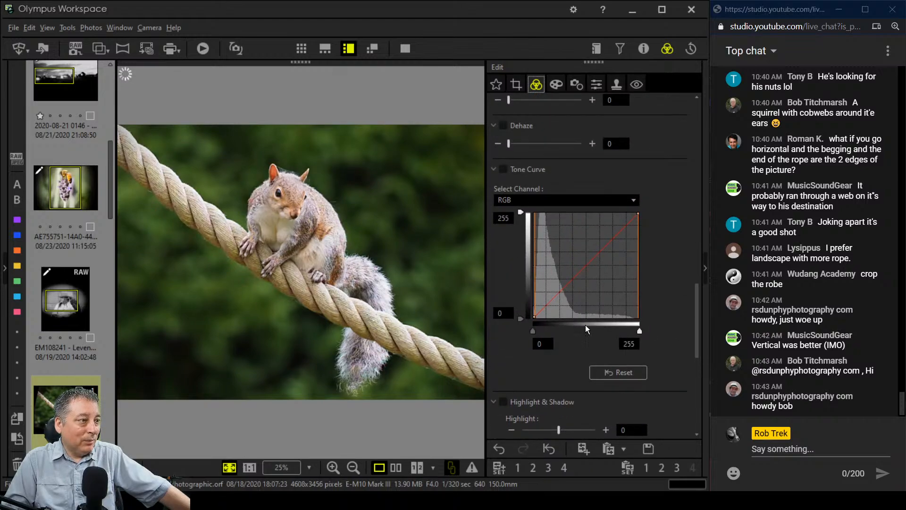
left_click_drag(546, 309, 574, 285)
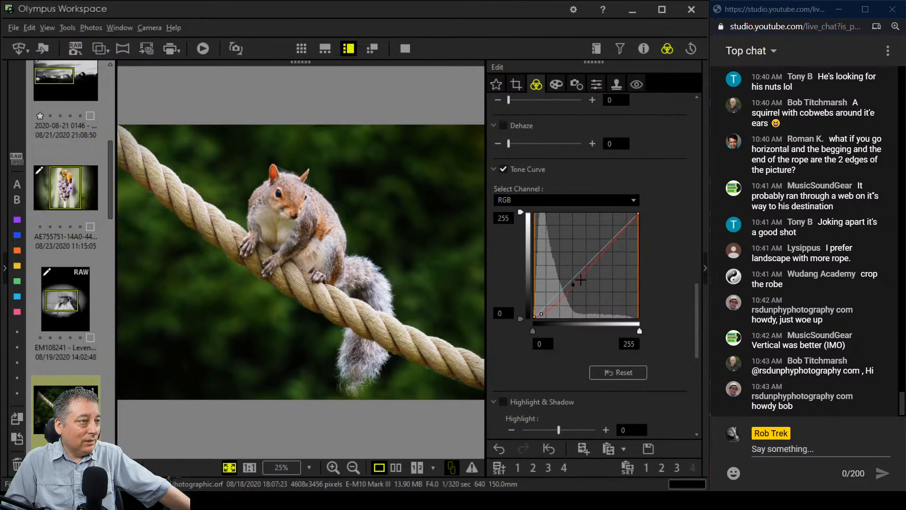
left_click(615, 234)
Raise the sharpness to 2.0 and expand the Noise Reduction options to check them
left_click(597, 85)
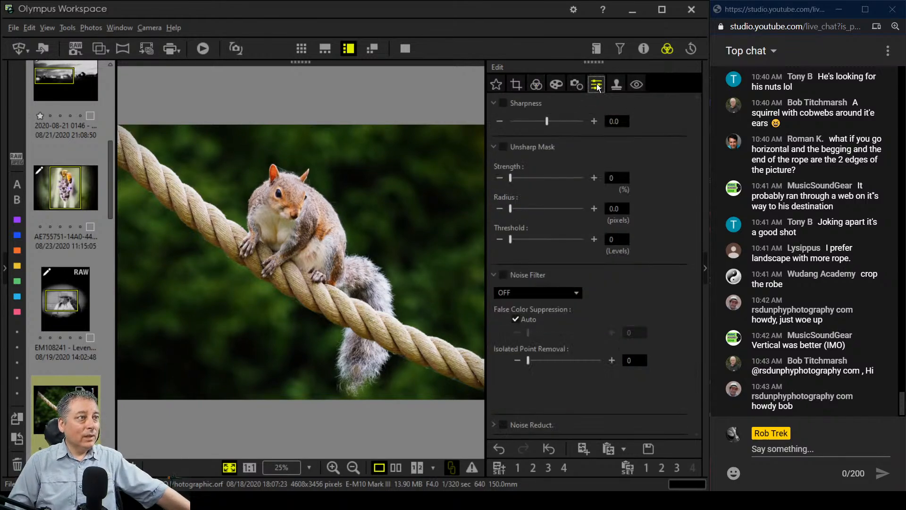
left_click_drag(549, 123, 592, 136)
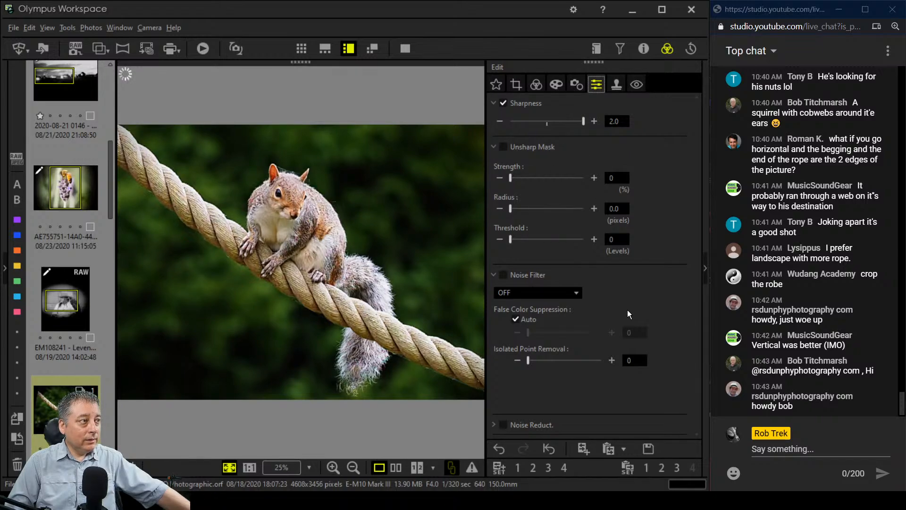
left_click(494, 424)
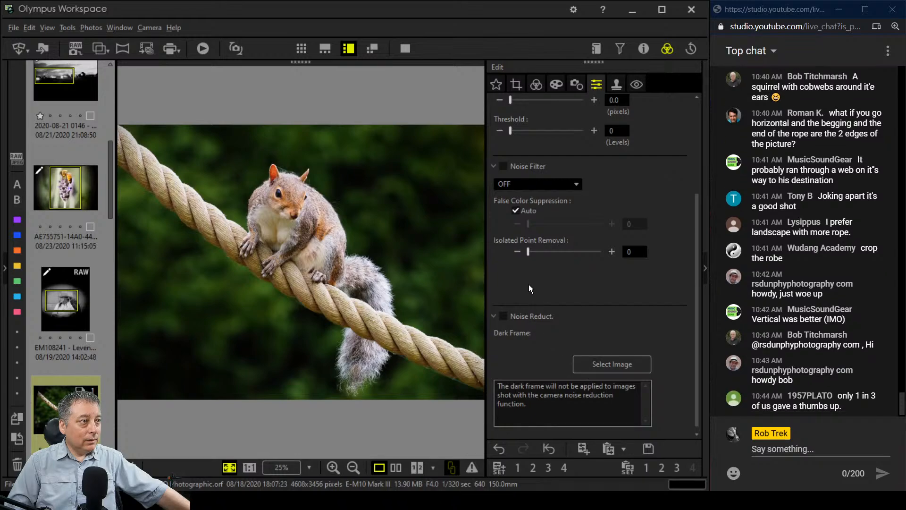
scroll(529, 284, "up", 3)
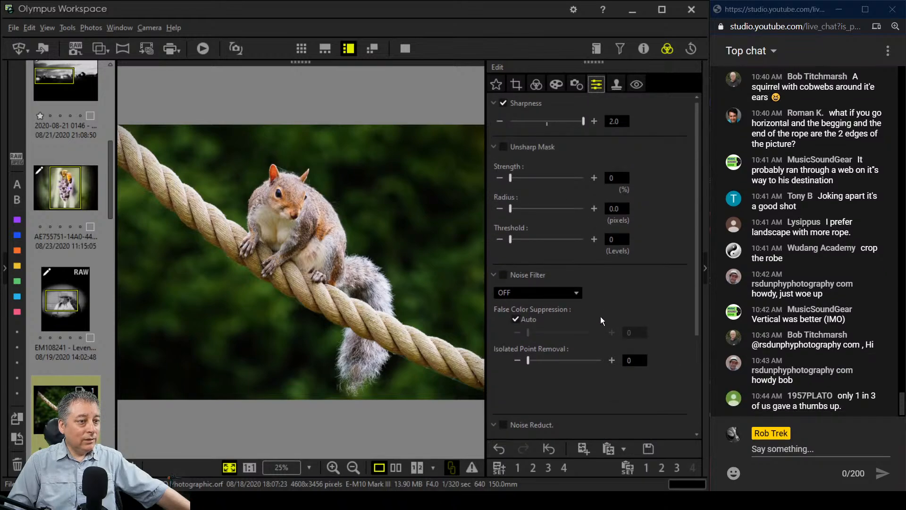
Review the edited squirrel photo full screen and examine the cobwebs around its ears at full magnification
left_click(559, 84)
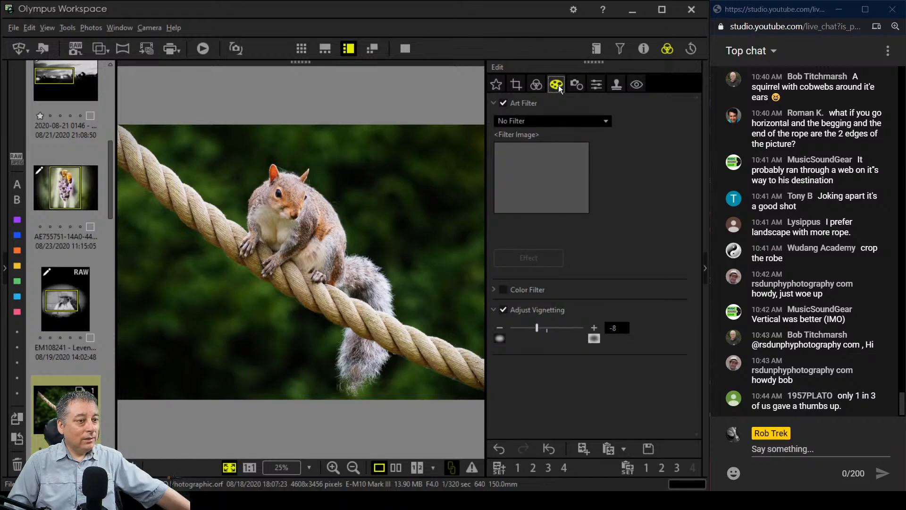
left_click(532, 91)
left_click(407, 49)
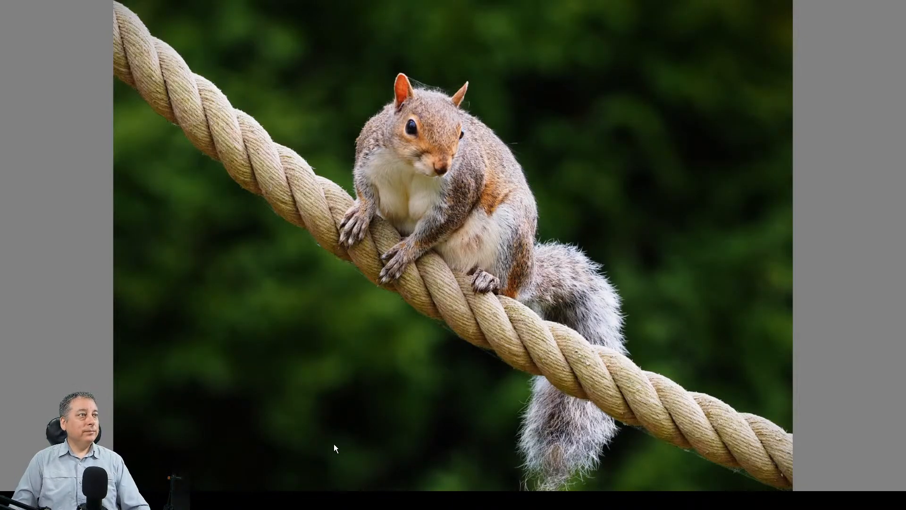
left_click(421, 76)
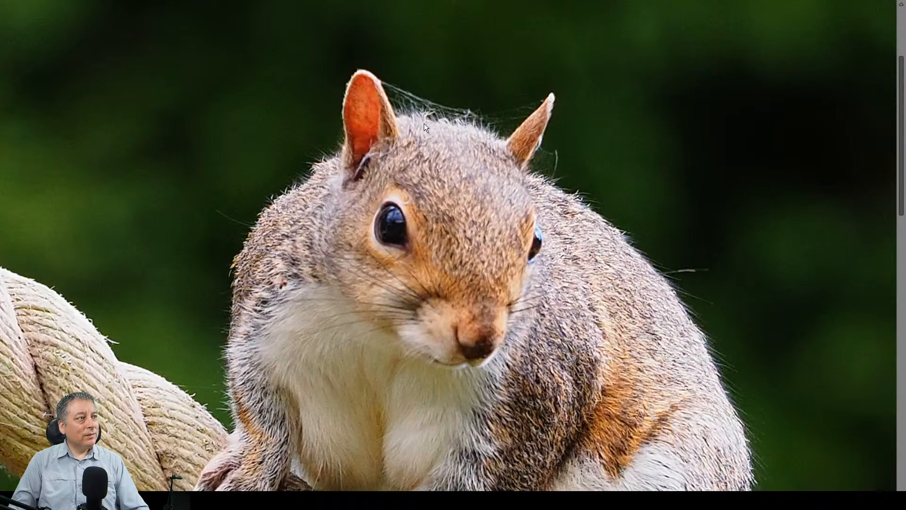
left_click(423, 124)
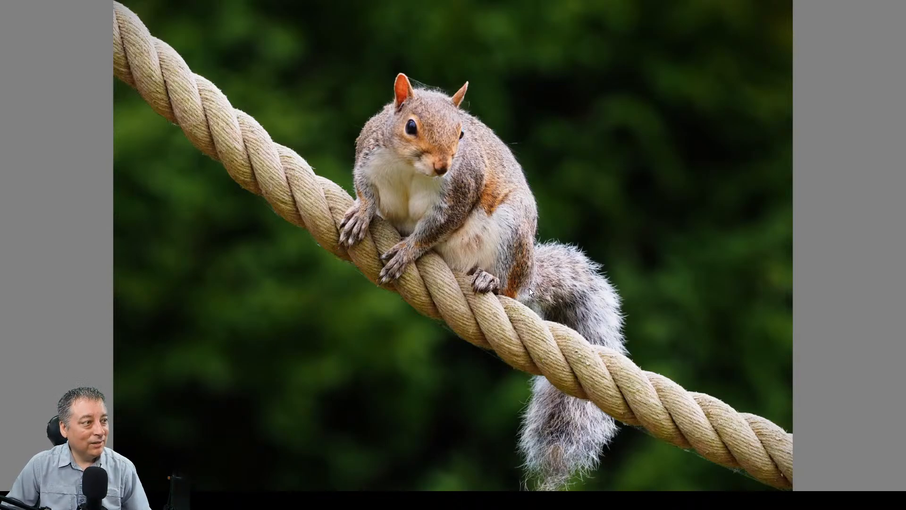
key("Escape")
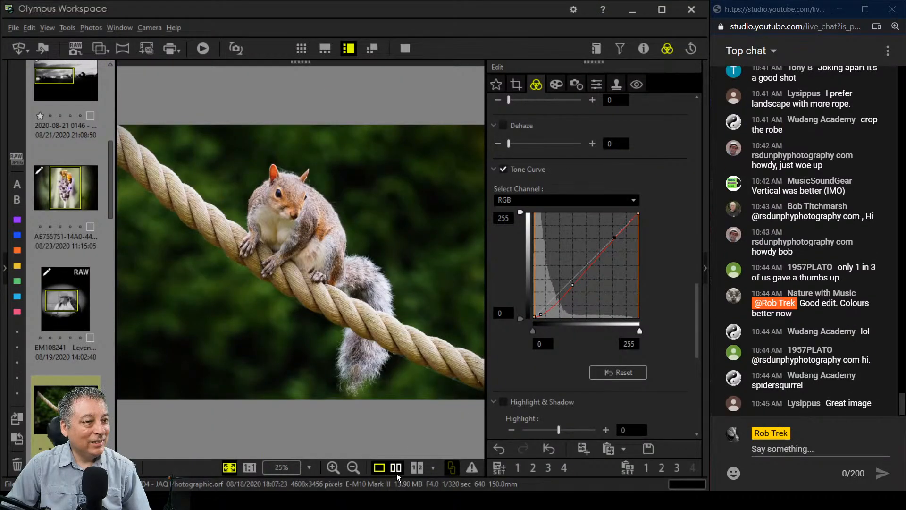
Compare the original and edited squirrel photos side by side in full screen
left_click(397, 473)
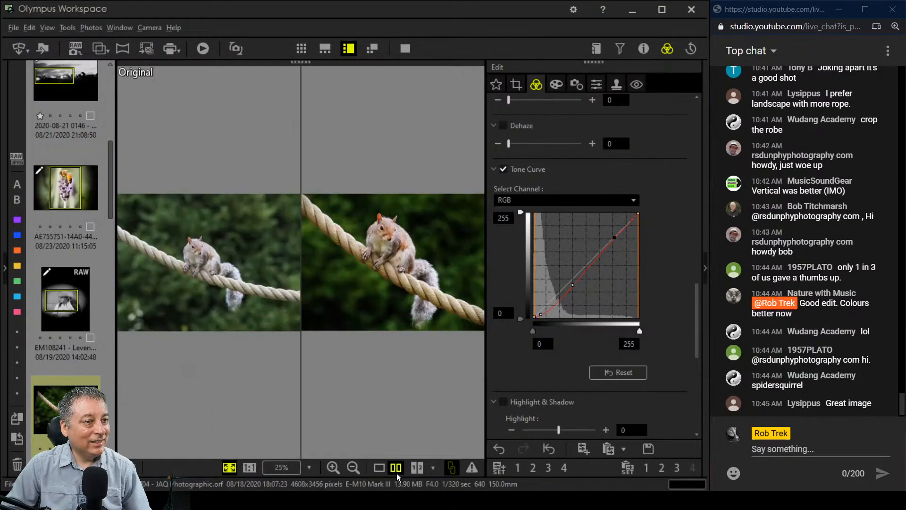
left_click(400, 51)
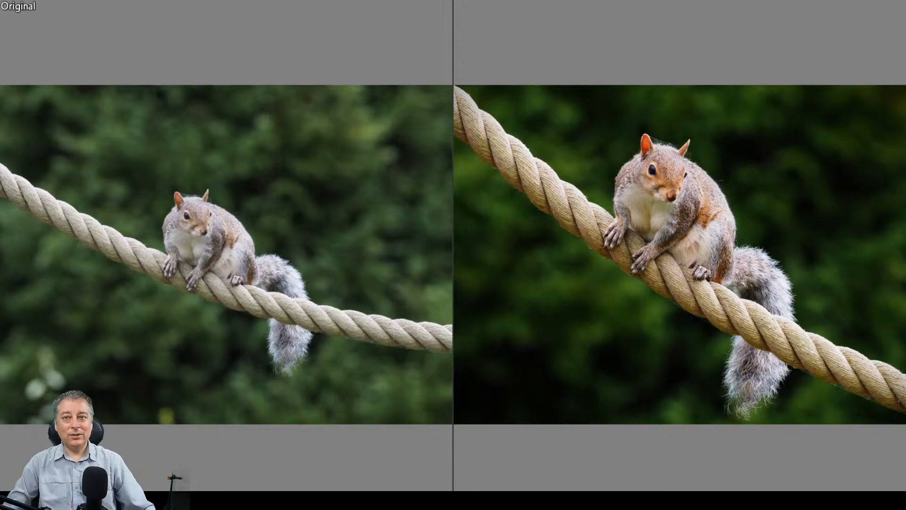
key("Escape")
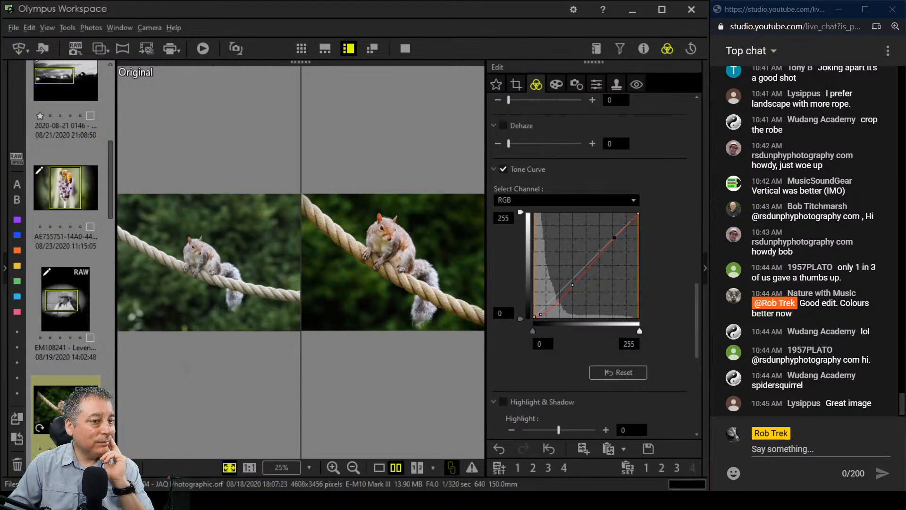
Select the mountain landscape with rain clouds below the squirrel photo and show it as a single image
scroll(52, 442, "down", 3)
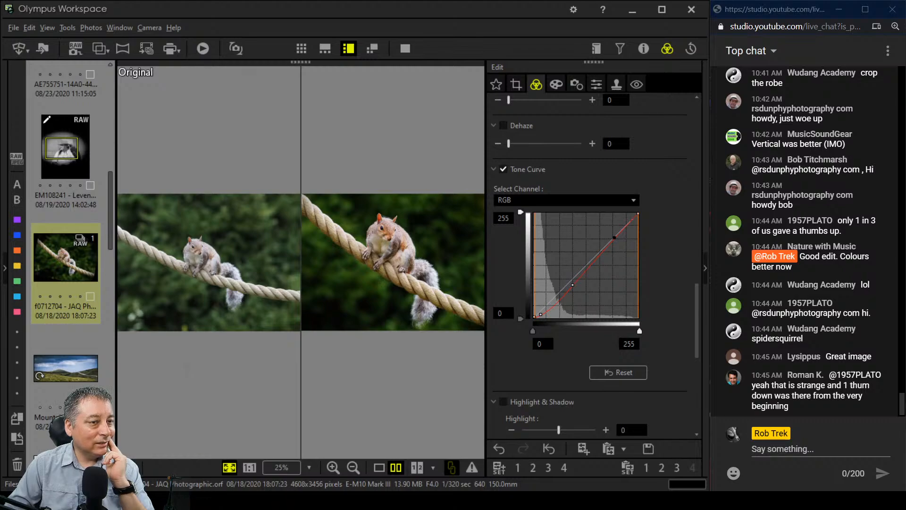
left_click(77, 380)
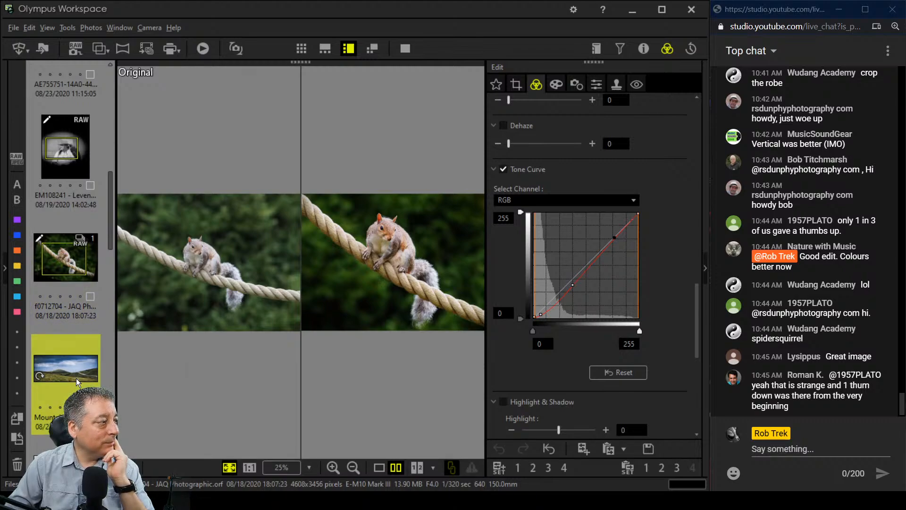
left_click(379, 468)
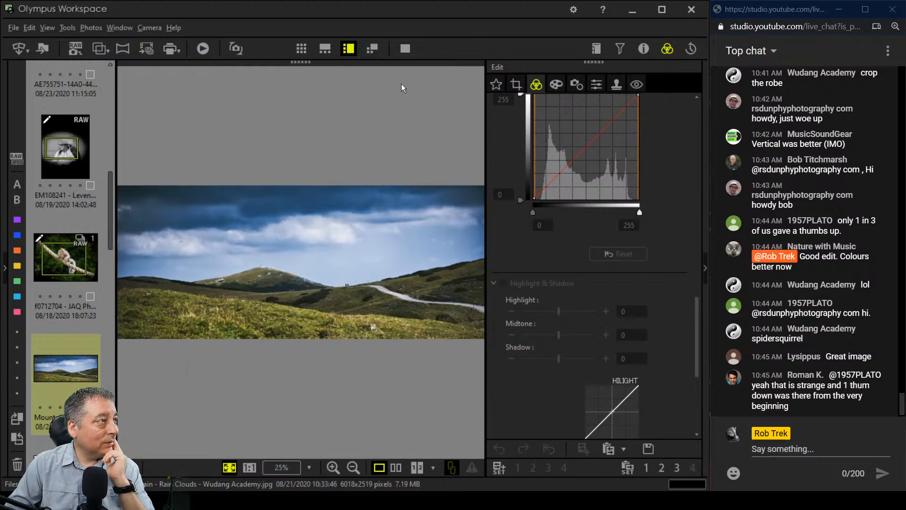
Examine the mountain landscape full screen, magnifying the foreground grass and the two walkers beside the path
left_click(405, 48)
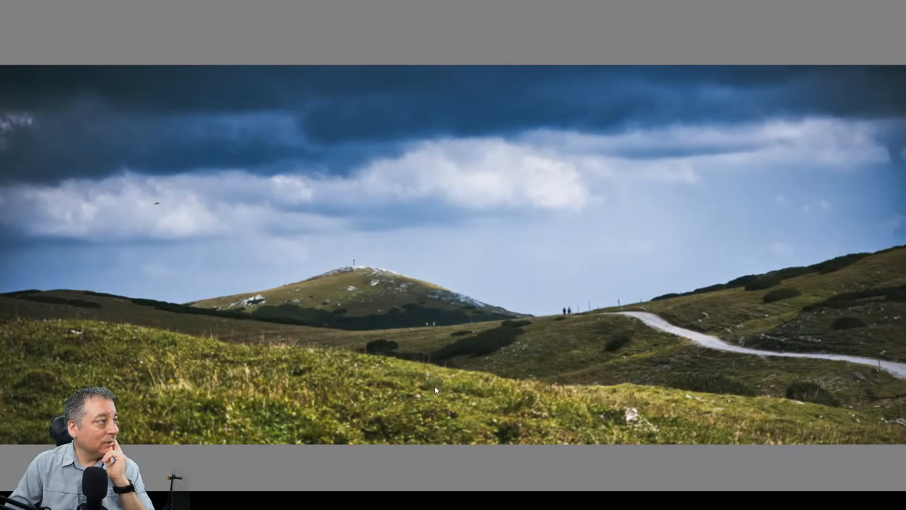
left_click(578, 311)
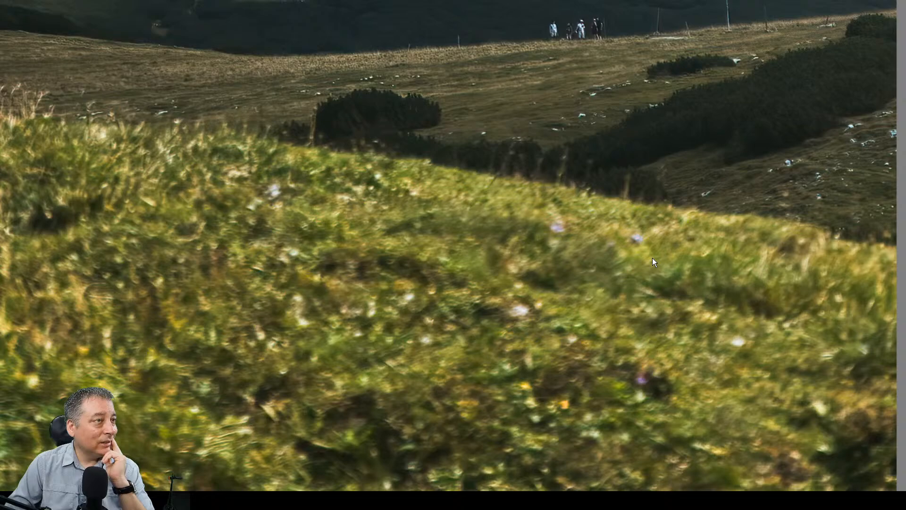
left_click(653, 262)
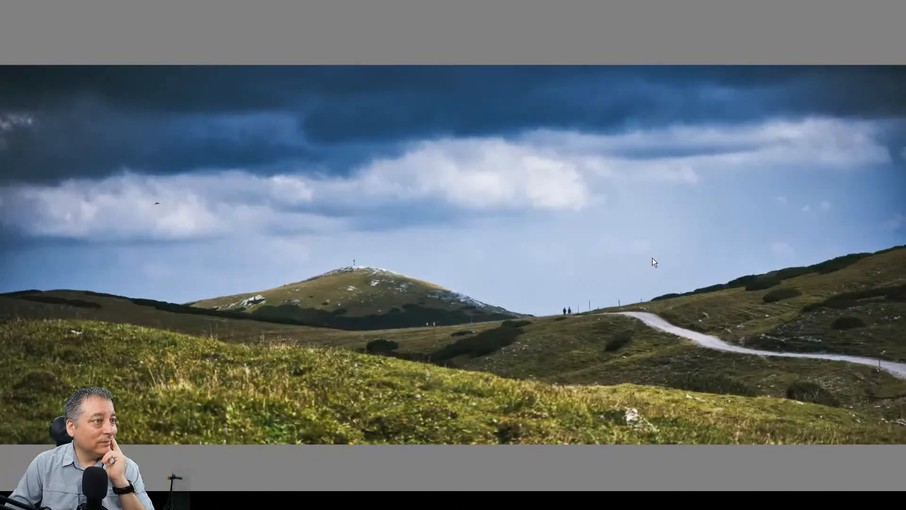
left_click(731, 345)
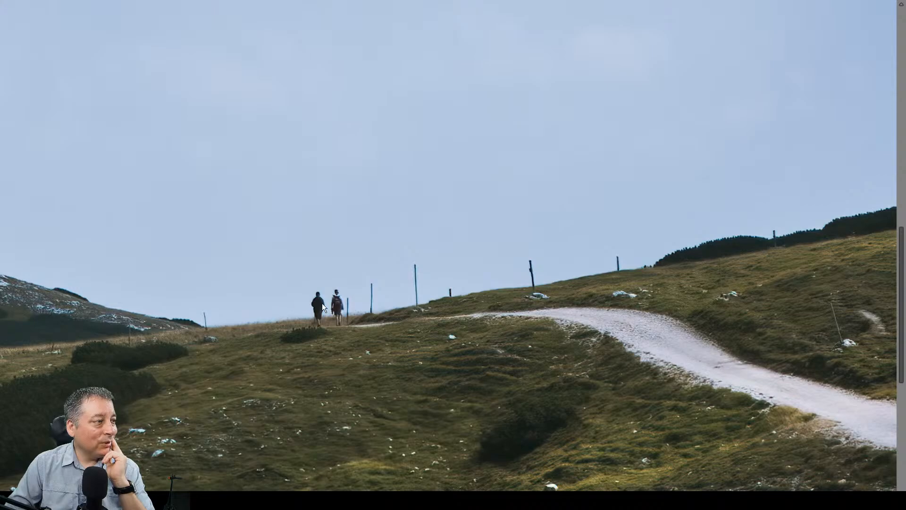
left_click_drag(322, 307, 431, 306)
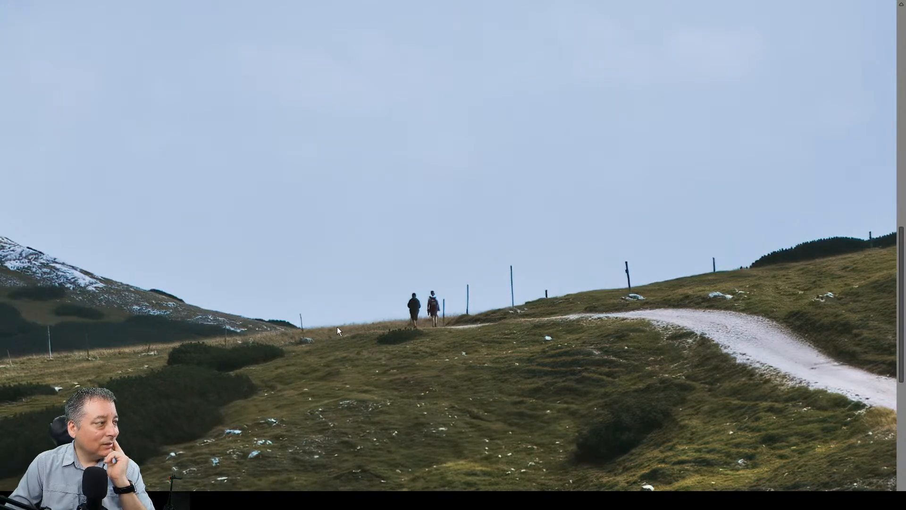
left_click(308, 327)
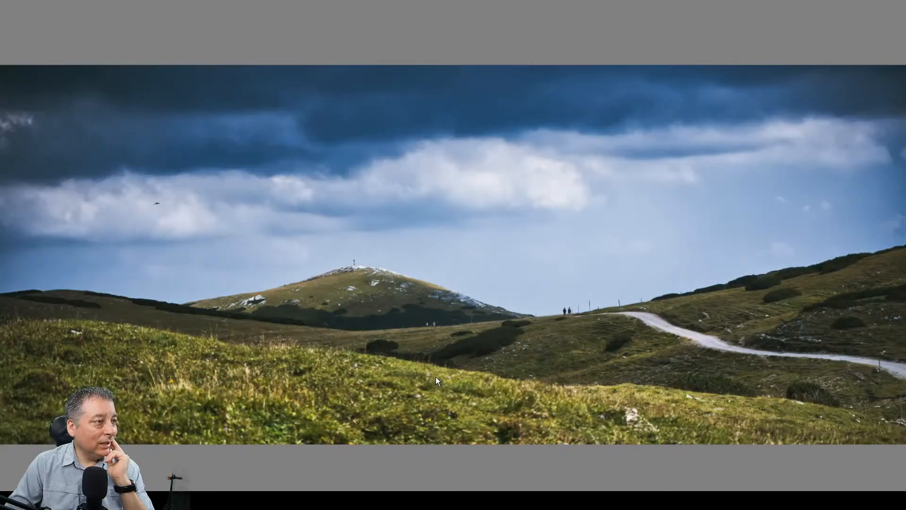
key("Escape")
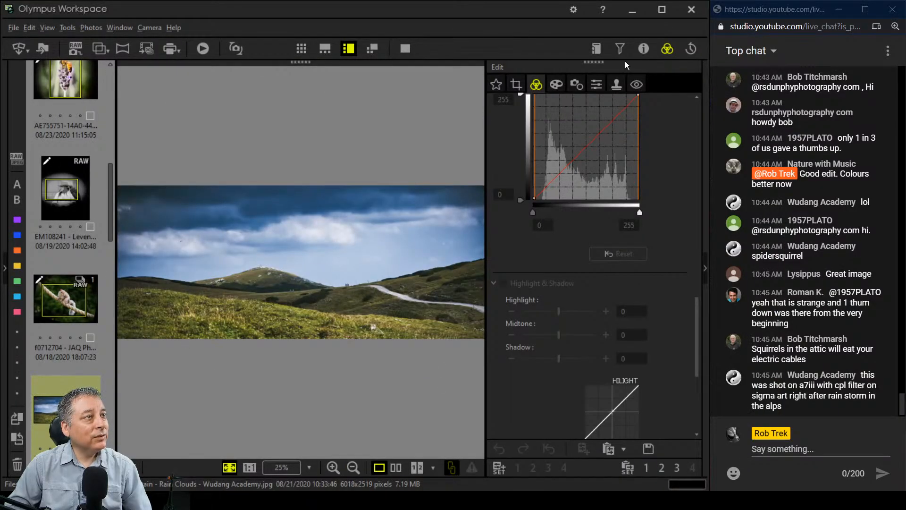
Check the mountain photo's properties for Exif shooting data, and close the properties again
left_click(643, 49)
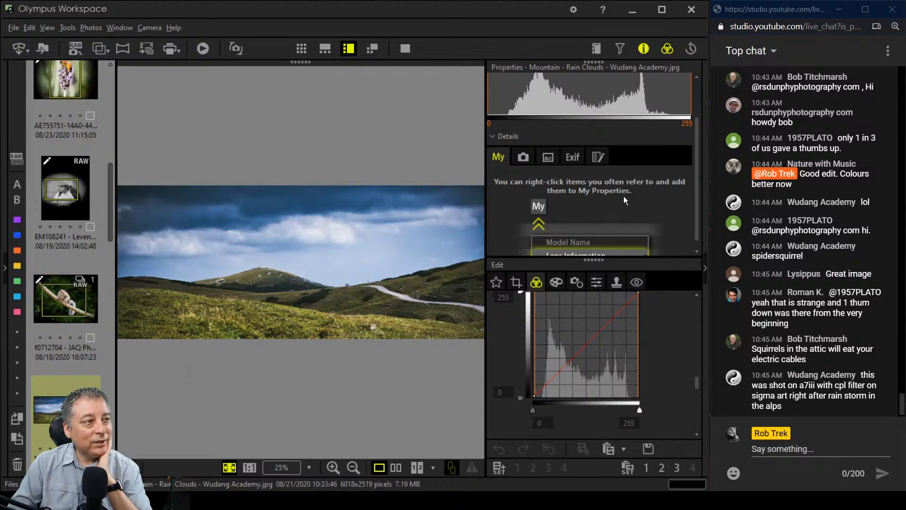
left_click(572, 158)
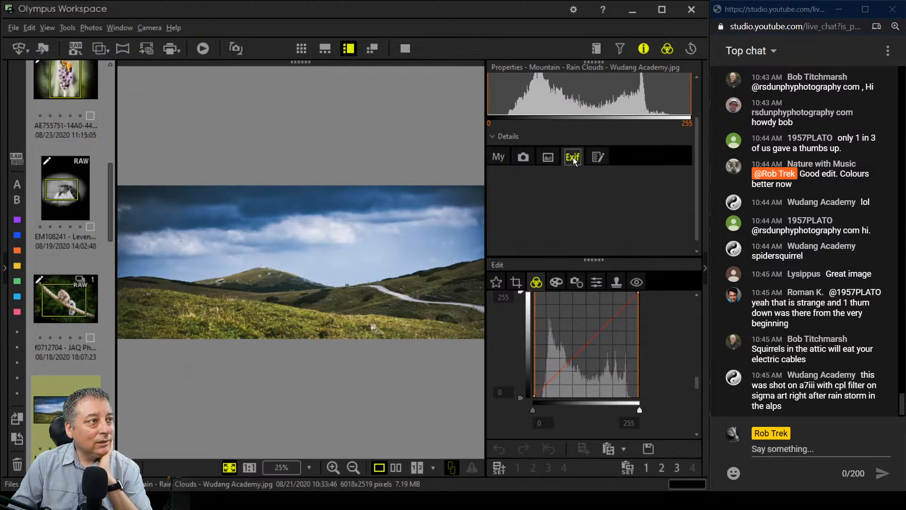
left_click(499, 156)
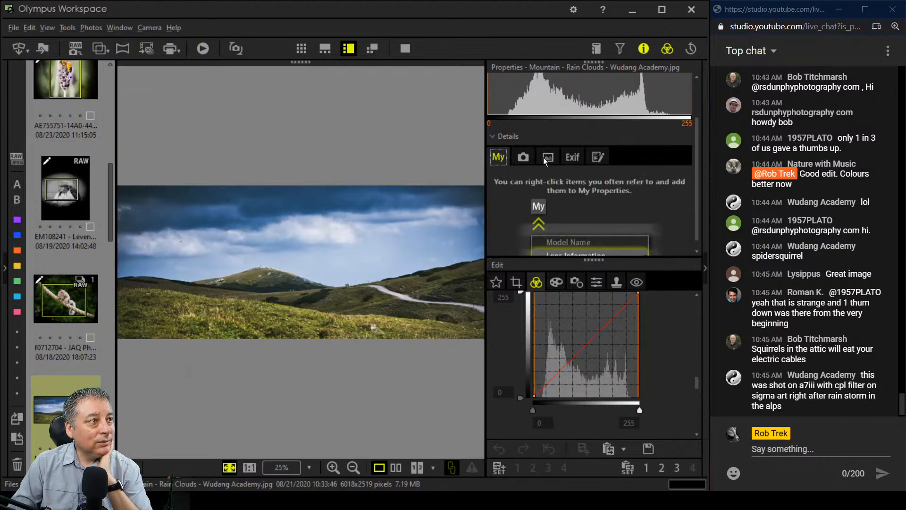
left_click(642, 49)
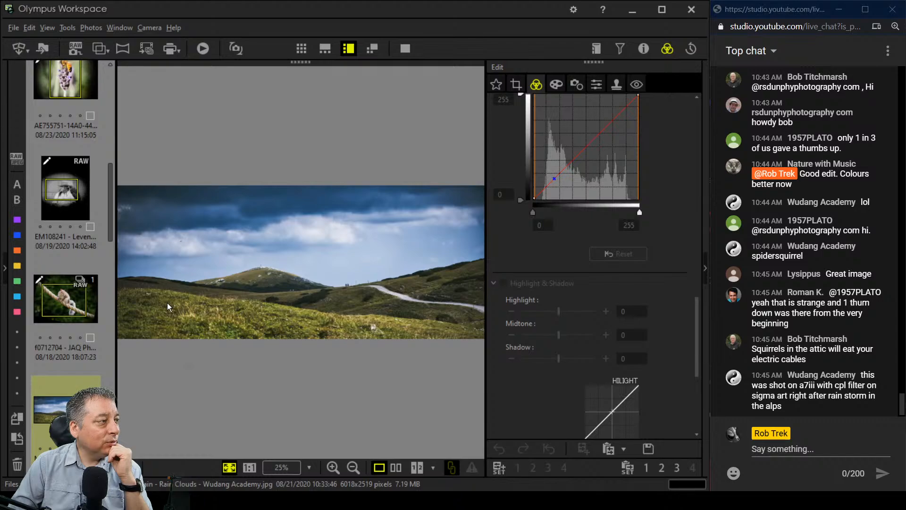
Examine the sharpness of the grass and dark bushes below the mountain at full magnification
left_click(259, 324)
left_click_drag(295, 258, 292, 357)
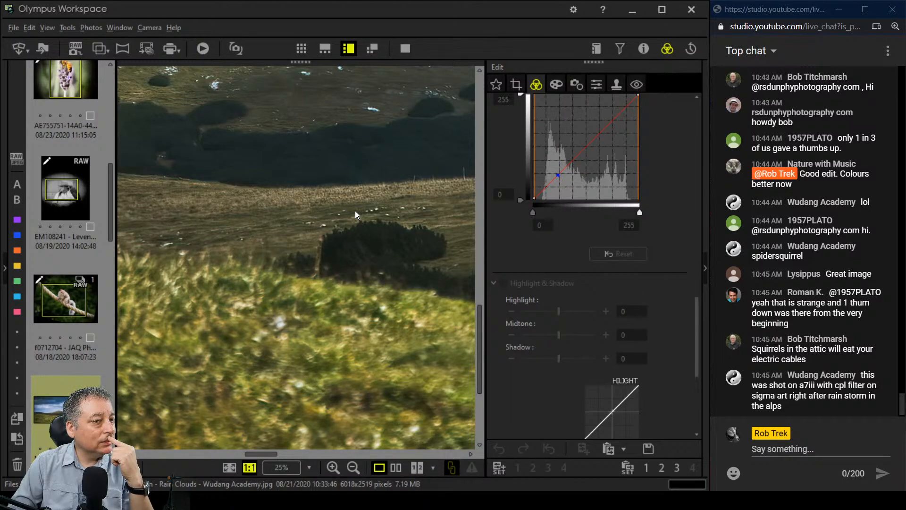
left_click(320, 318)
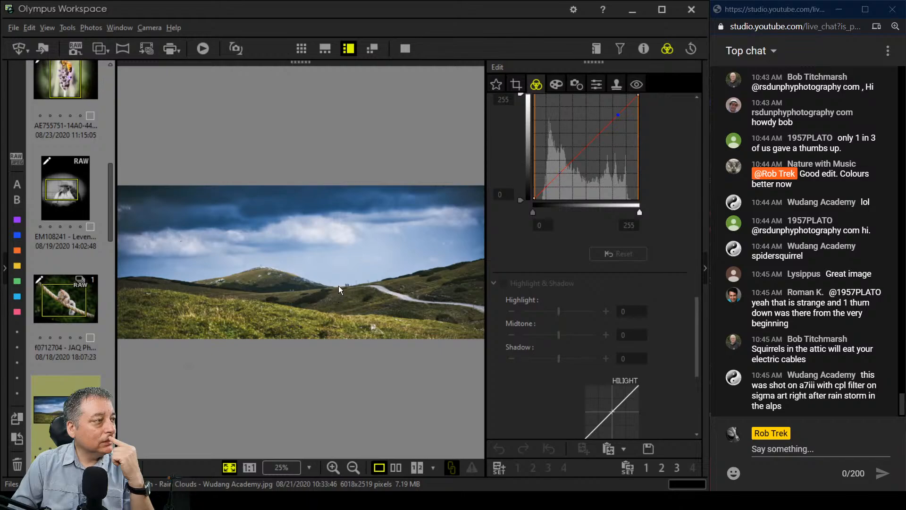
Crop the mountain photo to about 4737 x 2045 pixels around the sky, hill and path, cutting off most foreground grass
left_click(520, 85)
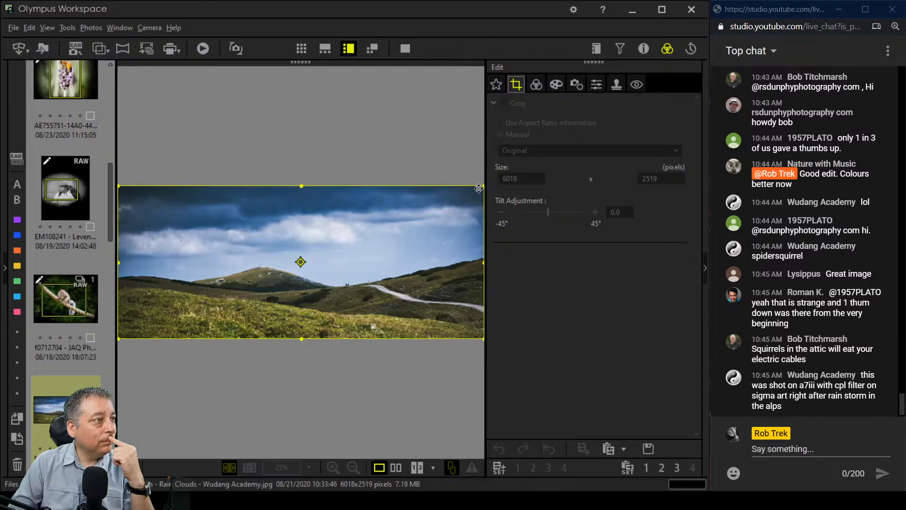
left_click_drag(480, 187, 407, 232)
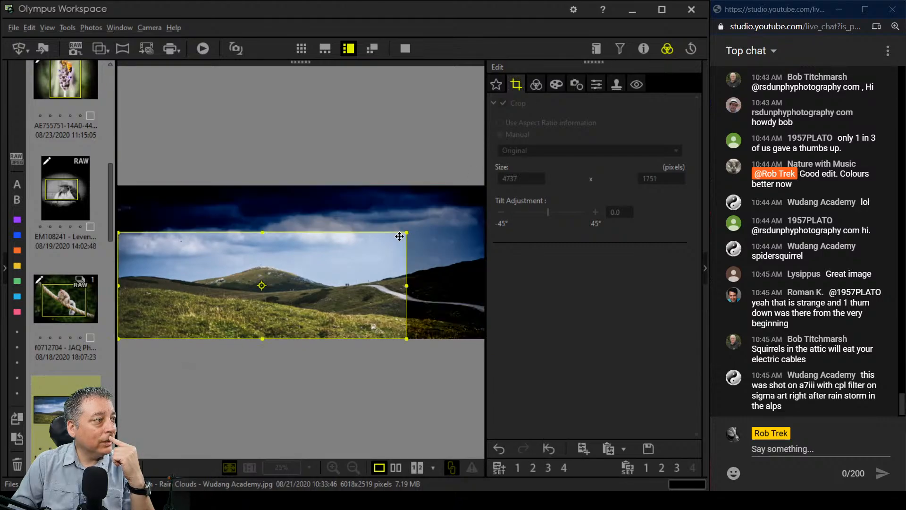
left_click_drag(368, 256, 414, 211)
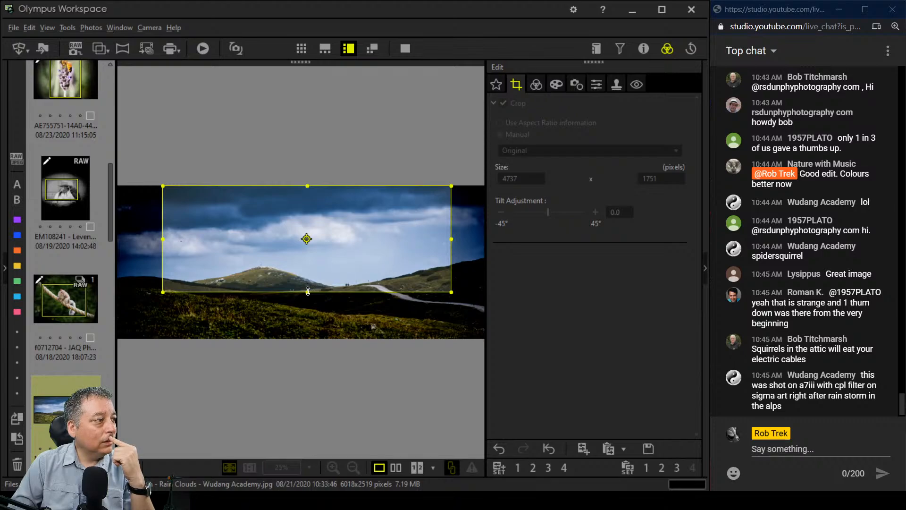
left_click_drag(310, 293, 311, 309)
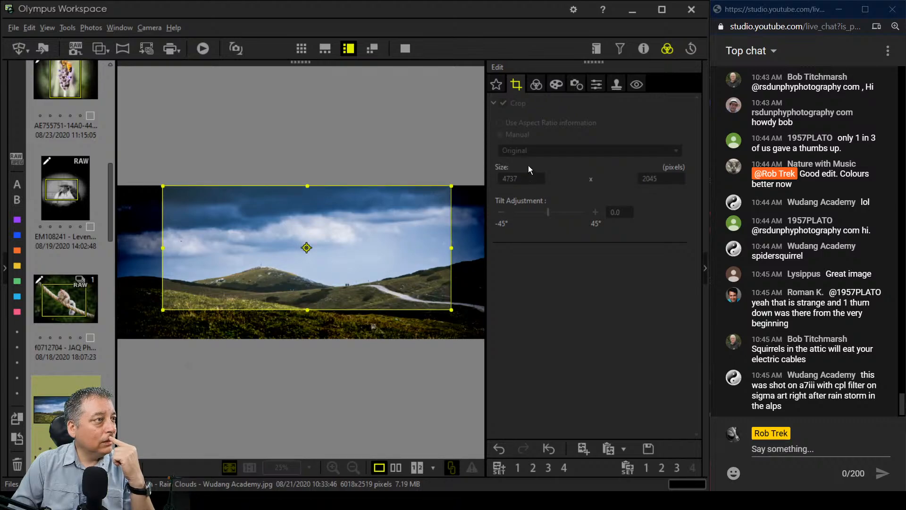
left_click(538, 86)
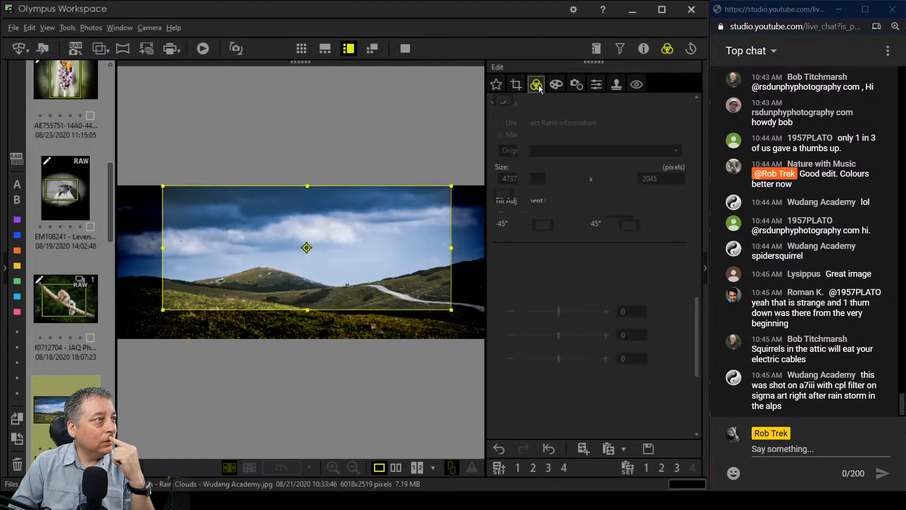
Refine the crop to about 4772 x 1969 pixels and shift it to the photo's right edge to include more of the path
left_click(521, 88)
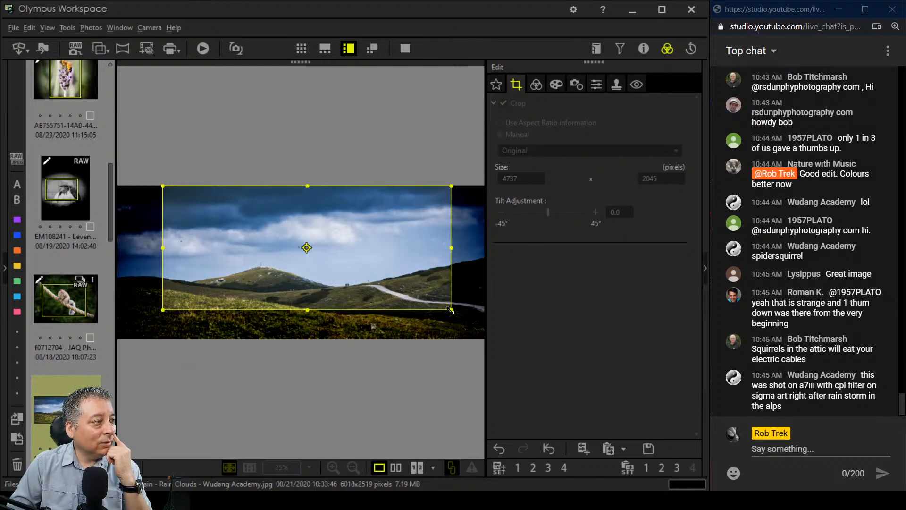
left_click_drag(451, 310, 475, 310)
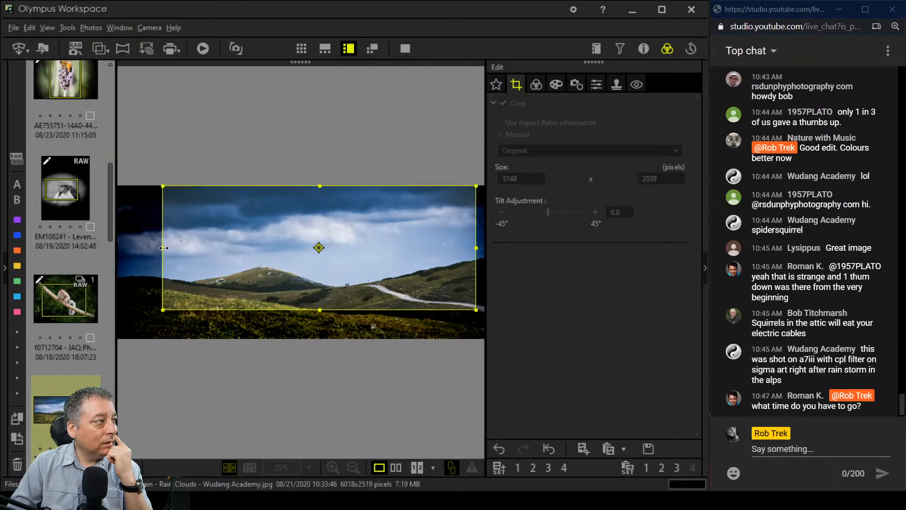
left_click_drag(165, 248, 191, 247)
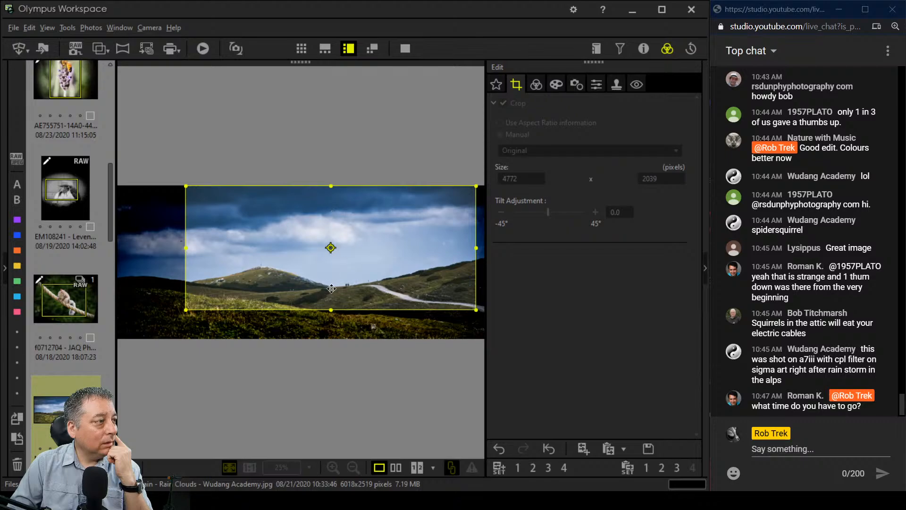
left_click_drag(330, 306, 330, 301)
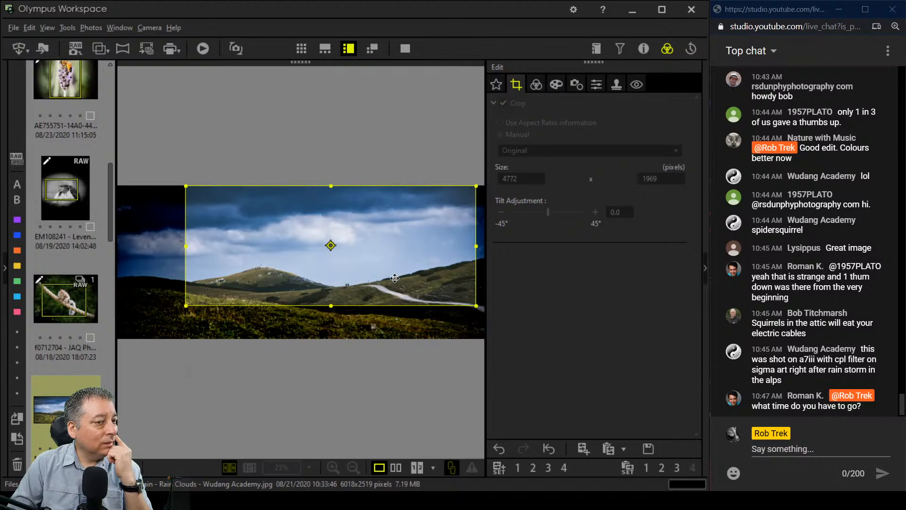
left_click_drag(394, 278, 399, 278)
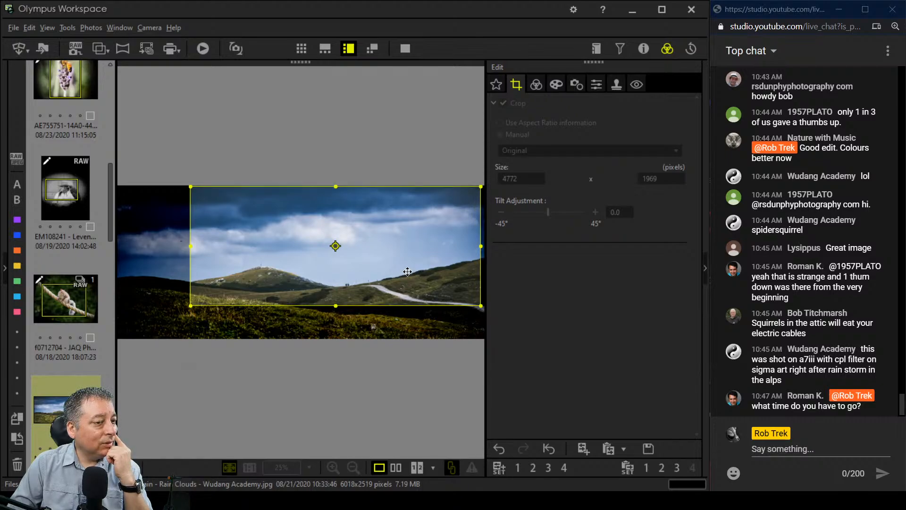
left_click_drag(407, 272, 415, 275)
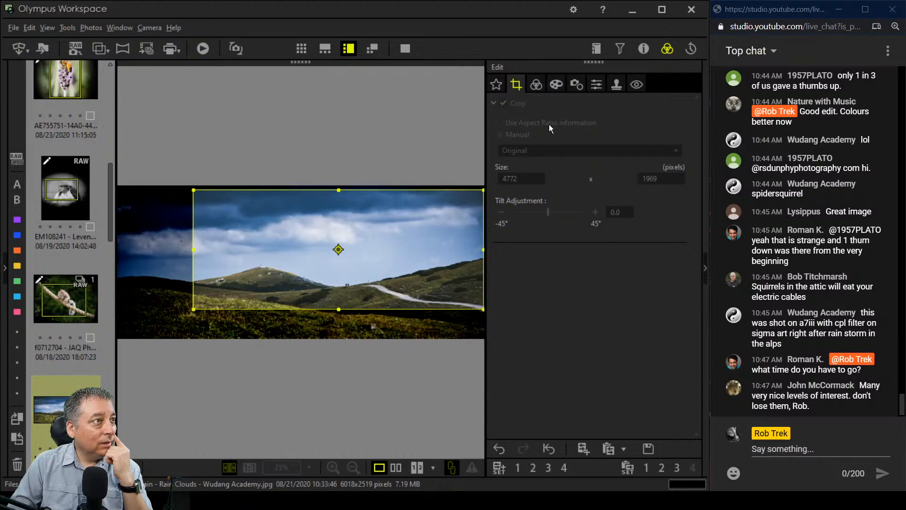
Collapse the Tone Curve, Picture Mode, Adjust Color and Highlight & Shadow sections of the mountain photo's tone and color adjustments
left_click(537, 86)
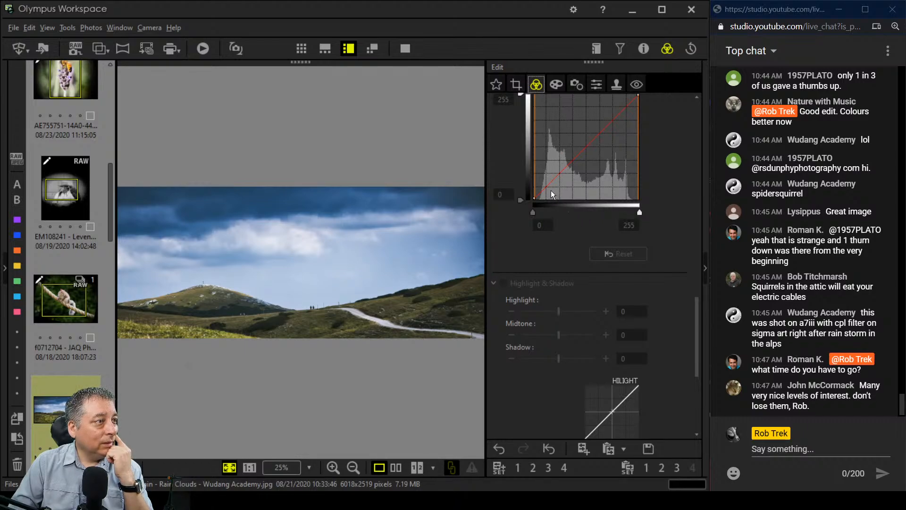
scroll(554, 199, "up", 3)
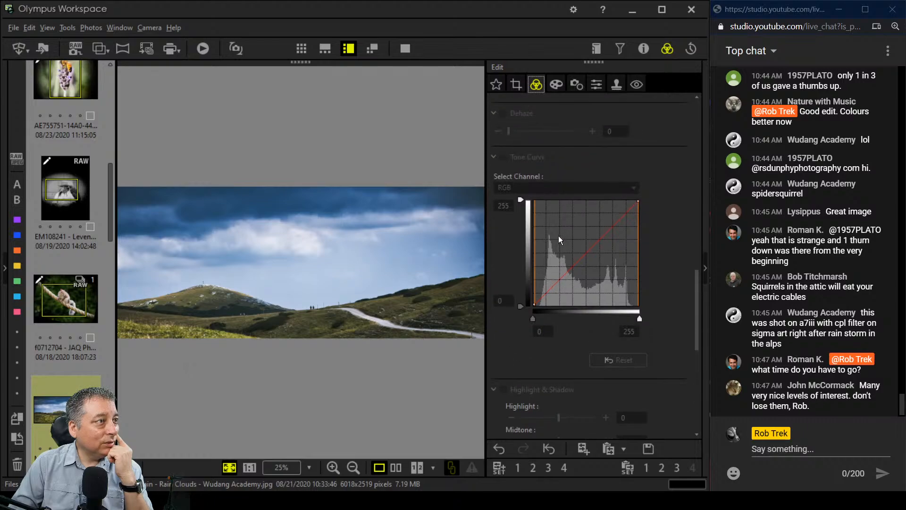
left_click(493, 157)
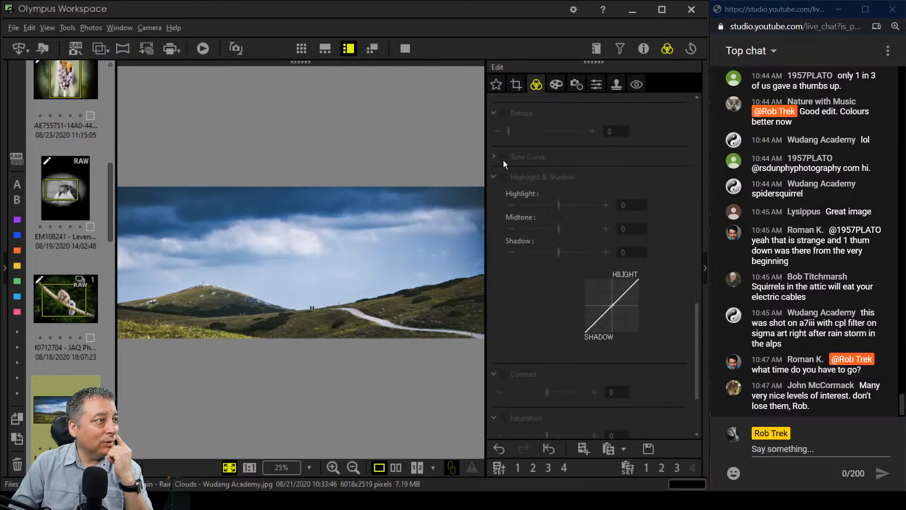
scroll(621, 244, "up", 5)
scroll(620, 244, "up", 9)
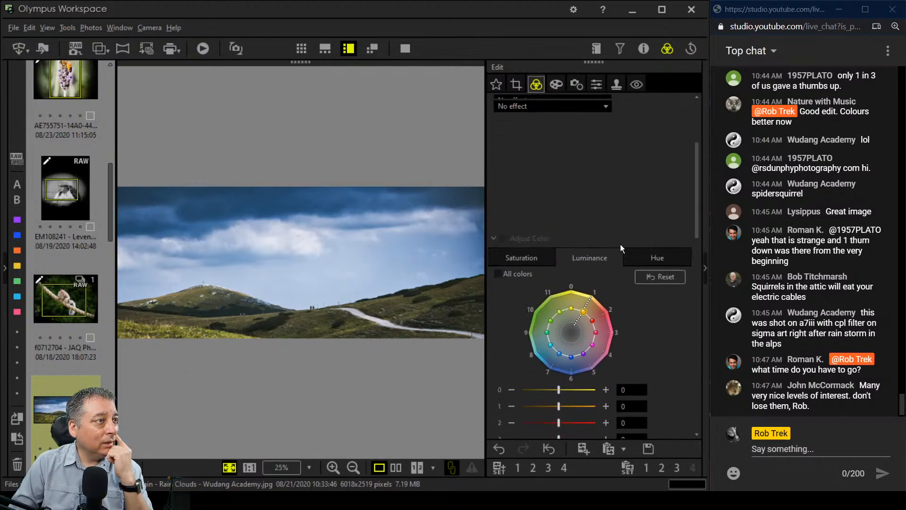
left_click(493, 220)
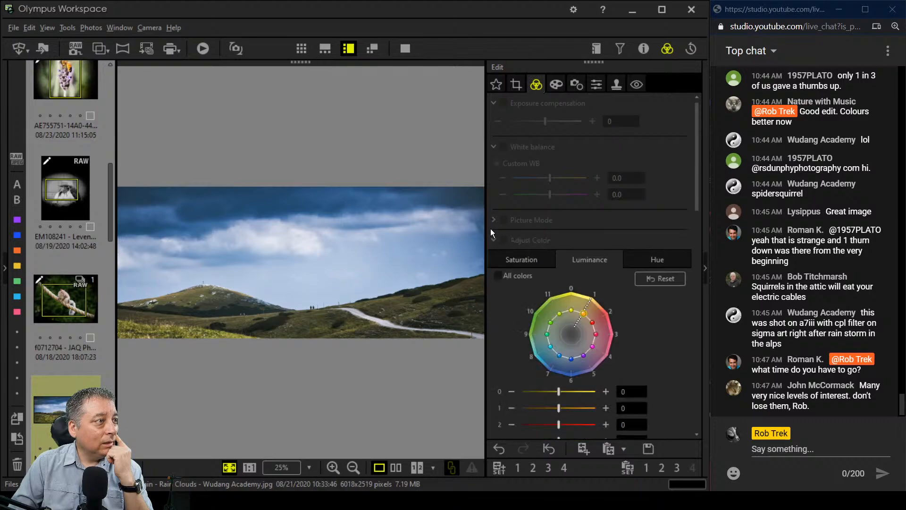
left_click(493, 240)
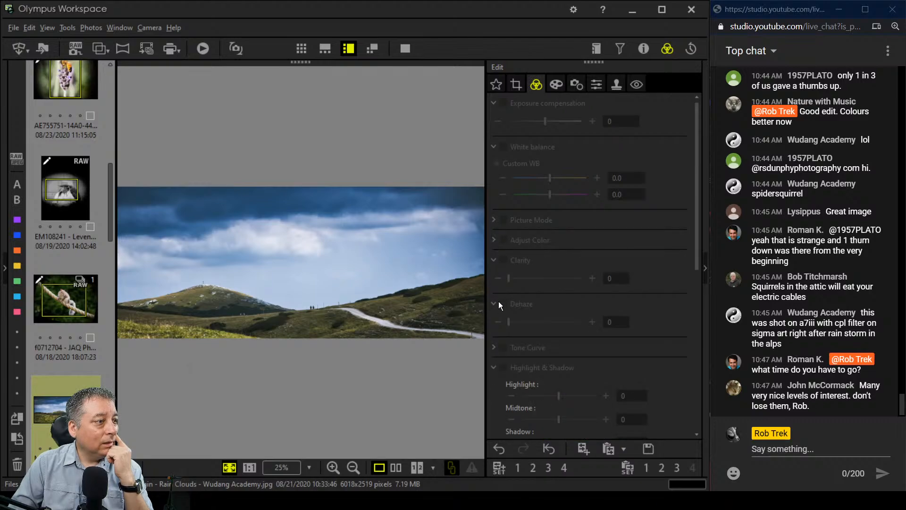
left_click(493, 367)
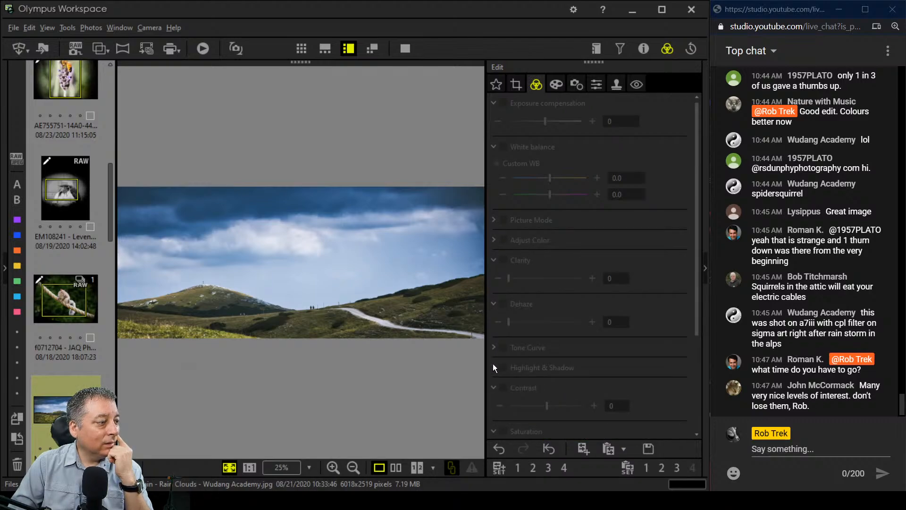
scroll(518, 388, "down", 3)
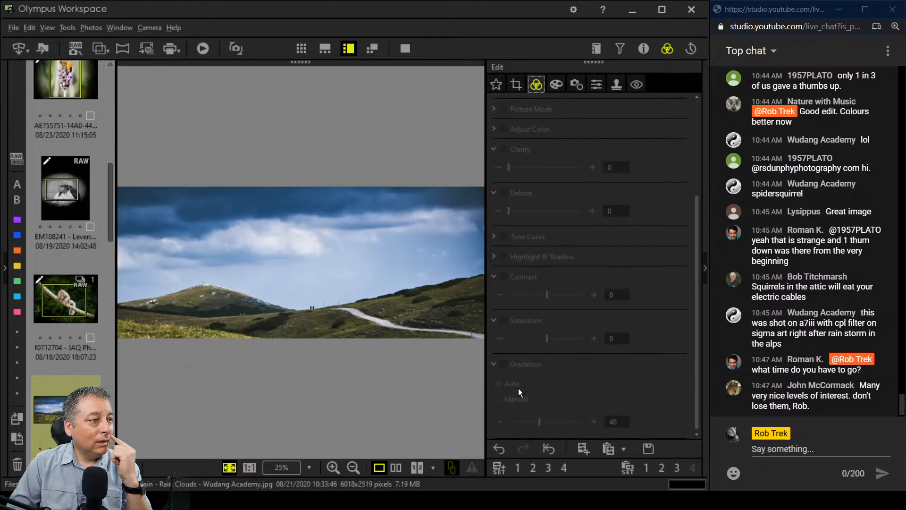
scroll(519, 388, "up", 3)
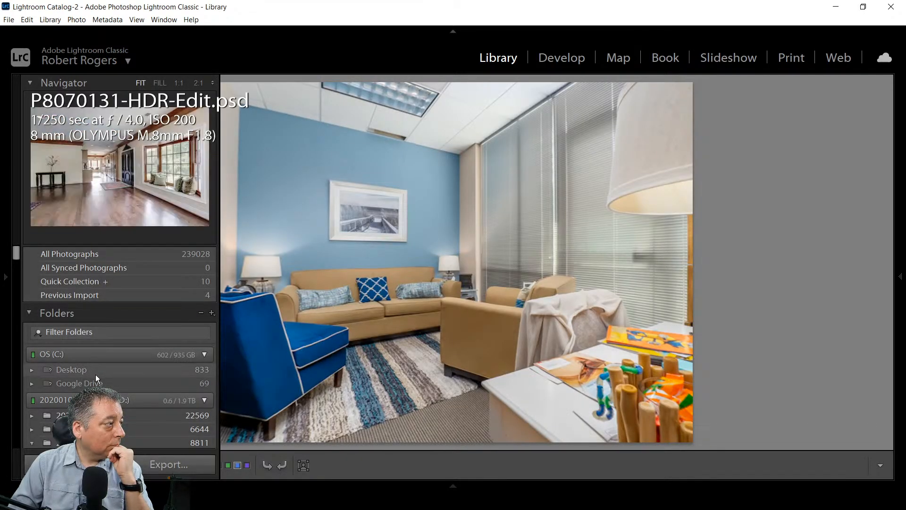
Switch to Lightroom Classic and synchronize the folder 4 Live Photo Edits under Pictures, importing new photos and scanning for metadata updates
scroll(99, 372, "down", 3)
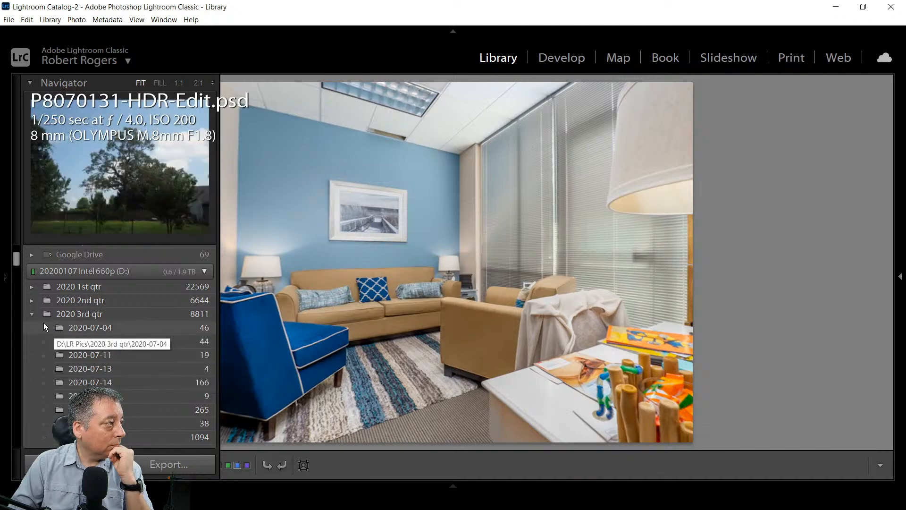
left_click(32, 314)
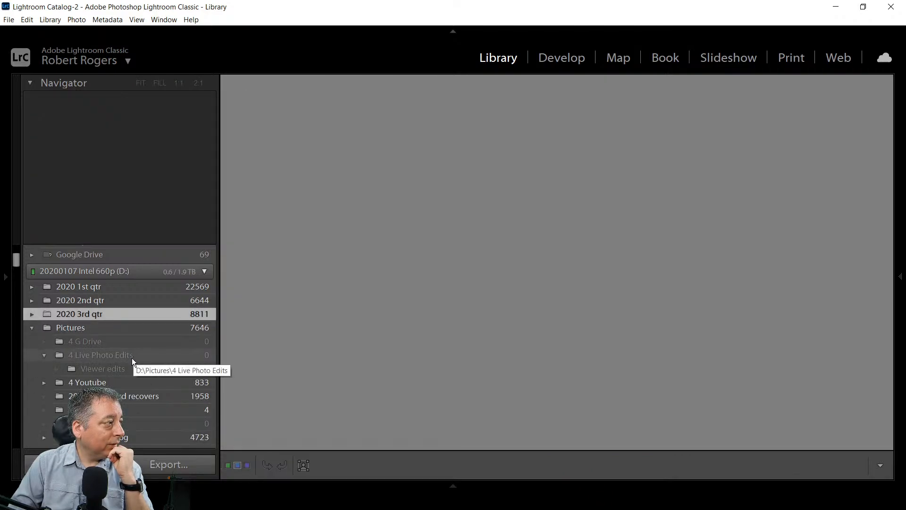
left_click(130, 360)
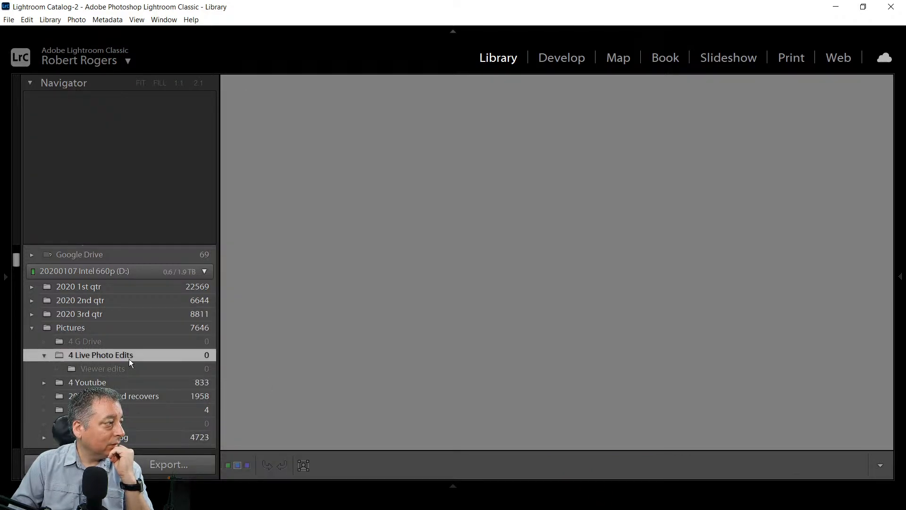
right_click(130, 360)
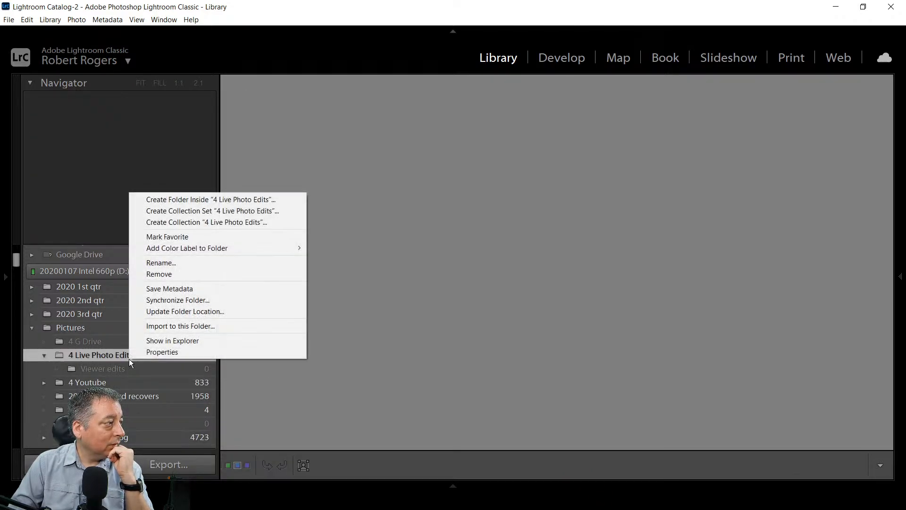
left_click(156, 303)
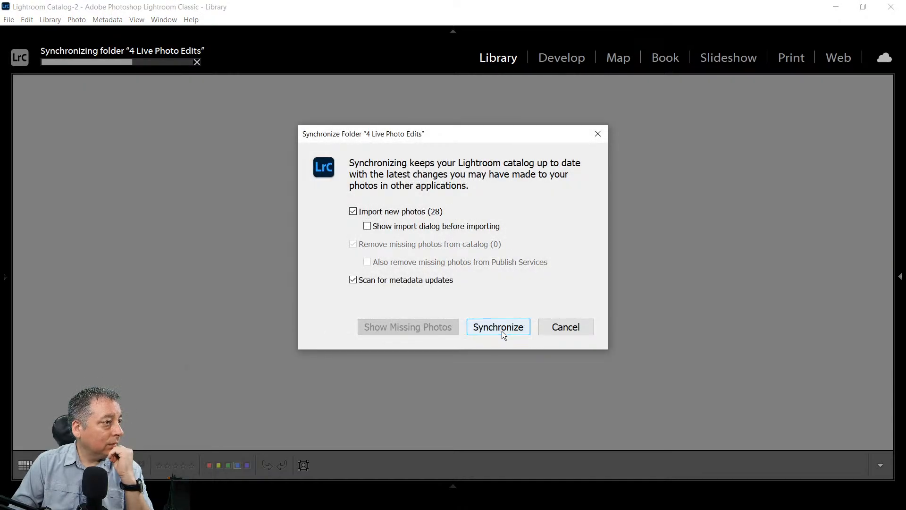
left_click(502, 334)
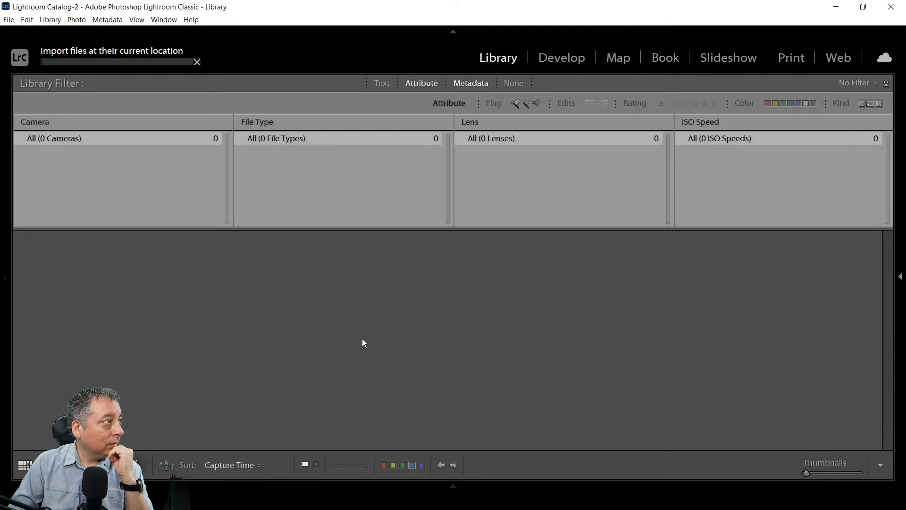
Hide the module picker and the metadata filter columns, and open the Mountain - Rain Clouds photo in the single-image view
left_click(453, 32)
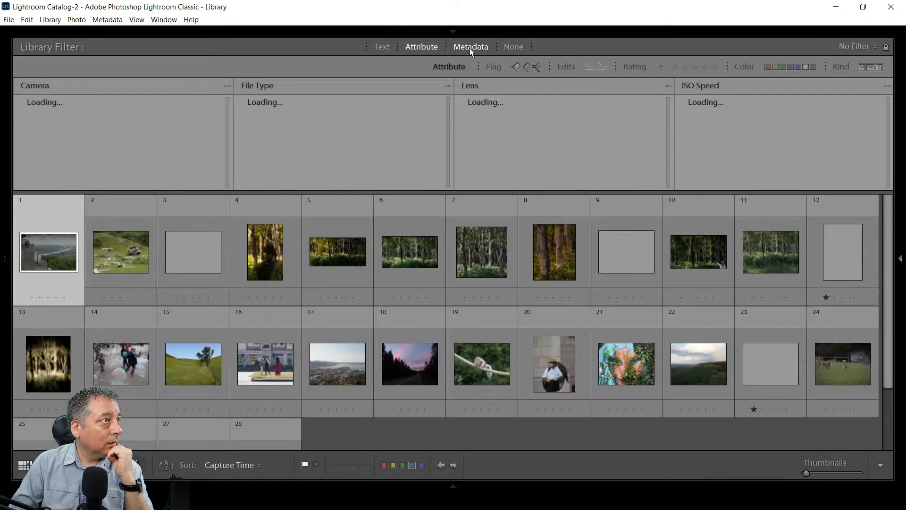
left_click(470, 49)
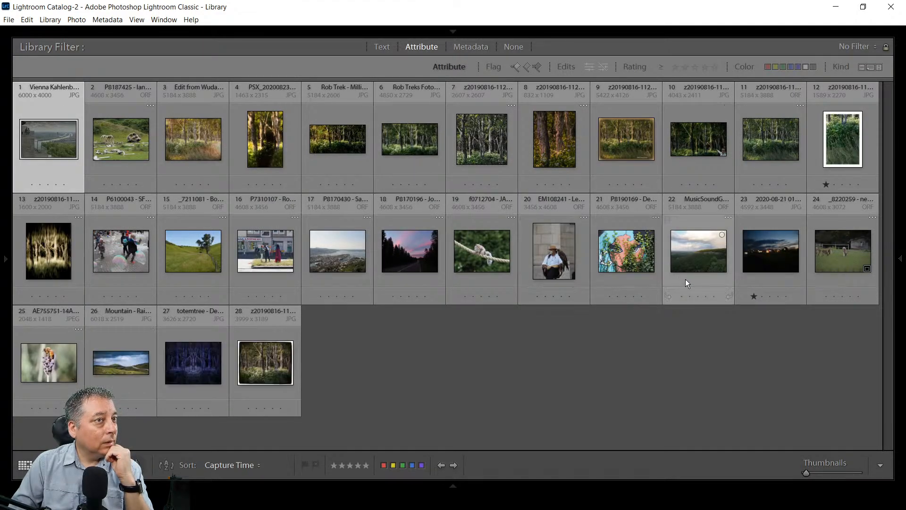
double_click(128, 359)
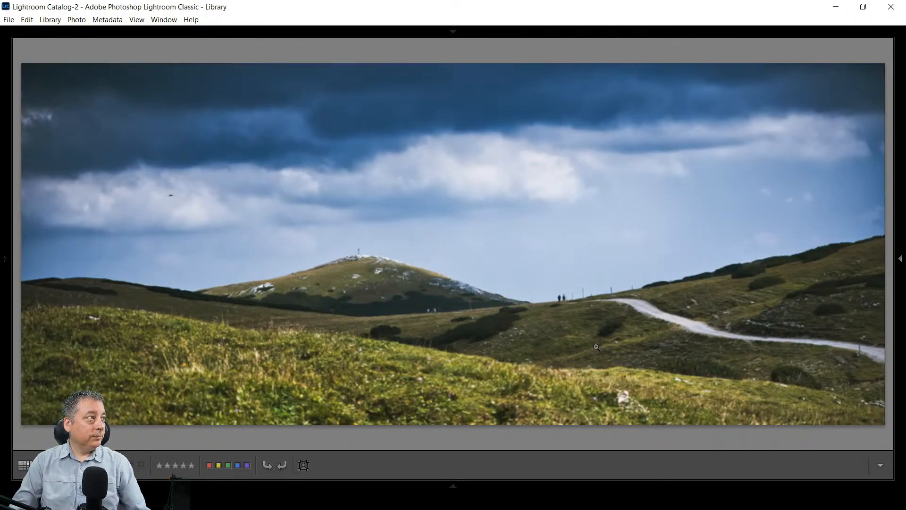
Crop the mountain photo at its original aspect ratio around the hill, clouds and path, cutting off most foreground grass and the dark left side
key("r")
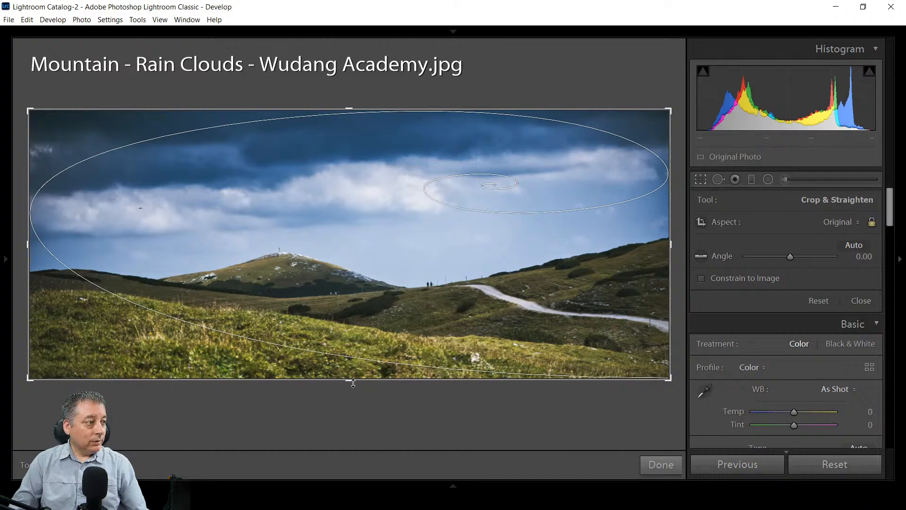
left_click_drag(354, 383, 354, 342)
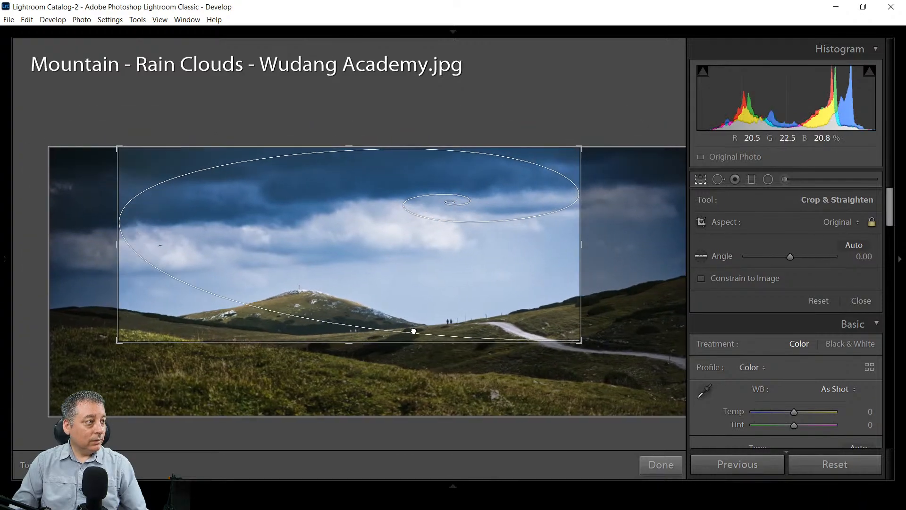
left_click_drag(413, 331, 284, 292)
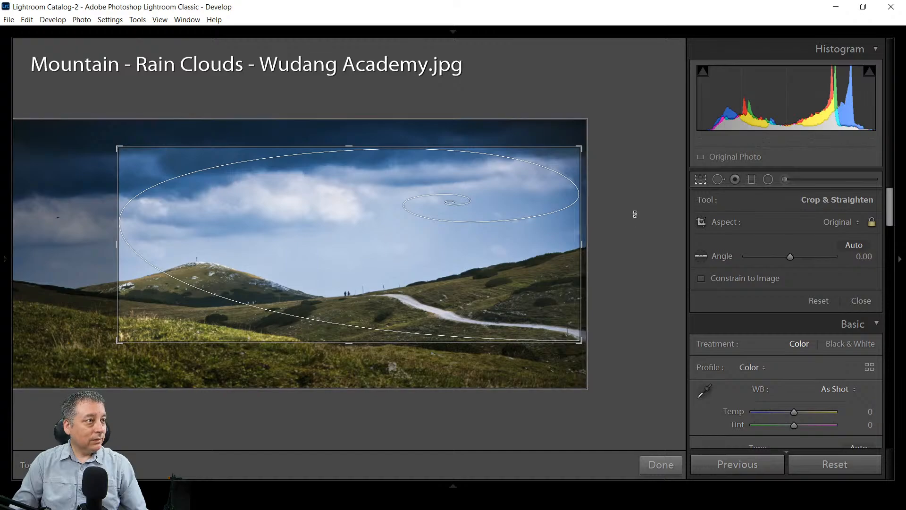
left_click(703, 182)
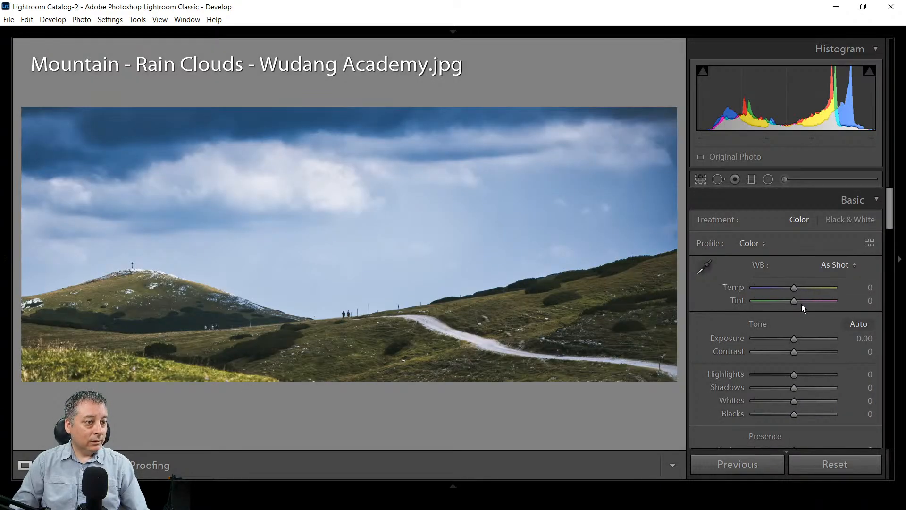
Set the mountain photo's Highlights to -71, Shadows to +30, Whites to +51 and Blacks to -55
left_click_drag(793, 416, 772, 414)
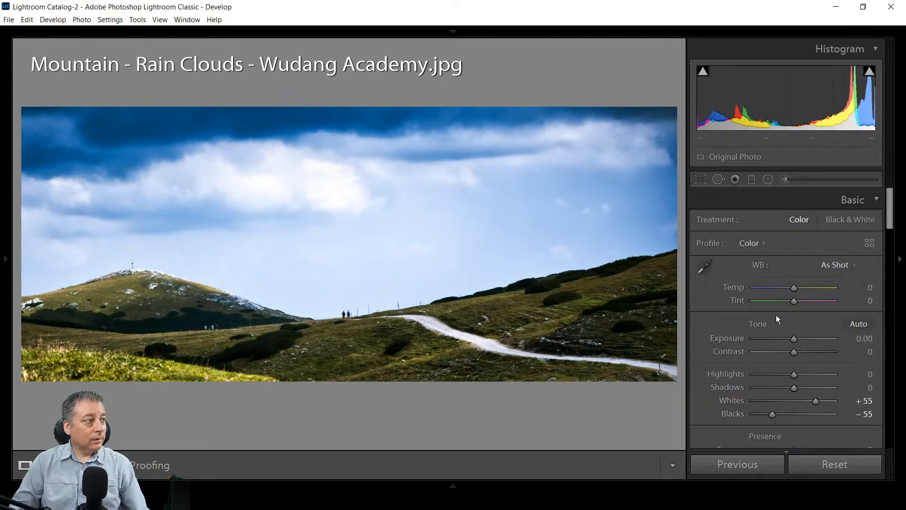
mouse_move(794, 388)
left_mouse_down()
mouse_move(807, 389)
mouse_move(780, 378)
left_mouse_up()
left_click_drag(764, 376, 766, 375)
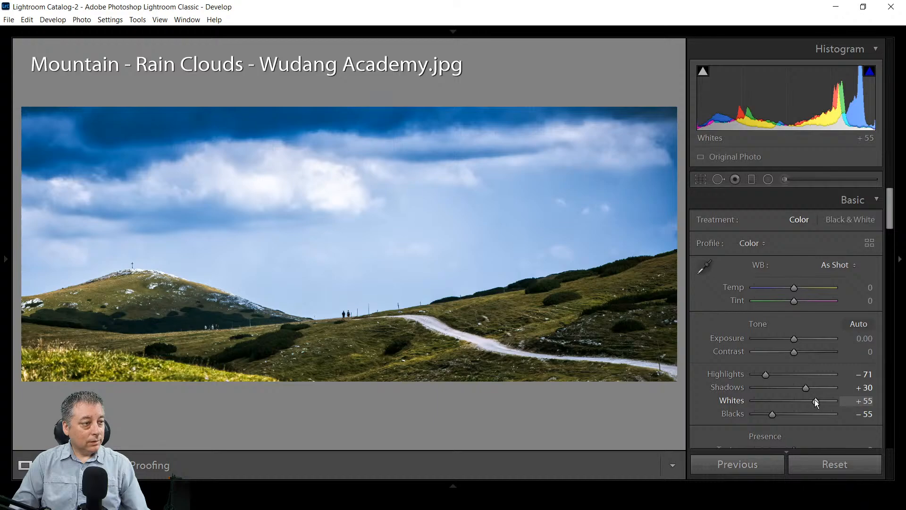
left_click_drag(815, 399, 814, 401)
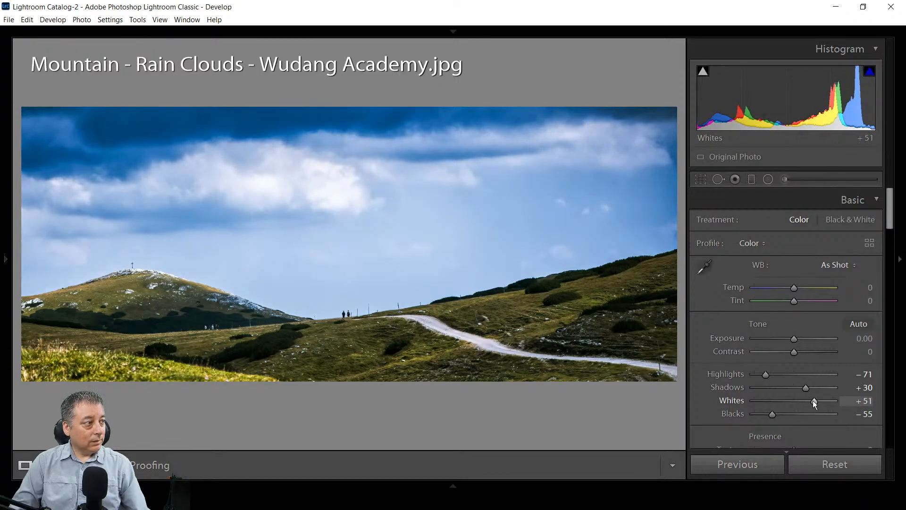
Set the mountain photo's Texture to +8, Clarity to +23 and Dehaze to +15
scroll(735, 331, "down", 6)
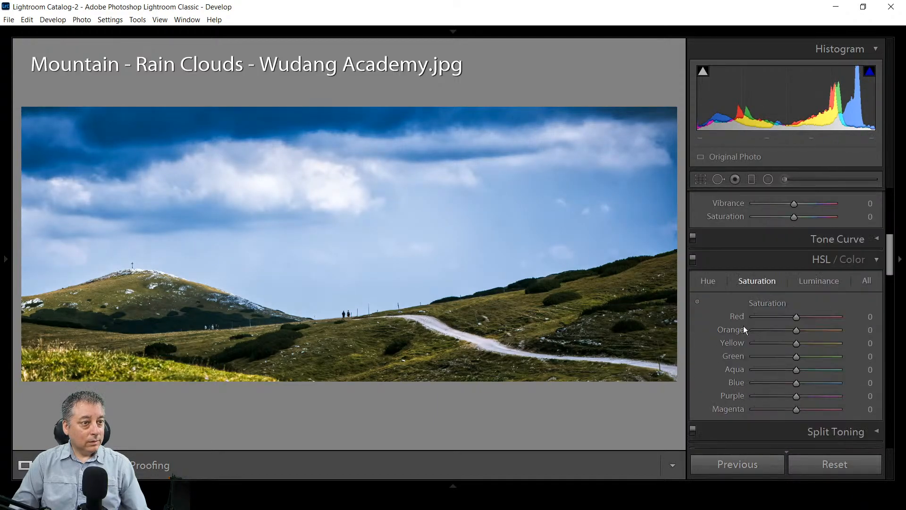
scroll(743, 326, "up", 3)
mouse_move(794, 317)
left_mouse_down()
mouse_move(803, 316)
mouse_move(798, 332)
mouse_move(797, 305)
left_mouse_up()
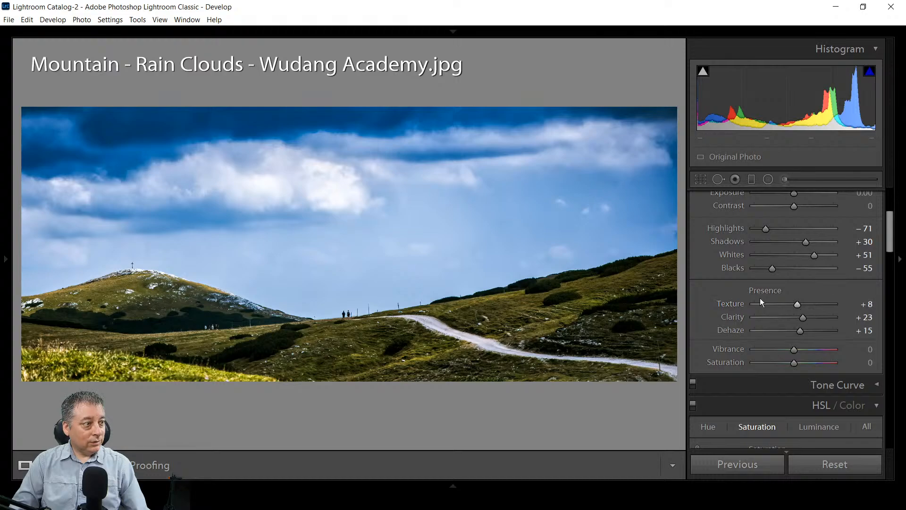
Warm the mountain photo's white balance by setting Temp to +8 and Tint to +5
scroll(724, 243, "up", 3)
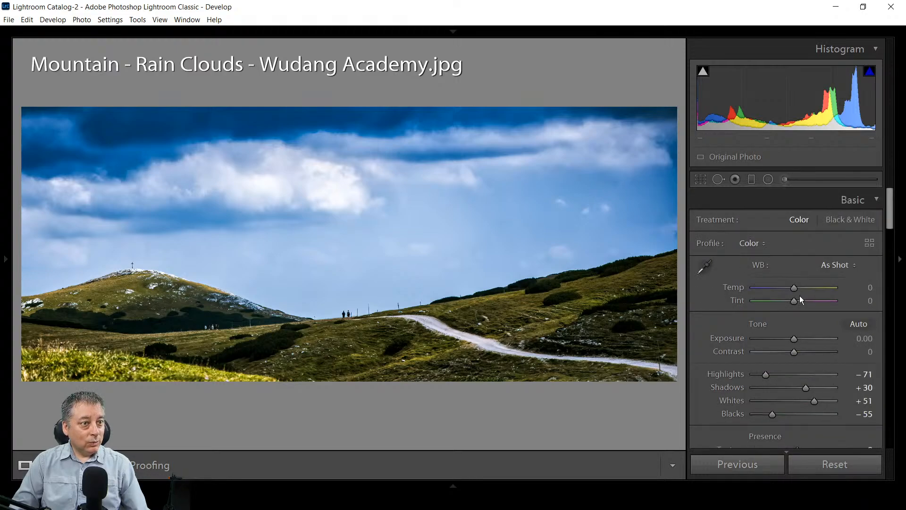
left_click_drag(795, 288, 797, 288)
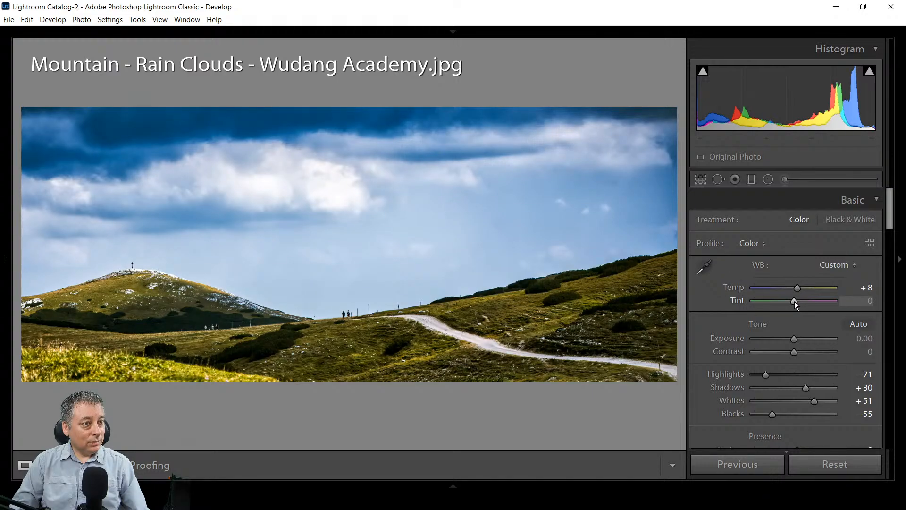
key("Up")
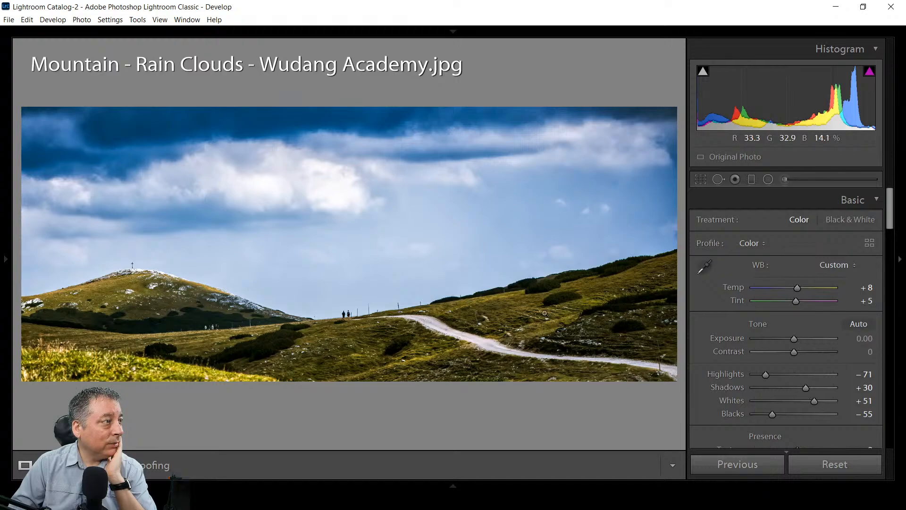
Change the crop's aspect ratio to 16 x 7 and tighten it around the hill, the walkers and the path, trimming the dark clouds above
left_click(700, 179)
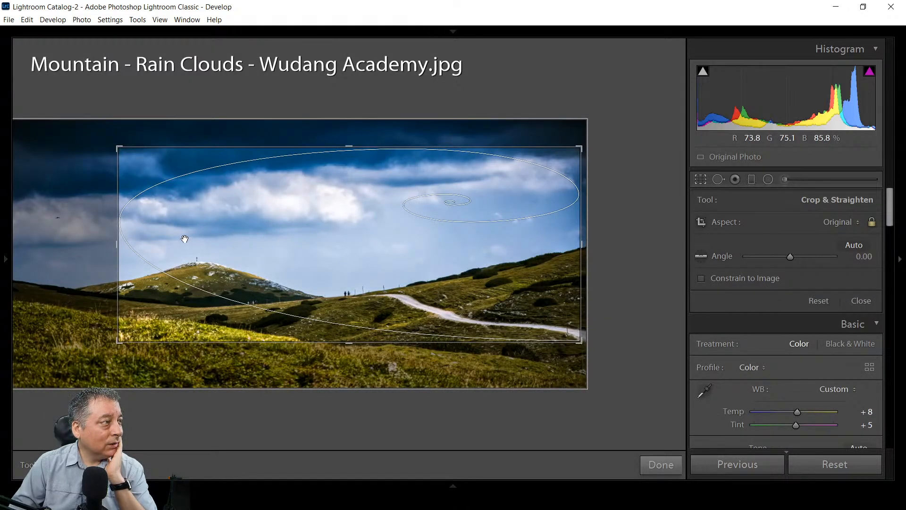
left_click(836, 223)
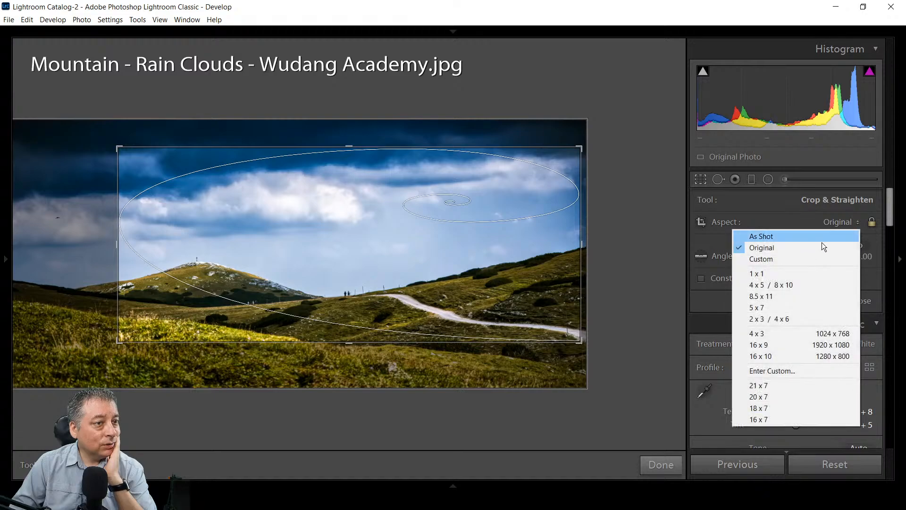
left_click(780, 418)
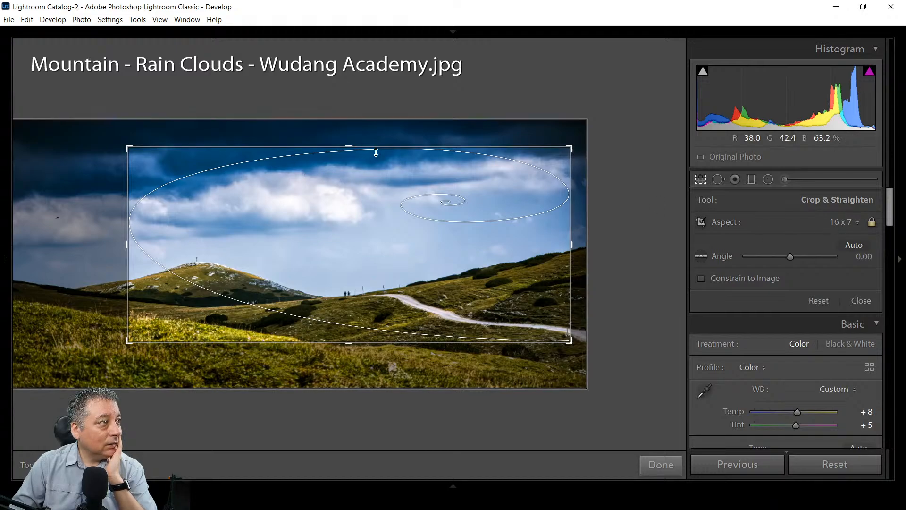
left_click_drag(350, 148, 353, 160)
mouse_move(360, 221)
left_mouse_down()
mouse_move(358, 213)
mouse_move(359, 235)
left_mouse_up()
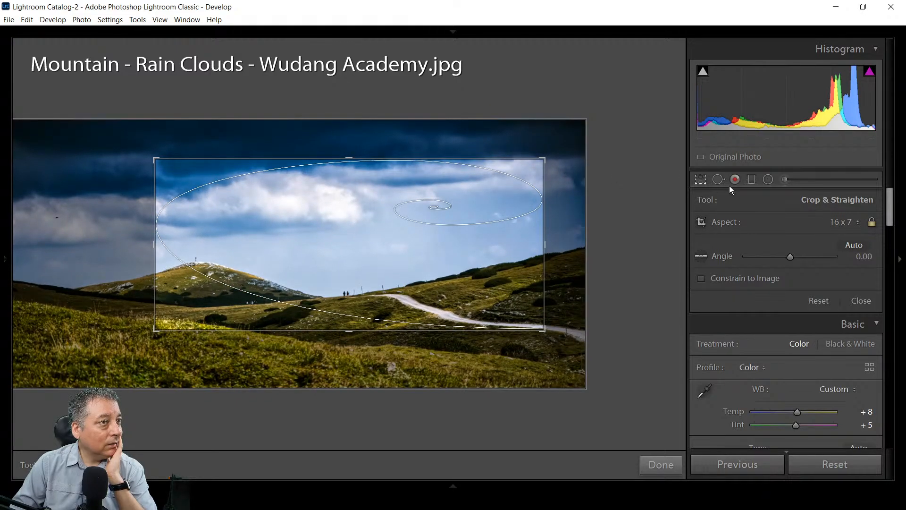
left_click(698, 182)
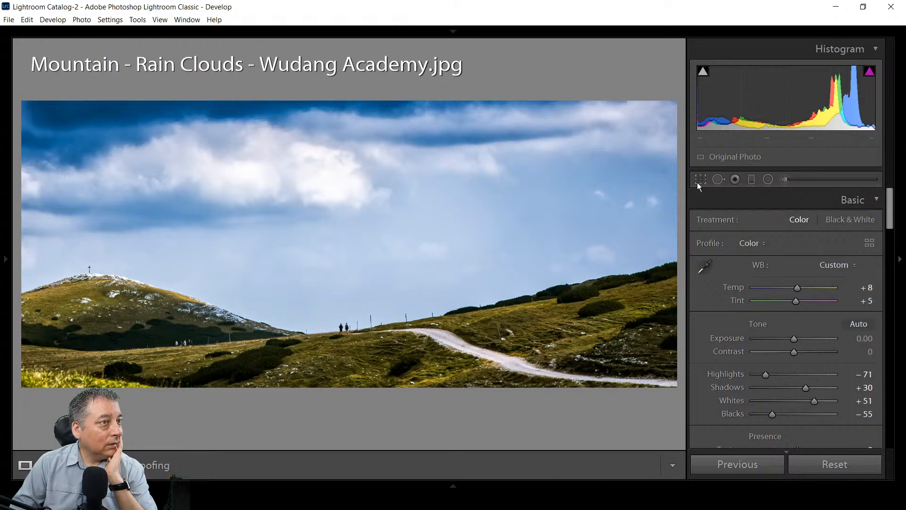
Enlarge the 16 x 7 crop to the photo's right edge and rotate it by 0.70 degrees
left_click(698, 182)
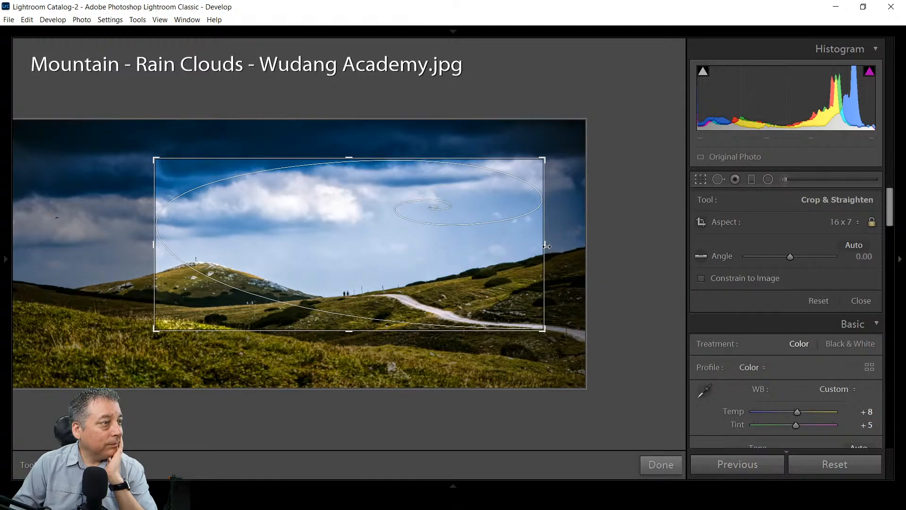
left_click_drag(548, 247, 565, 244)
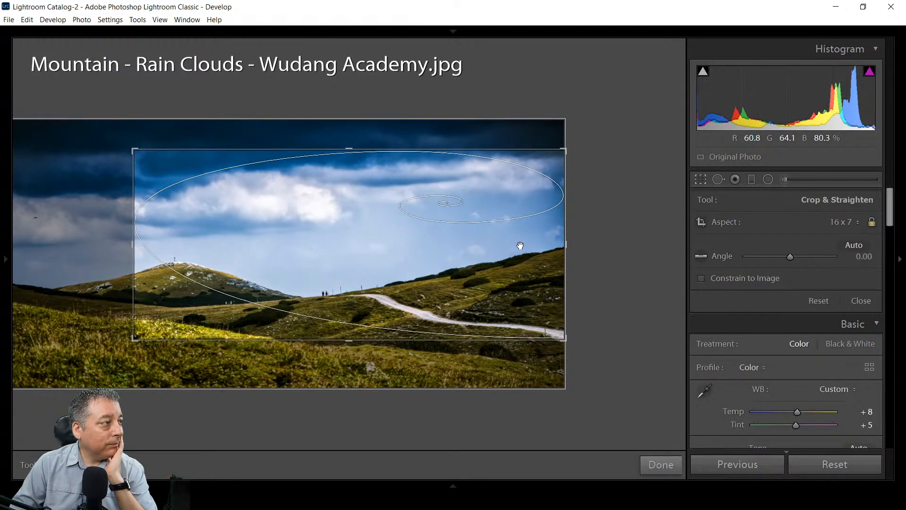
left_click(716, 186)
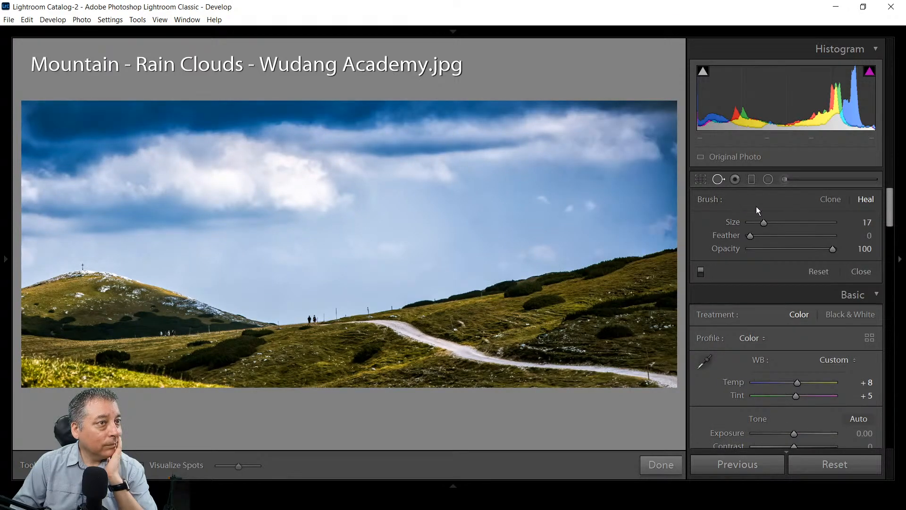
key("r")
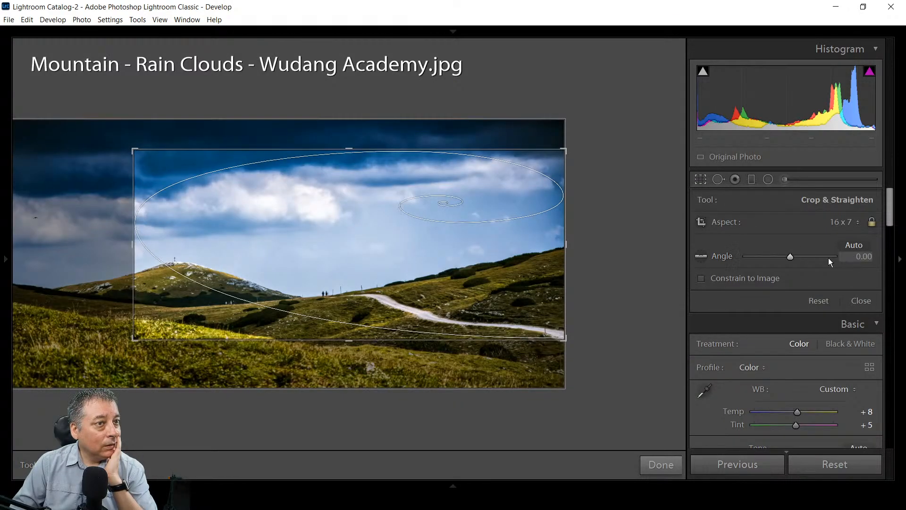
left_click_drag(788, 259, 791, 258)
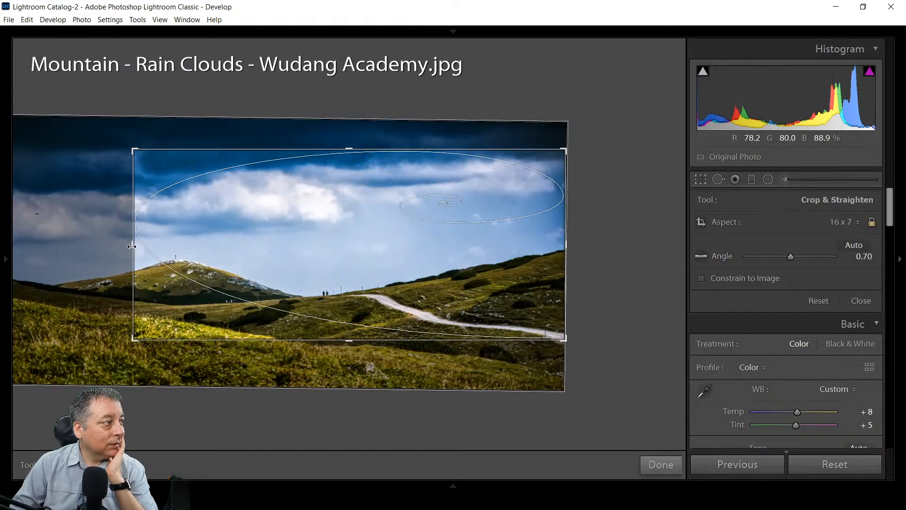
left_click(701, 184)
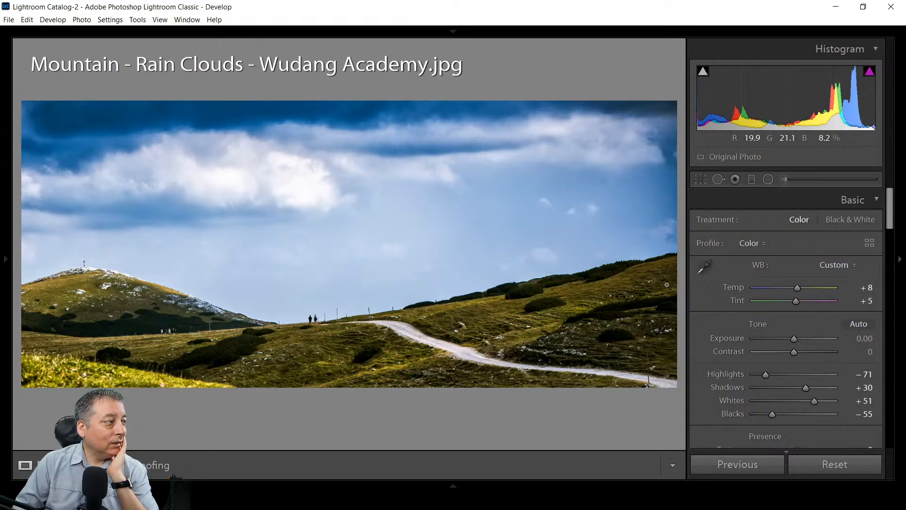
Add a slightly tilted graduated filter over the bright grass in the photo's lower-left corner and reset all its effect values
left_click(752, 180)
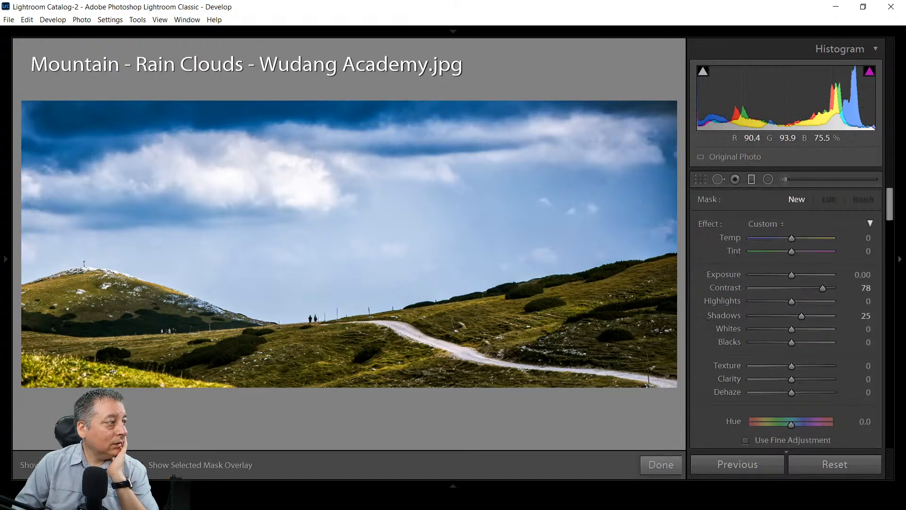
left_click_drag(114, 369, 115, 359)
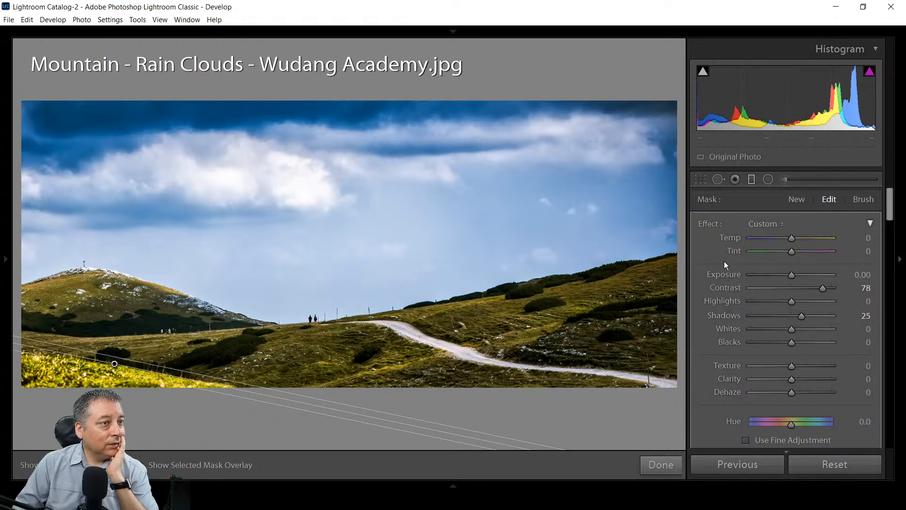
double_click(713, 225)
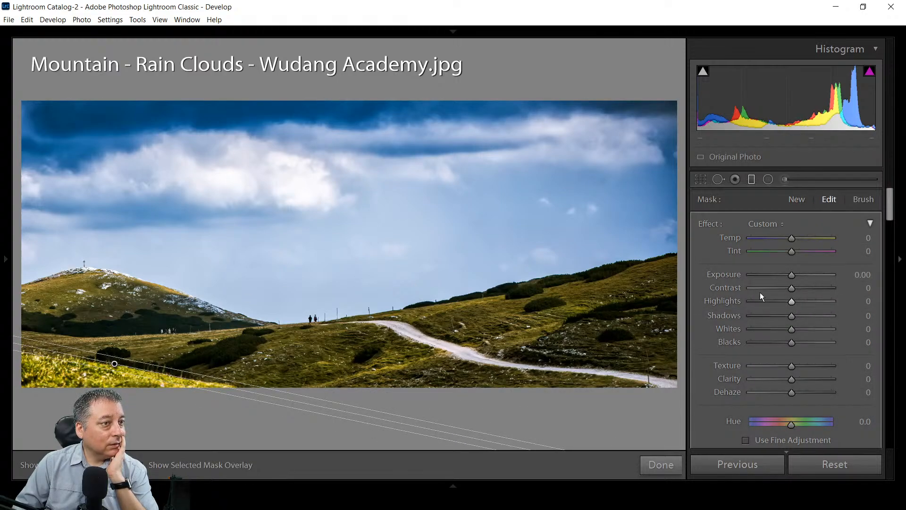
Try darkening the grass filter with Shadows at -96 and Blacks at -95, and reset both values
left_click(752, 319)
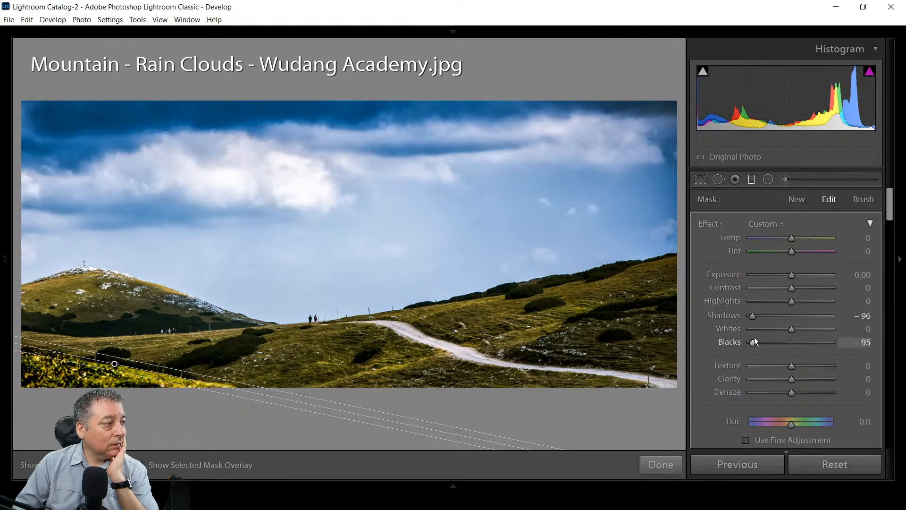
left_click(754, 343)
double_click(754, 317)
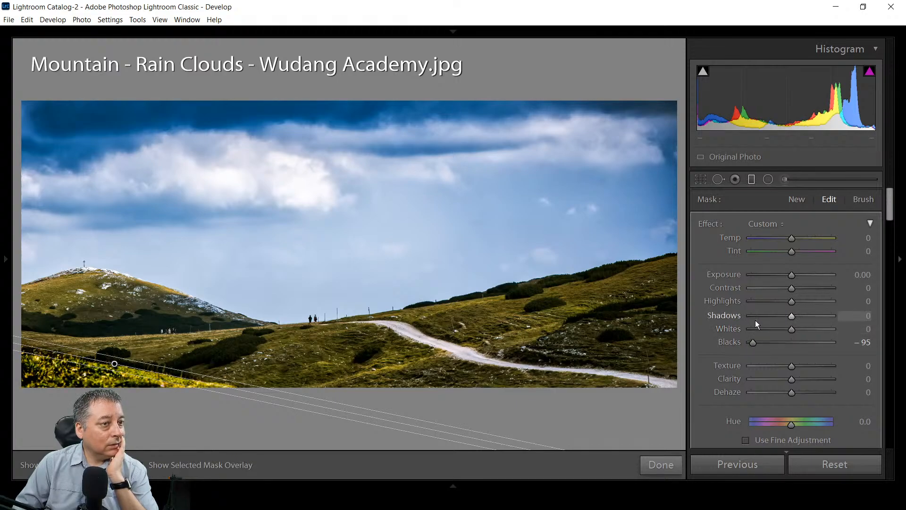
double_click(753, 342)
Set the grass filter's Exposure to -1.24, adjust its tilt to follow the slope, and close the filter
left_click(779, 275)
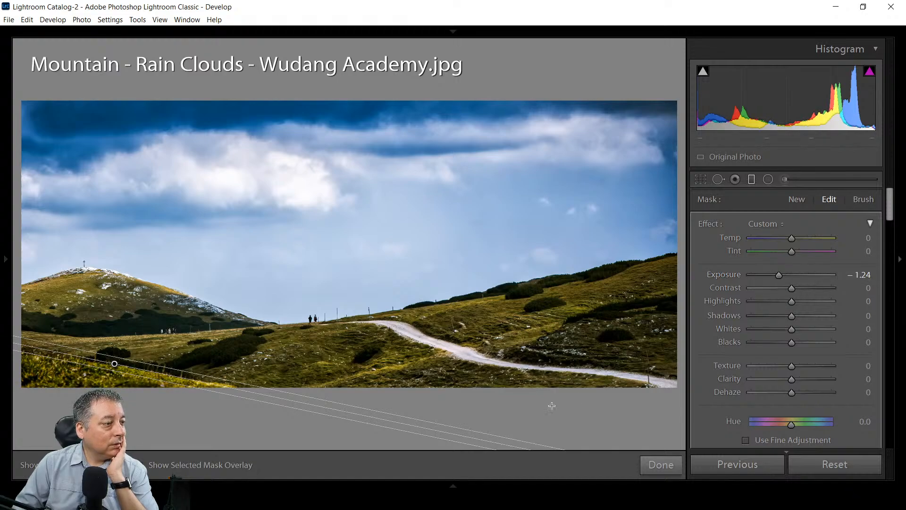
left_click_drag(476, 437, 477, 435)
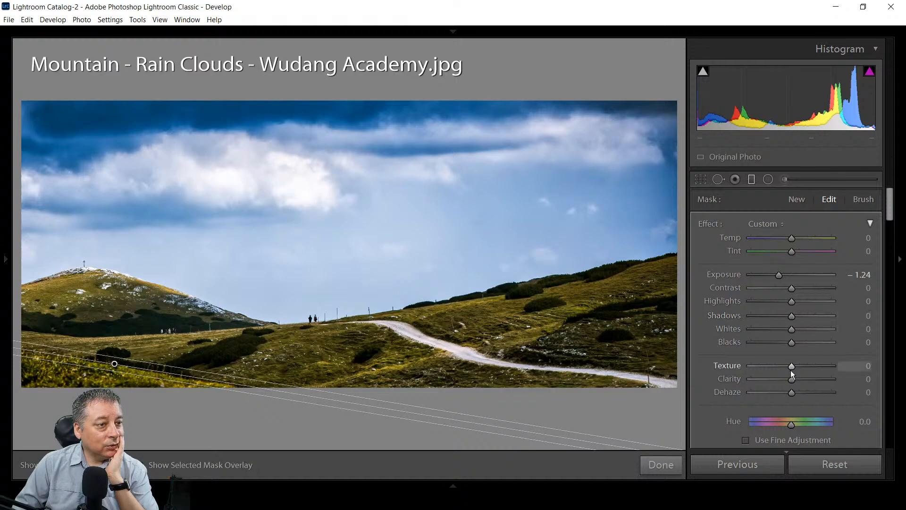
left_click_drag(766, 378, 700, 378)
left_click(758, 183)
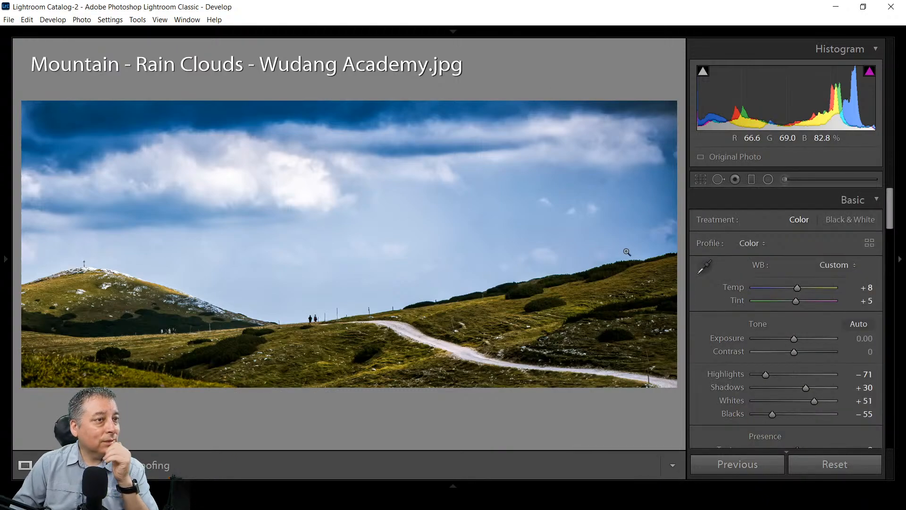
Set the mountain photo's Temp to +13, Whites to +61, Highlights to -100 and Shadows to +29
left_click(800, 289)
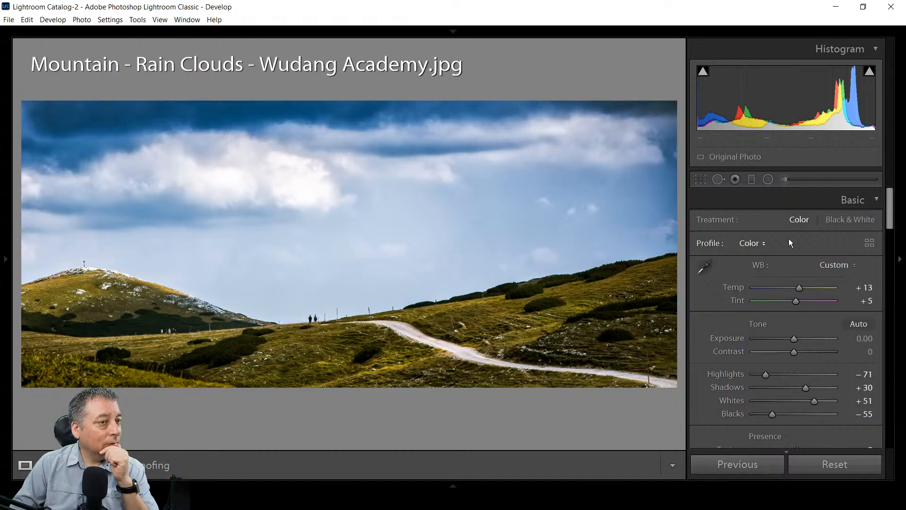
left_click_drag(815, 404, 816, 404)
mouse_move(767, 375)
left_mouse_down()
mouse_move(781, 375)
mouse_move(755, 376)
left_mouse_up()
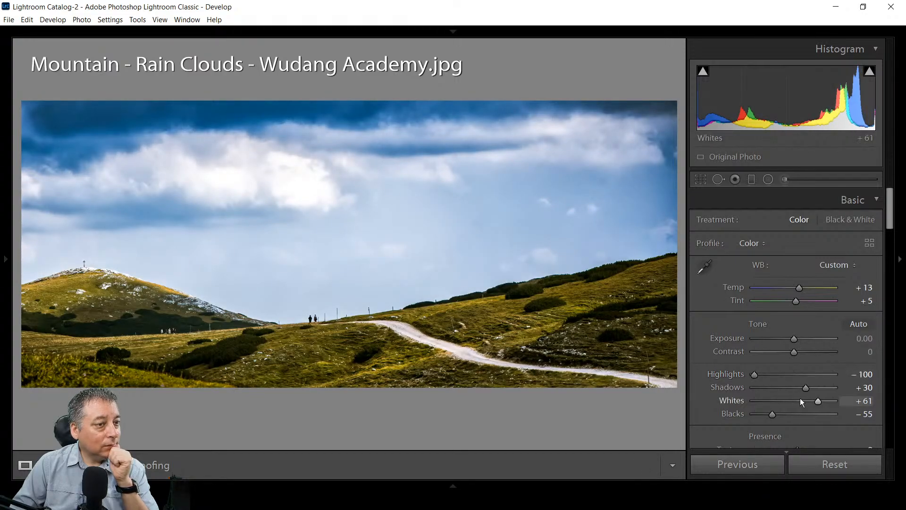
mouse_move(808, 389)
left_mouse_down()
mouse_move(818, 388)
mouse_move(807, 388)
left_mouse_up()
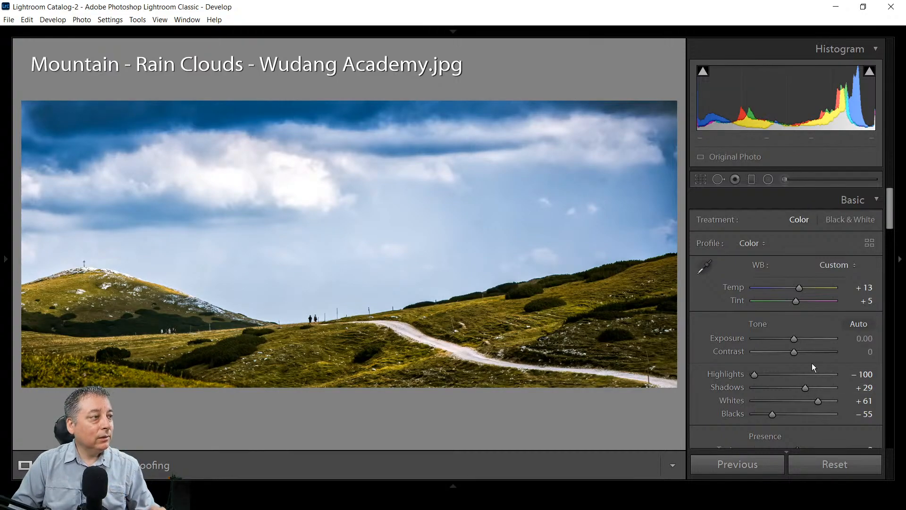
Compare the mountain photo with its original side by side and reset its Tint to 0
key("y")
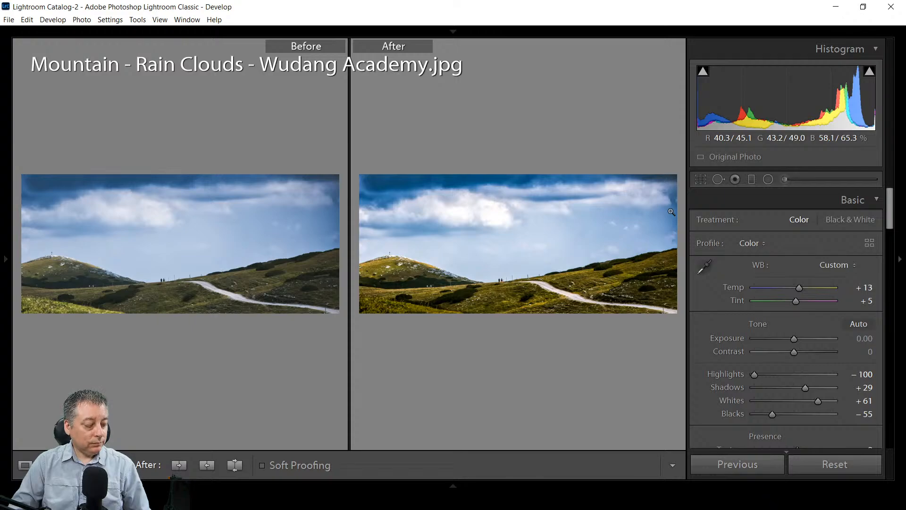
key("Tab")
key("Tab")
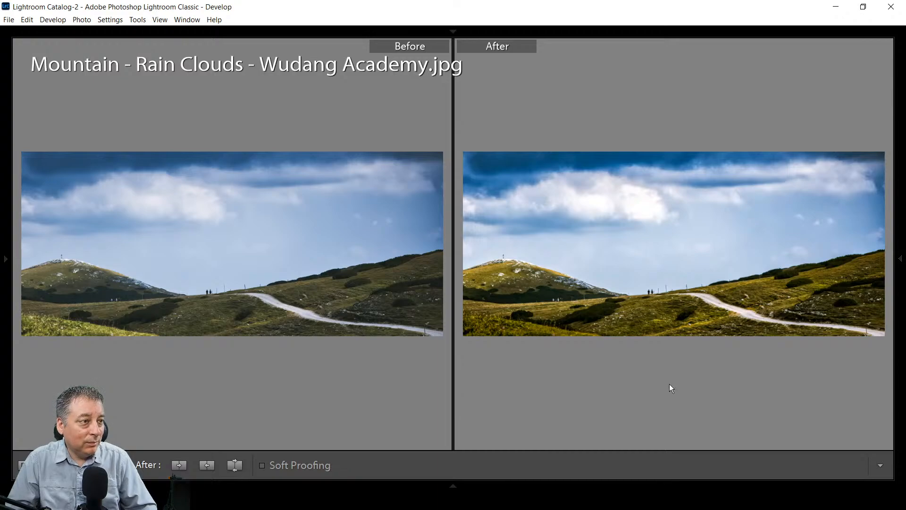
key("Tab")
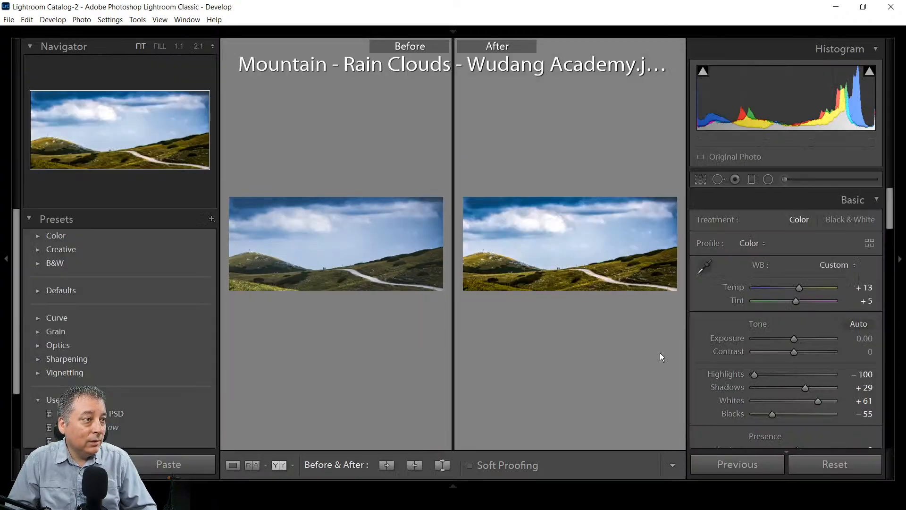
double_click(796, 301)
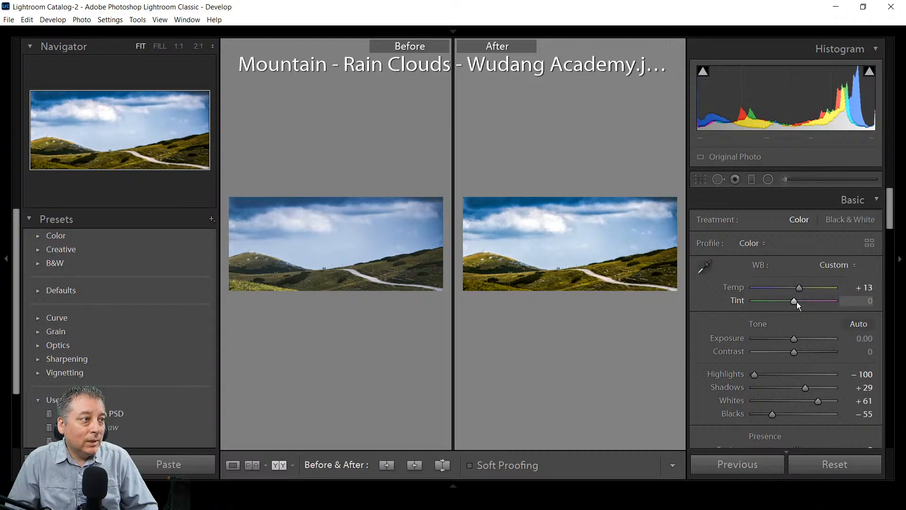
key("y")
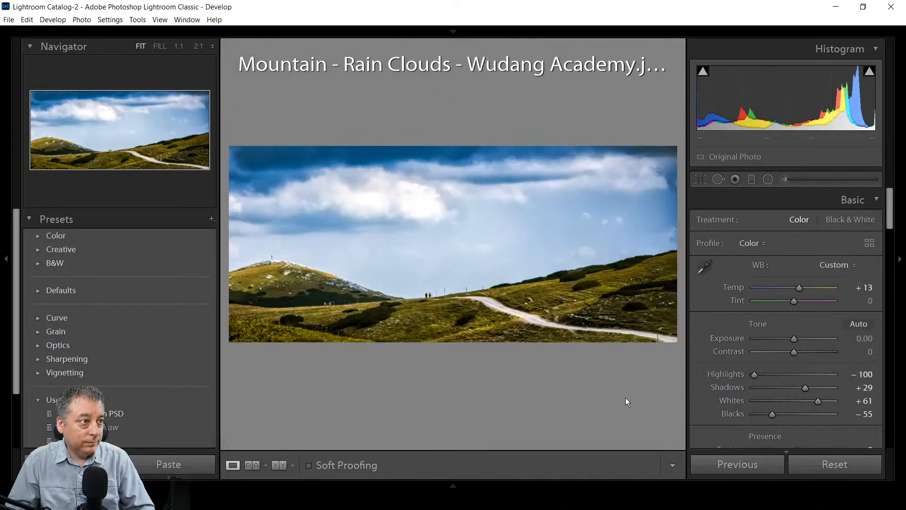
Examine the edited mountain photo enlarged without side panels, and compare it with the original side by side
key("Tab")
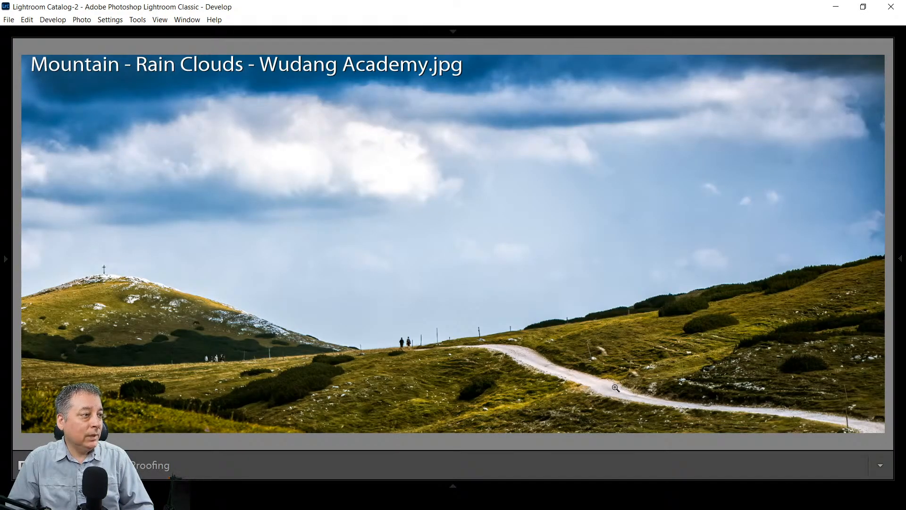
mouse_move(897, 173)
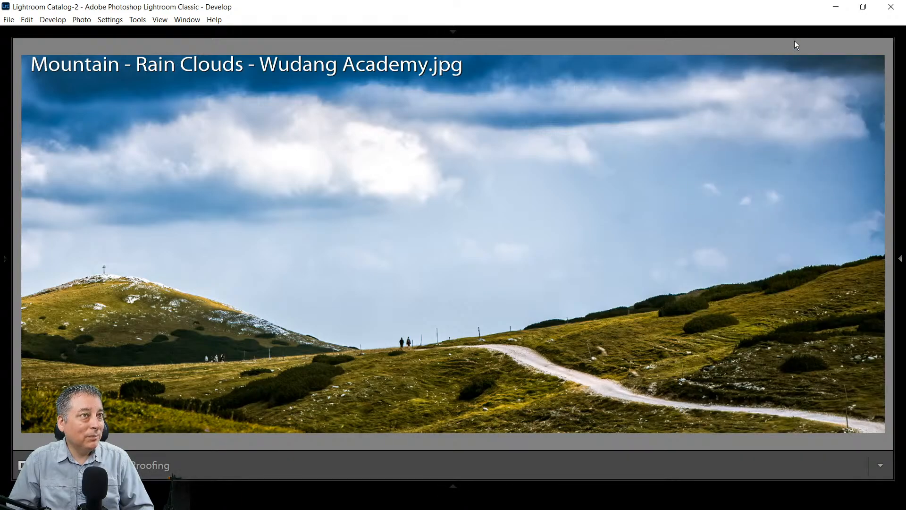
mouse_move(791, 29)
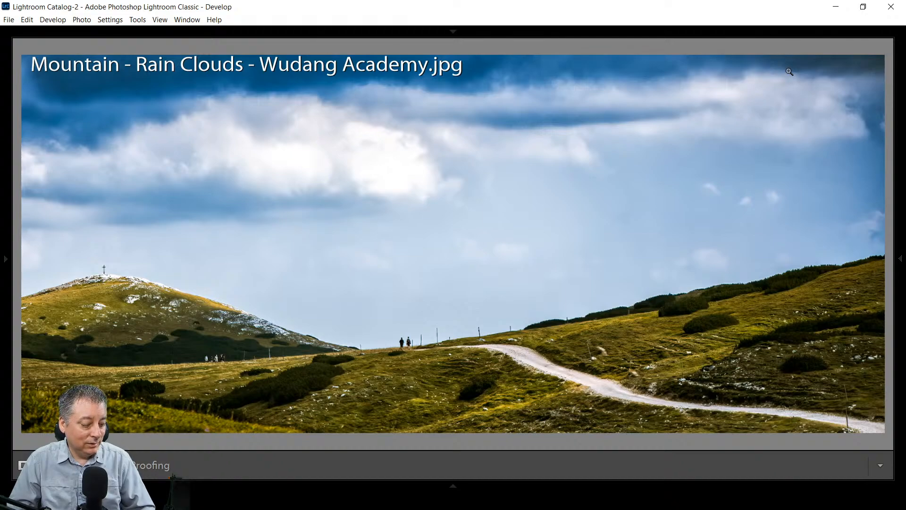
key("y")
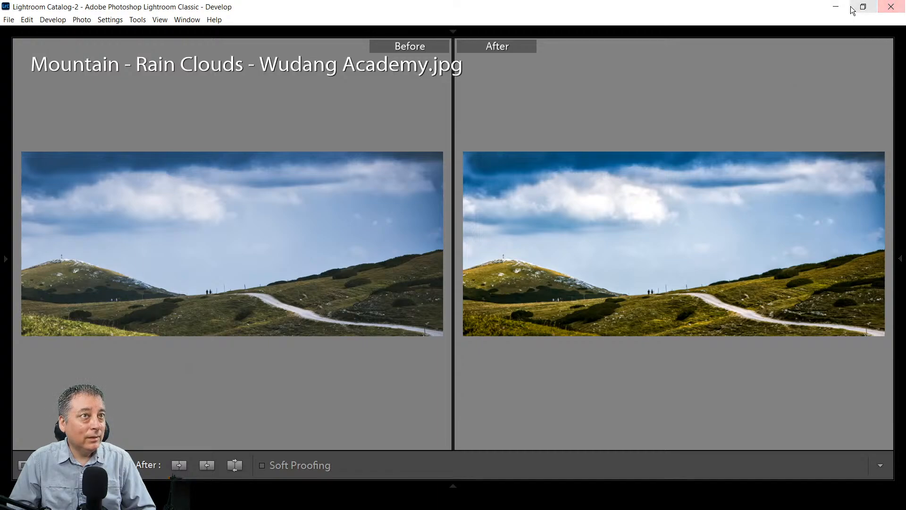
Switch to Olympus Workspace and view the raw Thatcher Park landscape, followed by the mountain rain-clouds photo
left_click(834, 7)
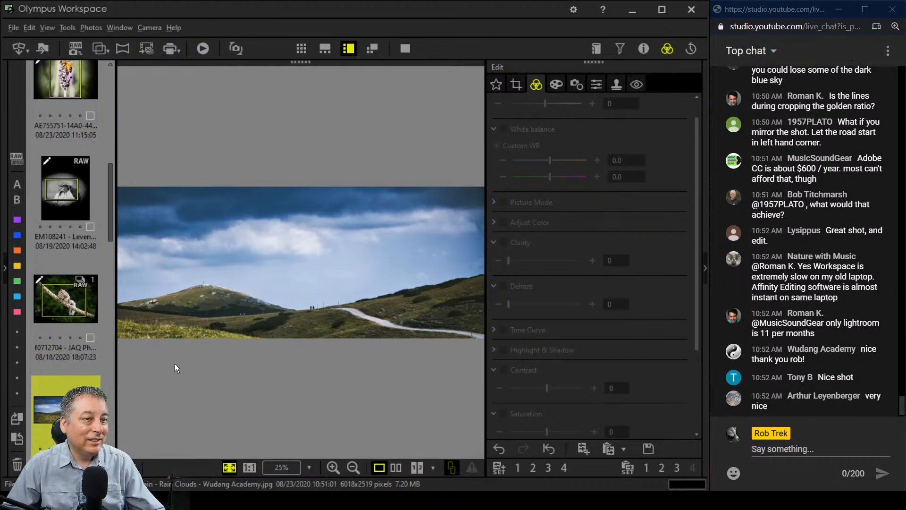
scroll(99, 367, "down", 3)
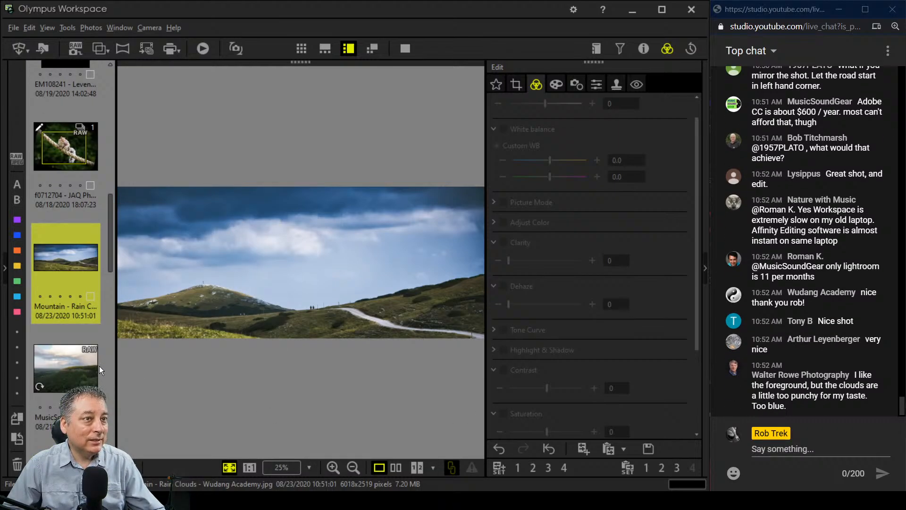
left_click(83, 369)
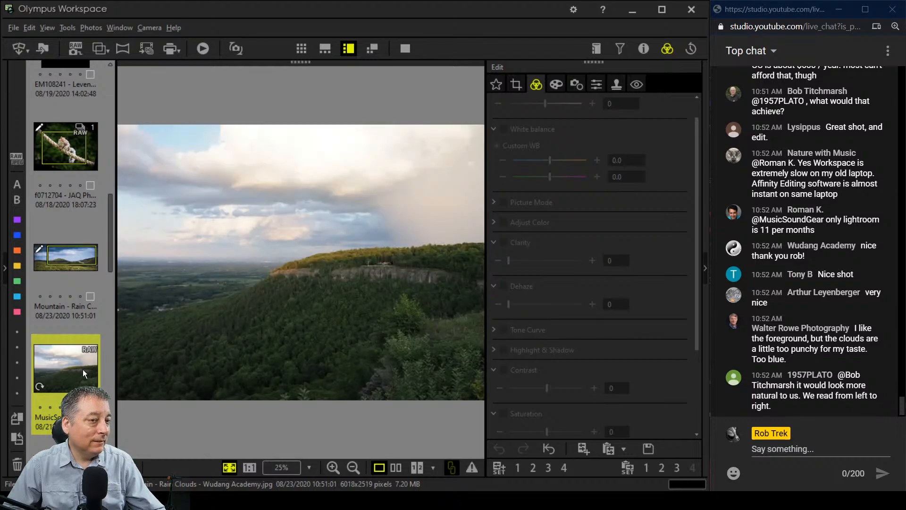
mouse_move(83, 369)
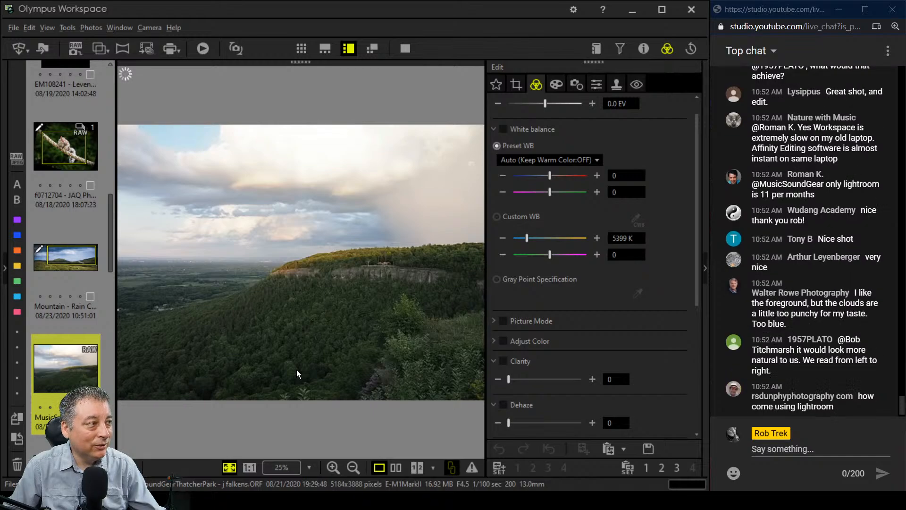
left_click(66, 260)
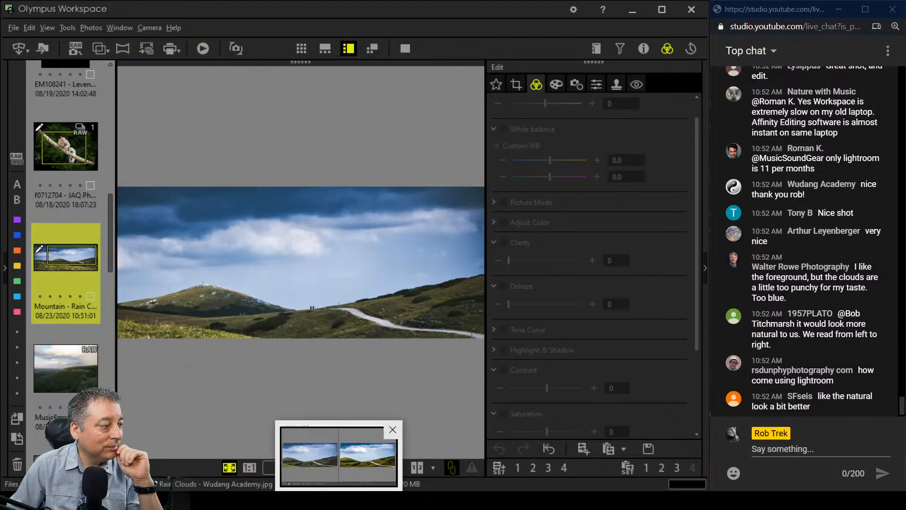
Switch to Lightroom Classic, add a graduated filter on the mountain photo fading from the lower sky to the horizon, and reset its effect settings
left_click(339, 500)
left_click(901, 260)
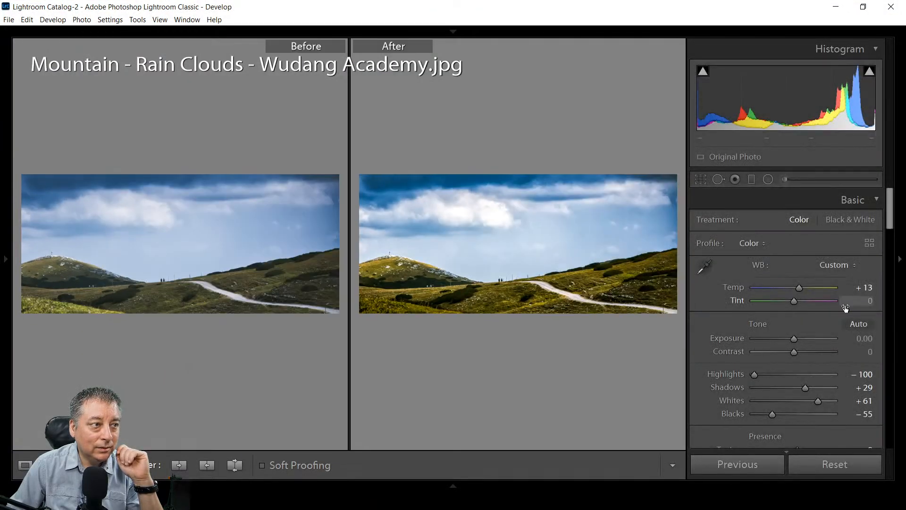
left_click(752, 180)
left_click_drag(544, 227, 548, 281)
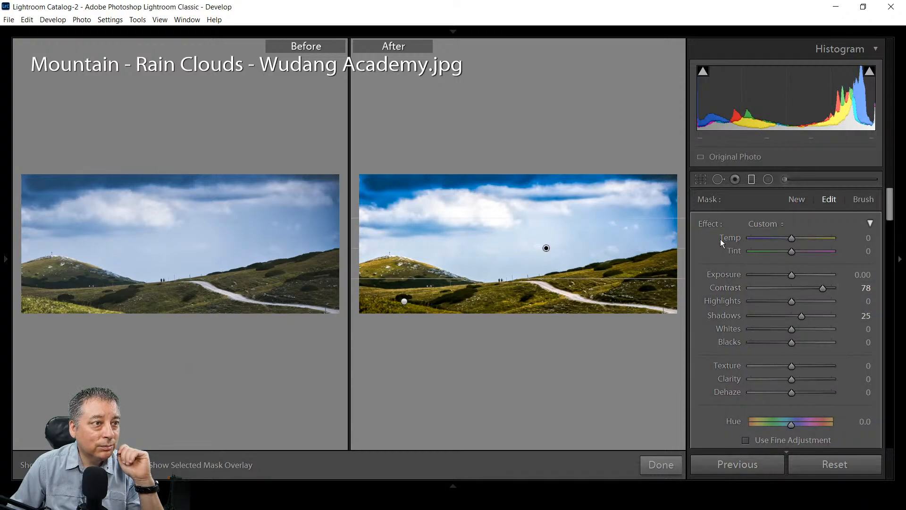
double_click(711, 223)
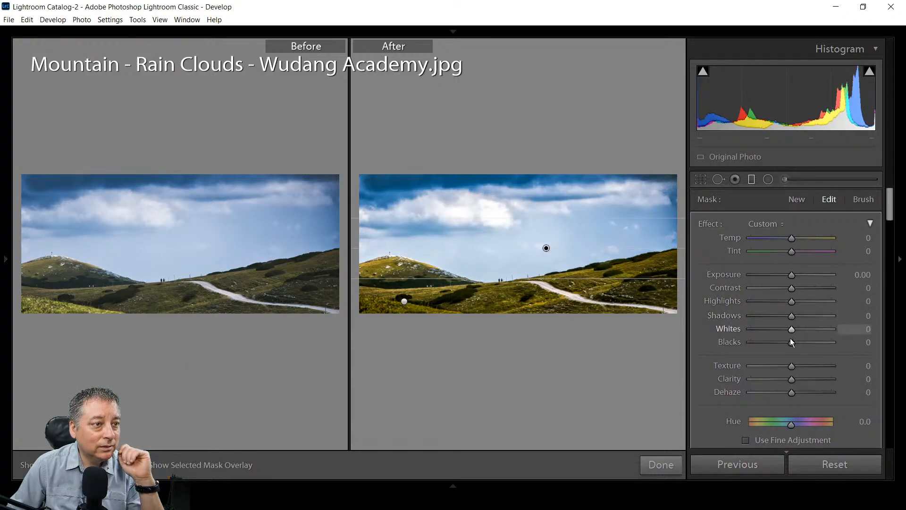
Set the sky graduated filter's Saturation to -27, Clarity to 13 and Dehaze to 12, and close the filter
scroll(789, 401, "down", 3)
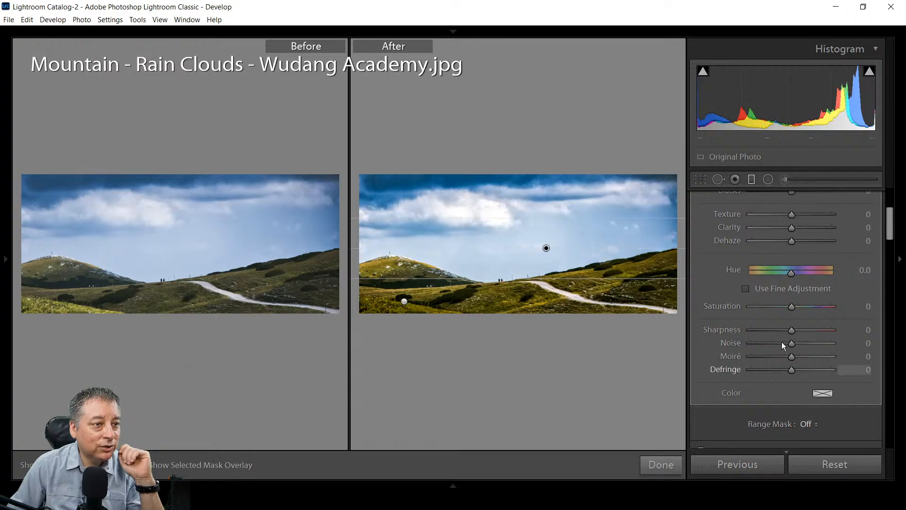
left_click_drag(793, 307, 783, 307)
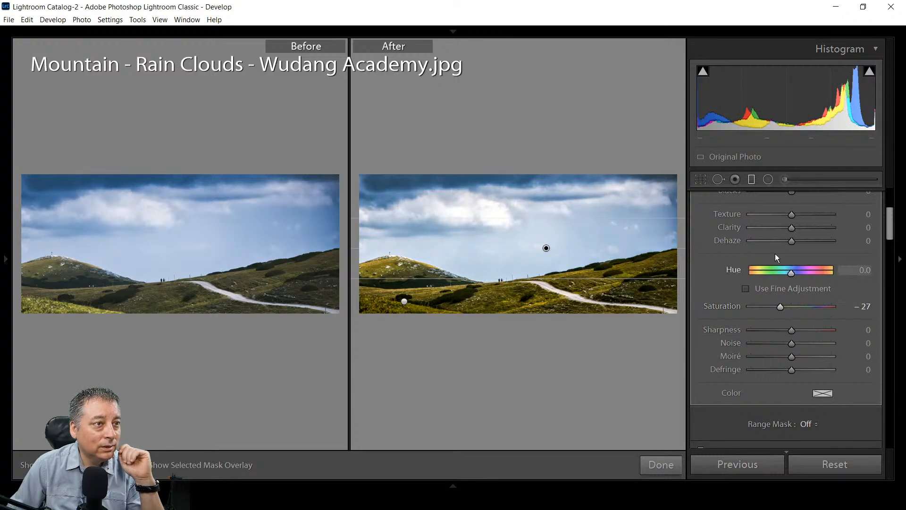
scroll(774, 252, "up", 2)
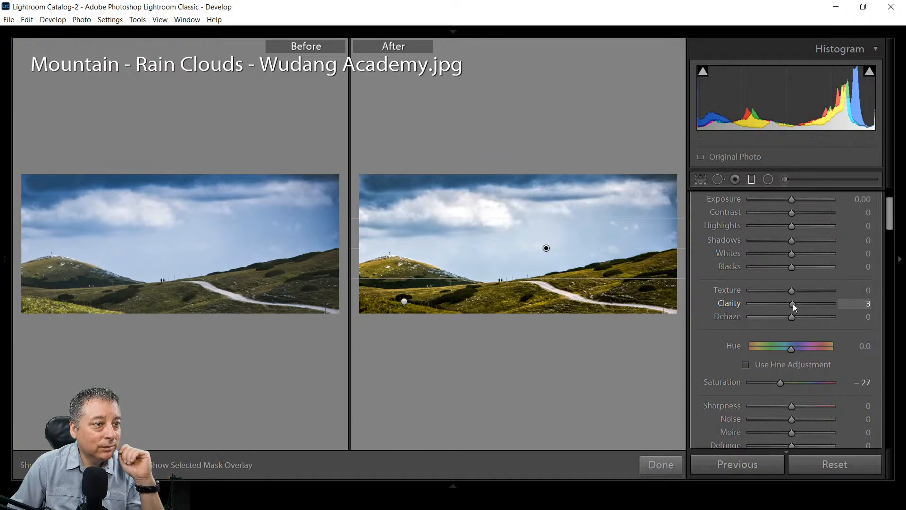
left_click_drag(793, 305, 796, 317)
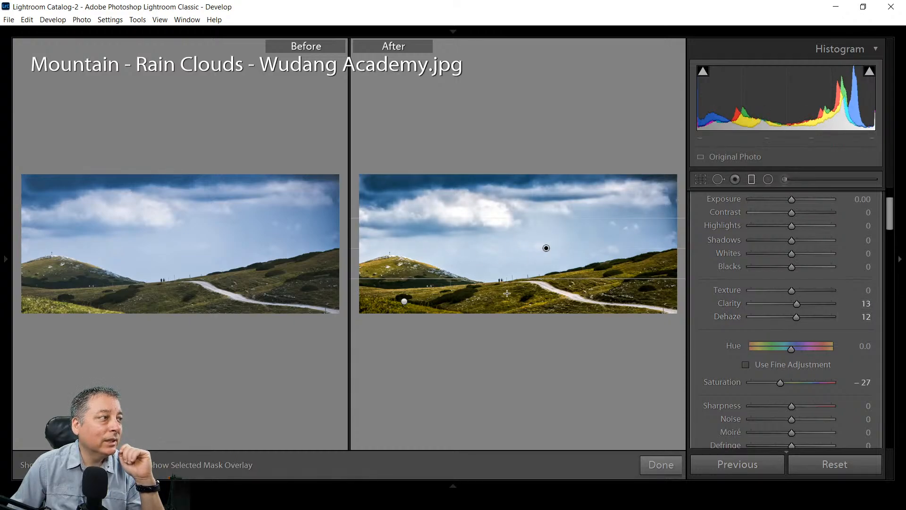
left_click(751, 180)
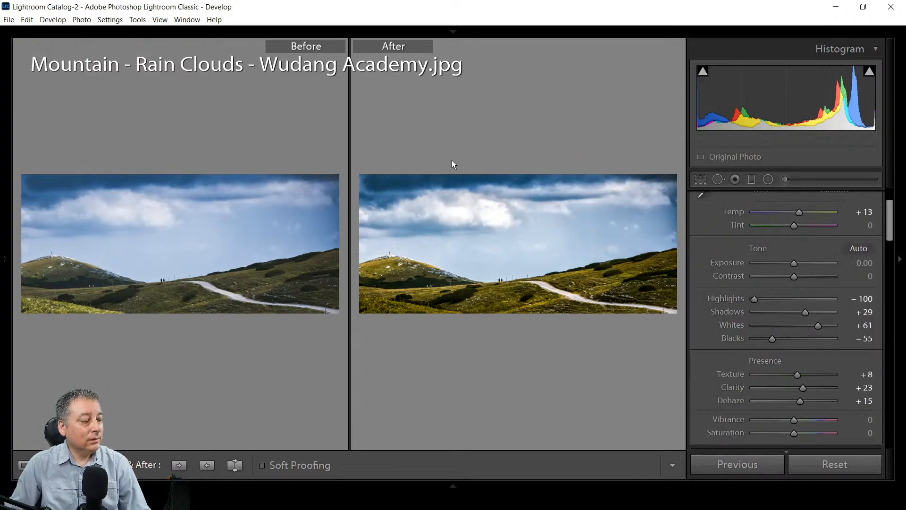
View the edited mountain photo without its original, and switch to Olympus Workspace to open the raw Thatcher Park landscape
key("y")
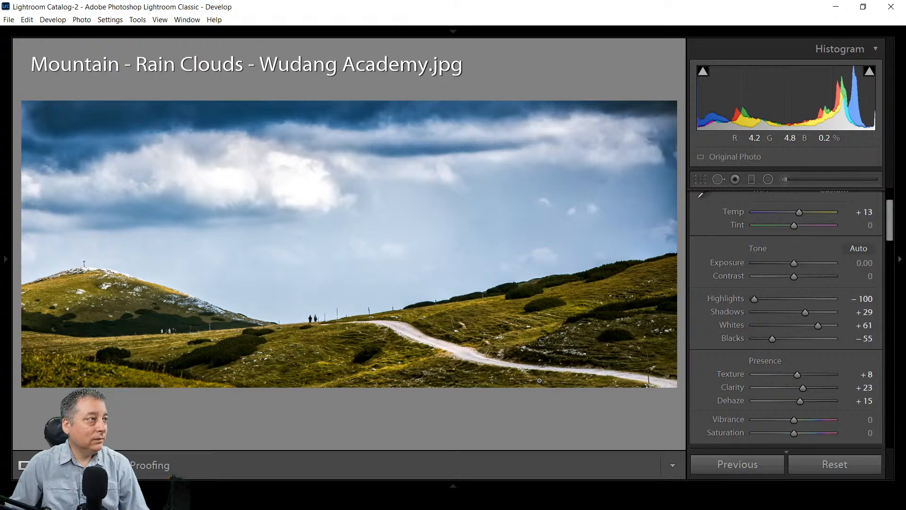
left_click(835, 6)
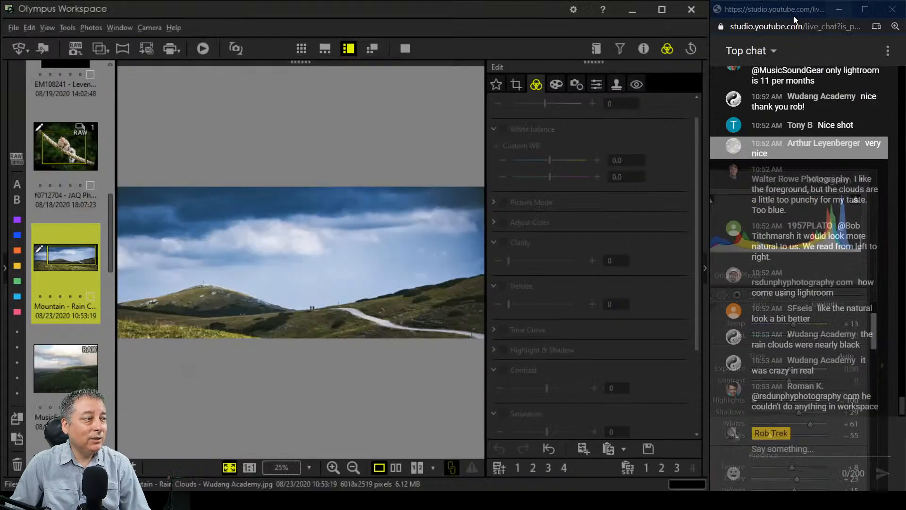
left_click(64, 384)
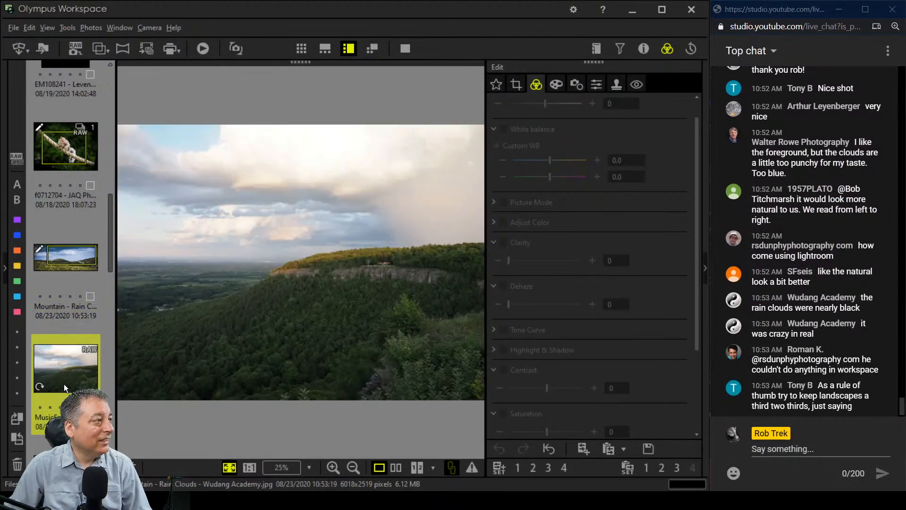
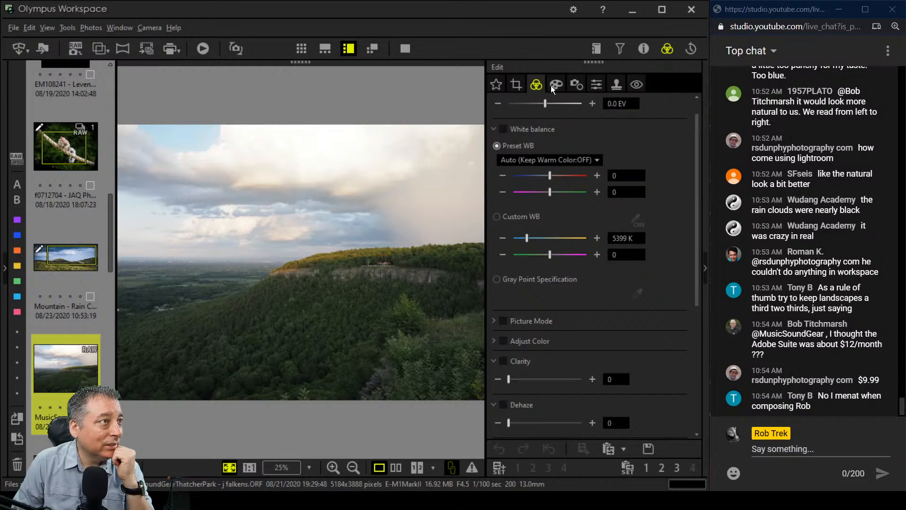
Check the Thatcher Park photo's shooting properties, including lens, aperture, shutter speed and focal length
left_click(617, 85)
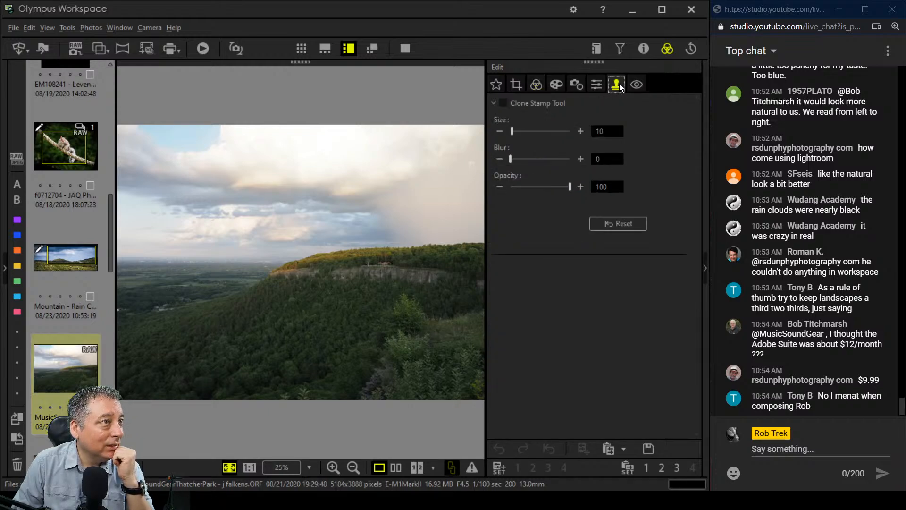
left_click(636, 50)
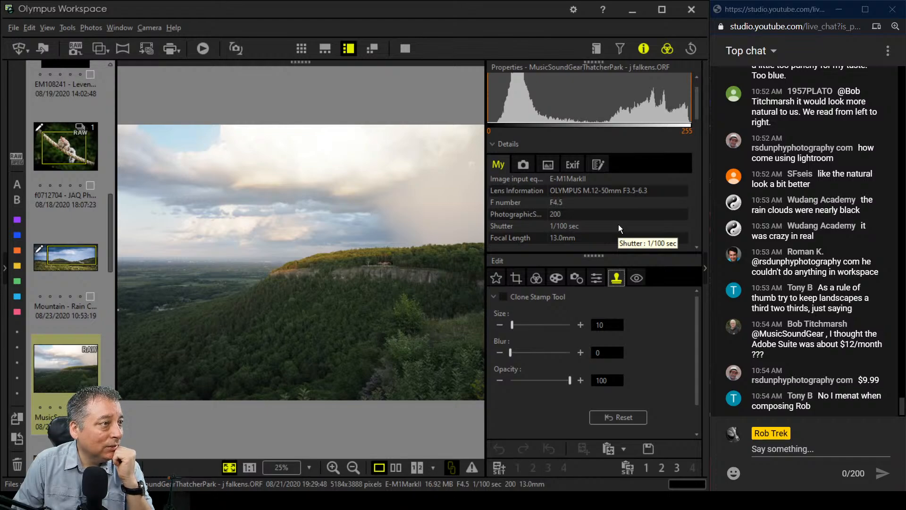
left_click(642, 49)
left_click(366, 252)
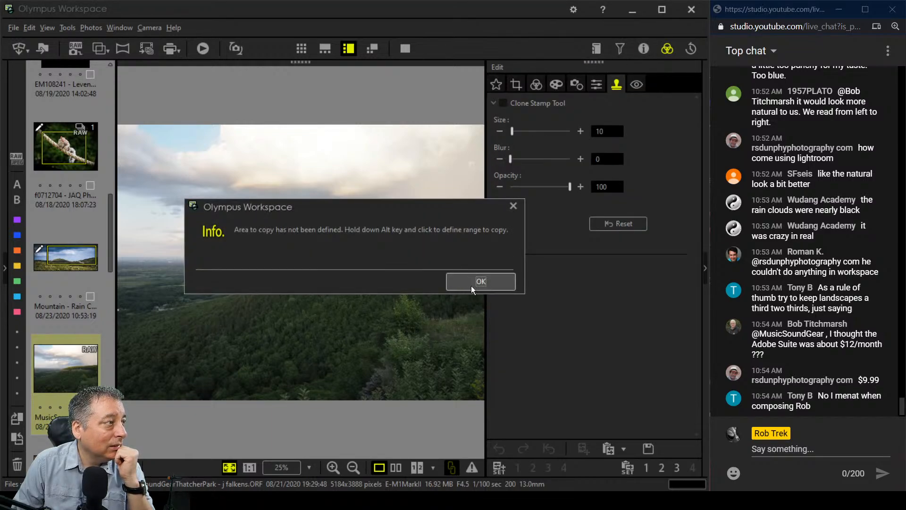
left_click(471, 285)
left_click(471, 285)
left_click(481, 281)
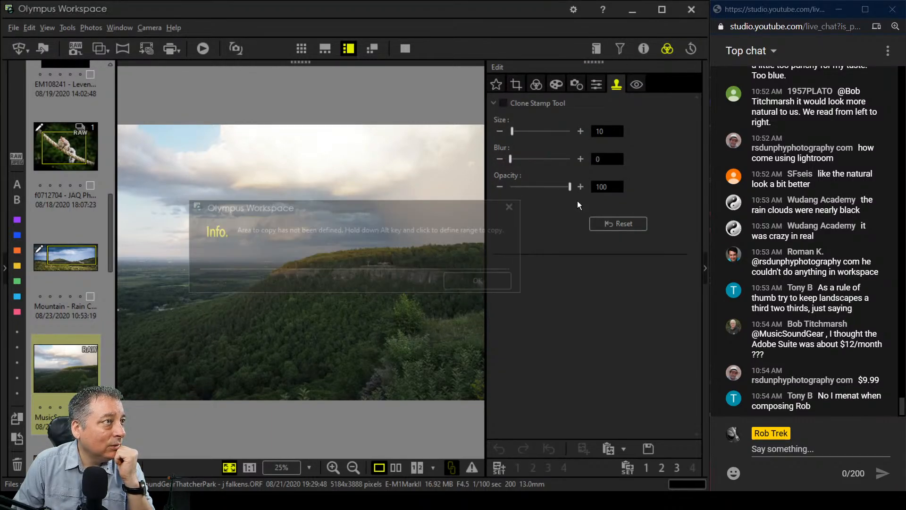
Examine the Thatcher Park photo at 1:1, covering the distant skyline, the valley fields, and the cliff with its buildings
left_click(541, 86)
double_click(303, 254)
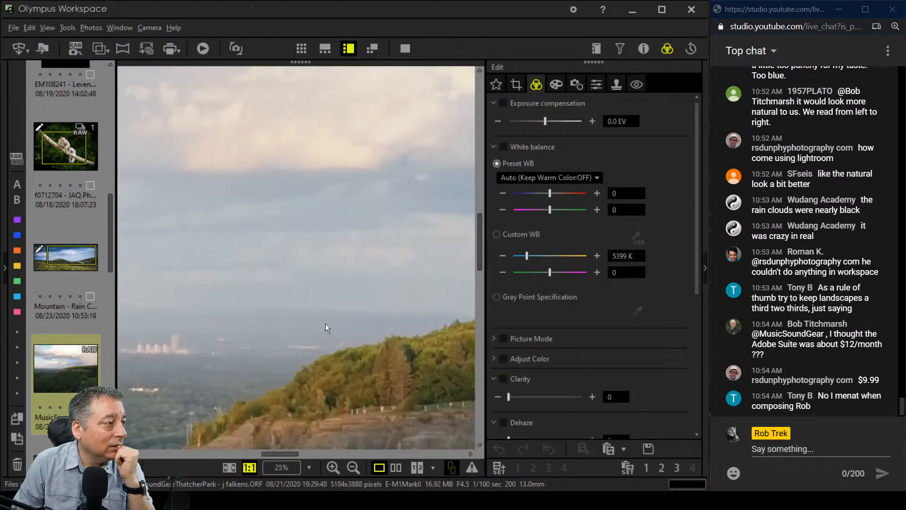
left_click_drag(362, 377, 291, 250)
left_click_drag(185, 216, 339, 233)
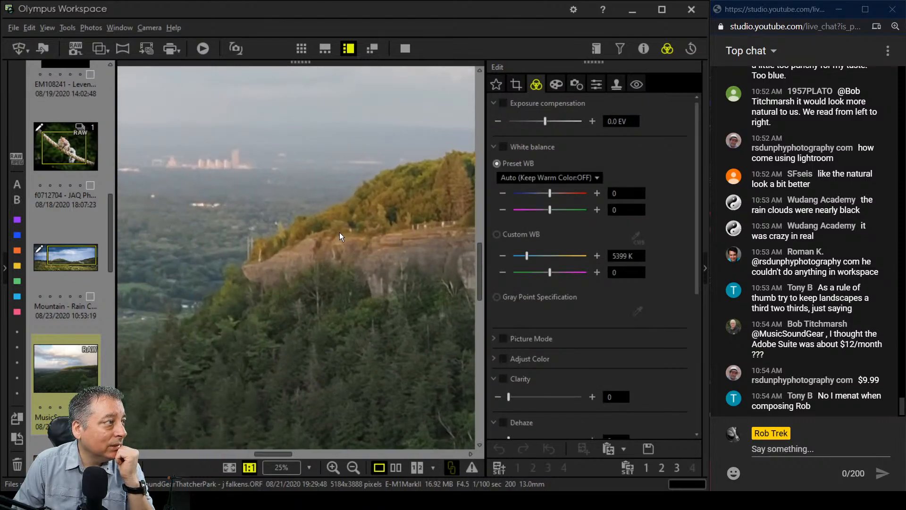
left_click_drag(264, 225, 357, 239)
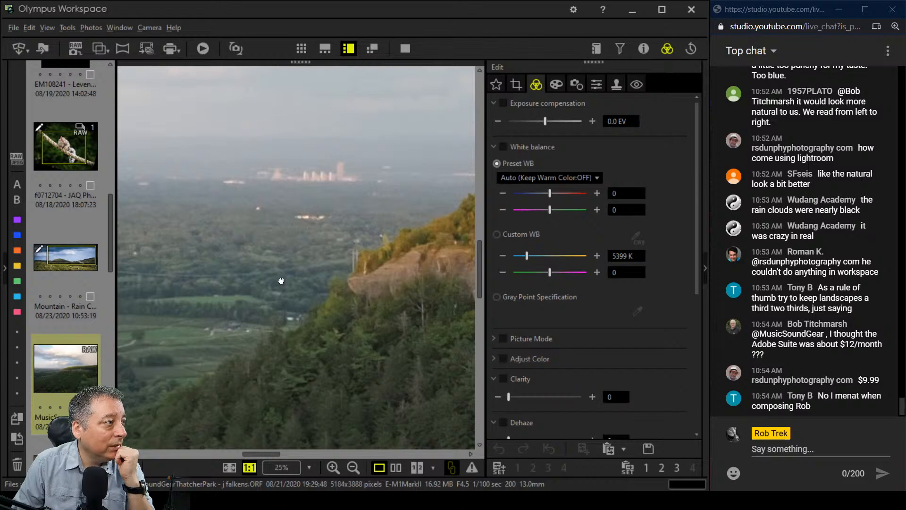
left_click_drag(282, 280, 428, 283)
left_click_drag(333, 316, 393, 290)
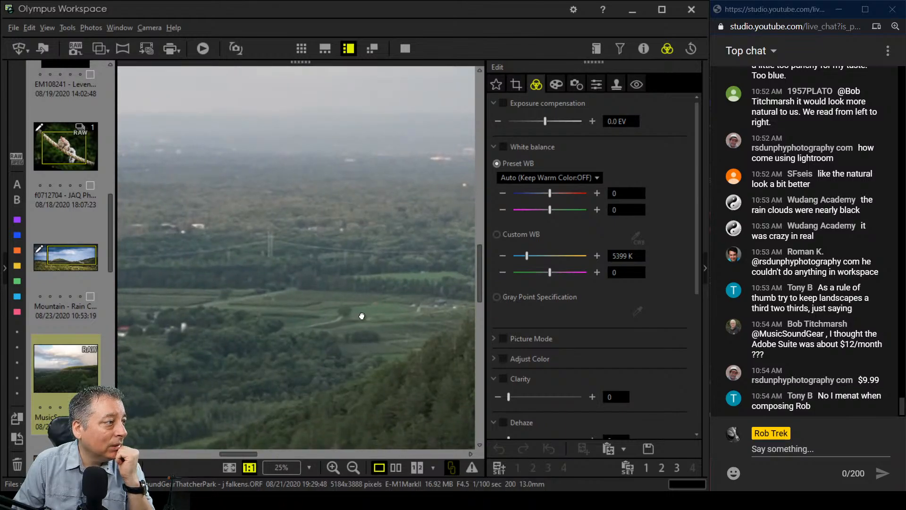
double_click(364, 317)
double_click(383, 290)
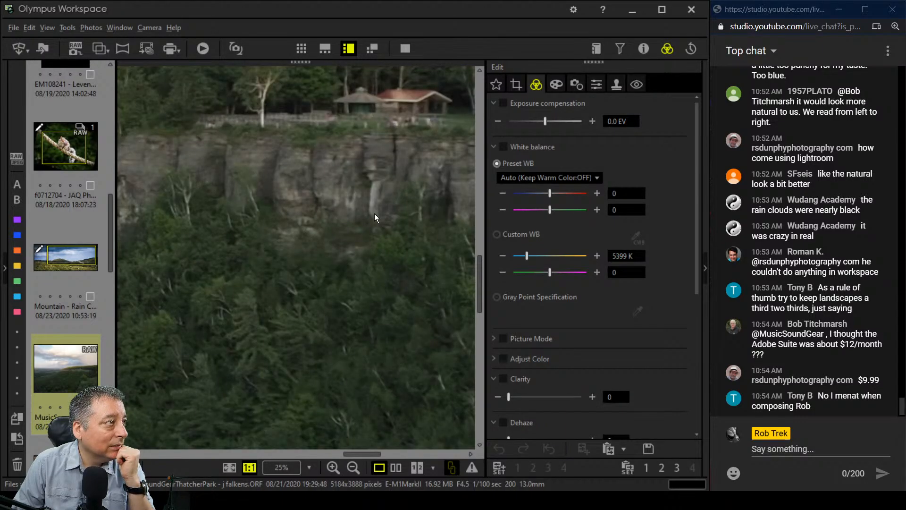
left_click_drag(393, 180, 361, 305)
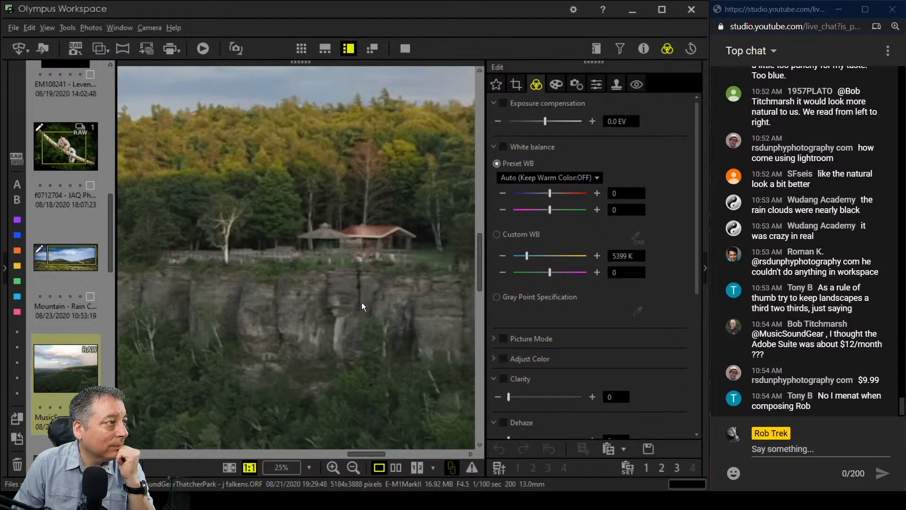
double_click(363, 306)
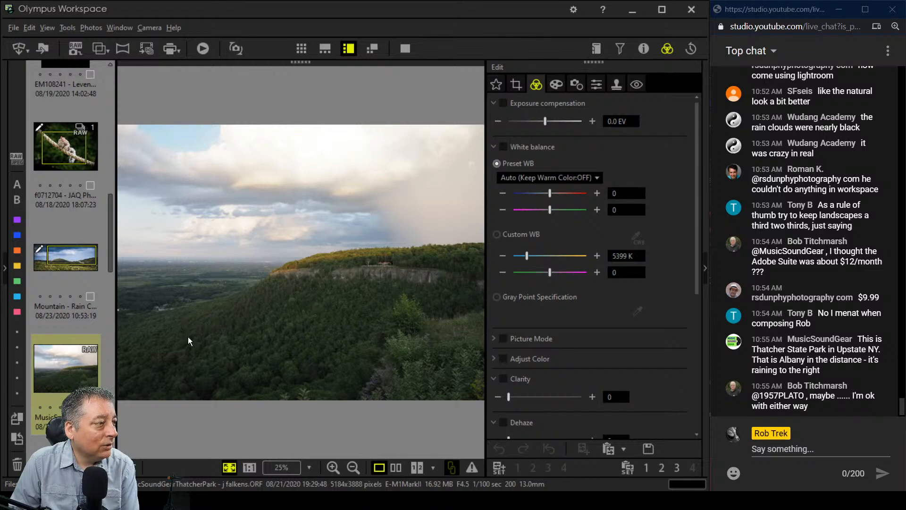
left_click(555, 85)
left_click(559, 121)
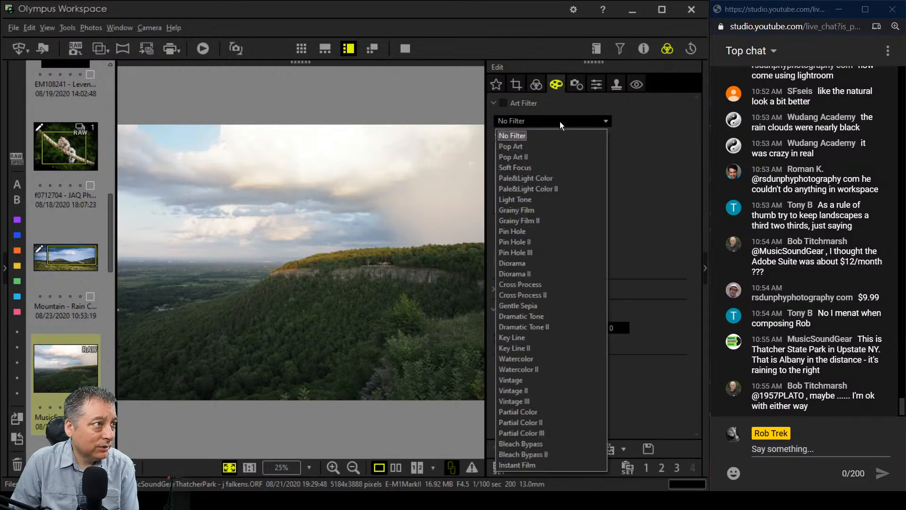
left_click(543, 92)
Try a 4:3 crop of the Thatcher Park photo around the clouds and the cliff
left_click(517, 85)
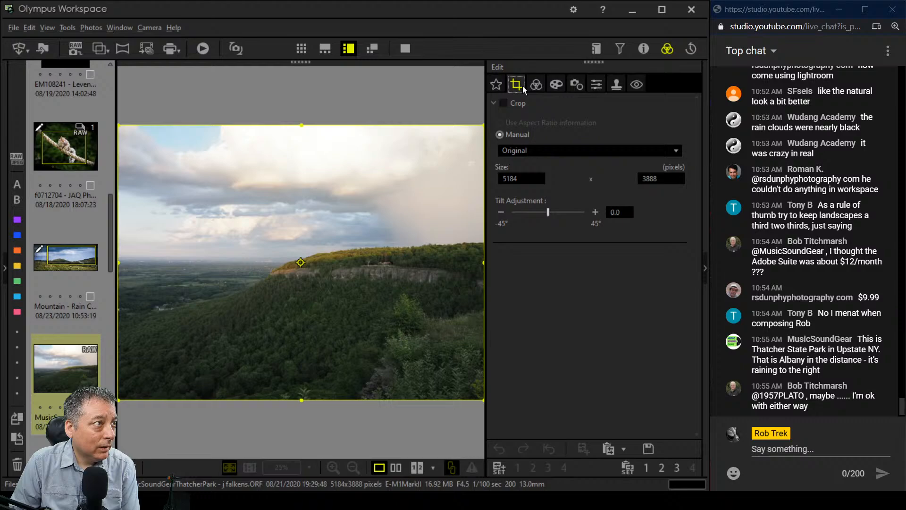
left_click(534, 152)
left_click(532, 175)
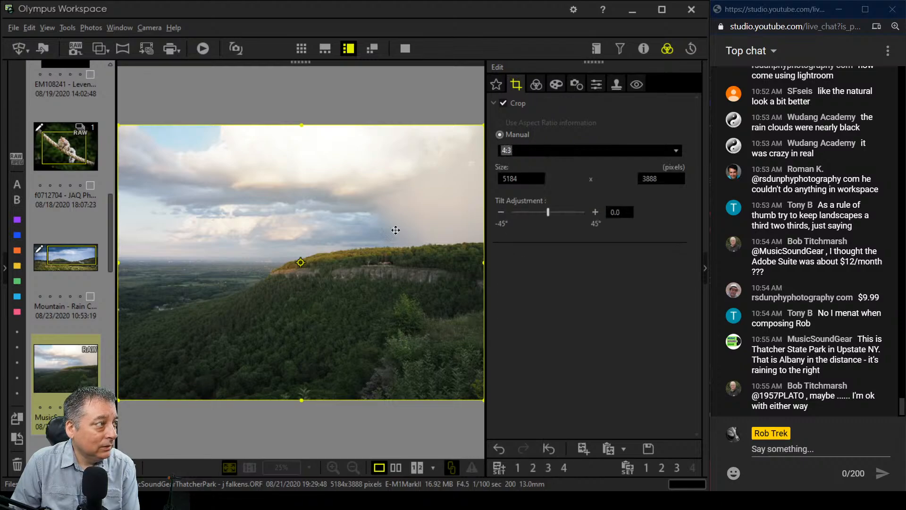
left_click_drag(118, 396, 251, 297)
left_click_drag(334, 277, 283, 278)
Change the crop's aspect ratio to 16:9 and shrink the frame to about 3483 x 1959 pixels around the clouds and cliff
left_click(524, 150)
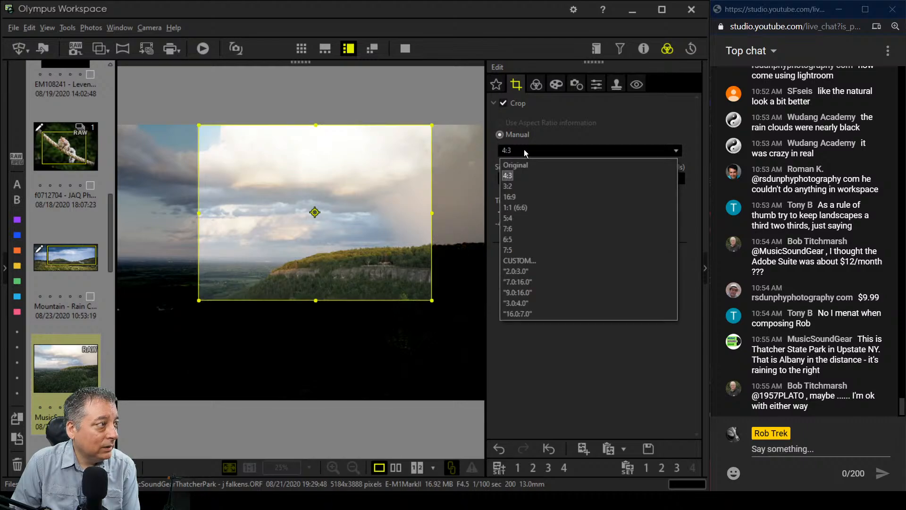
left_click(524, 201)
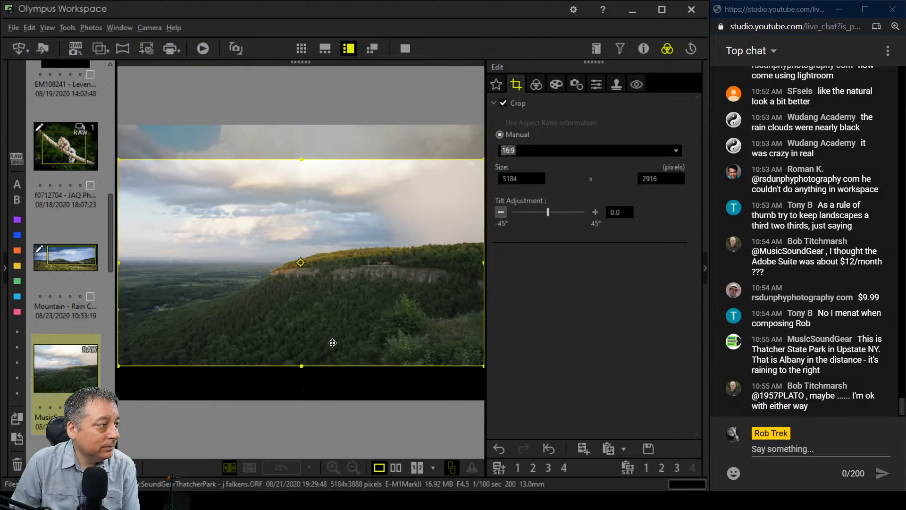
left_click_drag(334, 263, 334, 228)
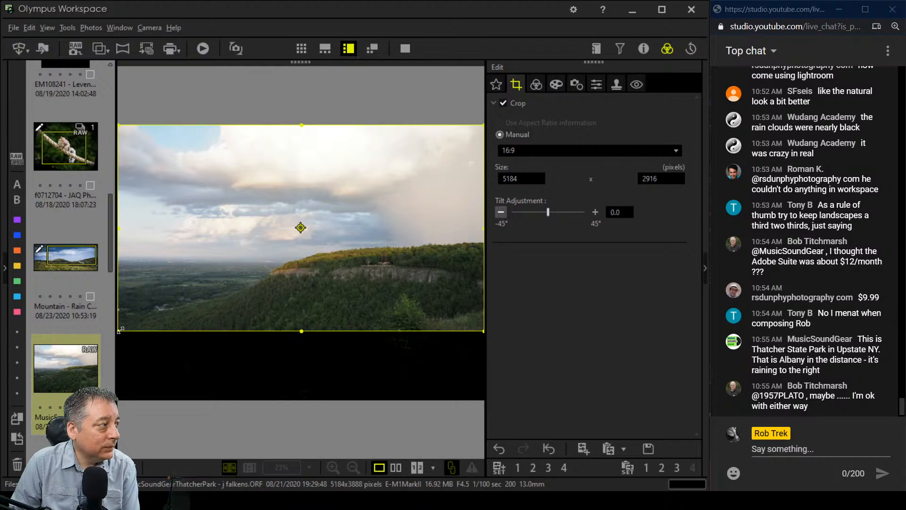
left_click_drag(118, 331, 175, 300)
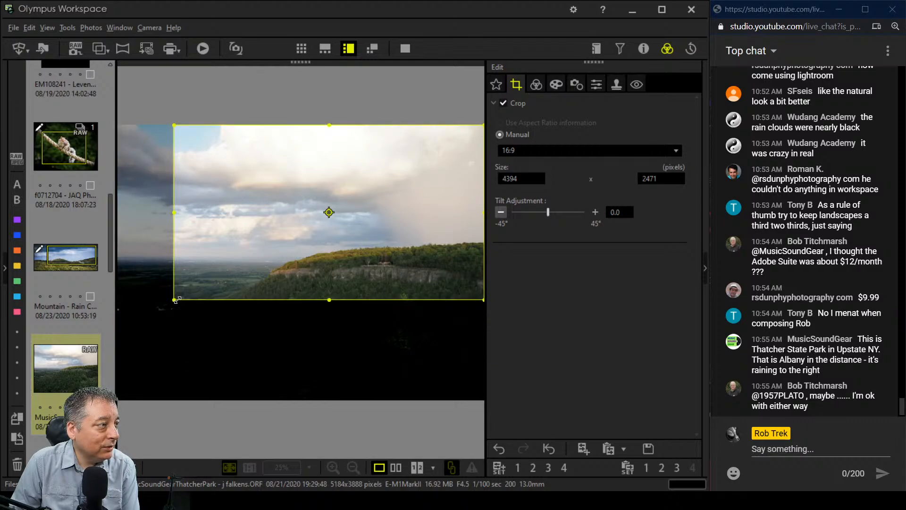
left_click_drag(175, 126, 218, 184)
left_click_drag(301, 226, 268, 228)
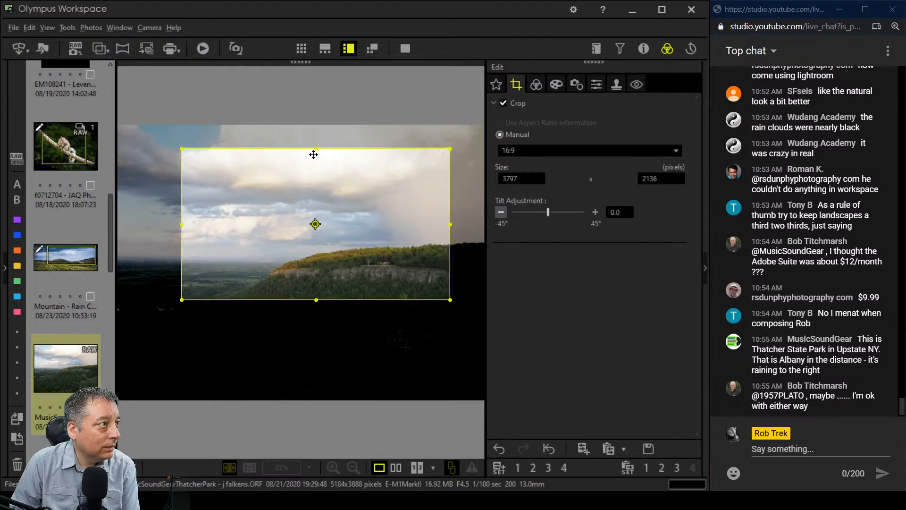
left_click_drag(315, 149, 318, 161)
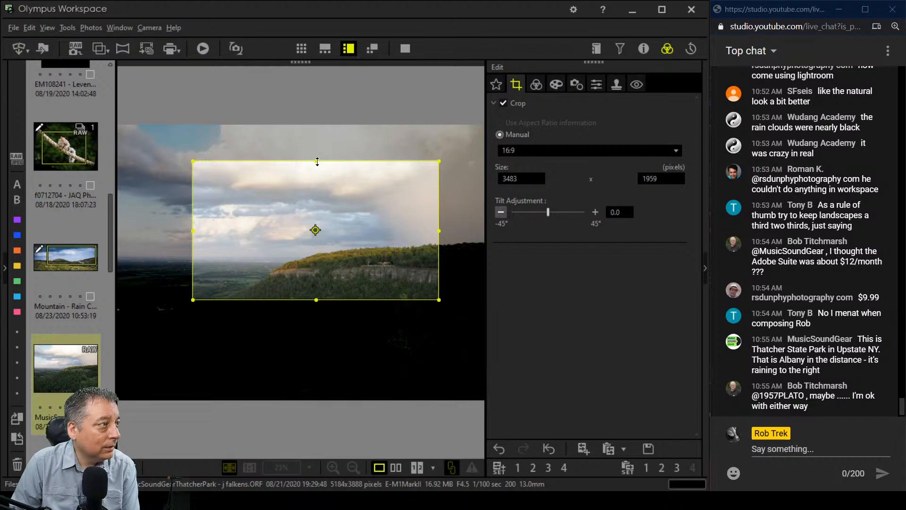
Reposition the 16:9 crop frame toward the cliff and rain cloud, and finish cropping to return to the exposure and white balance adjustments
left_click_drag(329, 191, 329, 204)
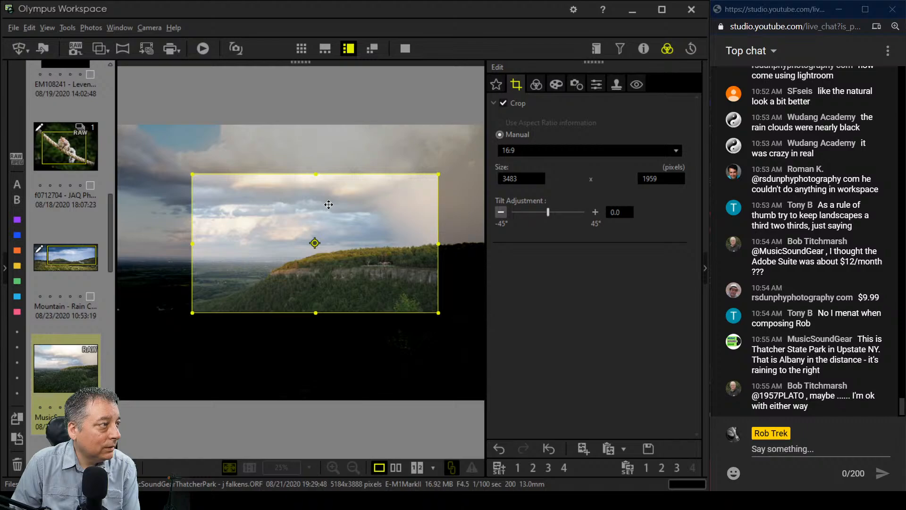
left_click_drag(329, 204, 352, 194)
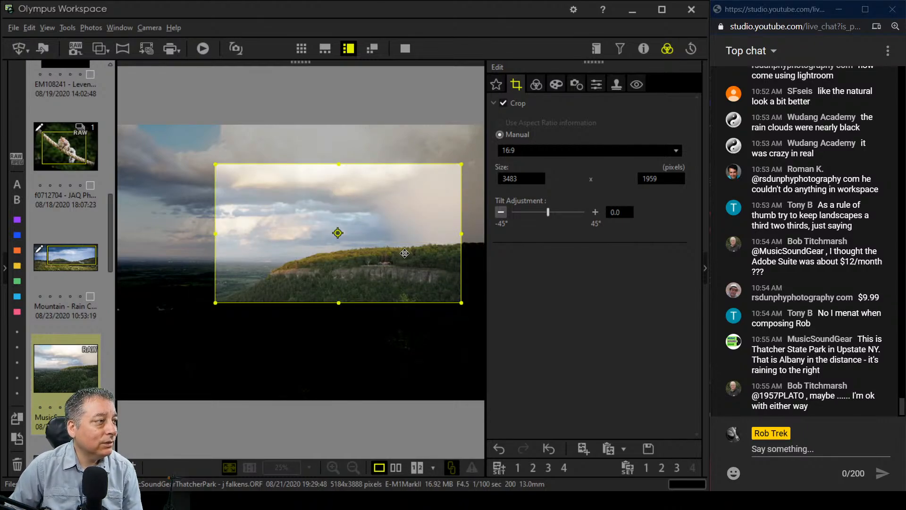
left_click(541, 85)
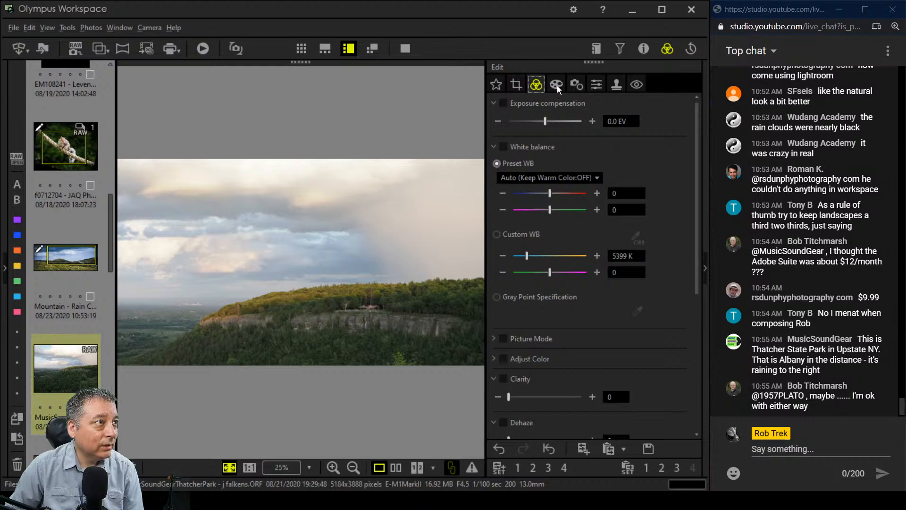
Try the 16:9 crop frame lower and further toward the valley, and check the cropped photo
left_click(516, 84)
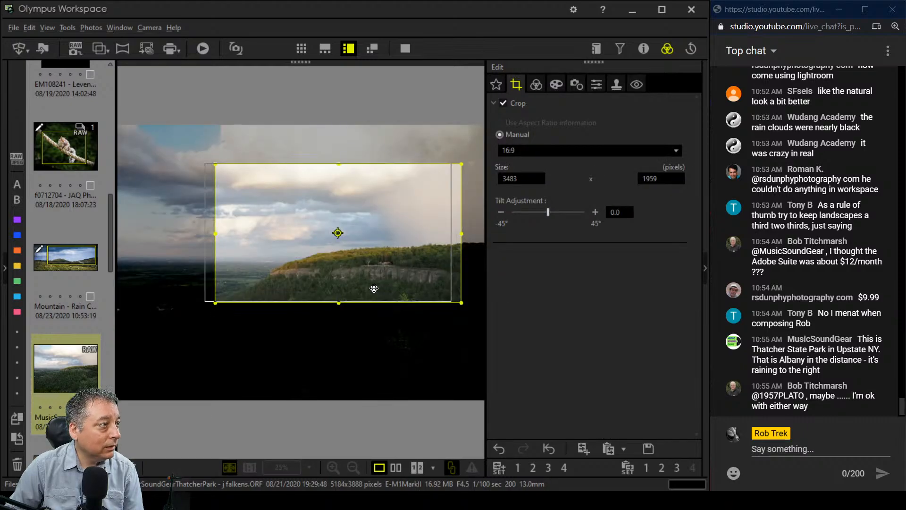
left_click_drag(374, 288, 357, 300)
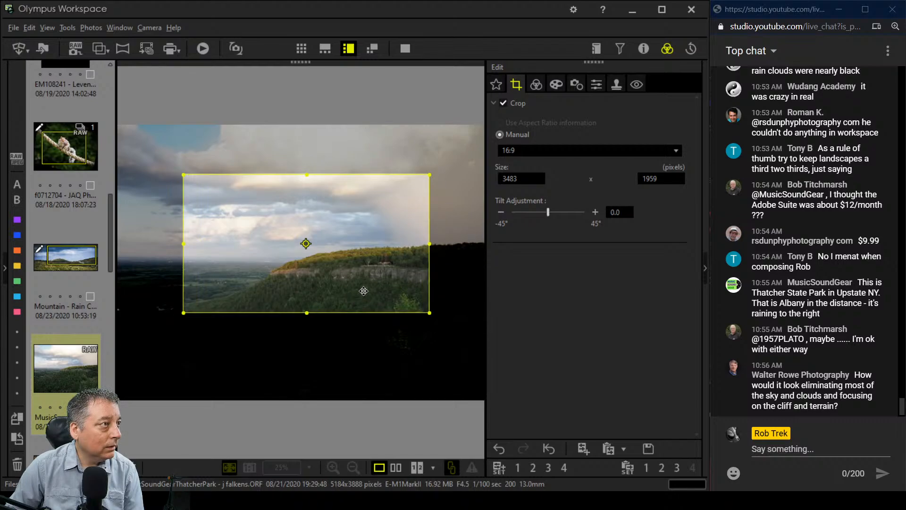
left_click(542, 90)
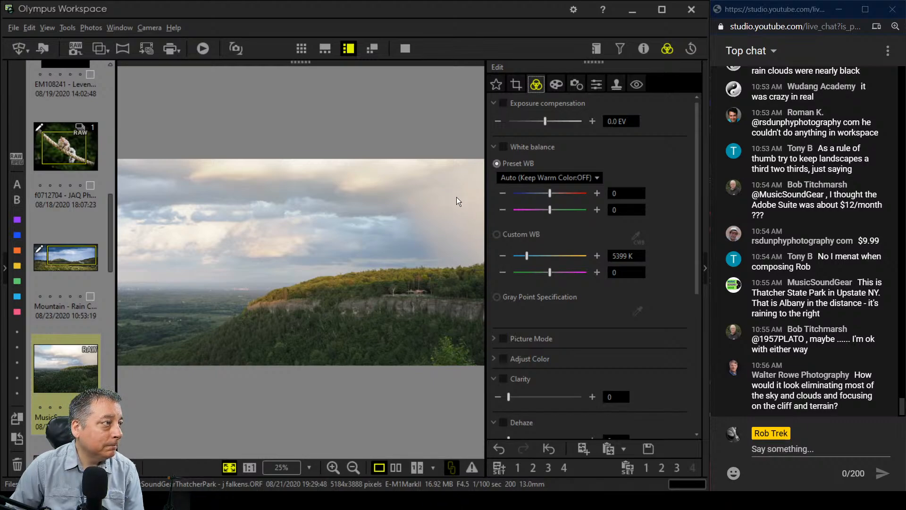
Try the 16:9 crop frame over the forested slope and valley with little sky, and check the result
left_click(516, 85)
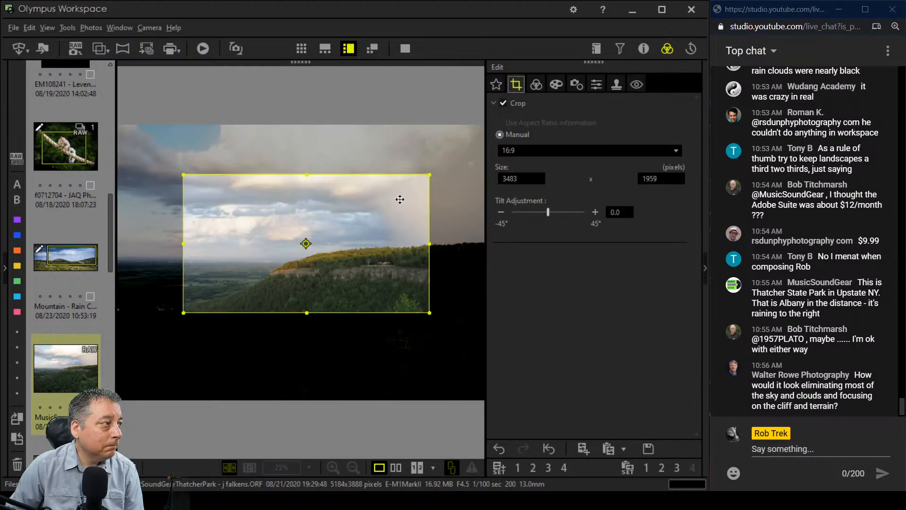
left_click_drag(399, 199, 313, 250)
left_click(536, 85)
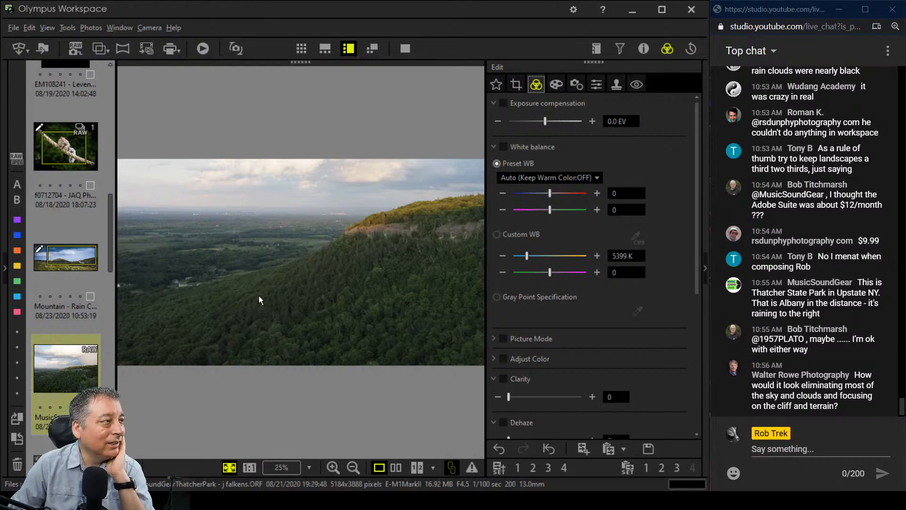
Shift the 16:9 crop back up to include more clouds and widen it toward the valley to 3832 x 2157 pixels, then finish cropping
left_click(517, 84)
left_click_drag(277, 287, 317, 256)
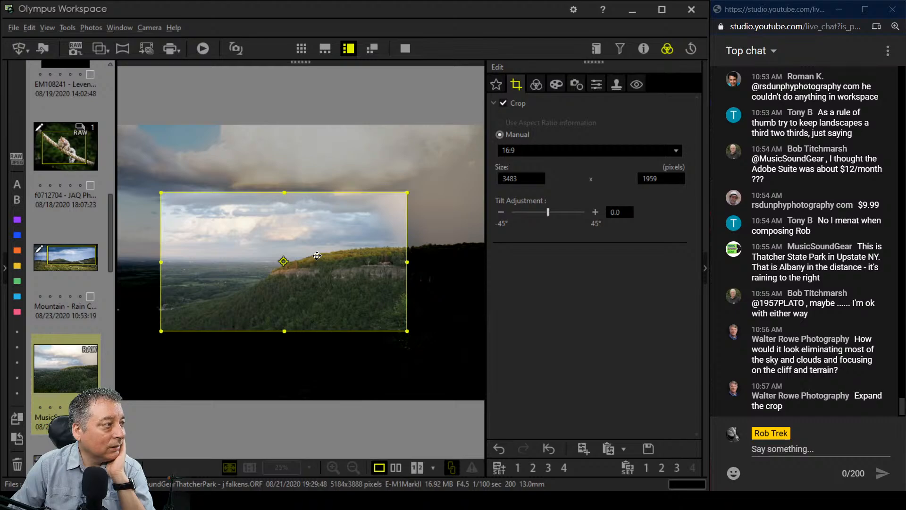
left_click_drag(317, 256, 312, 256)
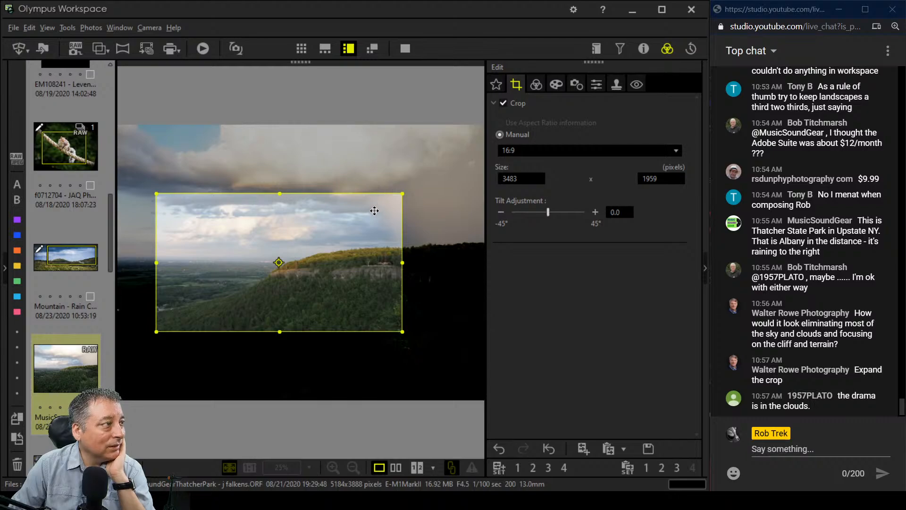
left_click_drag(373, 210, 367, 196)
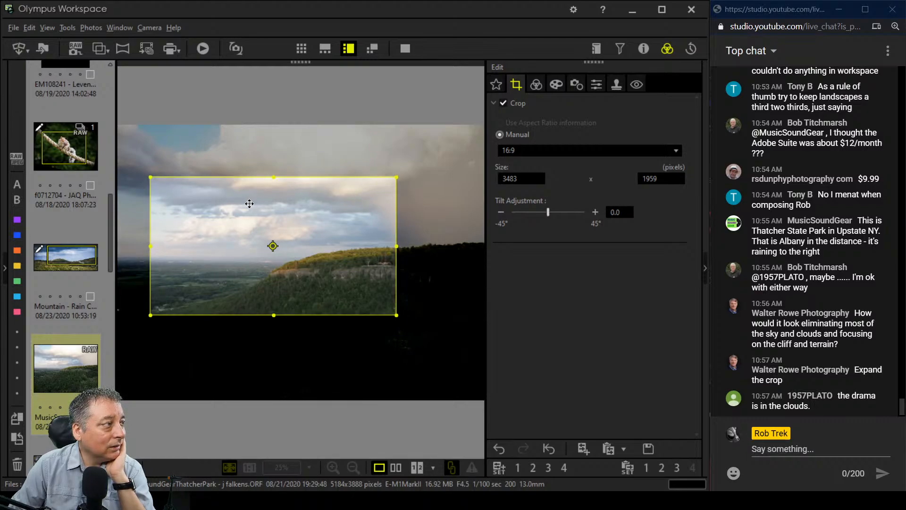
left_click_drag(151, 246, 126, 246)
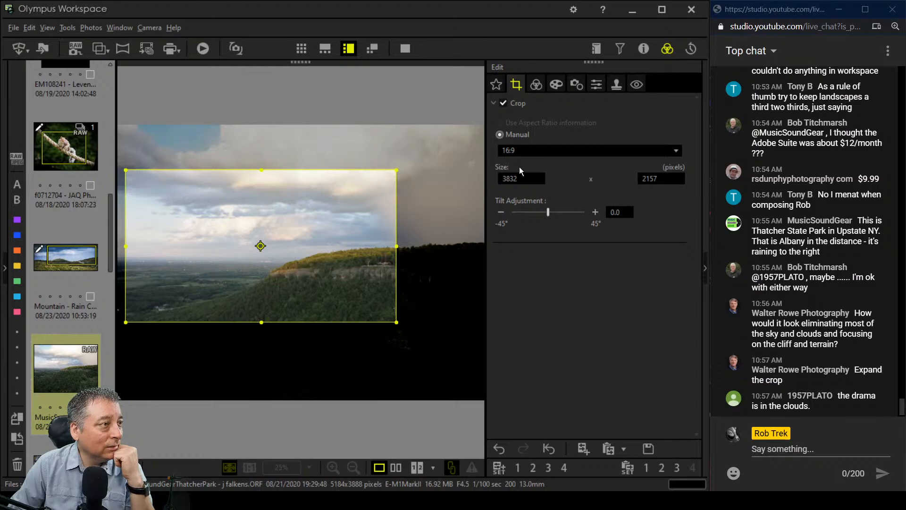
left_click(538, 85)
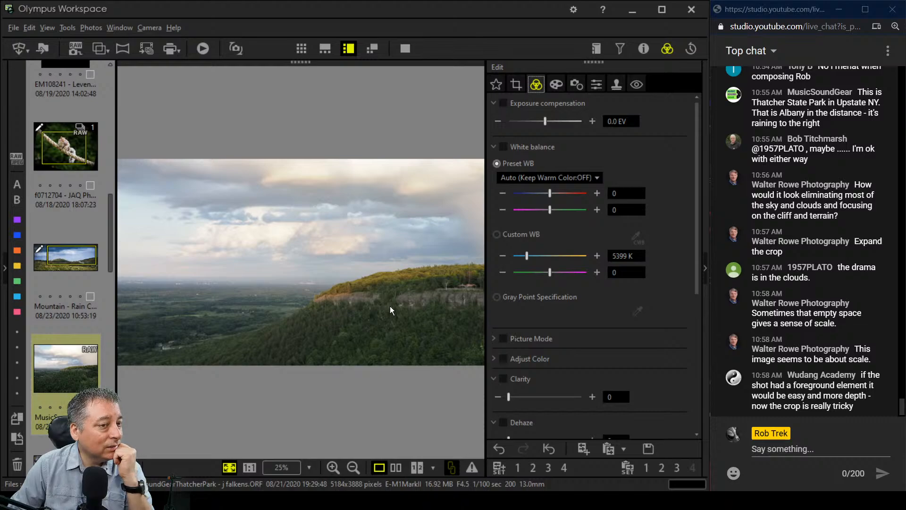
Apply the Pop Art art filter to the Thatcher Park photo
left_click(549, 89)
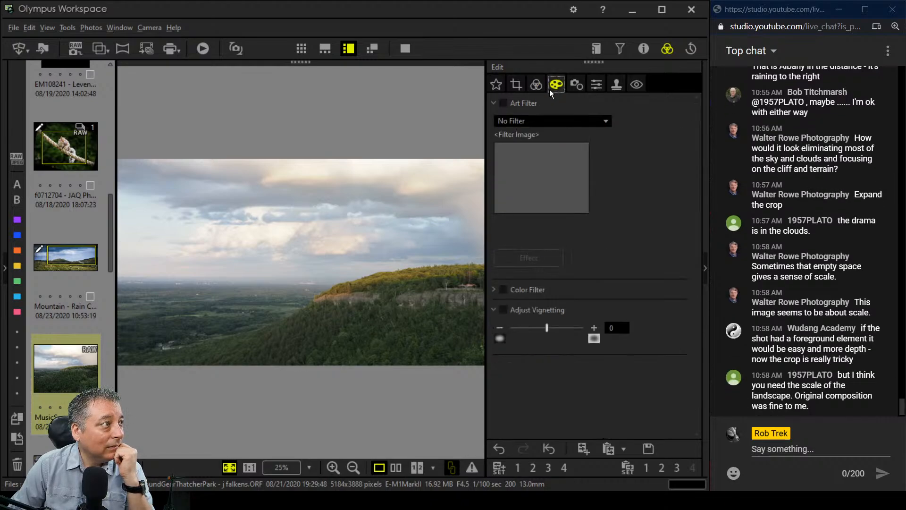
left_click(545, 124)
left_click(539, 146)
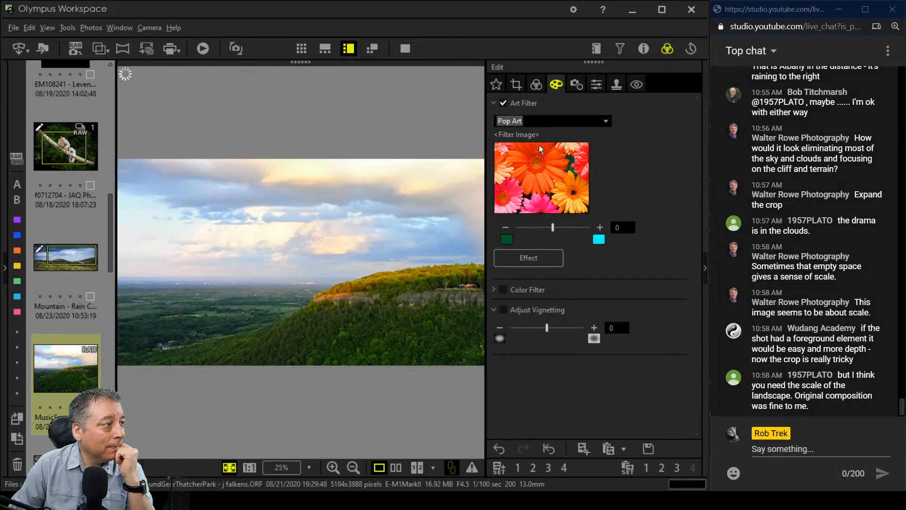
In Adjust Color, set the luminance of green colors 9 and 10 to -3 and yellow-green color 11 to -1
left_click(533, 90)
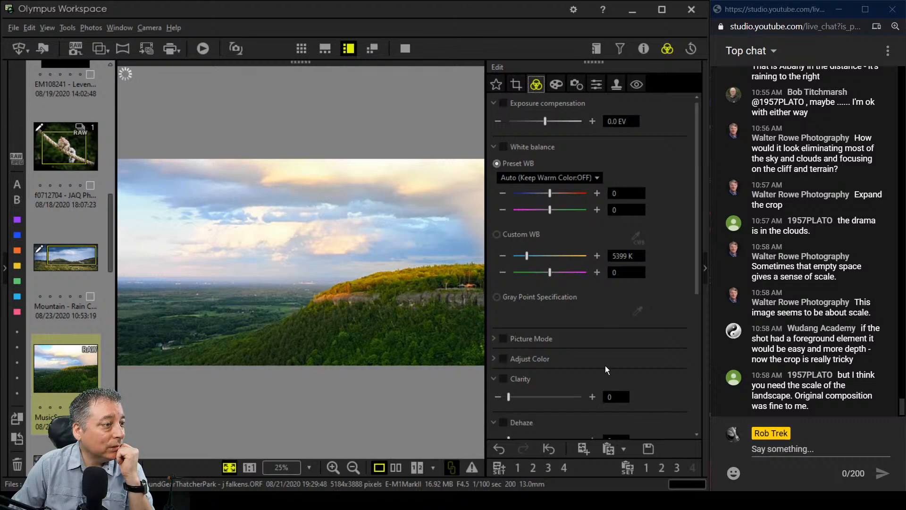
scroll(605, 365, "down", 5)
scroll(605, 365, "up", 5)
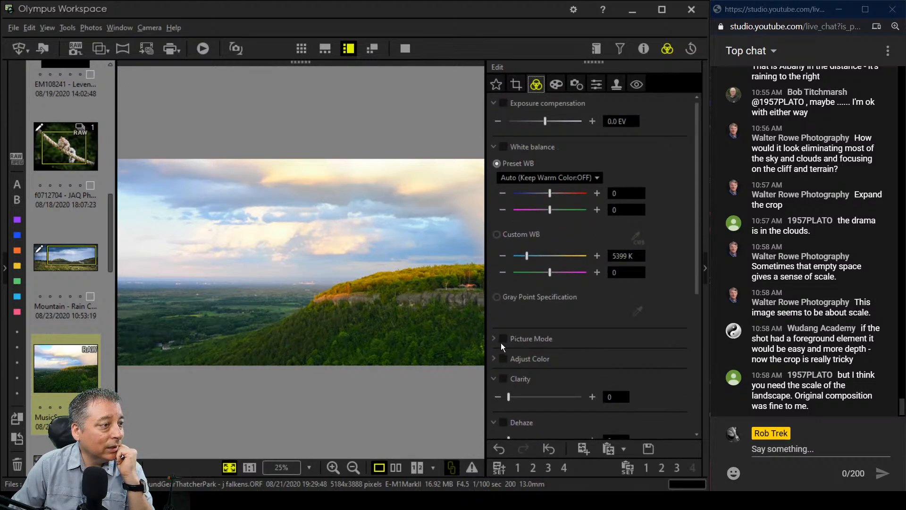
left_click(493, 357)
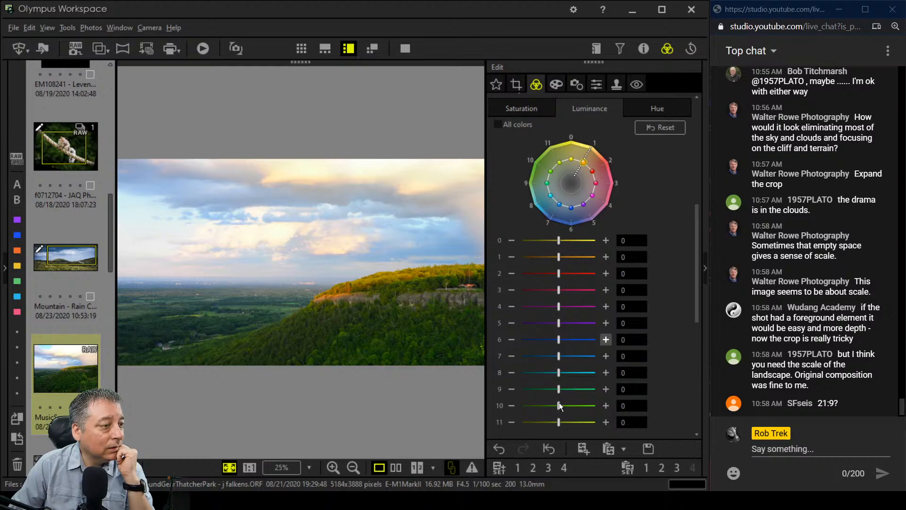
left_click_drag(559, 404, 548, 389)
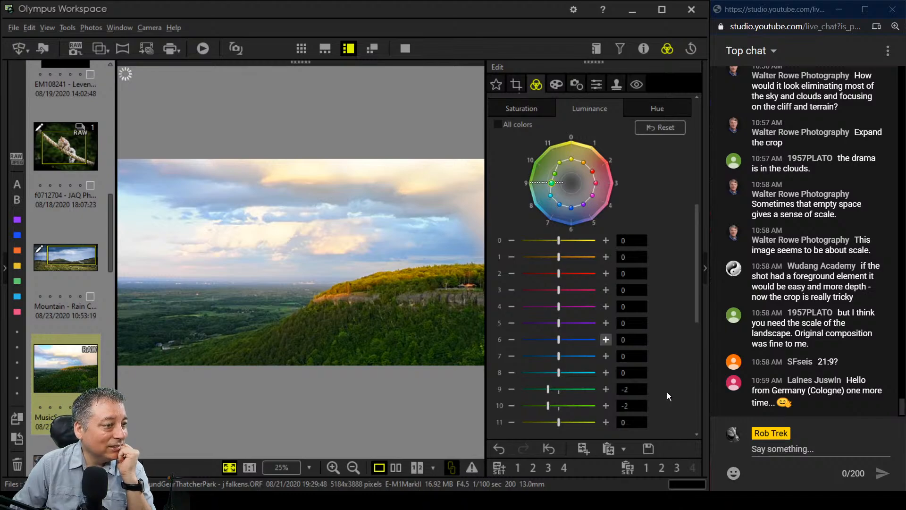
scroll(670, 394, "down", 1)
scroll(670, 395, "down", 1)
scroll(670, 394, "down", 1)
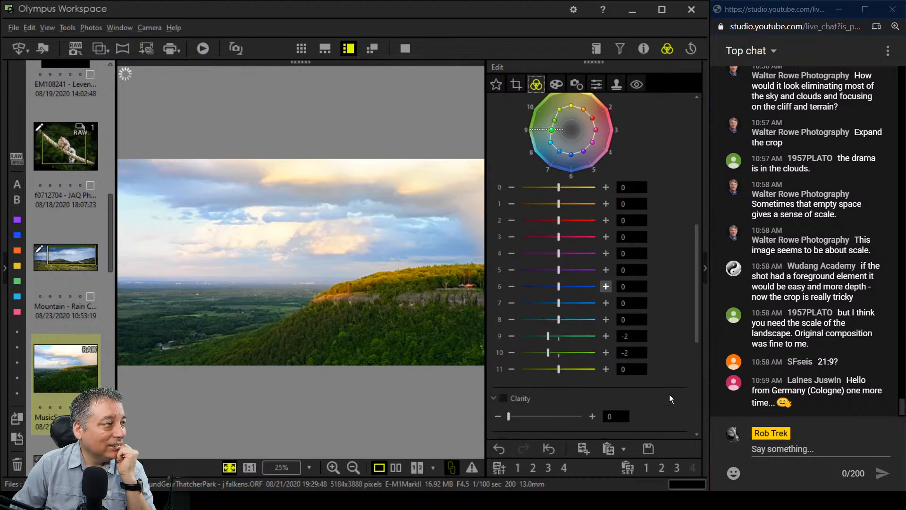
scroll(643, 383, "up", 4)
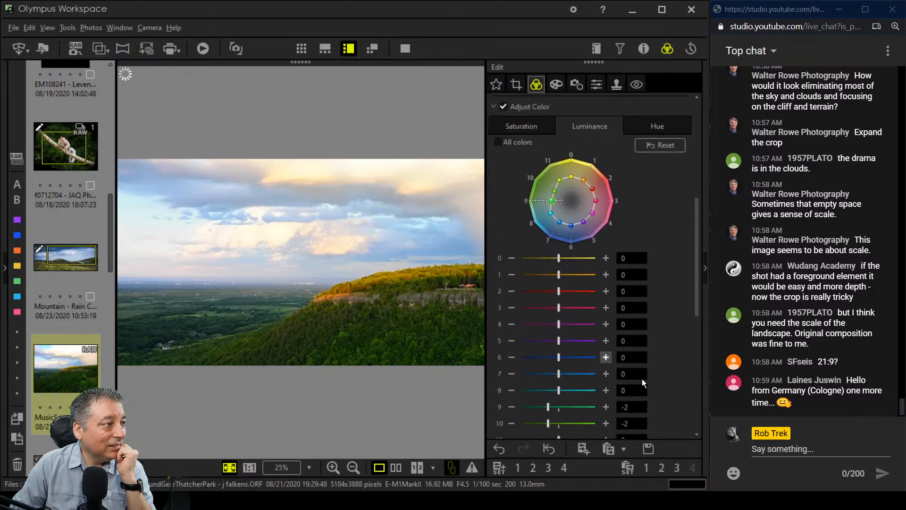
scroll(643, 383, "down", 5)
scroll(642, 378, "down", 1)
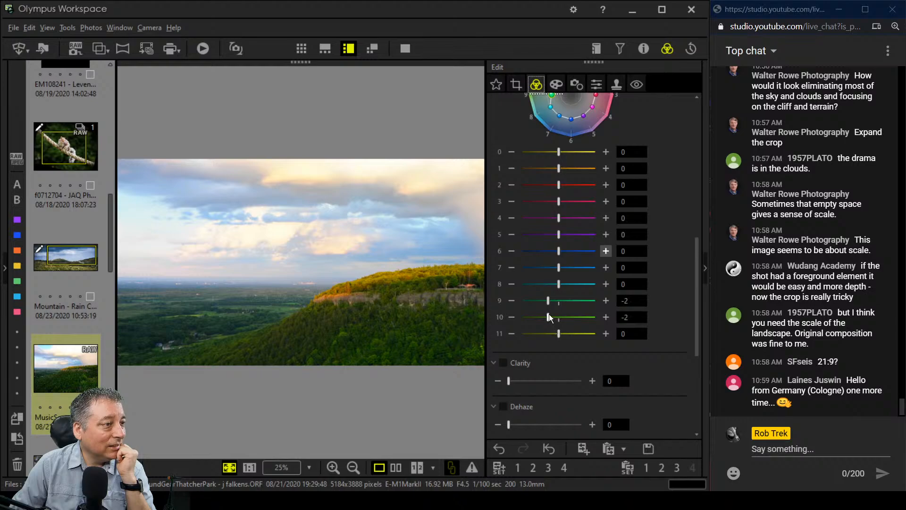
left_click_drag(548, 315, 545, 315)
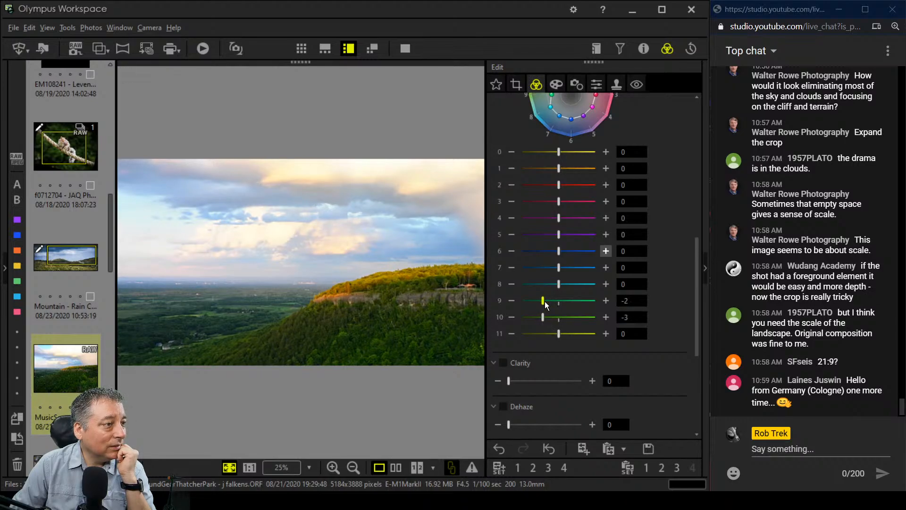
left_click_drag(545, 302, 545, 302)
left_click_drag(559, 335, 554, 335)
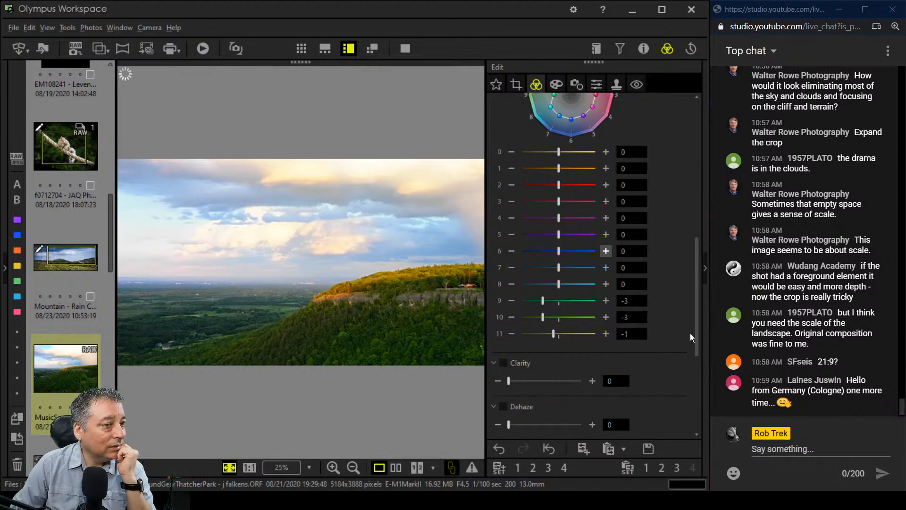
Set Dehaze to 33 and lower the exposure compensation to -1.0 EV
left_click_drag(696, 330, 693, 380)
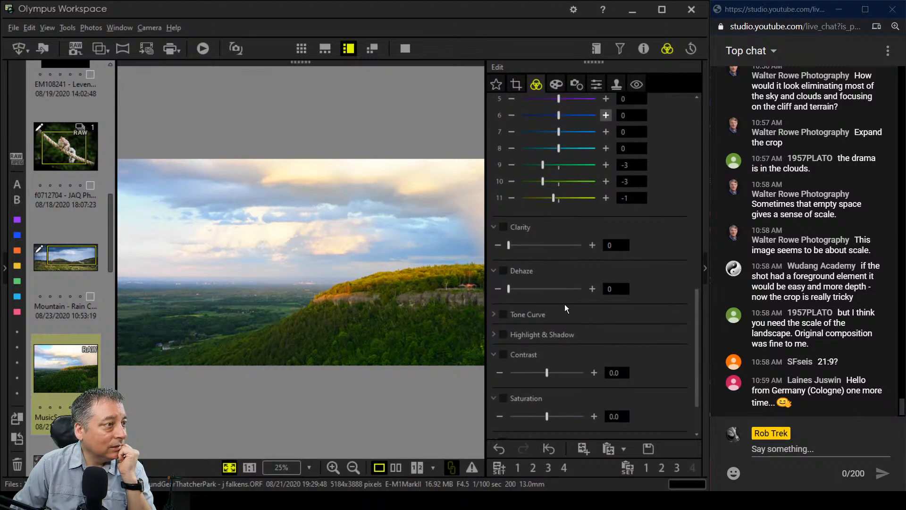
left_click_drag(512, 294, 535, 295)
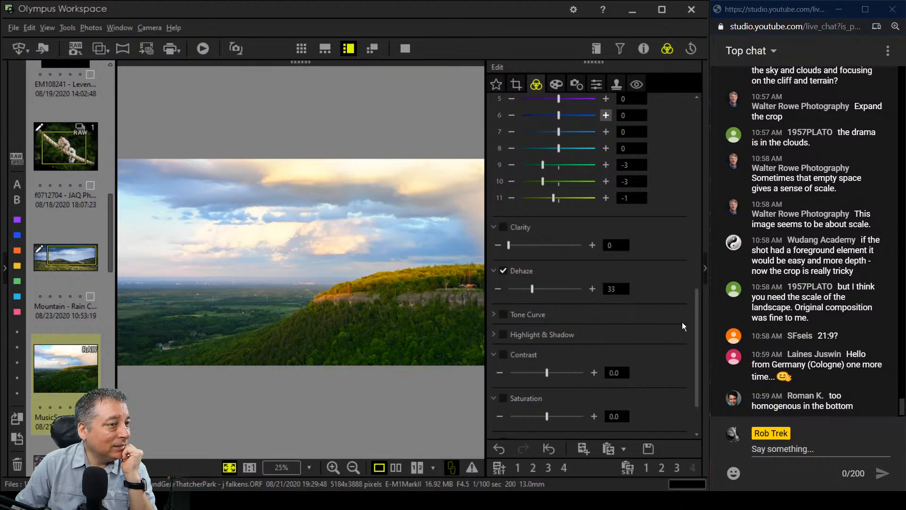
left_click_drag(696, 343, 693, 150)
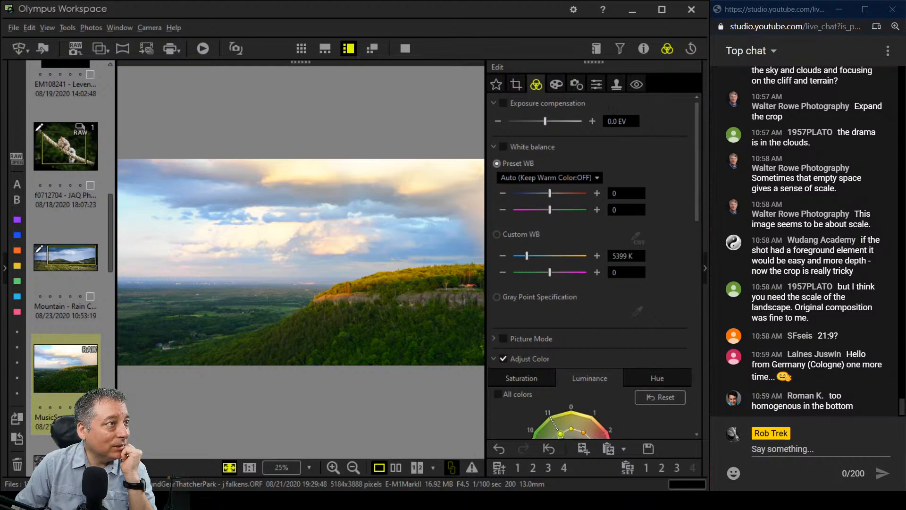
left_click_drag(545, 125, 535, 127)
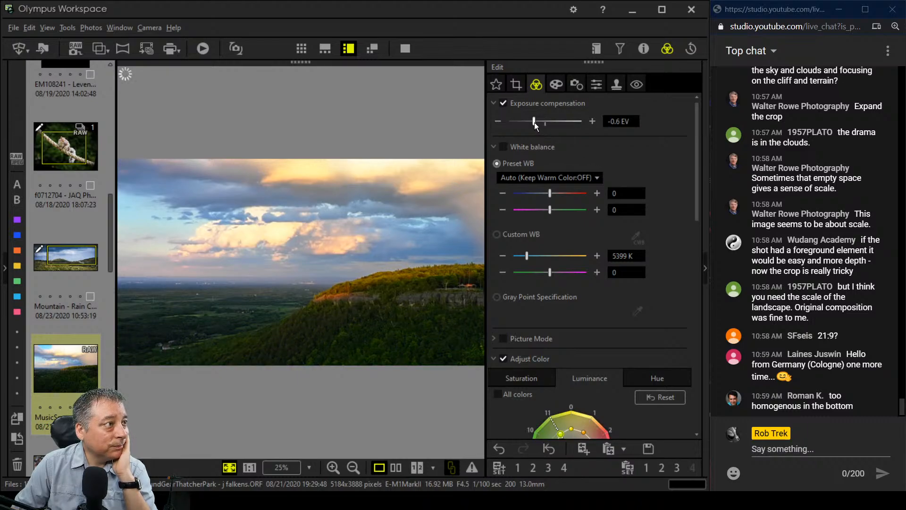
left_click_drag(535, 122, 527, 124)
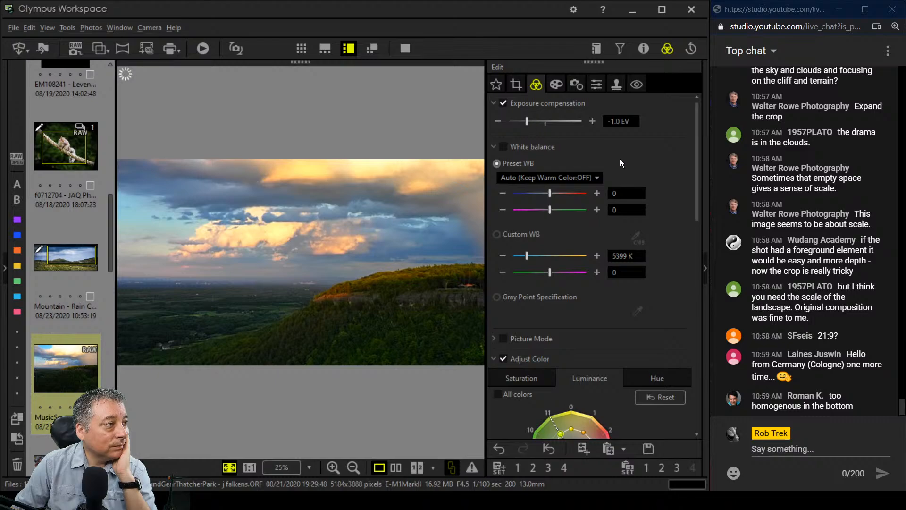
Expand the Tone Curve and place control points for midtones, shadows and highlights on the RGB curve
left_click_drag(696, 191, 696, 394)
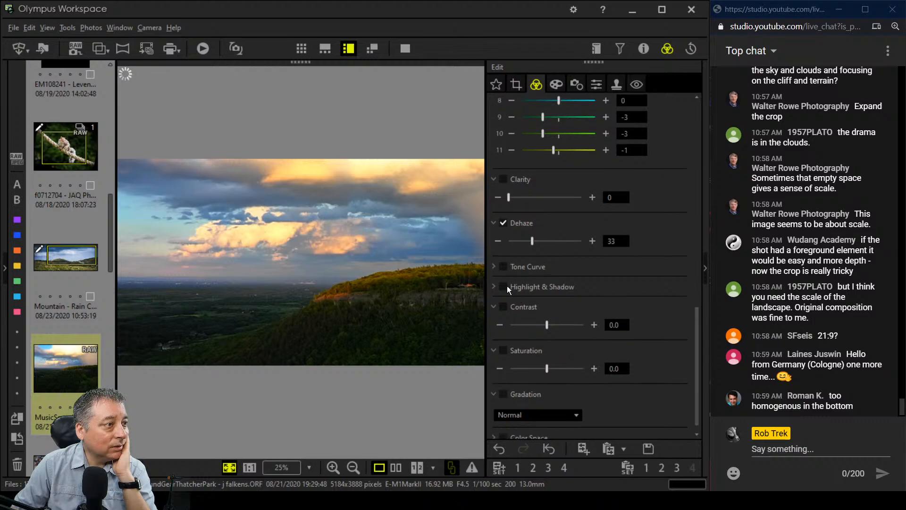
left_click(494, 269)
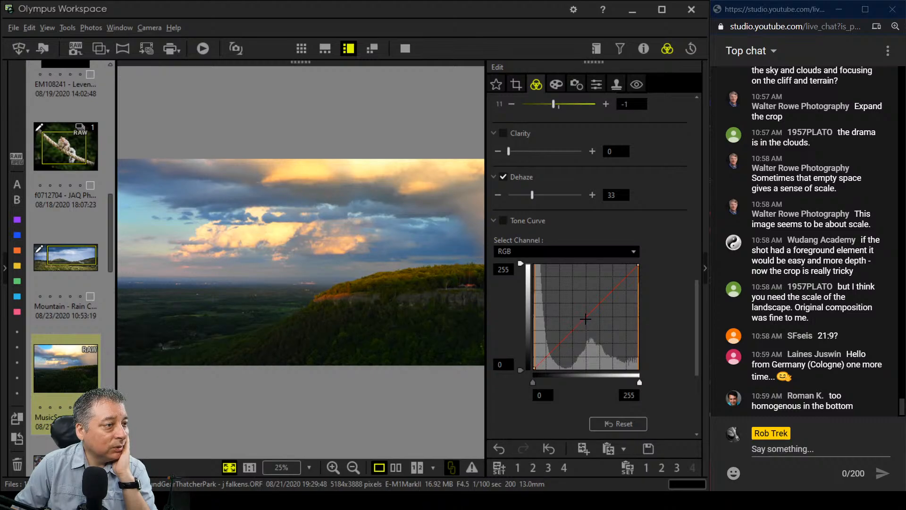
left_click(587, 319)
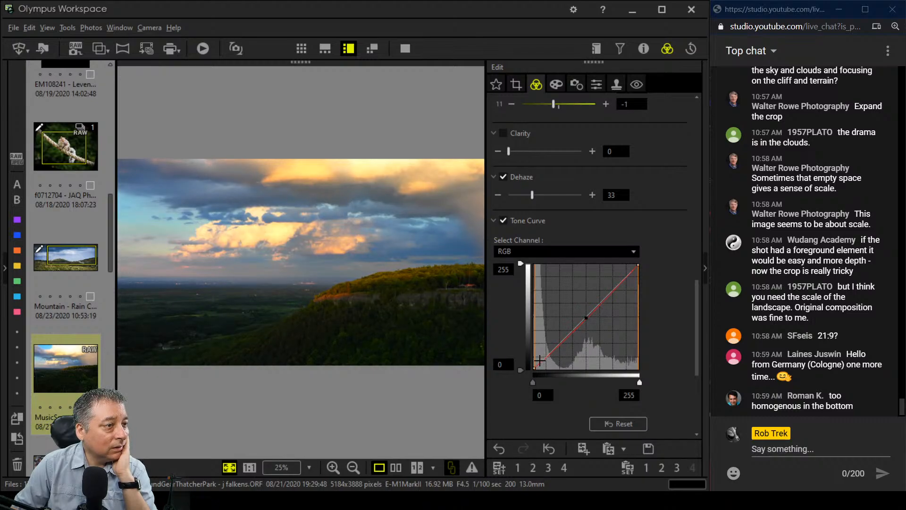
left_click(538, 358)
left_click_drag(539, 359, 538, 360)
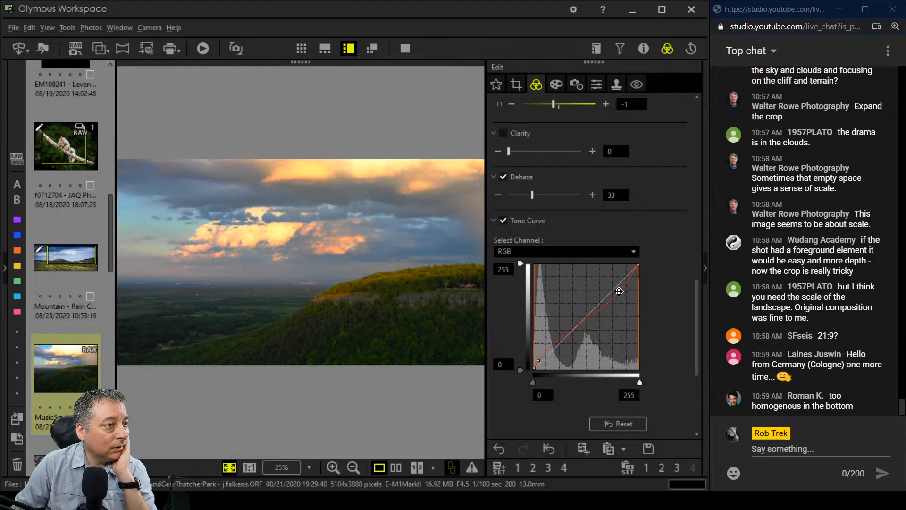
left_click(618, 290)
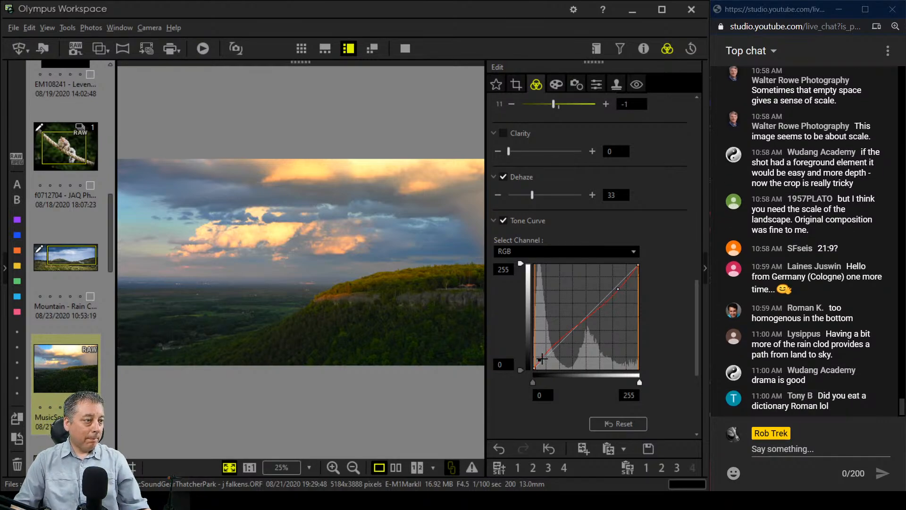
Fine-tune the shadow and highlight points of the RGB tone curve, leaving both close to the diagonal
left_click_drag(541, 360, 552, 360)
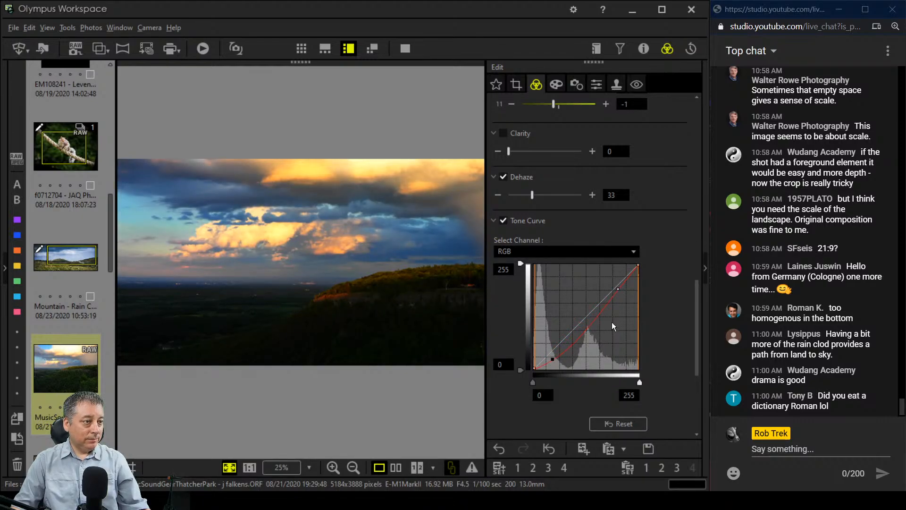
mouse_move(618, 289)
left_mouse_down()
mouse_move(596, 307)
mouse_move(621, 282)
mouse_move(611, 295)
left_mouse_up()
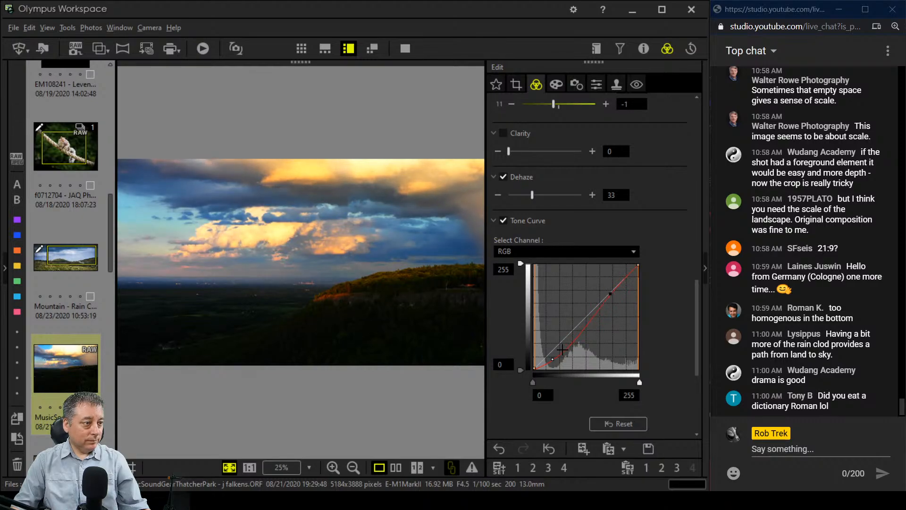
left_click_drag(553, 359, 551, 353)
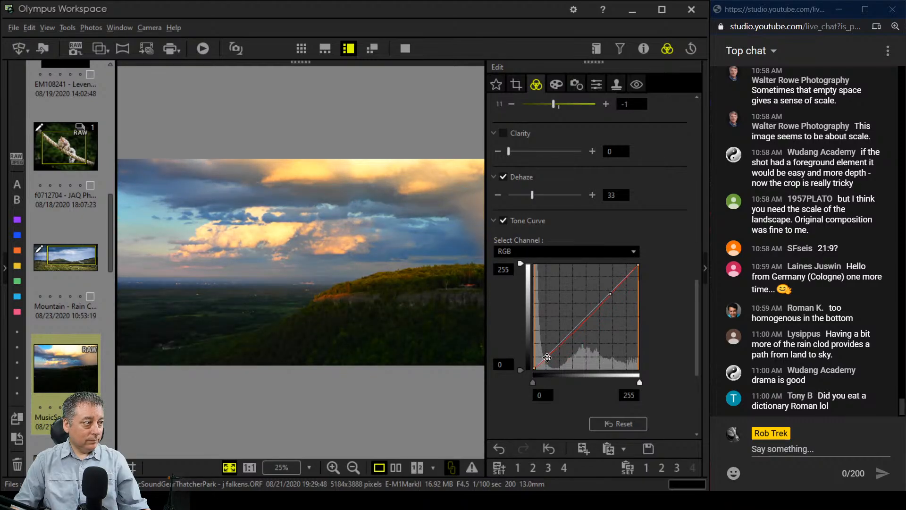
left_click_drag(547, 358, 545, 358)
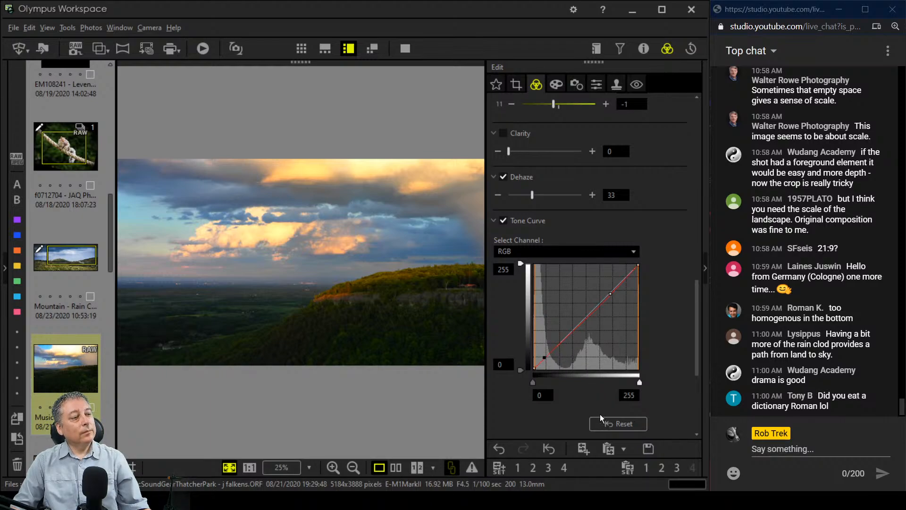
Lower the overall Saturation to -0.8 and set the custom white balance to 5500 K with a tint of 1
scroll(601, 418, "down", 4)
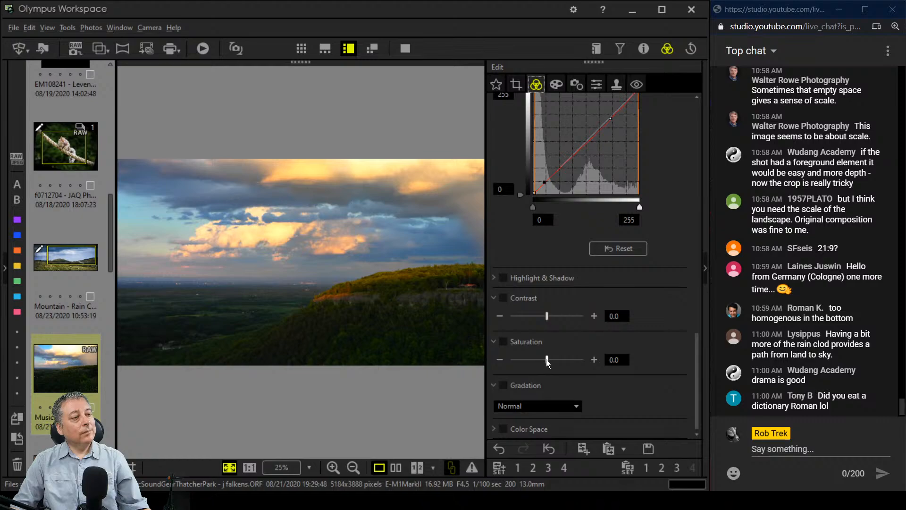
left_click_drag(546, 359, 533, 359)
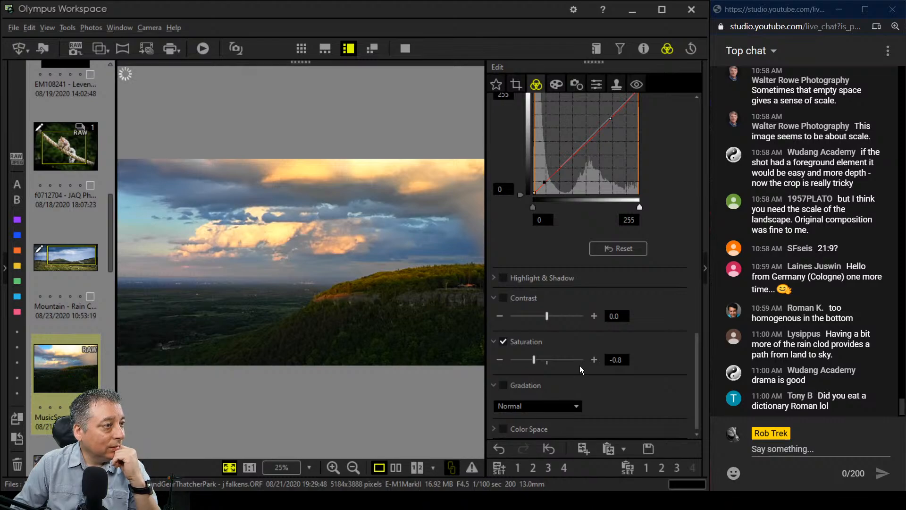
left_click_drag(698, 384, 693, 152)
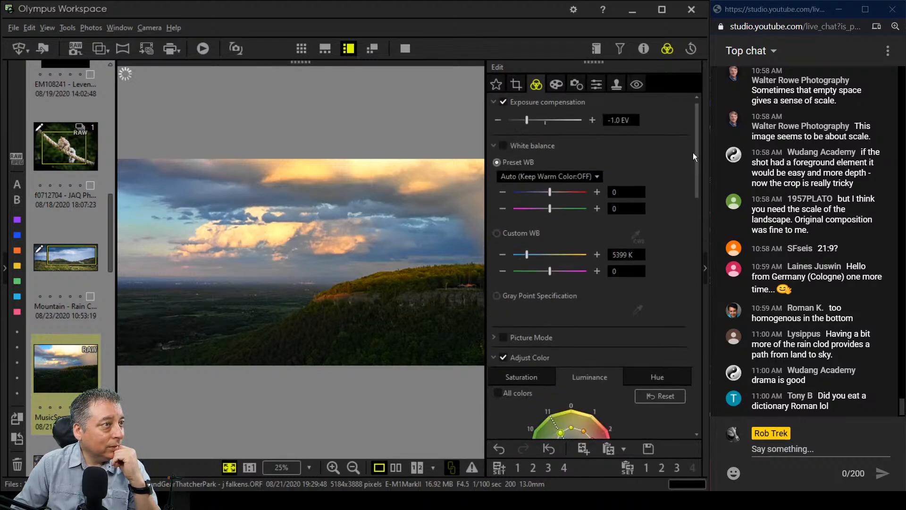
double_click(622, 255)
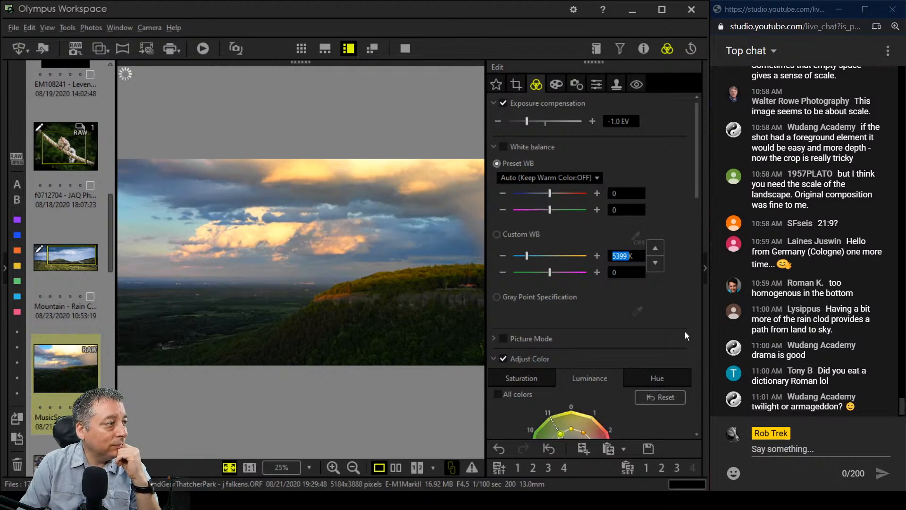
type("5500K")
key("Return")
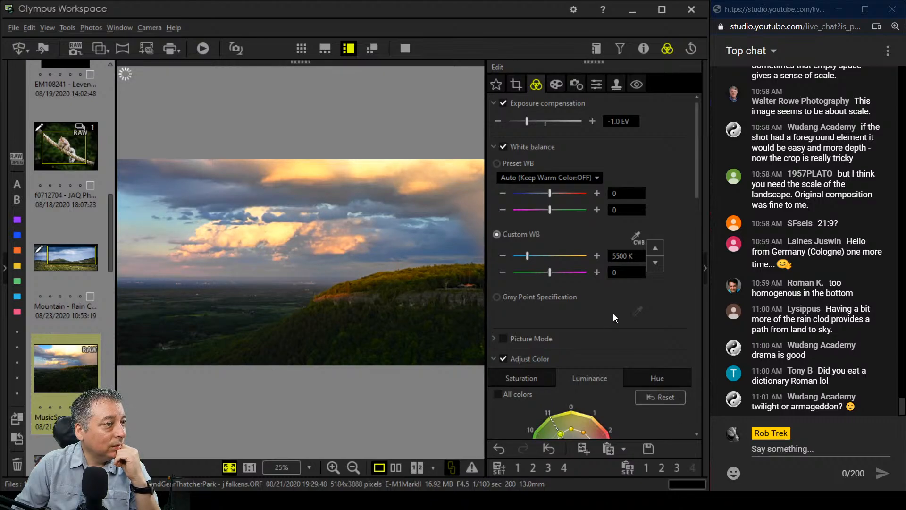
left_click(598, 272)
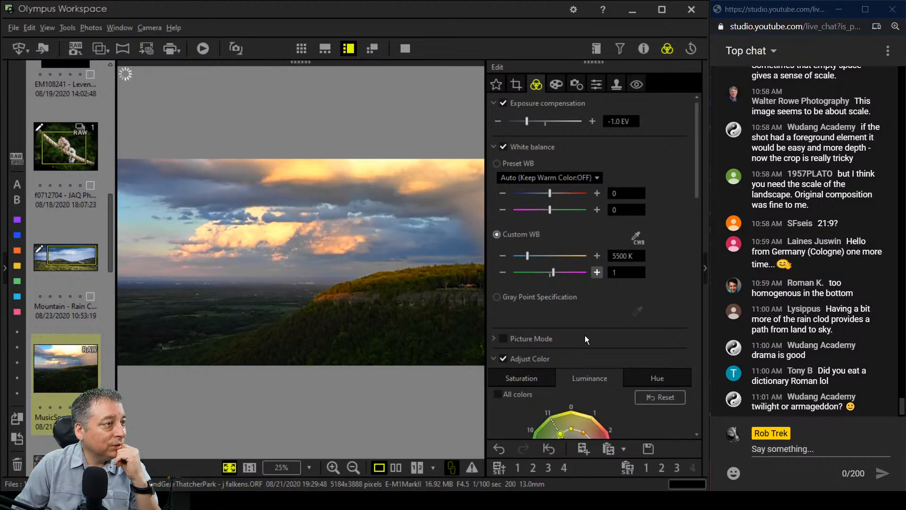
Shift the shadow point of the RGB tone curve slightly and add a second control point just above it
scroll(599, 330, "down", 5)
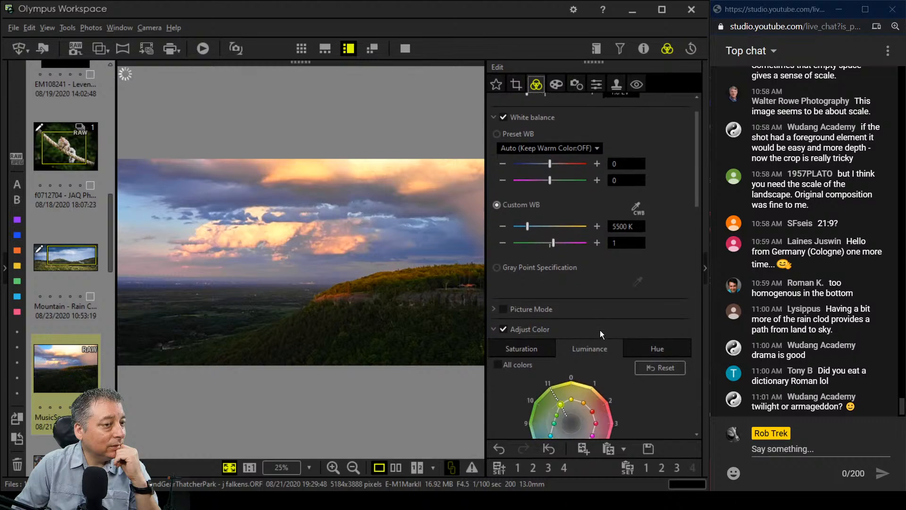
scroll(600, 330, "down", 7)
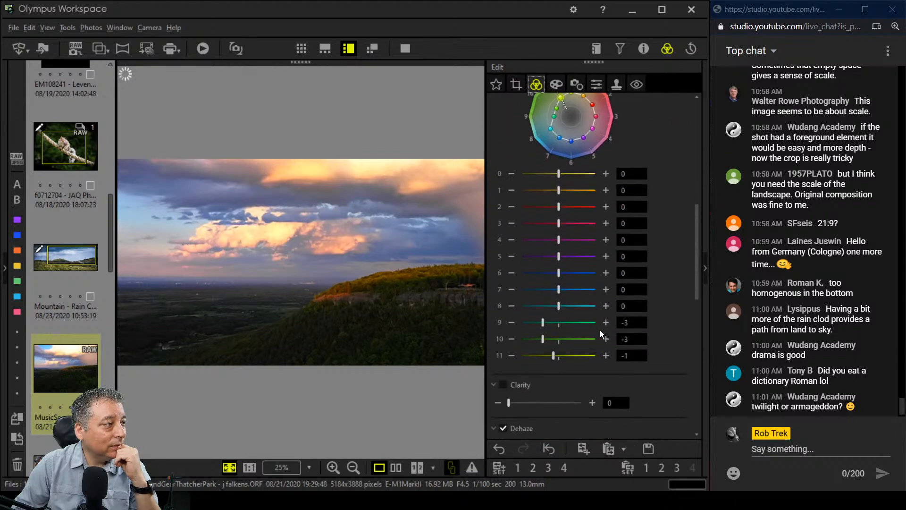
scroll(599, 330, "down", 2)
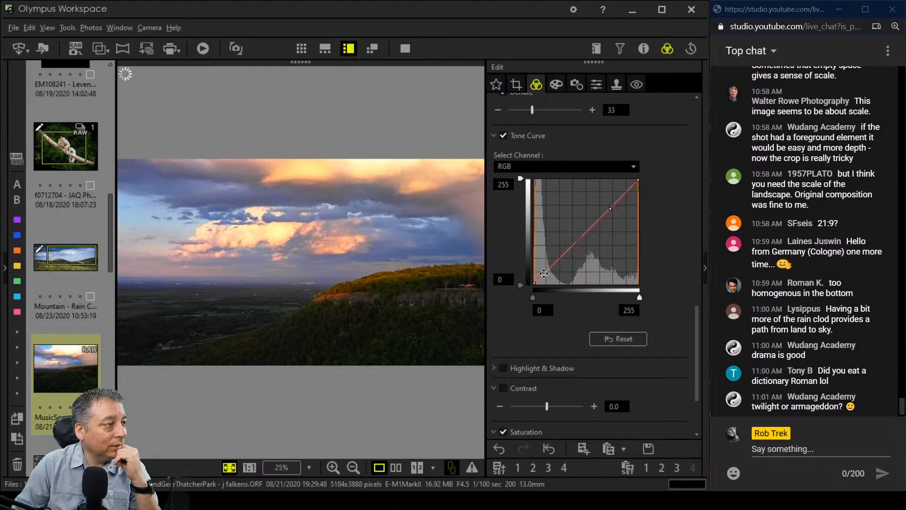
left_click_drag(546, 274, 542, 274)
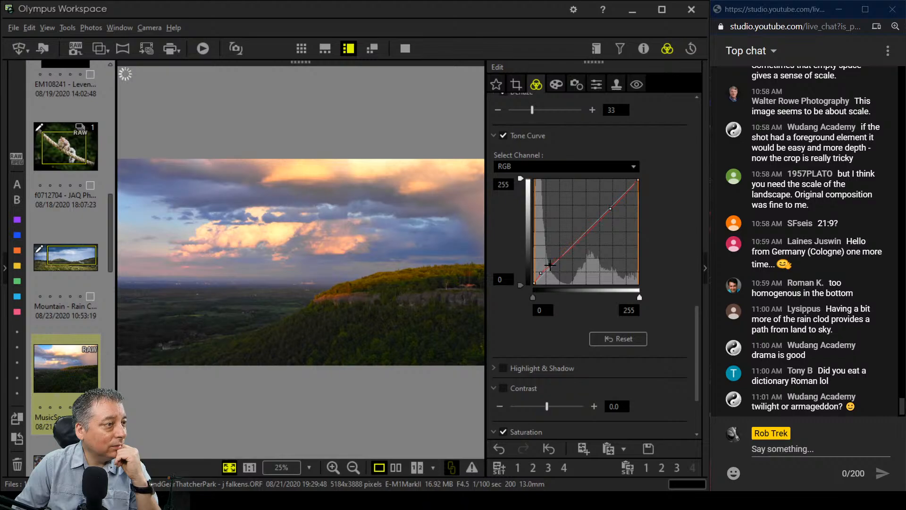
left_click_drag(550, 265, 551, 266)
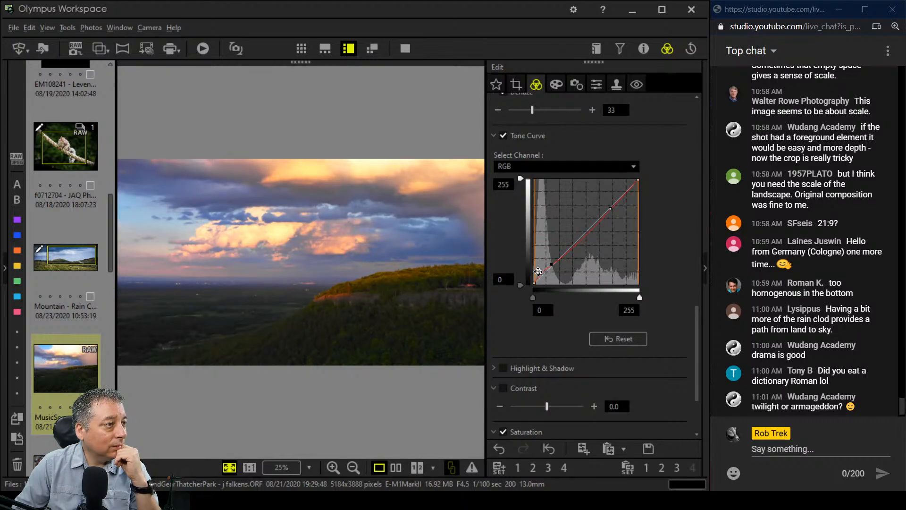
left_click_drag(540, 274, 540, 274)
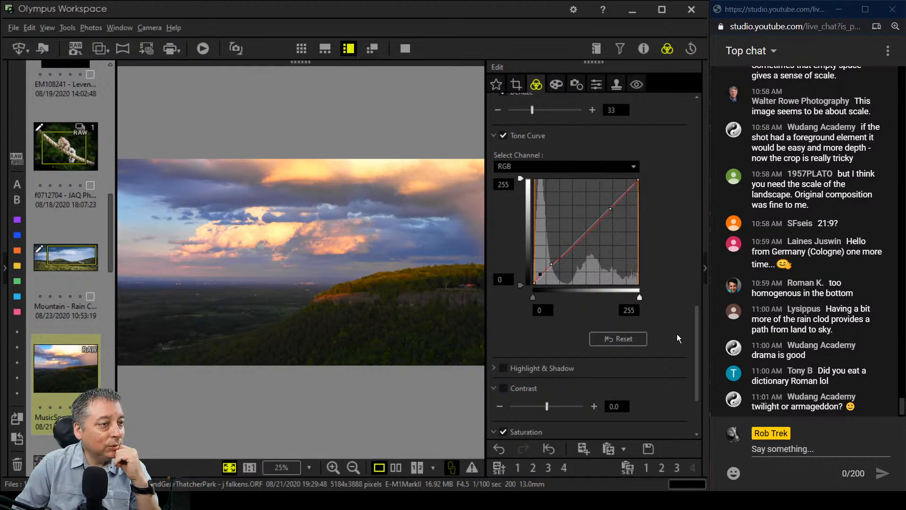
Set the tint of the custom white balance back to 0
left_click_drag(696, 344, 698, 141)
left_click(502, 264)
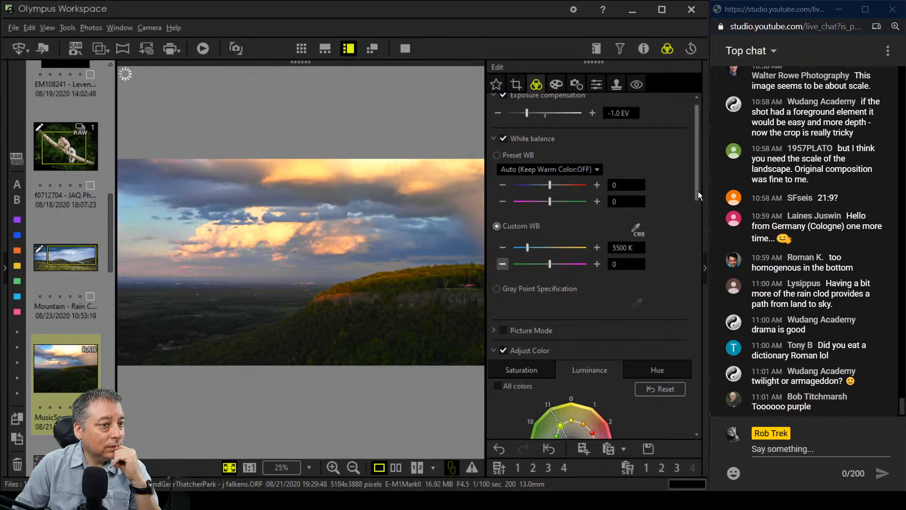
In Adjust Color, set the saturation of green color 10 to -2, green color 9 to -1 and orange color 1 to 1
left_click_drag(698, 191, 690, 318)
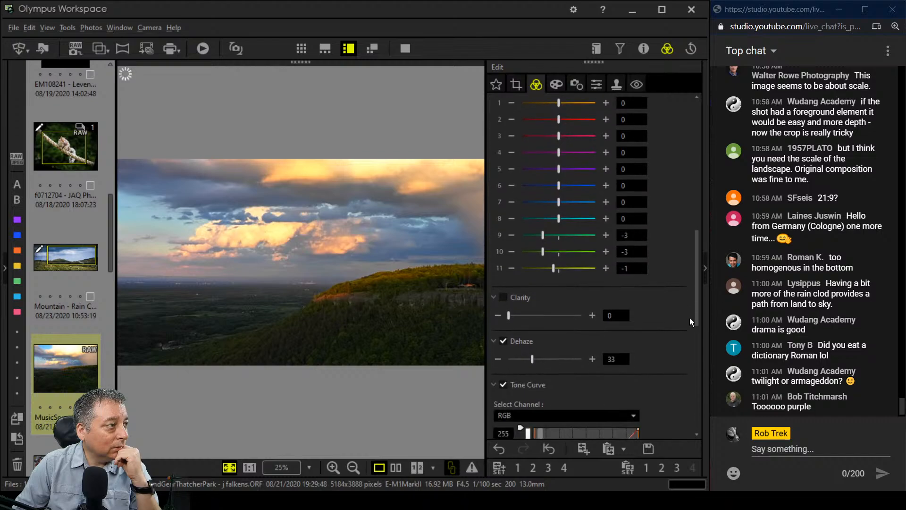
scroll(675, 331, "up", 4)
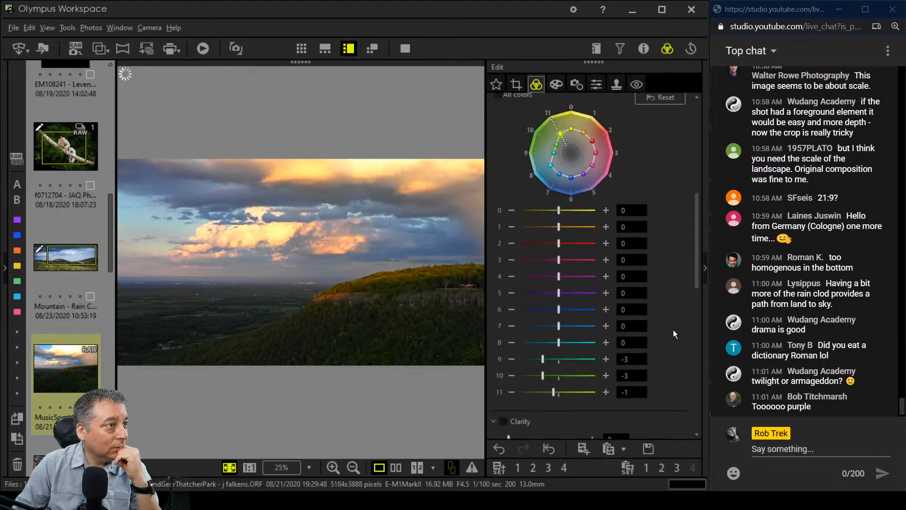
scroll(551, 245, "up", 3)
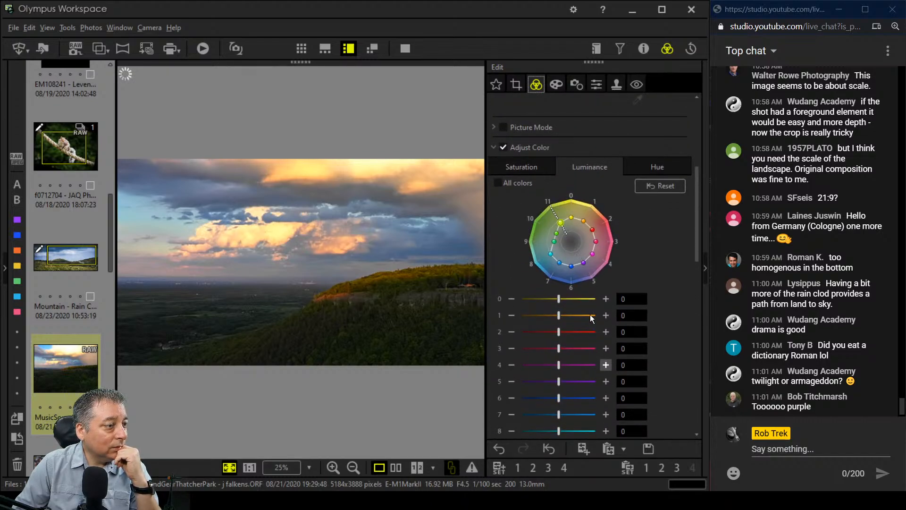
left_click(515, 167)
scroll(595, 361, "down", 4)
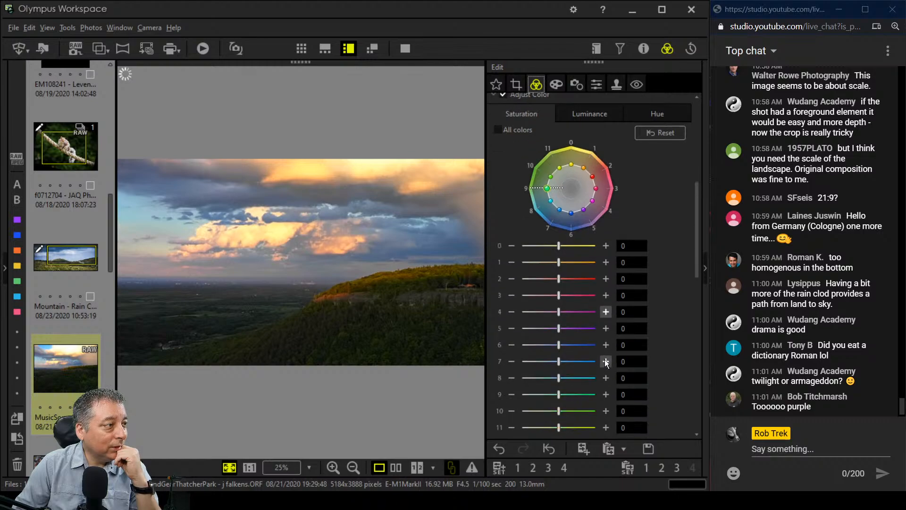
left_click_drag(562, 345, 551, 345)
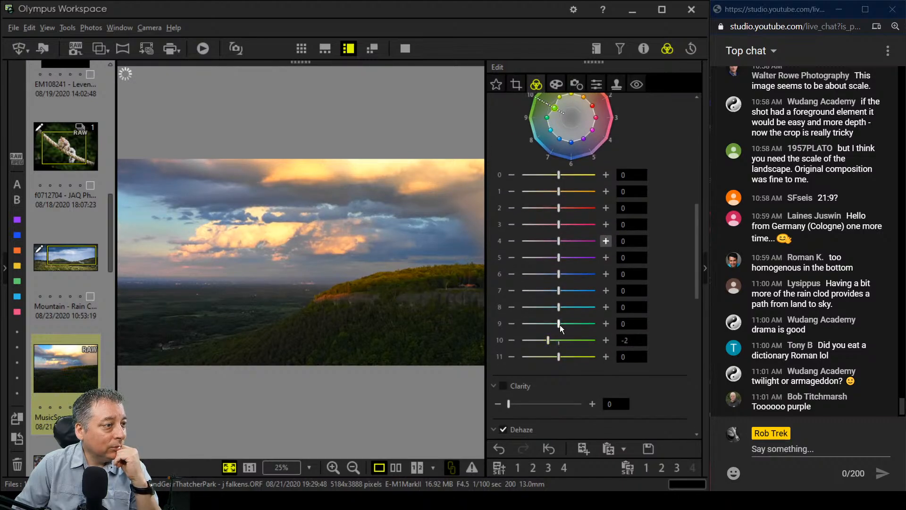
scroll(647, 350, "up", 3)
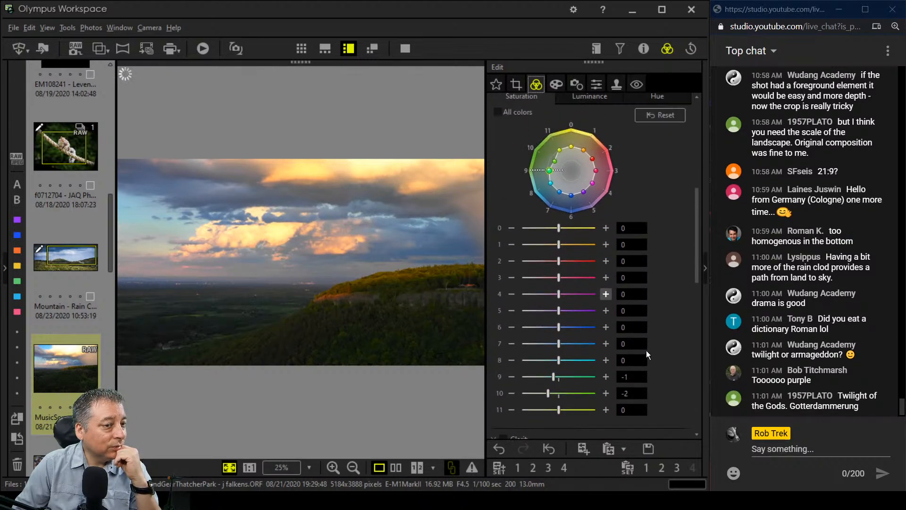
scroll(647, 350, "up", 2)
scroll(647, 350, "down", 3)
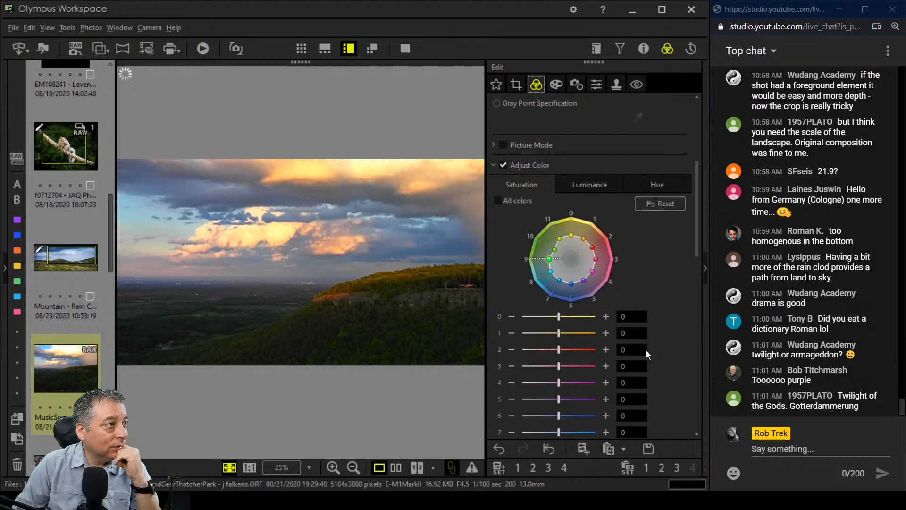
left_click(567, 333)
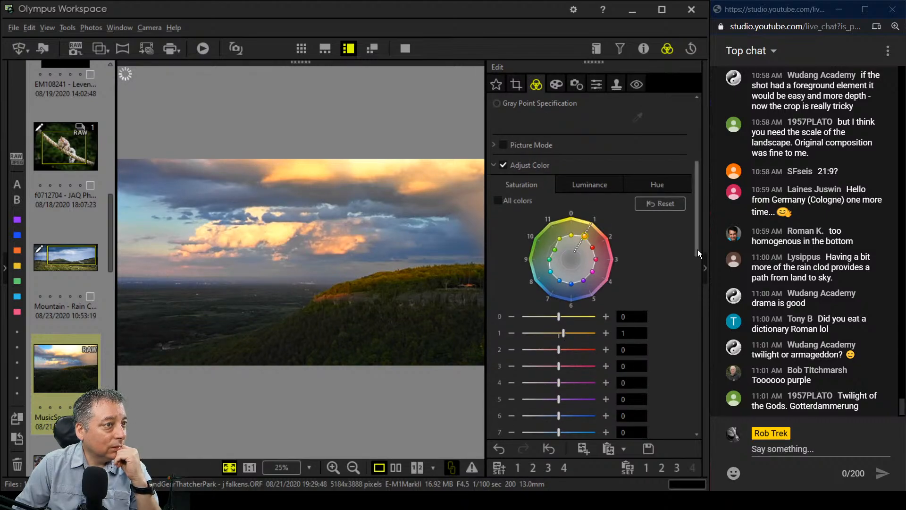
Set Contrast to 0.2 and change Gradation to AUTO
left_click_drag(698, 250, 685, 363)
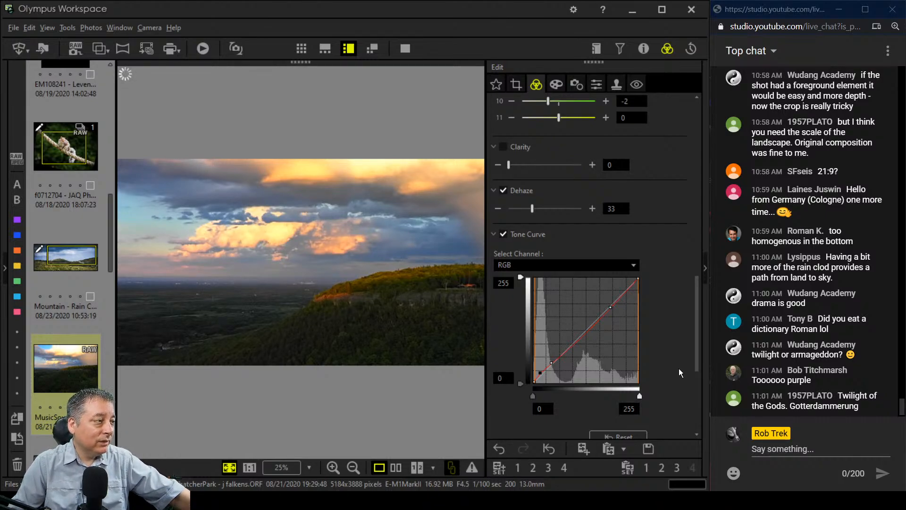
scroll(673, 378, "down", 5)
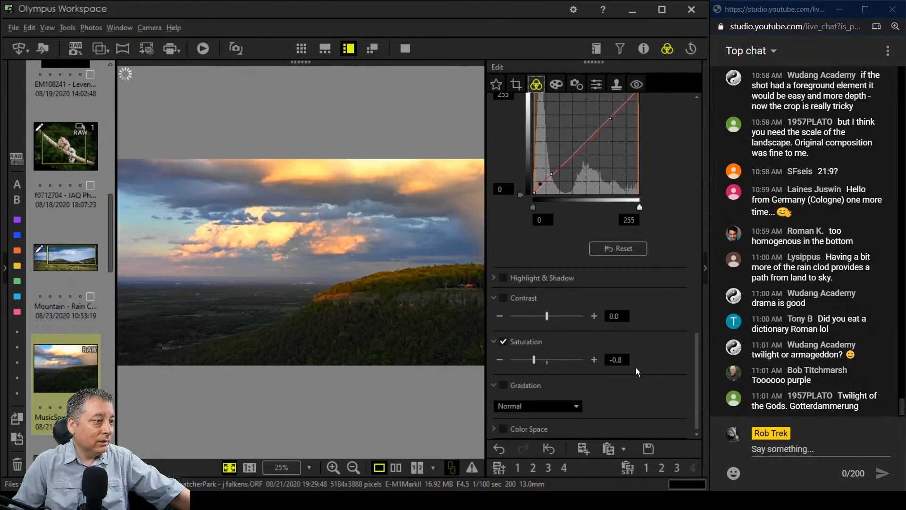
left_click(552, 319)
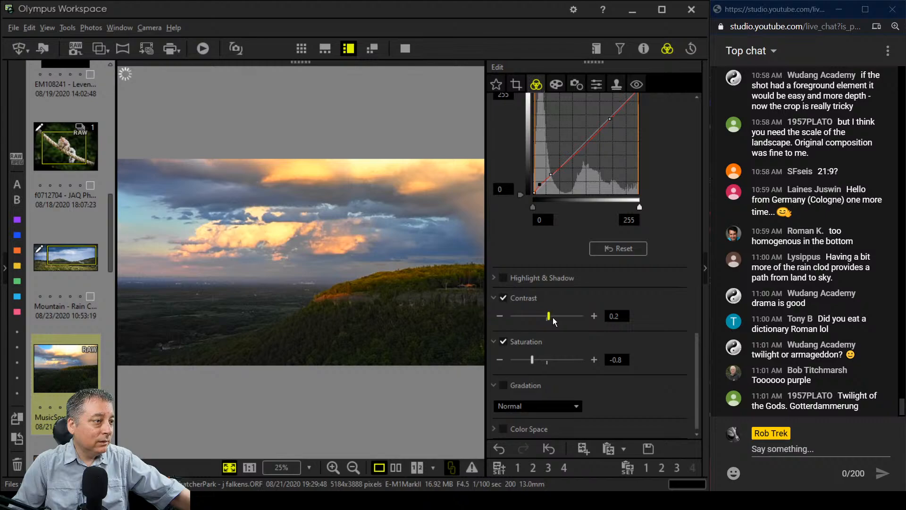
scroll(646, 337, "up", 3)
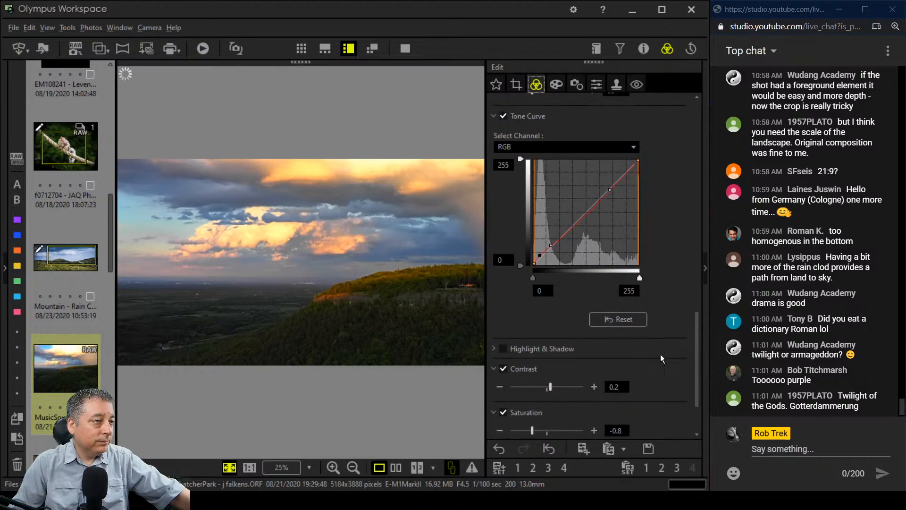
left_click_drag(695, 366, 681, 418)
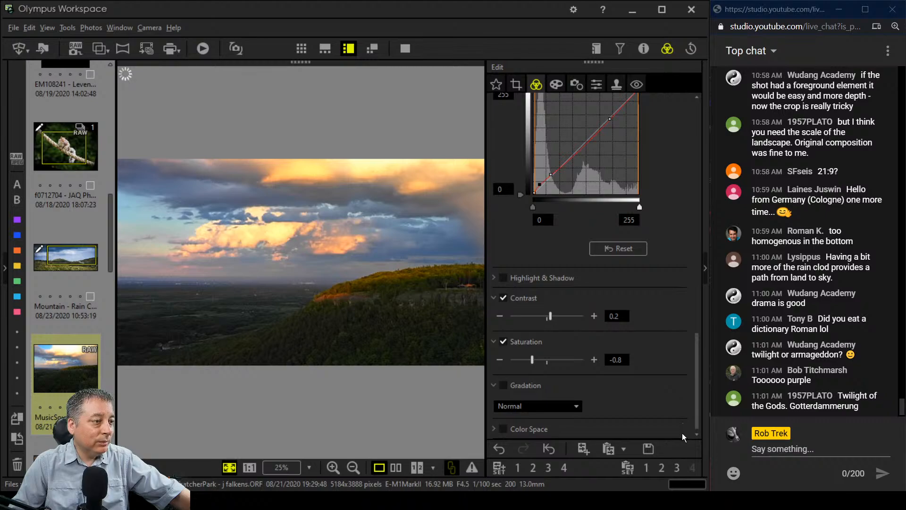
left_click(556, 410)
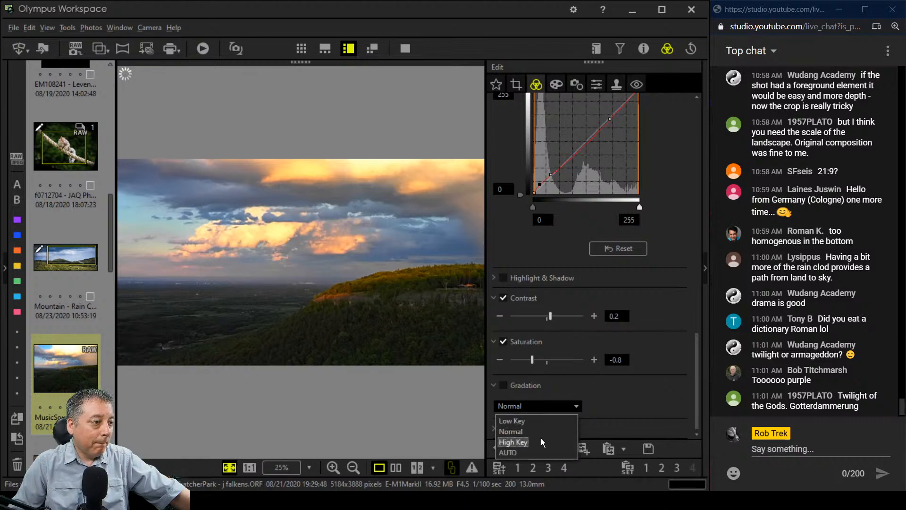
left_click(536, 450)
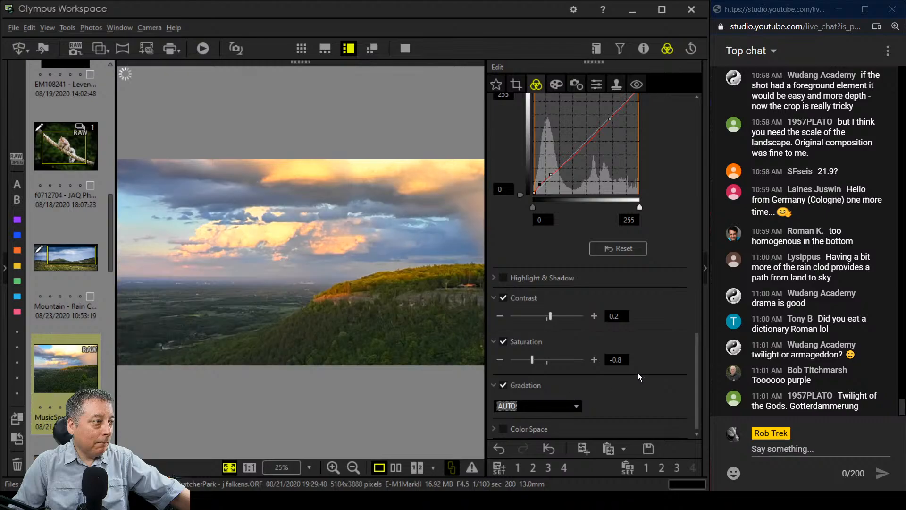
Reduce the RGB tone curve to one shadow point near the diagonal and pull the highlight point slightly below the diagonal
left_click_drag(699, 367, 700, 313)
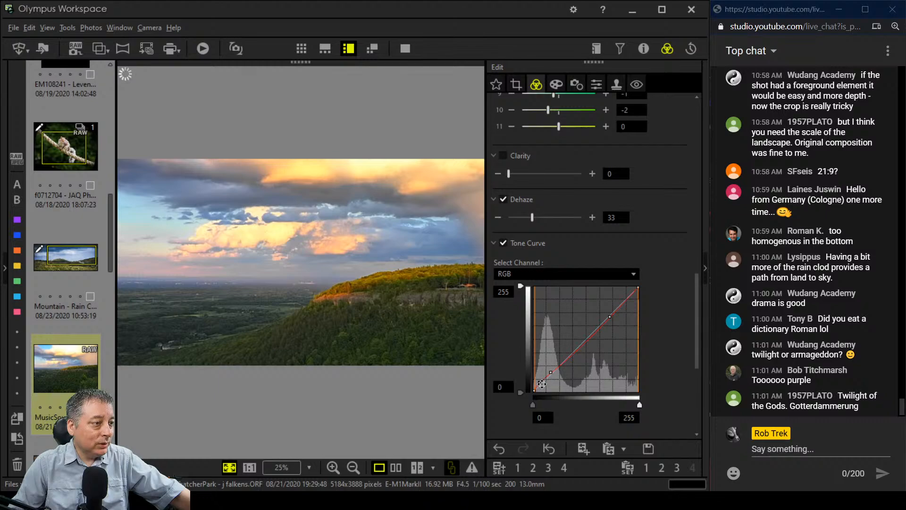
left_click_drag(542, 384, 450, 379)
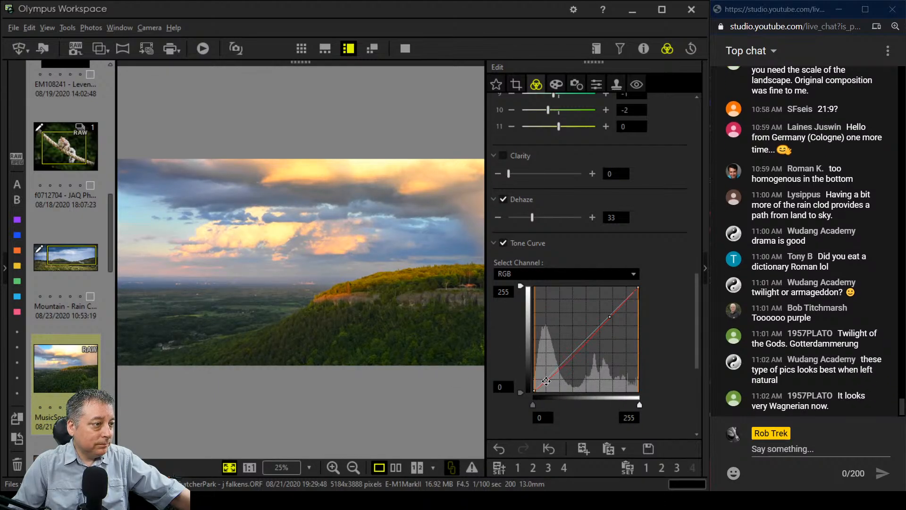
left_click_drag(546, 381, 549, 378)
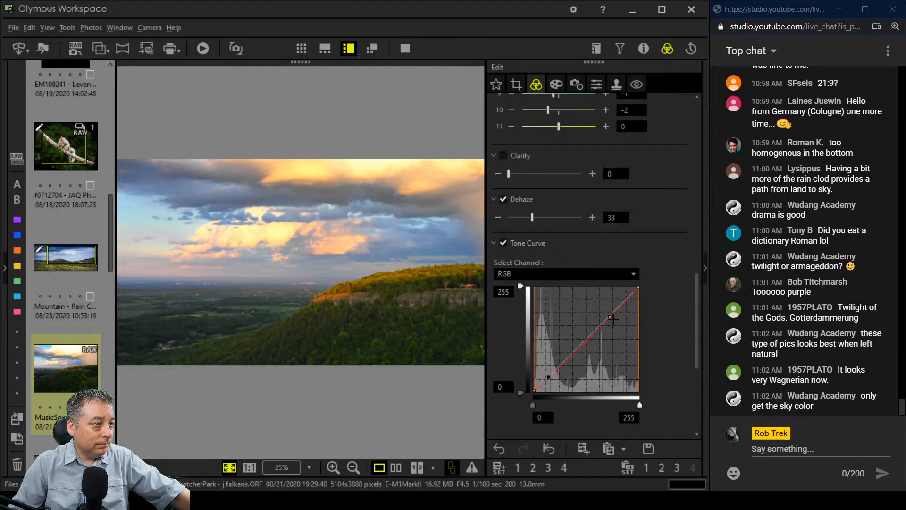
left_click_drag(610, 317, 614, 319)
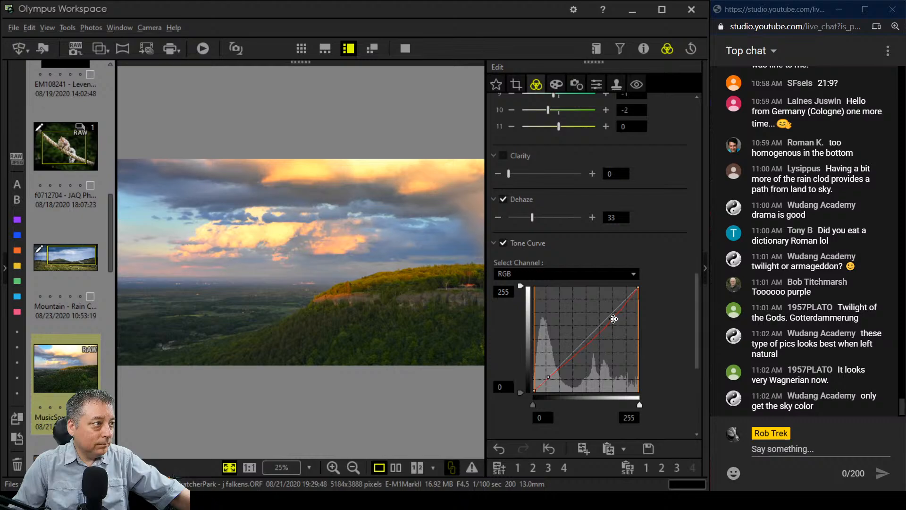
scroll(664, 372, "down", 2)
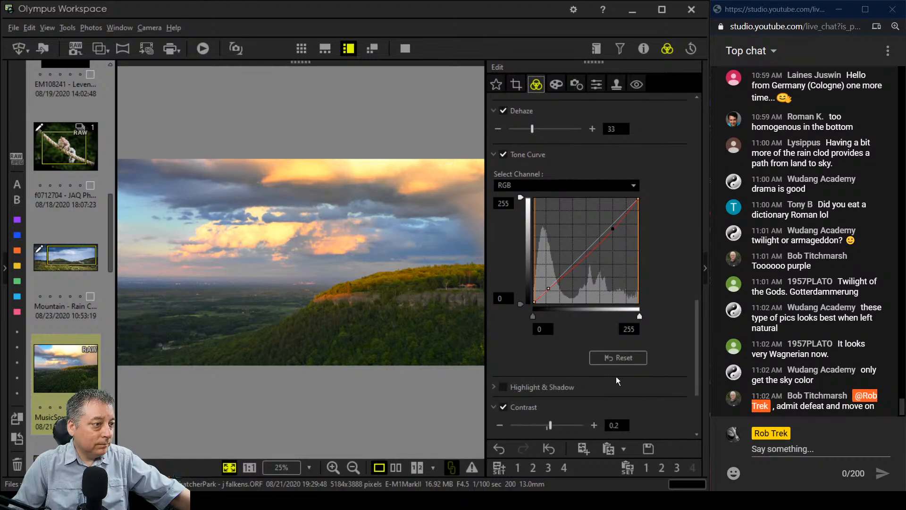
scroll(599, 382, "down", 2)
scroll(650, 383, "up", 11)
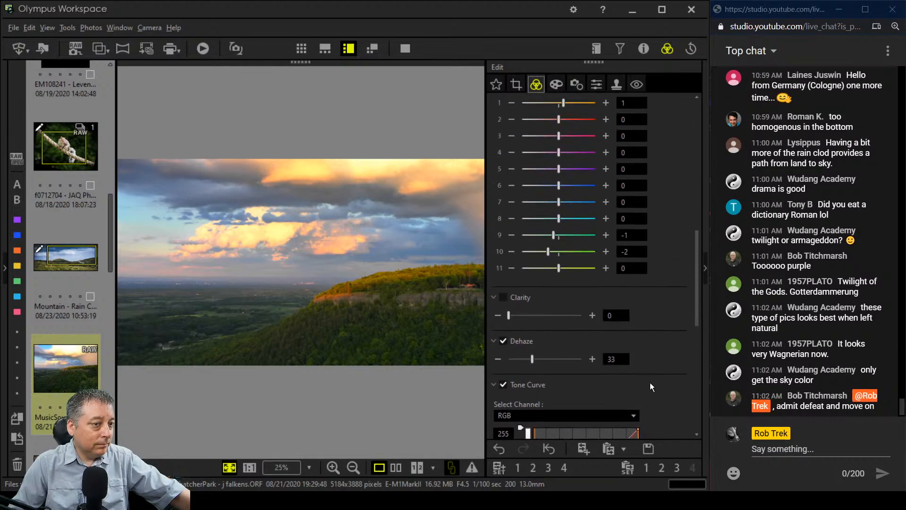
scroll(651, 390, "up", 5)
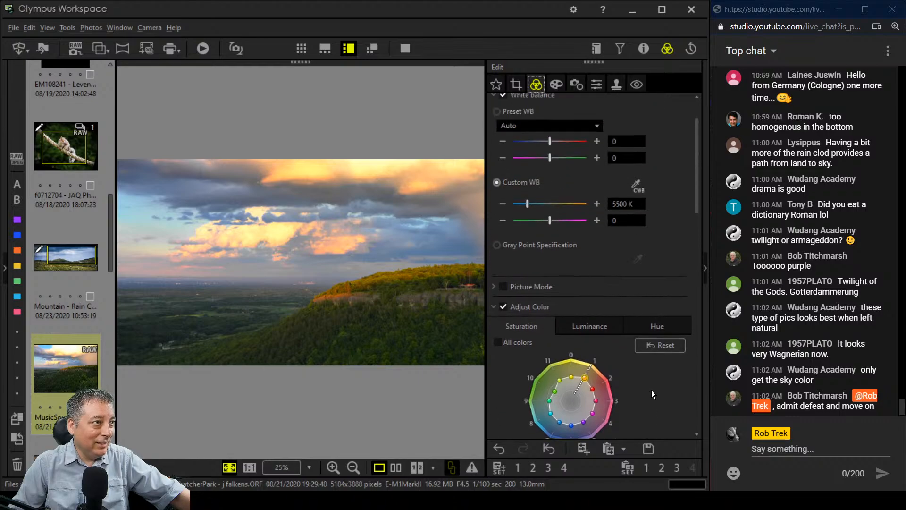
Set Dehaze to 45 and compare the edited landscape with the original side by side at full screen
left_click_drag(695, 189, 693, 311)
left_click_drag(533, 313, 542, 314)
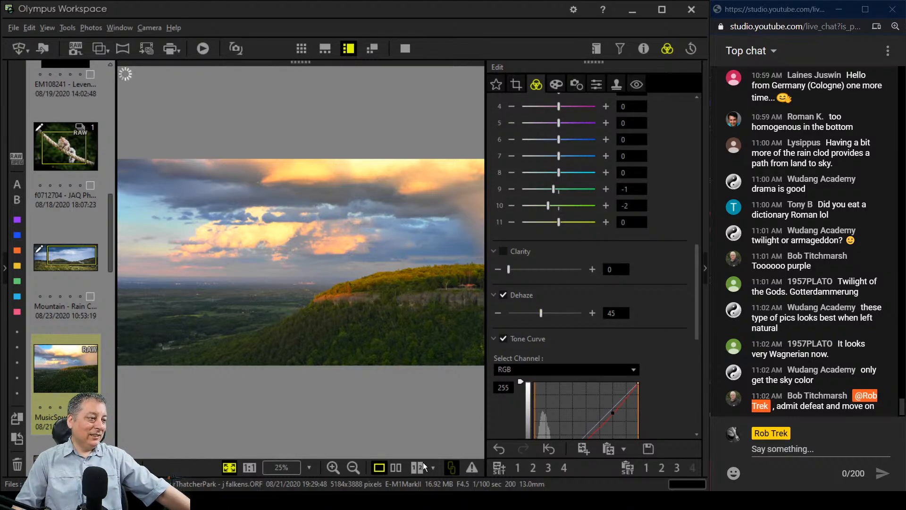
left_click(399, 471)
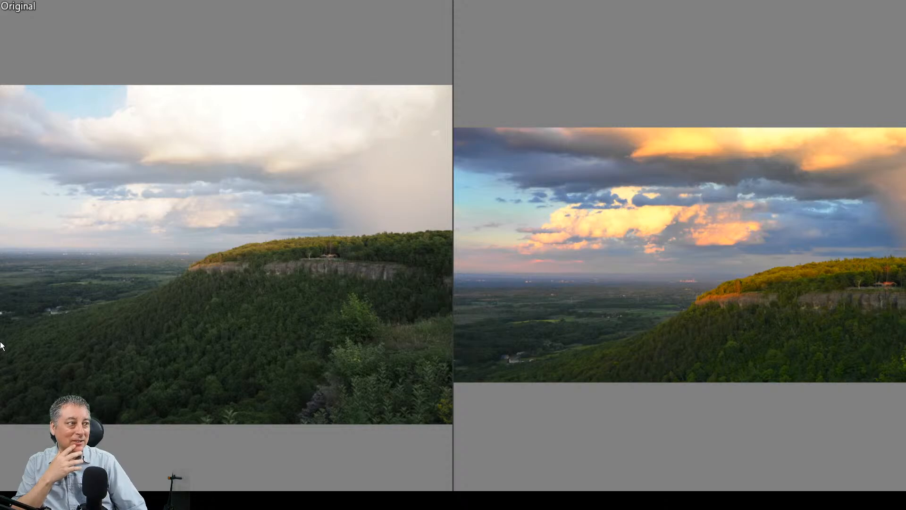
key("Escape")
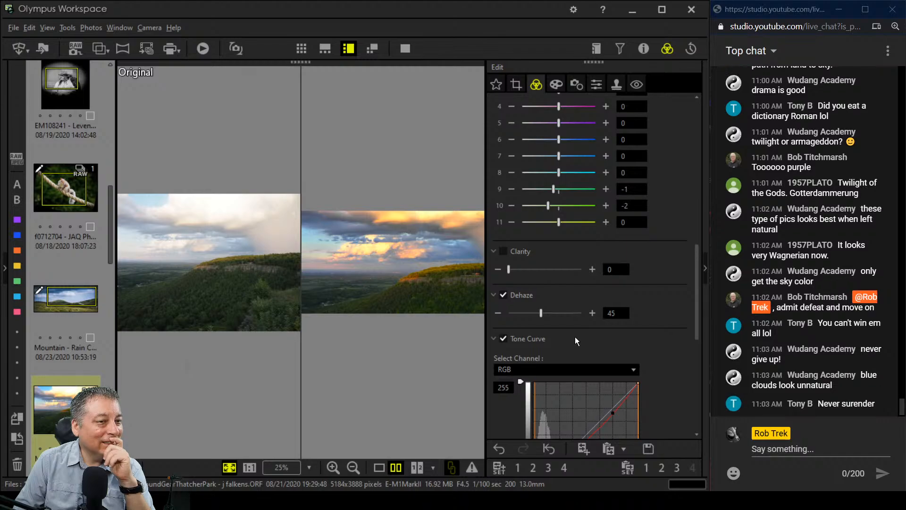
Remove the Pop Art filter from the landscape by setting the Art Filter to No Filter
left_click(555, 84)
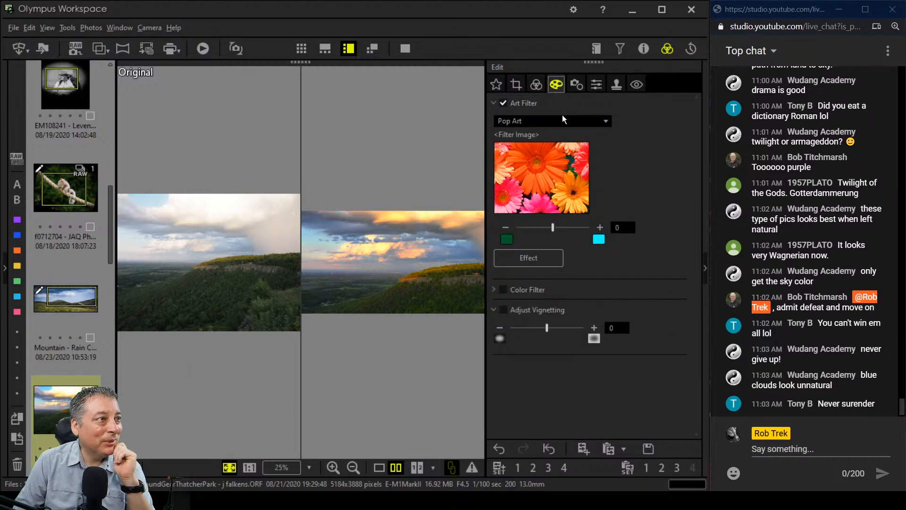
left_click(562, 121)
left_click(554, 135)
Set the landscape's Saturation to 2.0
left_click(536, 90)
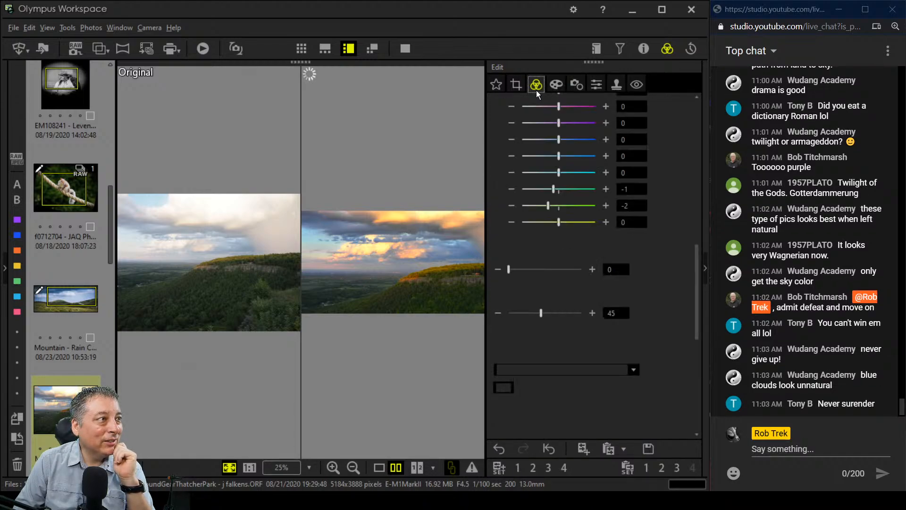
left_click_drag(693, 272, 689, 362)
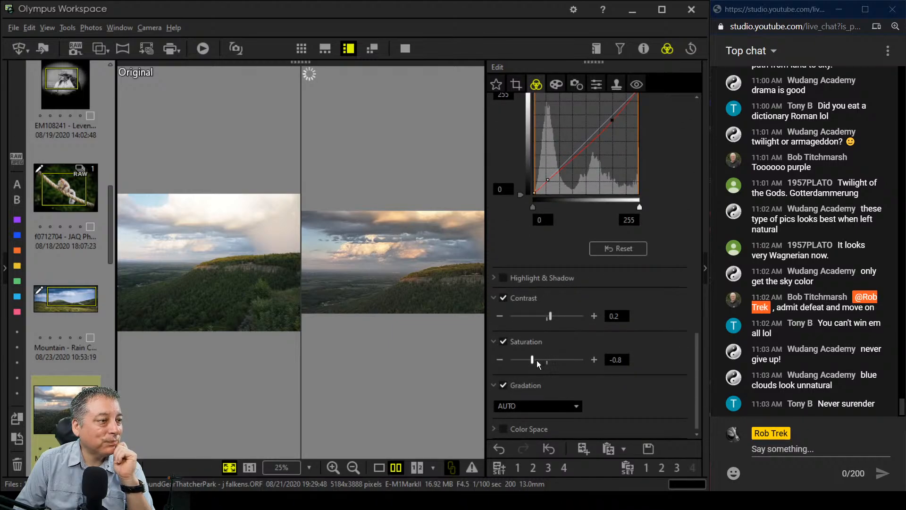
left_click_drag(537, 361, 585, 361)
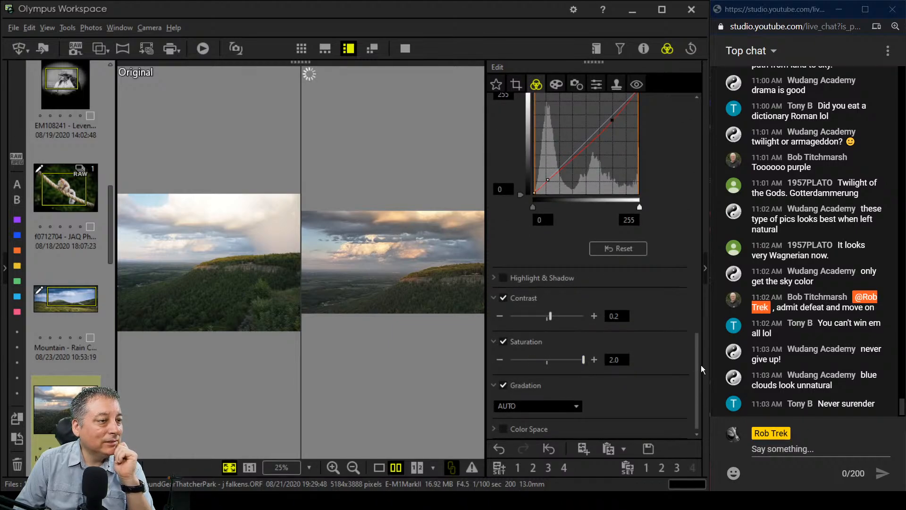
Show only the edited landscape instead of the comparison and set Dehaze to 97
left_click_drag(699, 376, 705, 166)
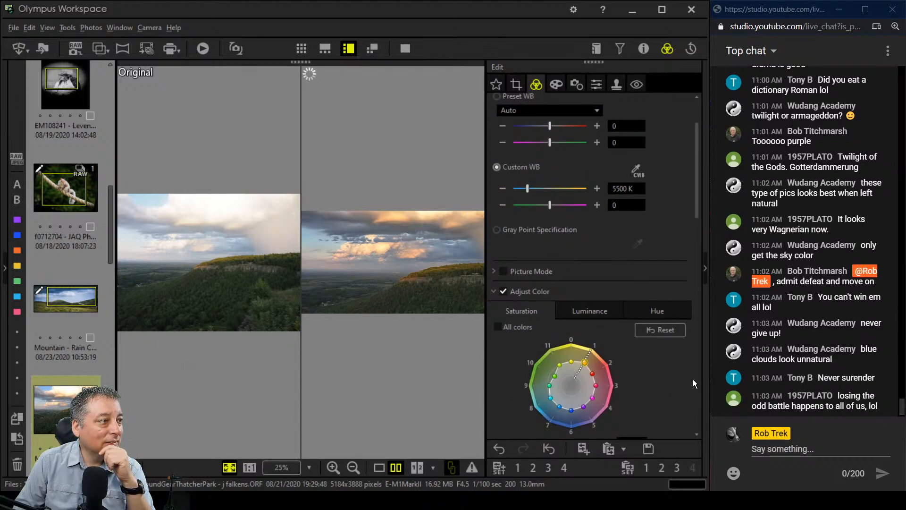
left_click(379, 468)
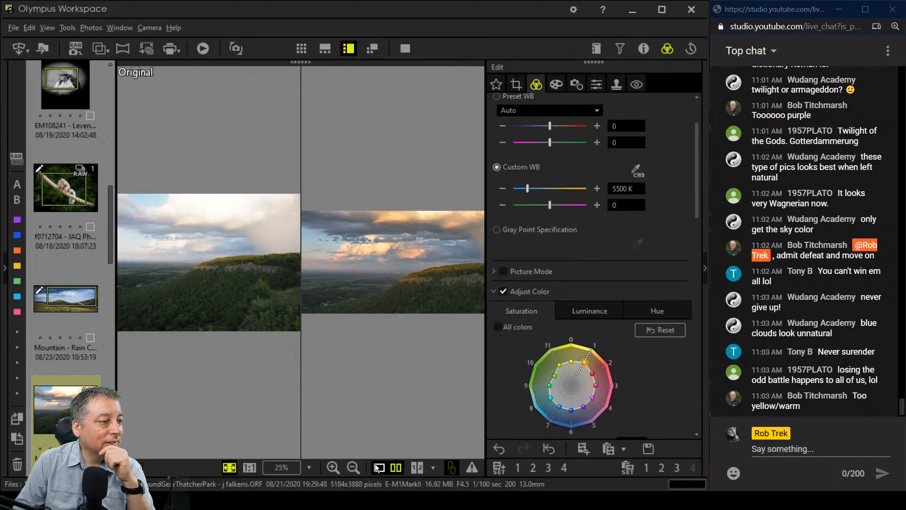
left_click_drag(697, 205, 688, 333)
left_click_drag(542, 297, 563, 298)
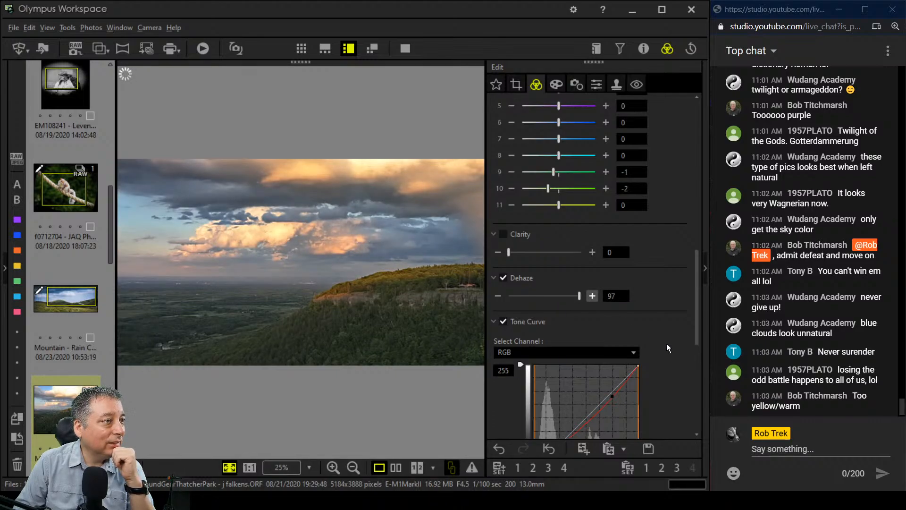
Set the custom white balance temperature to 5400 K
left_click_drag(699, 334, 689, 199)
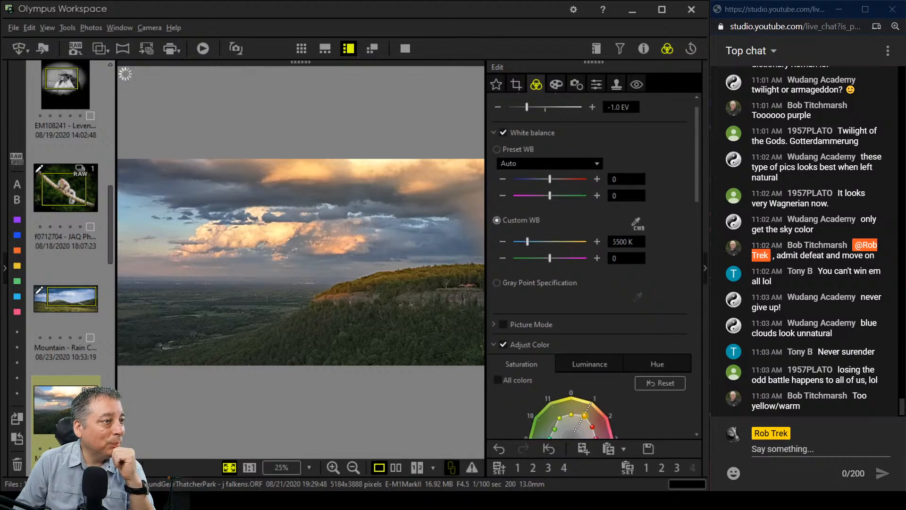
double_click(621, 242)
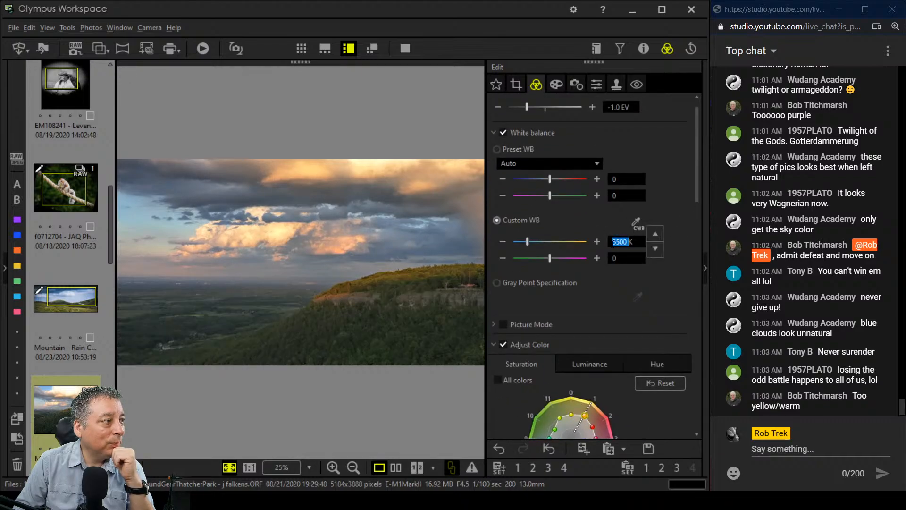
type("54")
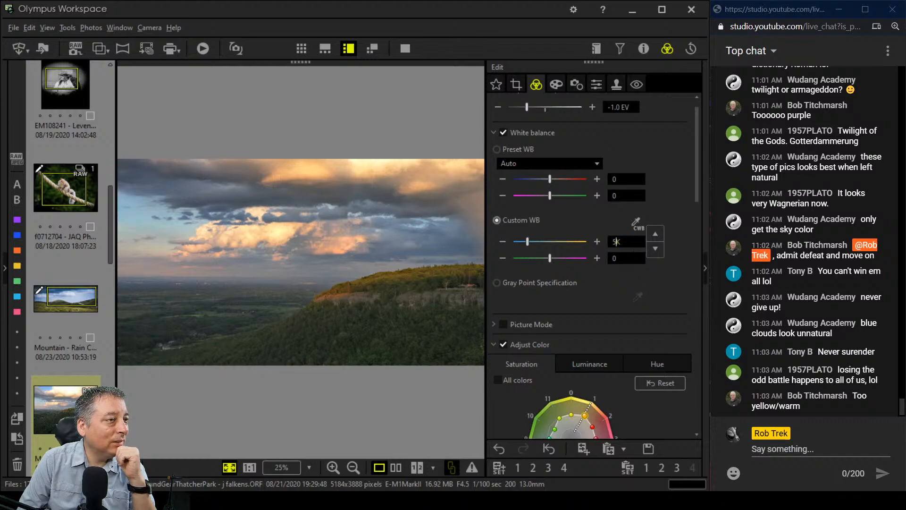
type("00")
key("Return")
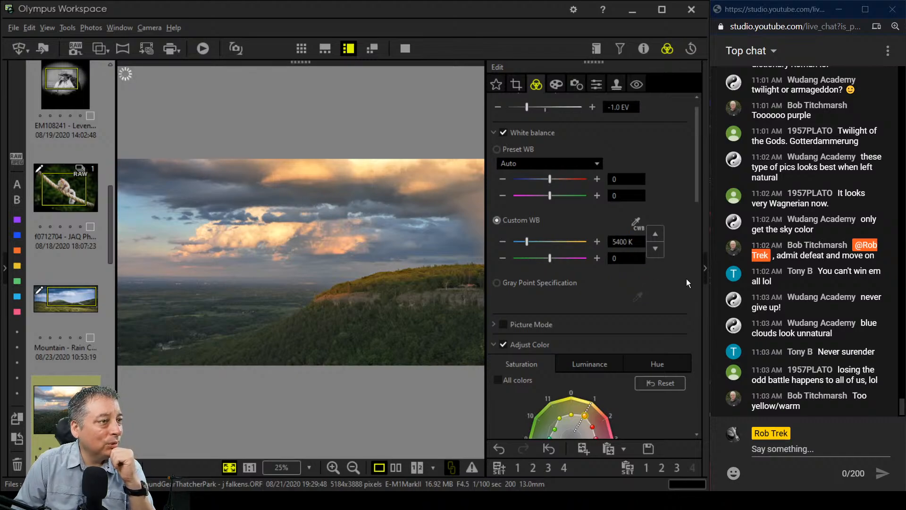
Set Clarity to 26 and Contrast to 1.0 on the landscape
left_click_drag(697, 194, 684, 316)
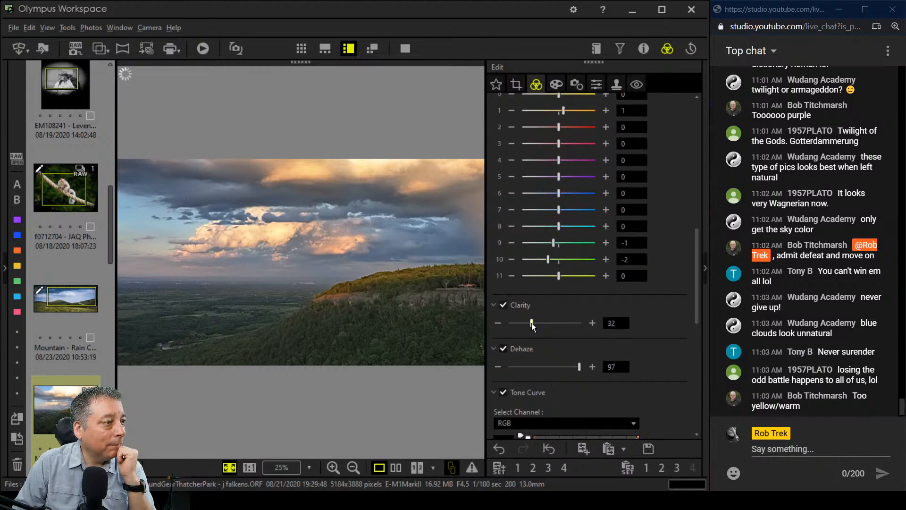
left_click(534, 323)
left_click_drag(699, 262, 687, 372)
left_click(557, 316)
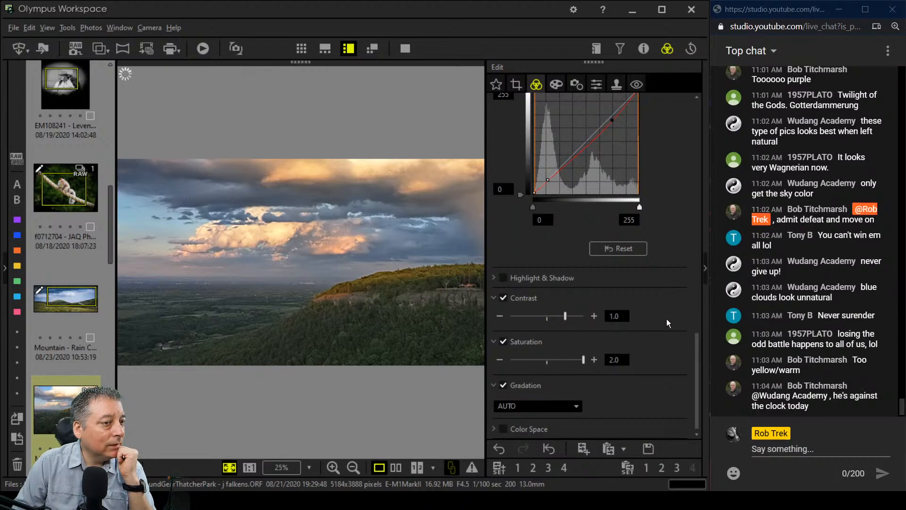
Lower the shadow point of the RGB tone curve slightly and add a midtone point just below the diagonal
scroll(667, 319, "up", 5)
mouse_move(699, 339)
left_mouse_down()
mouse_move(700, 194)
mouse_move(694, 328)
left_mouse_up()
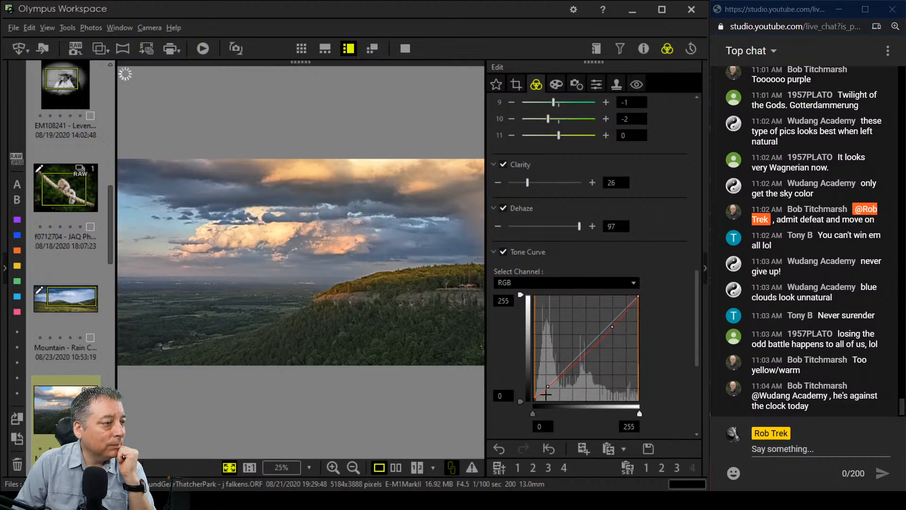
left_click_drag(548, 386, 547, 392)
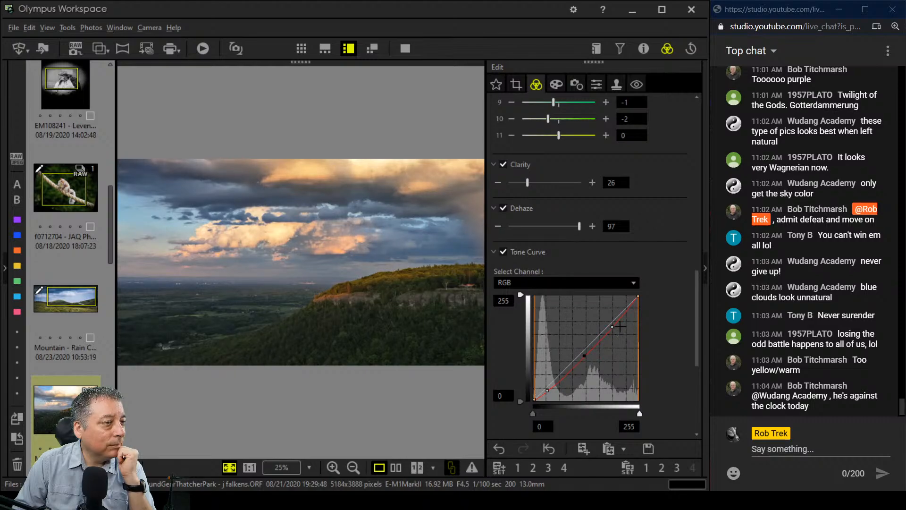
Compare the edited landscape with the original, then inspect the edited version alone at full screen
left_click(393, 467)
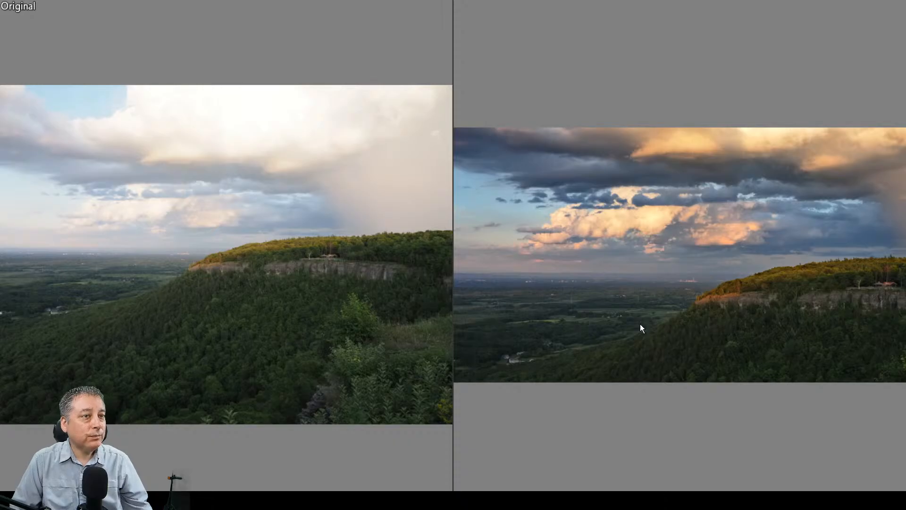
key("Escape")
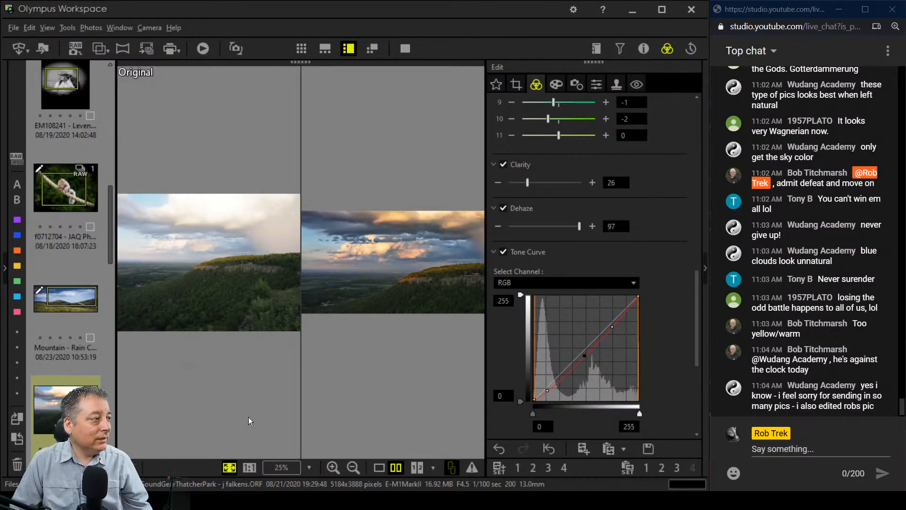
left_click(379, 468)
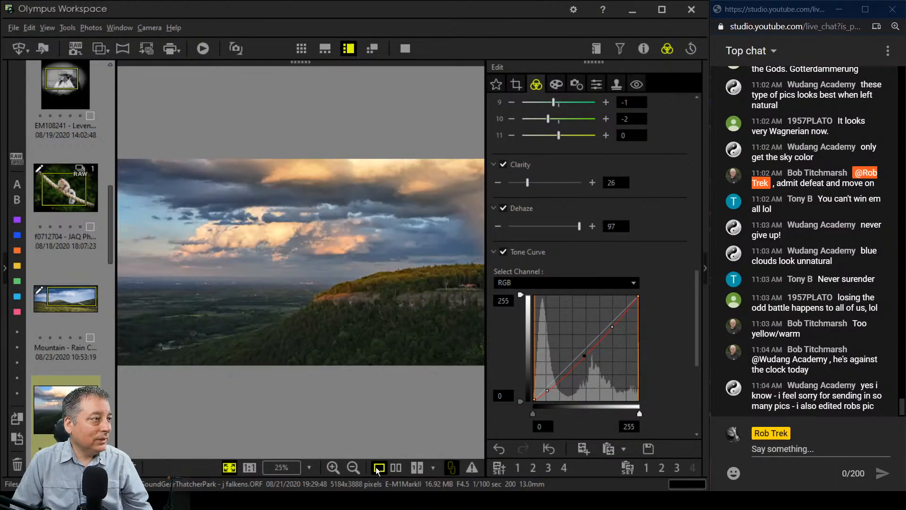
left_click(405, 49)
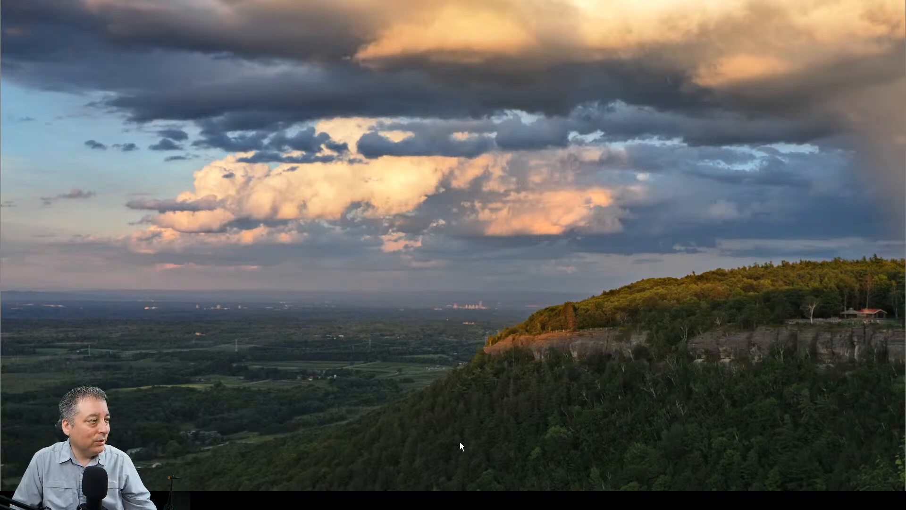
key("Escape")
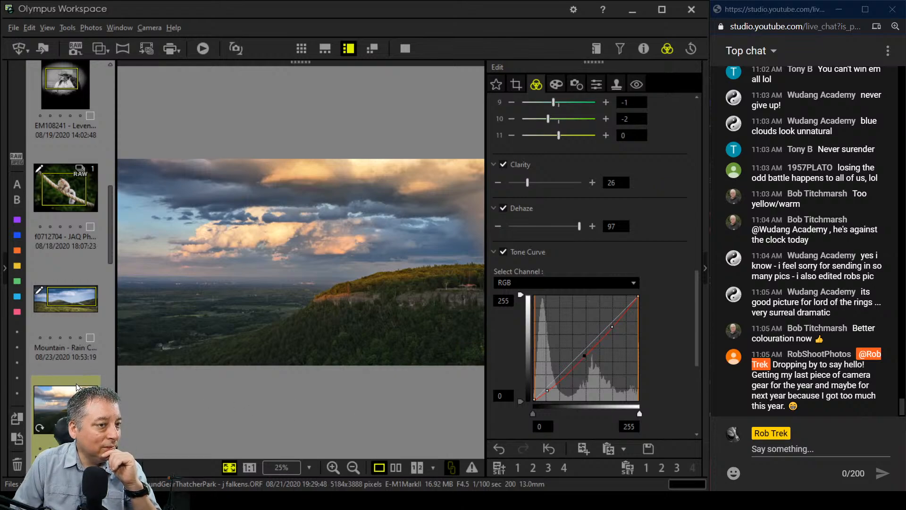
Open the raw street photo of children and soap bubbles and examine it at full screen
scroll(62, 392, "down", 3)
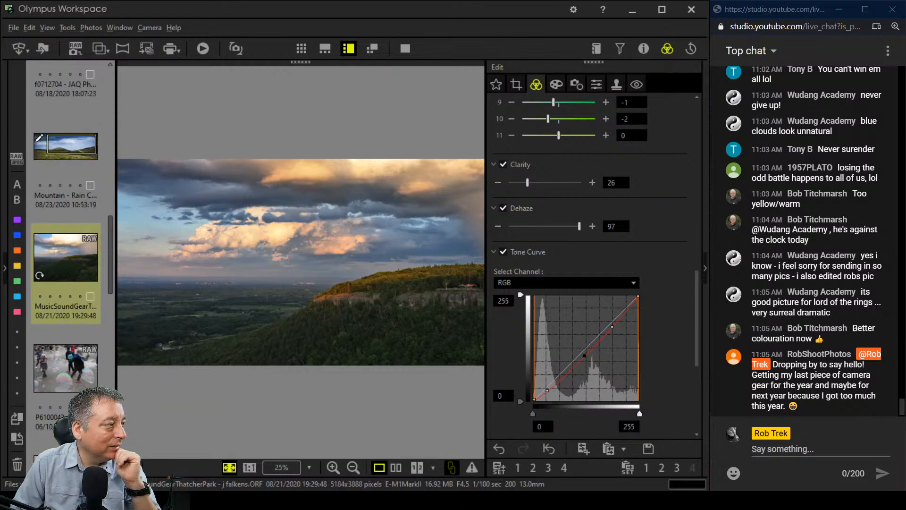
left_click(76, 375)
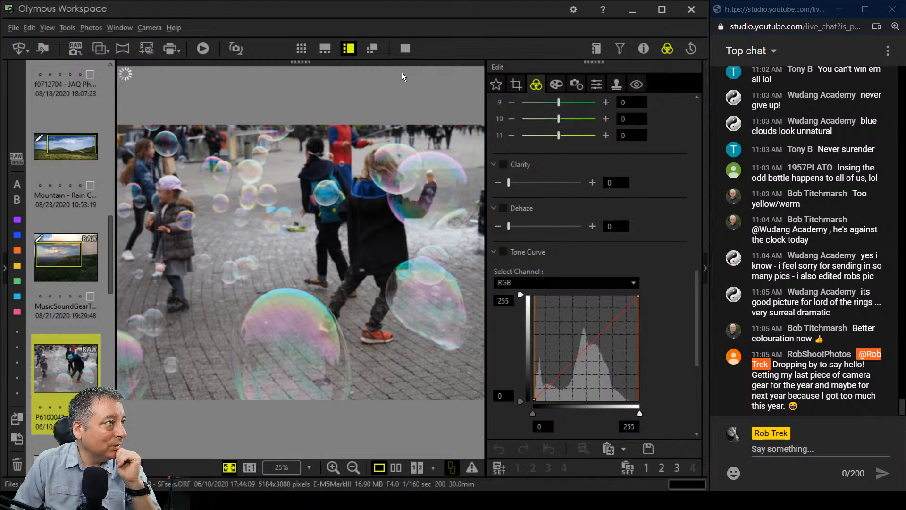
left_click(404, 49)
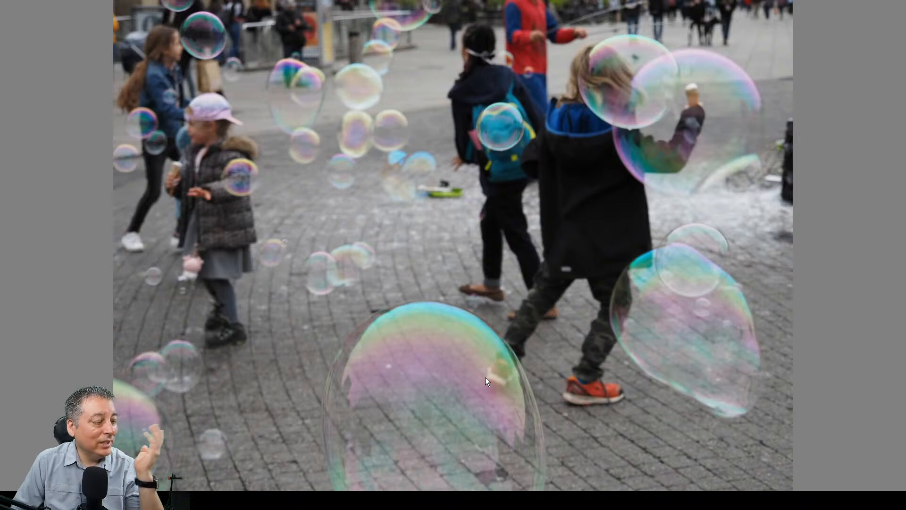
key("Escape")
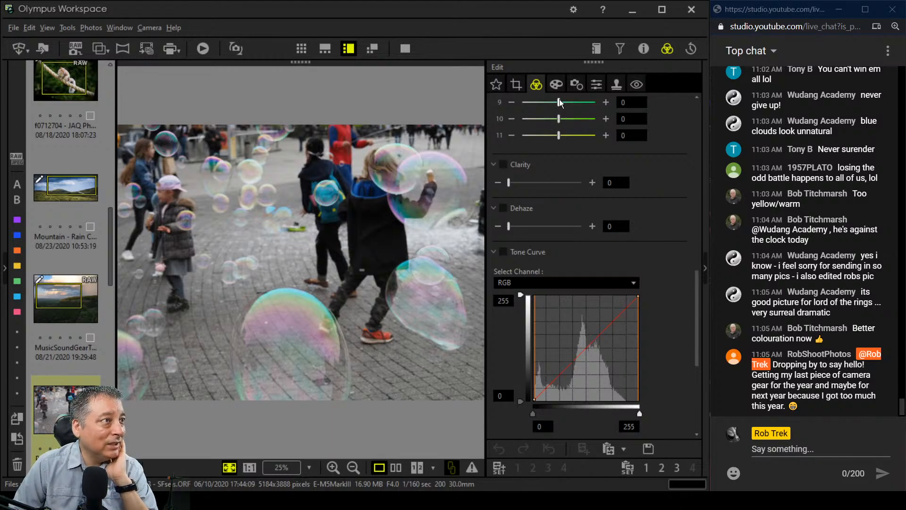
Apply the Instant Film art filter to the soap bubble photo and set Adjust Vignetting to -6
left_click(559, 86)
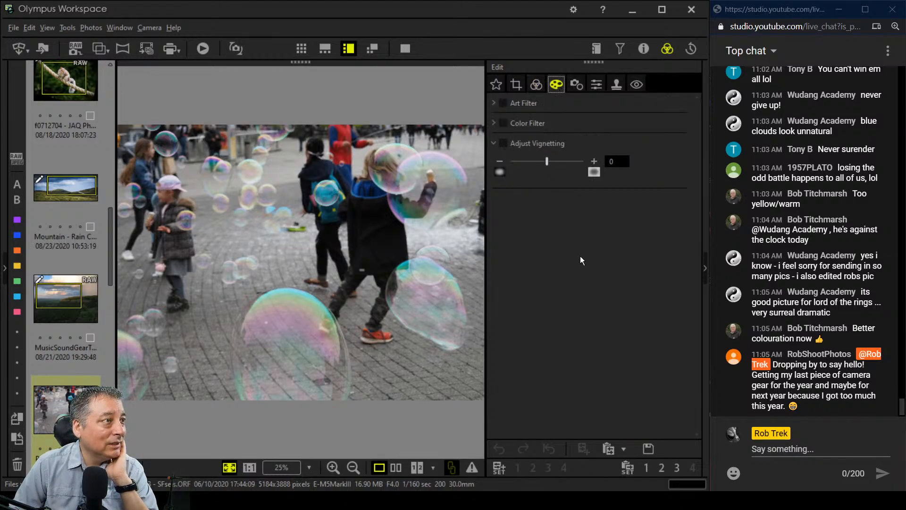
left_click(494, 104)
left_click(542, 122)
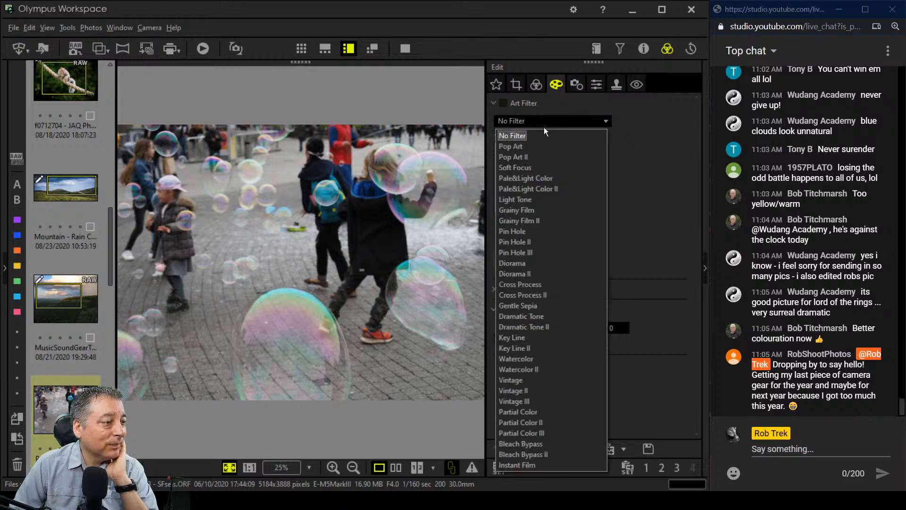
left_click(553, 465)
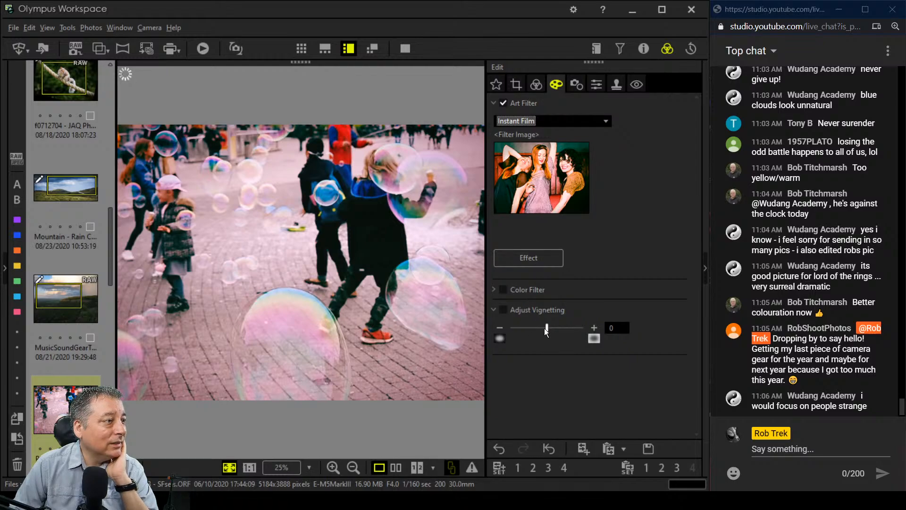
left_click_drag(546, 329, 541, 333)
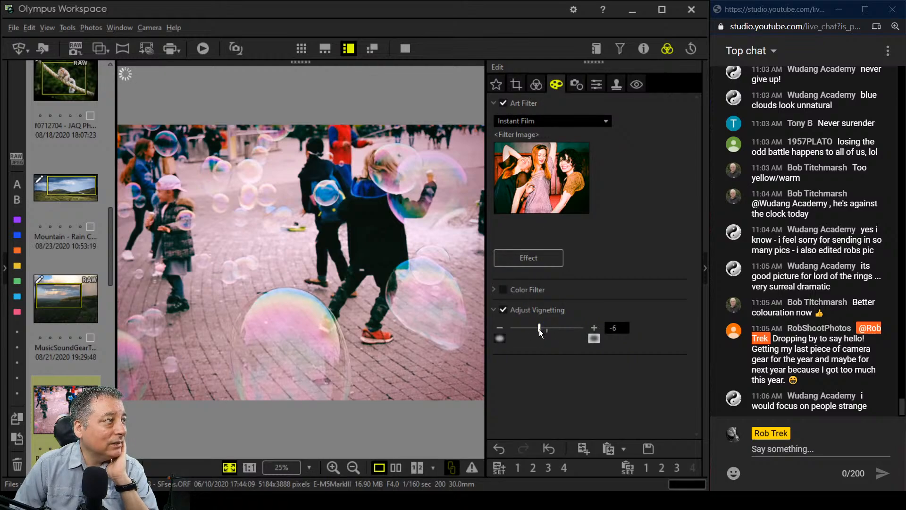
Switch the bubble photo to custom white balance and set its tint to -1
left_click(535, 84)
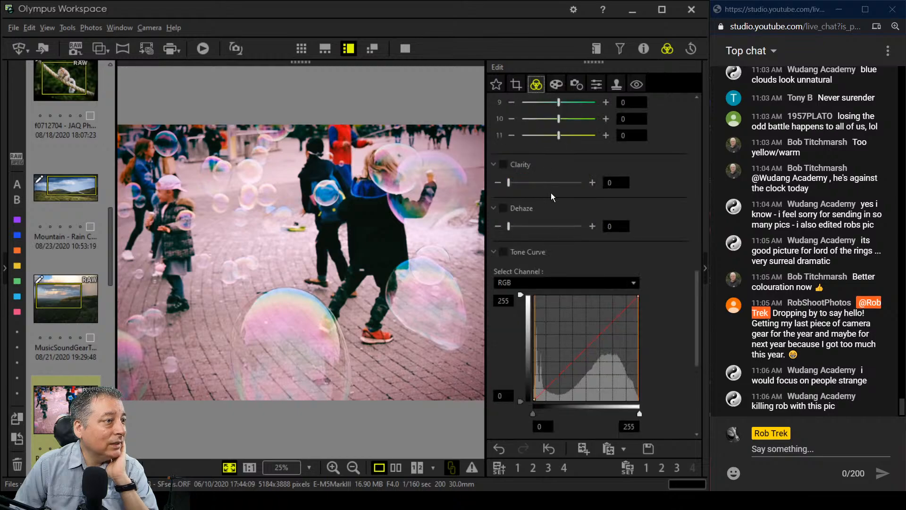
scroll(615, 220, "up", 10)
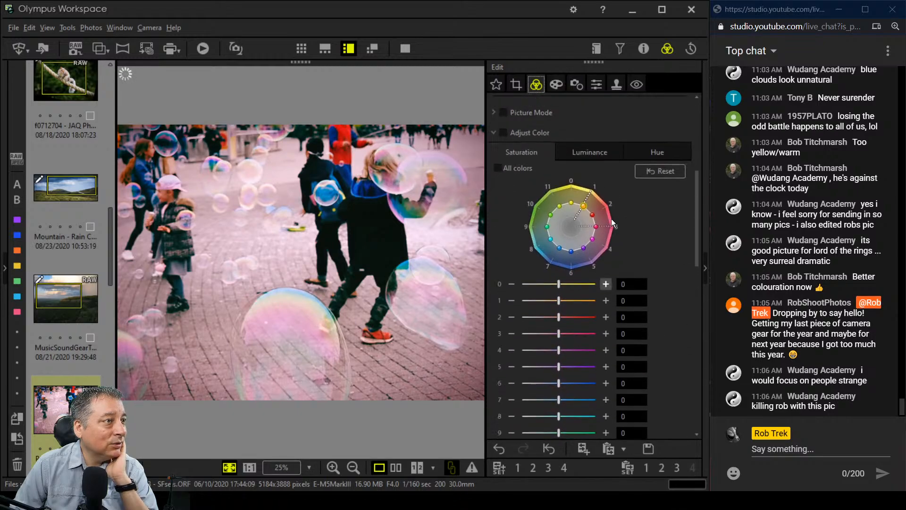
scroll(610, 219, "up", 3)
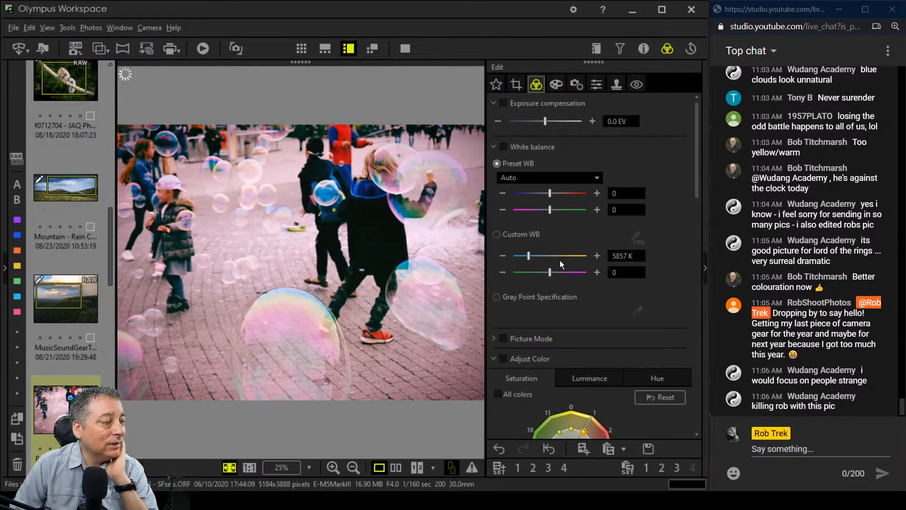
left_click(495, 237)
left_click(502, 272)
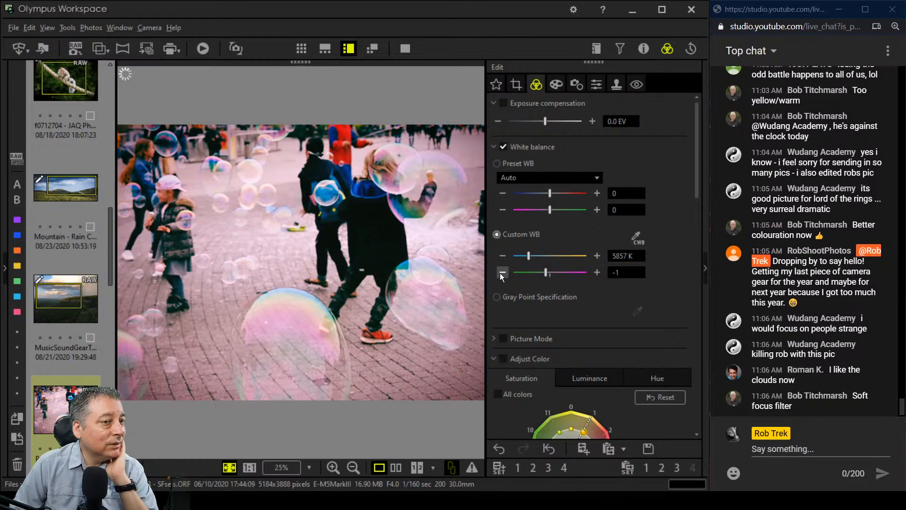
Set the bubble photo's custom white balance to a tint of -2 and a colour temperature of 5600 K
left_click(502, 272)
left_click(616, 255)
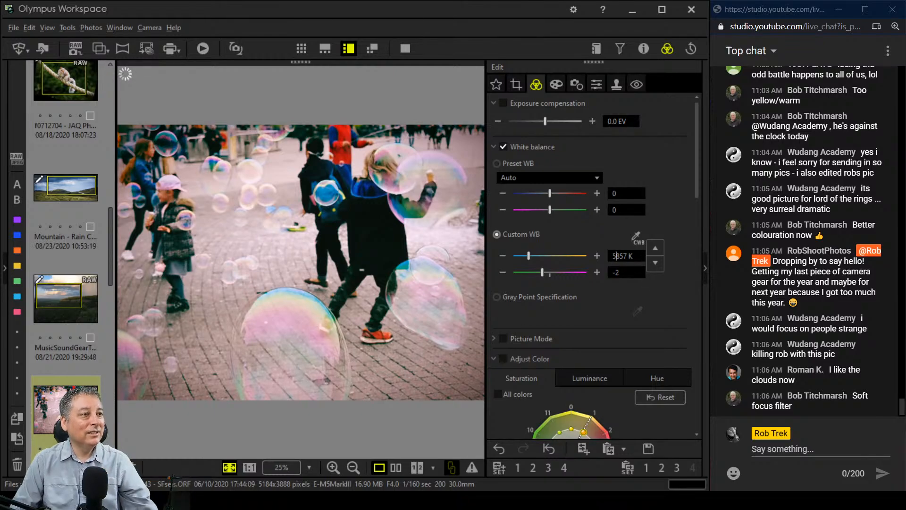
double_click(620, 256)
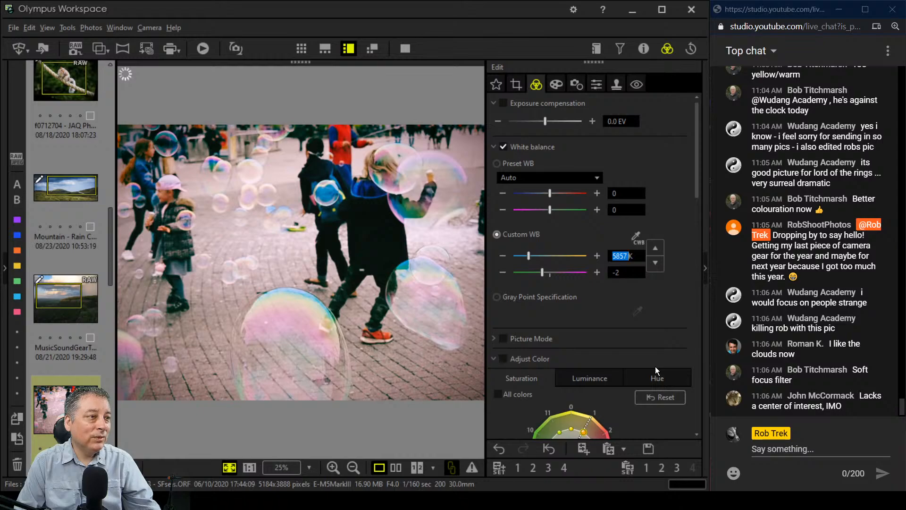
type("5600")
key("Return")
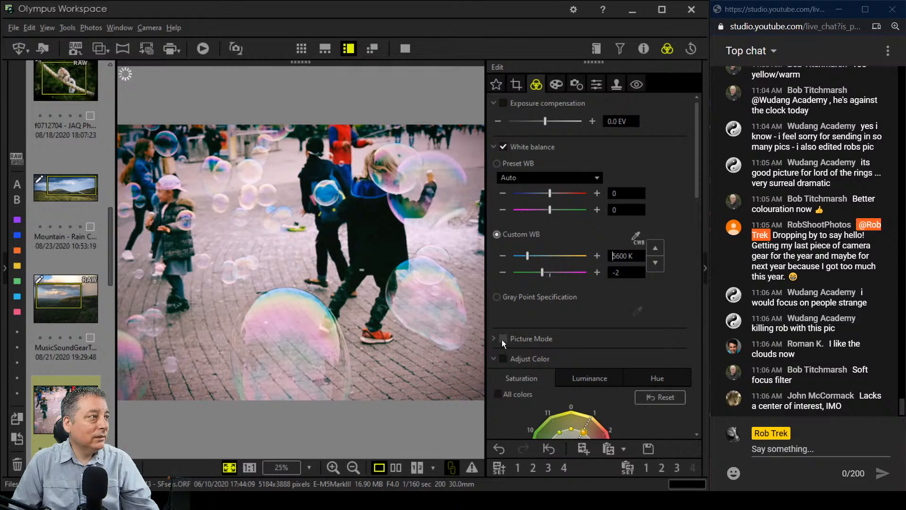
Crop the bubble photo at its original aspect ratio with a tilt adjustment of 12.4 degrees and check the result
left_click(521, 88)
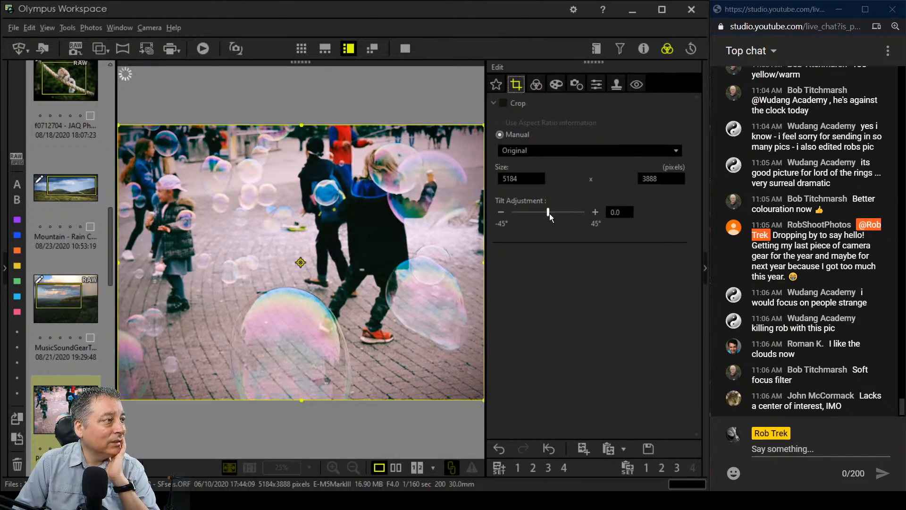
left_click_drag(550, 213, 547, 214)
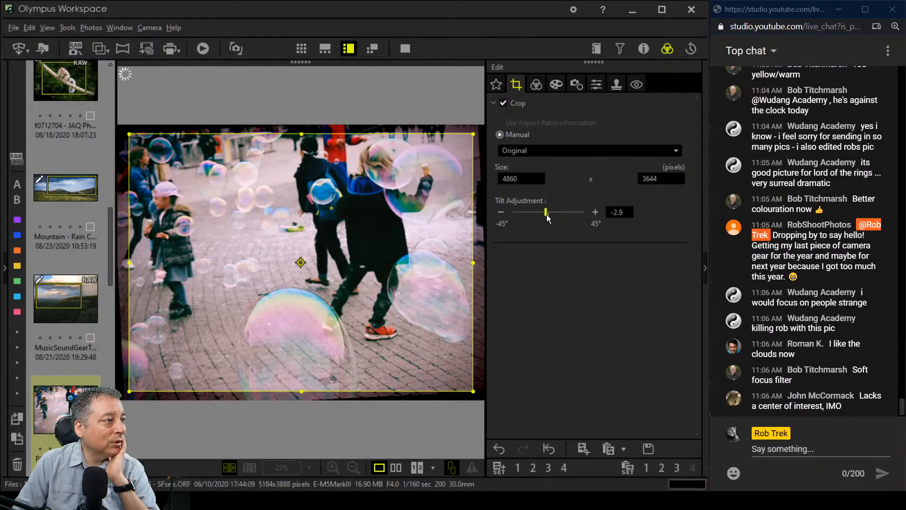
left_click_drag(547, 215, 559, 215)
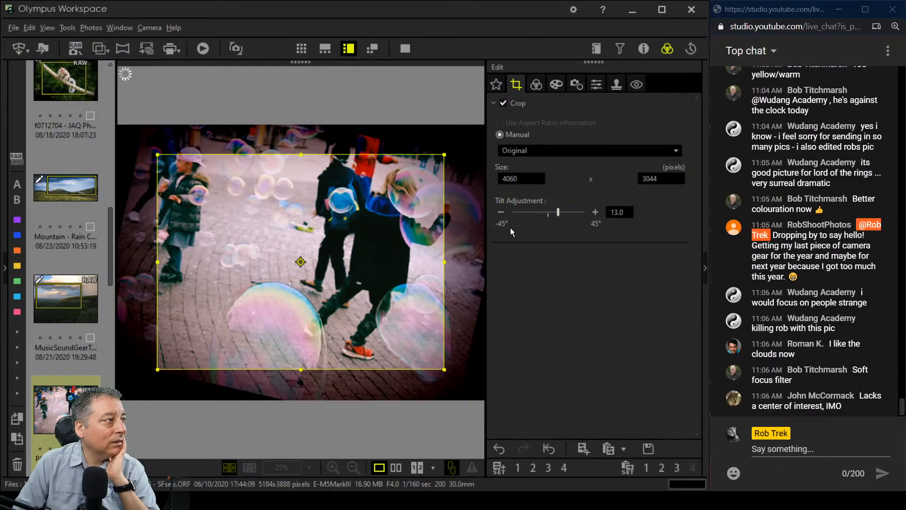
left_click(403, 252)
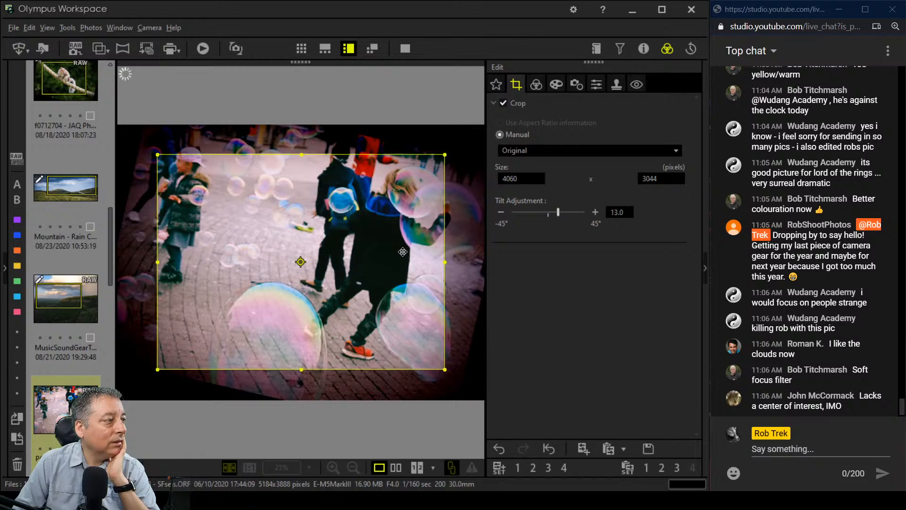
left_click(537, 86)
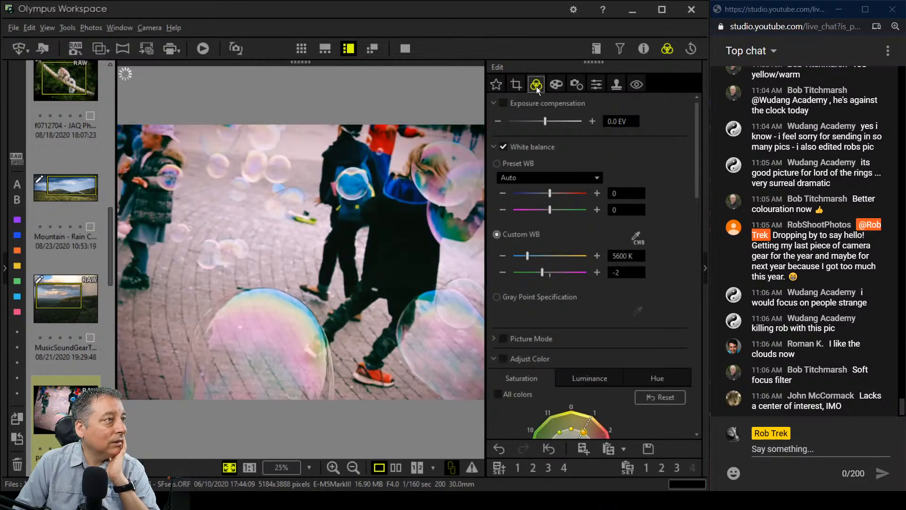
left_click(518, 87)
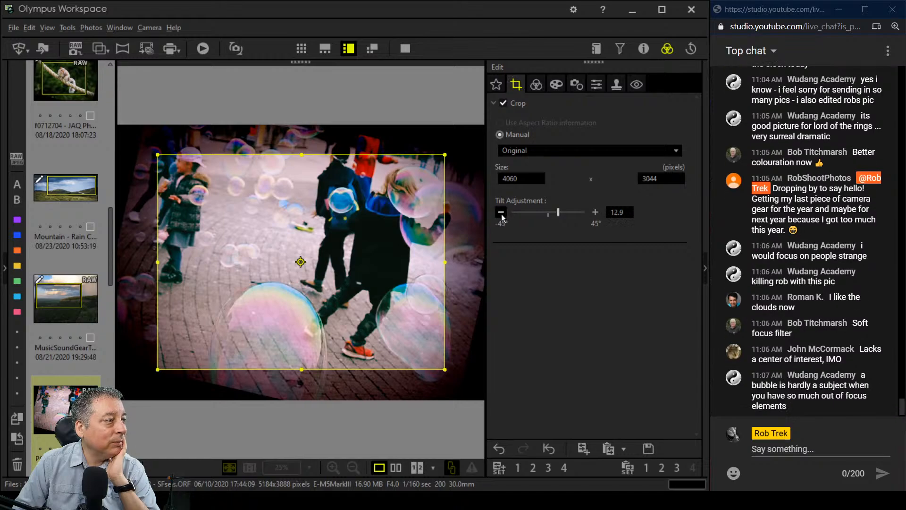
left_click(538, 87)
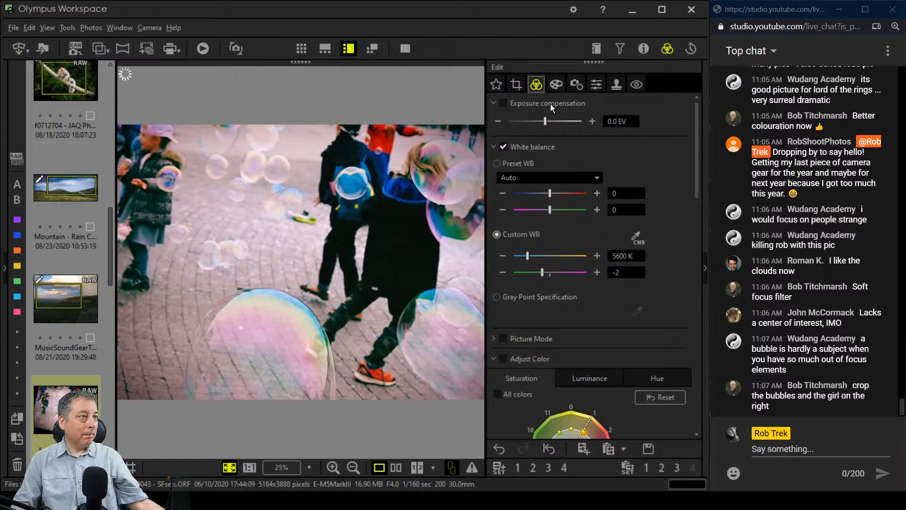
Nudge the tilted crop frame slightly down and to the right, then inspect the cropped photo up close and whole
left_click(518, 85)
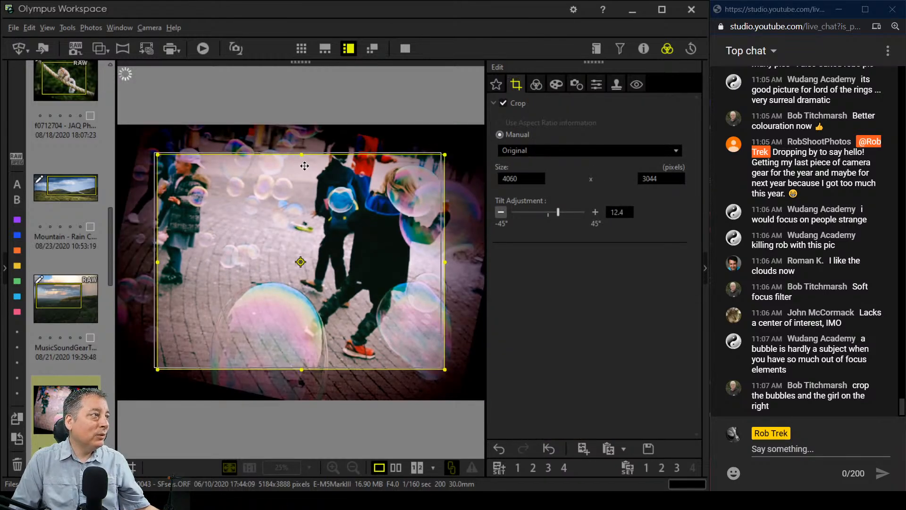
left_click_drag(305, 166, 301, 164)
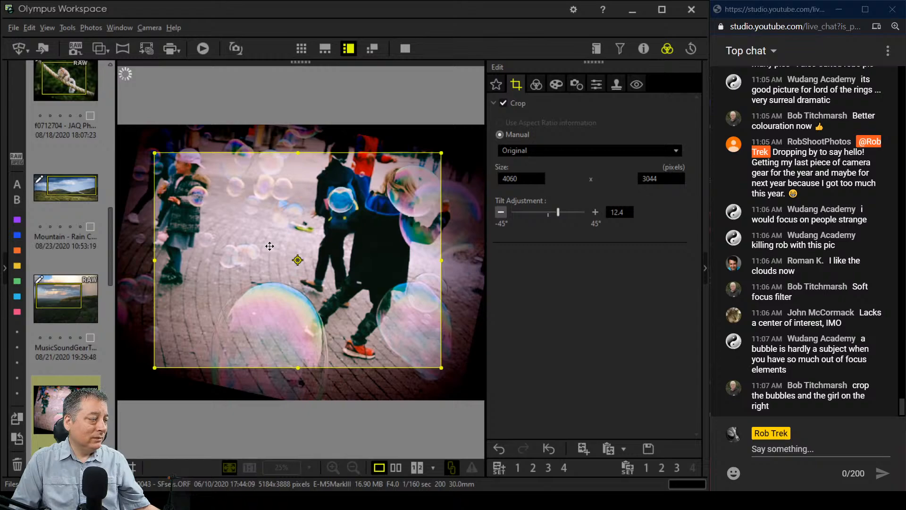
left_click_drag(270, 246, 274, 250)
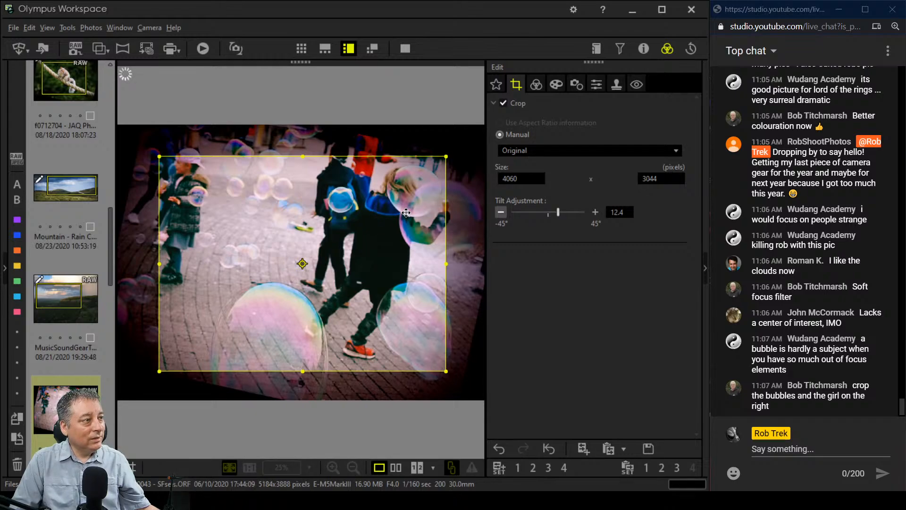
left_click(537, 85)
left_click(437, 165)
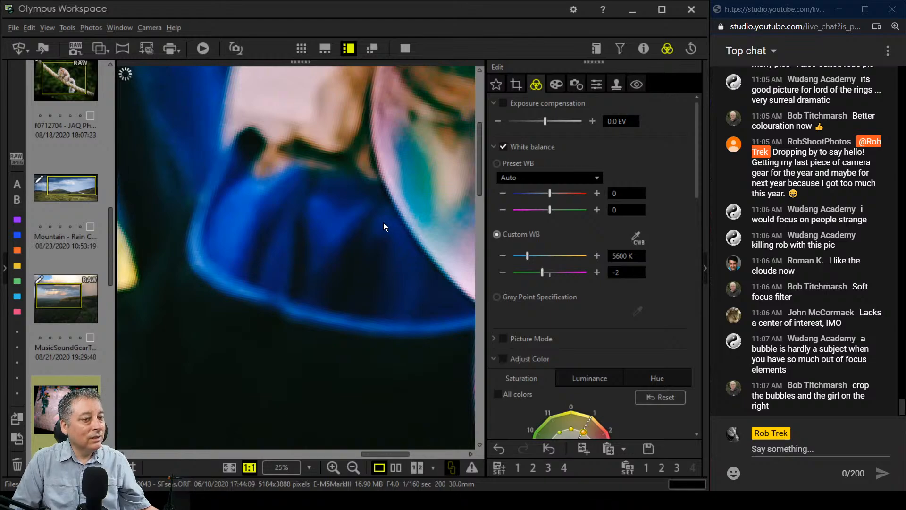
double_click(384, 223)
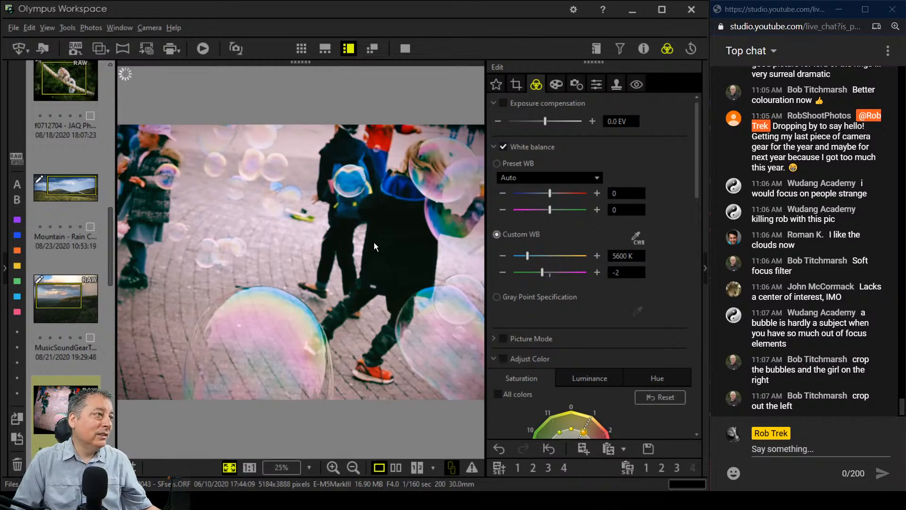
Compare the original and edited bubble photos side by side at full screen, then return to the edited version alone
left_click(397, 467)
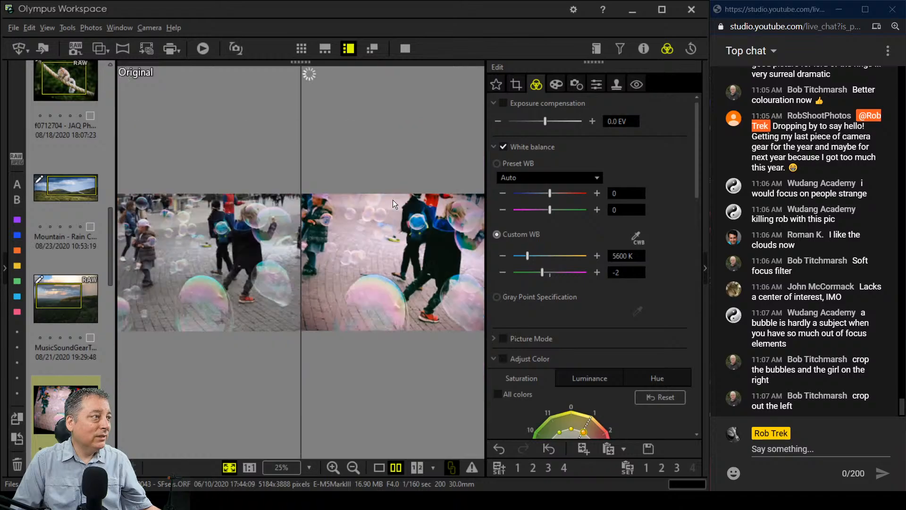
left_click(400, 50)
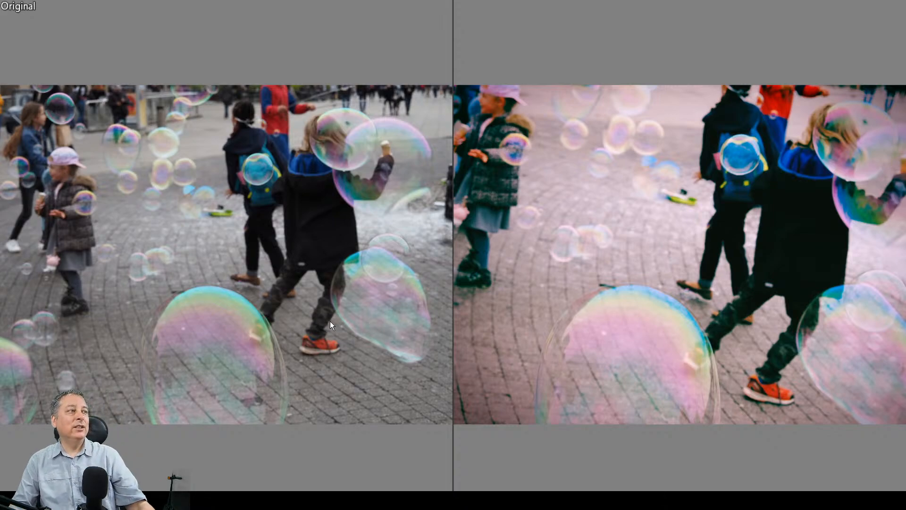
key("Escape")
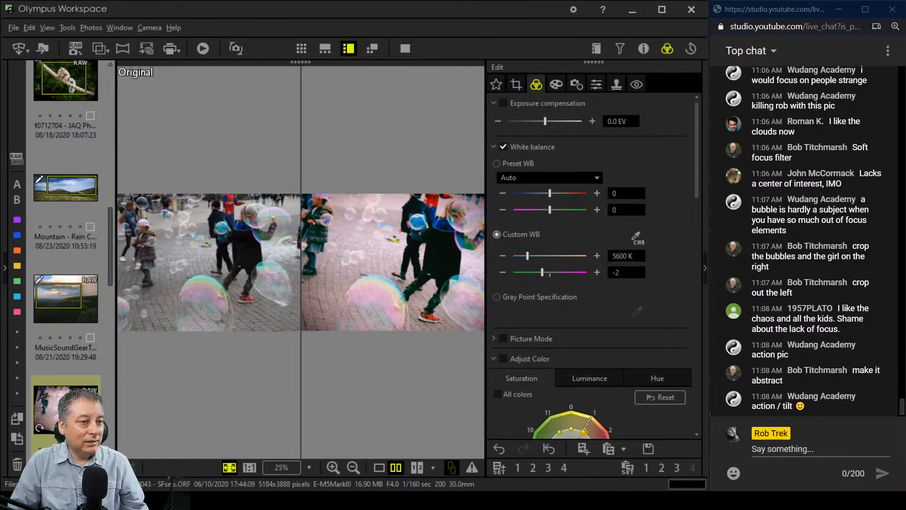
left_click(71, 411)
scroll(76, 236, "down", 2)
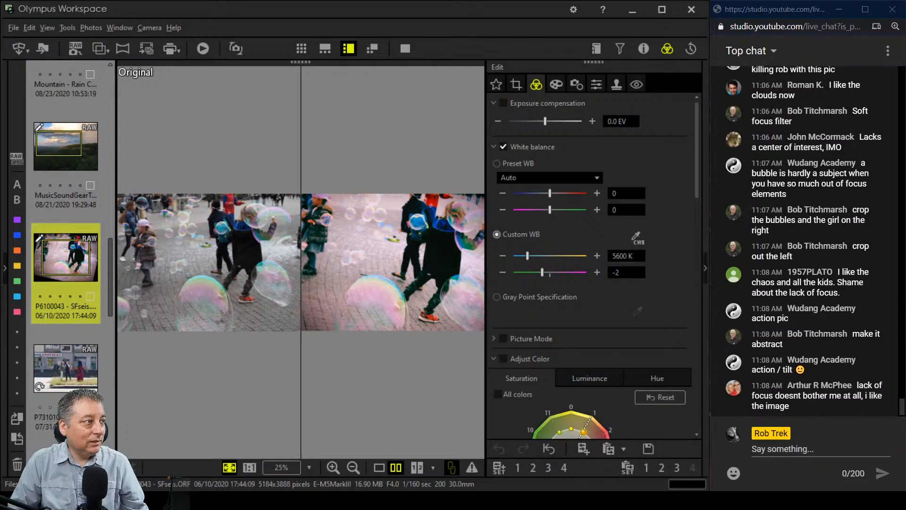
scroll(66, 236, "up", 2)
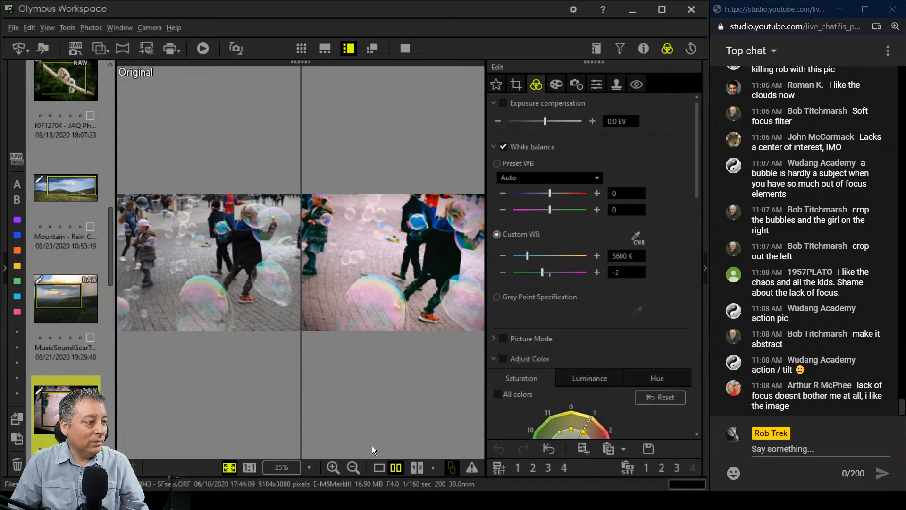
left_click(380, 469)
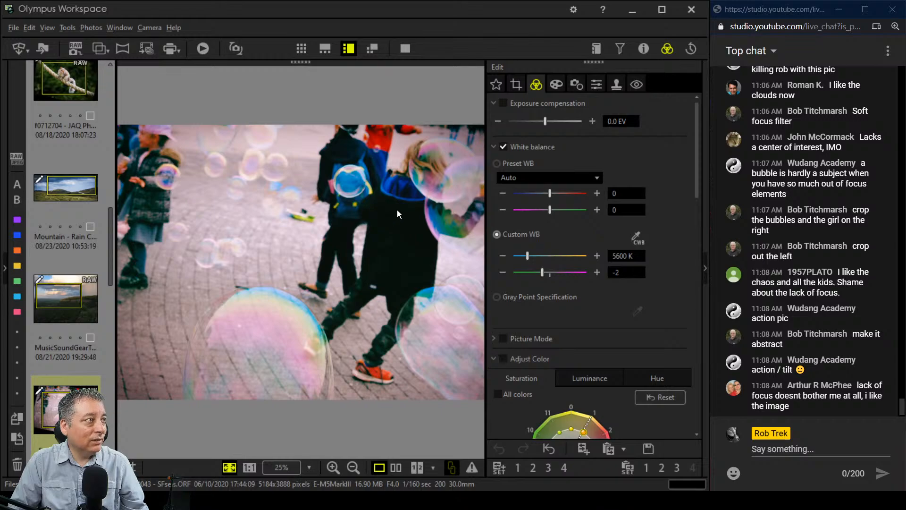
Change the bubble photo's crop to the 1:1 (6:6) aspect ratio
left_click(517, 86)
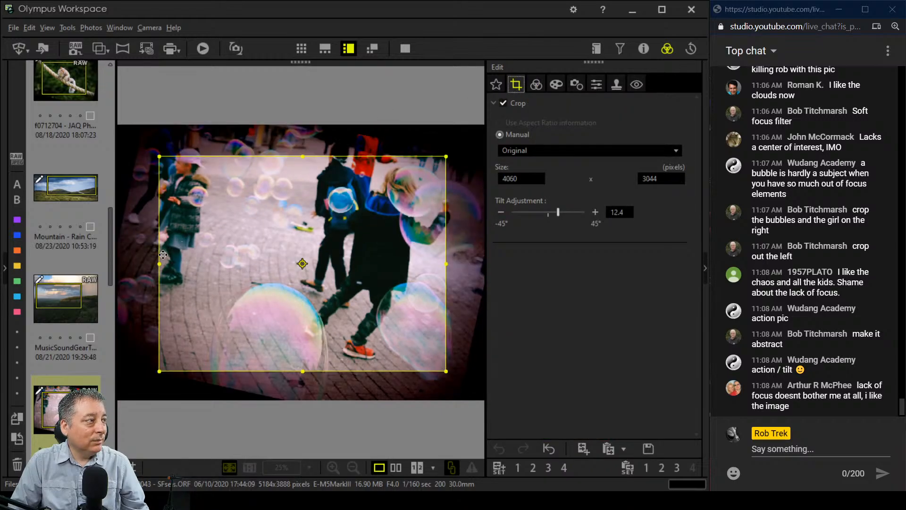
left_click(585, 150)
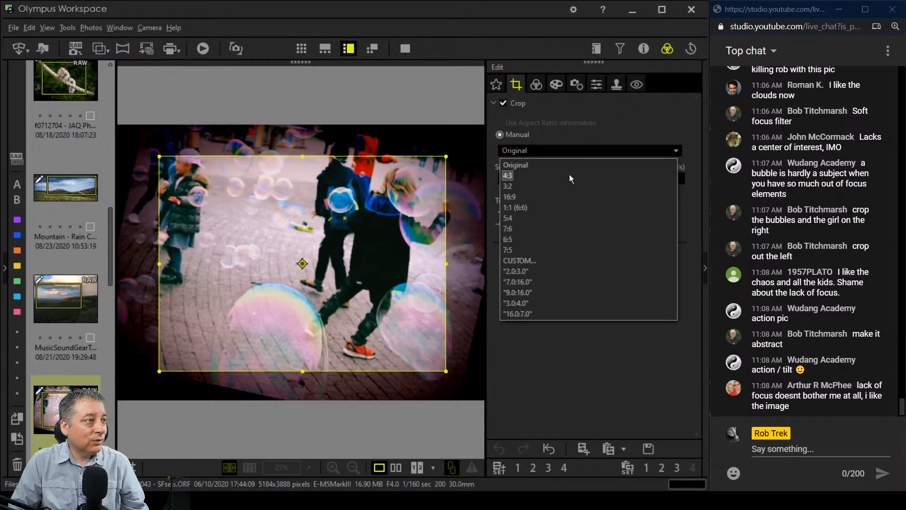
left_click(561, 207)
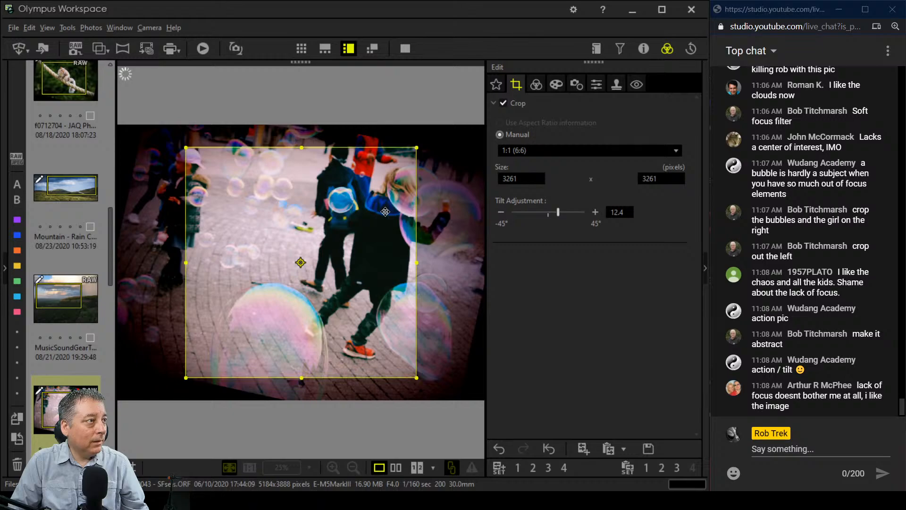
Shrink the square crop to about 2987 x 2987 pixels, framing the two children and large bubbles, and view it
left_click_drag(186, 148, 207, 169)
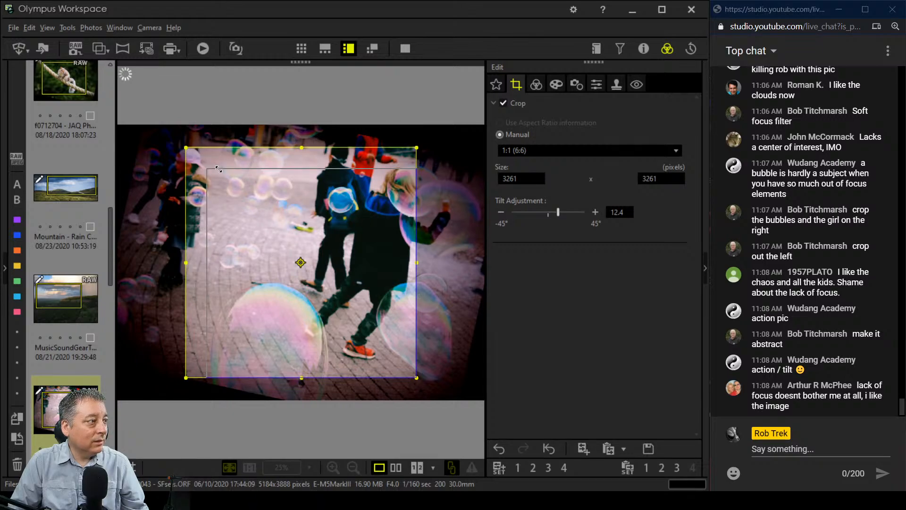
left_click_drag(293, 216, 319, 202)
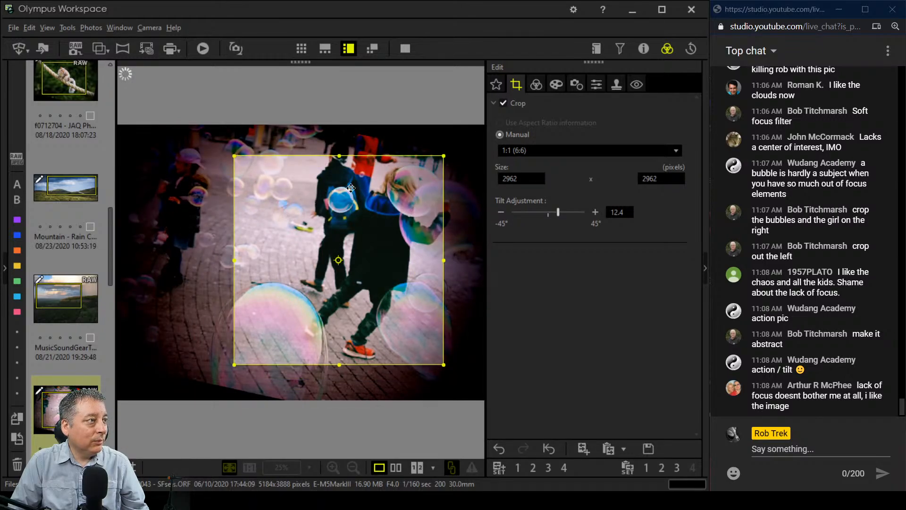
left_click_drag(444, 156, 446, 154)
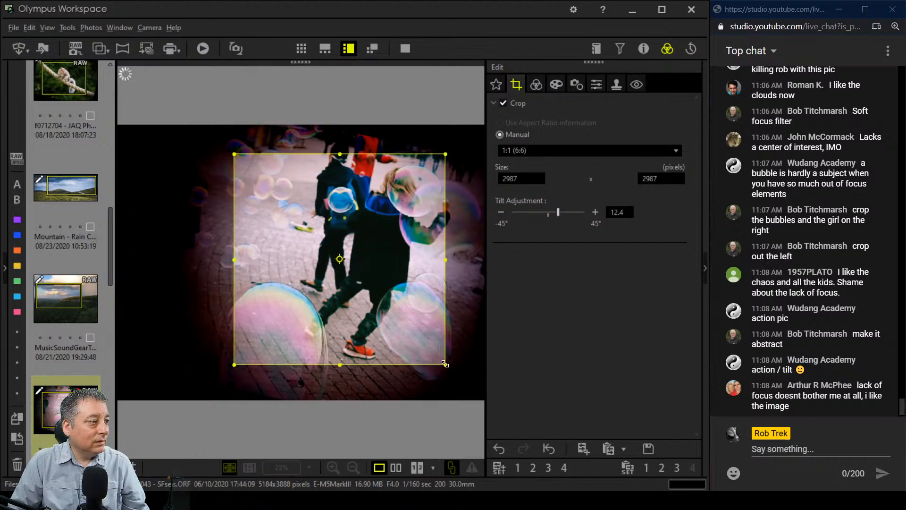
left_click(536, 86)
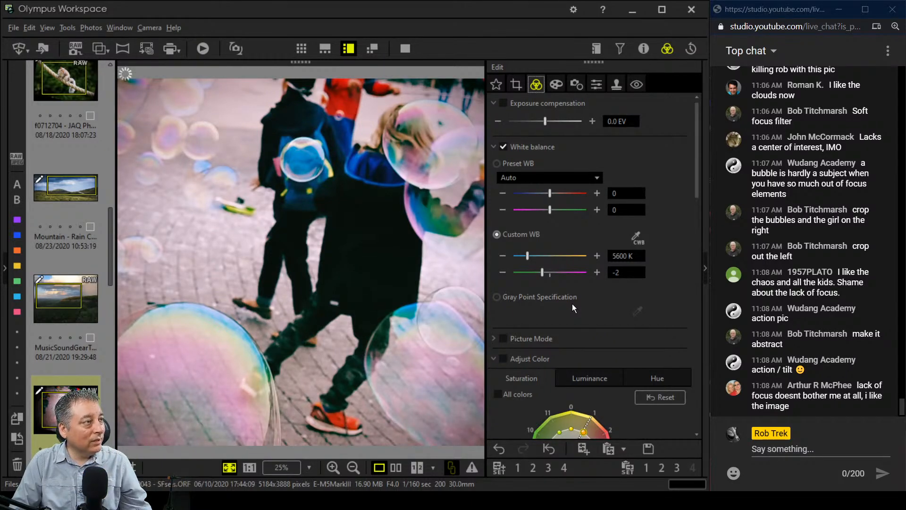
Undo the last three size and position changes to the square crop
left_click(506, 451)
left_click(506, 452)
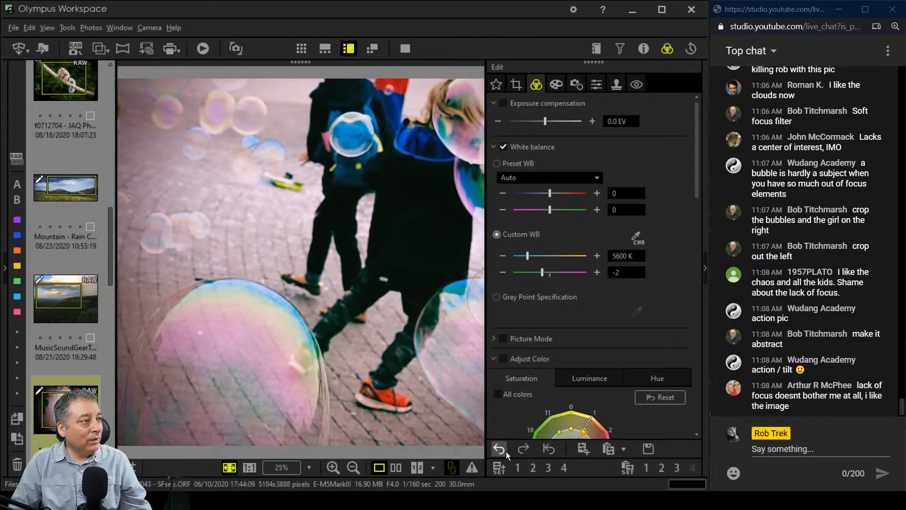
left_click(506, 451)
left_click(330, 335)
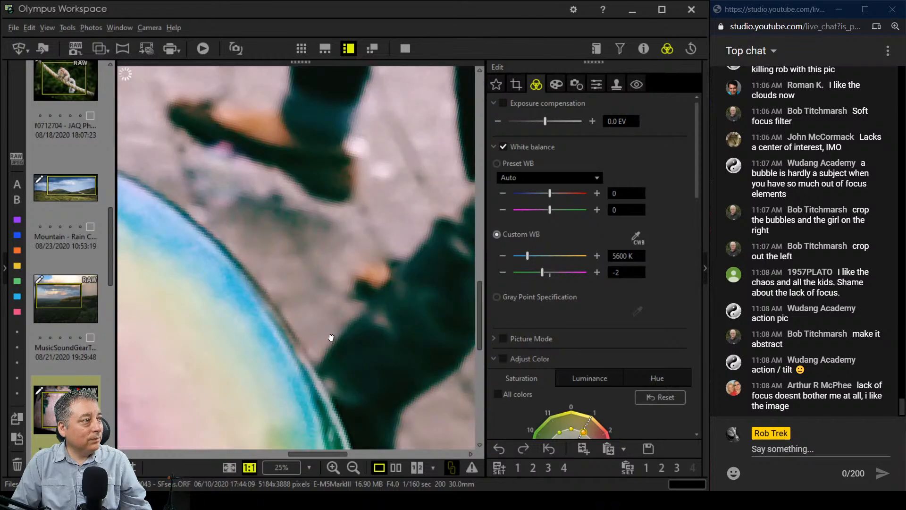
Fit the whole soap-bubble photo in the view and undo its last edit
left_click(330, 335)
left_click(501, 449)
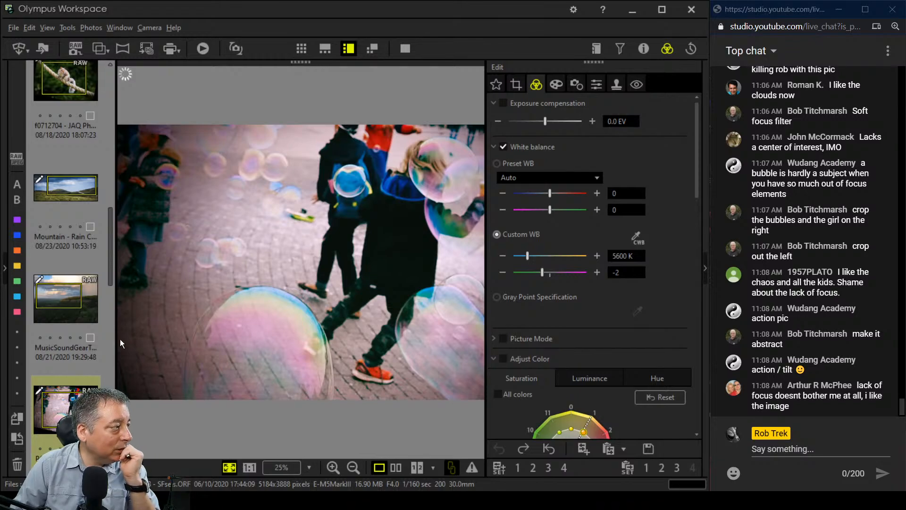
Open the street photo of three people outside the Apotheke and inspect the couple with the phone enlarged at full-screen size
scroll(79, 364, "down", 3)
left_click(79, 360)
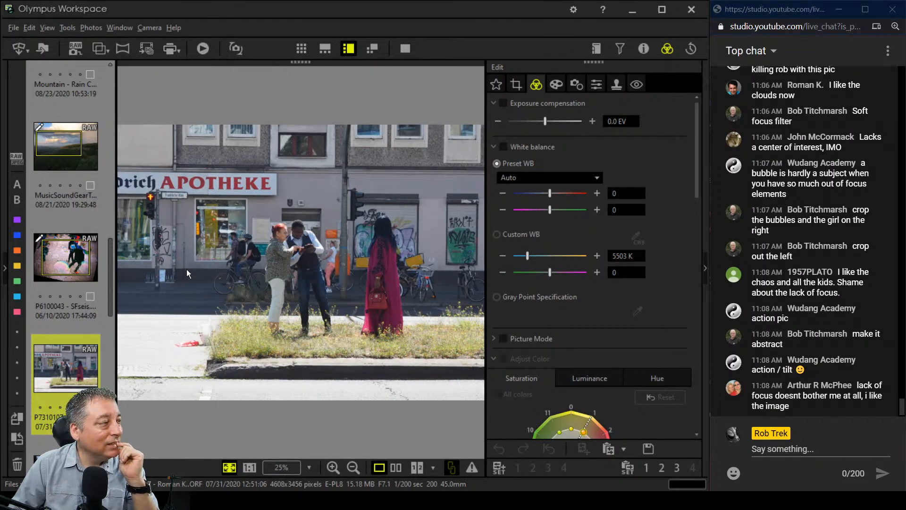
left_click(402, 48)
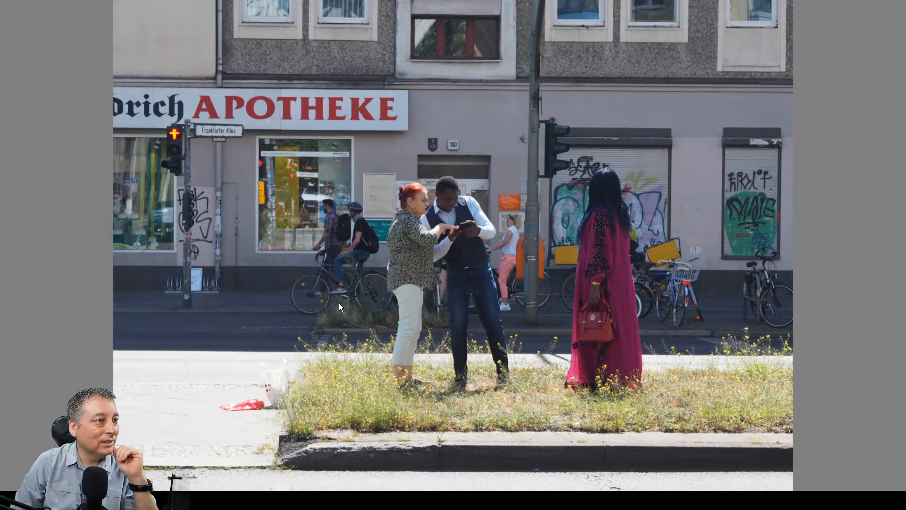
scroll(426, 184, "up", 4)
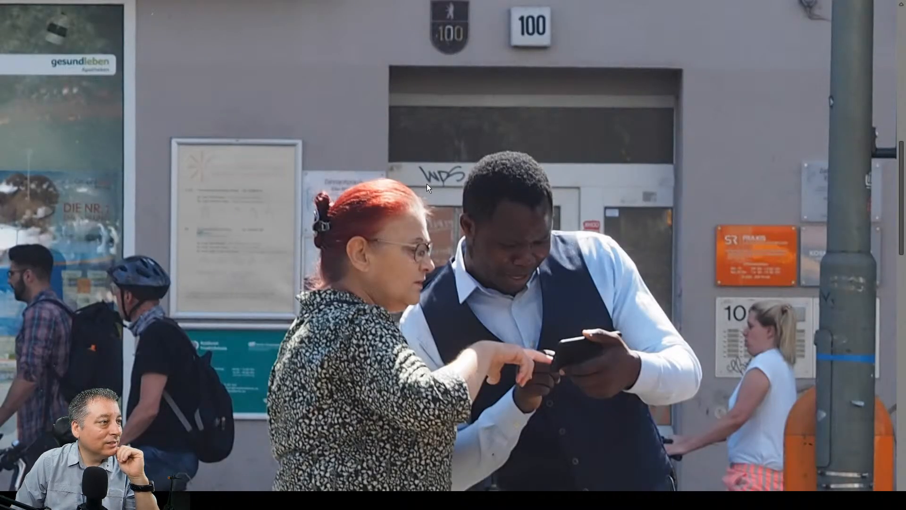
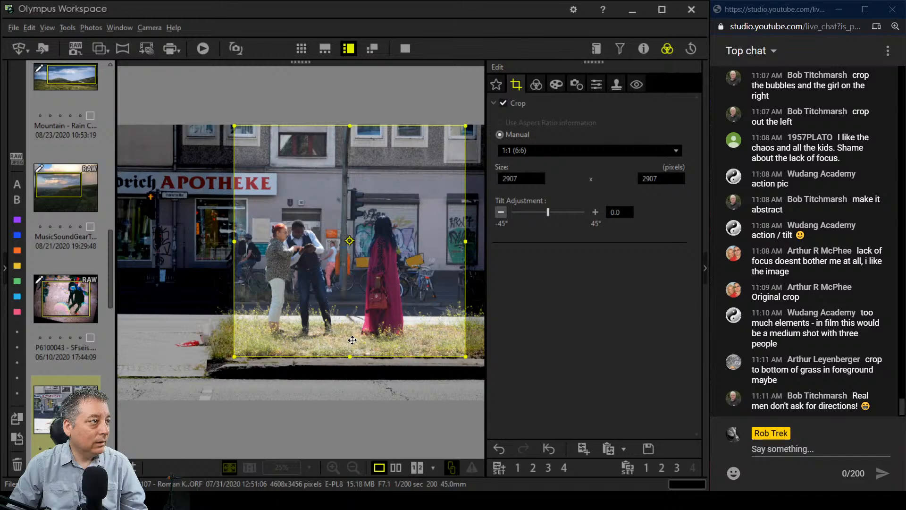
Shrink the 1:1 crop from its upper edge to about 2795 x 2795 pixels, trying a 0.1 tilt before returning it to 0.0
left_click(536, 84)
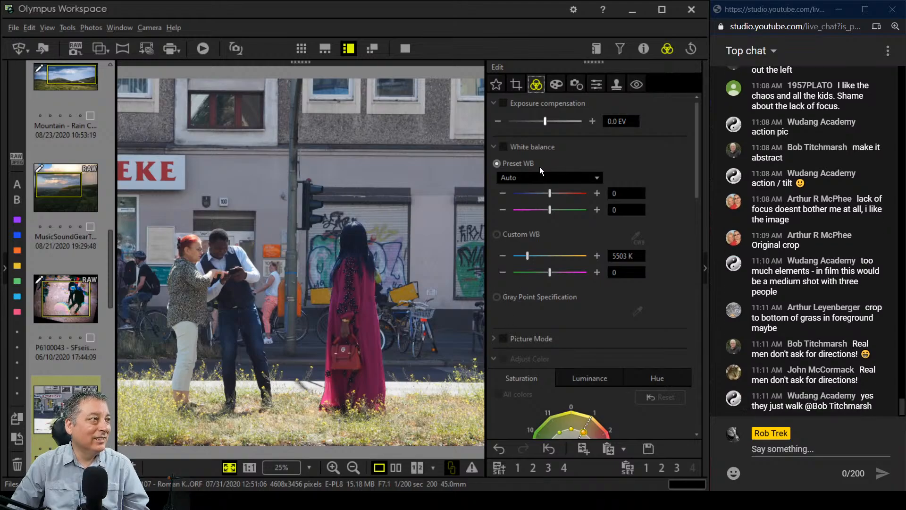
left_click(516, 84)
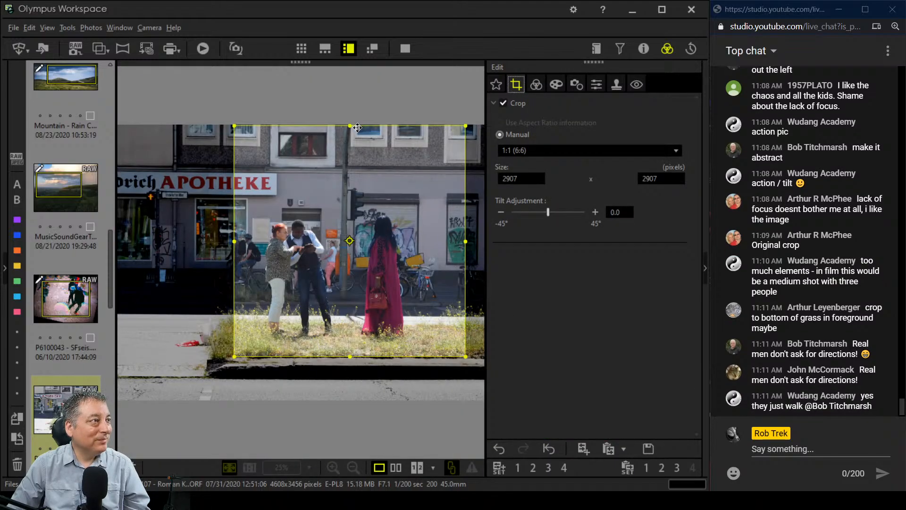
left_click_drag(348, 127, 350, 135)
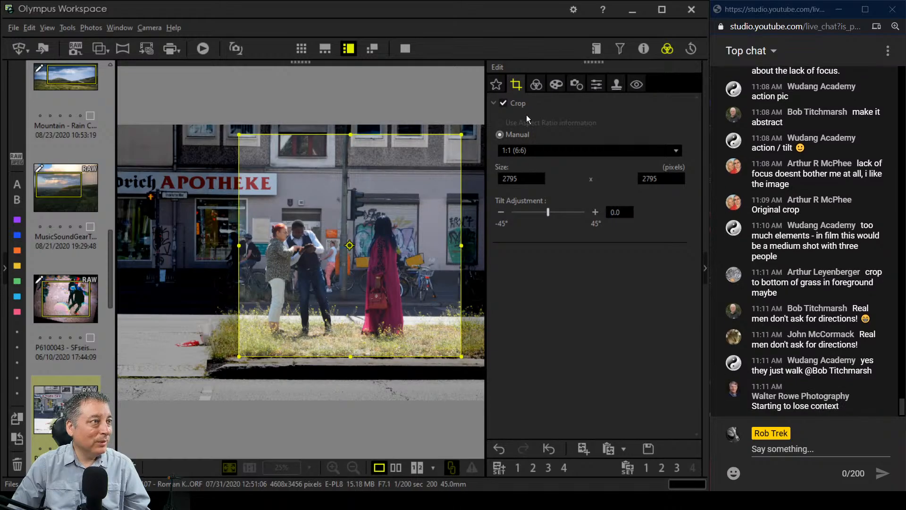
left_click(590, 215)
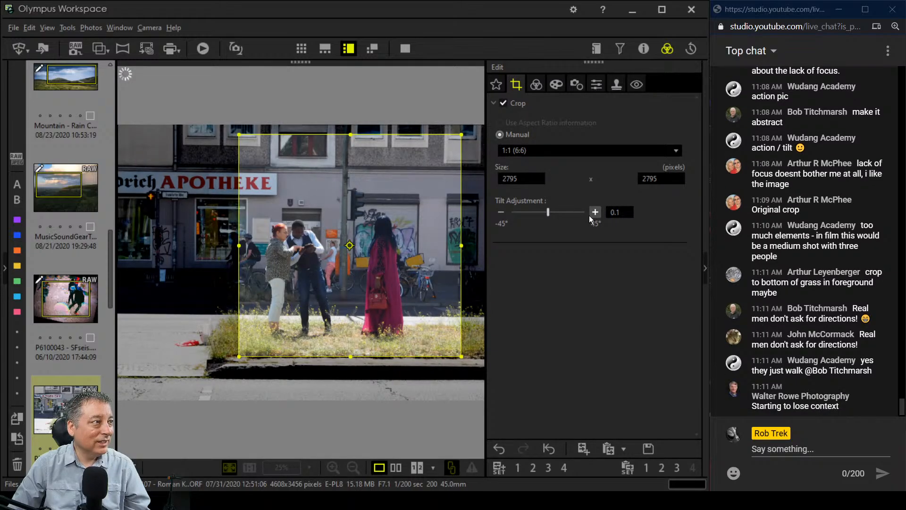
left_click(501, 212)
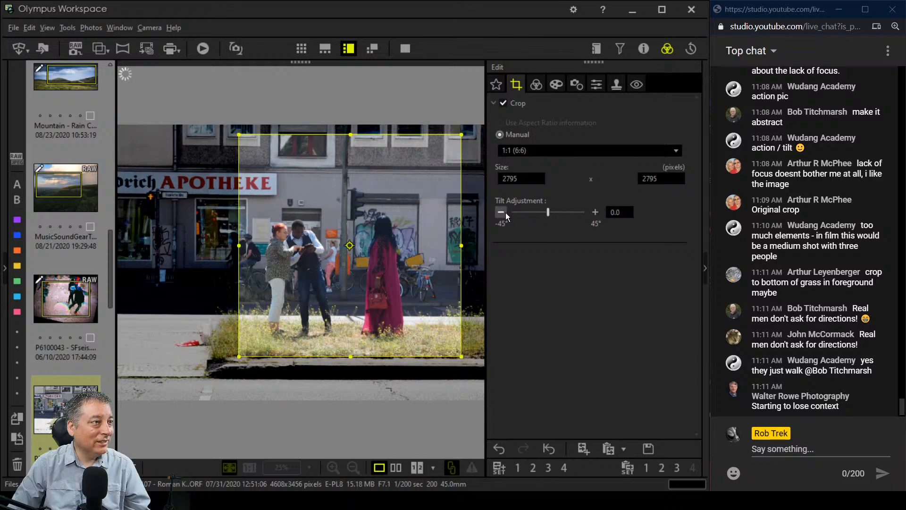
Set Dehaze to 62 and check its effect on the couple's faces at full magnification
left_click(537, 86)
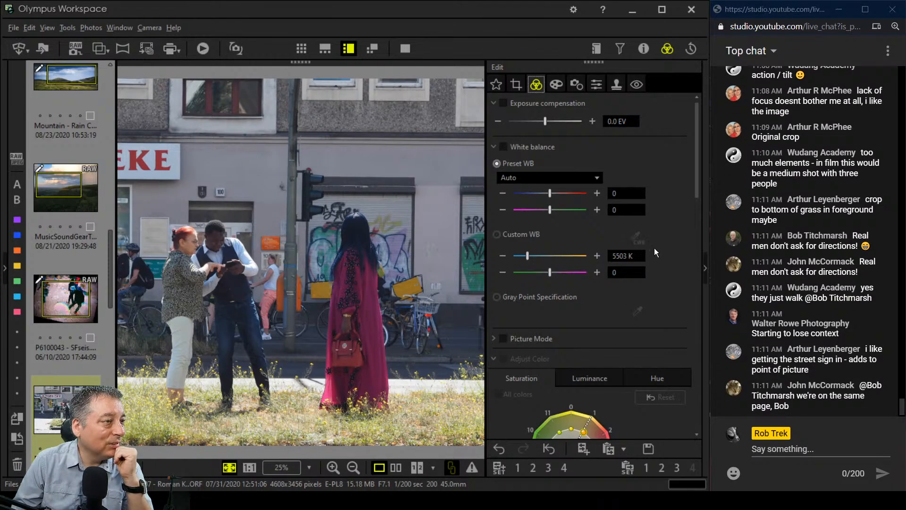
scroll(654, 311, "down", 3)
scroll(655, 311, "down", 5)
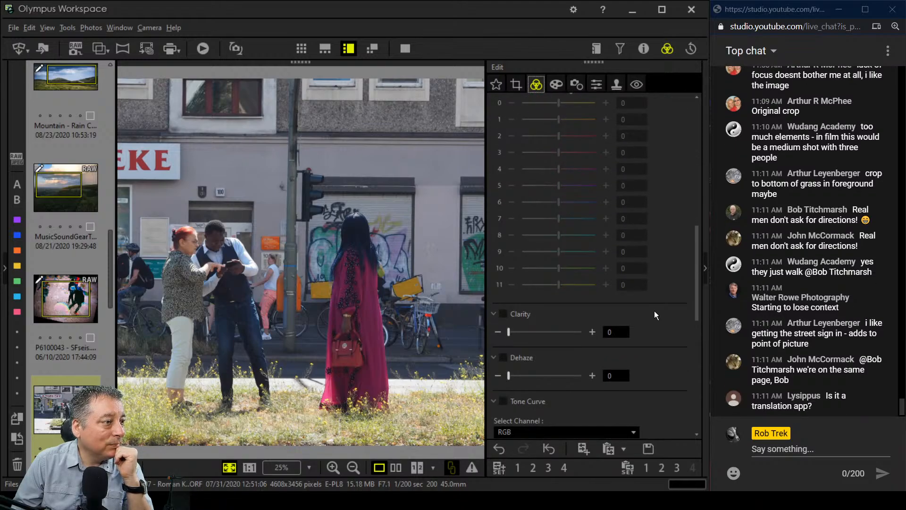
left_click_drag(509, 376, 562, 382)
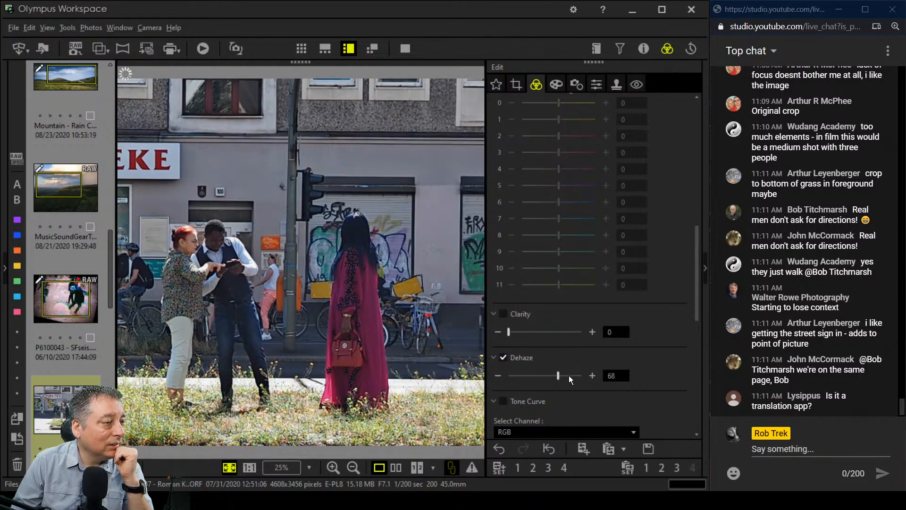
left_click_drag(560, 381, 554, 381)
left_click(196, 252)
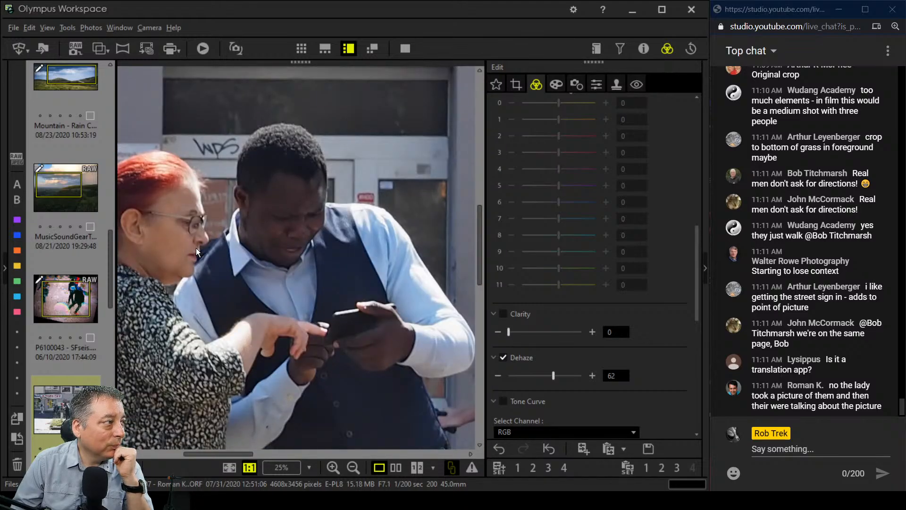
left_click(259, 250)
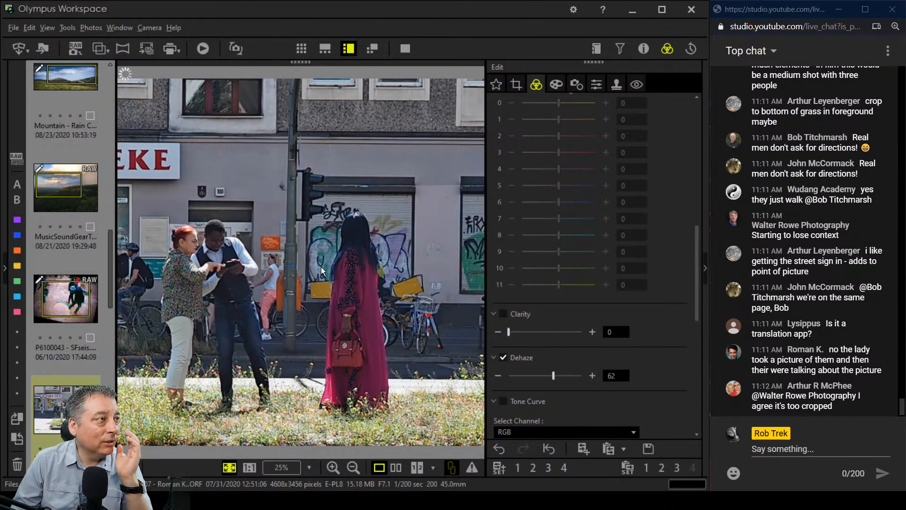
Change the crop ratio to 4:3 and frame the three people with part of the Apotheke sign at about 3713 x 2786 pixels
left_click(516, 84)
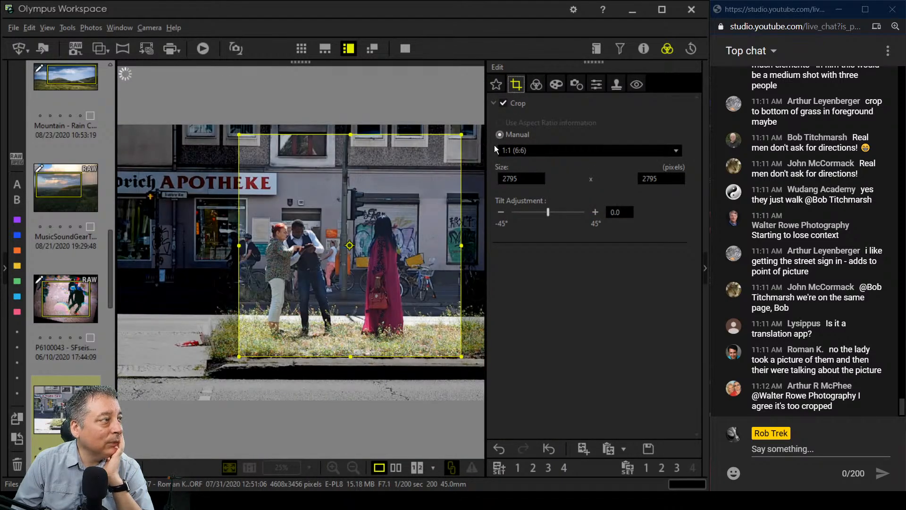
left_click(582, 150)
left_click(565, 177)
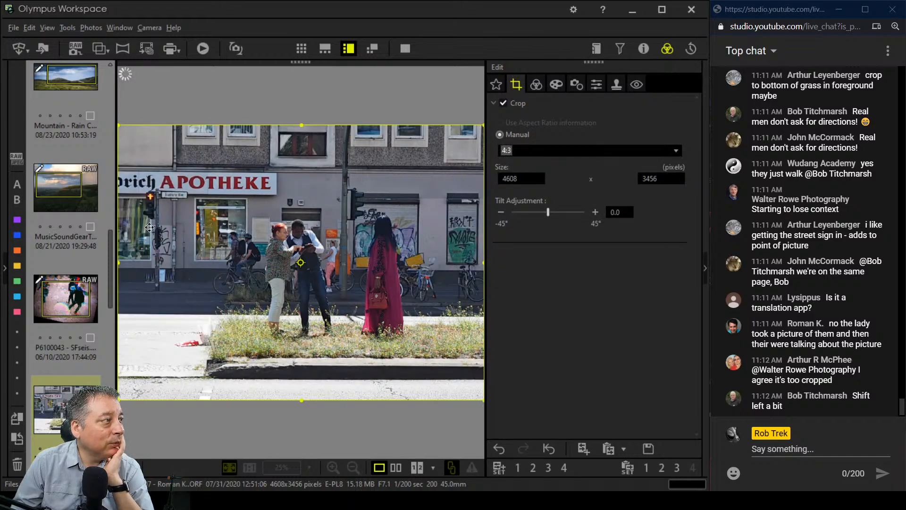
left_click_drag(121, 398, 190, 346)
left_click_drag(255, 301, 263, 305)
Shape the RGB tone curve into an S by lowering a shadow point and raising a midtone point slightly
left_click(536, 84)
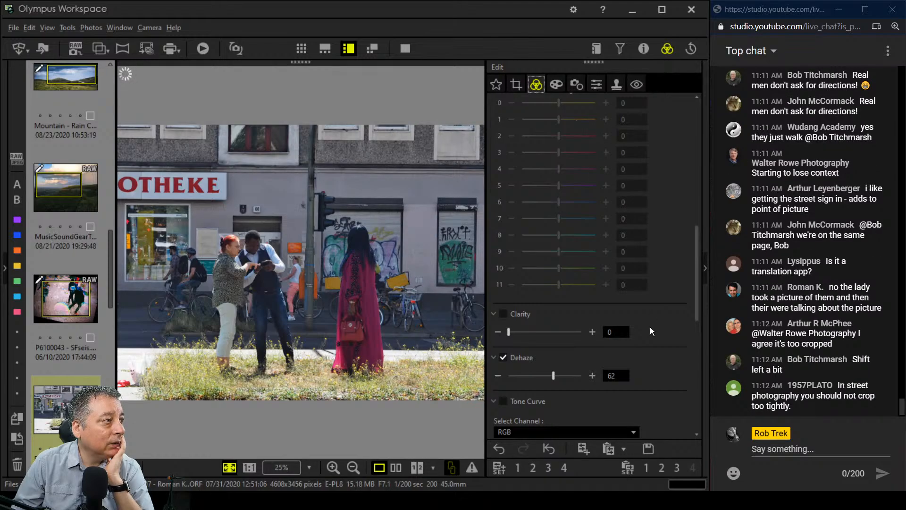
scroll(650, 326, "down", 5)
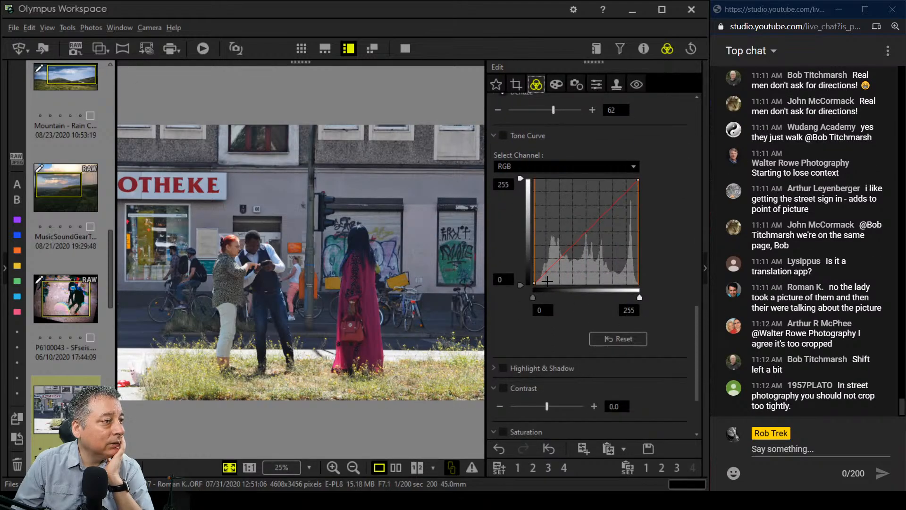
left_click_drag(539, 276, 540, 282)
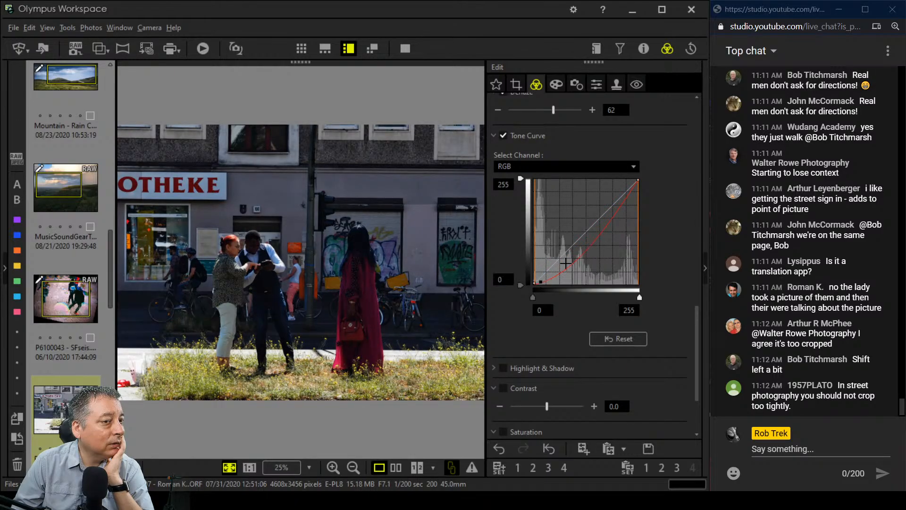
left_click_drag(580, 258, 580, 239)
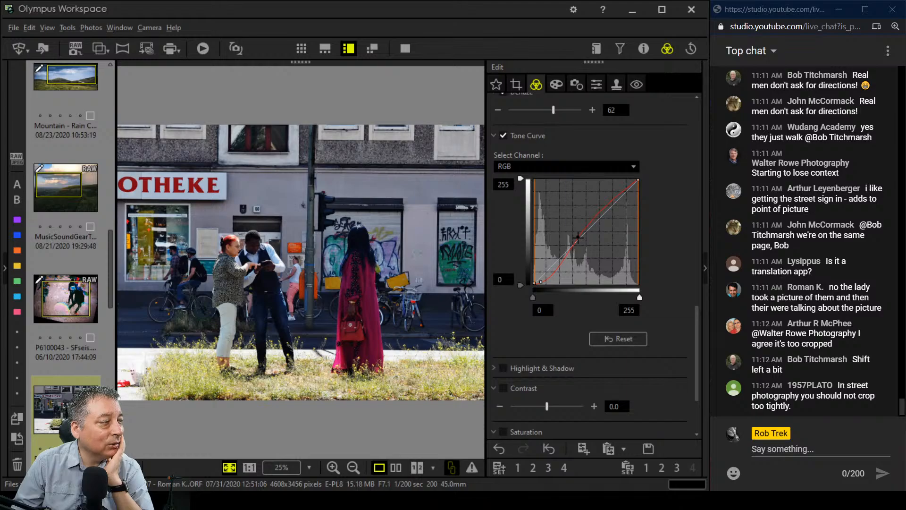
left_click_drag(578, 237, 583, 237)
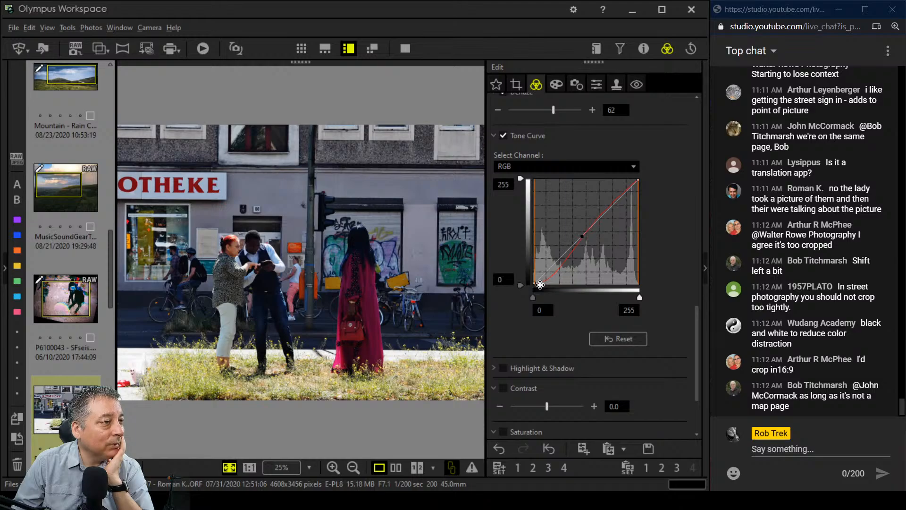
left_click_drag(542, 283, 551, 278)
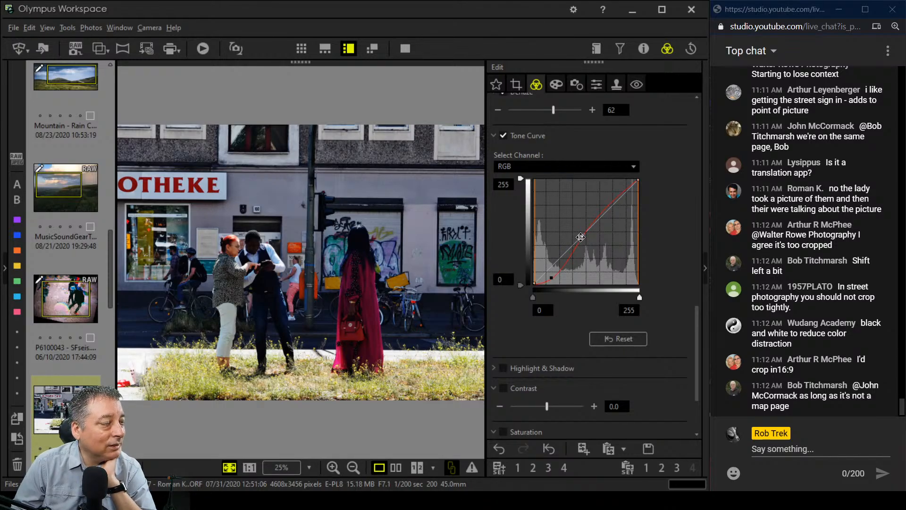
left_click_drag(581, 237, 581, 233)
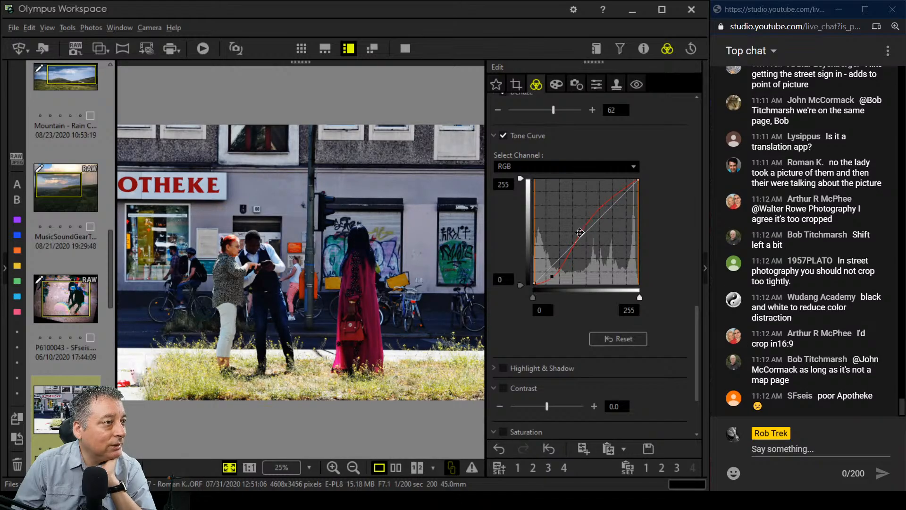
left_click_drag(580, 232, 579, 229)
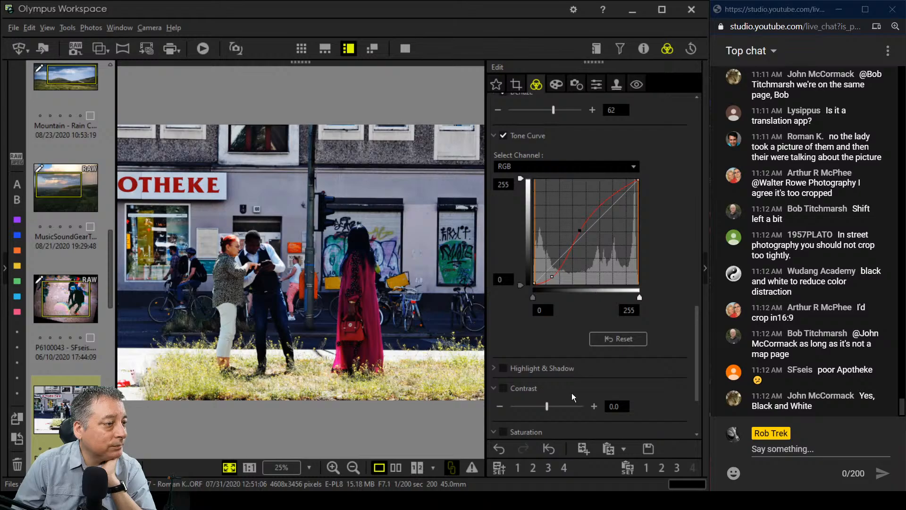
Set the photo's Gradation to AUTO
scroll(630, 367, "down", 3)
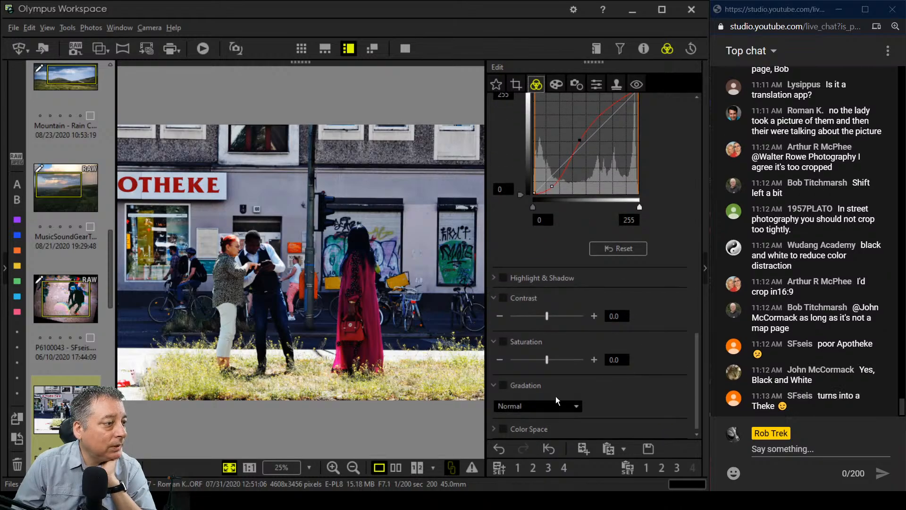
left_click(556, 406)
left_click(548, 448)
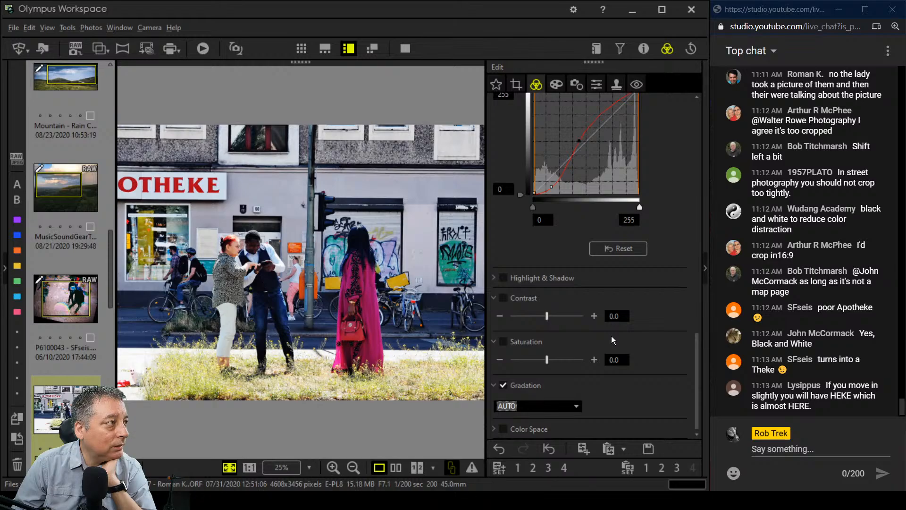
Darken the photo's edges by setting Adjust Vignetting to -7
left_click(556, 85)
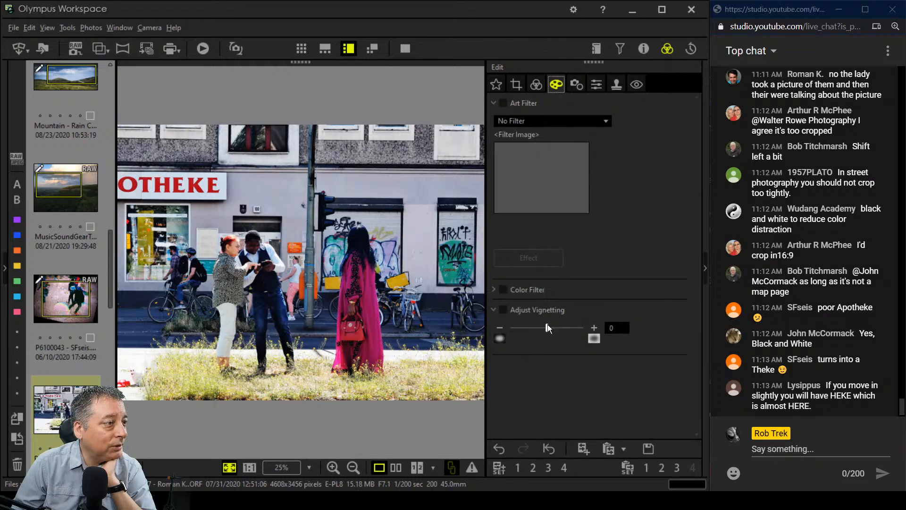
left_click_drag(547, 325, 540, 329)
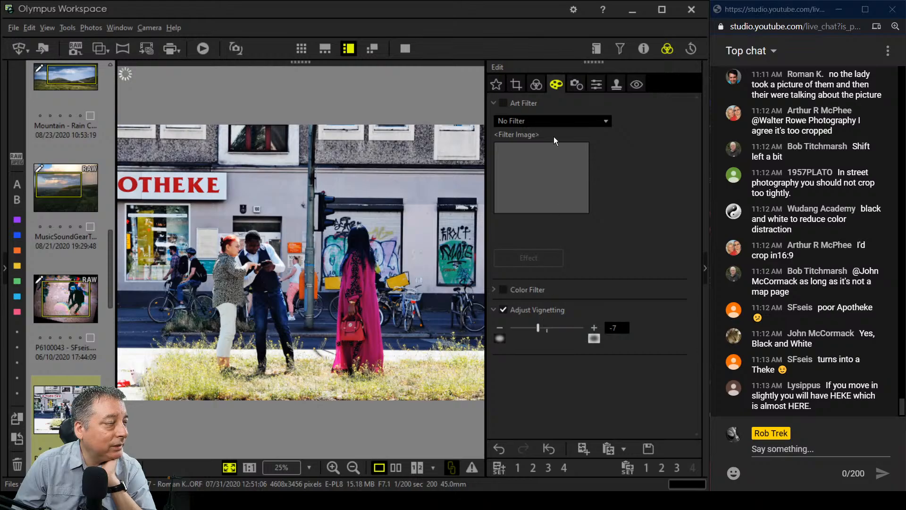
left_click(534, 84)
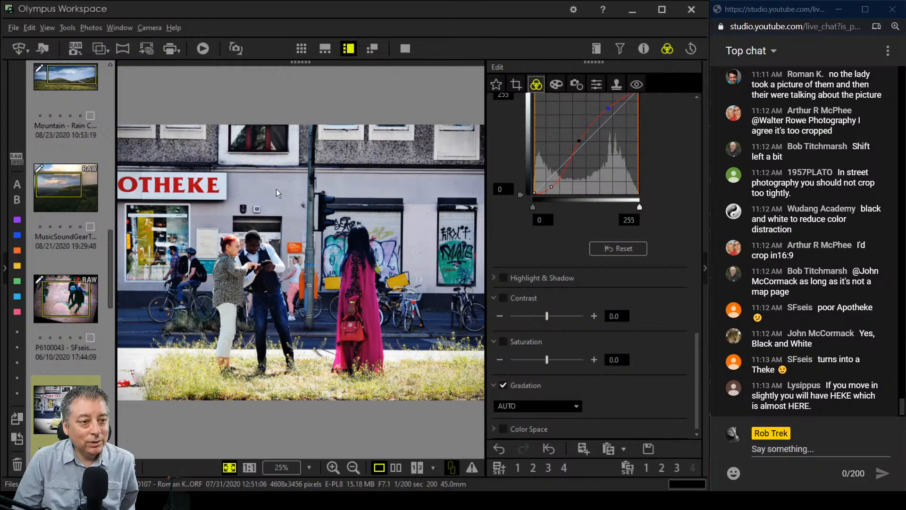
Try a tighter 4:3 crop of about 3362 x 2520 pixels that cuts further into the Apotheke sign
left_click(516, 85)
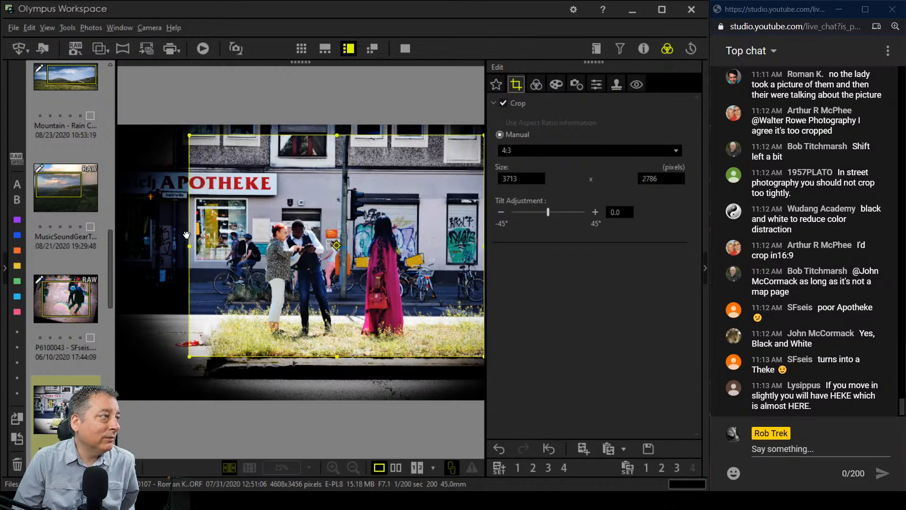
left_click_drag(188, 243, 216, 245)
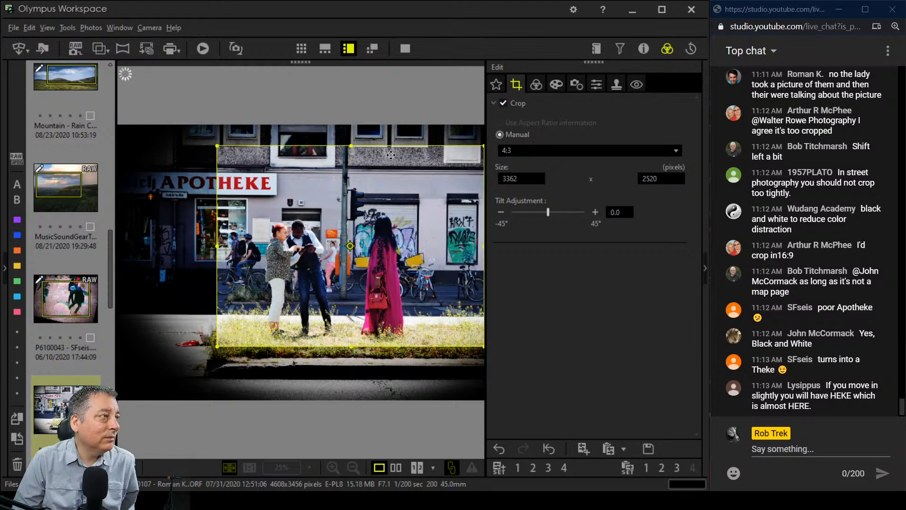
left_click(543, 89)
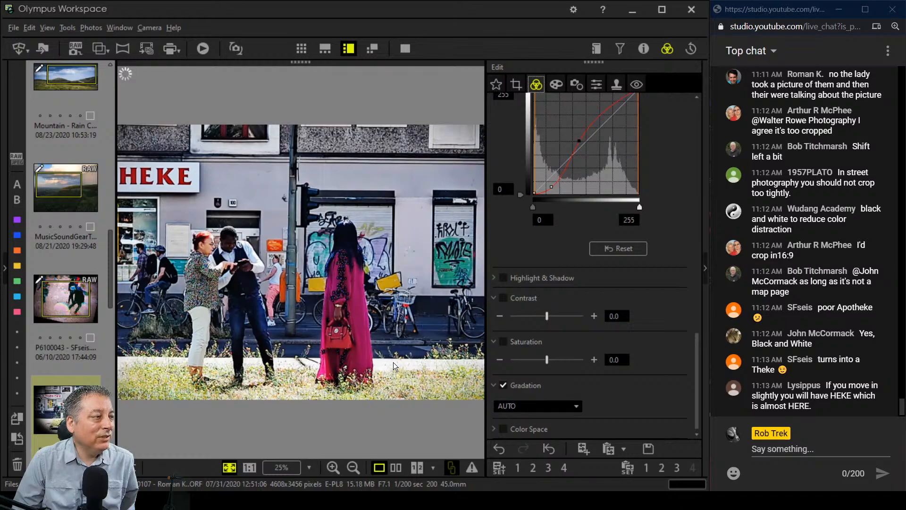
Widen the 4:3 crop to about 3852 x 2889 pixels to include more of the Apotheke sign
left_click(516, 85)
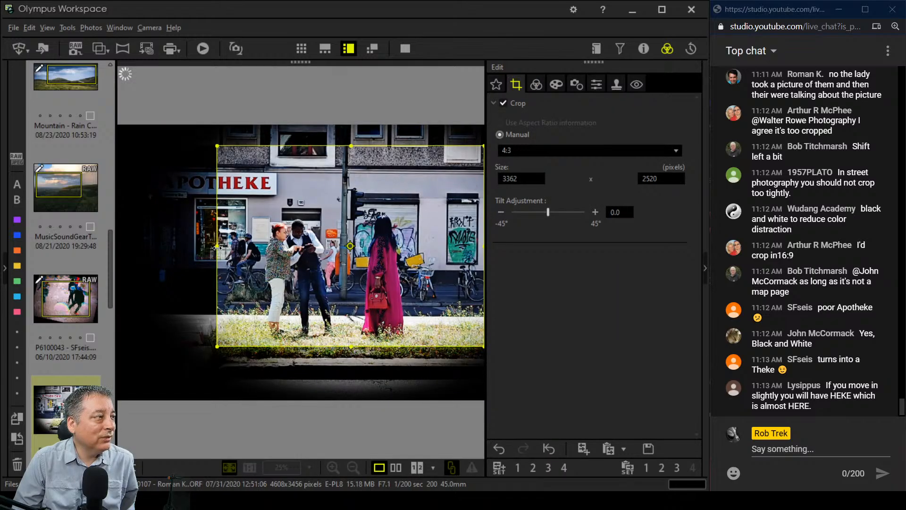
left_click_drag(219, 249, 178, 259)
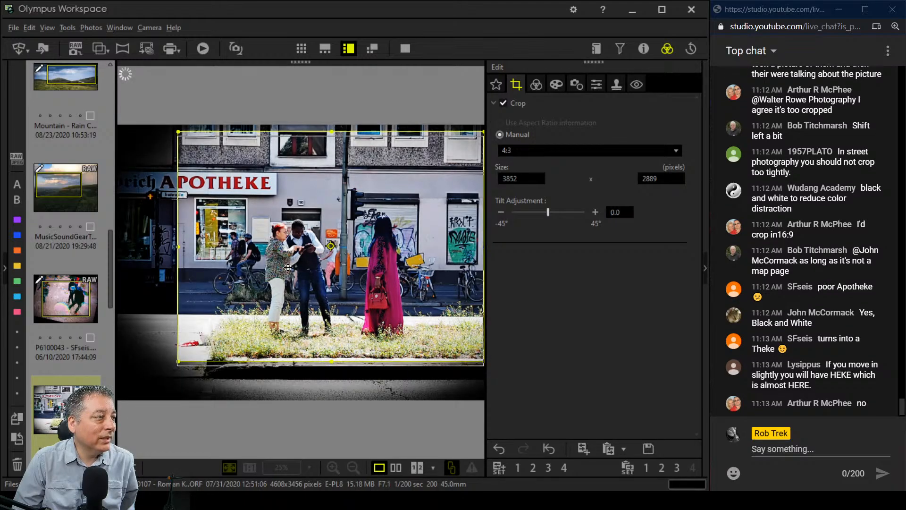
Shift the 4:3 crop frame up to the photo's upper edge and render the cropped result
left_click_drag(296, 255, 296, 250)
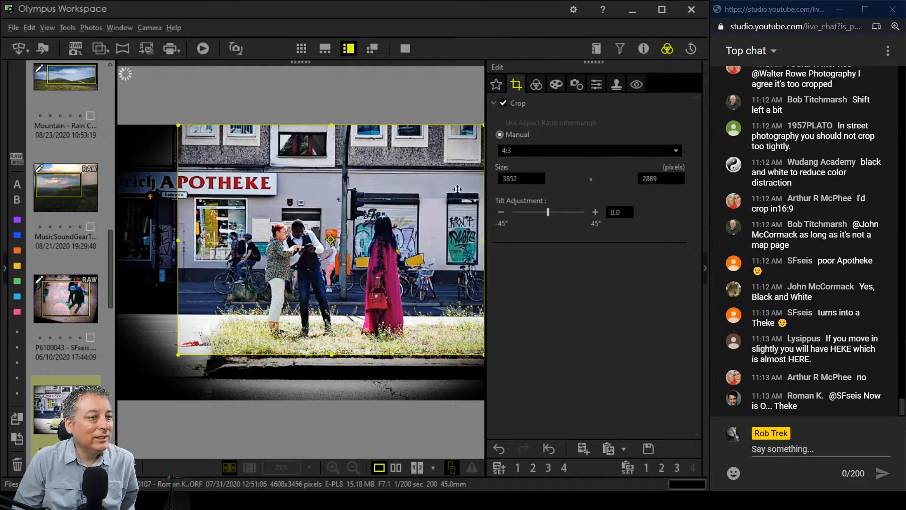
left_click(537, 84)
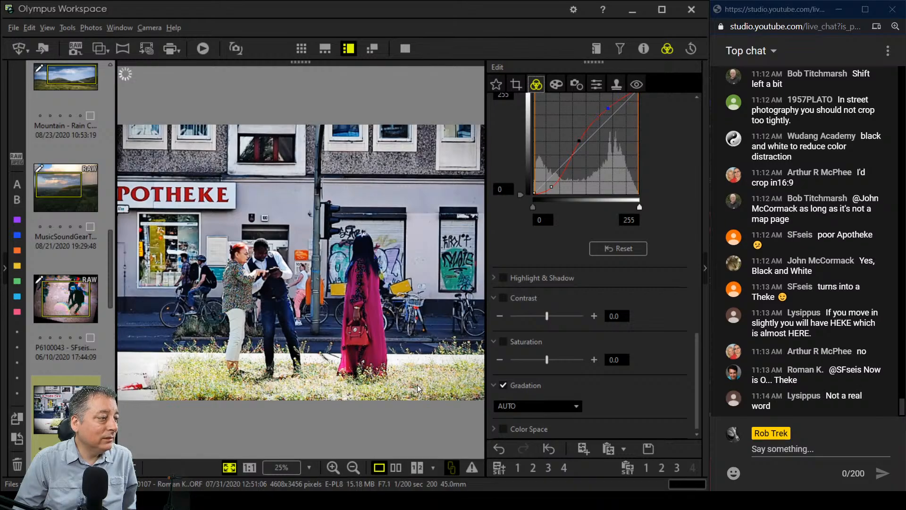
Compare the edited street photo side by side with the original in full-screen view
left_click(397, 468)
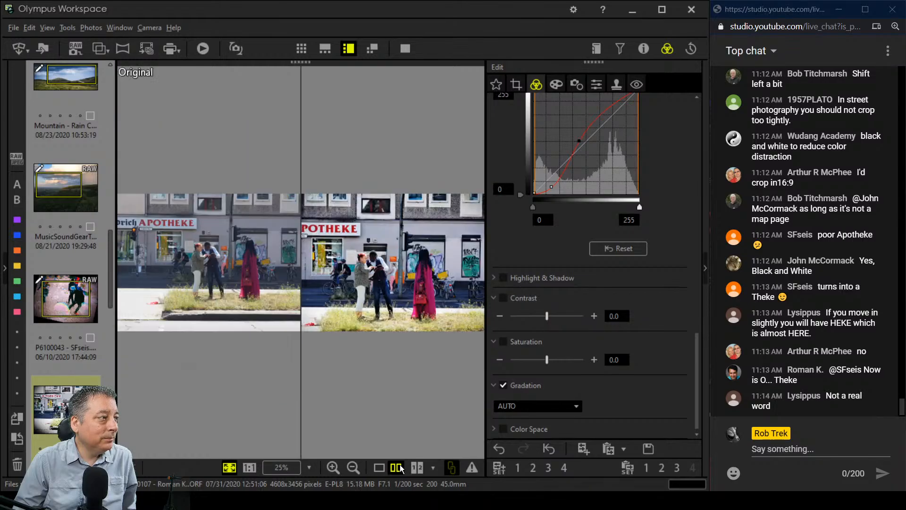
left_click(404, 55)
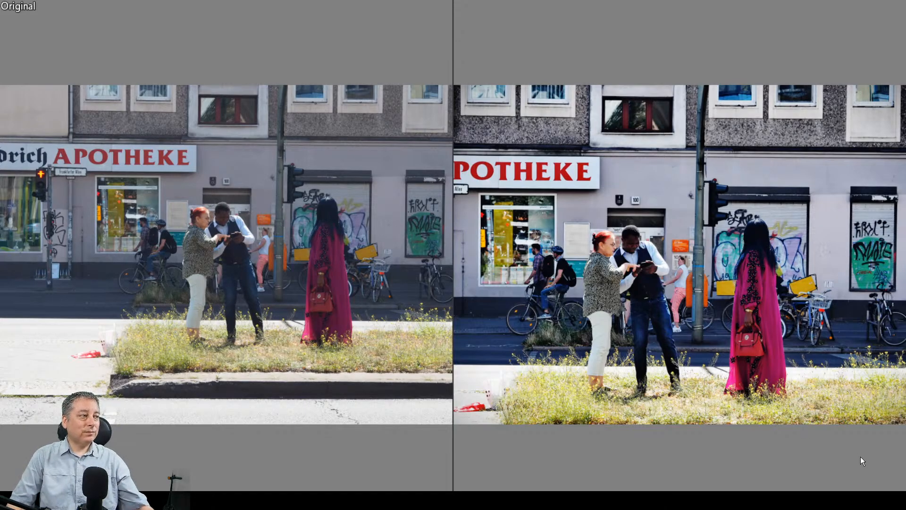
key("Escape")
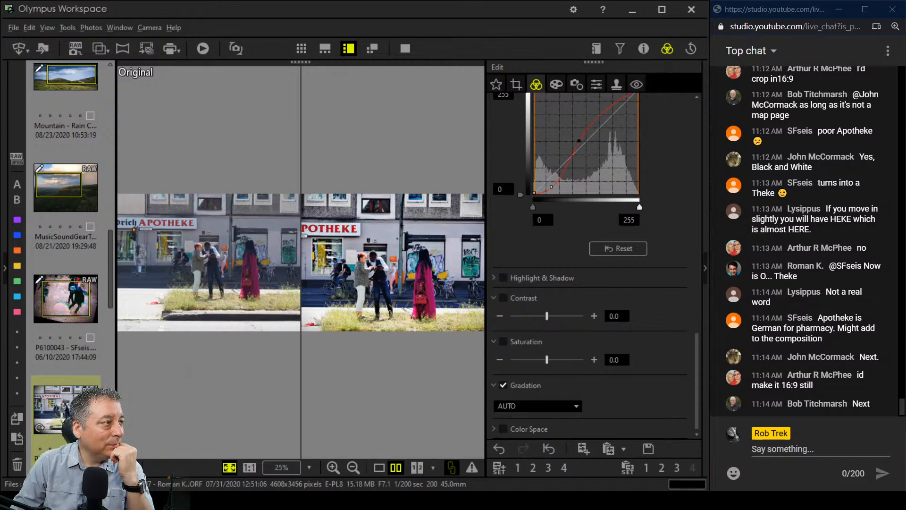
Recrop the street photo to 16:9 at 4608 x 2592 pixels, nudge the frame upward, and view the result full screen
left_click(516, 86)
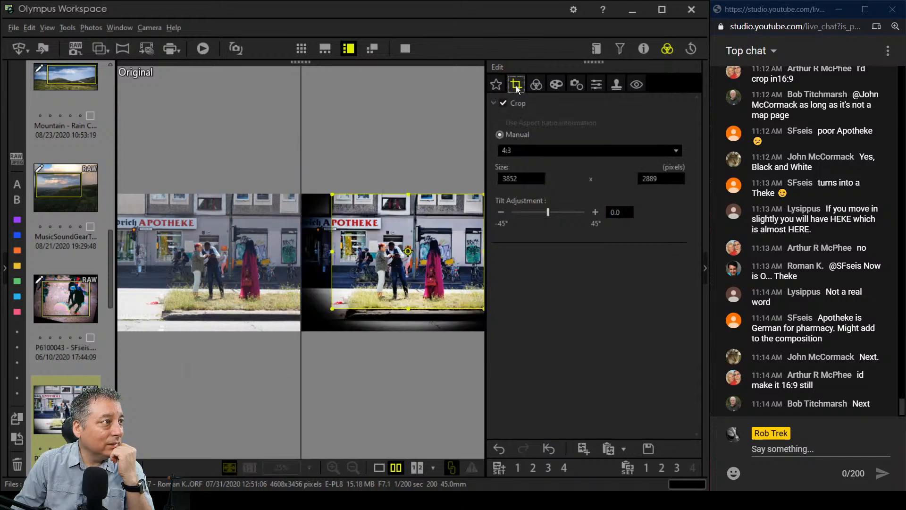
left_click(542, 149)
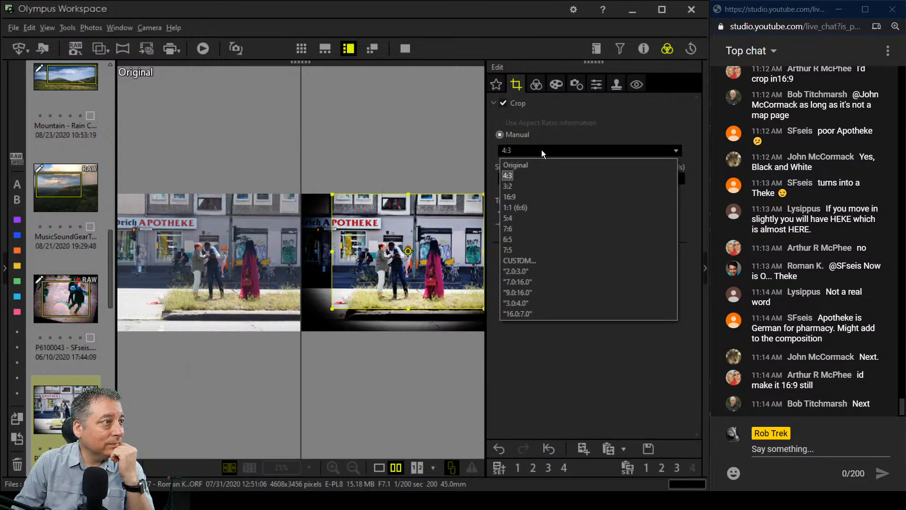
left_click(536, 195)
left_click_drag(445, 290, 445, 285)
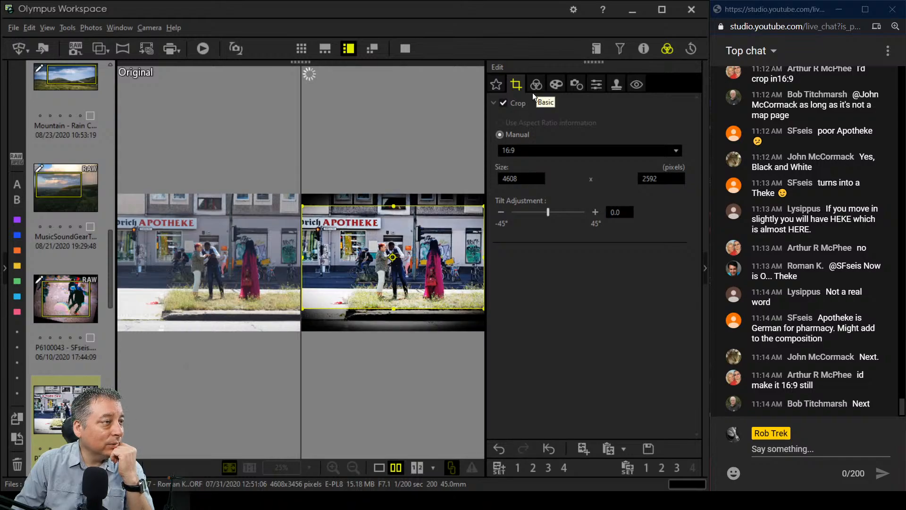
left_click(379, 467)
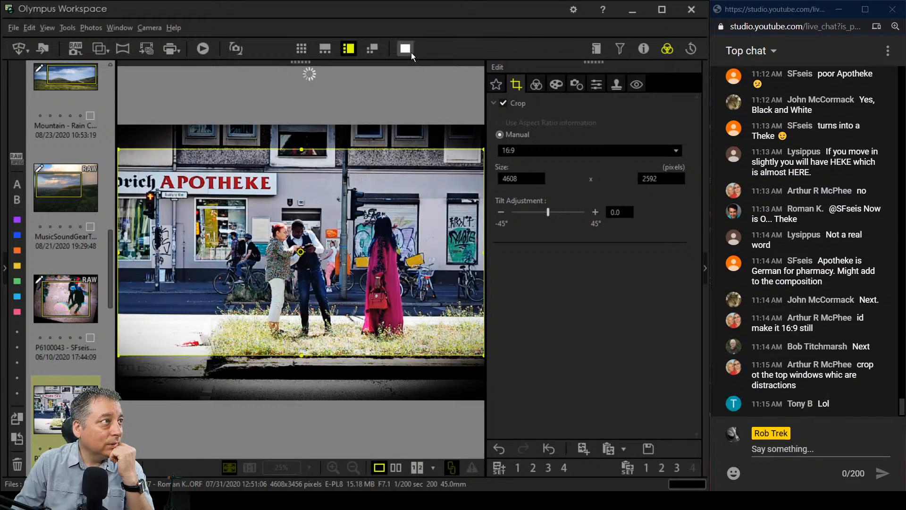
left_click(406, 49)
key("Escape")
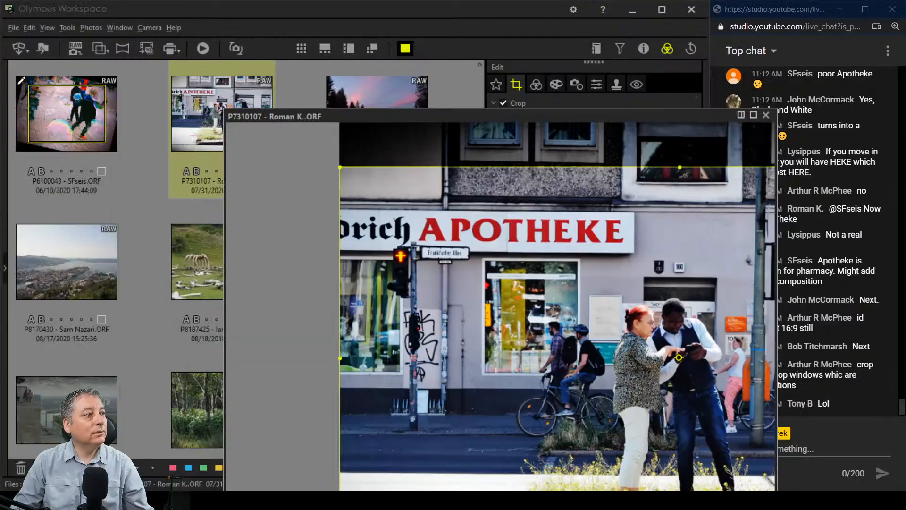
left_click(535, 84)
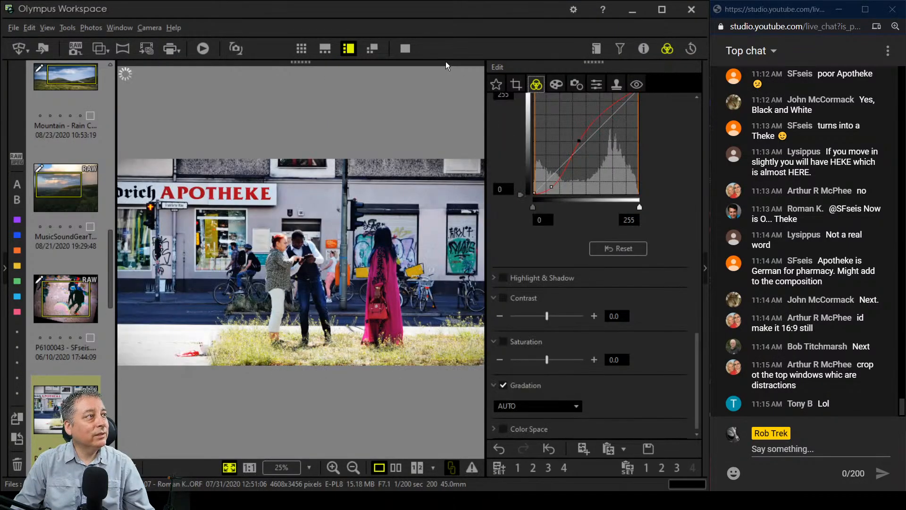
left_click(405, 49)
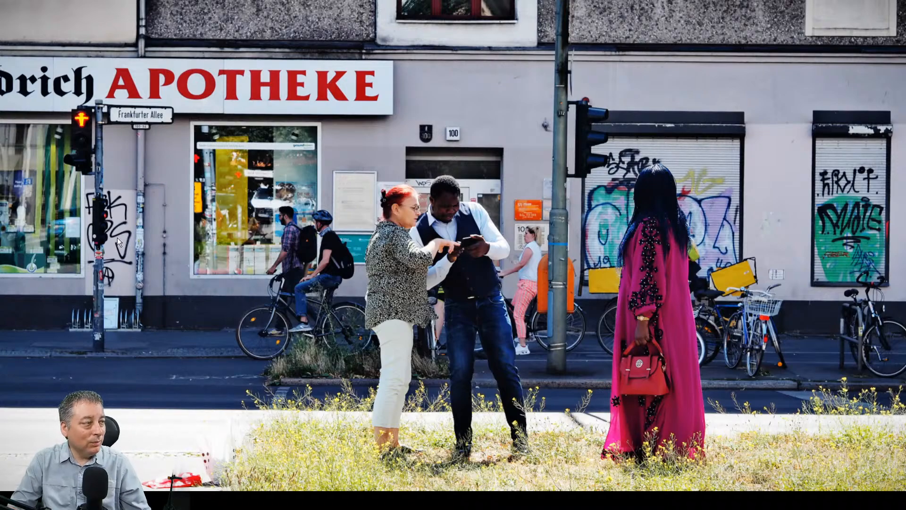
key("Escape")
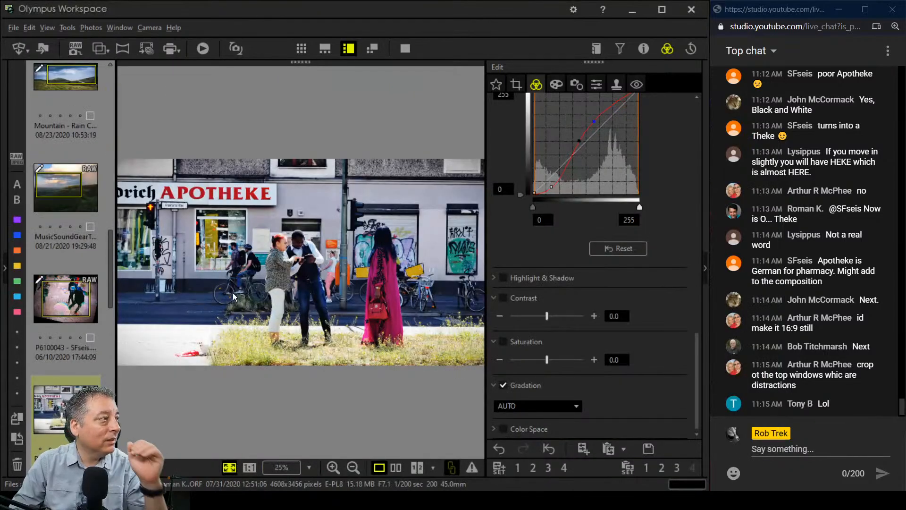
Open the forest road sunset photo P8170196 from the thumbnails for editing
left_click(86, 412)
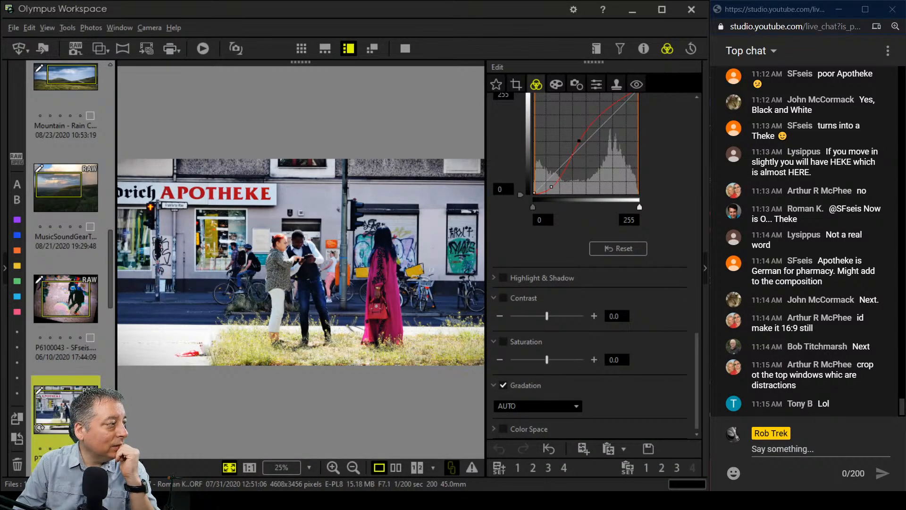
scroll(85, 412, "down", 2)
scroll(77, 246, "down", 4)
scroll(77, 247, "up", 3)
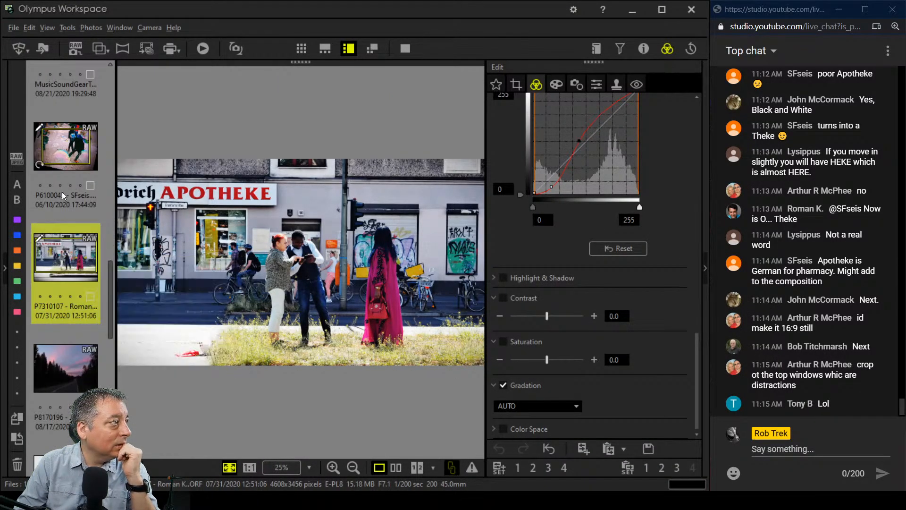
left_click(71, 158)
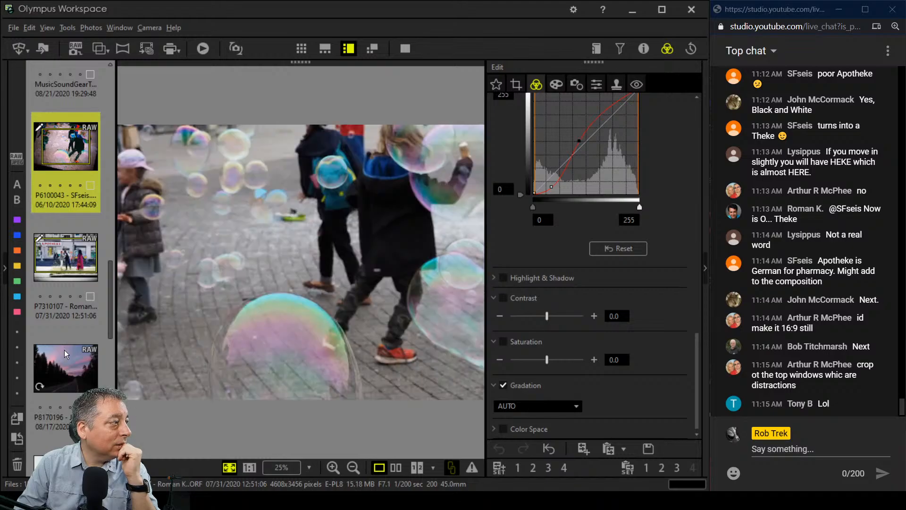
left_click(64, 350)
scroll(64, 351, "down", 5)
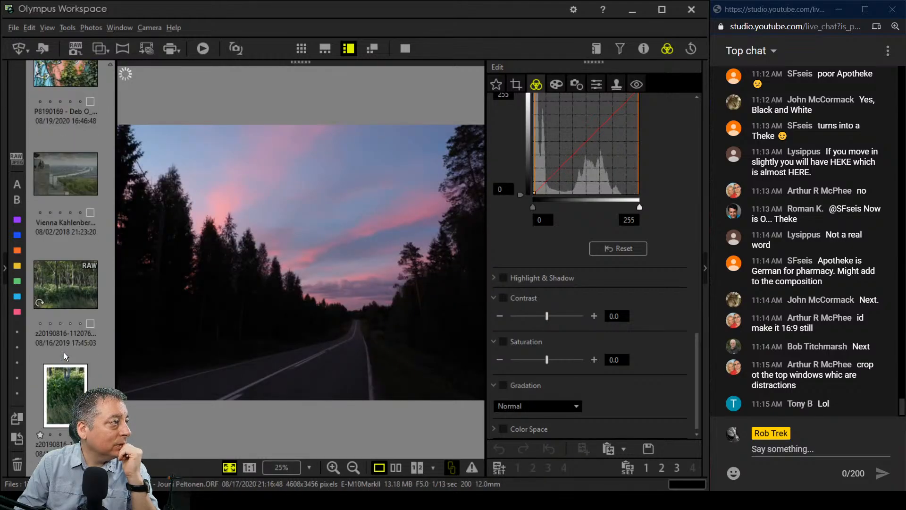
scroll(63, 352, "up", 4)
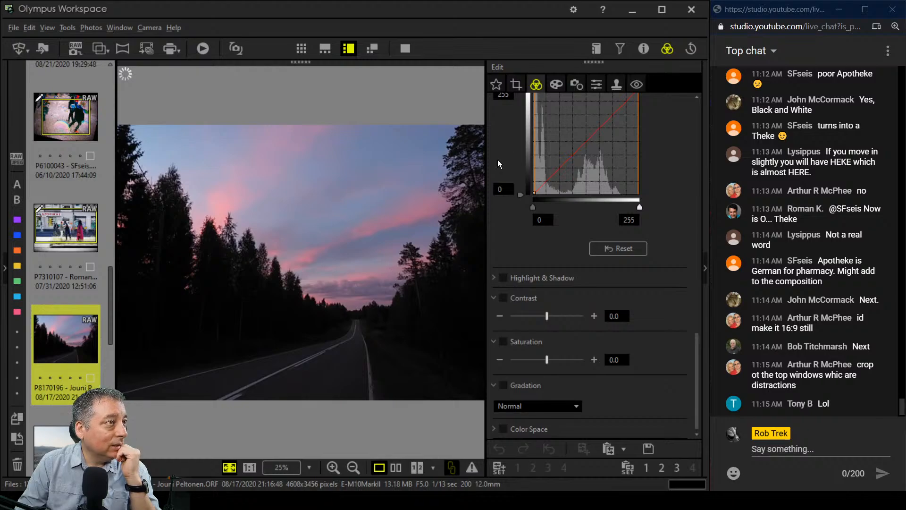
Apply the Dramatic Tone art filter to the road photo and set Adjust Vignetting to -5
left_click(558, 86)
left_click(559, 121)
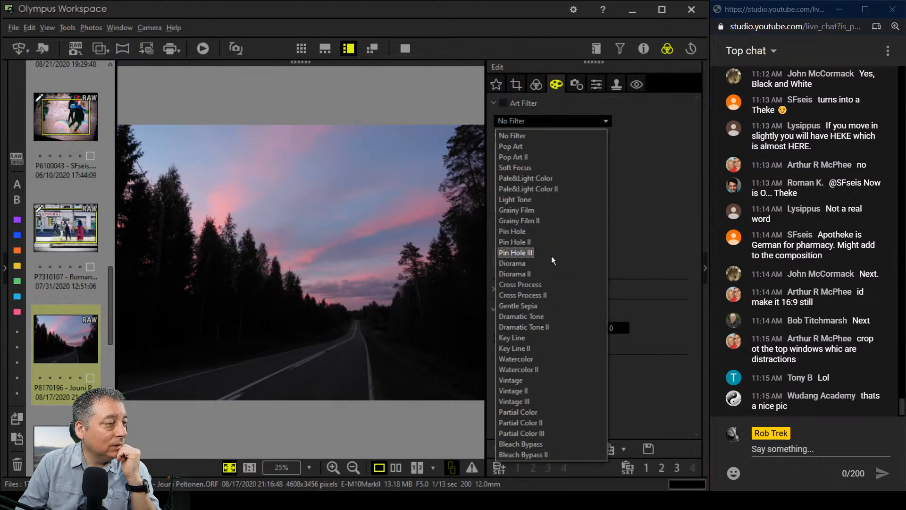
left_click(541, 316)
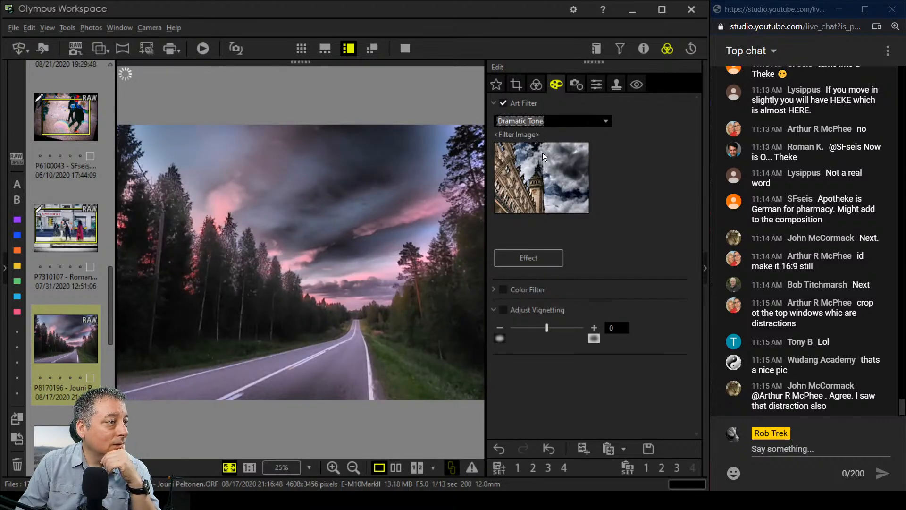
left_click_drag(546, 328, 540, 330)
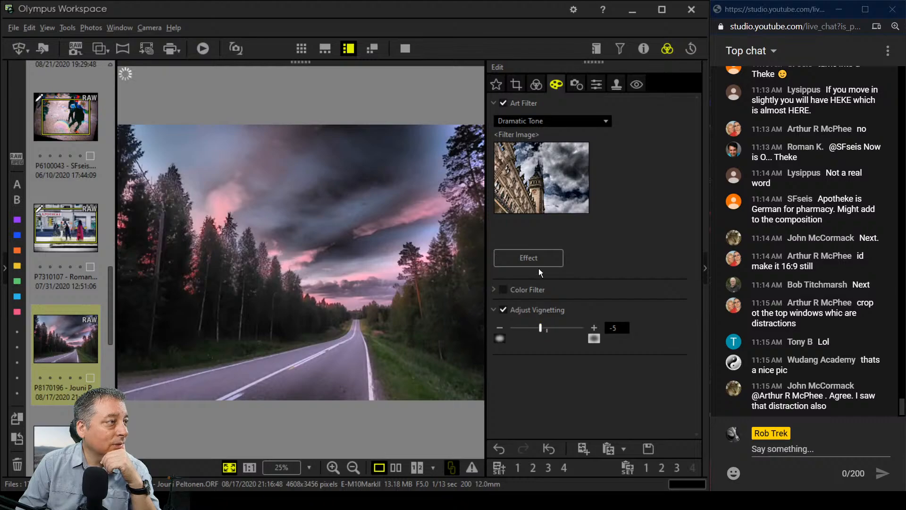
left_click(537, 84)
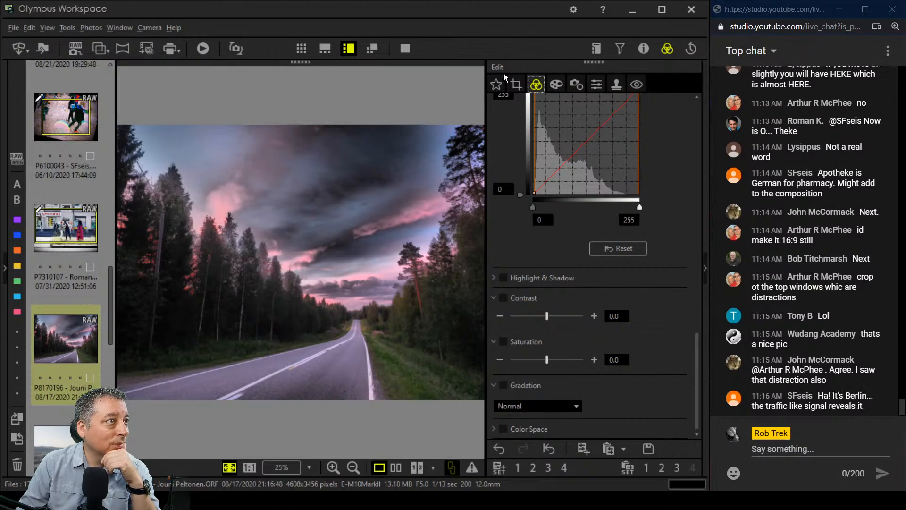
Straighten the road photo with a tilt adjustment of -1.4 and compare it side by side with the original
left_click(516, 84)
left_click_drag(548, 214, 547, 214)
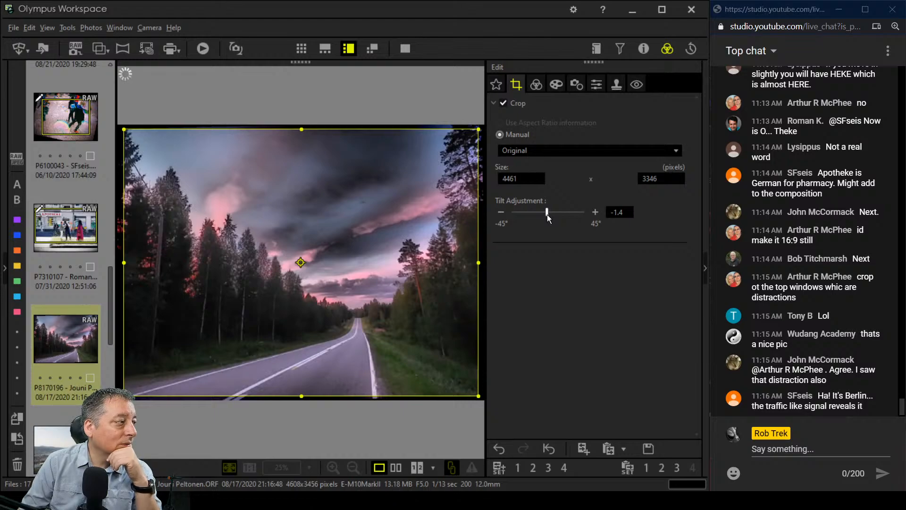
left_click(537, 85)
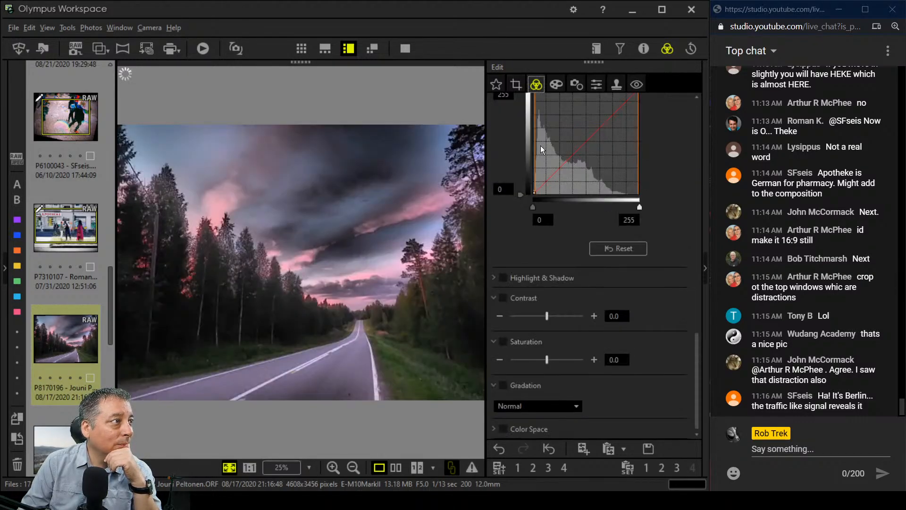
left_click(396, 468)
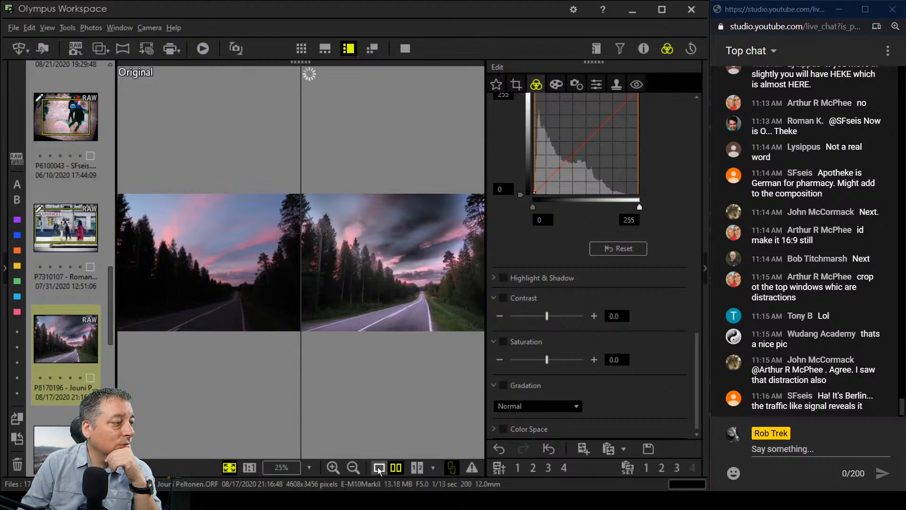
left_click(379, 468)
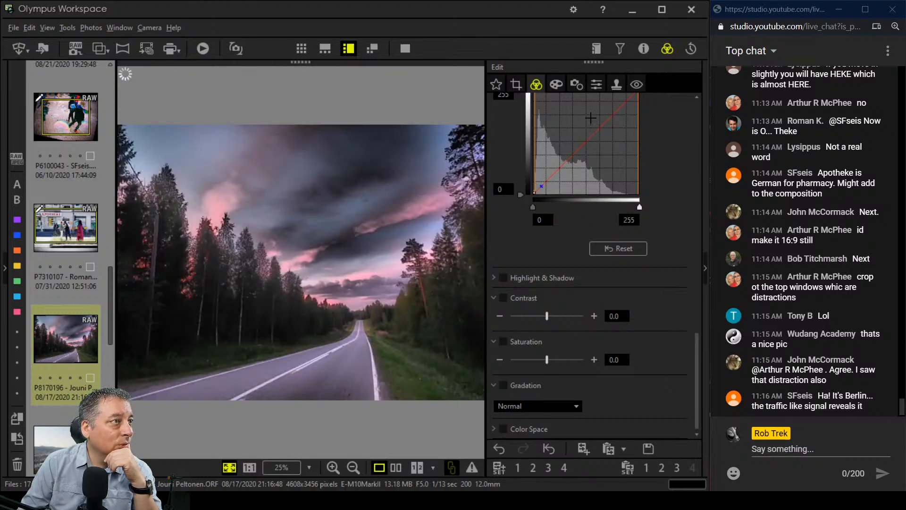
Crop the road photo to 16:9 at about 4352 x 2448 pixels, placing the frame low to keep the road and trim the sky
left_click(516, 85)
left_click(556, 148)
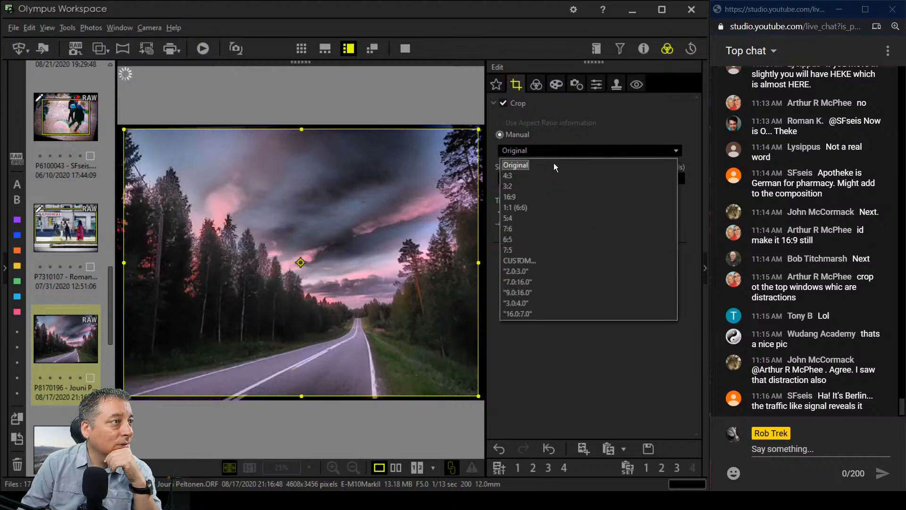
left_click(551, 192)
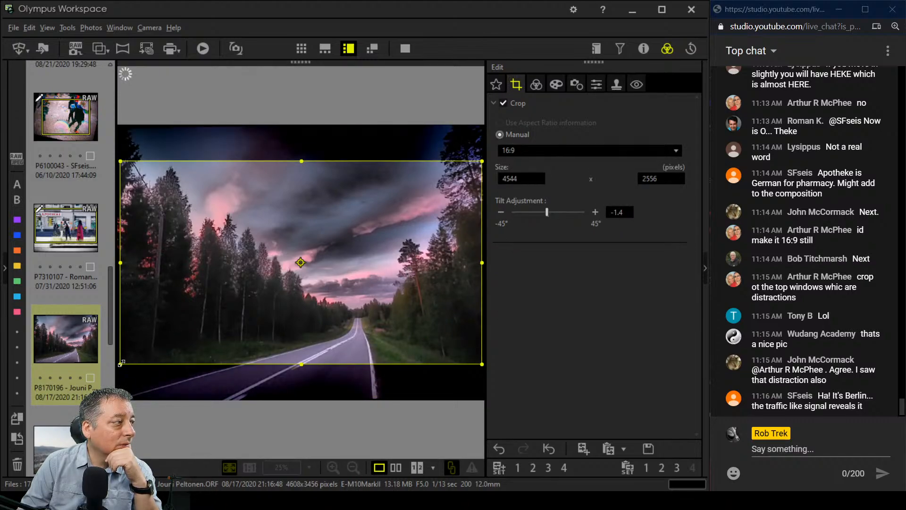
left_click_drag(120, 364, 136, 355)
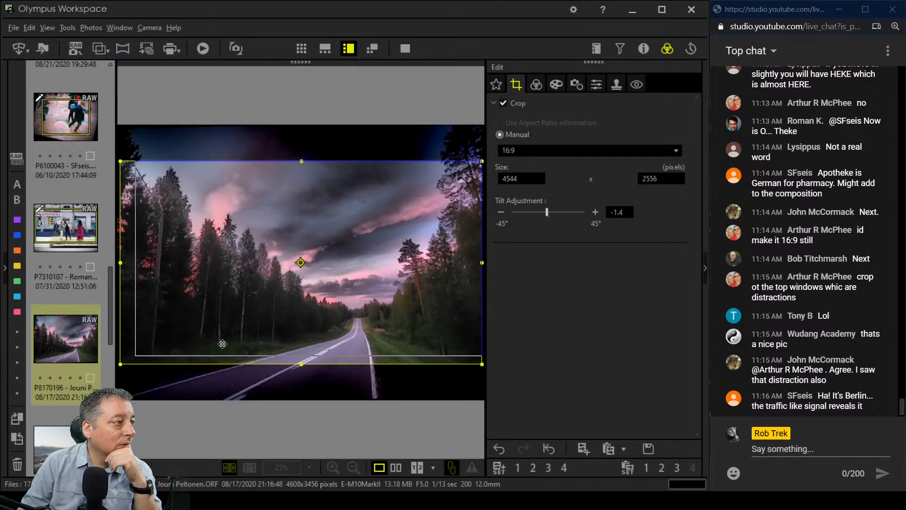
left_click_drag(267, 332, 267, 338)
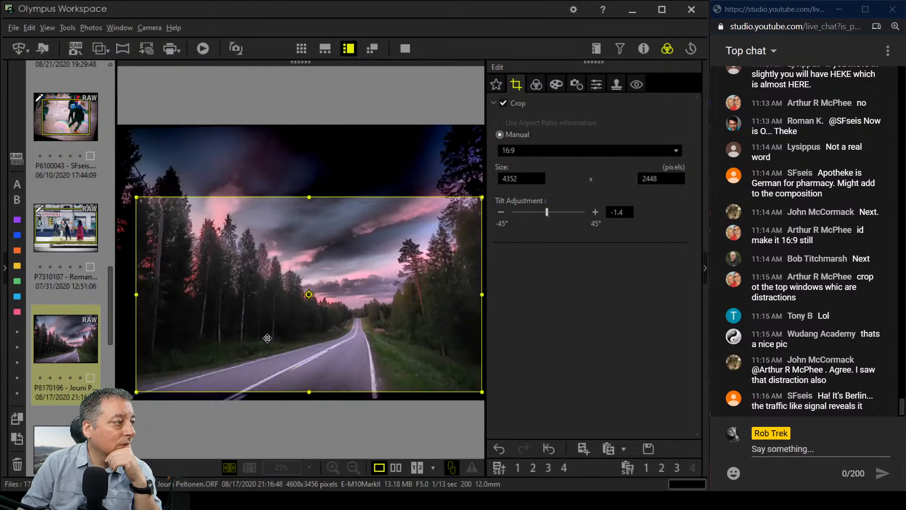
left_click(536, 84)
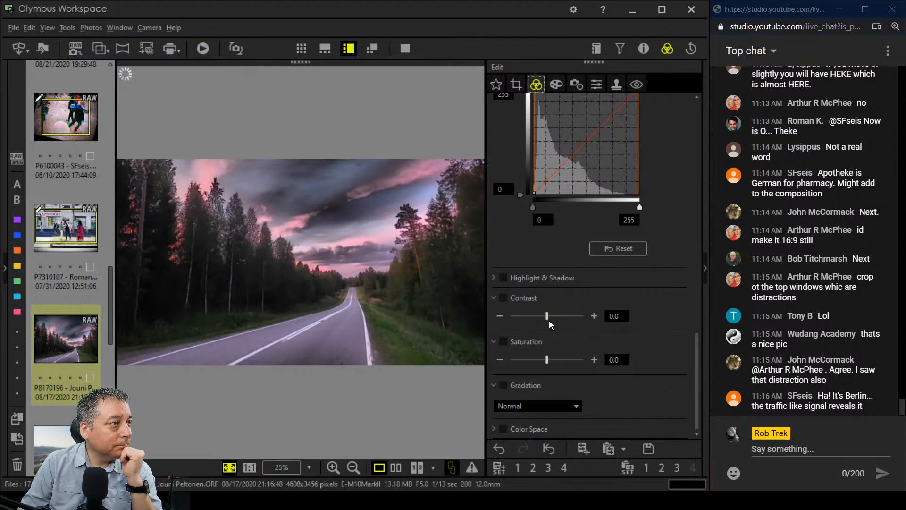
Shape the RGB tone curve into a gentle S, raising the highlights and slightly lowering the shadows
scroll(593, 248, "up", 3)
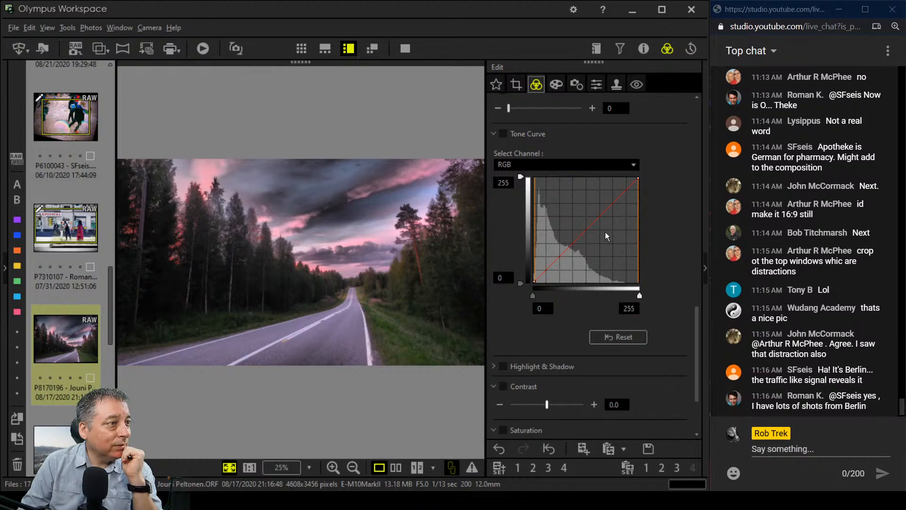
left_click_drag(610, 204, 610, 199)
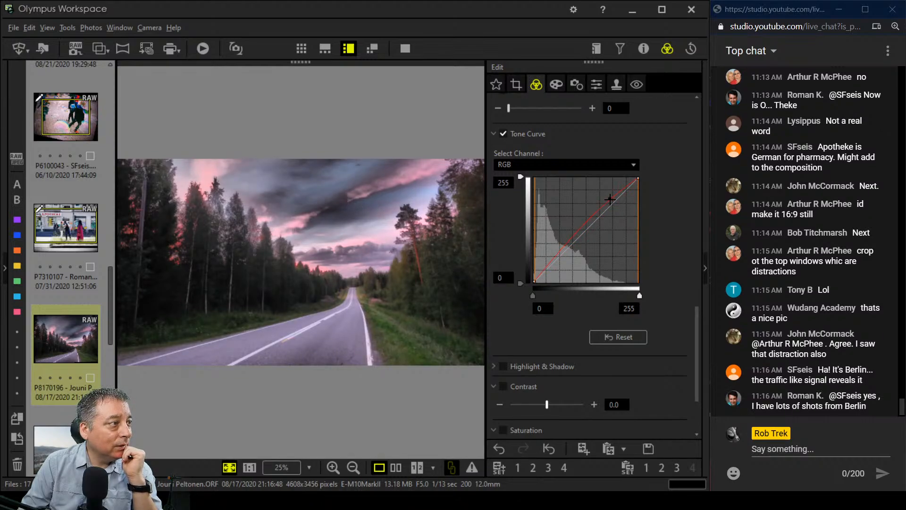
left_click_drag(543, 268, 545, 272)
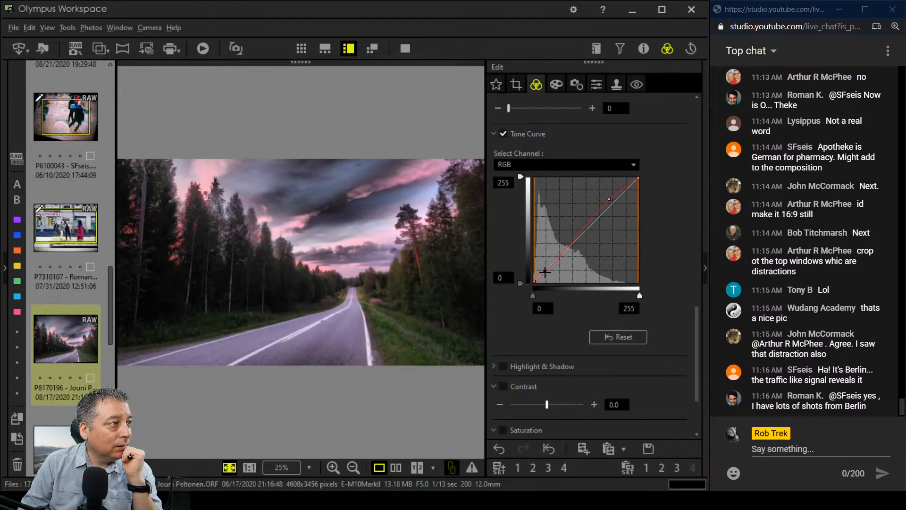
left_click_drag(609, 198, 608, 195)
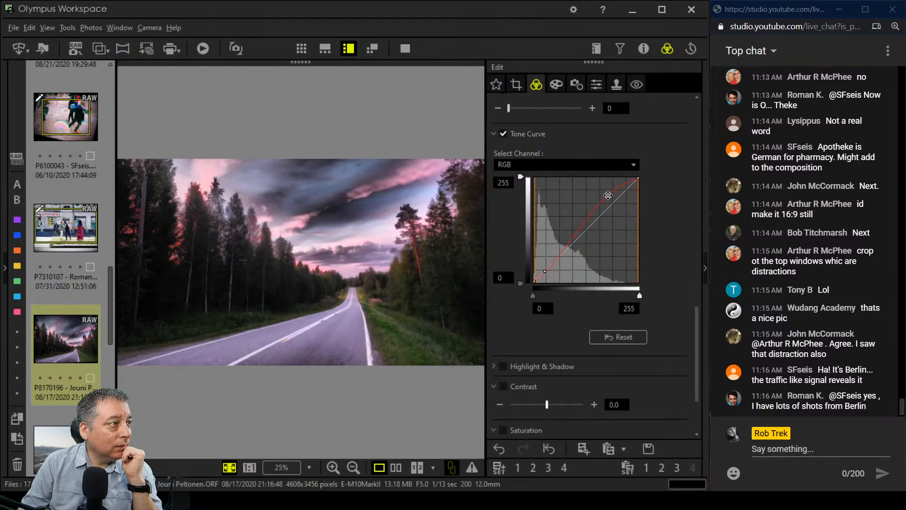
Move the RGB tone curve's shadow point down to the black corner and compare the road photo side by side with the original
left_click_drag(547, 270, 535, 281)
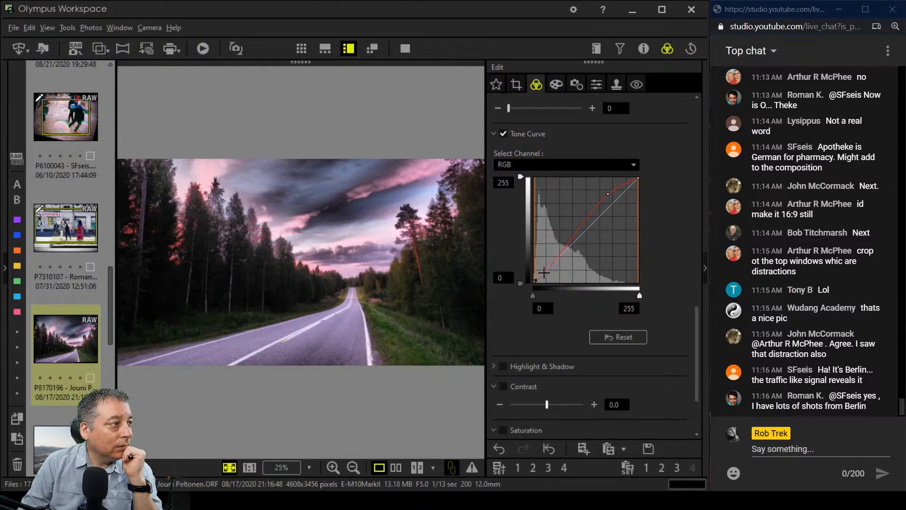
left_click(521, 86)
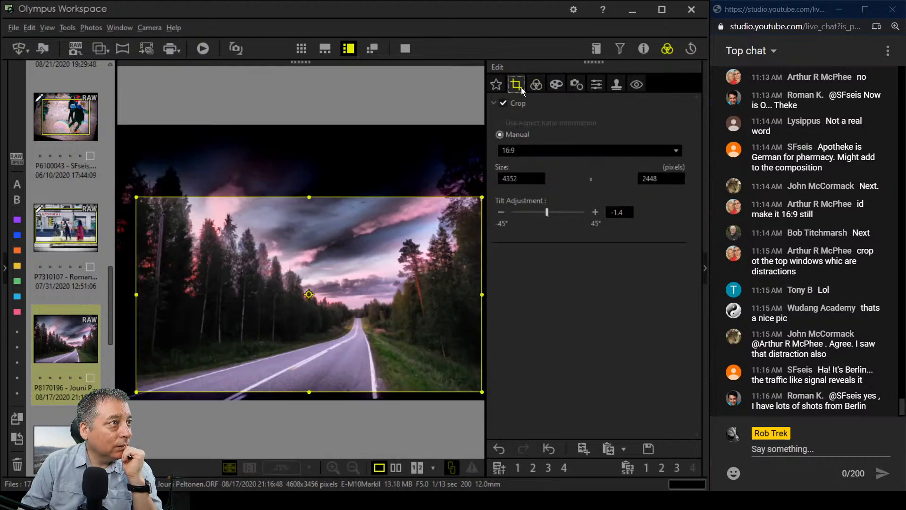
left_click(533, 87)
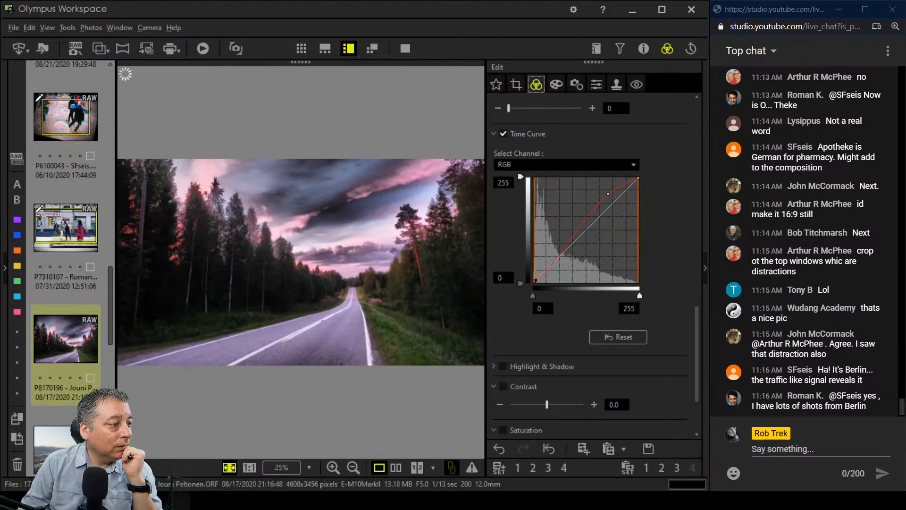
left_click(403, 469)
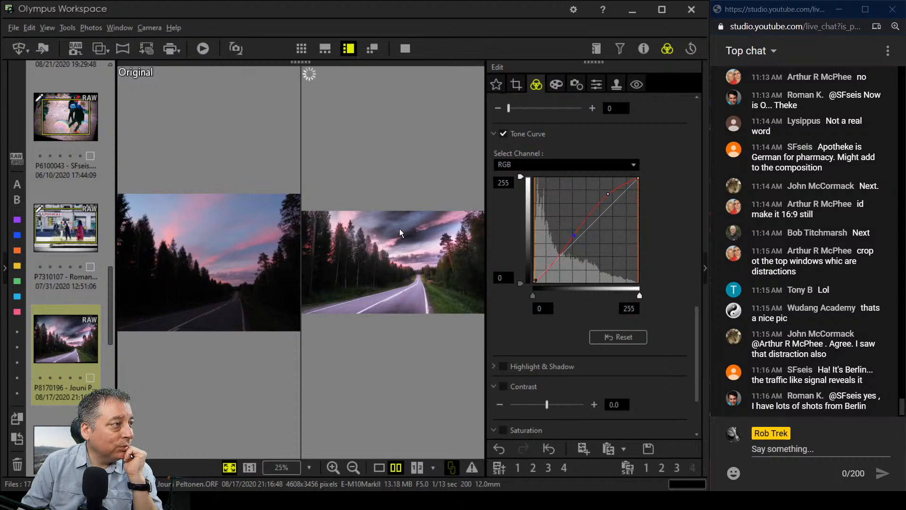
Try adding a midtone point to the blue channel's tone curve
left_click(604, 164)
left_click(578, 210)
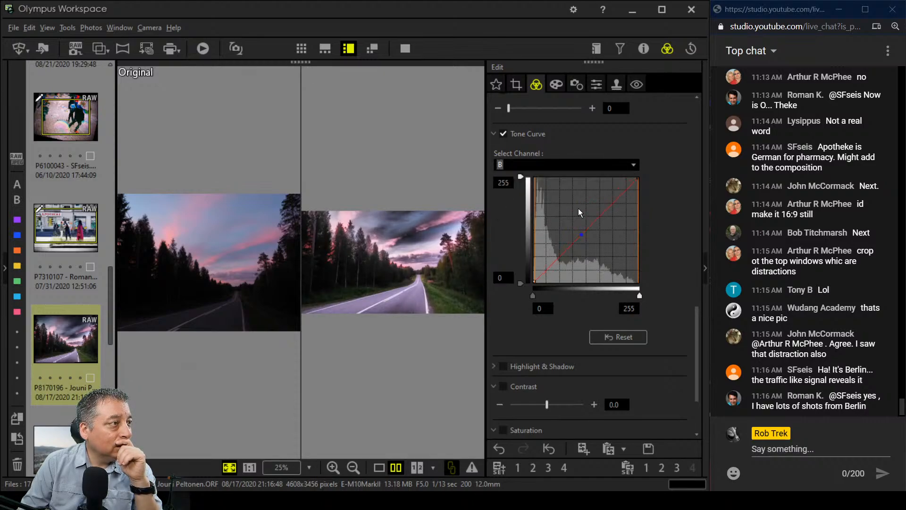
left_click(586, 232)
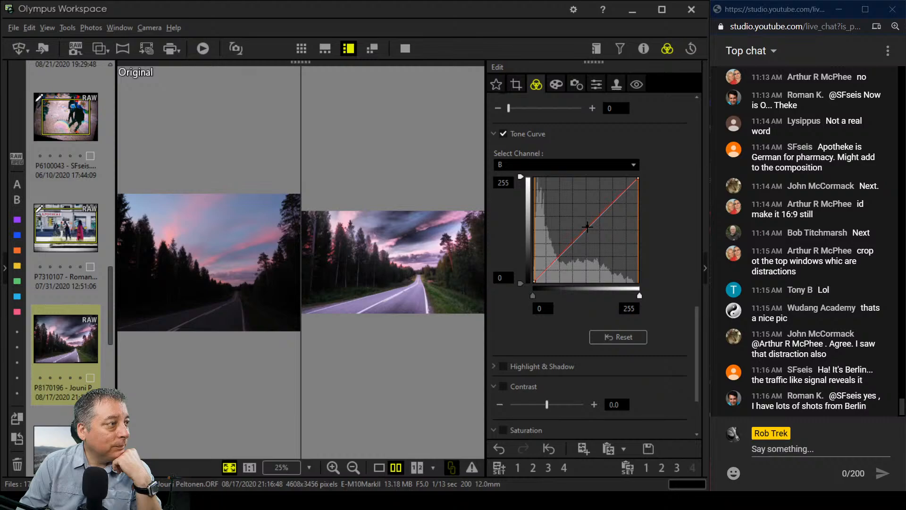
Reset the tone curve and reshape the RGB channel with a slightly lowered shadow point and a highlight point near the diagonal
left_click(618, 338)
left_click(538, 168)
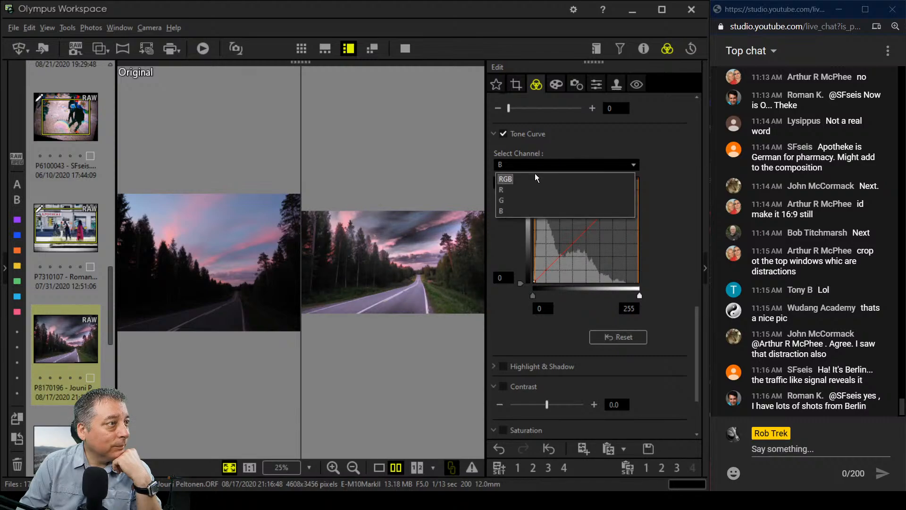
left_click(536, 178)
left_click(541, 276)
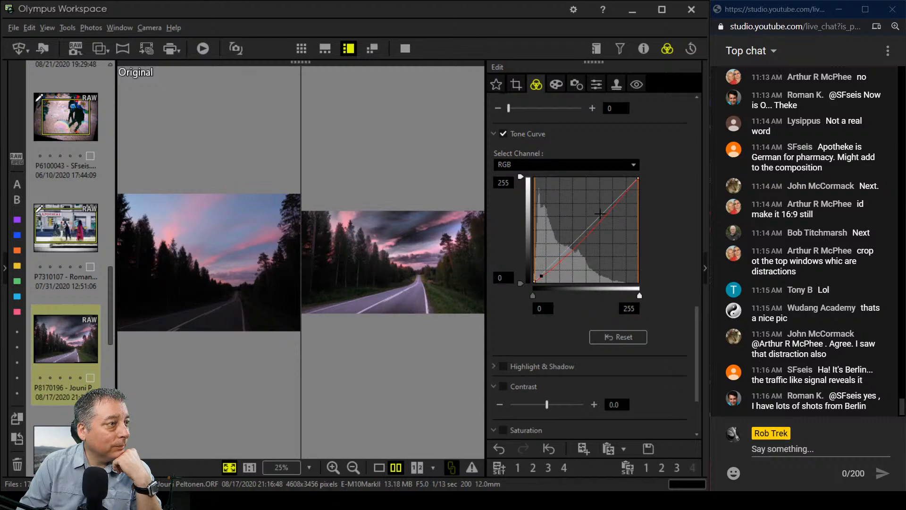
left_click_drag(600, 214, 607, 207)
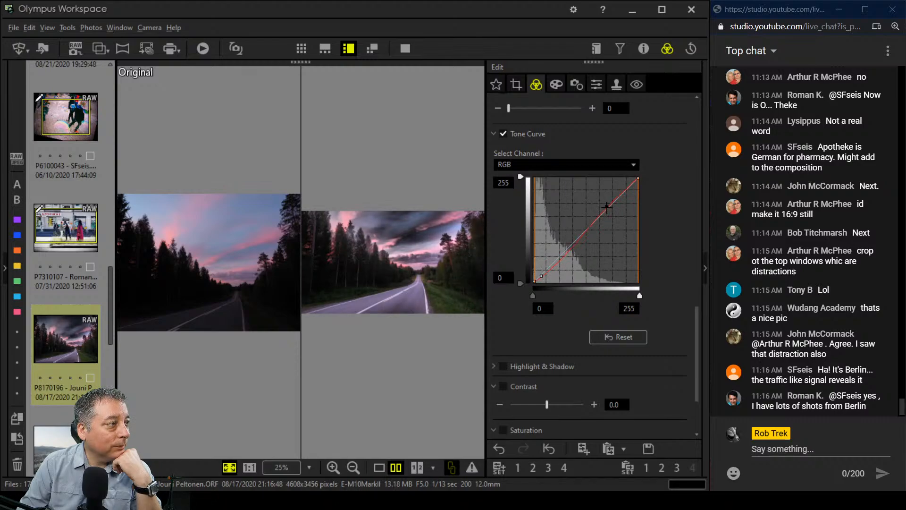
left_click(558, 261)
Inspect the edited road photo alone in full screen, zooming into the trees, the horizon and the road surface
left_click(379, 468)
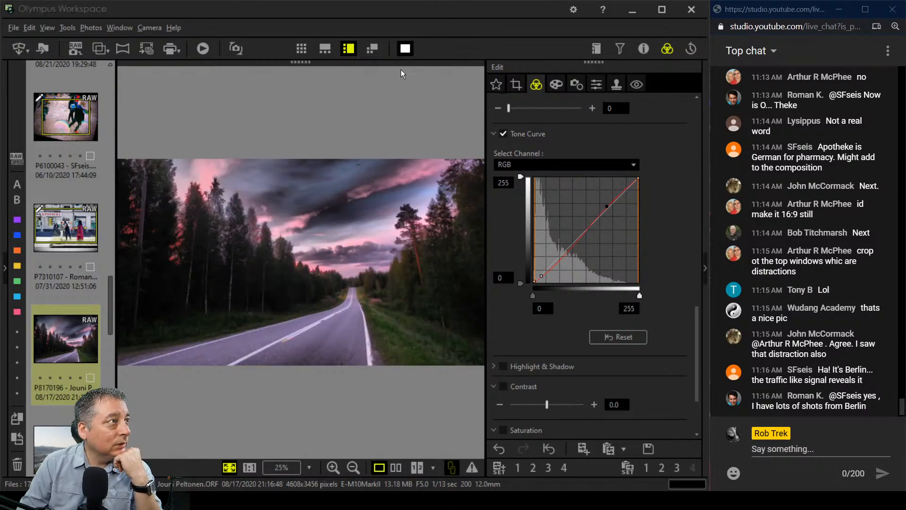
left_click(405, 48)
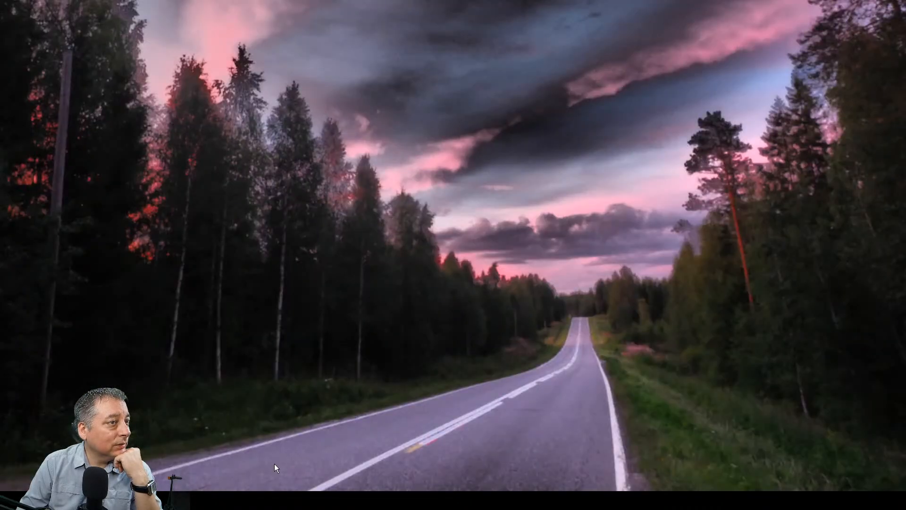
left_click(345, 318)
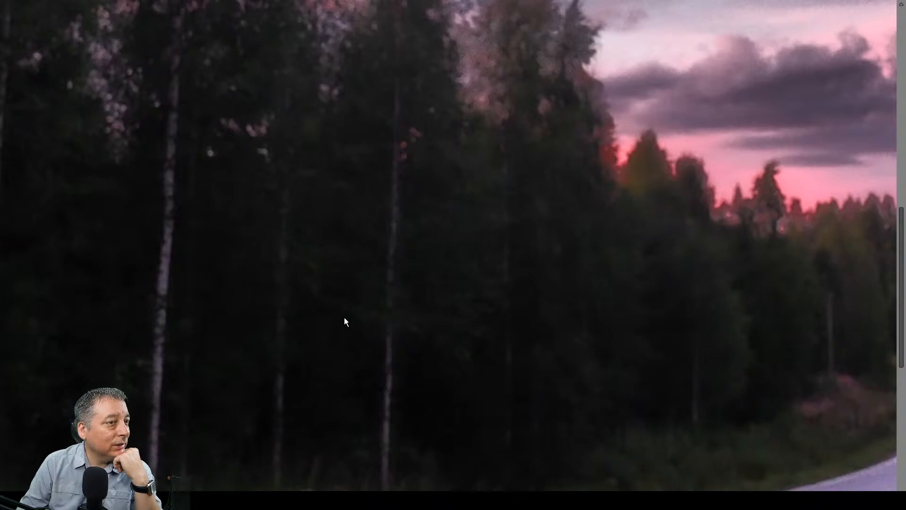
left_click_drag(638, 302, 216, 285)
left_click_drag(595, 291, 523, 299)
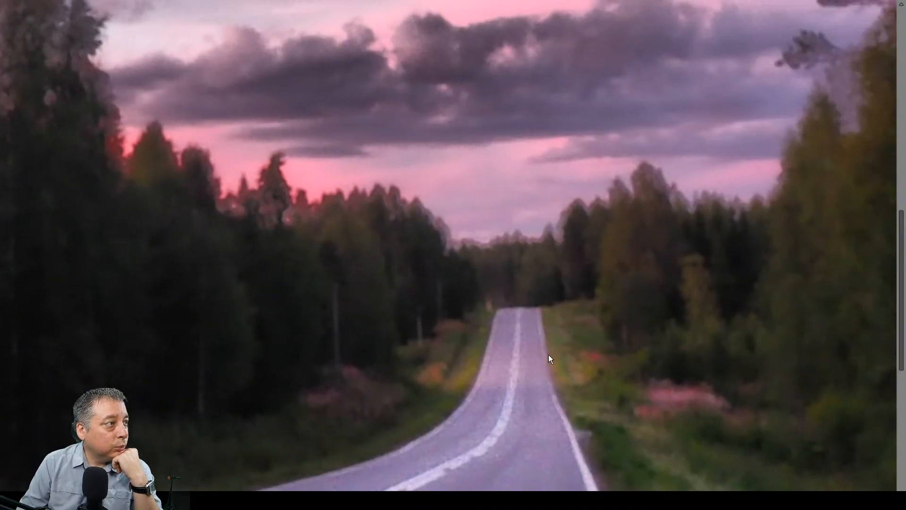
left_click_drag(543, 404, 568, 158)
left_click_drag(538, 355, 566, 248)
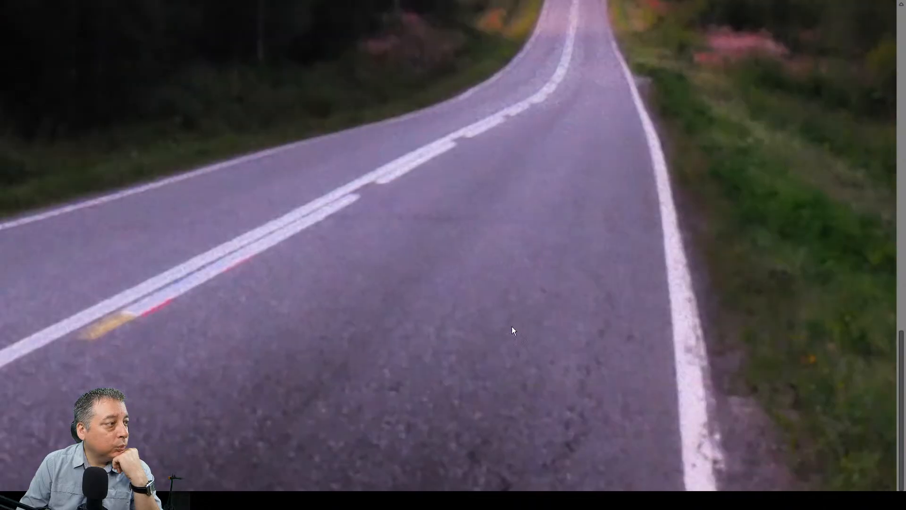
left_click_drag(506, 327, 545, 266)
left_click(544, 267)
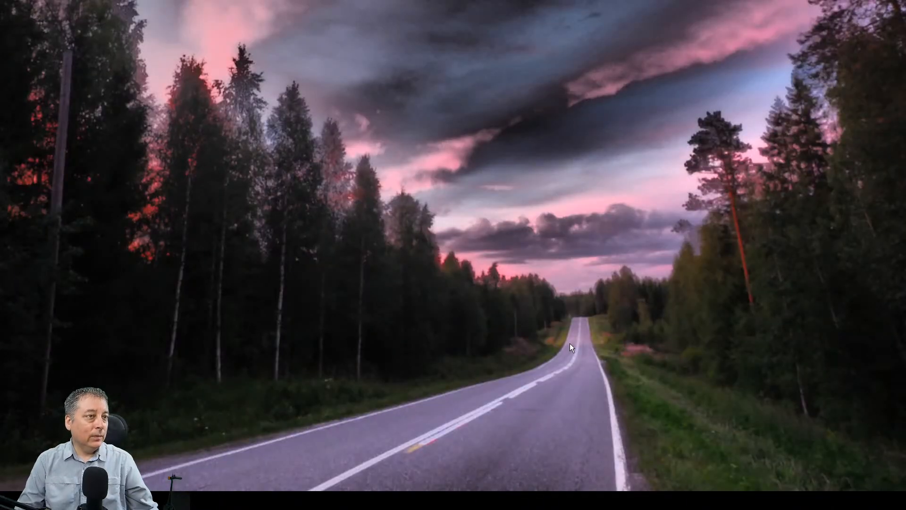
key("Escape")
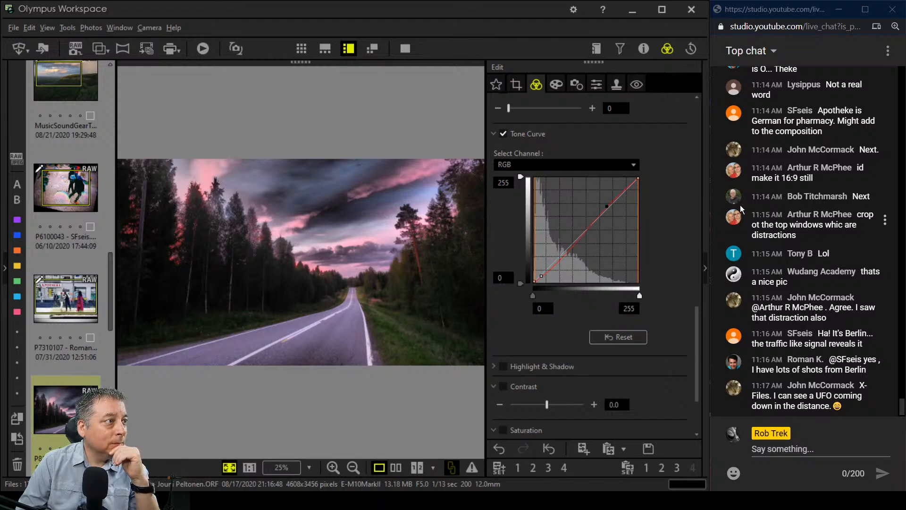
Switch the road photo's white balance to Custom WB at 6442 K
scroll(701, 248, "up", 5)
scroll(701, 249, "up", 6)
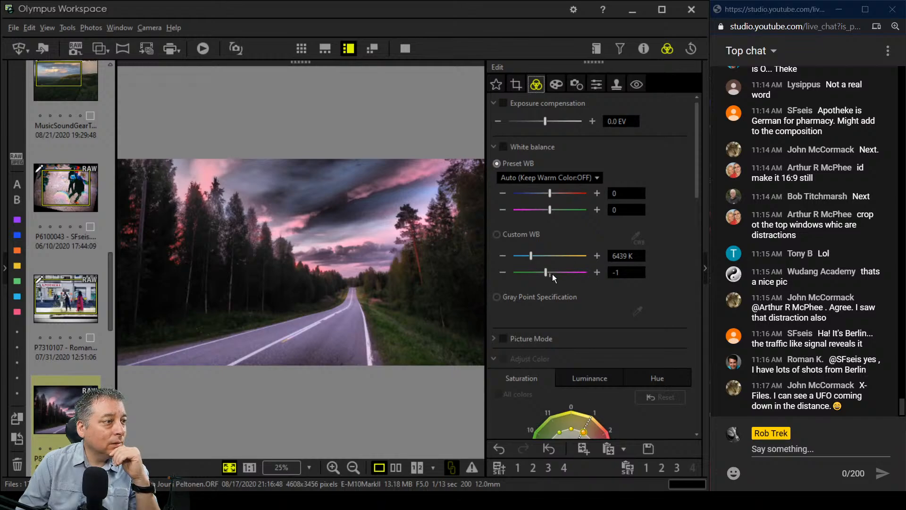
left_click(598, 257)
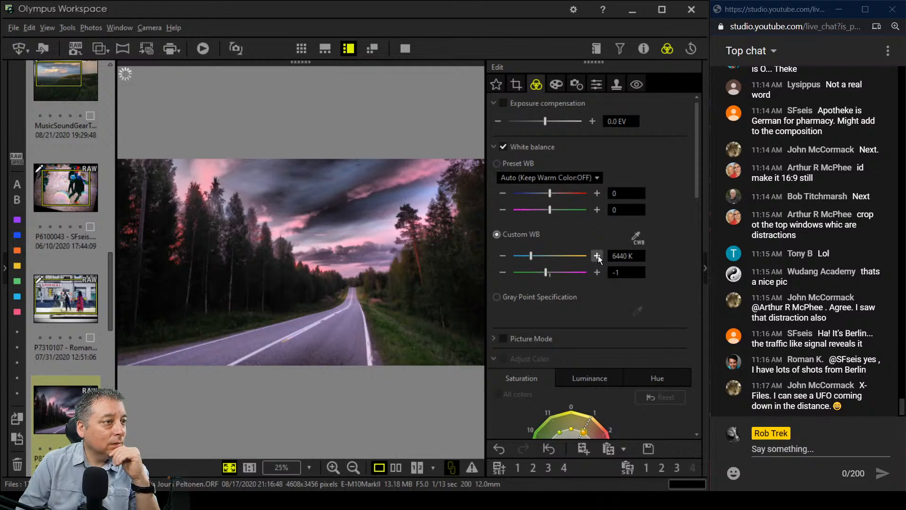
left_click(598, 257)
left_click(598, 257)
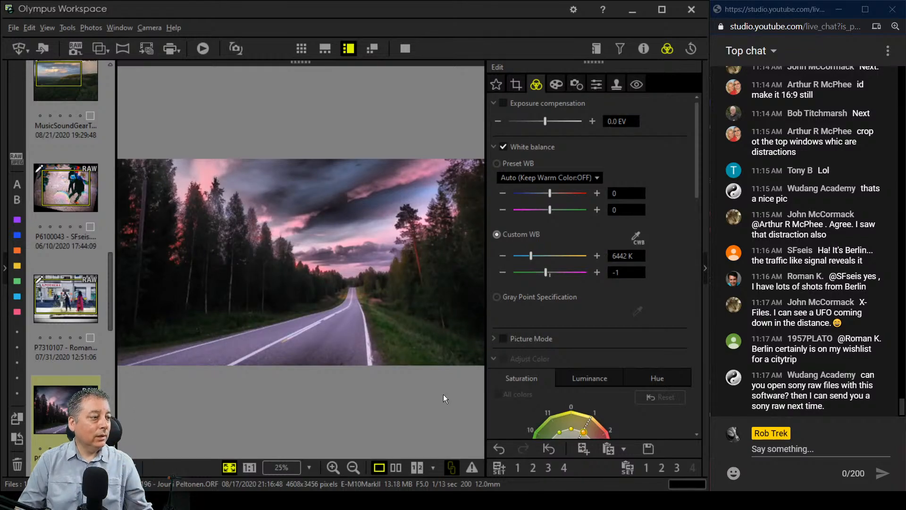
Compare the original and edited road photo side by side in full screen, zooming into the sky, pine tree and roadside grass
left_click(396, 468)
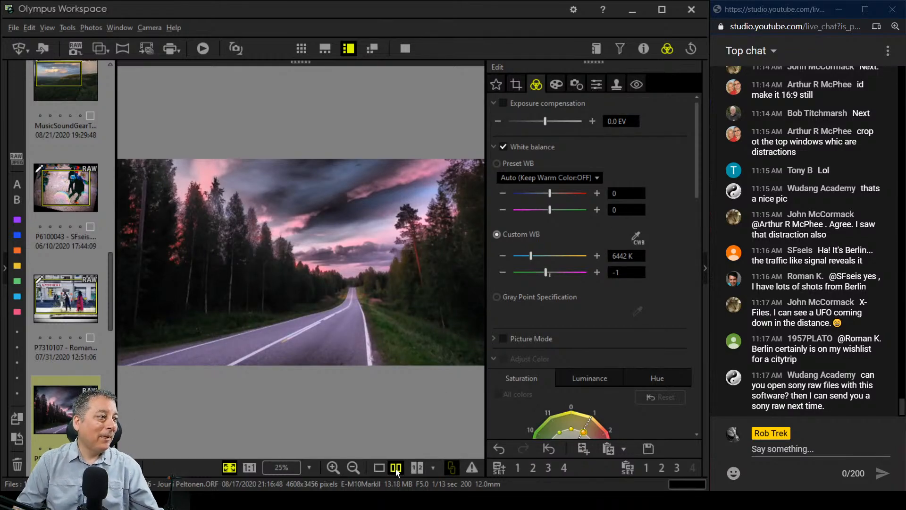
left_click(406, 49)
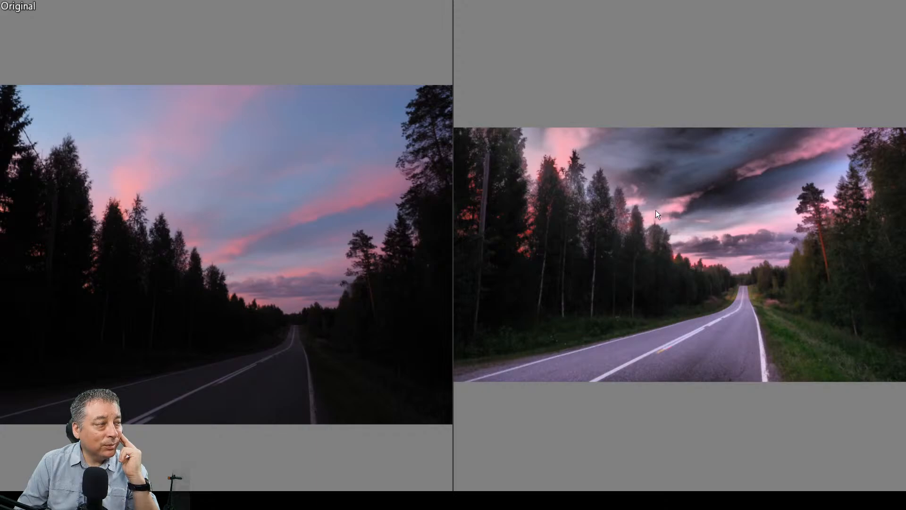
left_click(358, 252)
scroll(373, 189, "down", 3)
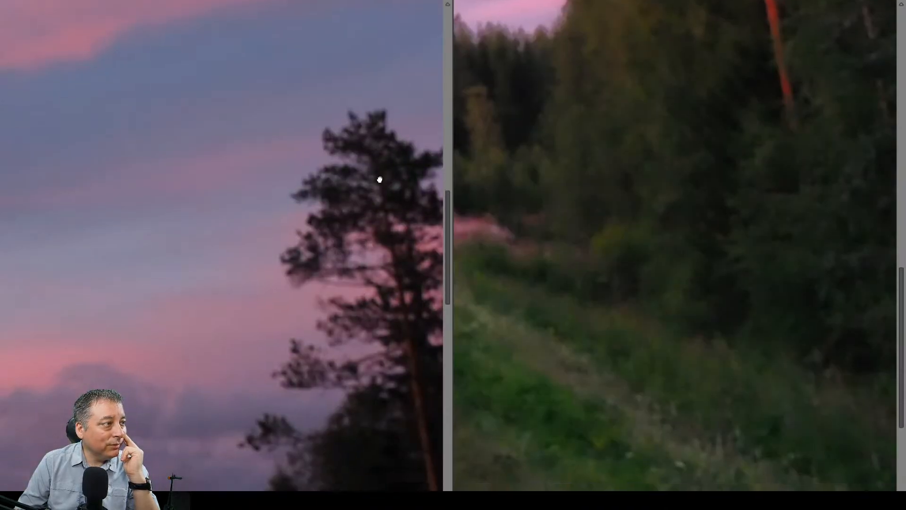
scroll(357, 286, "down", 5)
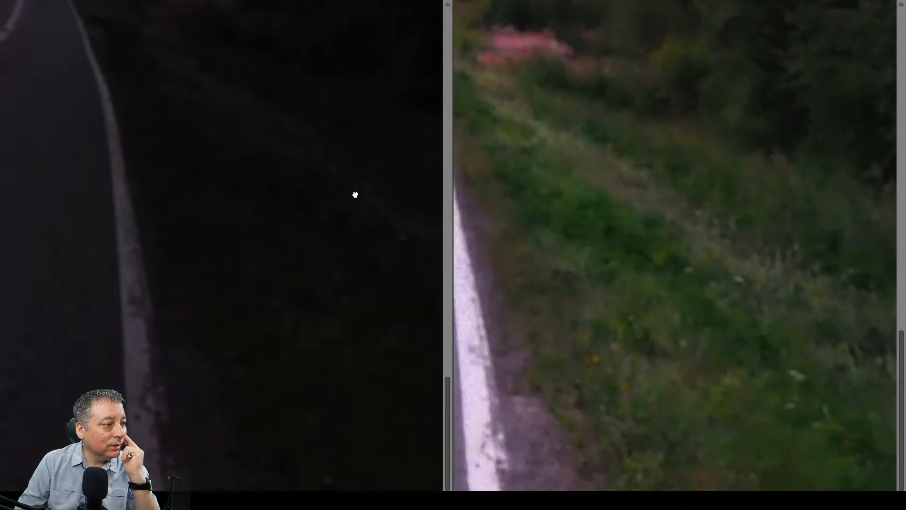
left_click_drag(315, 347, 280, 319)
left_click(280, 318)
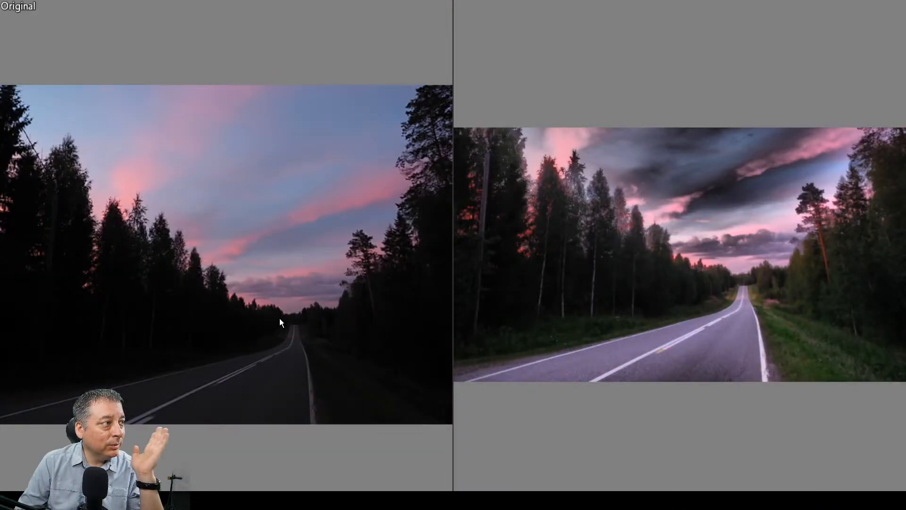
left_click(306, 251)
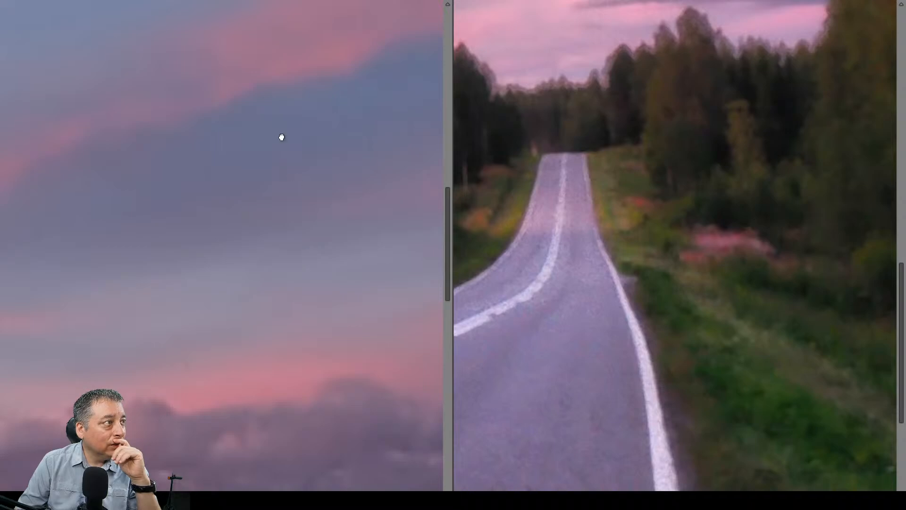
left_click_drag(281, 137, 335, 390)
left_click(331, 382)
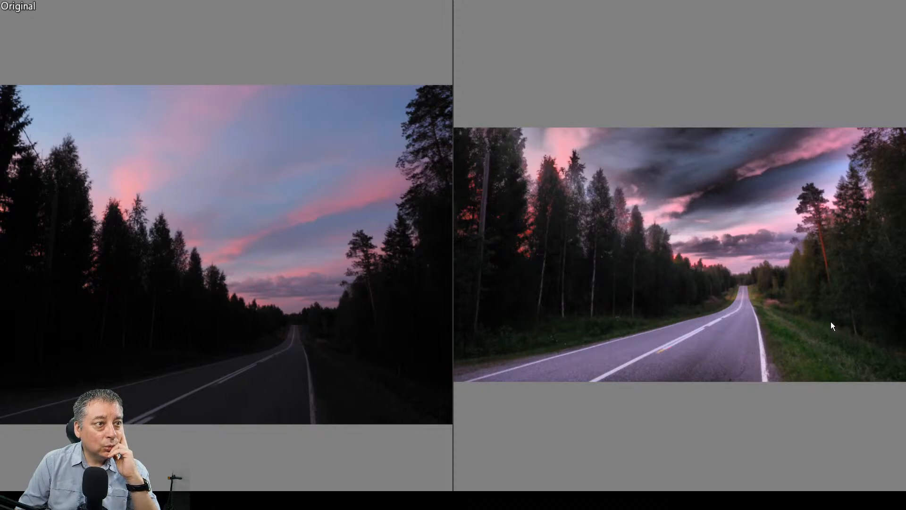
key("Escape")
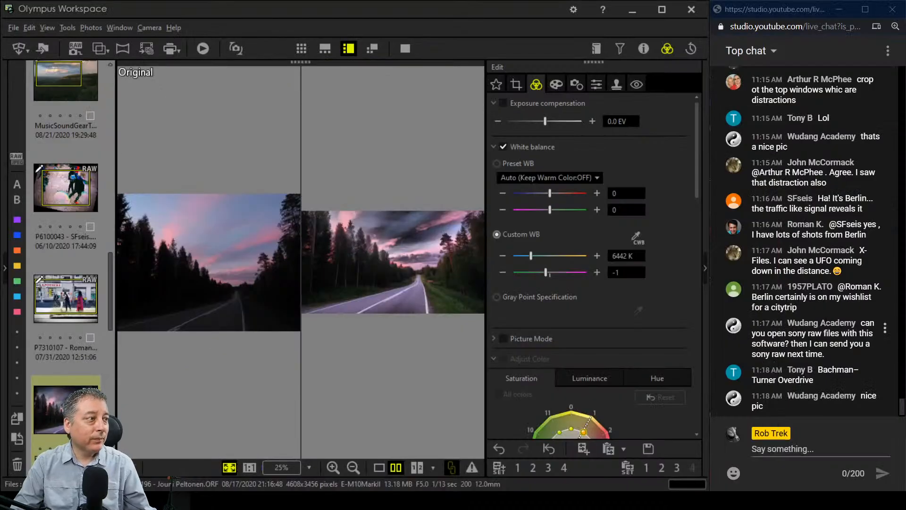
left_click(380, 468)
Try a 9:16 portrait crop on the road photo
left_click(517, 85)
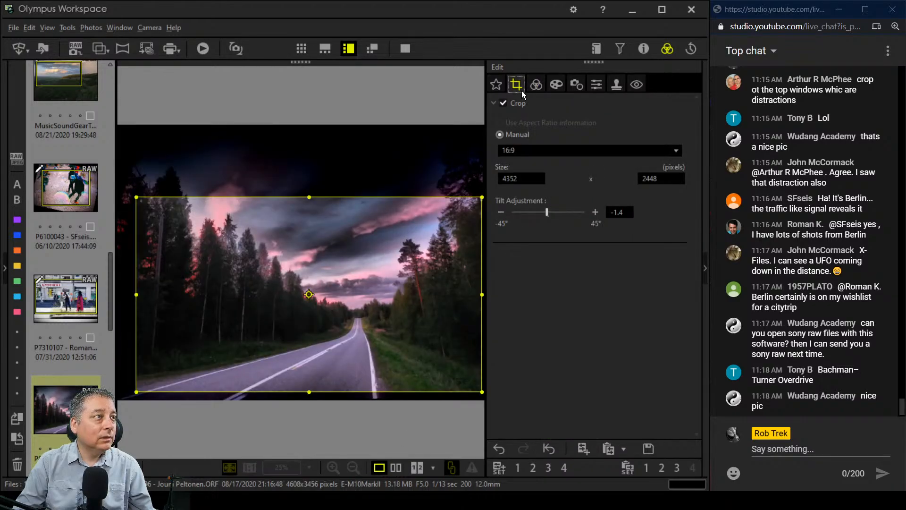
left_click(546, 150)
left_click(539, 292)
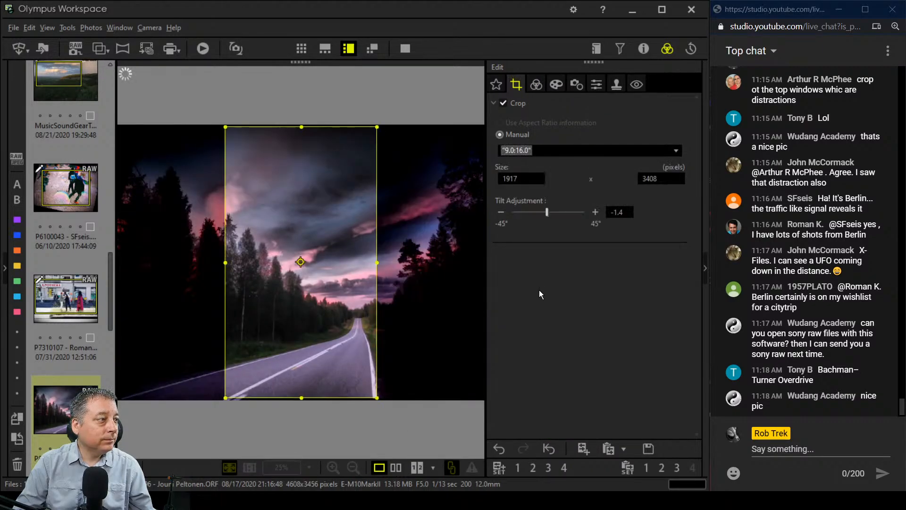
Try a 3:4 portrait crop of 2544 x 3392 pixels, shifting the frame sideways to keep the road, and preview the result
left_click(551, 150)
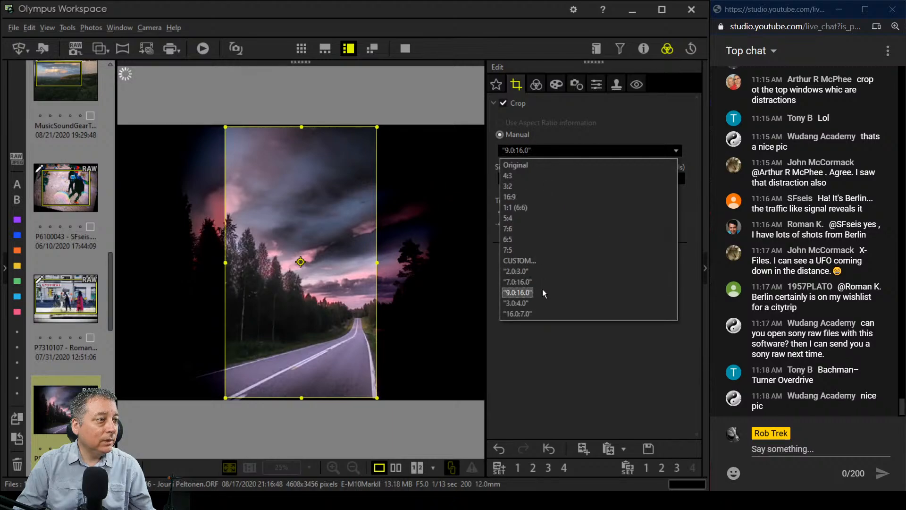
left_click(542, 302)
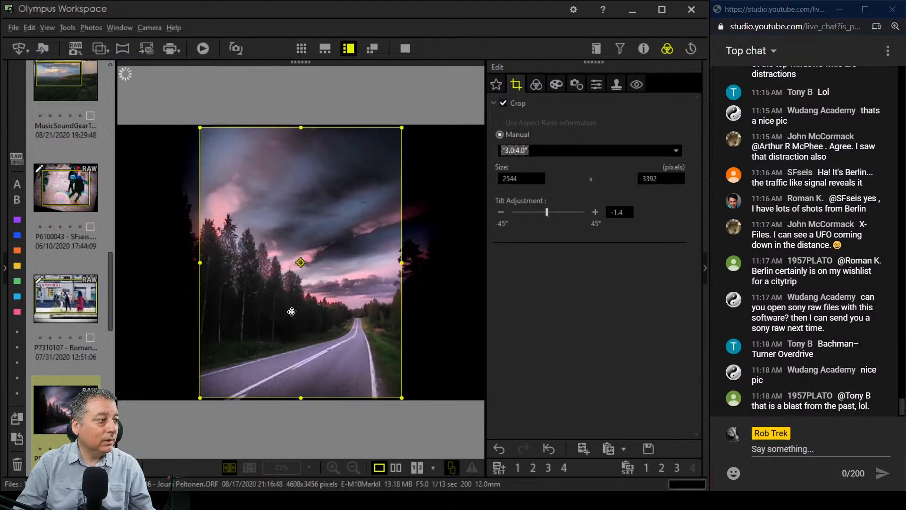
left_click_drag(293, 315, 253, 318)
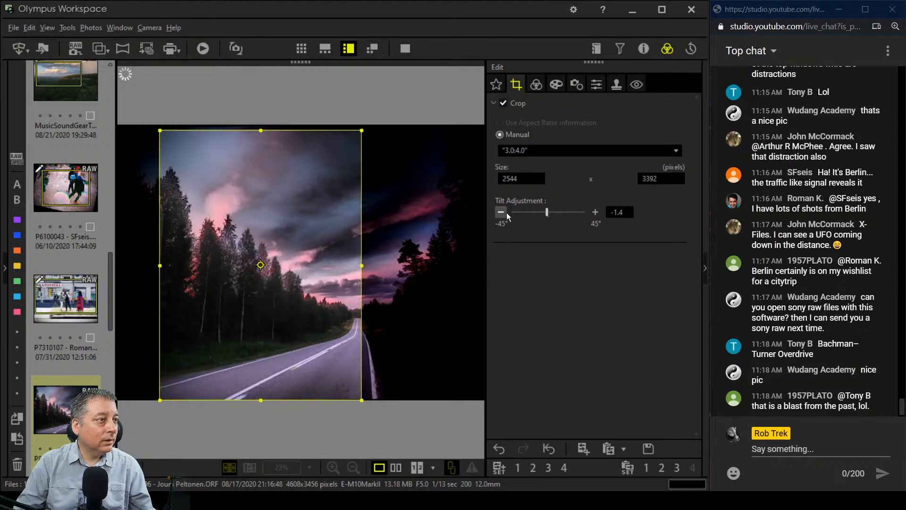
left_click_drag(318, 245, 351, 245)
left_click(535, 85)
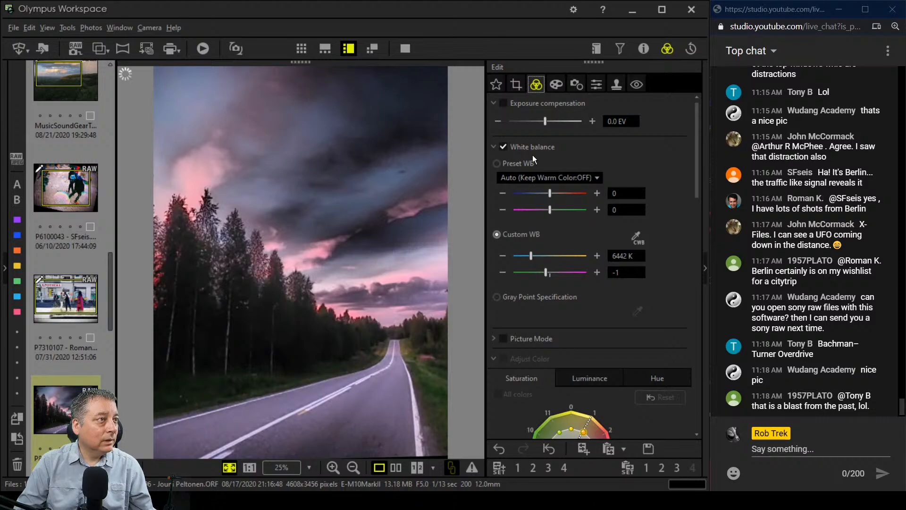
Set the road photo's crop ratio to 9:16 portrait at 1917 x 3408 pixels
left_click(522, 87)
left_click(534, 150)
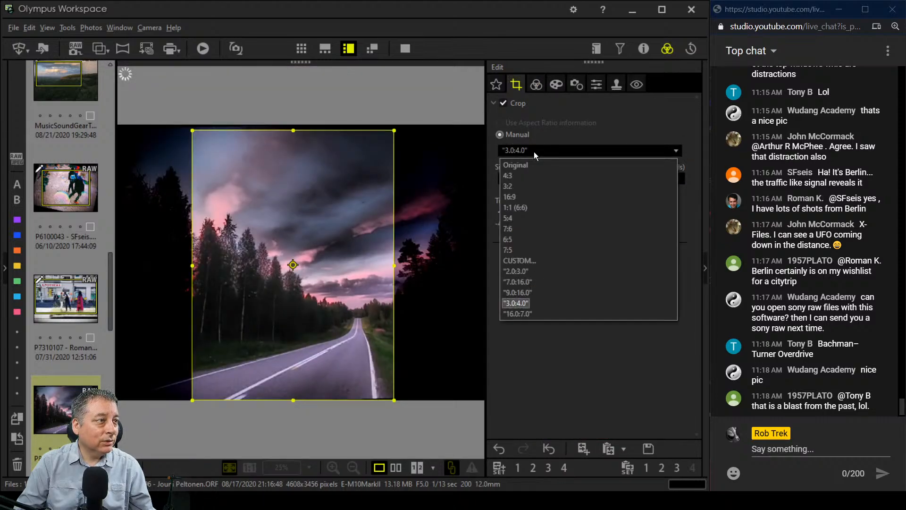
left_click(529, 290)
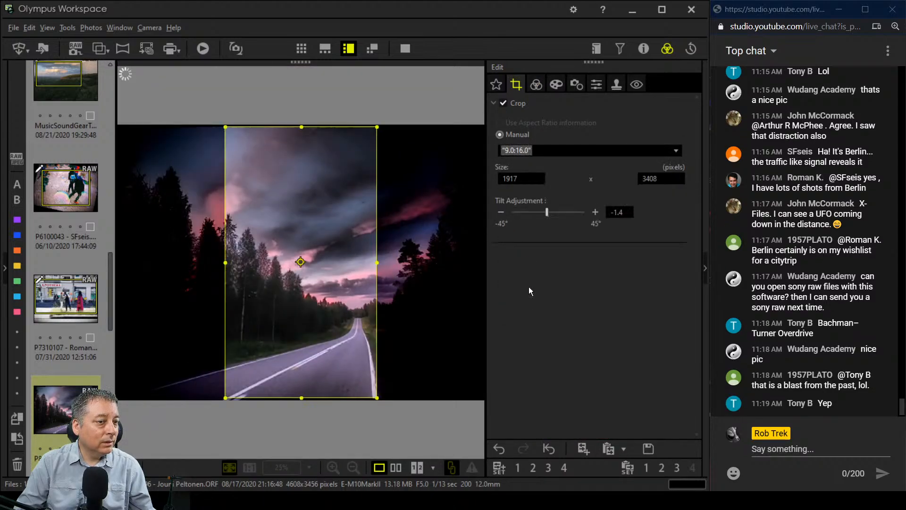
Shift the road photo's 9:16 crop slightly right to frame the road edge and preview the result in full screen
mouse_move(316, 285)
left_mouse_down()
mouse_move(337, 286)
mouse_move(321, 286)
left_mouse_up()
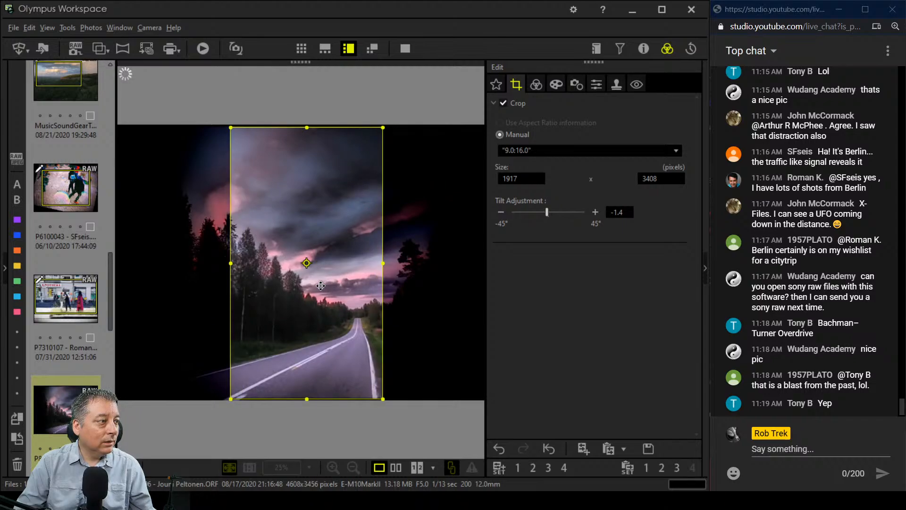
left_click(537, 85)
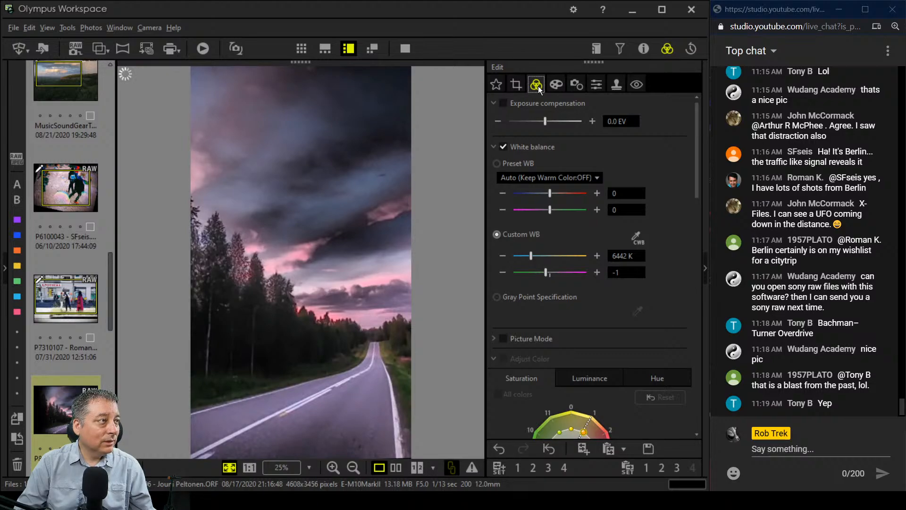
left_click(405, 48)
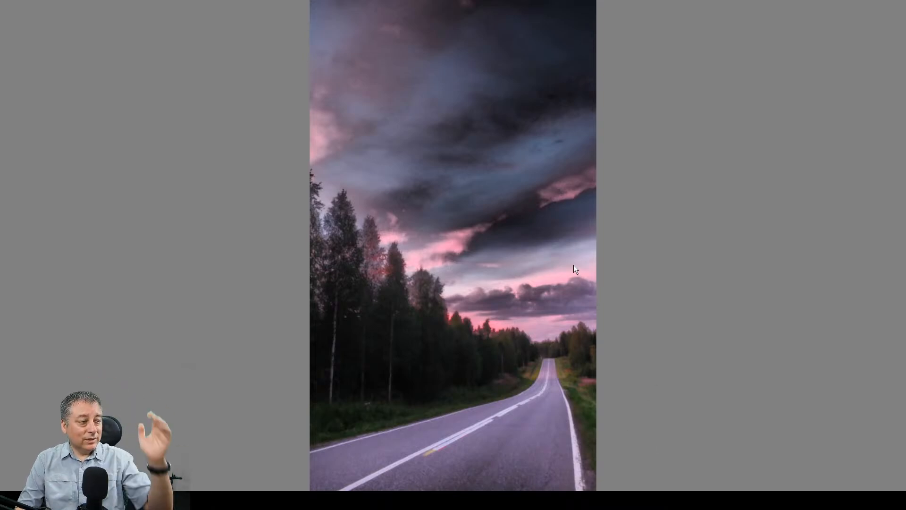
key("Escape")
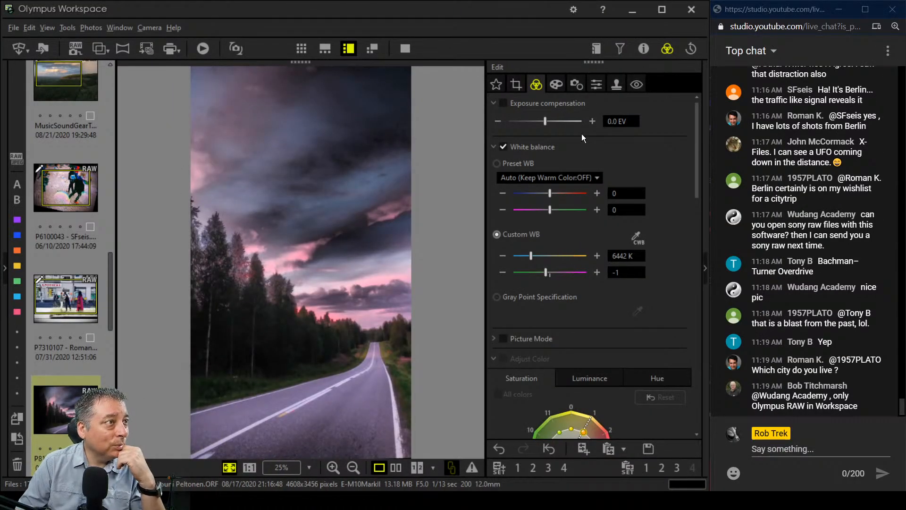
Trim sky from the 9:16 crop to 1584 x 2817 pixels and shift the frame right to keep the road's white edge line
left_click(517, 85)
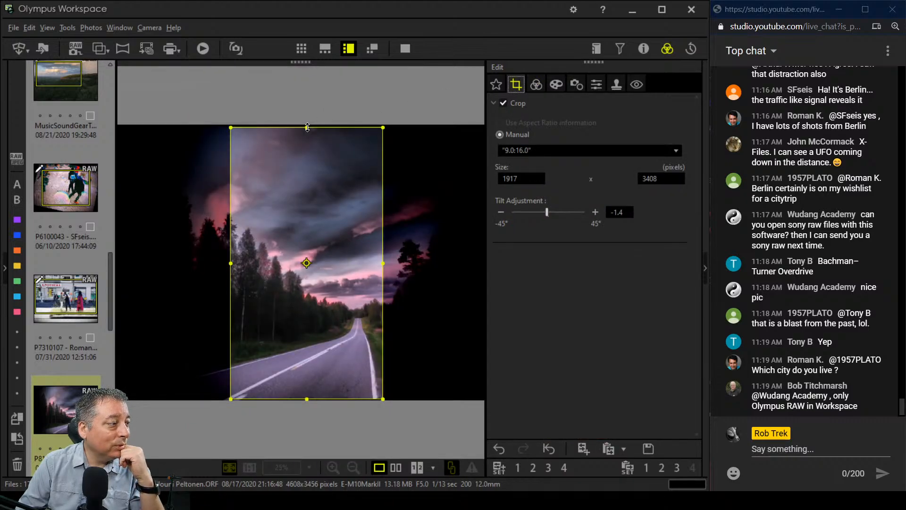
left_click_drag(307, 128, 312, 176)
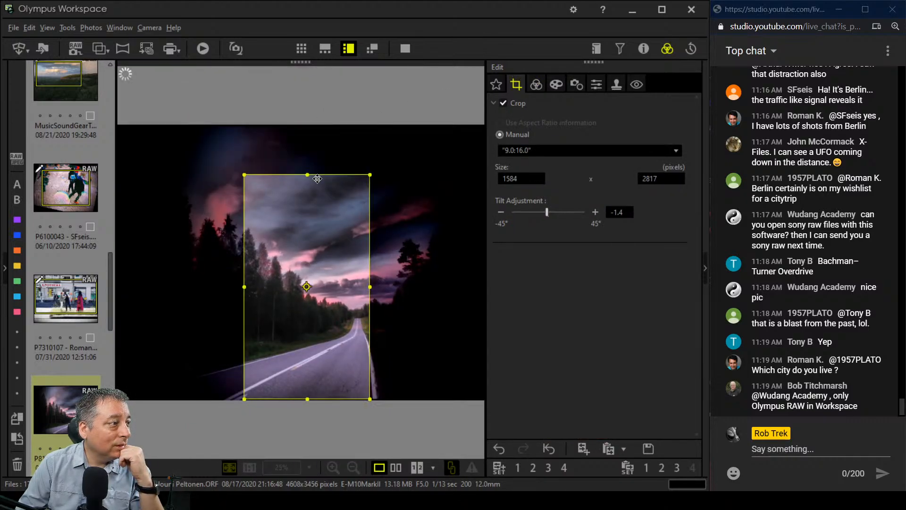
left_click_drag(326, 206, 335, 205)
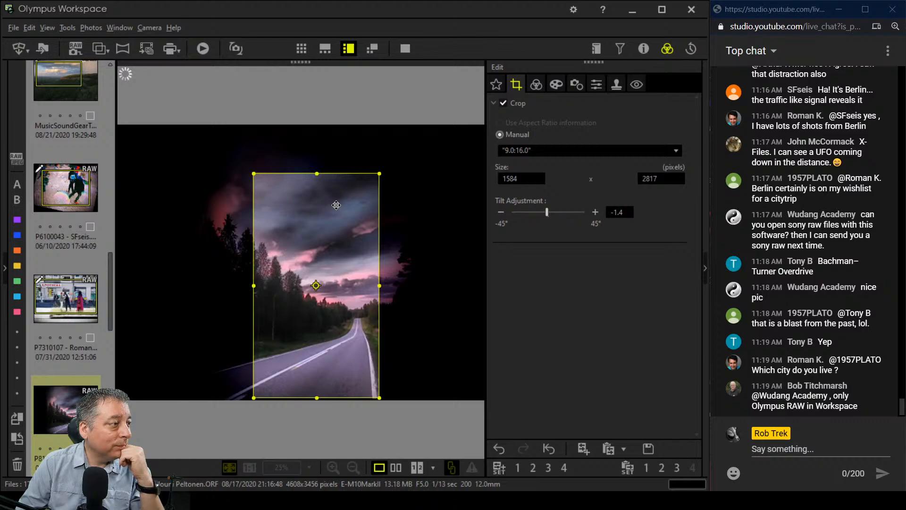
left_click(536, 85)
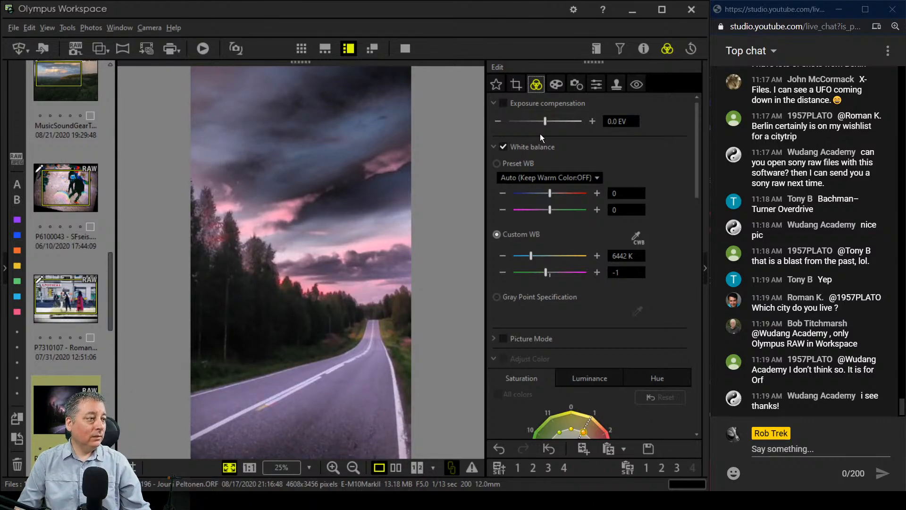
Compare the original road photo with the tighter portrait crop side by side in full screen
left_click(403, 467)
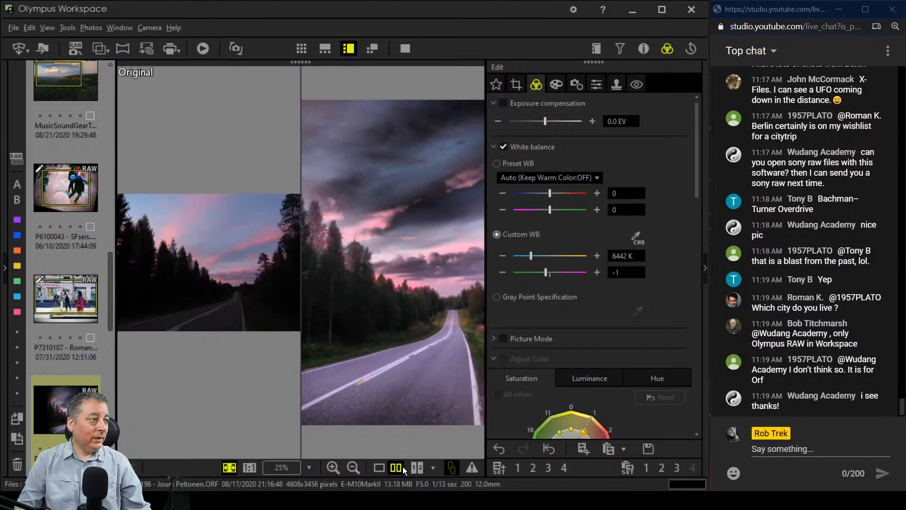
left_click(405, 49)
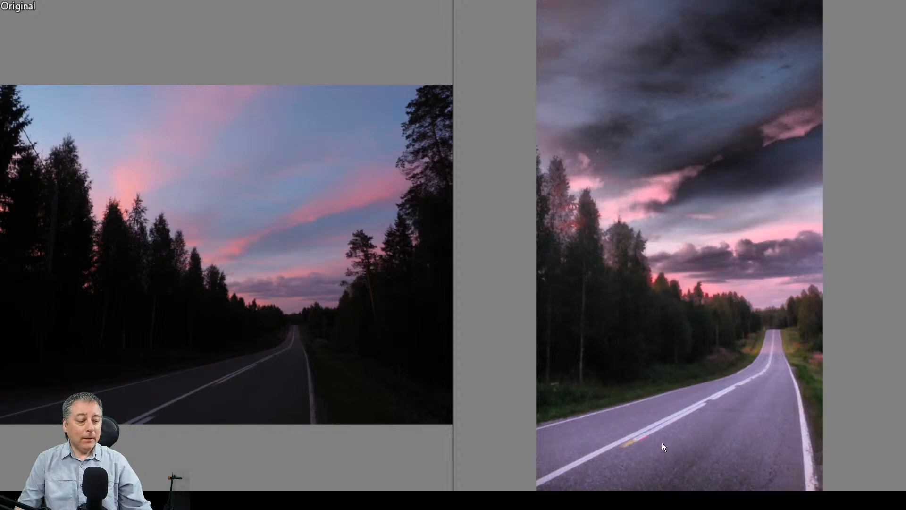
key("Escape")
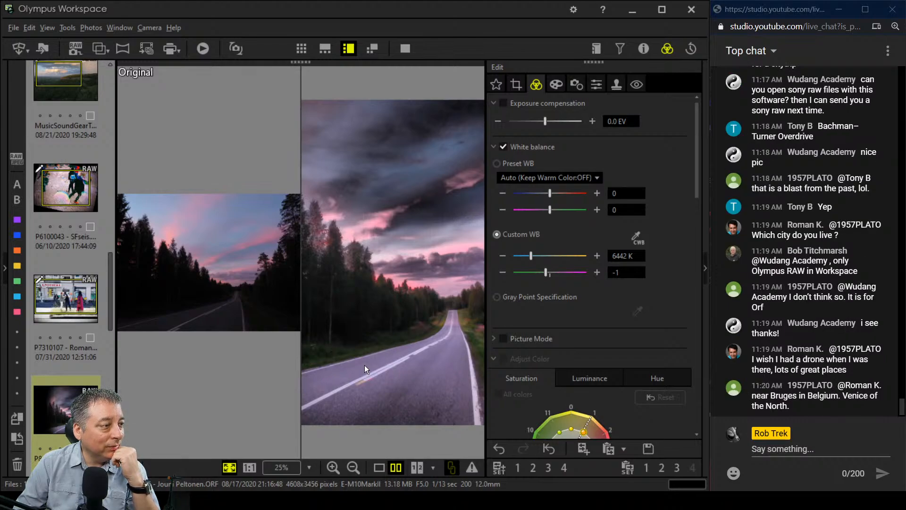
Open the coastal city photo P8170430 for editing and show it as a single image
scroll(78, 372, "down", 3)
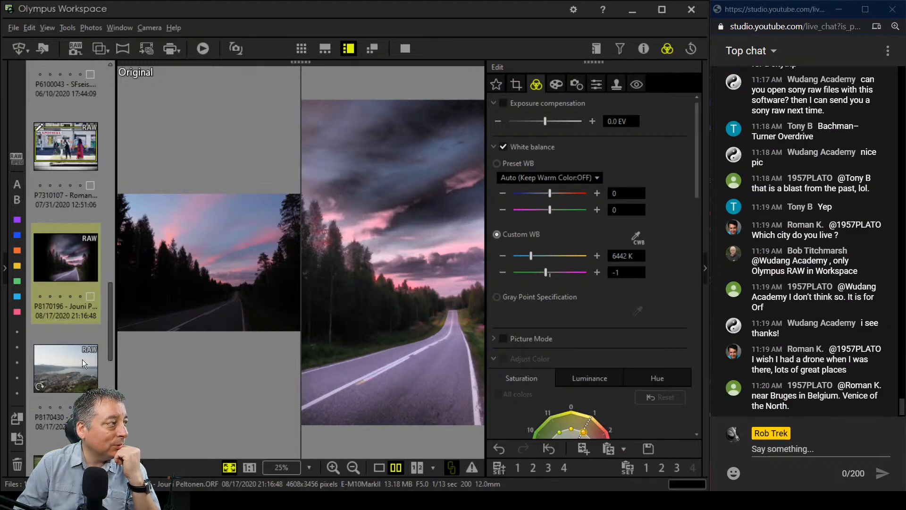
left_click(58, 365)
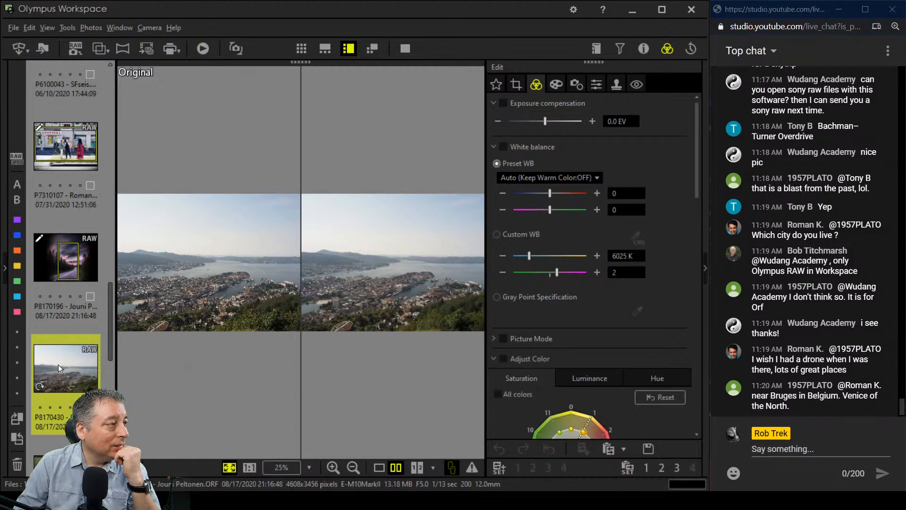
left_click(376, 468)
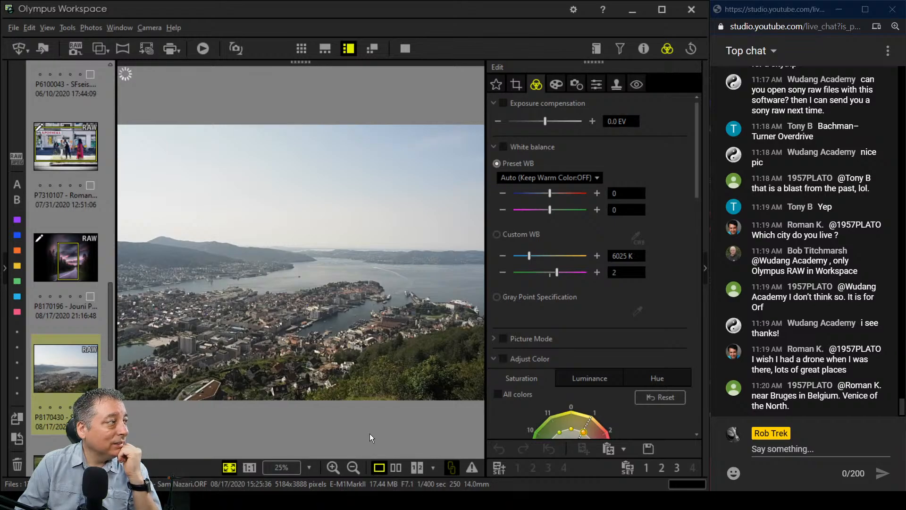
Inspect the city rooftops at 1:1 and check the photo's histogram and shooting details
left_click(364, 348)
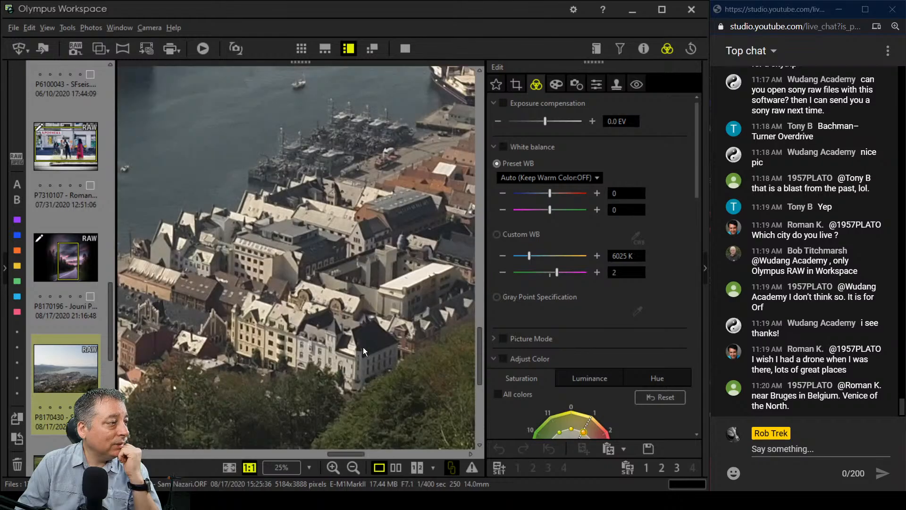
left_click(364, 347)
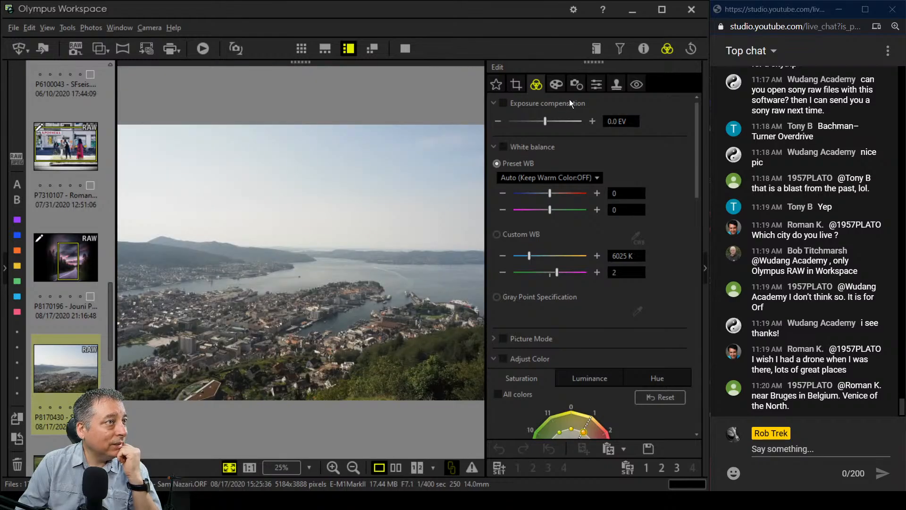
left_click(639, 49)
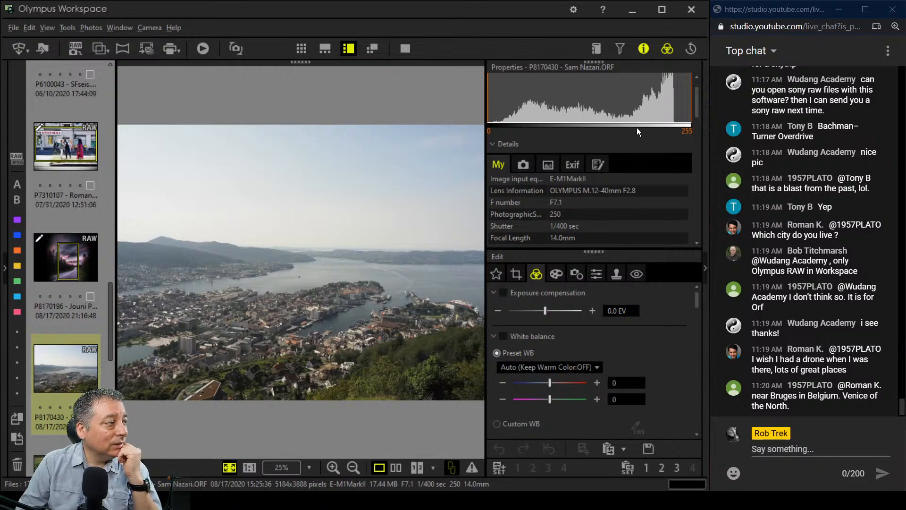
left_click(645, 49)
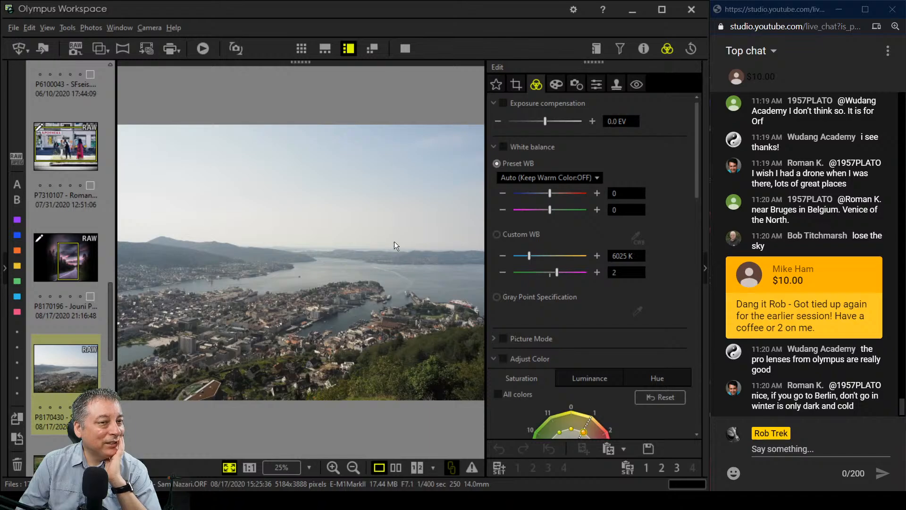
Try a 16:9 crop of 5184 x 2916 pixels on the city photo, lowered to the image's bottom edge
left_click(516, 85)
left_click(531, 151)
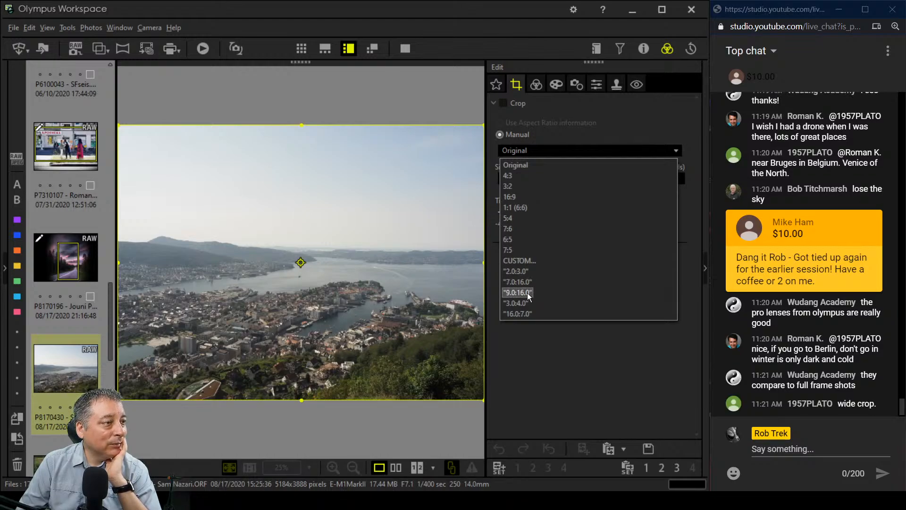
left_click(529, 197)
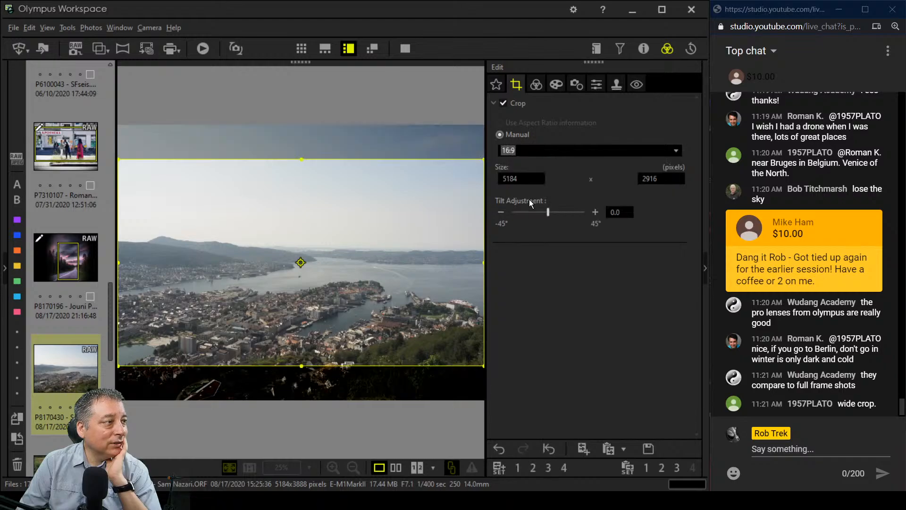
left_click_drag(410, 323, 415, 320)
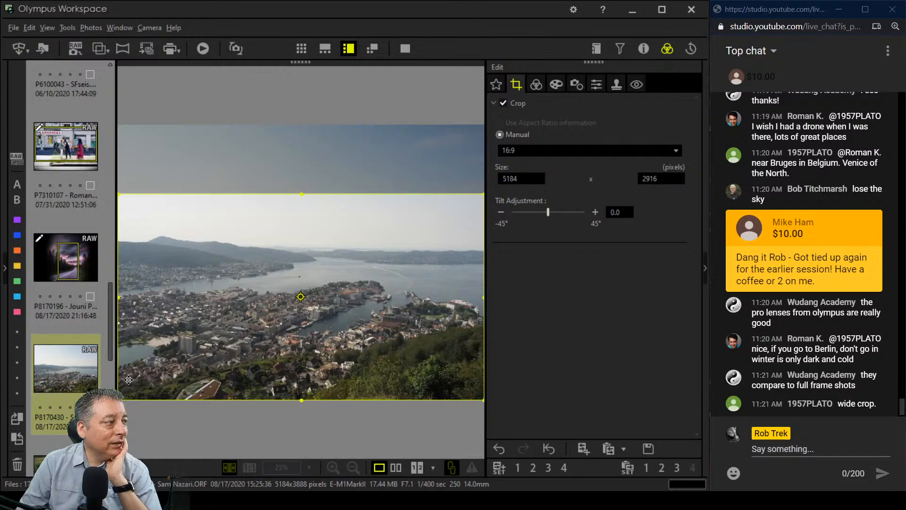
Crop the city photo to the custom 16:7 ratio at 5184 x 2268 pixels, lowering the frame to reduce the sky
left_click(559, 151)
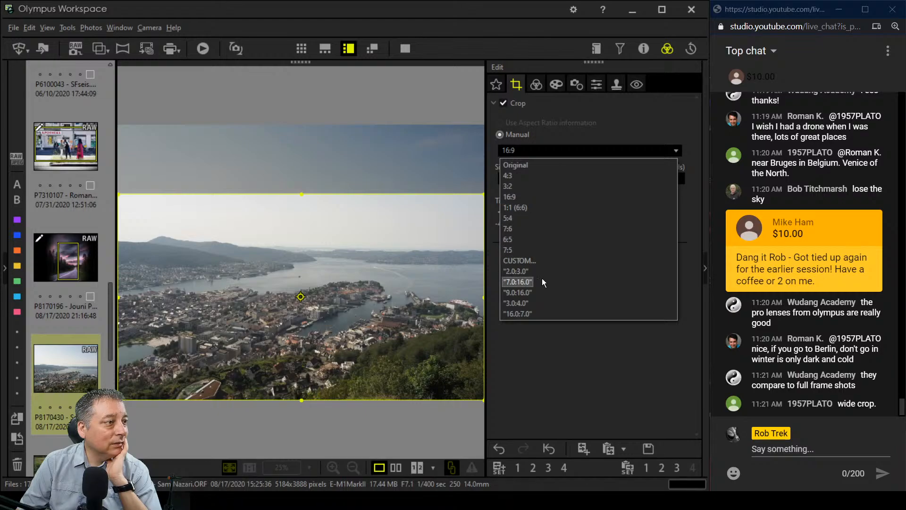
left_click(539, 314)
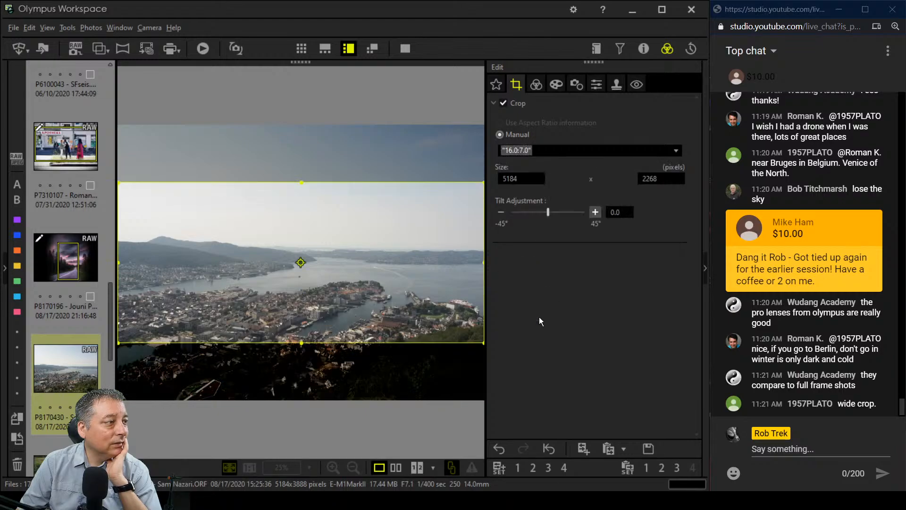
left_click_drag(403, 347, 358, 373)
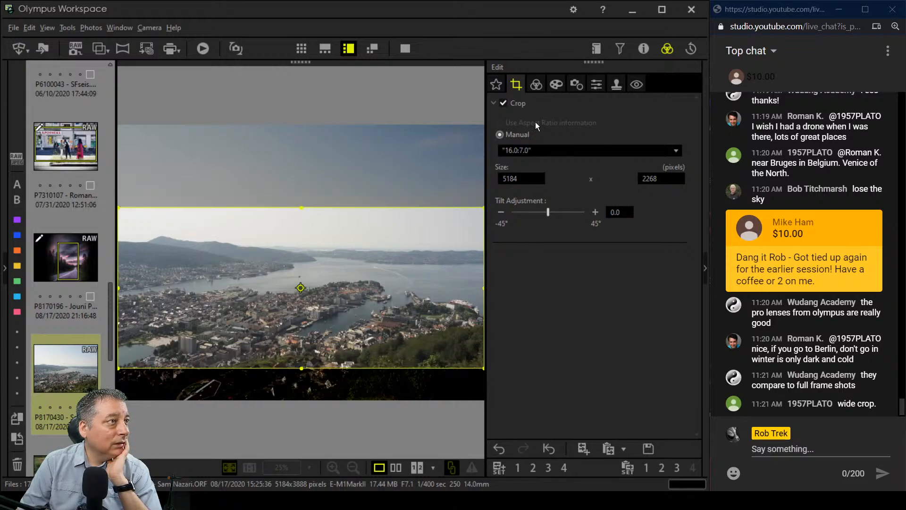
left_click(549, 83)
left_click(538, 84)
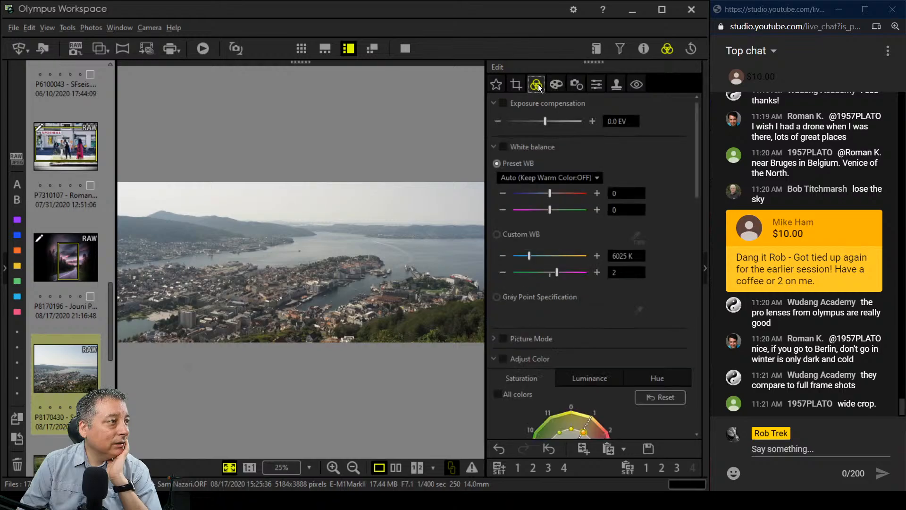
Set the city photo's Dehaze to 76 and Clarity to 12
scroll(557, 287, "down", 10)
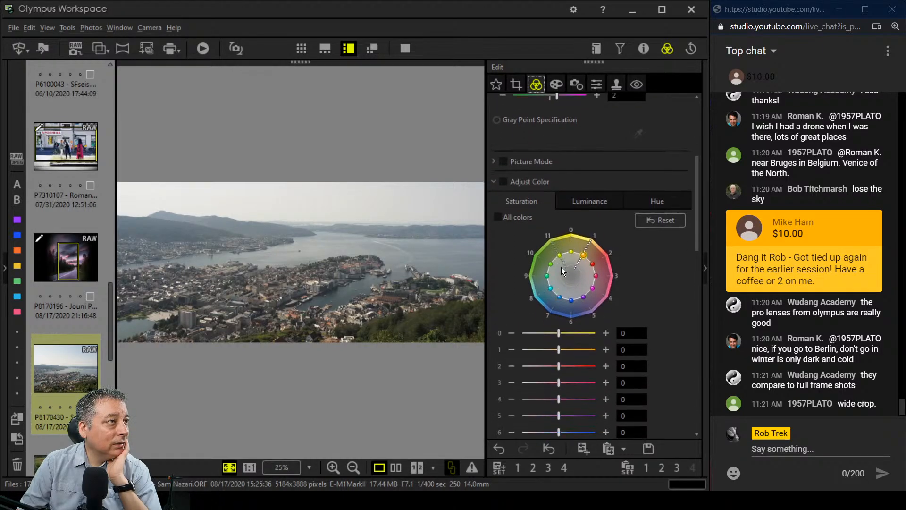
scroll(558, 328, "down", 10)
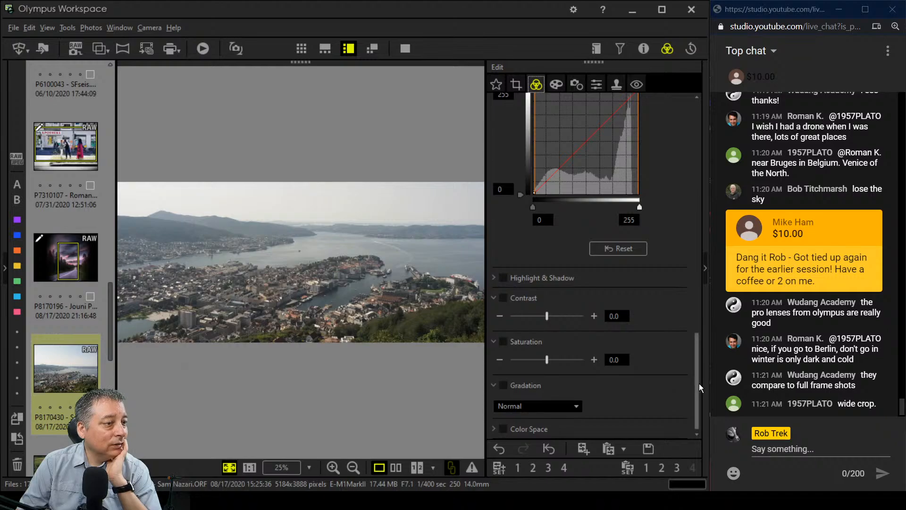
left_click_drag(698, 365, 692, 263)
left_click_drag(509, 360, 566, 362)
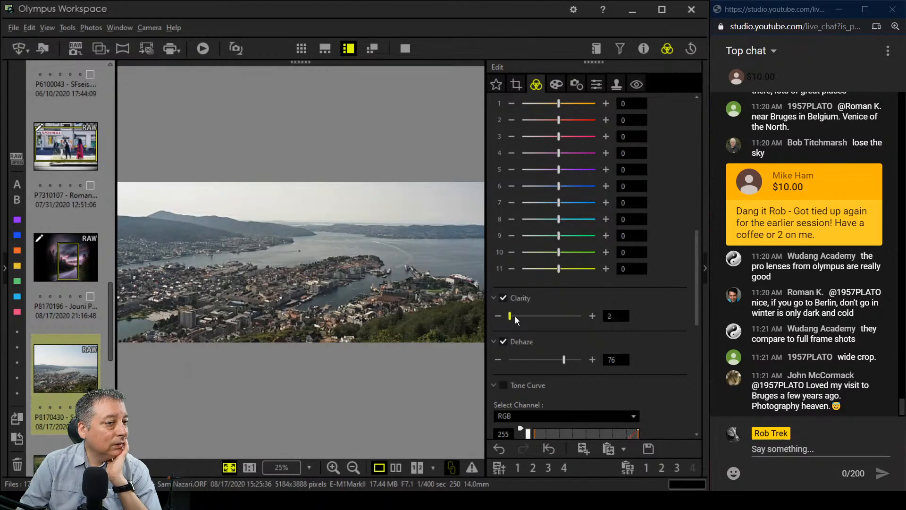
left_click_drag(514, 317, 521, 316)
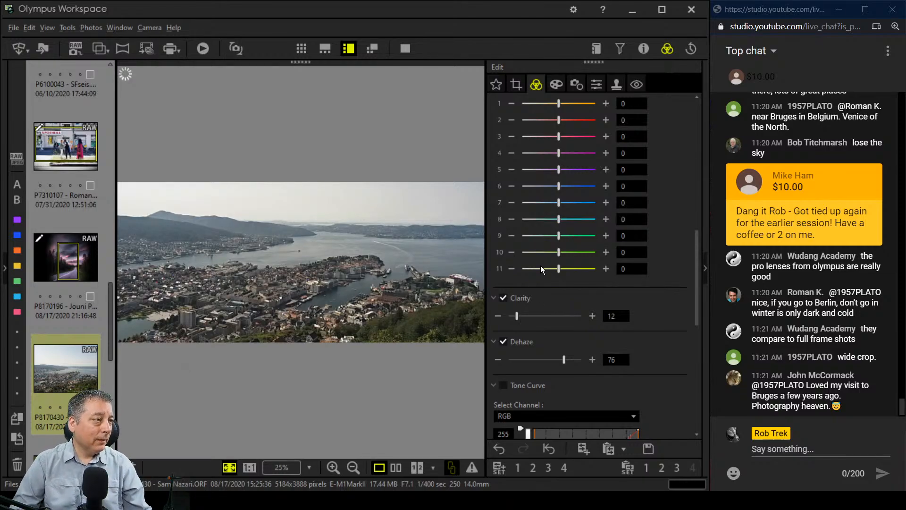
Inspect the dehazed waterfront buildings and rooftops at 1:1, then return to the full image and the first basic adjustments
left_click(313, 285)
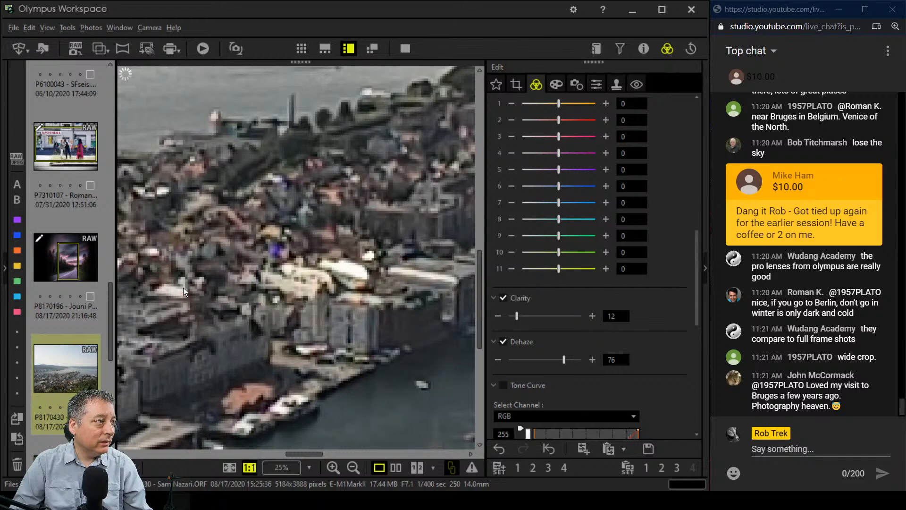
left_click_drag(183, 287, 319, 293)
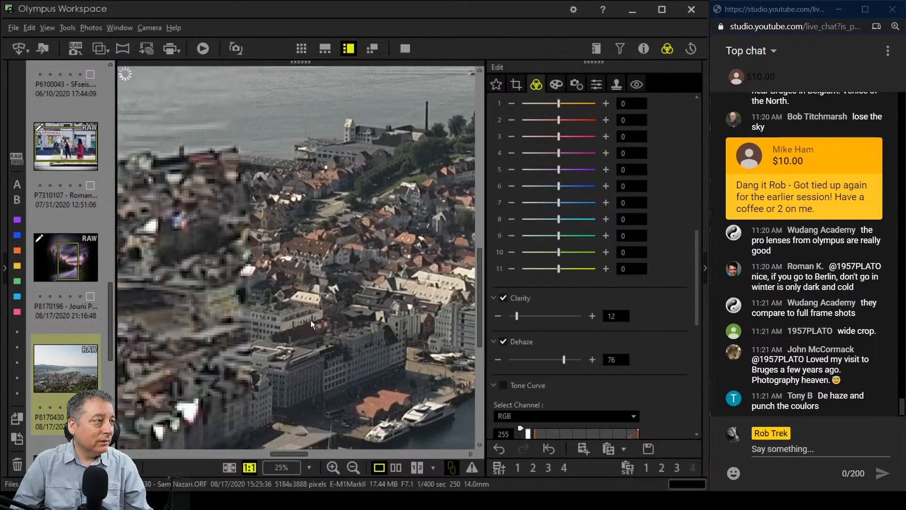
left_click_drag(277, 323, 368, 313)
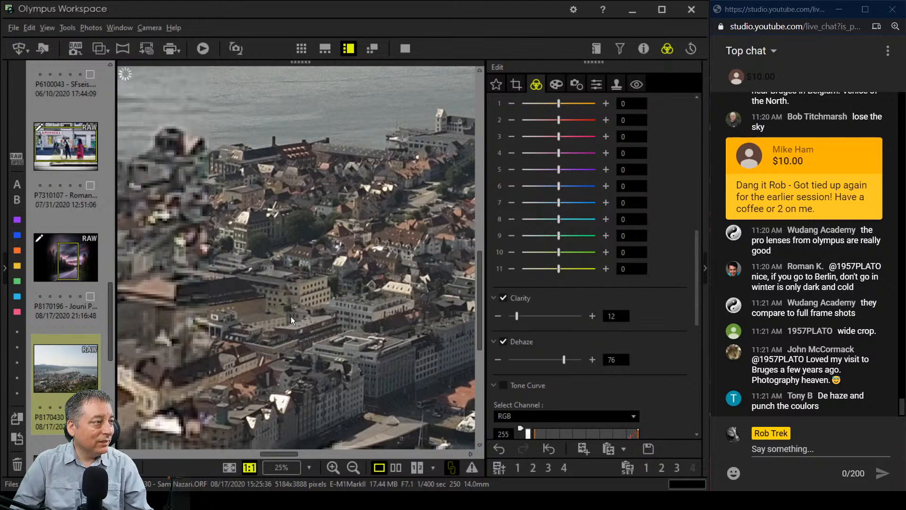
left_click(375, 271)
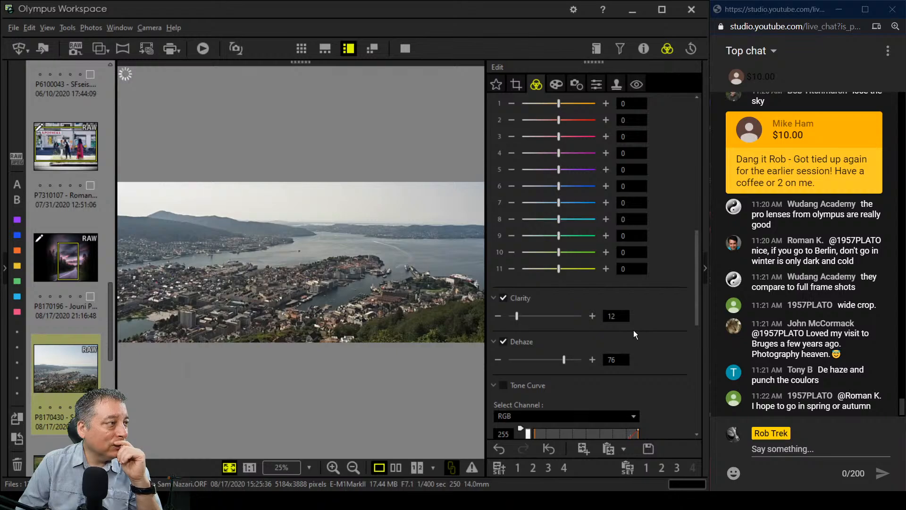
scroll(630, 374, "up", 1)
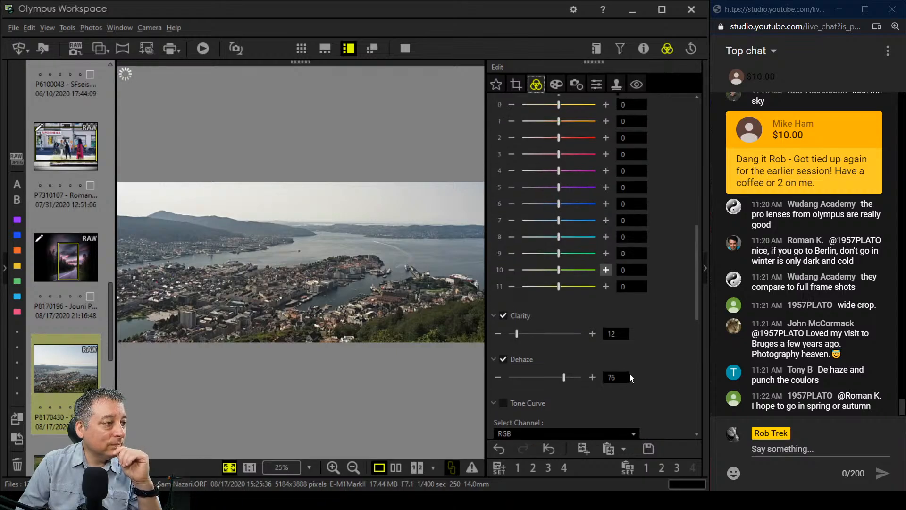
scroll(630, 374, "up", 15)
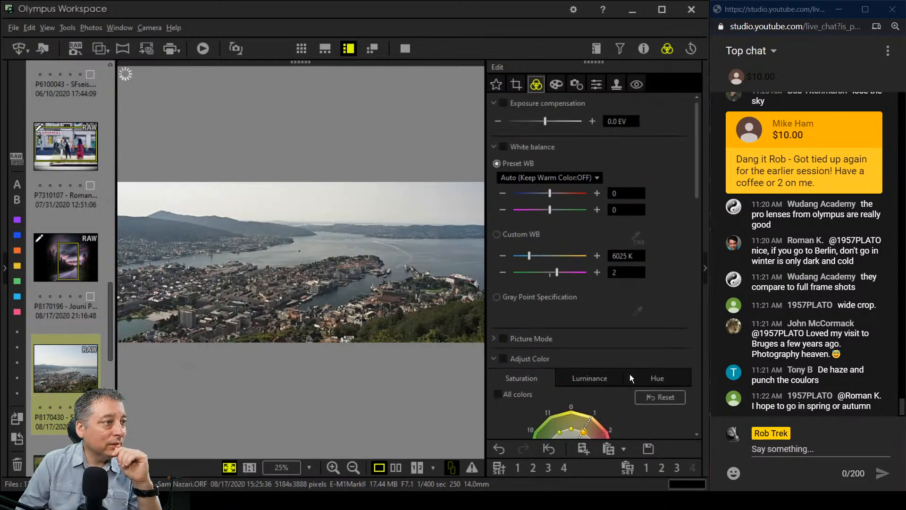
Try the Vivid picture mode on the city photo
scroll(618, 352, "down", 5)
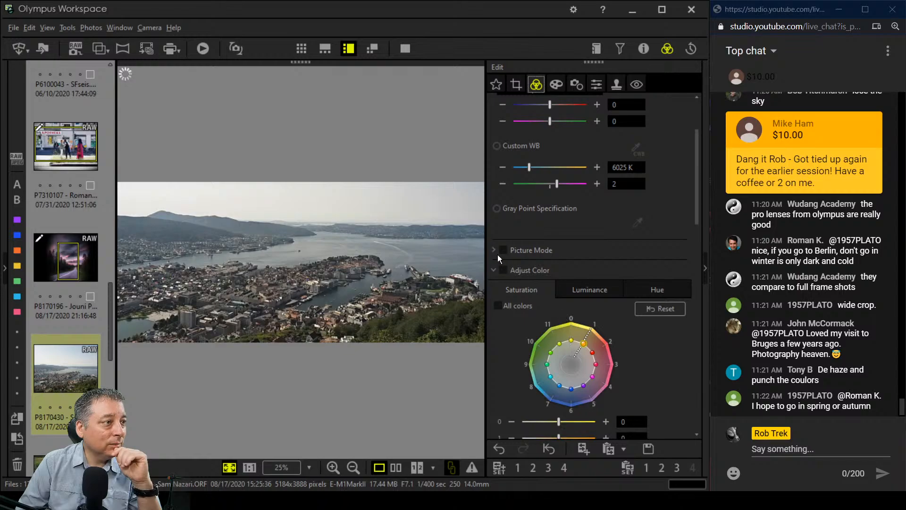
left_click(494, 250)
left_click(506, 267)
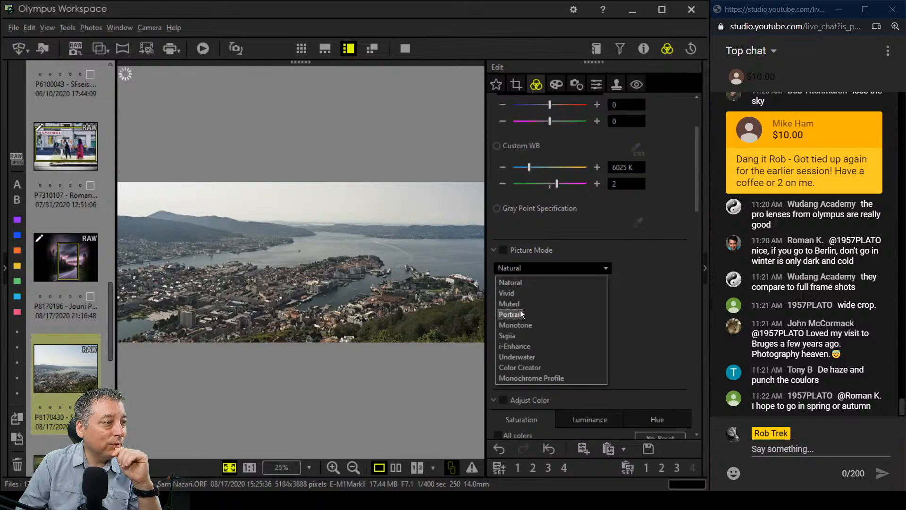
left_click(520, 297)
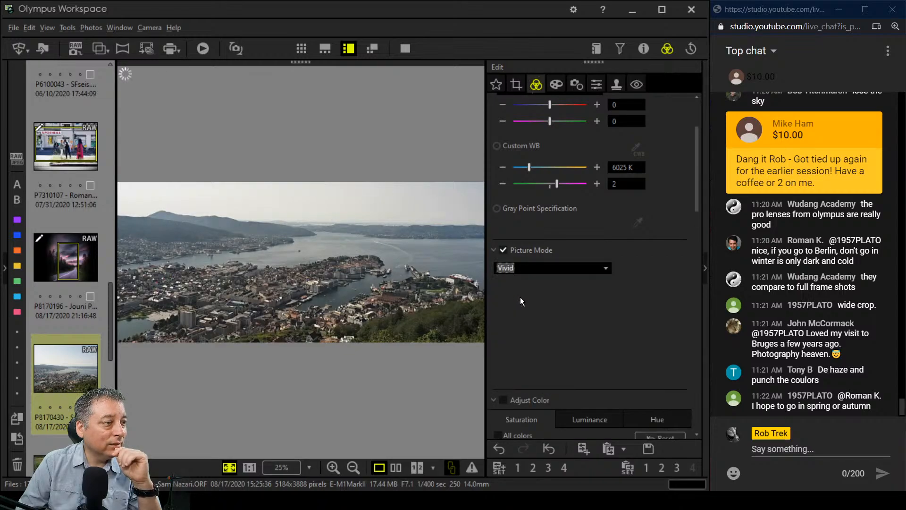
Convert the city photo to black and white with the Monotone picture mode and the Red B&W filter
left_click(535, 269)
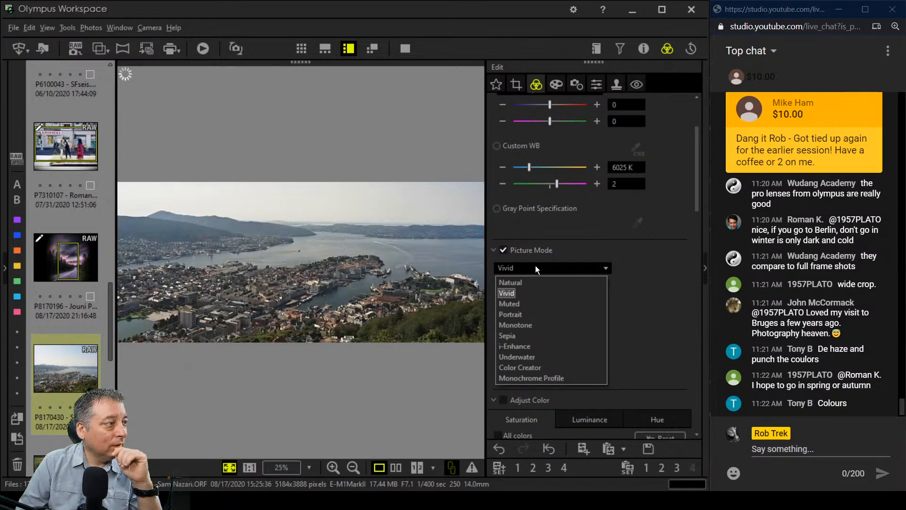
left_click(539, 321)
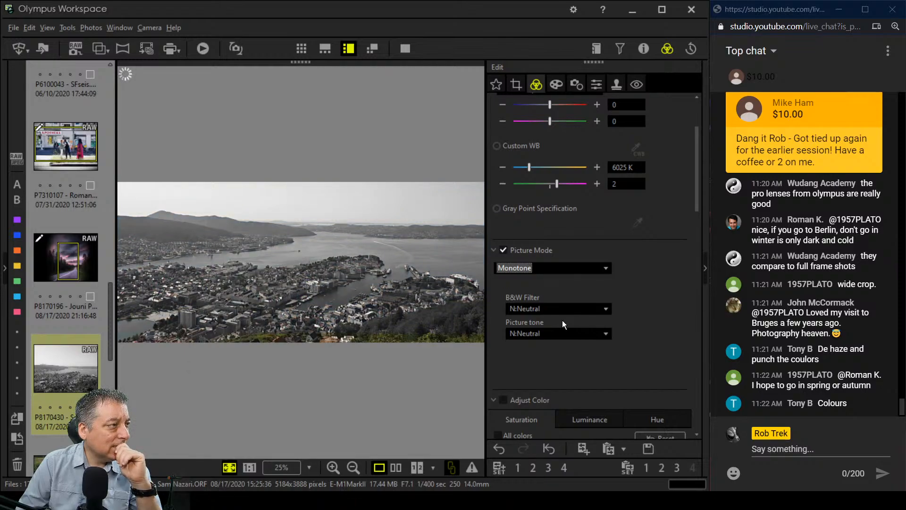
scroll(685, 375, "down", 3)
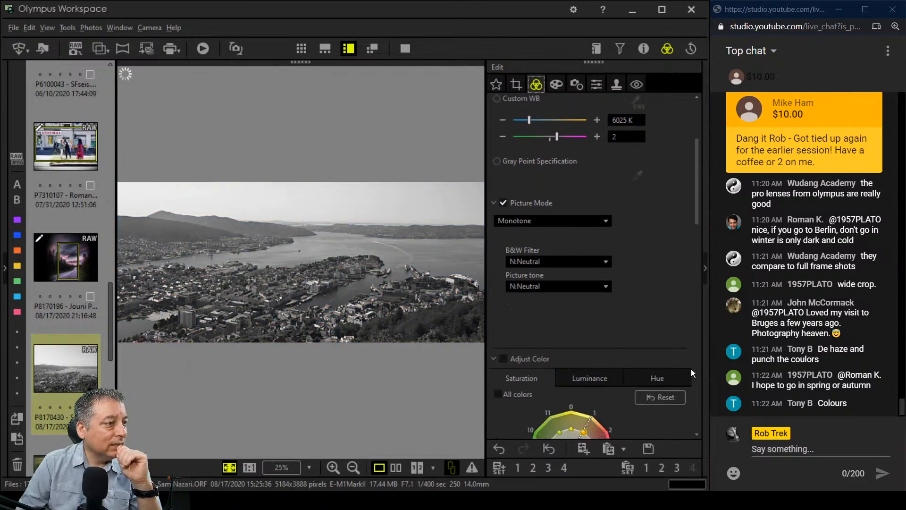
left_click(591, 224)
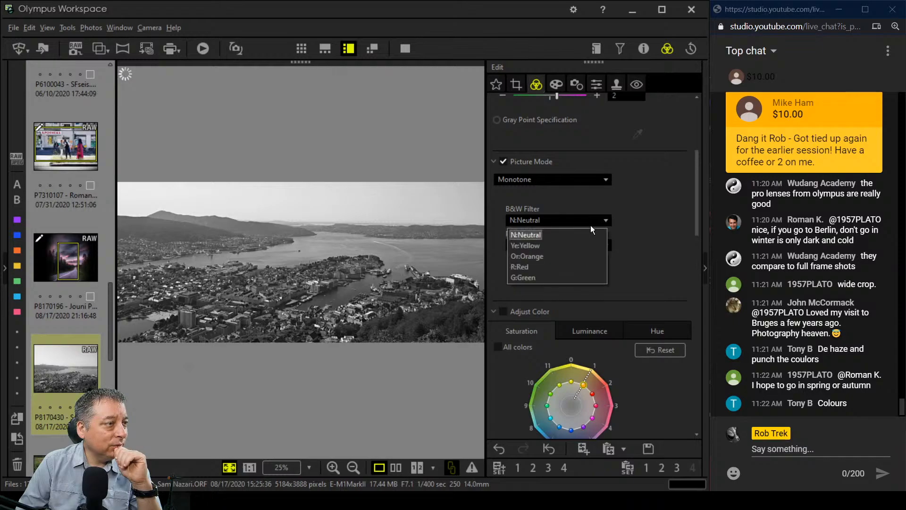
left_click(571, 266)
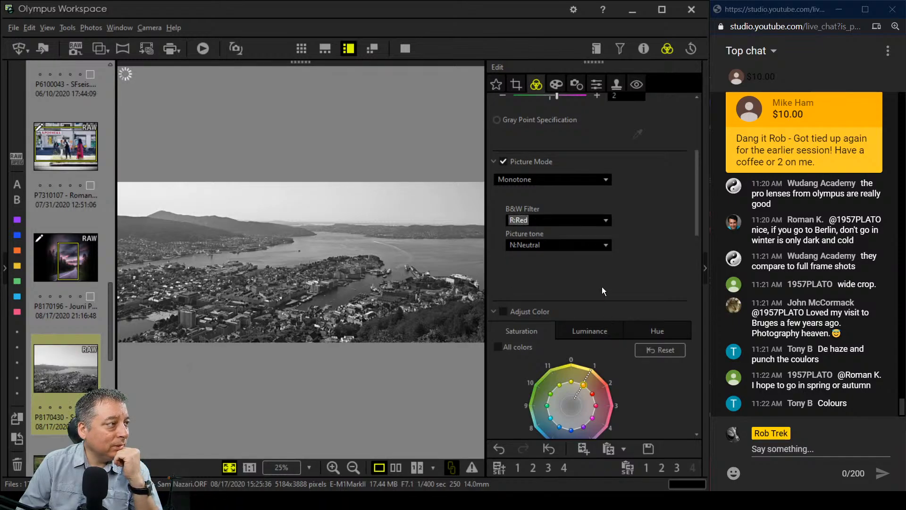
Raise the city photo's Dehaze to 100
scroll(602, 287, "down", 8)
scroll(593, 303, "down", 3)
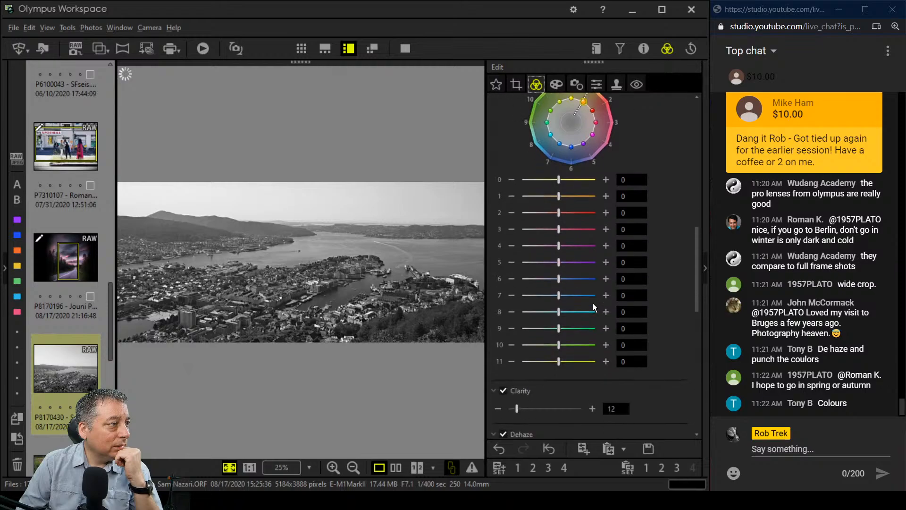
scroll(593, 303, "down", 10)
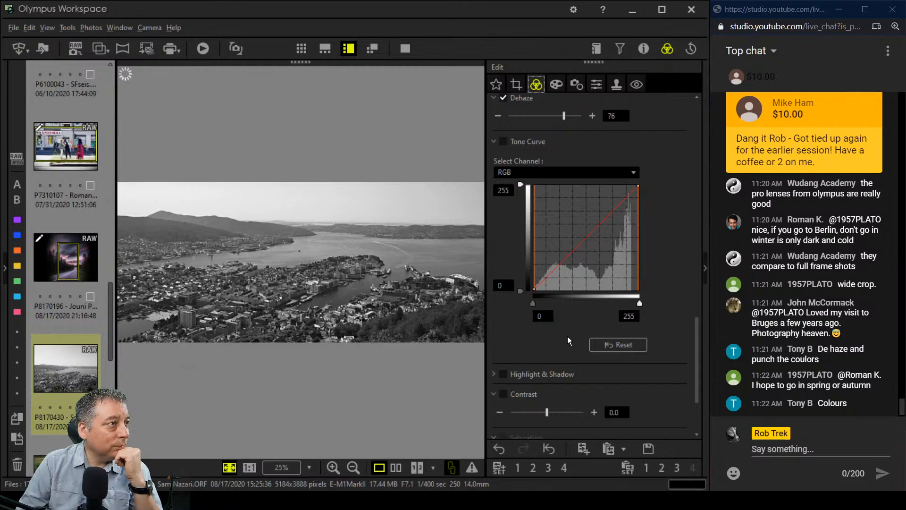
scroll(567, 336, "up", 1)
left_click_drag(565, 152, 593, 155)
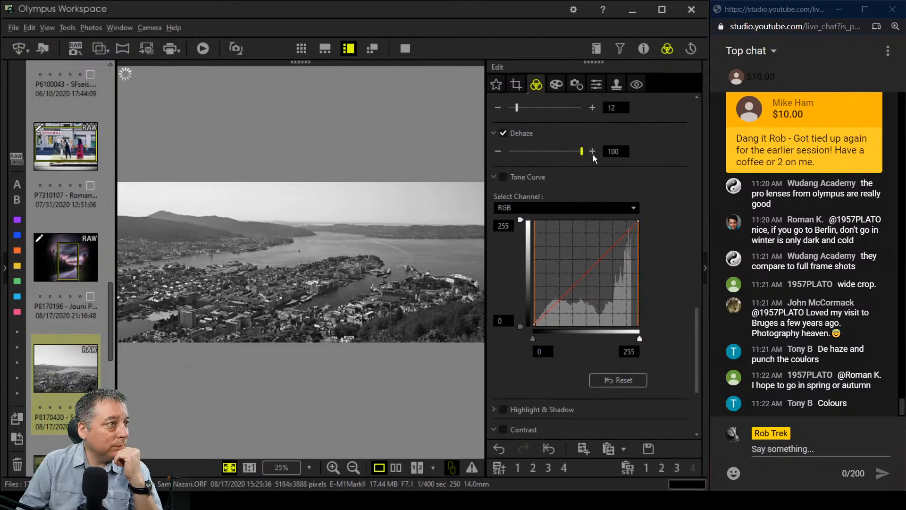
Shape the RGB tone curve into a gentle S, pulling the shadows down and lifting the midtones and highlights
left_click(541, 320)
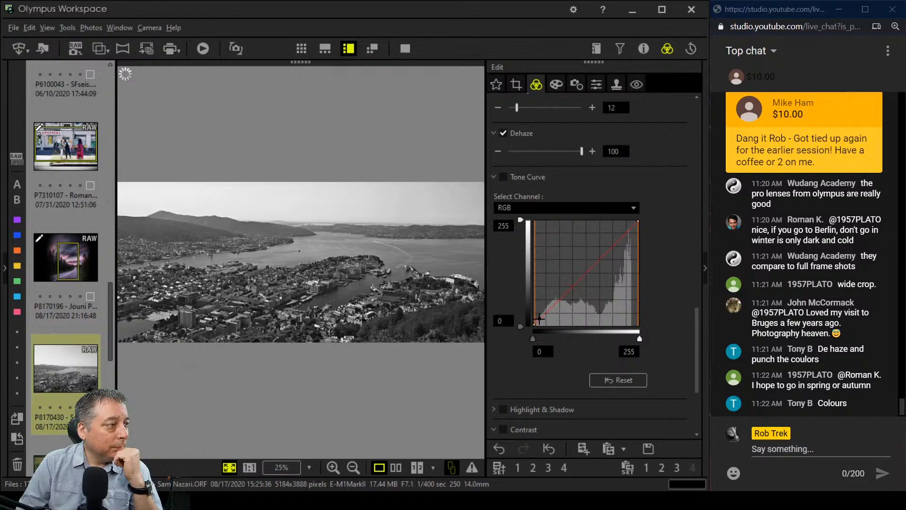
left_click_drag(541, 320, 541, 321)
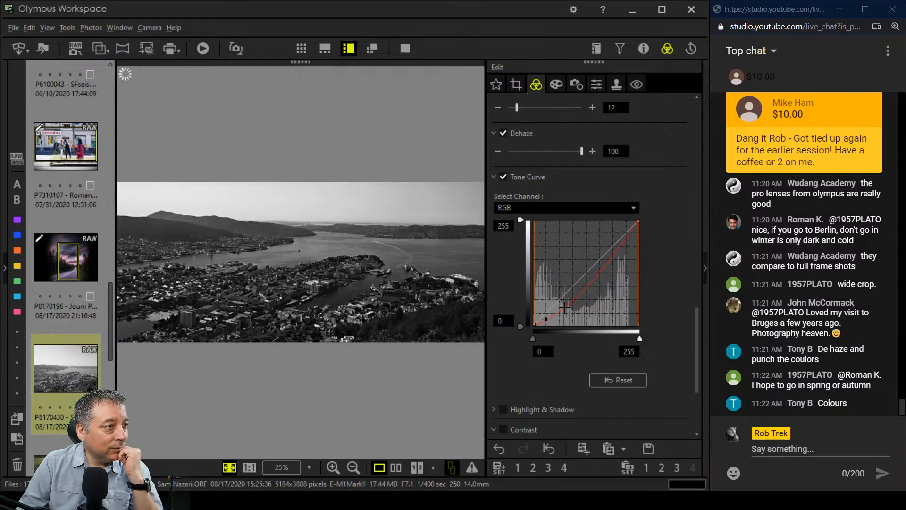
left_click_drag(564, 307, 564, 299)
left_click_drag(608, 253, 608, 243)
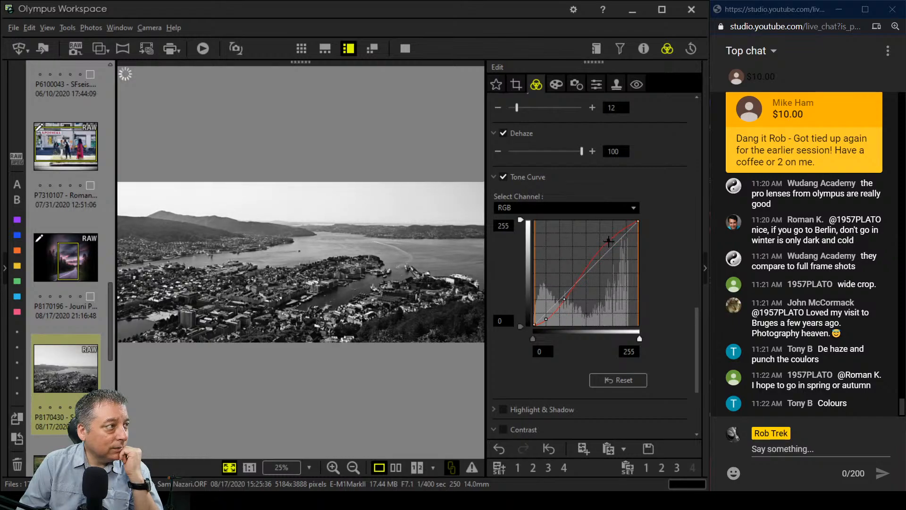
left_click_drag(546, 319, 550, 317)
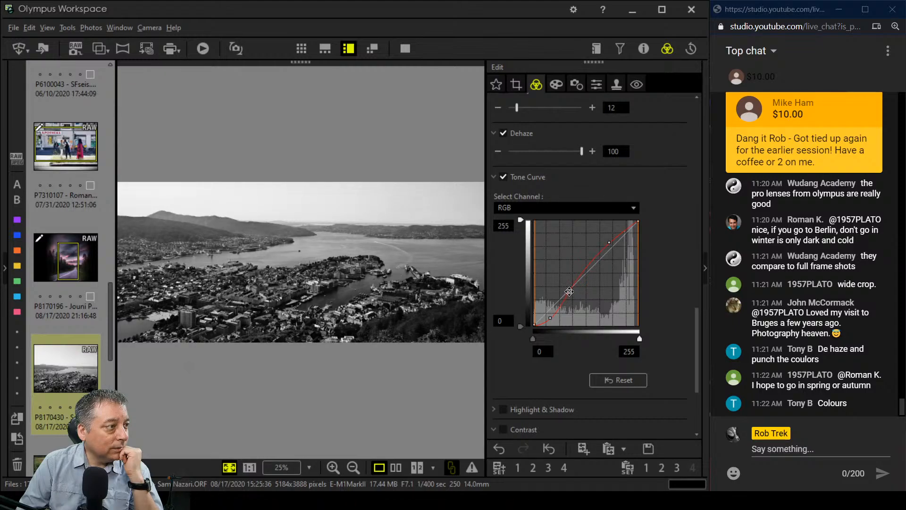
left_click(570, 292)
left_click_drag(609, 242, 609, 243)
left_click_drag(551, 318, 570, 290)
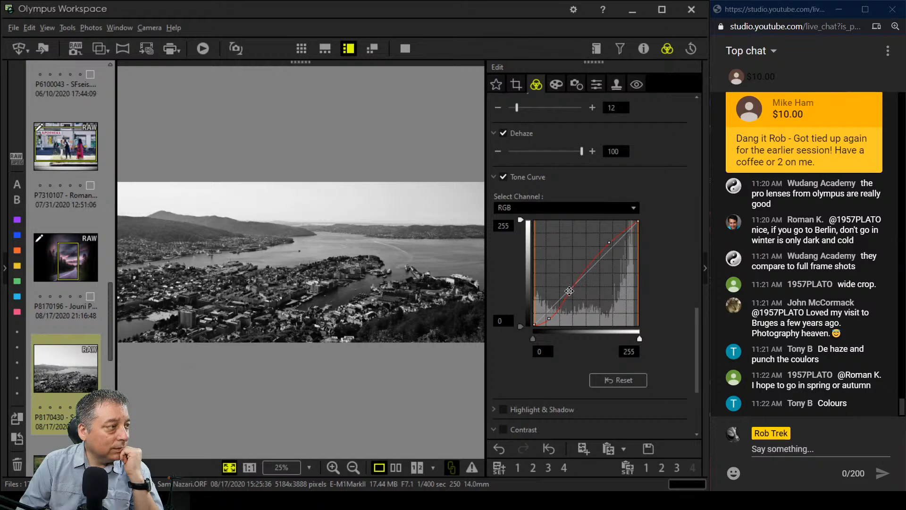
Tighten the 16:7 crop to 4577 x 2002 pixels, trimming the sky and right edge, and set its tilt to -0.1
left_click(517, 86)
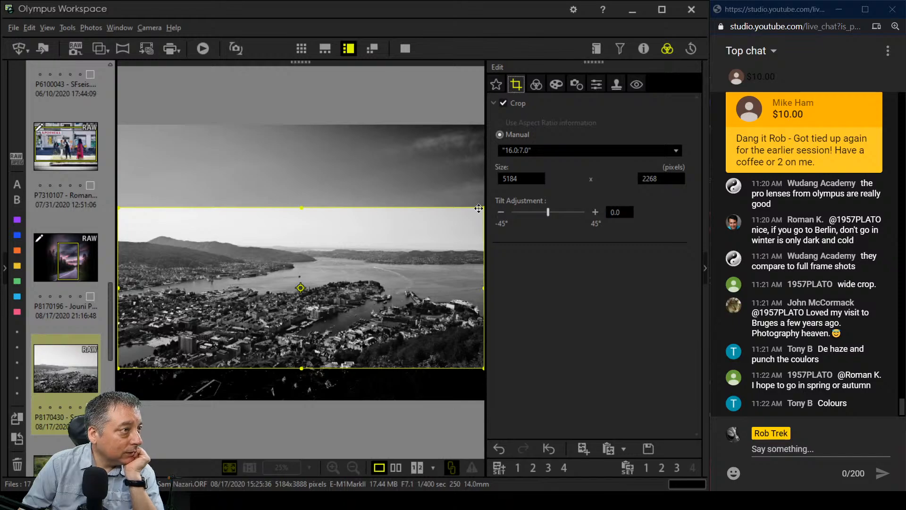
left_click_drag(484, 207, 445, 241)
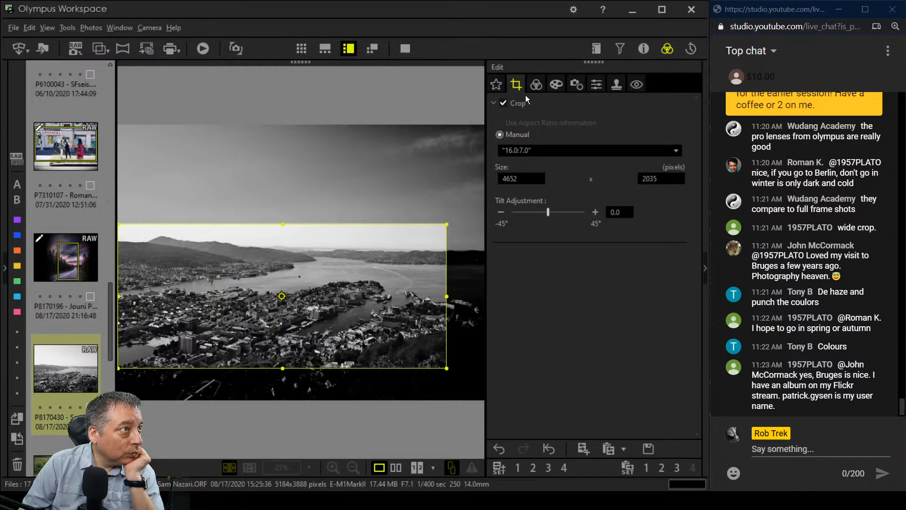
left_click(537, 85)
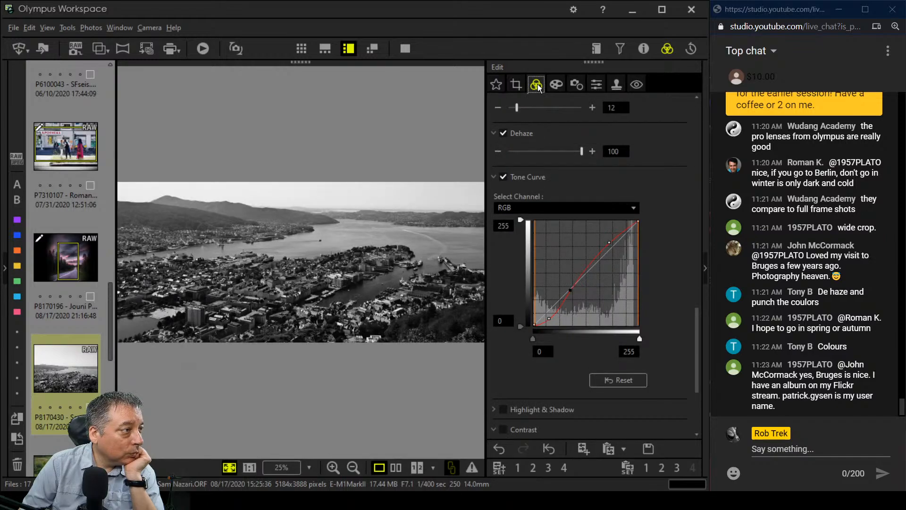
left_click(517, 85)
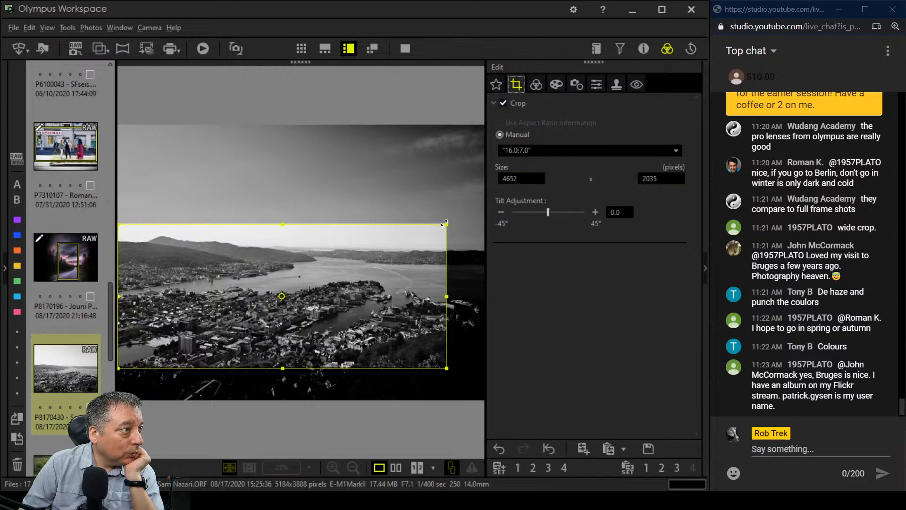
left_click_drag(447, 225, 442, 227)
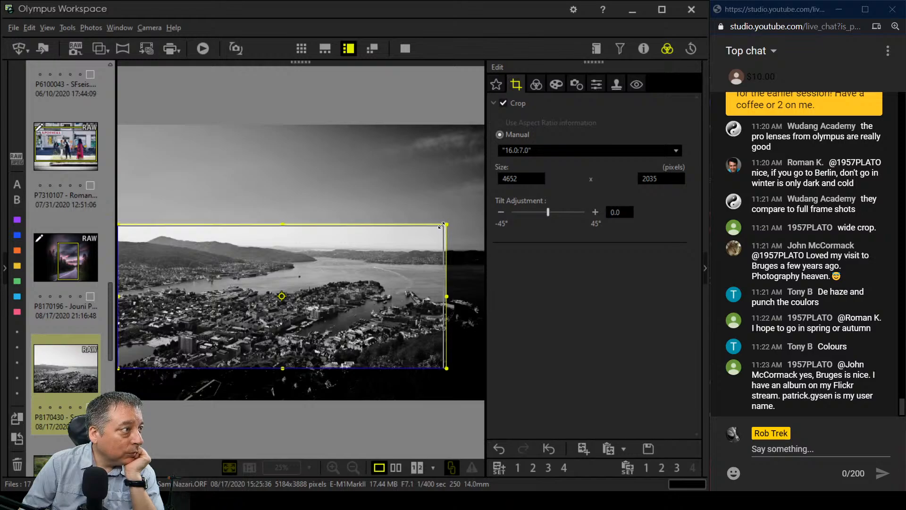
left_click(501, 212)
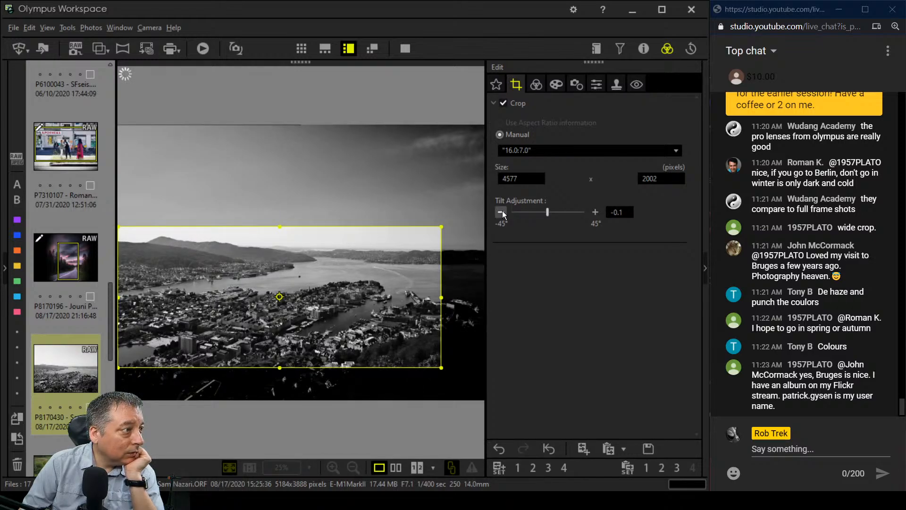
Deepen the shadow point of the RGB tone curve and refine its midtone and brightest highlight points
left_click(538, 86)
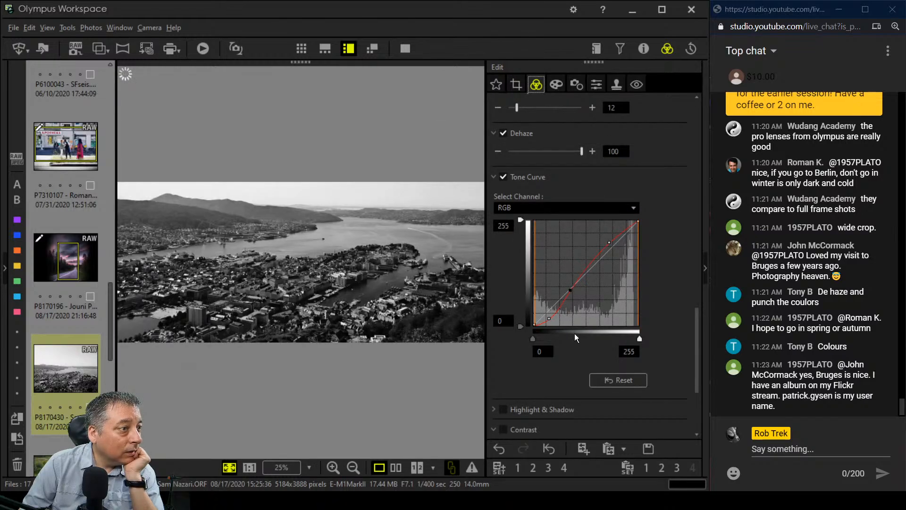
left_click_drag(550, 320, 543, 324)
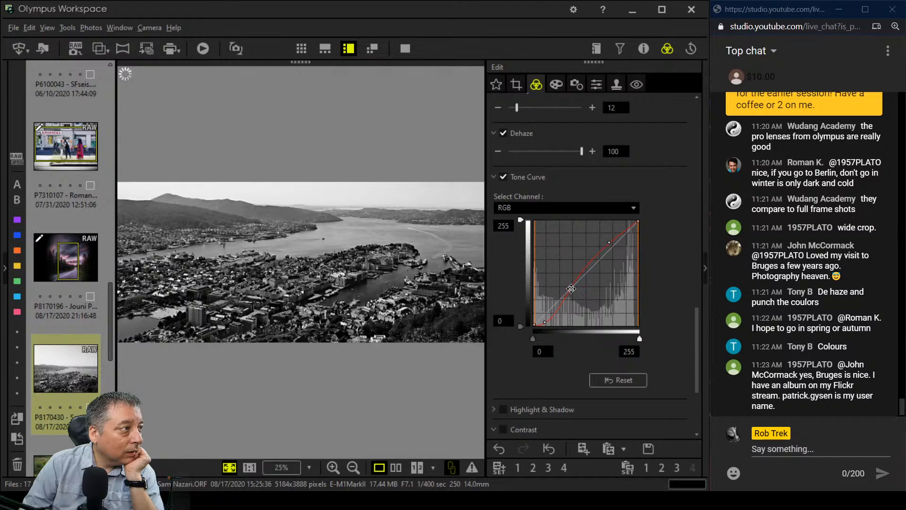
left_click(572, 288)
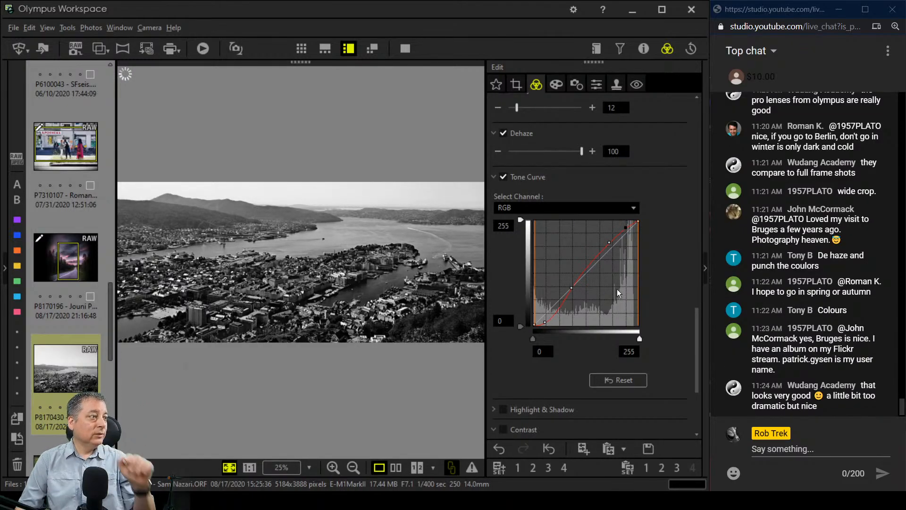
Darken the edges of the city photo with a vignetting adjustment of -5
left_click(556, 84)
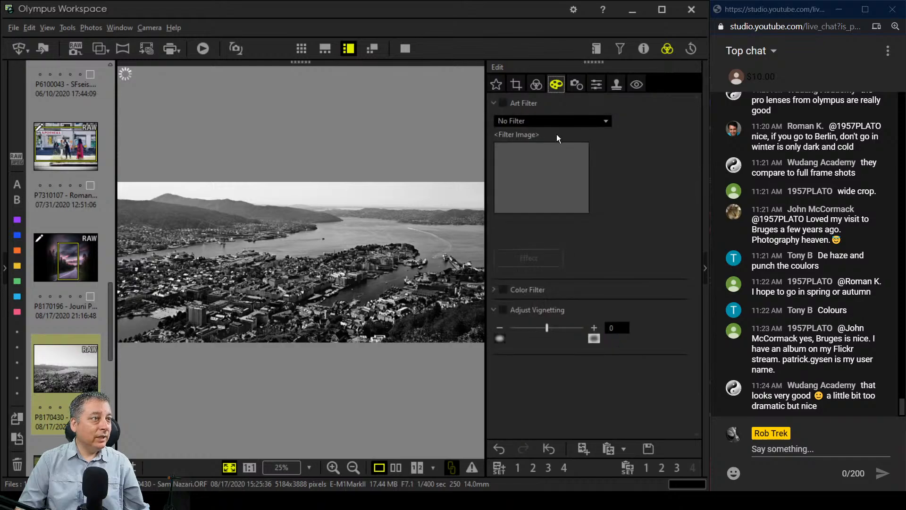
left_click_drag(547, 332, 536, 332)
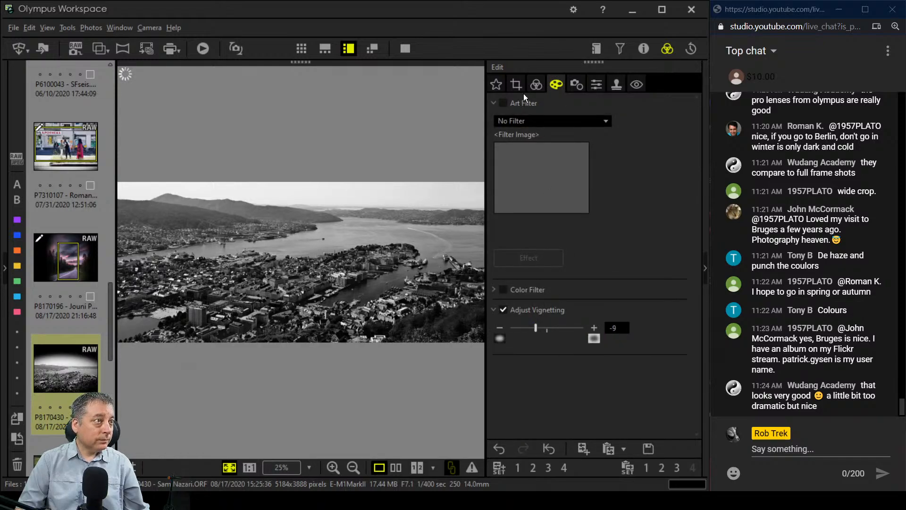
left_click(535, 86)
scroll(629, 364, "down", 3)
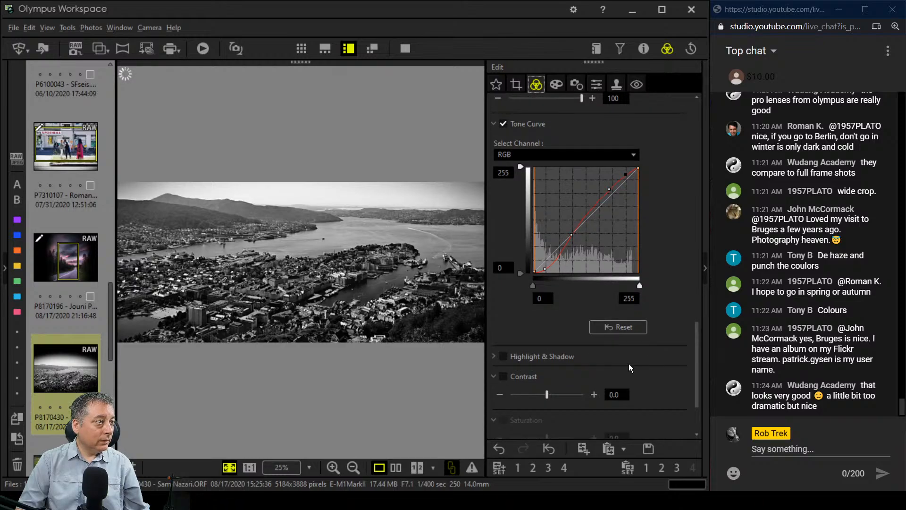
scroll(628, 363, "up", 2)
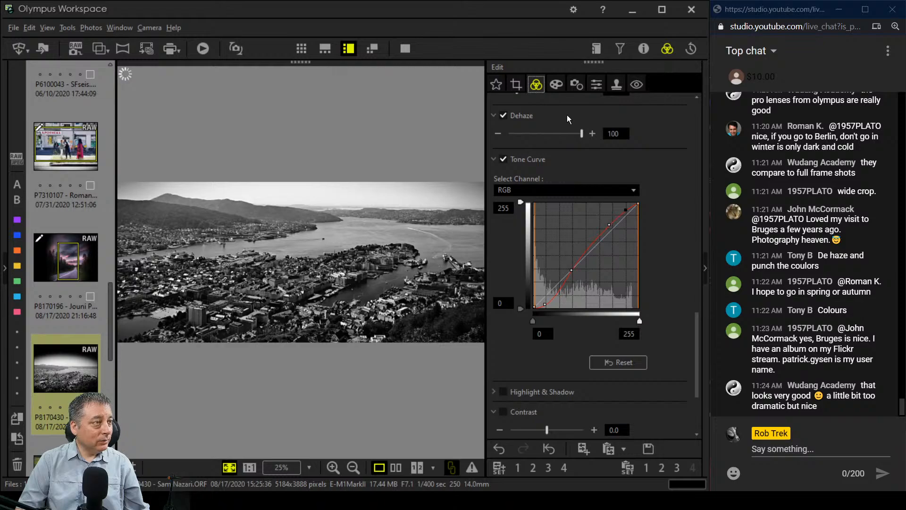
left_click(560, 86)
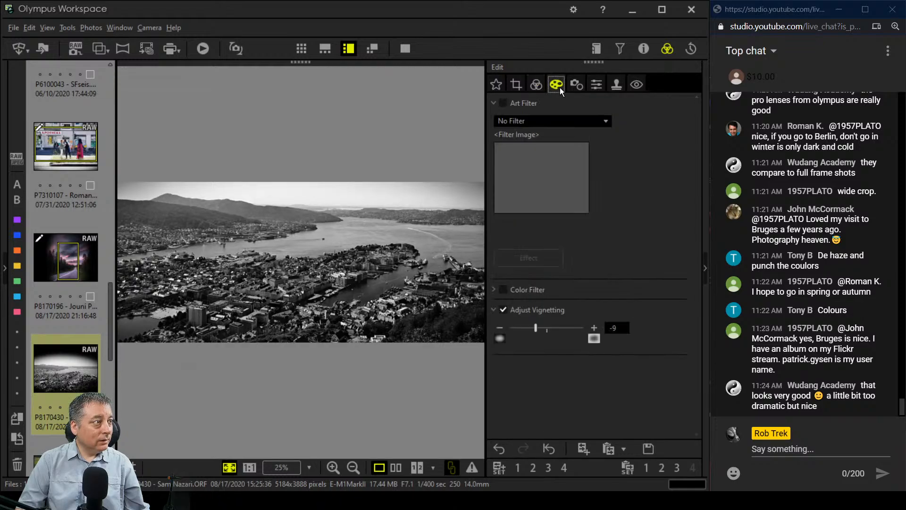
left_click(540, 330)
left_click(543, 333)
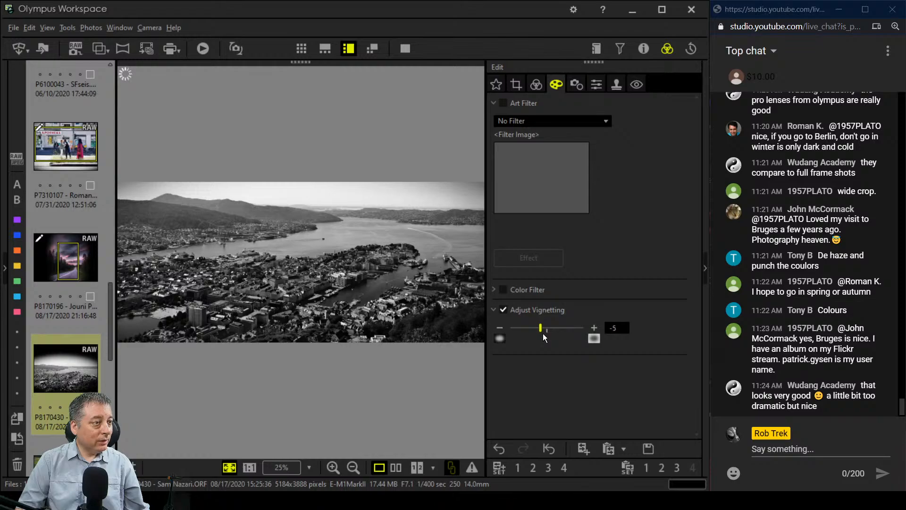
Change the monotone city photo's B&W filter from red to Neutral and review the result full screen
left_click(536, 85)
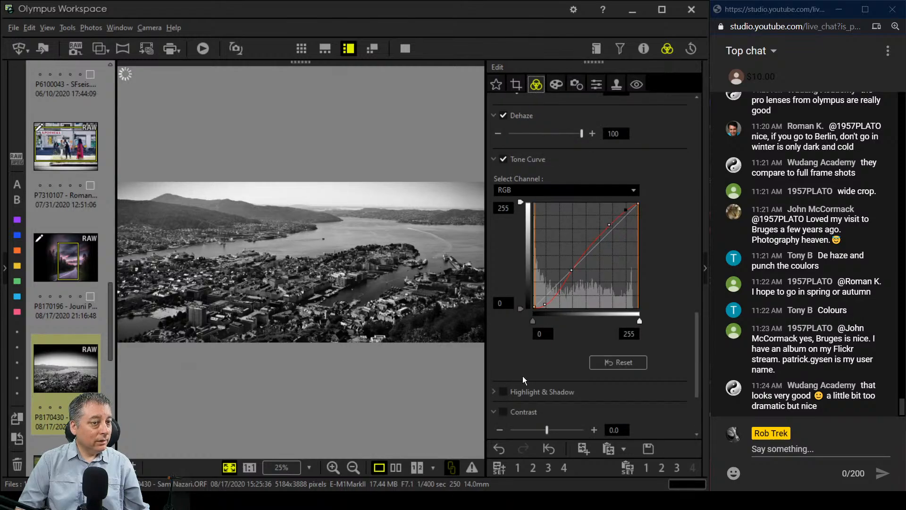
scroll(523, 371, "down", 5)
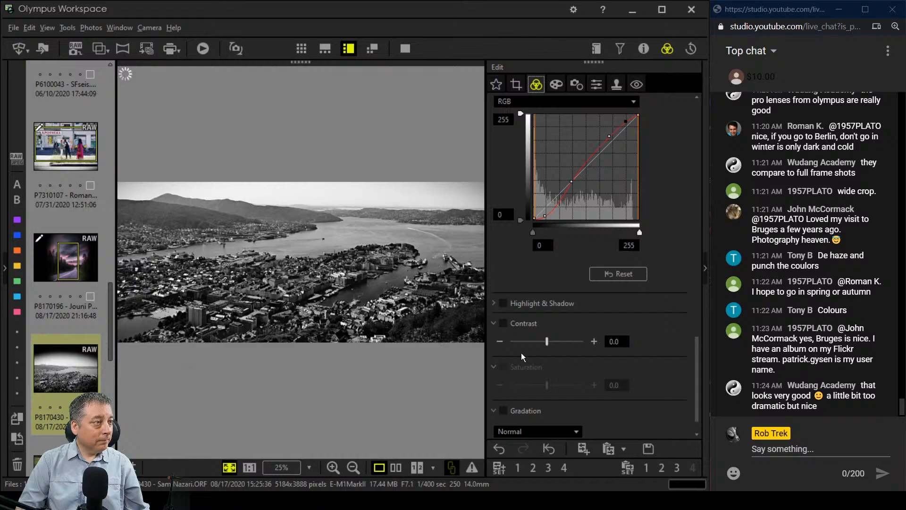
scroll(521, 353, "up", 8)
scroll(531, 353, "down", 5)
scroll(531, 358, "down", 4)
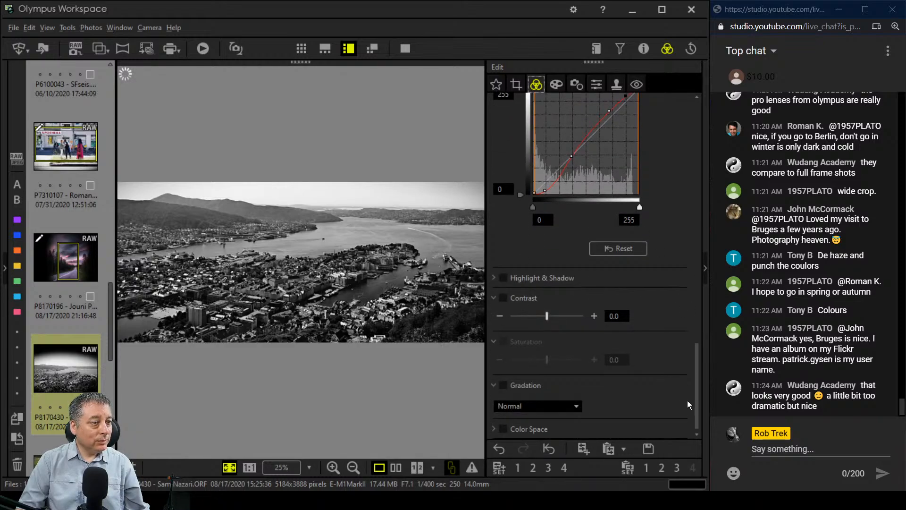
left_click_drag(697, 400, 691, 212)
left_click(596, 207)
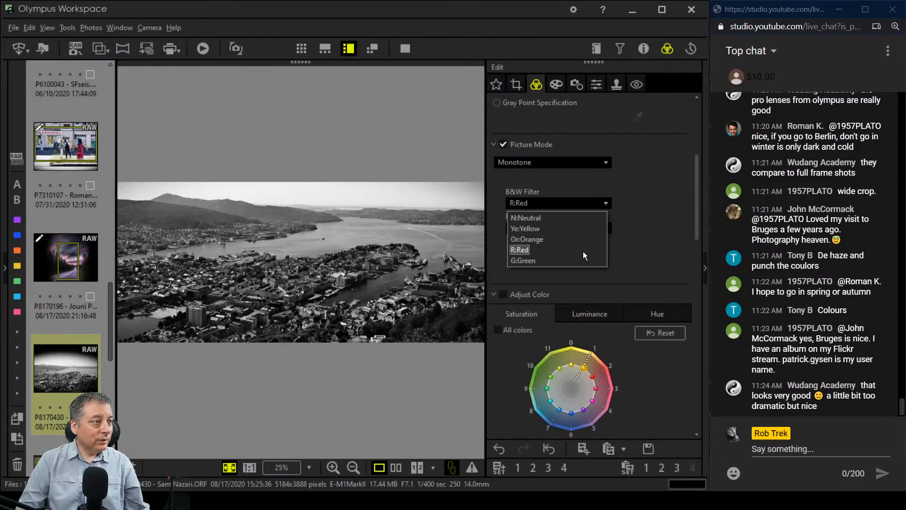
left_click(582, 220)
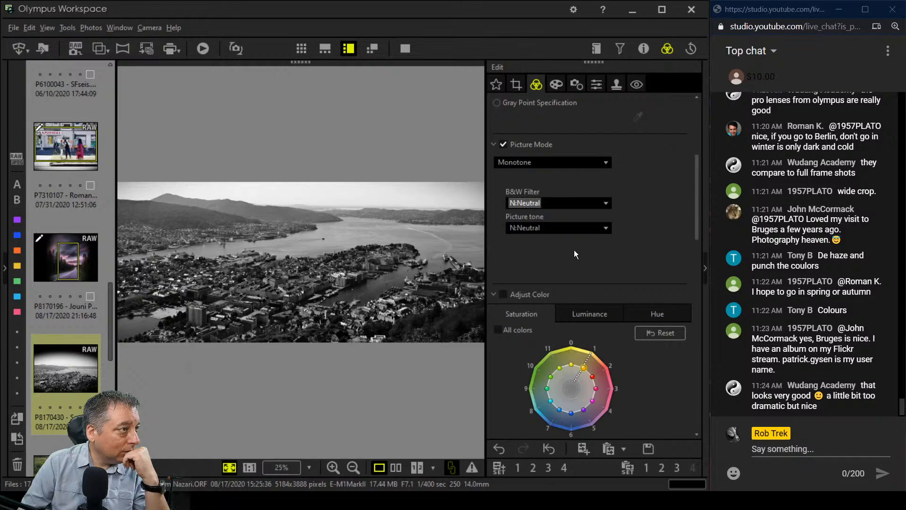
left_click(404, 53)
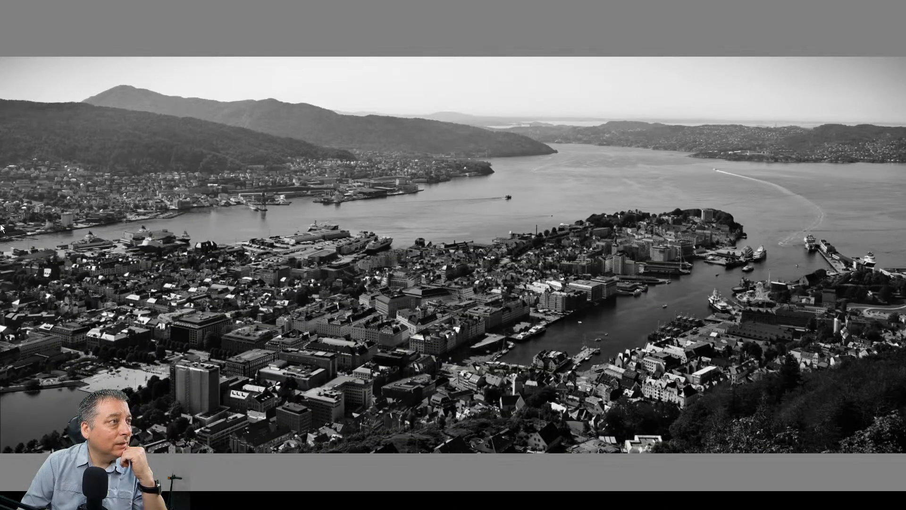
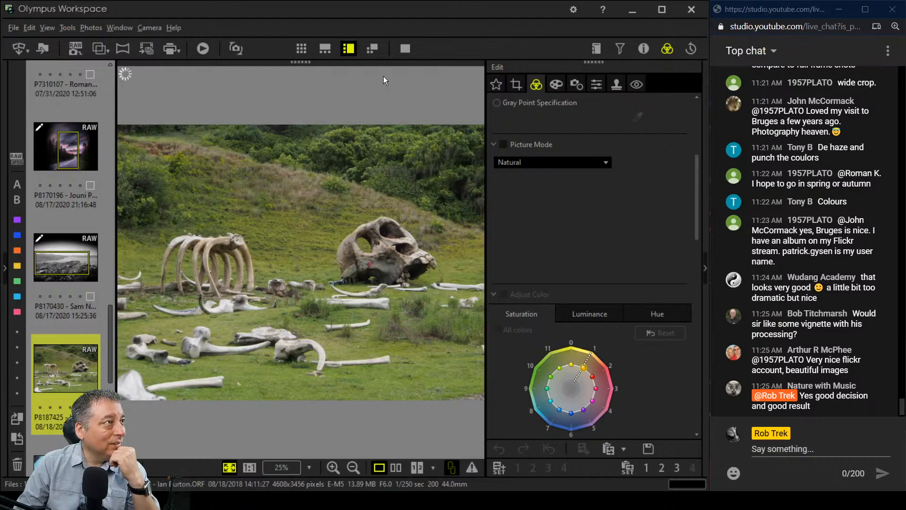
Examine the skull and bones photo full screen and at actual size, and check its shooting properties
left_click(401, 50)
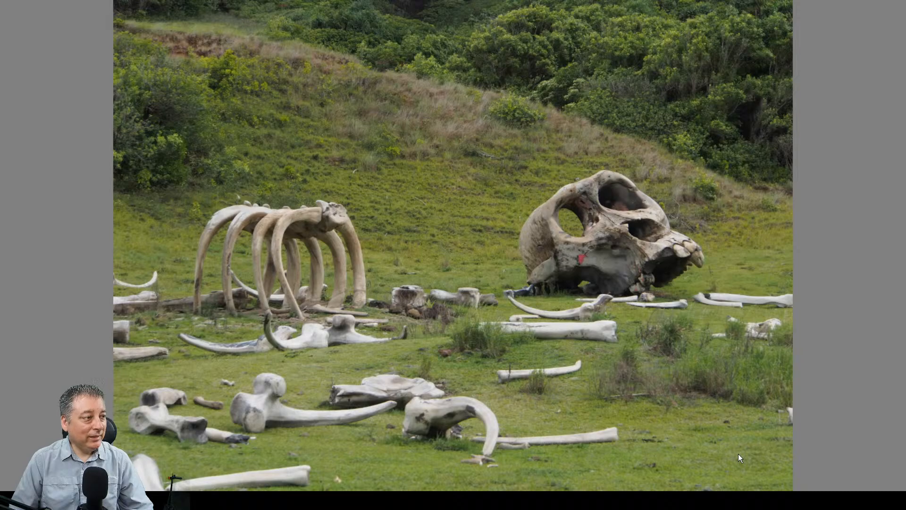
left_click(627, 265)
left_click_drag(334, 254, 553, 221)
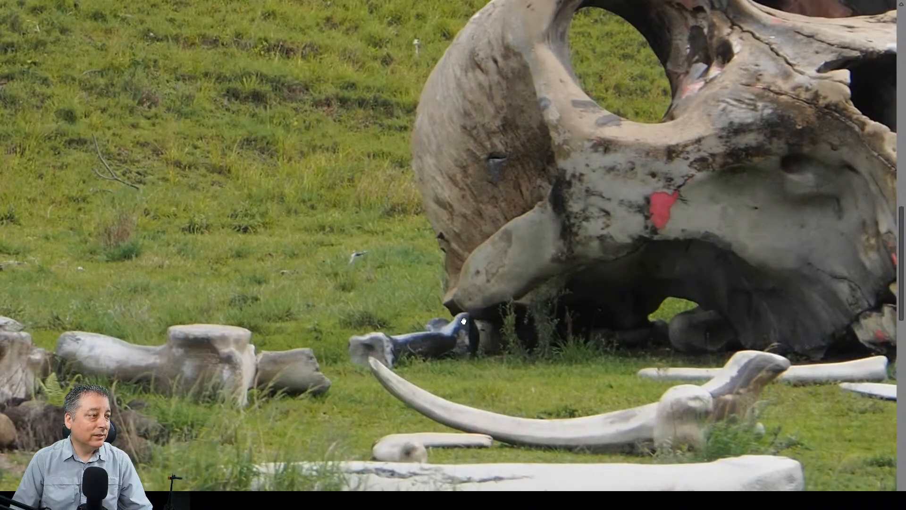
left_click_drag(463, 321, 608, 240)
left_click_drag(518, 352, 549, 280)
key("Escape")
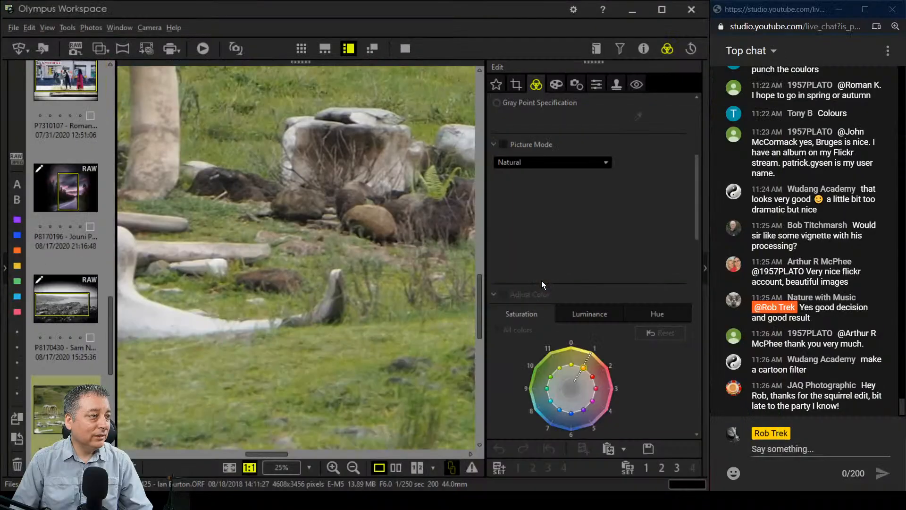
left_click(644, 50)
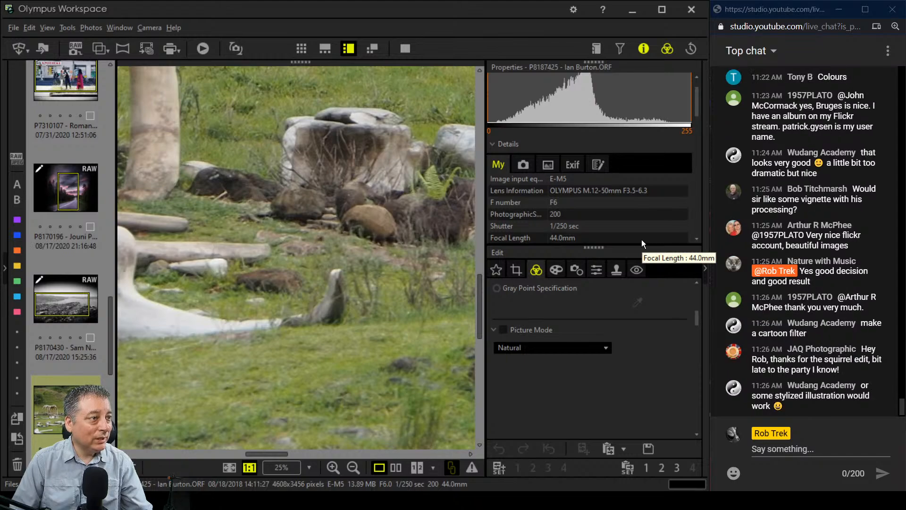
left_click(649, 50)
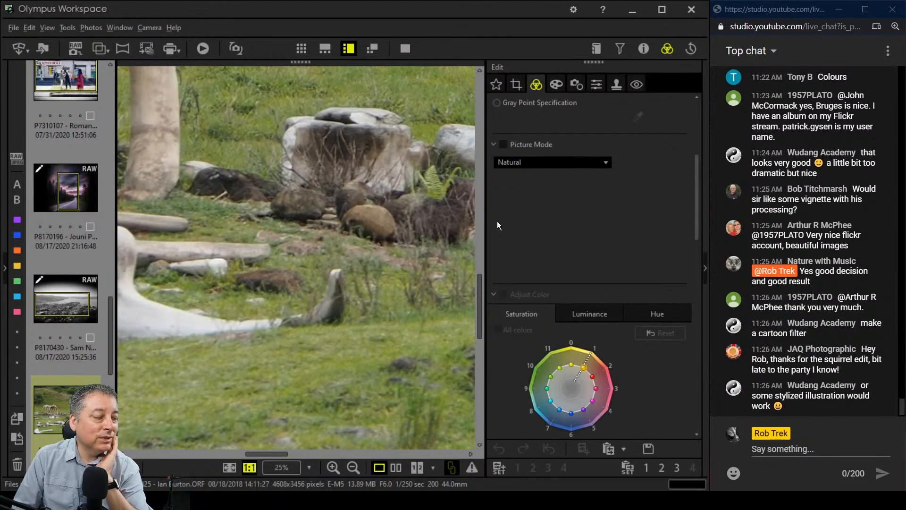
left_click(393, 310)
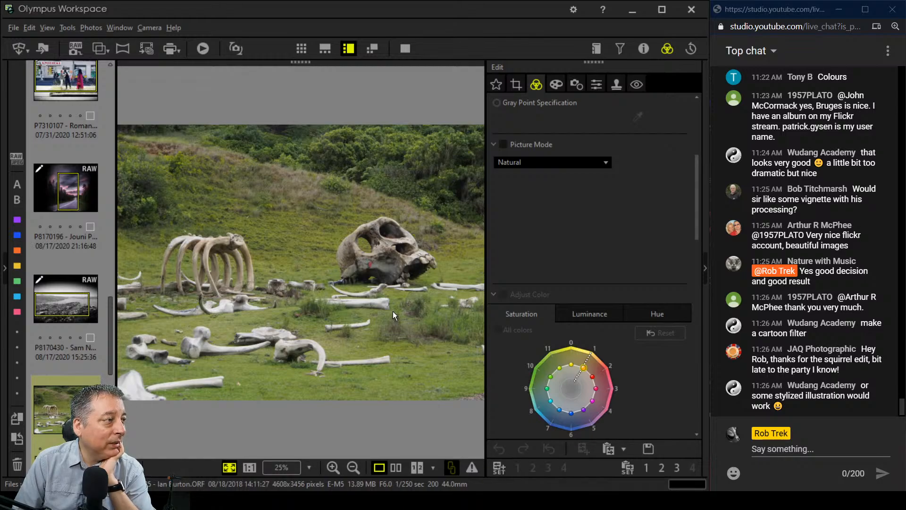
Convert the bones photo to the Monotone picture mode and crop it to 16:9, trimming the upper hillside
left_click(597, 163)
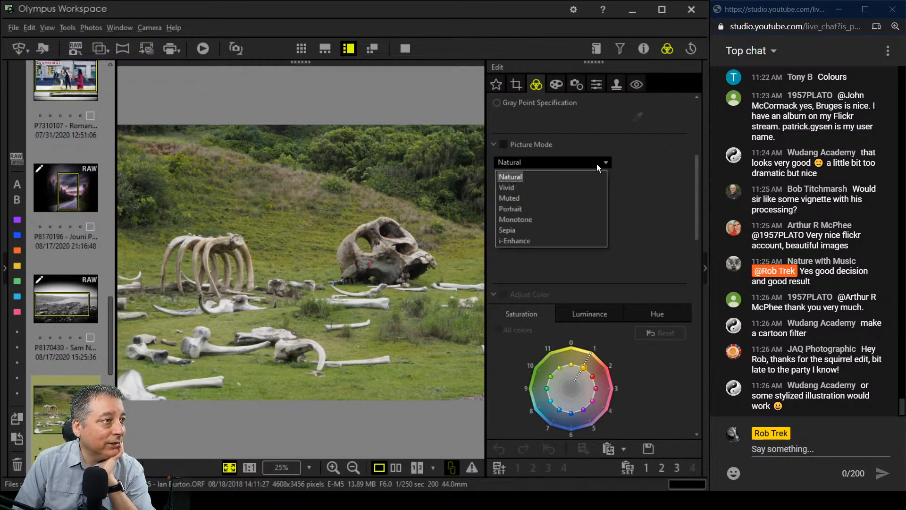
left_click(570, 218)
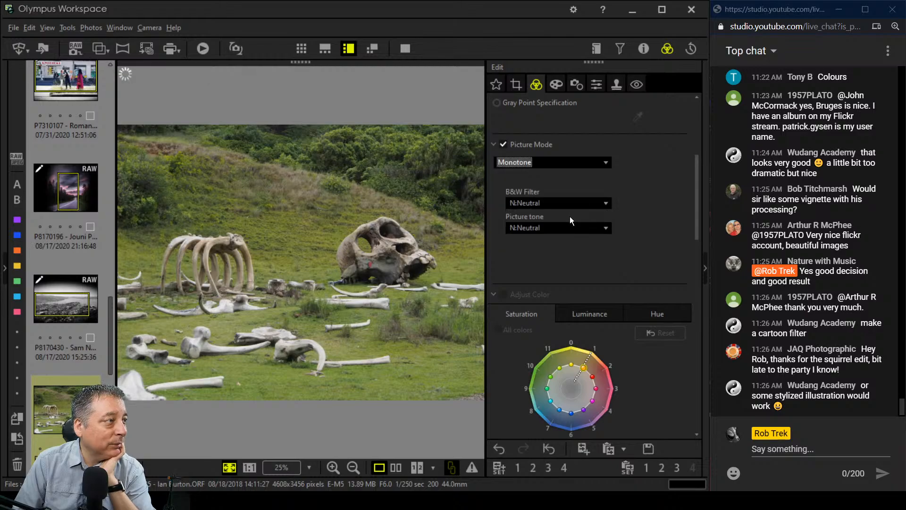
left_click(519, 85)
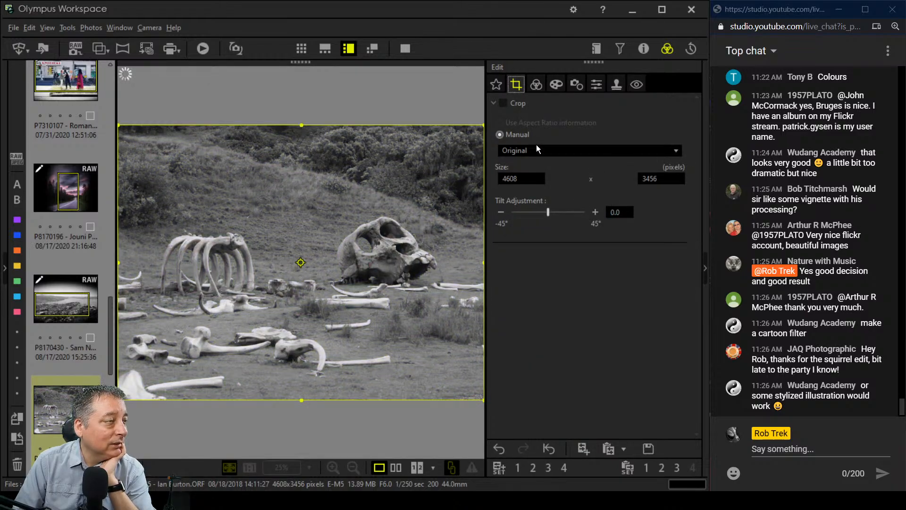
left_click(536, 150)
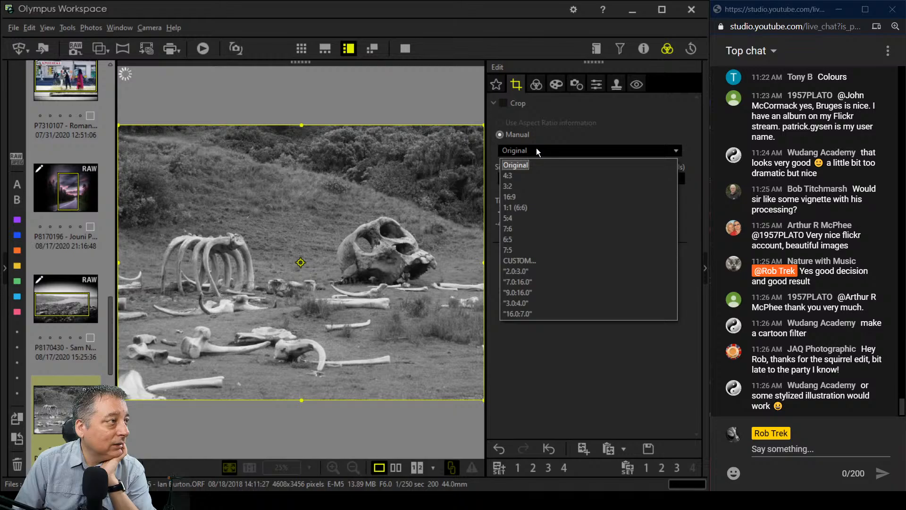
left_click(535, 198)
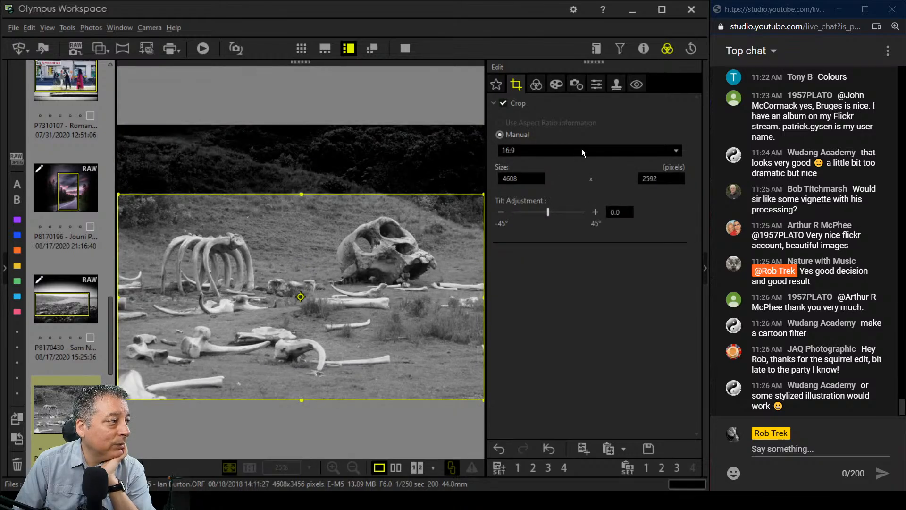
Set the bones photo's dehaze to 100 and add a small amount of clarity
left_click(539, 85)
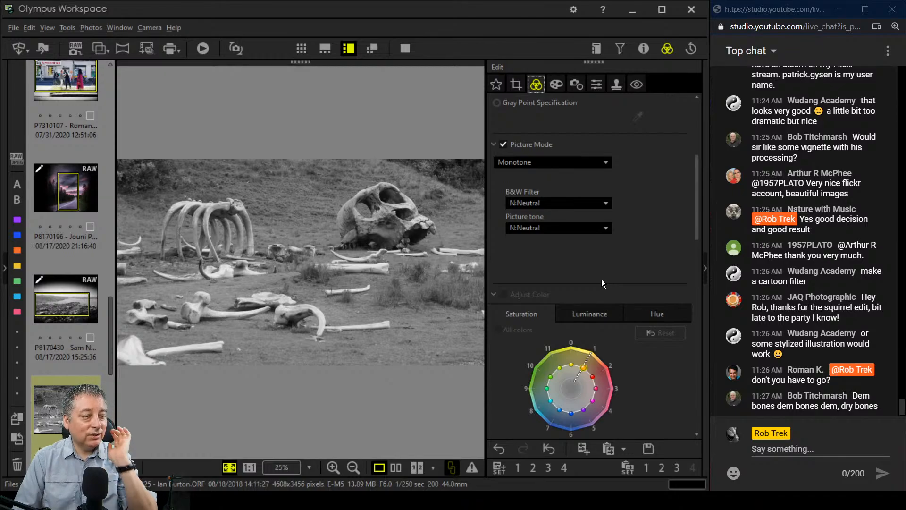
scroll(602, 282, "down", 1)
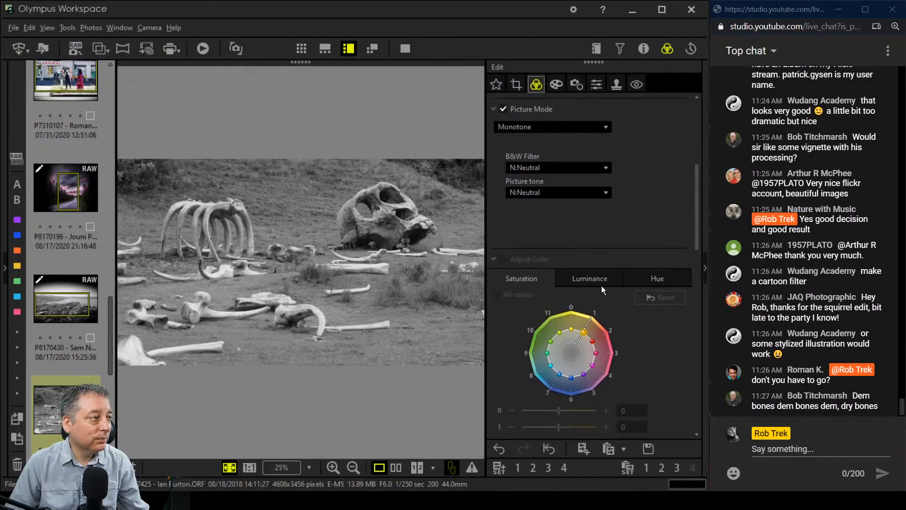
scroll(601, 285, "down", 10)
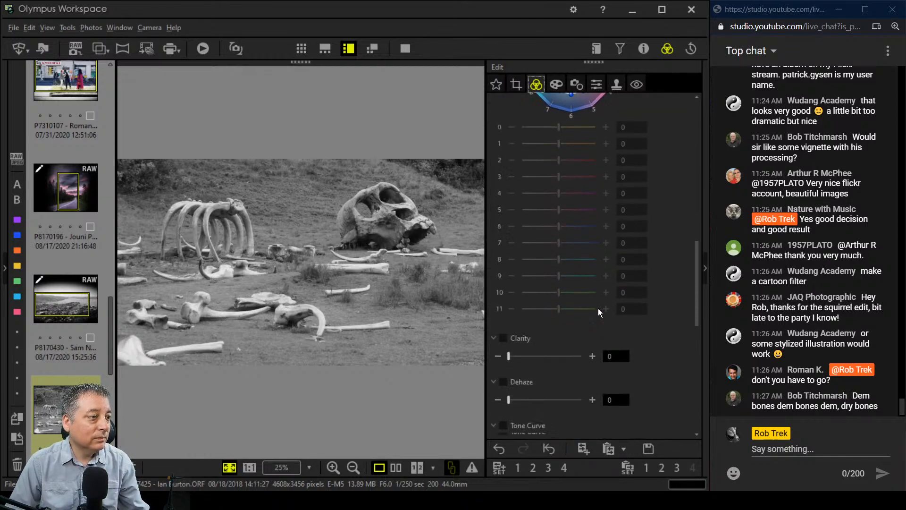
left_click(510, 330)
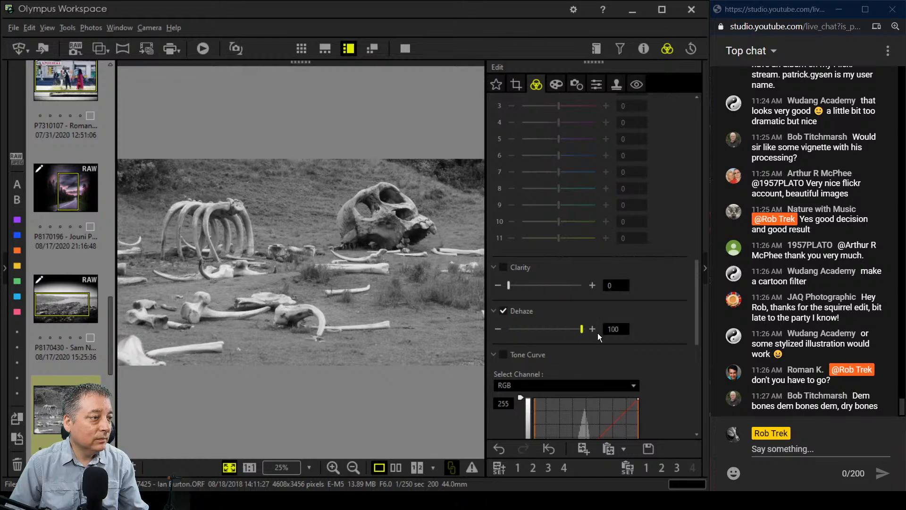
left_click_drag(509, 284, 521, 284)
Shape the bones photo's RGB tone curve into an S, lowering the shadows, anchoring the lower midtones and lifting the highlights
scroll(691, 307, "down", 2)
scroll(692, 311, "down", 3)
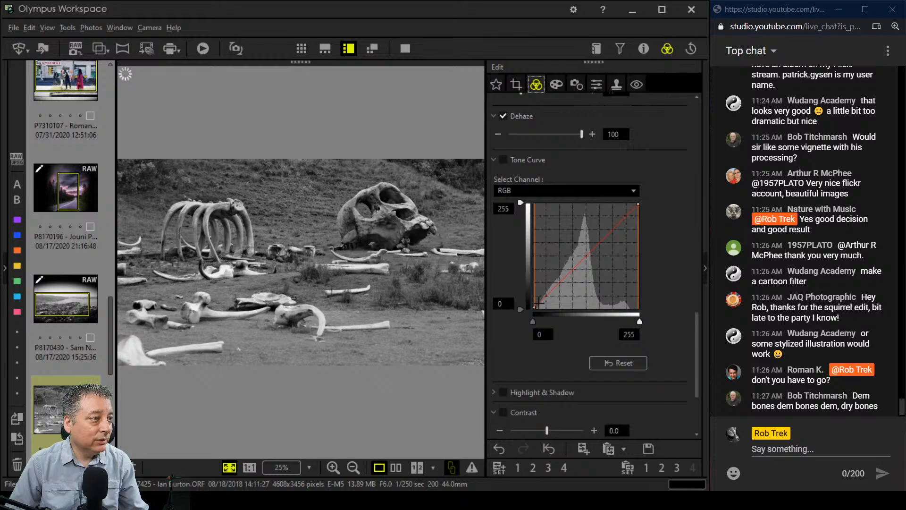
left_click_drag(539, 302, 565, 277)
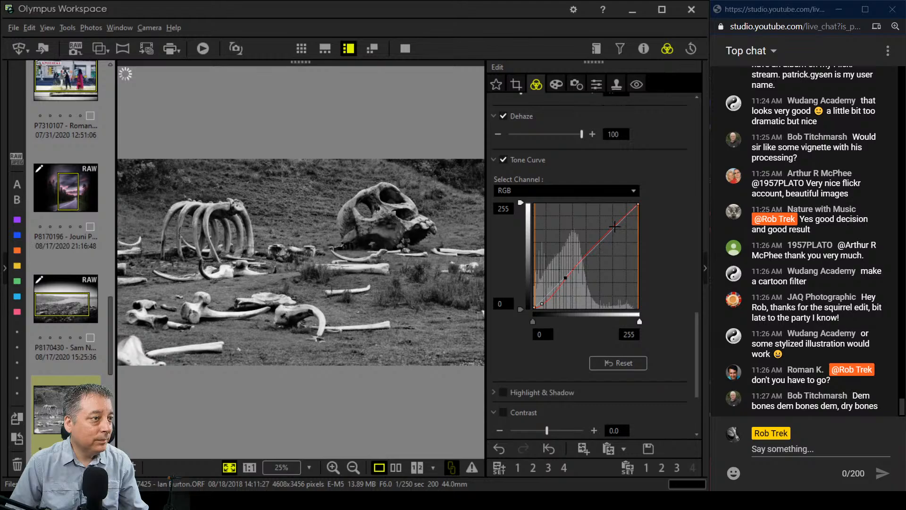
left_click_drag(615, 227, 616, 211)
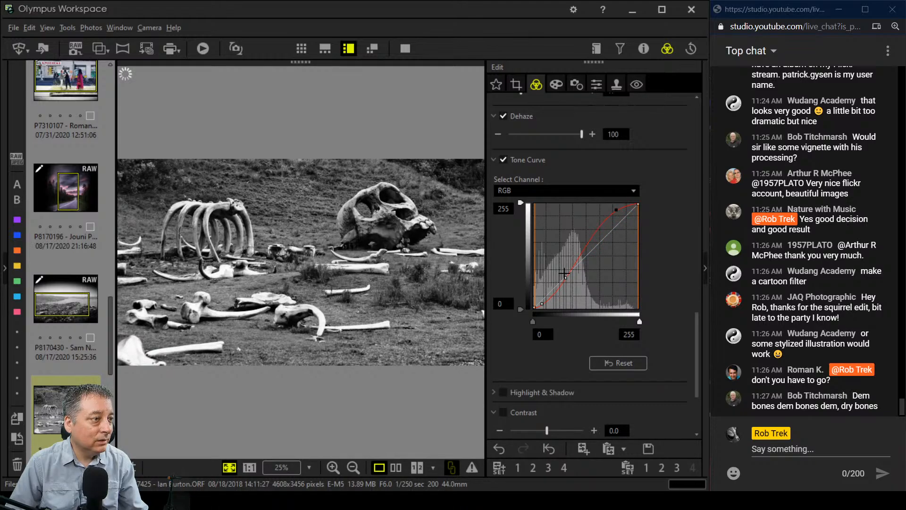
left_click_drag(565, 279, 567, 282)
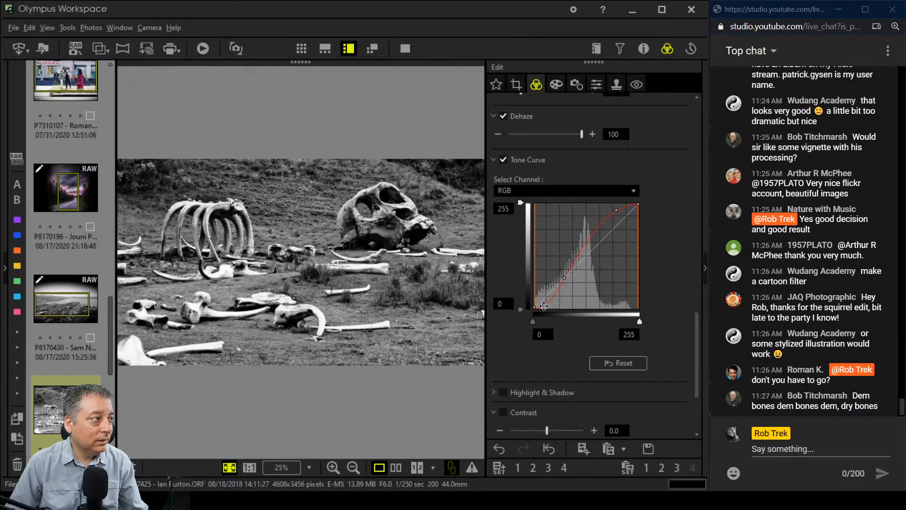
Darken the edges of the bones photo with a vignetting adjustment of -4
left_click(557, 84)
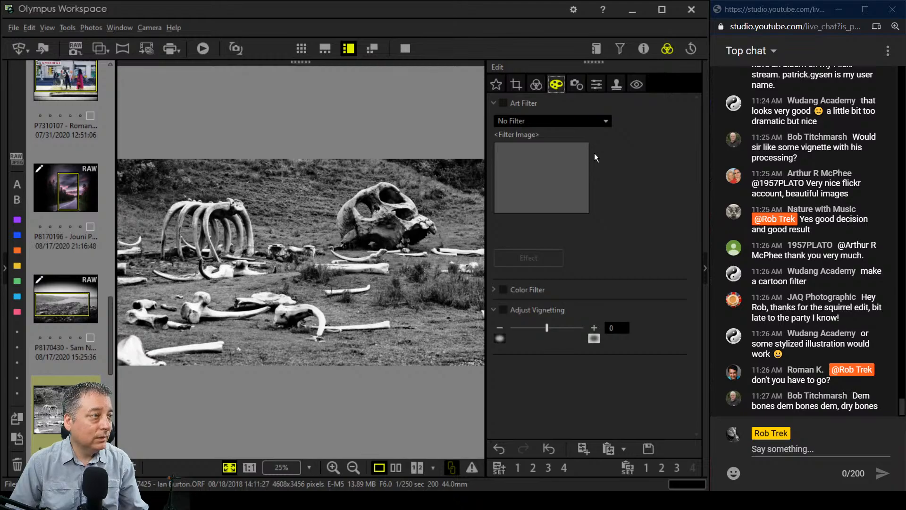
left_click_drag(547, 328, 544, 329)
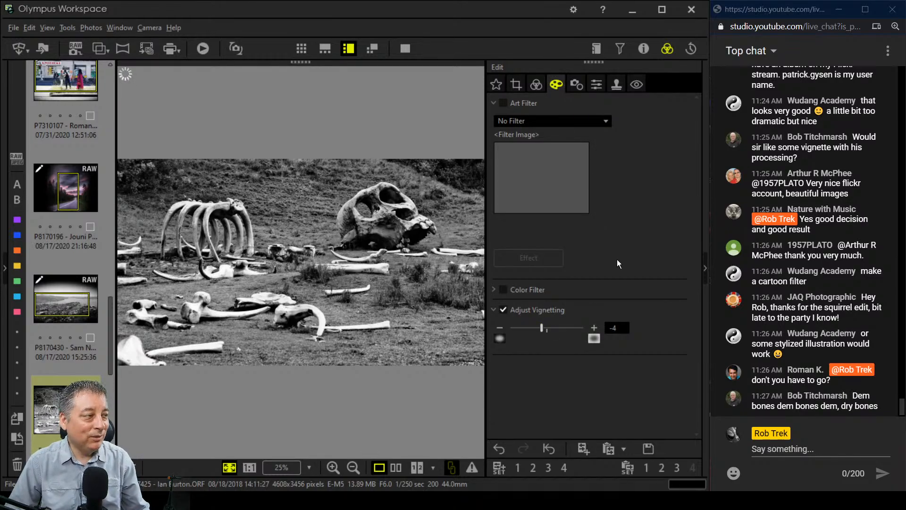
left_click(538, 86)
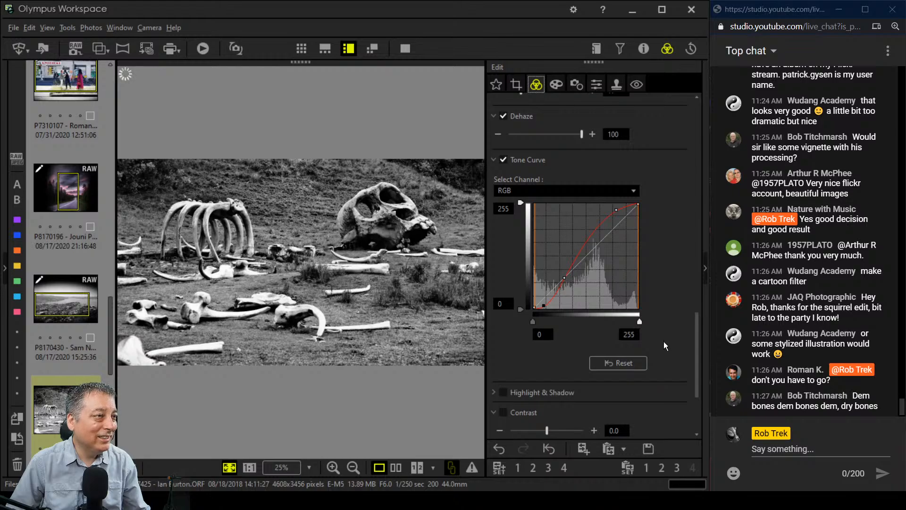
scroll(663, 341, "down", 3)
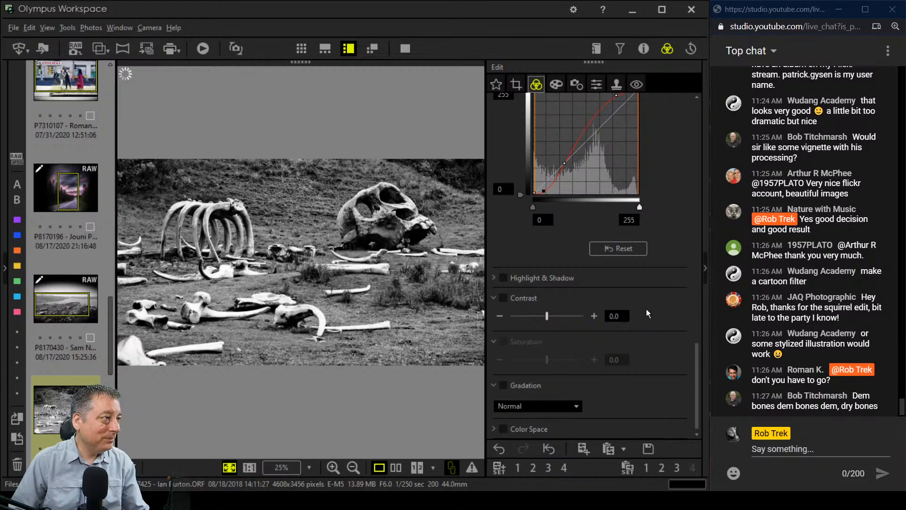
Straighten the cropped bones photo with a tilt adjustment of -0.1
left_click(516, 84)
left_click(500, 213)
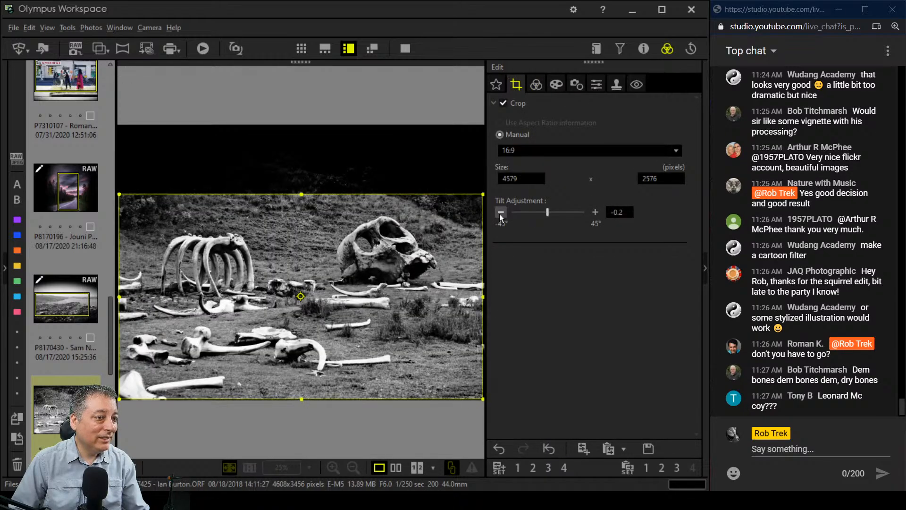
left_click(539, 85)
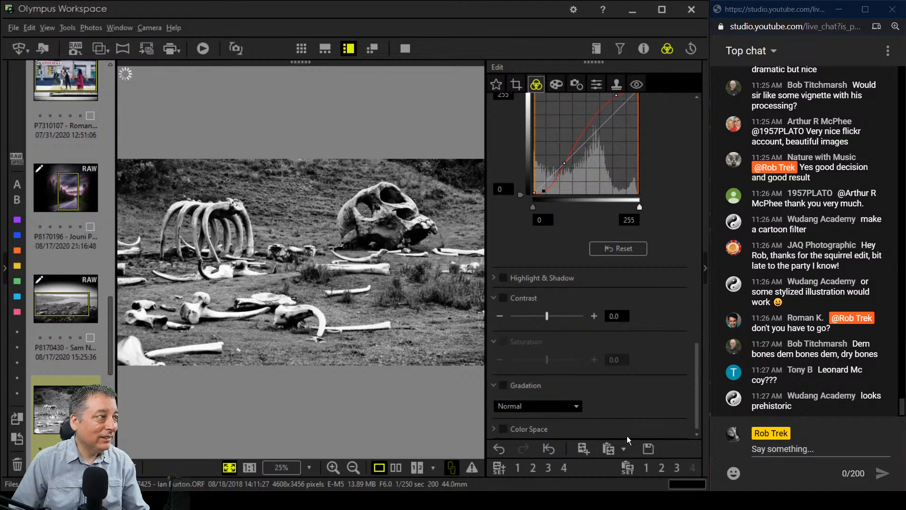
left_click(516, 84)
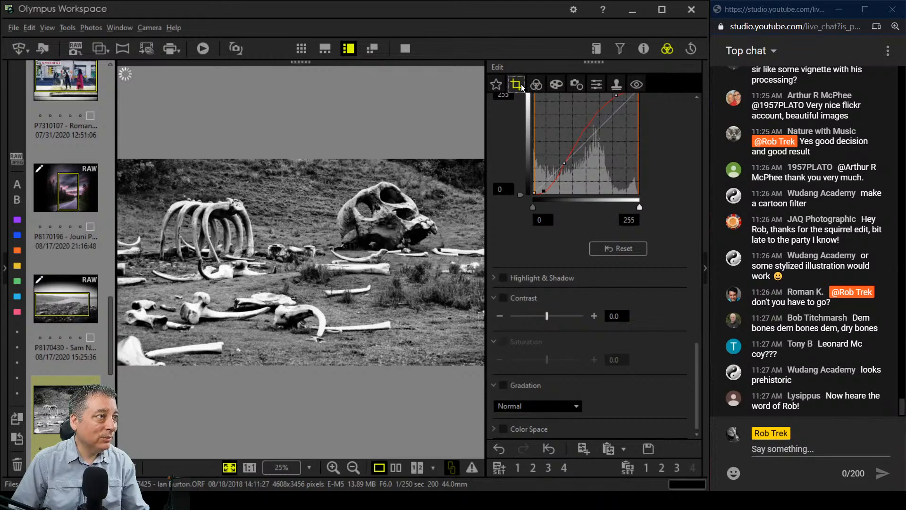
left_click(596, 212)
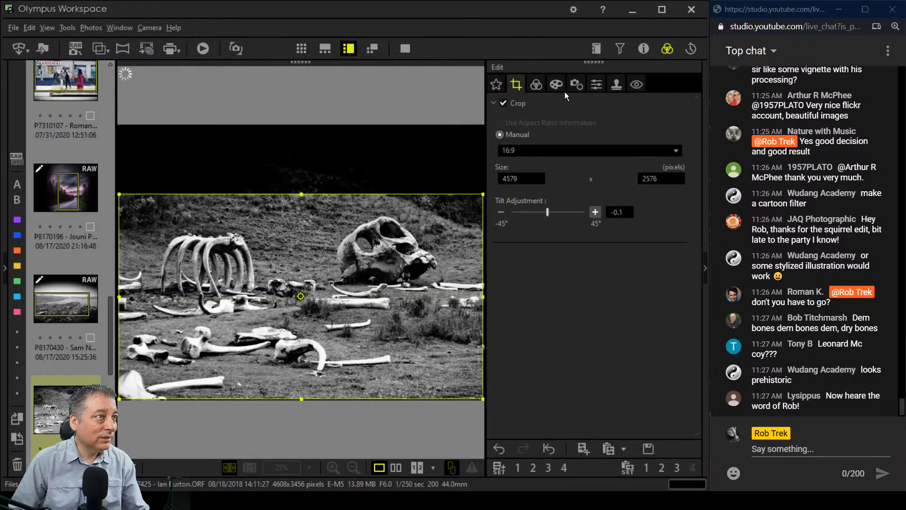
left_click(537, 85)
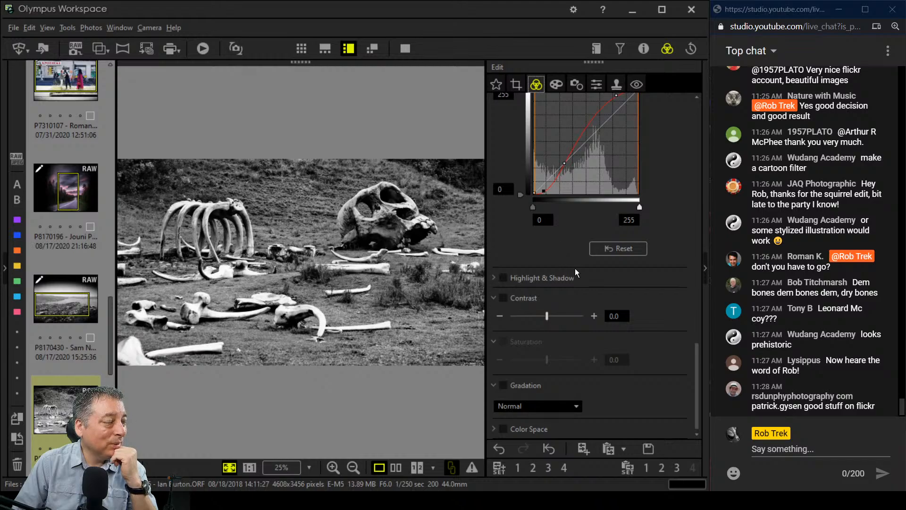
Compare the edited bones photo with its original side by side, including full screen, and view the edit alone full screen
scroll(628, 324, "down", 15)
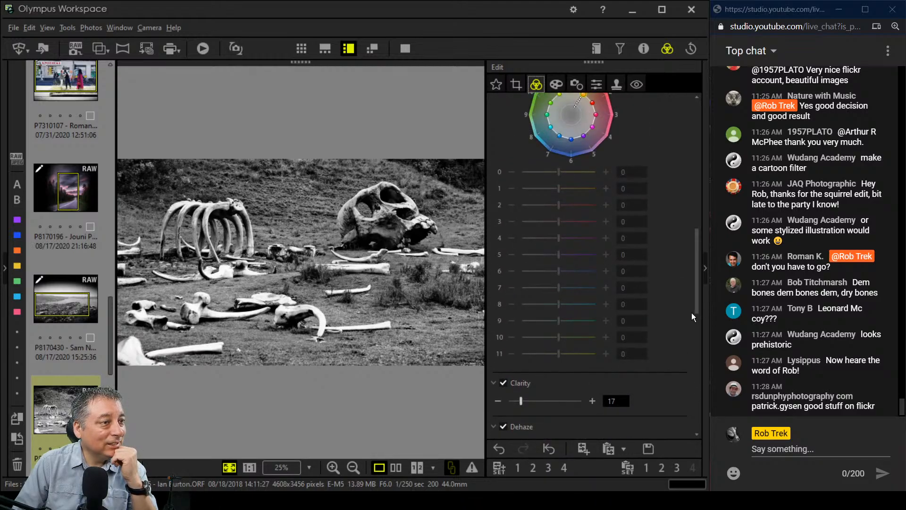
left_click_drag(694, 309, 687, 213)
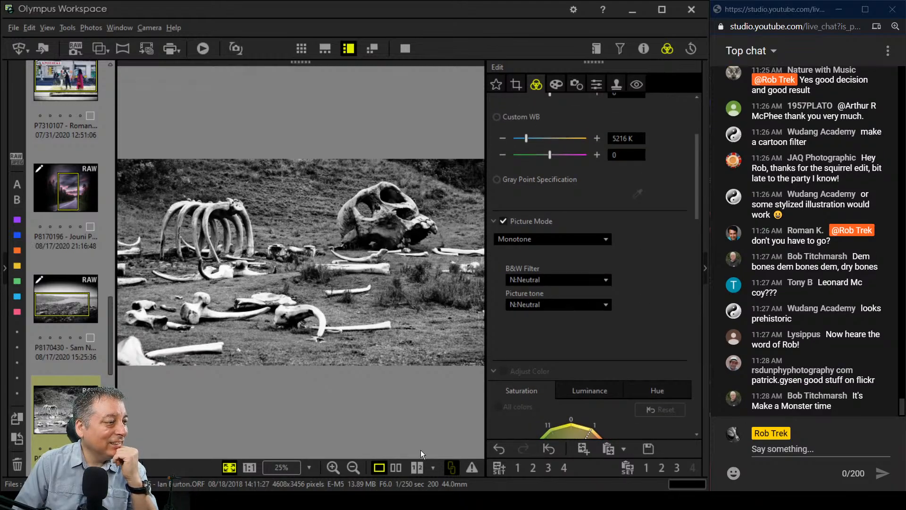
left_click(396, 467)
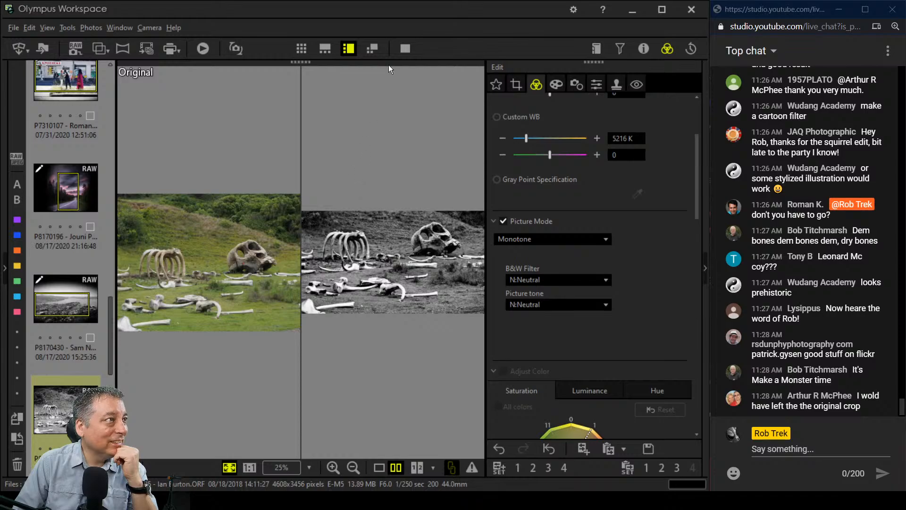
left_click(405, 48)
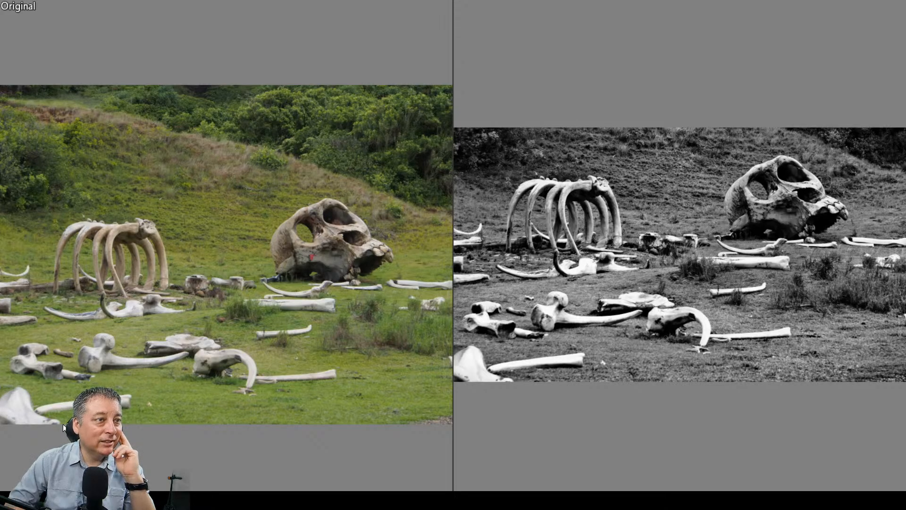
key("Escape")
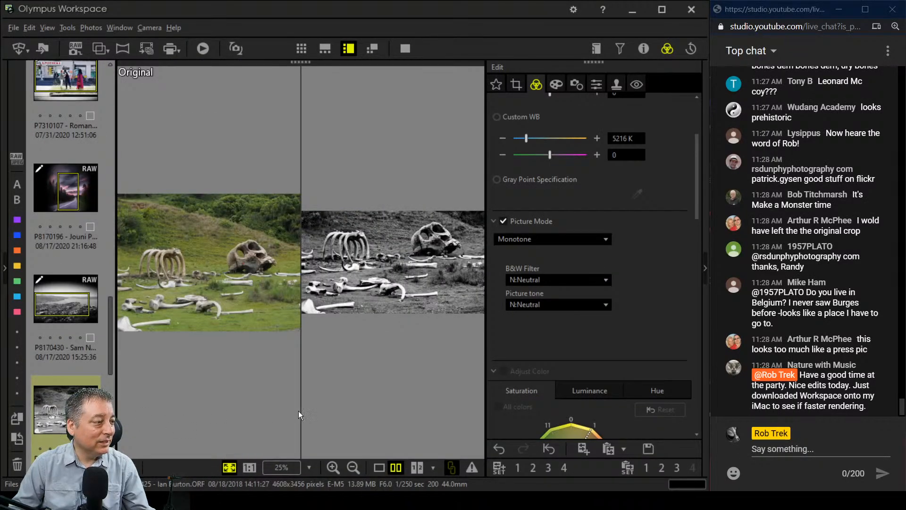
left_click(379, 469)
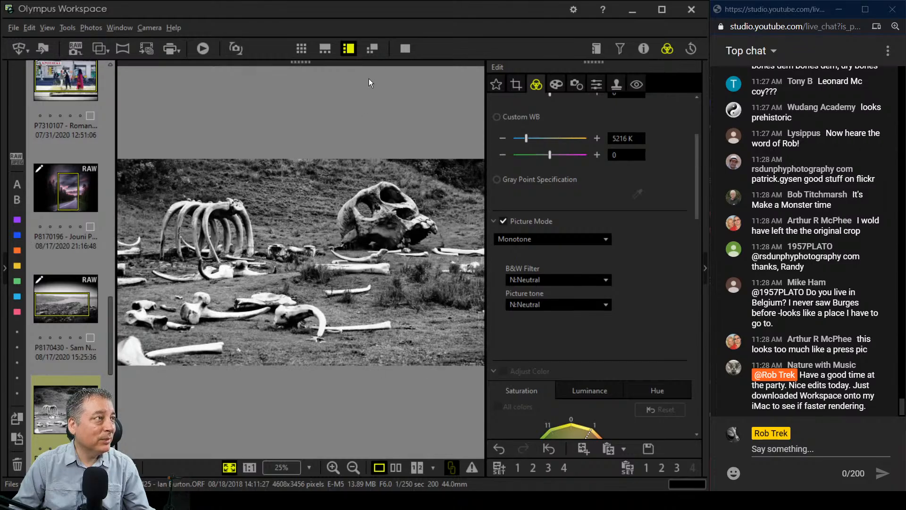
left_click(405, 49)
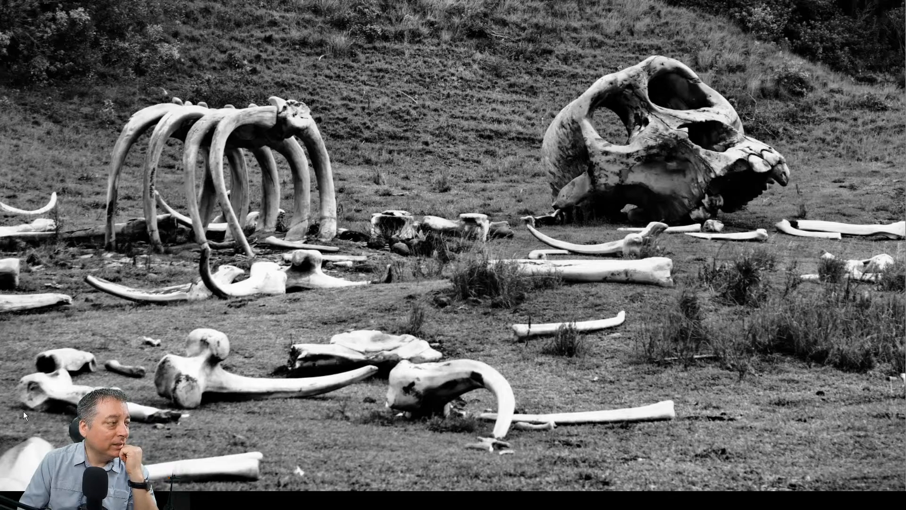
key("Escape")
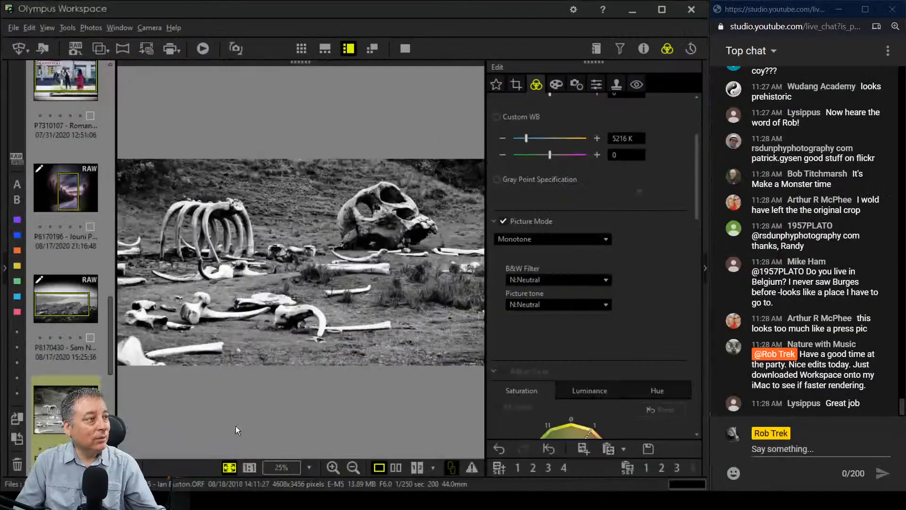
Tighten the bones photo's 16:9 crop to about 4226 x 2376 pixels, trimming the foreground, and check it full screen
left_click(516, 84)
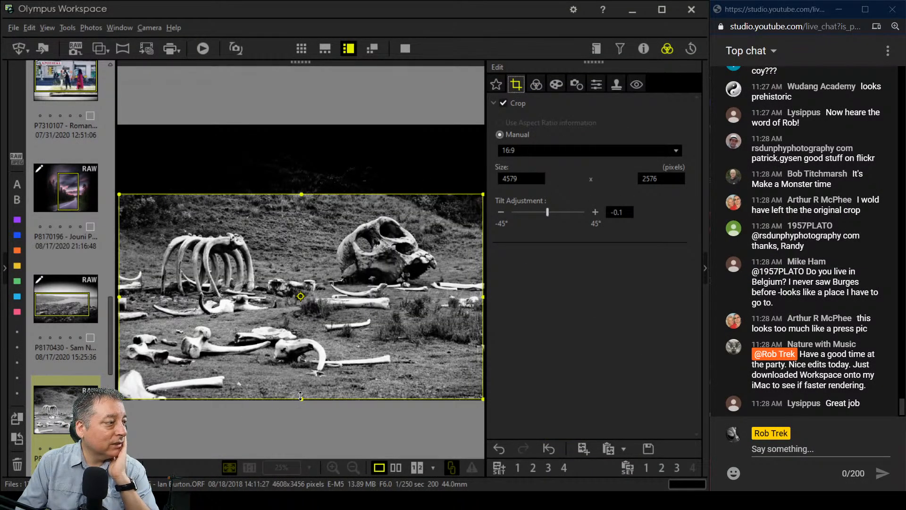
left_click_drag(301, 399, 306, 356)
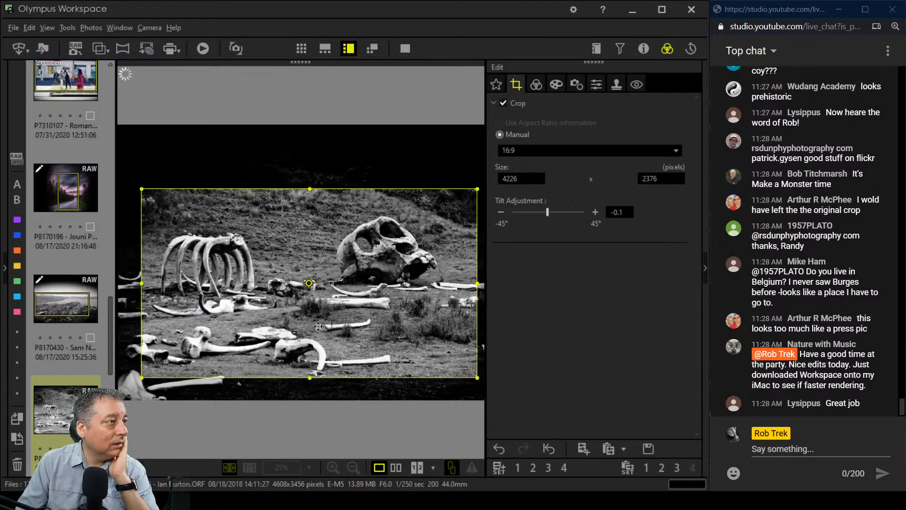
left_click(541, 88)
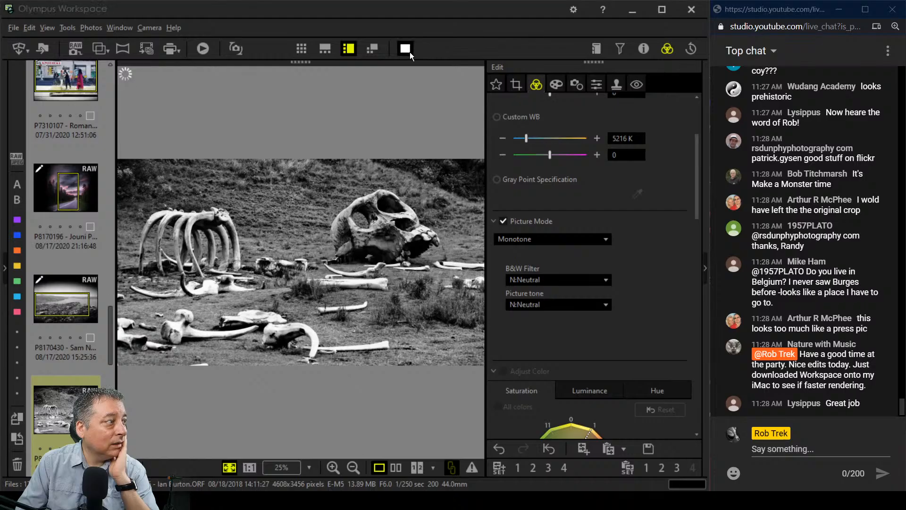
left_click(410, 52)
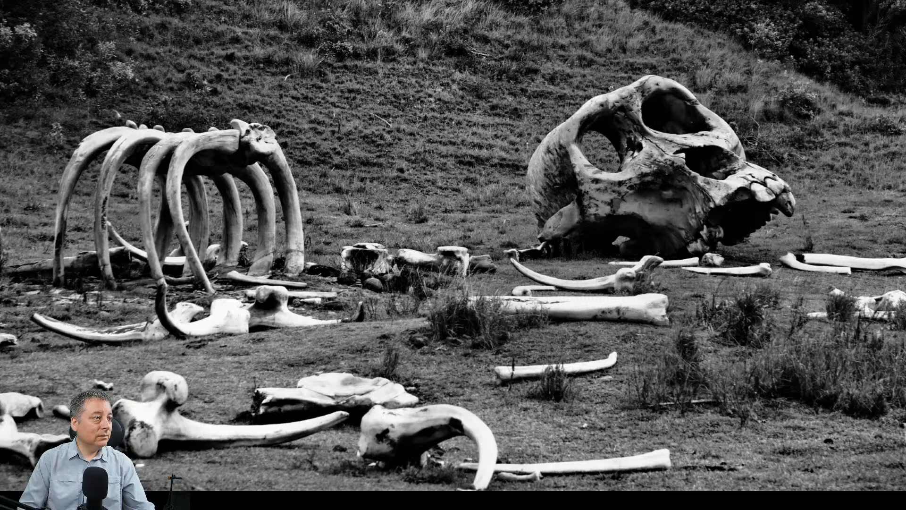
double_click(434, 360)
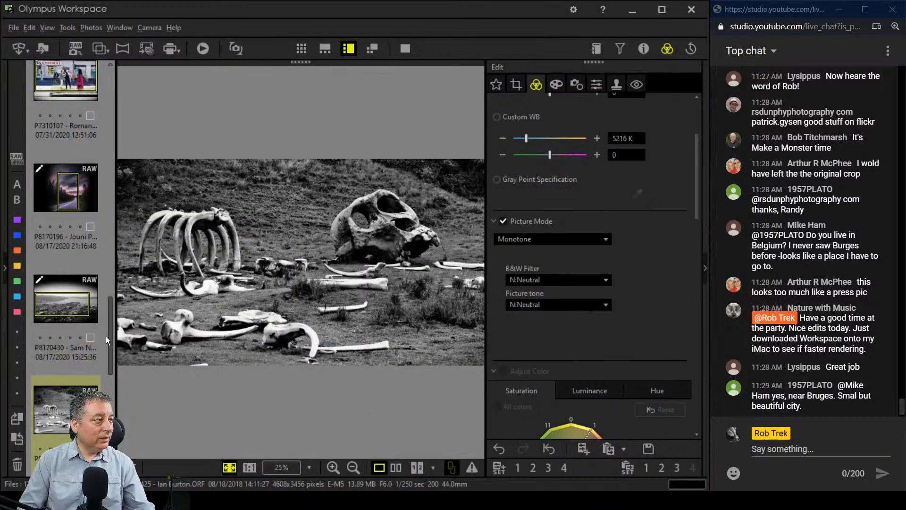
Open the photo of the ivy-covered face mural for editing and view it full screen
scroll(61, 366, "down", 3)
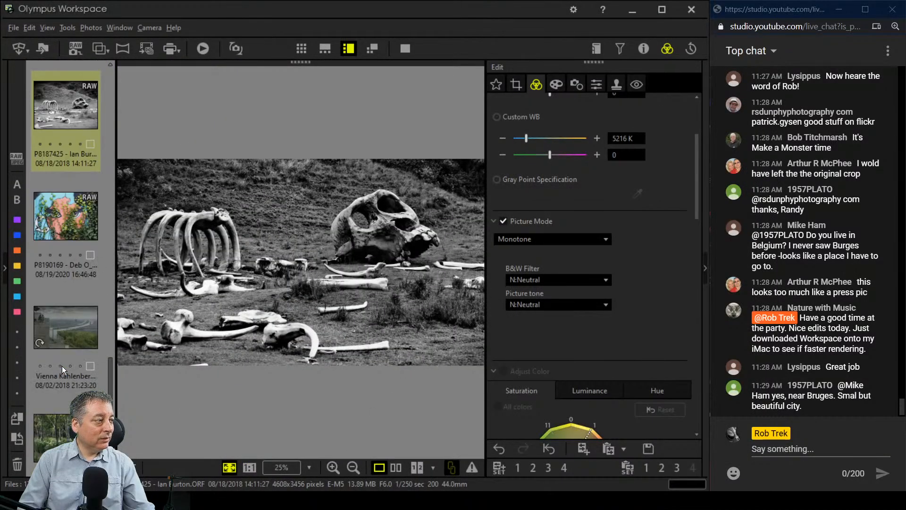
left_click(60, 226)
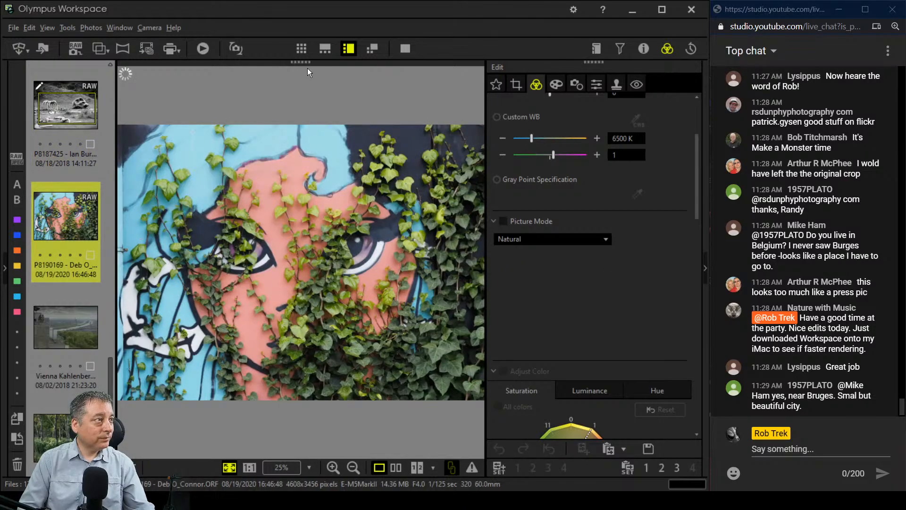
left_click(398, 47)
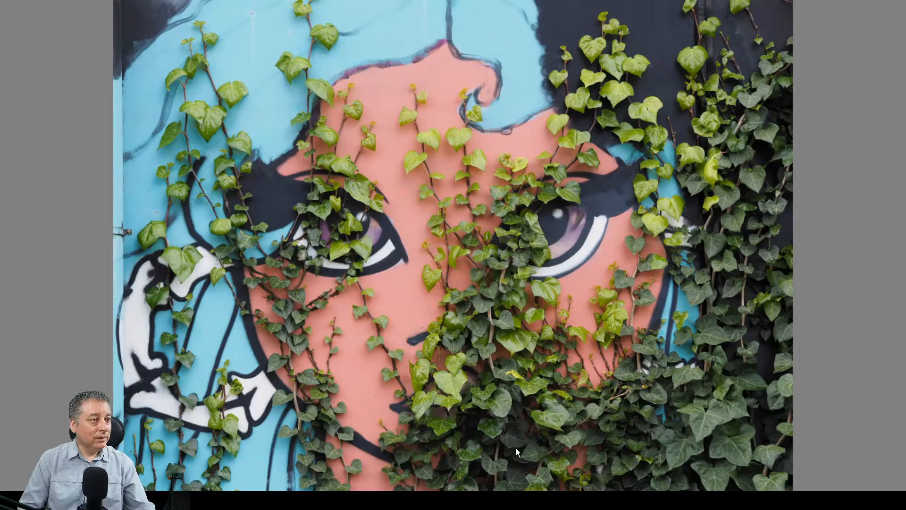
key("Escape")
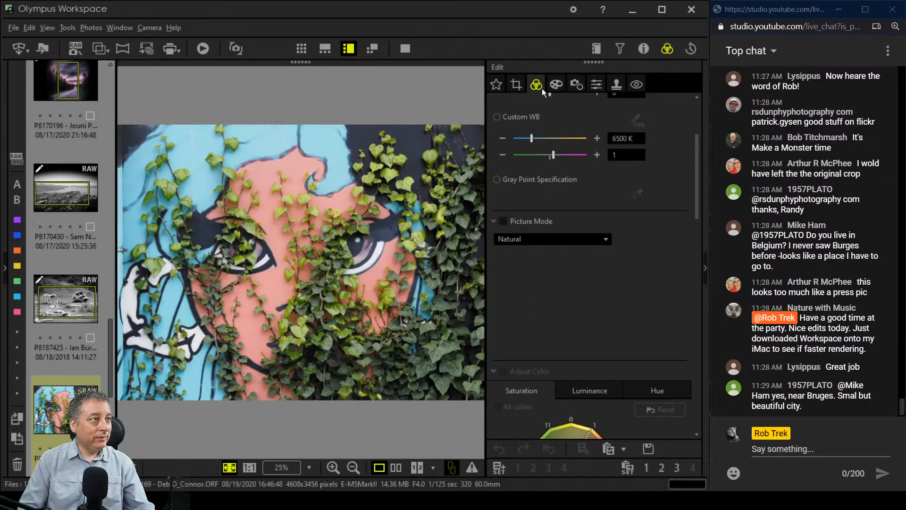
Crop the mural photo to a full-height 9:16 portrait frame around the left eye and part of the face
left_click(518, 85)
left_click(530, 151)
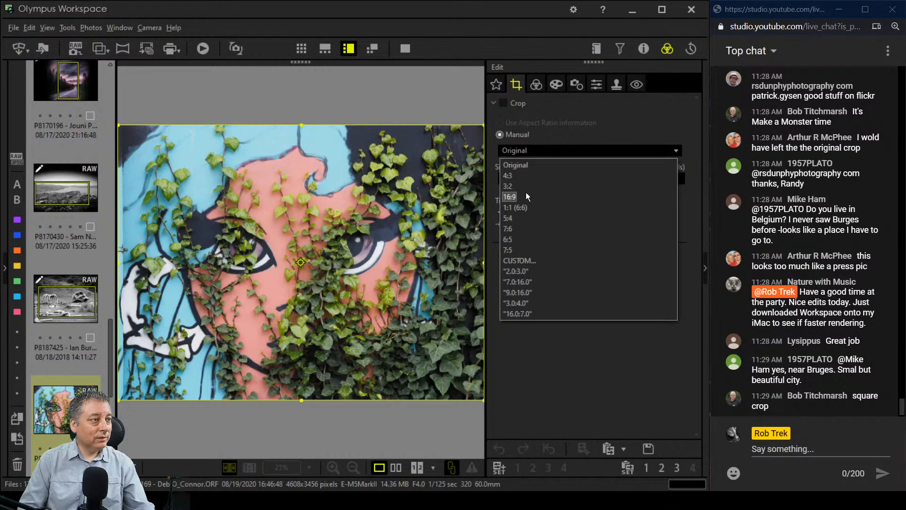
left_click(540, 294)
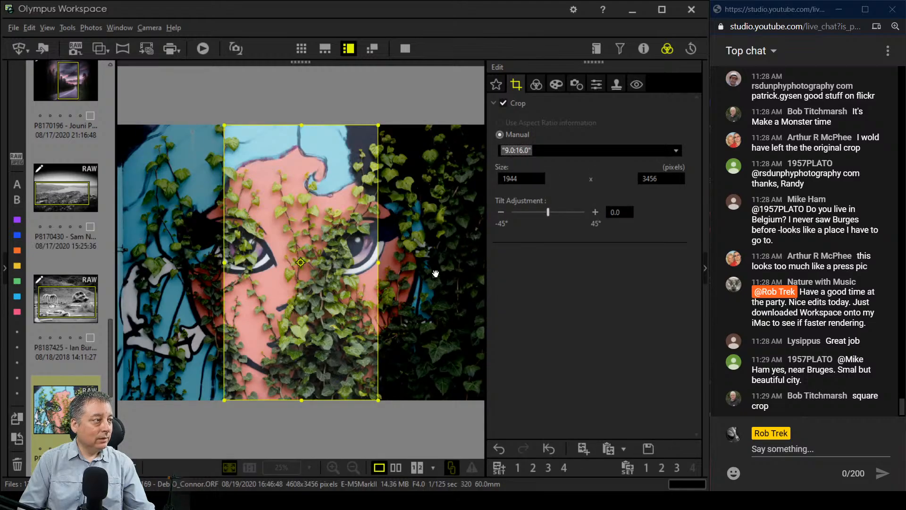
mouse_move(270, 275)
left_mouse_down()
mouse_move(197, 275)
mouse_move(368, 288)
left_mouse_up()
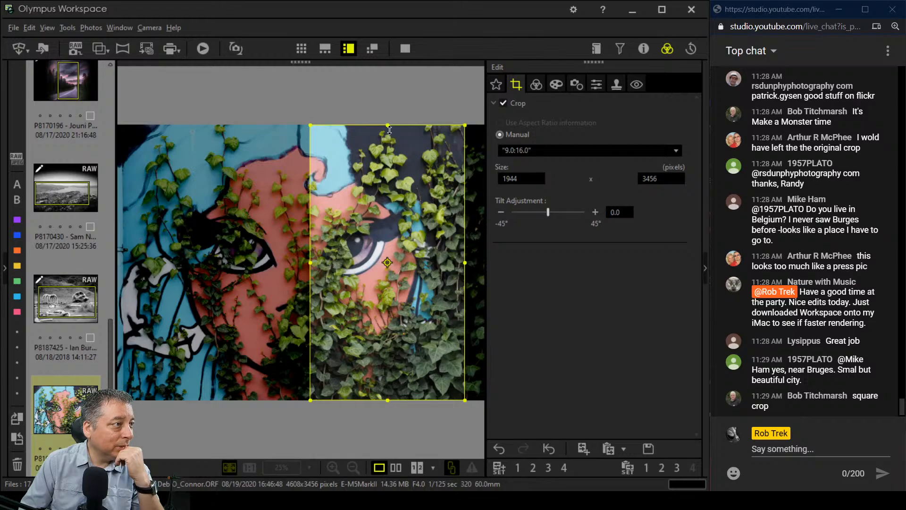
mouse_move(406, 236)
left_mouse_down()
mouse_move(388, 250)
mouse_move(247, 263)
left_mouse_up()
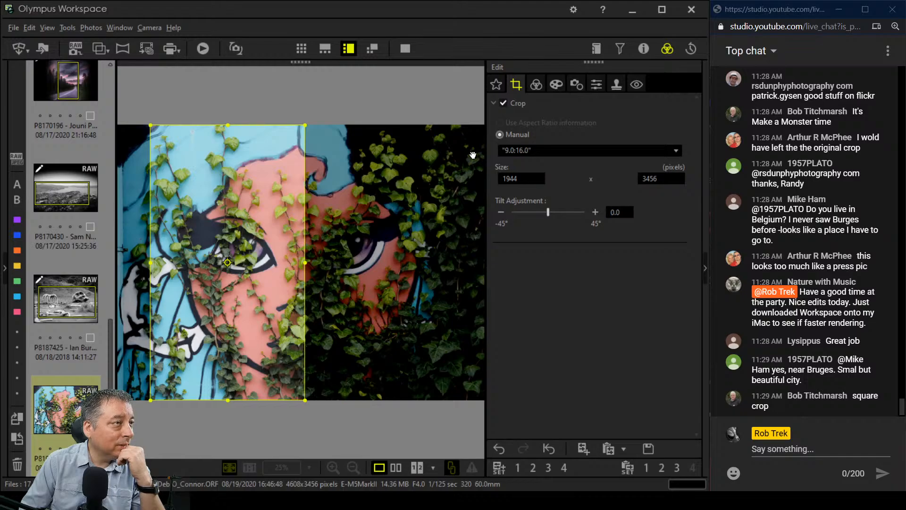
left_click_drag(249, 258, 255, 259)
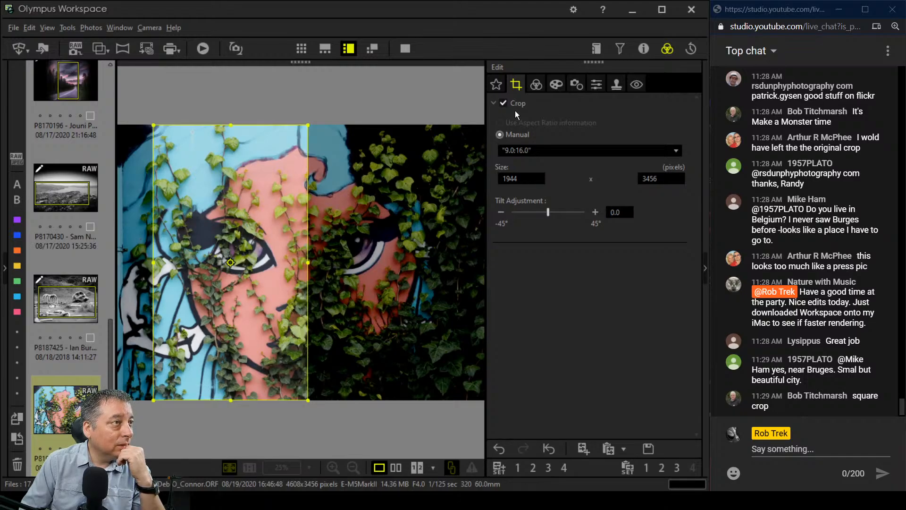
left_click(535, 85)
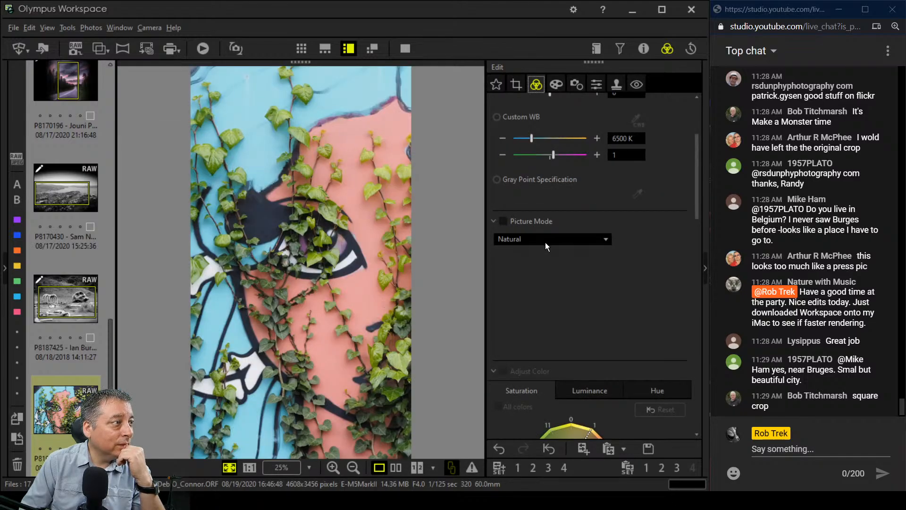
left_click(517, 85)
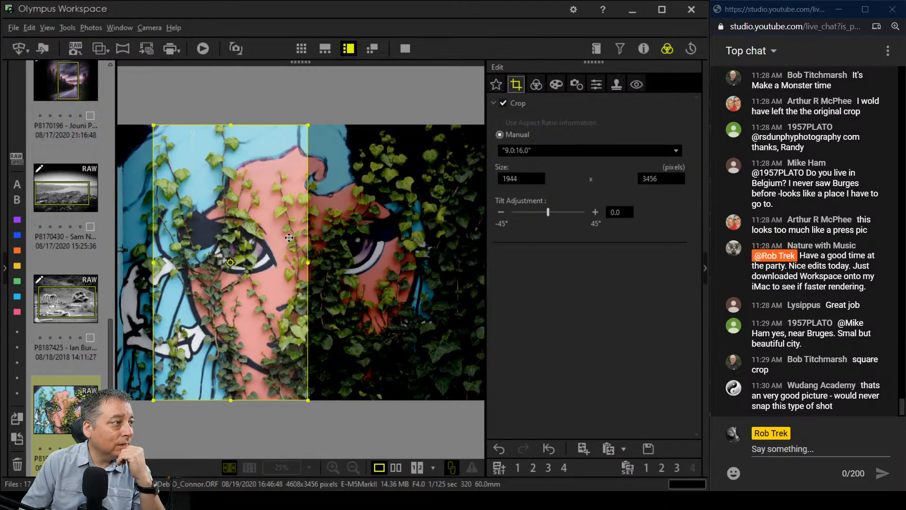
left_click(537, 86)
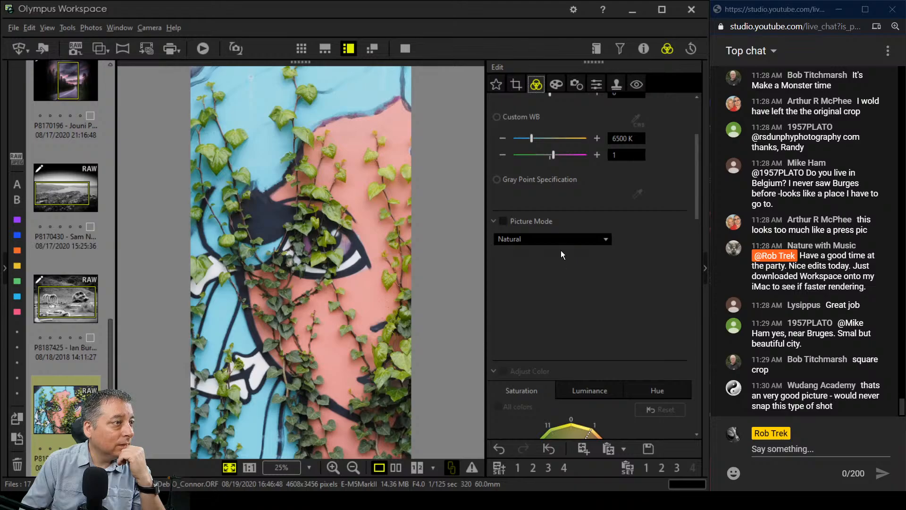
Straighten the cropped mural photo with a tilt adjustment of 1.2
left_click(517, 85)
left_click(595, 212)
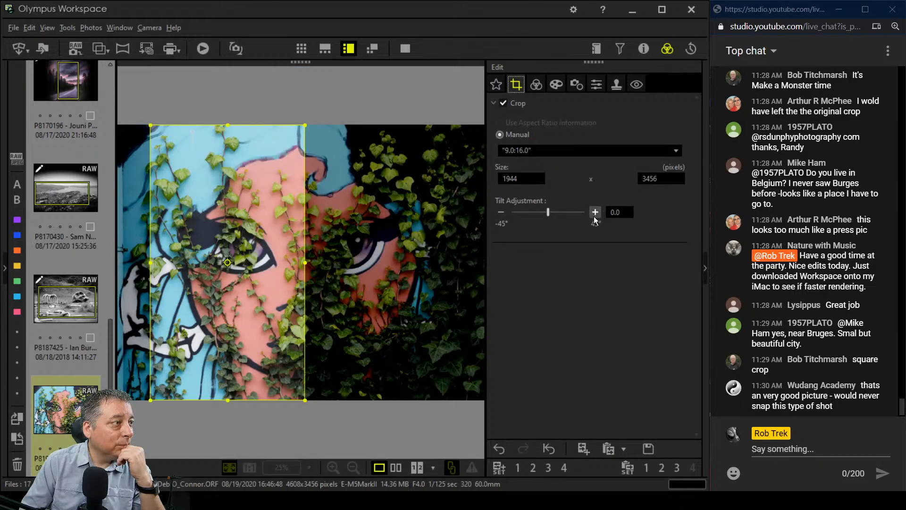
left_click(595, 212)
left_click(595, 212)
left_click(595, 216)
left_click(594, 216)
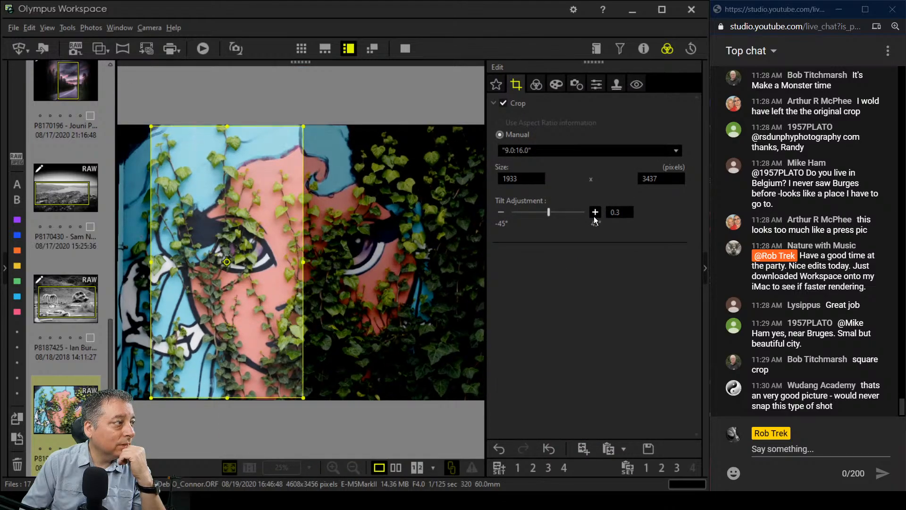
left_click(595, 216)
left_click(594, 216)
left_click(595, 216)
left_click(595, 216)
left_click(595, 216)
left_click(595, 216)
left_click(595, 212)
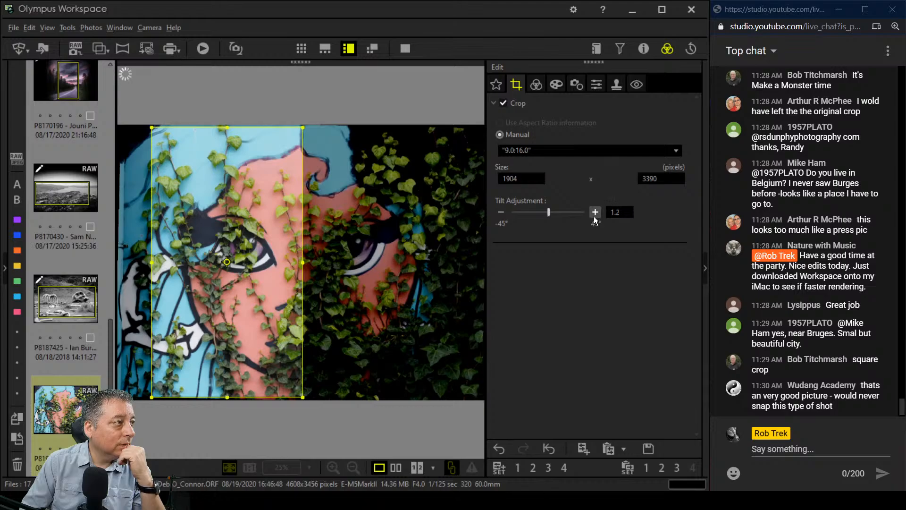
left_click(536, 85)
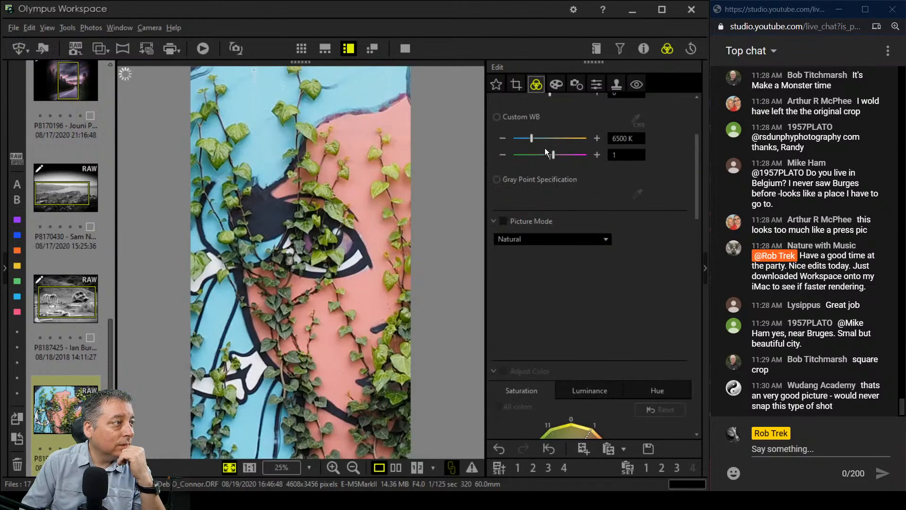
Try the Pop Art and Pop Art II art filters on the mural photo
left_click(556, 84)
left_click(561, 122)
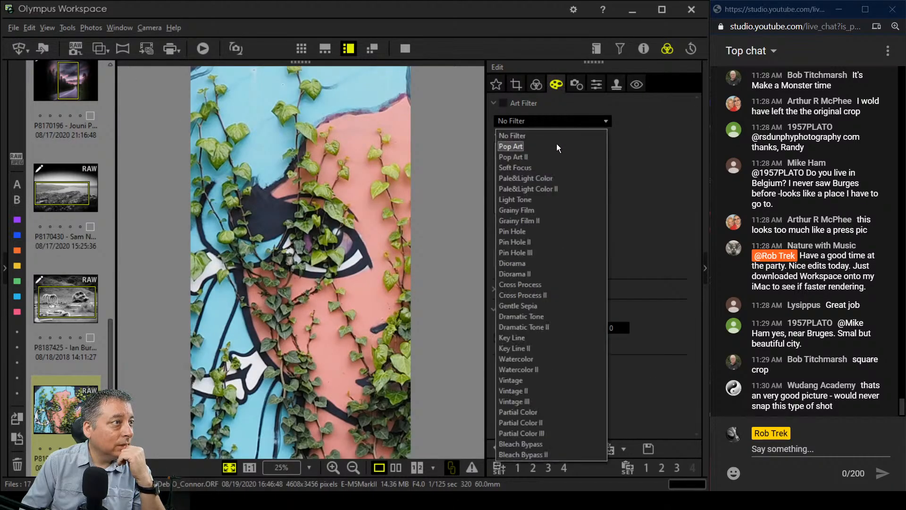
left_click(557, 144)
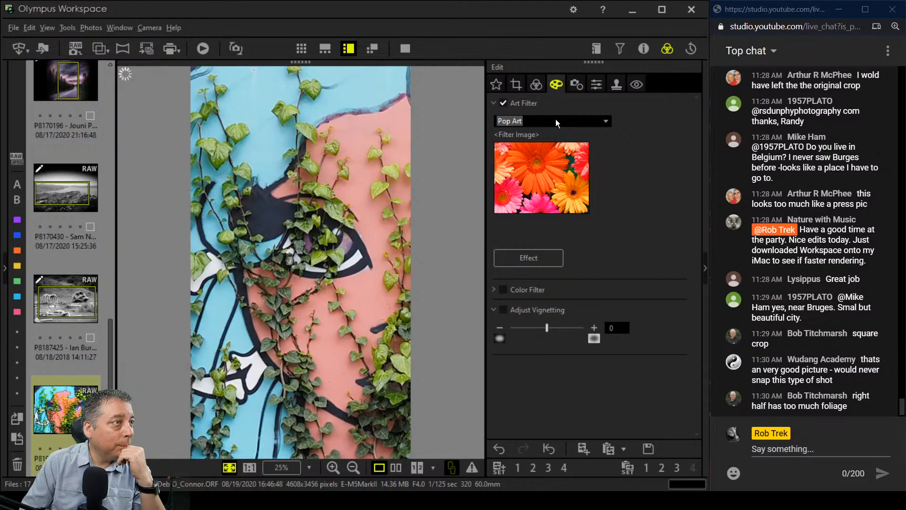
left_click(555, 120)
left_click(546, 155)
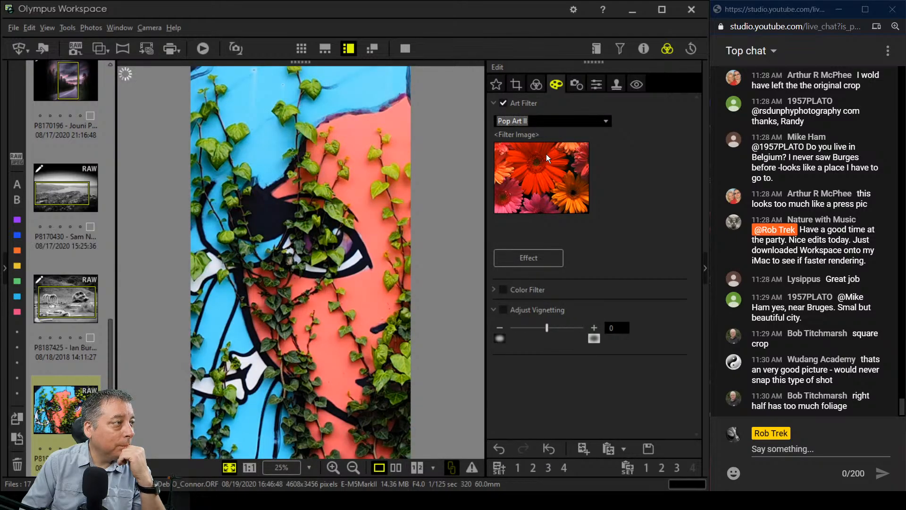
left_click(540, 87)
scroll(625, 301, "down", 4)
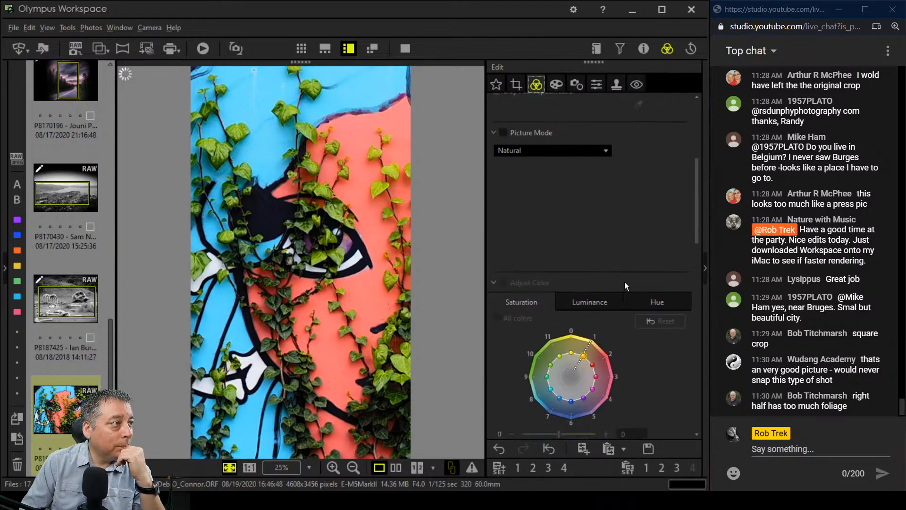
scroll(625, 292, "up", 2)
Apply the Dramatic Tone art filter to the mural photo
left_click(556, 85)
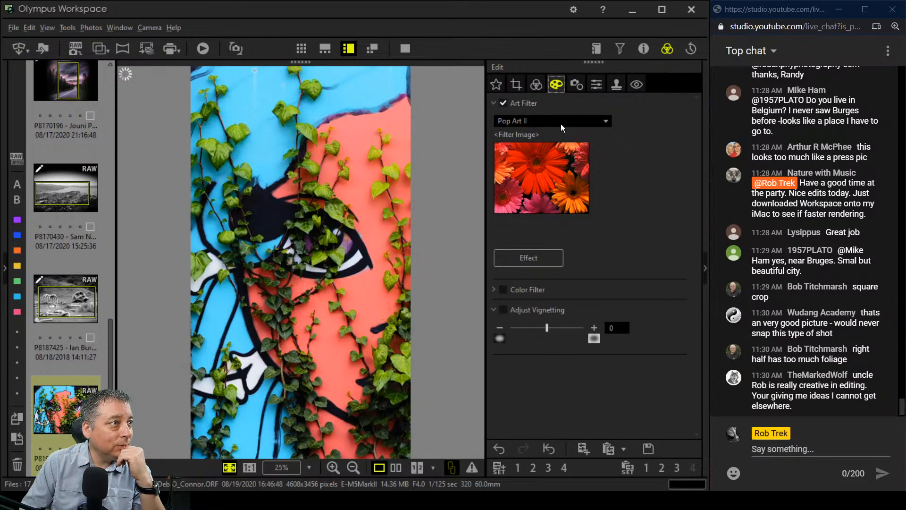
left_click(561, 126)
left_click(553, 312)
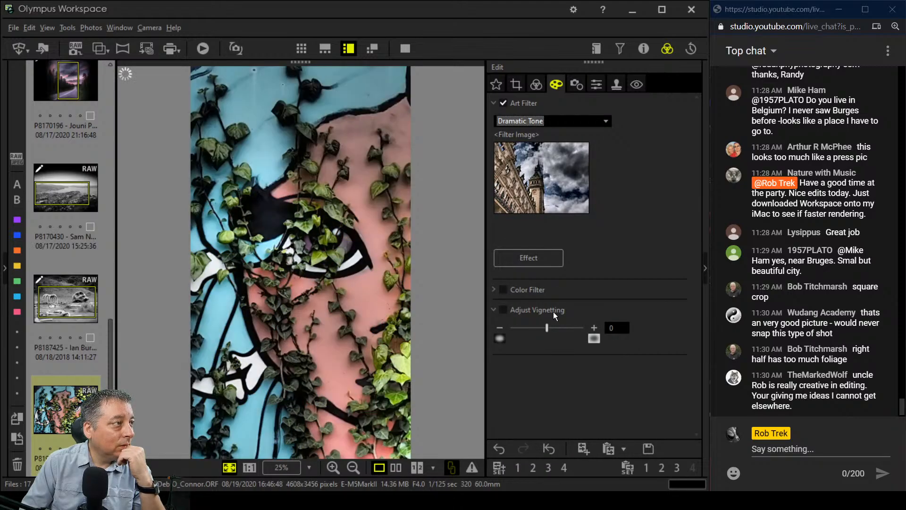
Set the mural photo's Saturation adjustment to 0.8
left_click(537, 84)
scroll(537, 326, "down", 10)
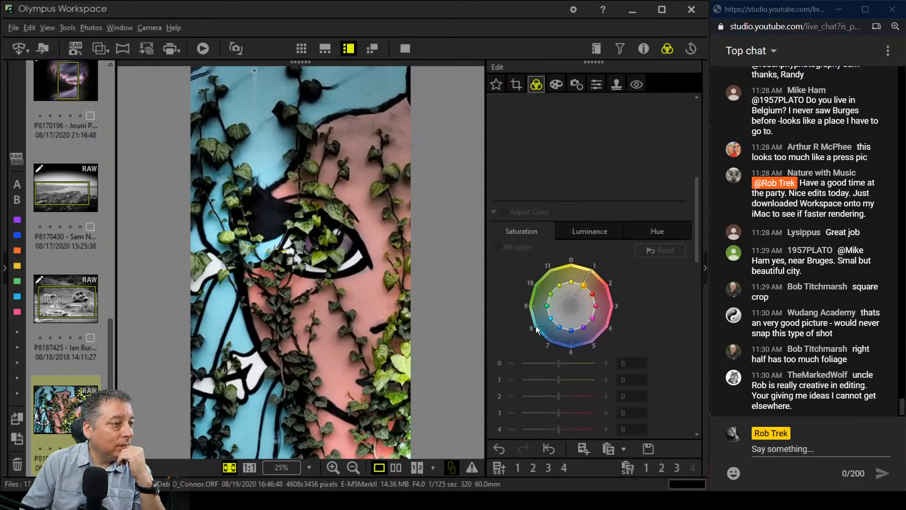
scroll(537, 329, "down", 3)
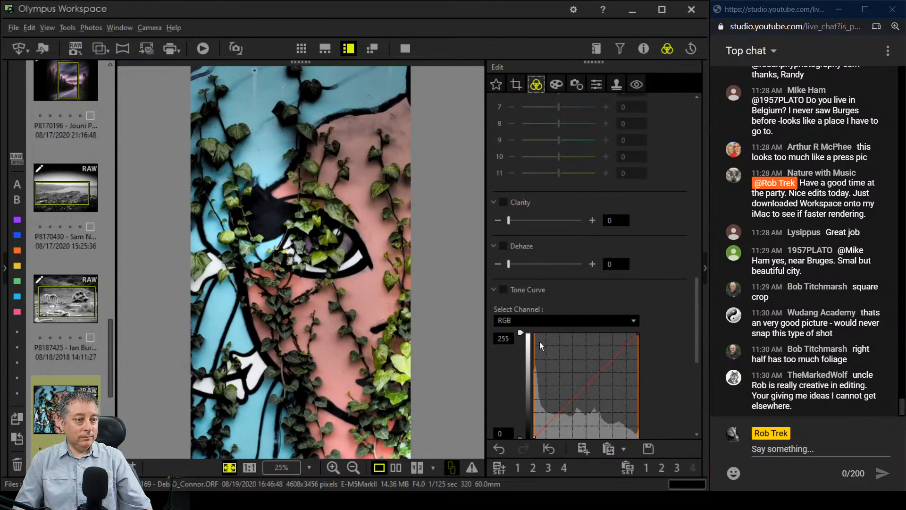
scroll(508, 386, "down", 4)
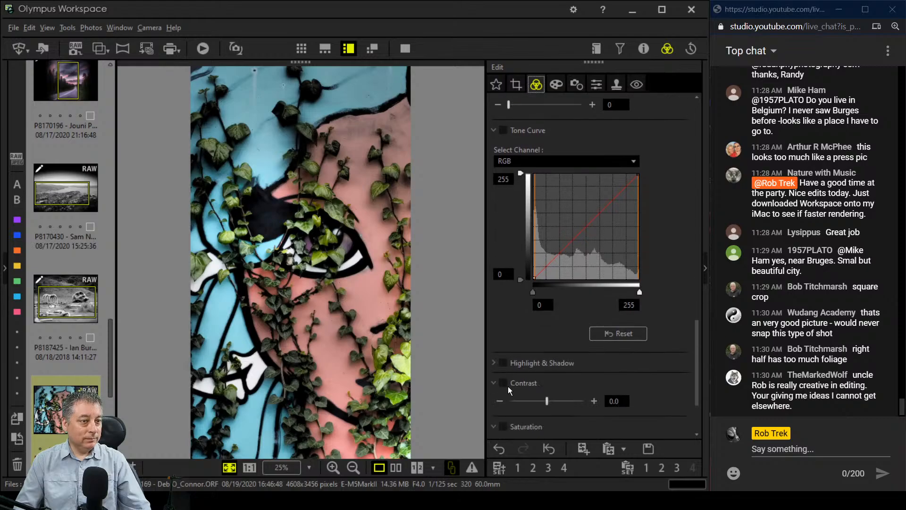
scroll(508, 390, "down", 3)
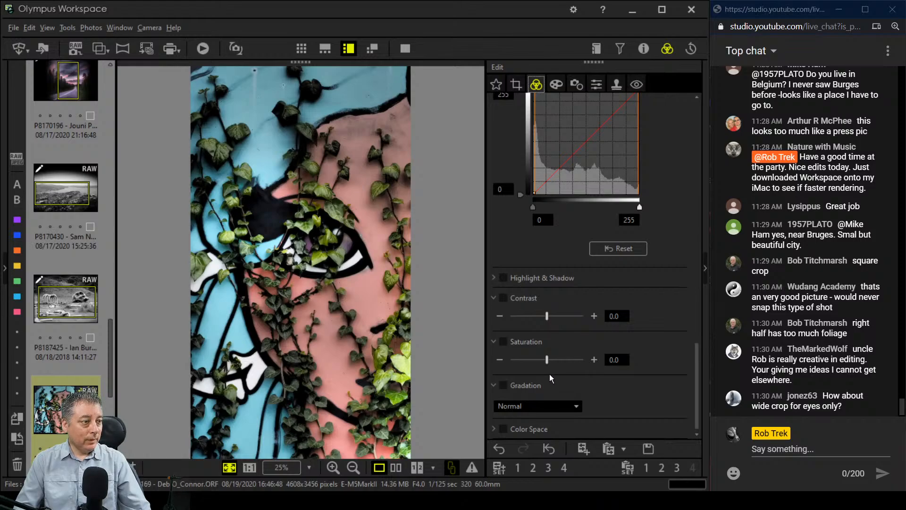
left_click_drag(547, 359, 560, 364)
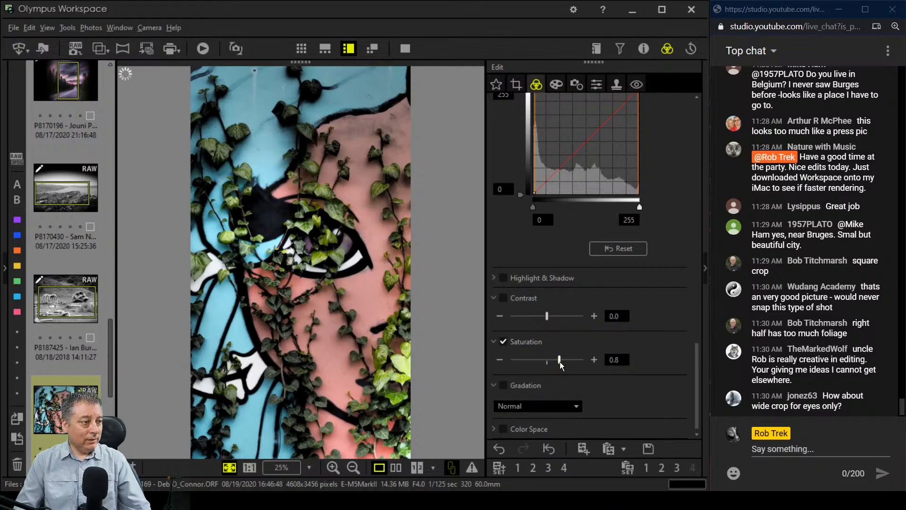
Raise both Clarity and Dehaze to 100 on the mural photo
left_click_drag(693, 399, 687, 338)
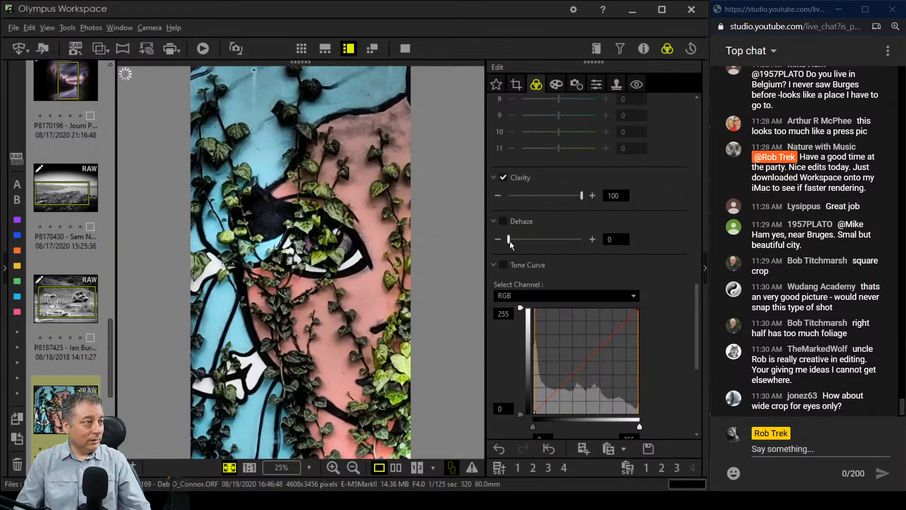
left_click_drag(509, 239, 576, 246)
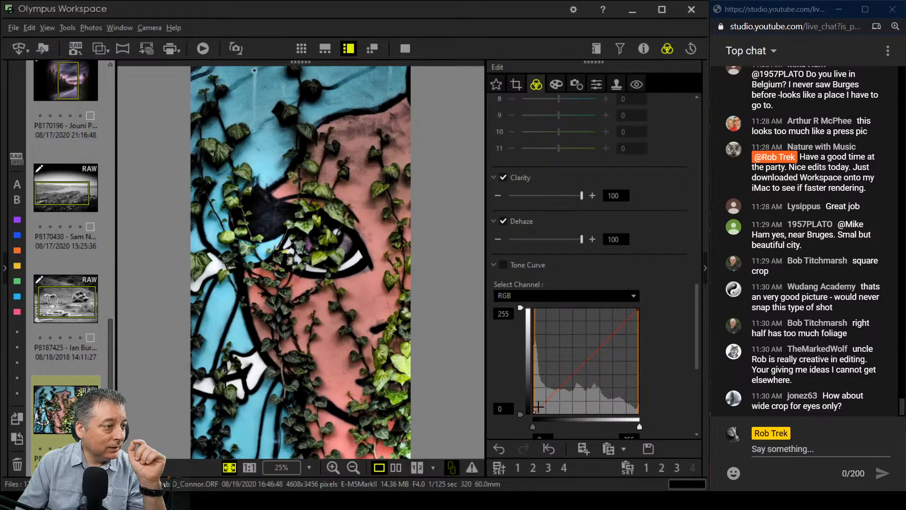
Shape the RGB tone curve into an S-curve with darker shadows, brighter highlights and slightly lifted midtones
left_click_drag(539, 407, 540, 410)
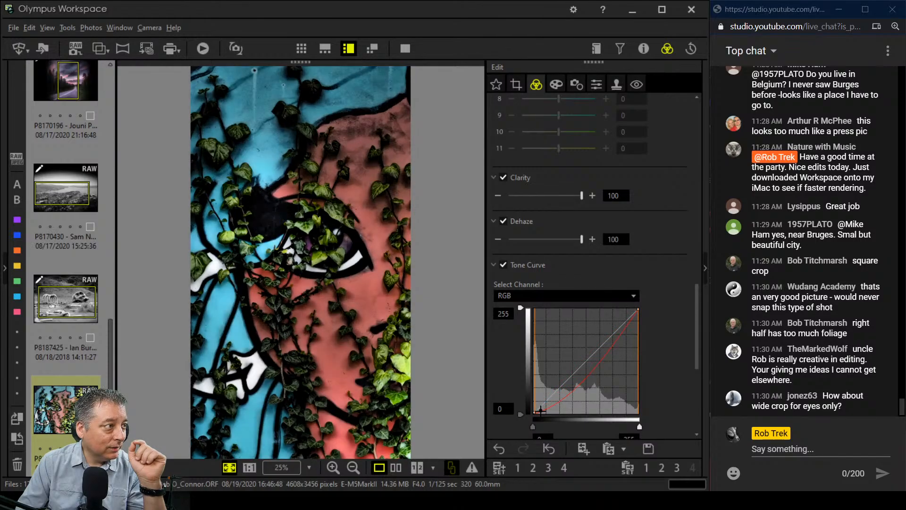
left_click(587, 369)
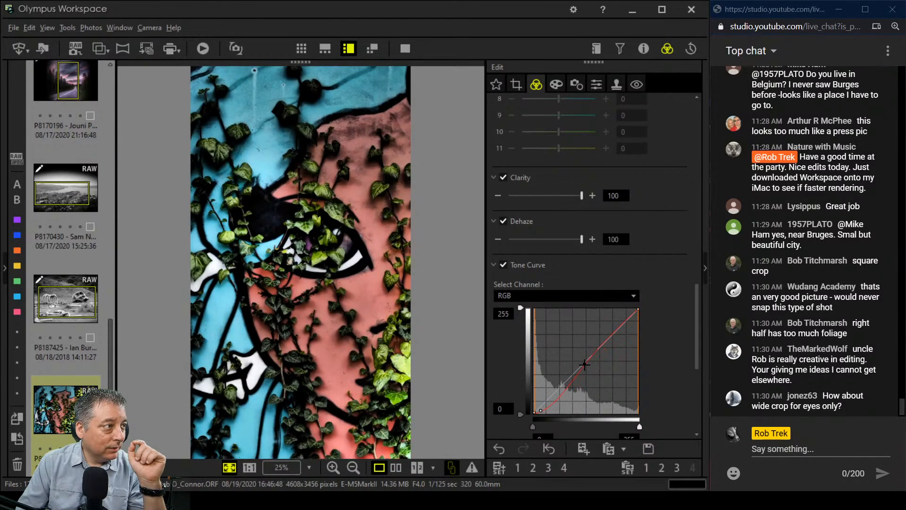
left_click_drag(587, 369, 616, 320)
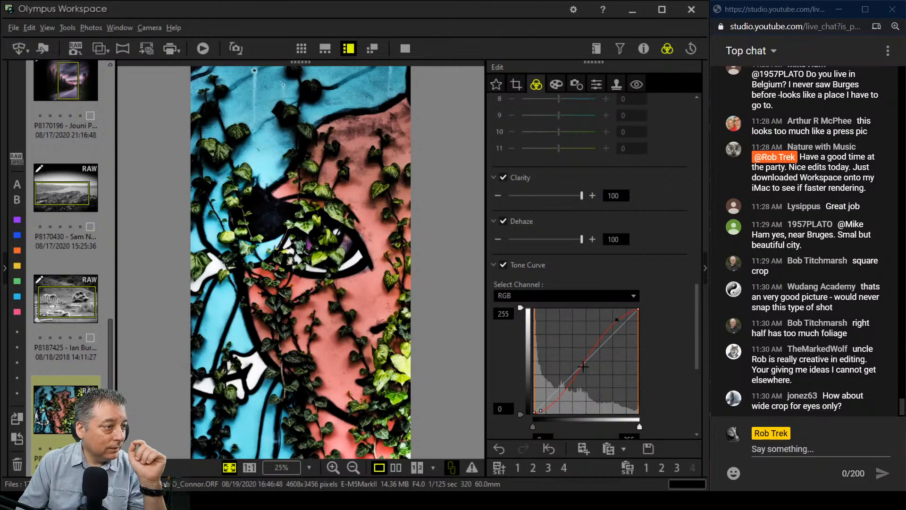
left_click_drag(576, 375, 587, 355)
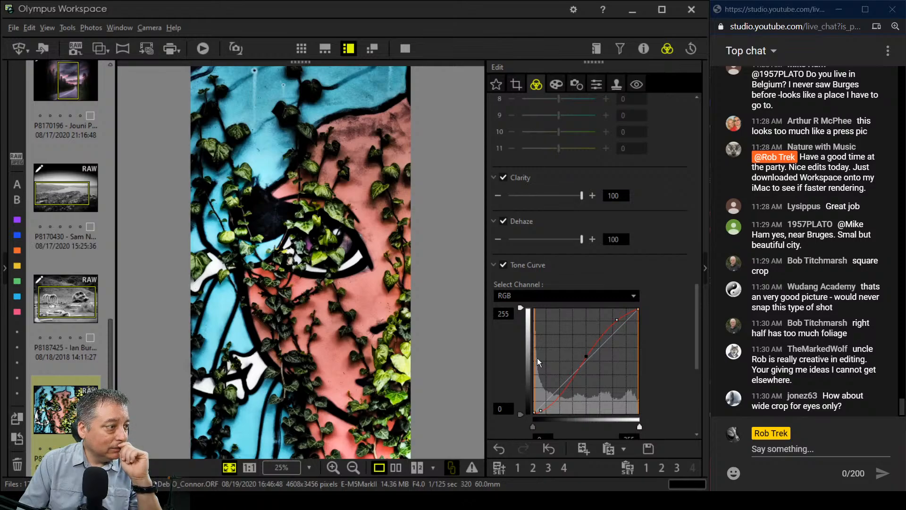
Darken the mural photo's edges with a vignetting adjustment of -15
left_click(557, 84)
left_click_drag(546, 330, 528, 330)
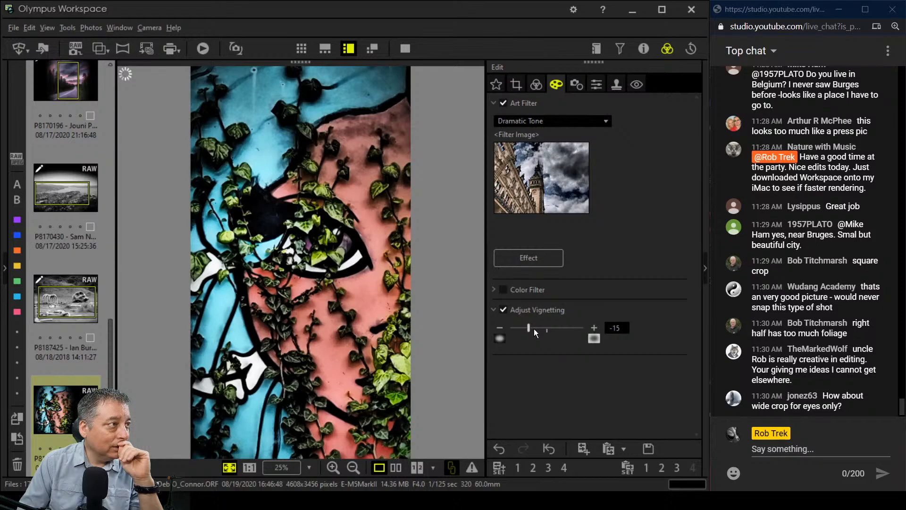
left_click(536, 85)
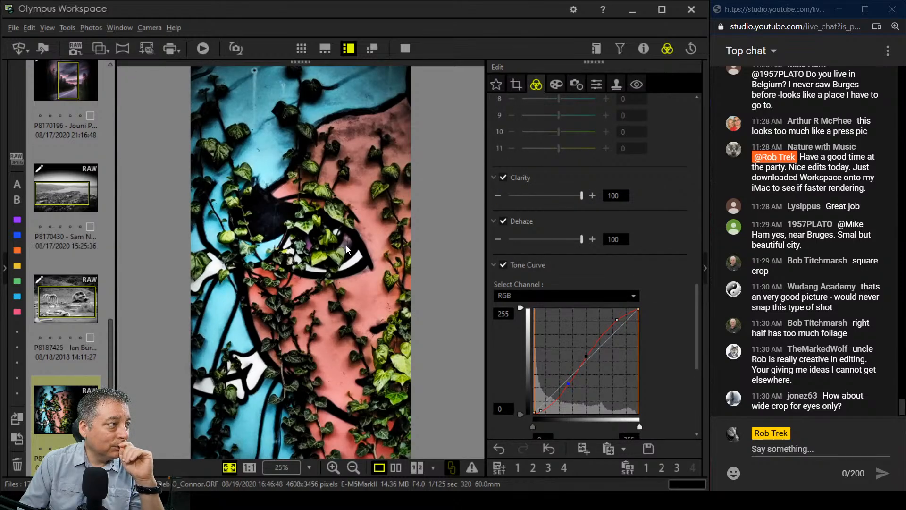
left_click(556, 85)
left_click(536, 85)
Lower the shadows of the green channel's tone curve and hold its midtones close to the straight diagonal
scroll(574, 207, "up", 10)
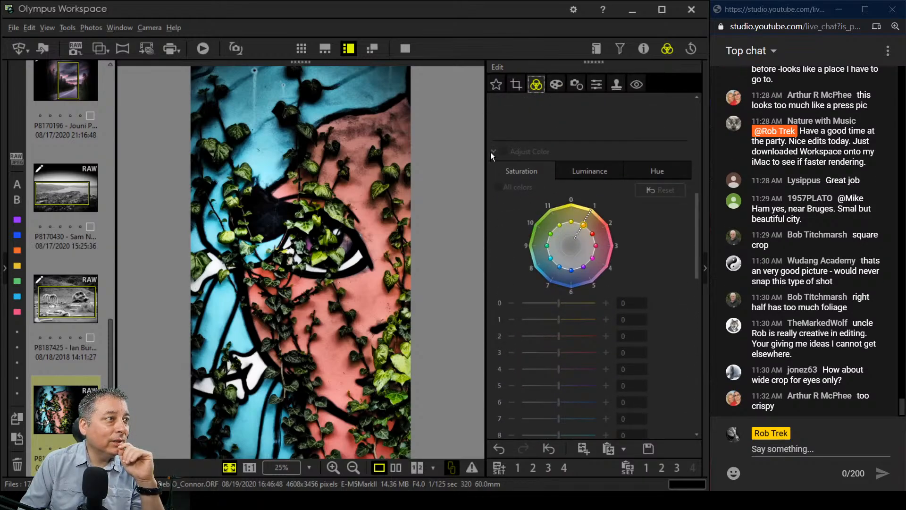
left_click(493, 152)
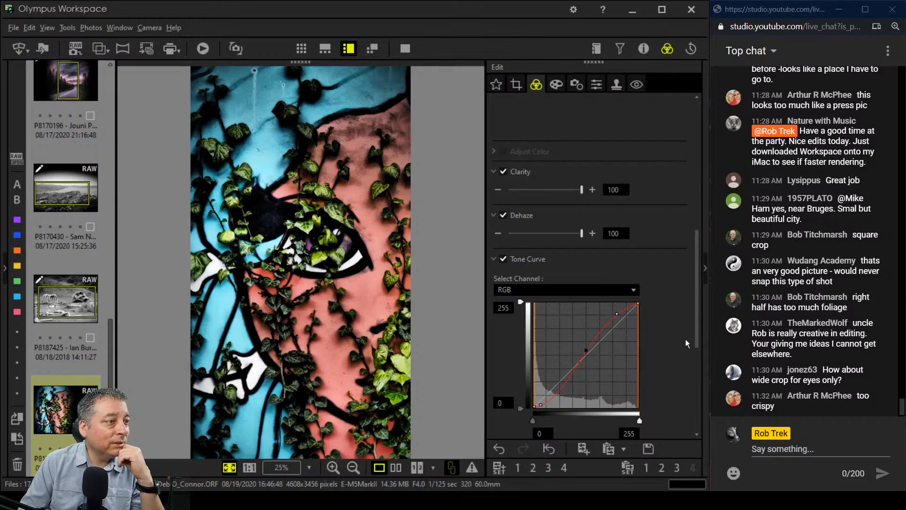
scroll(685, 343, "down", 3)
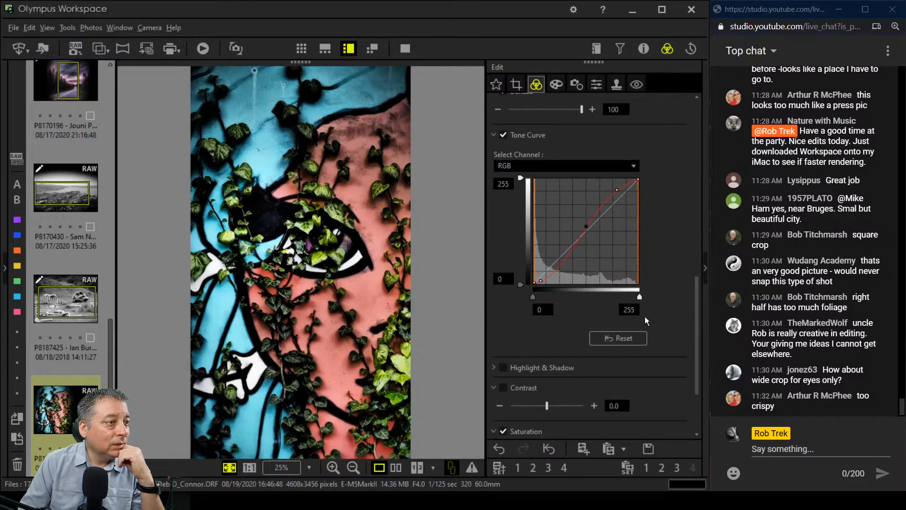
left_click(564, 166)
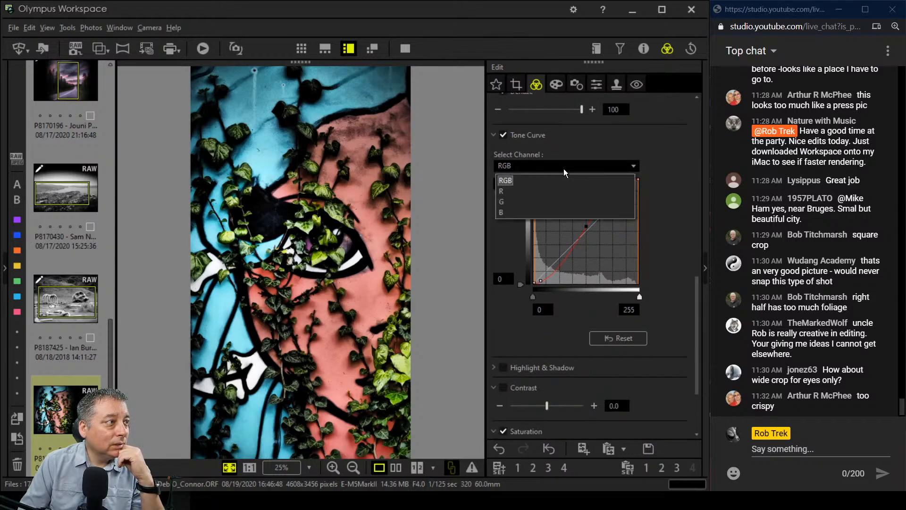
left_click(549, 203)
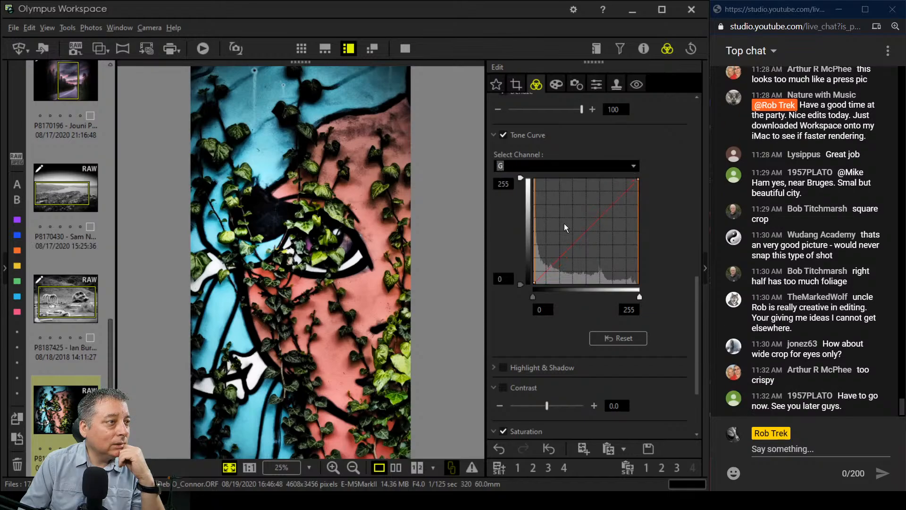
left_click(543, 278)
left_click(584, 236)
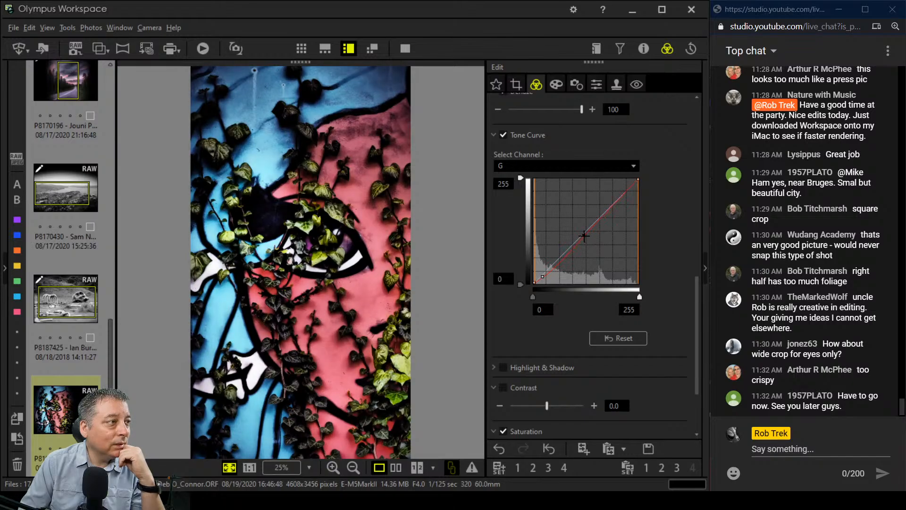
left_click_drag(538, 275, 548, 274)
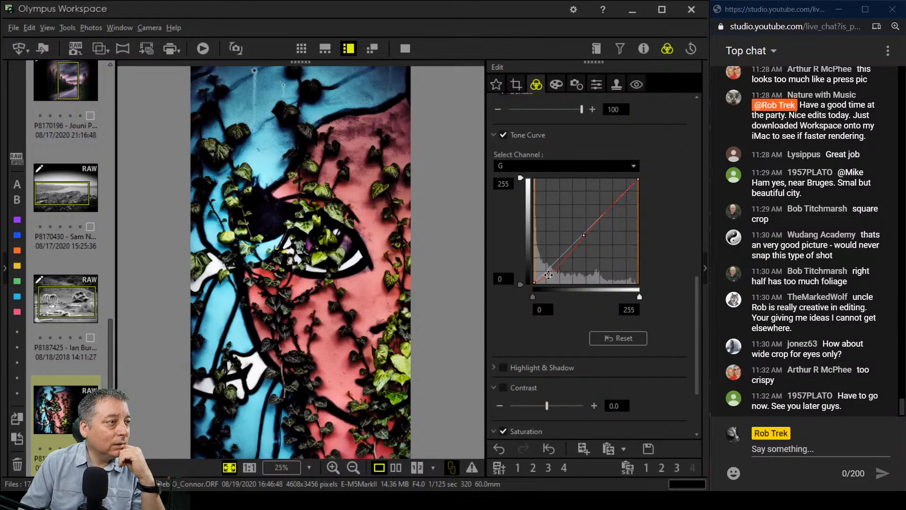
left_click_drag(585, 234, 583, 233)
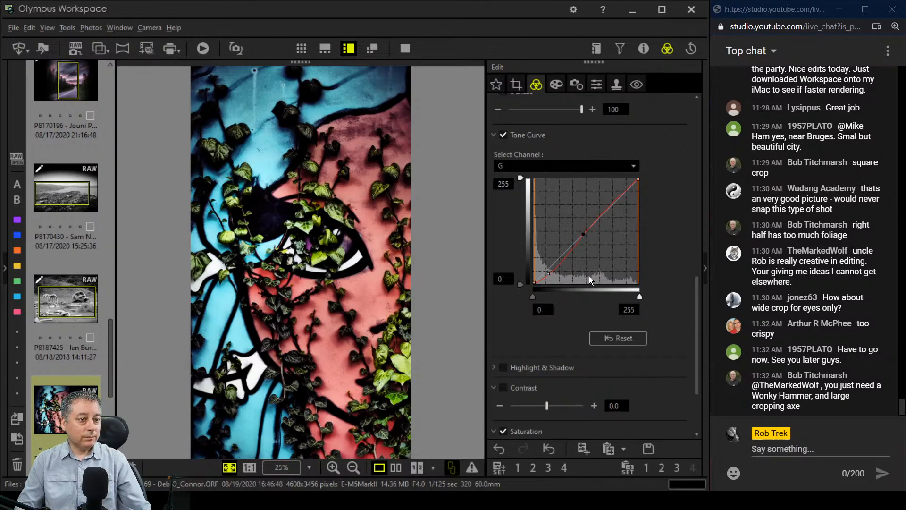
Compare the edited portrait crop with the original mural photo side by side in full screen
left_click(552, 85)
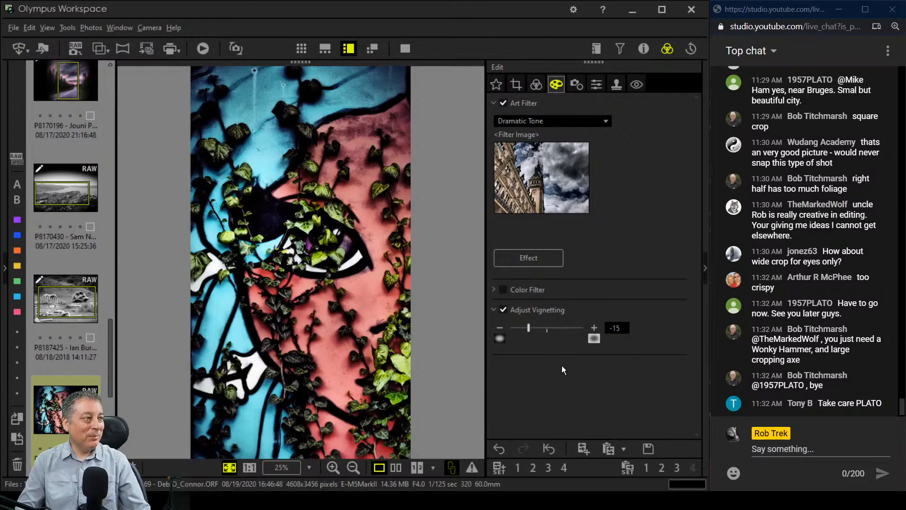
left_click(396, 468)
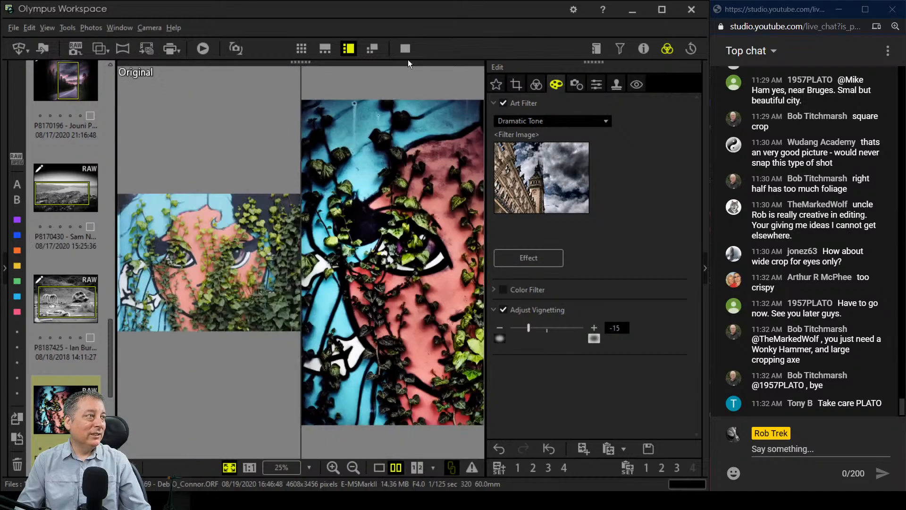
left_click(406, 48)
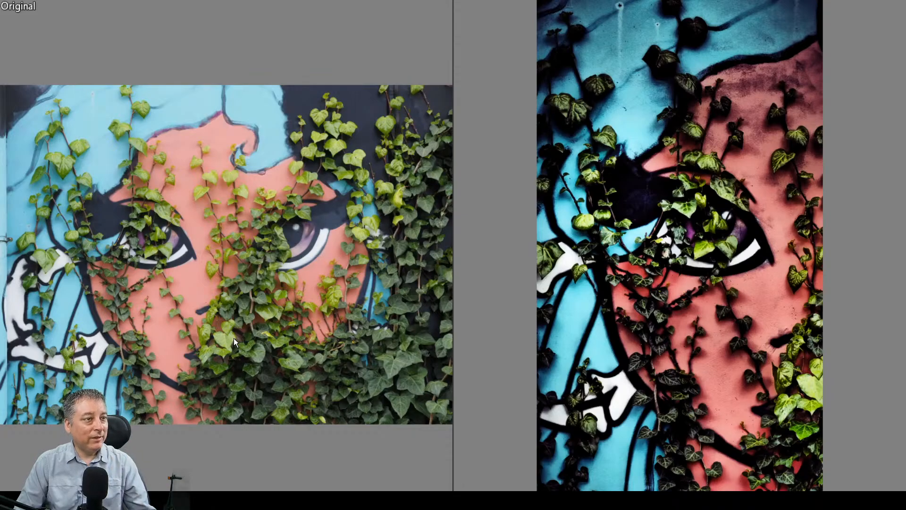
key("Escape")
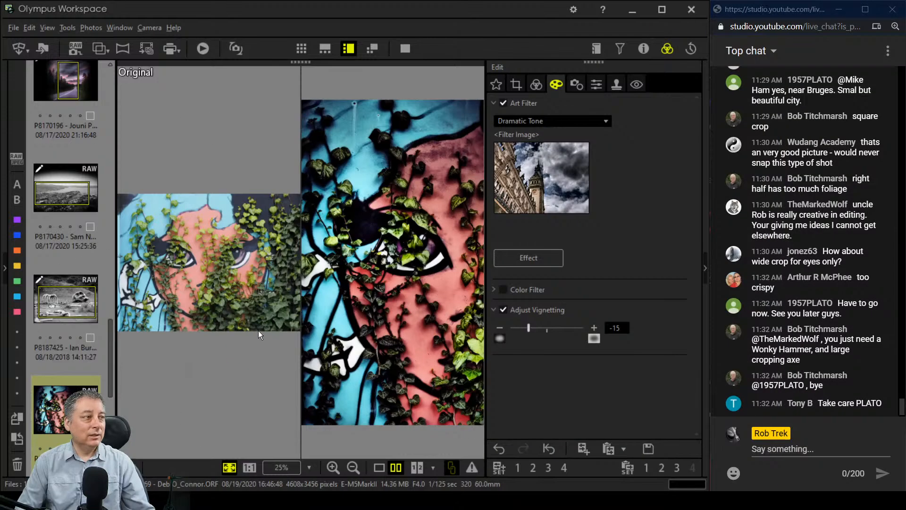
left_click(376, 469)
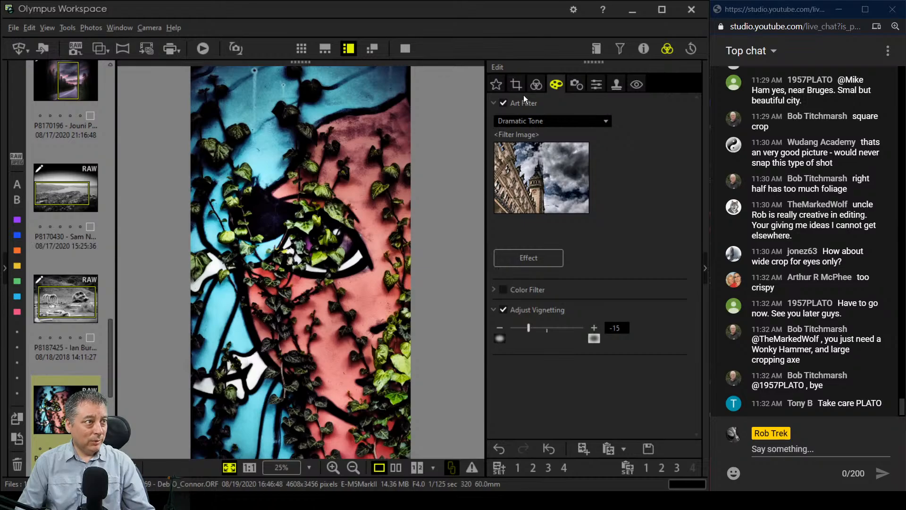
Change the mural's crop to a 16:9 frame of about 2687 x 1512 pixels around both eyes
left_click(516, 85)
left_click(550, 150)
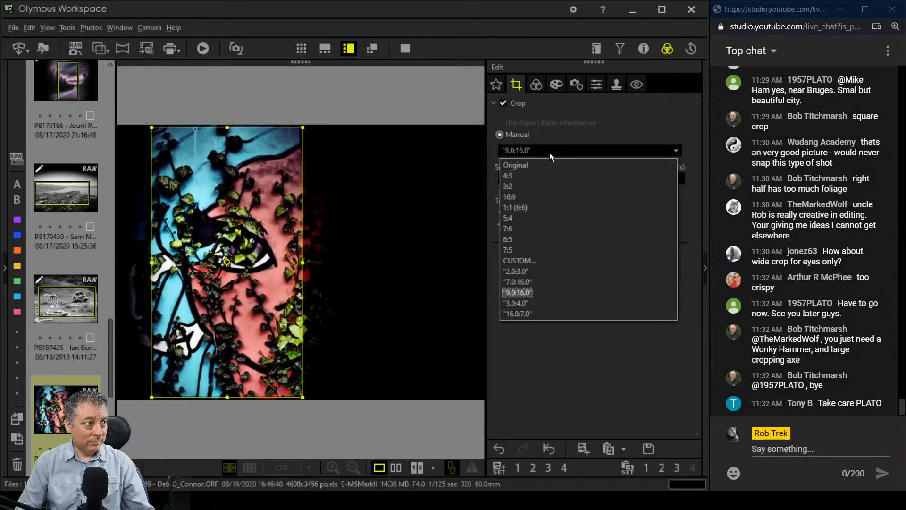
left_click(548, 195)
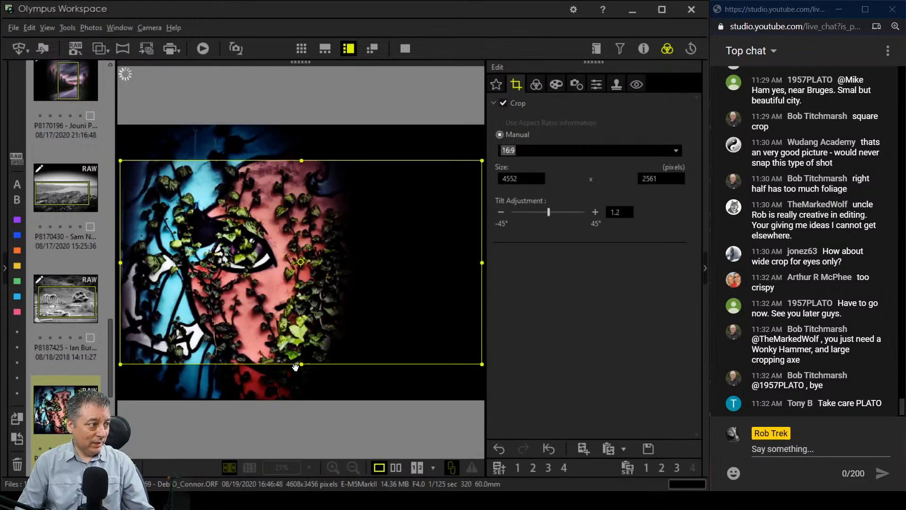
left_click_drag(299, 364, 297, 282)
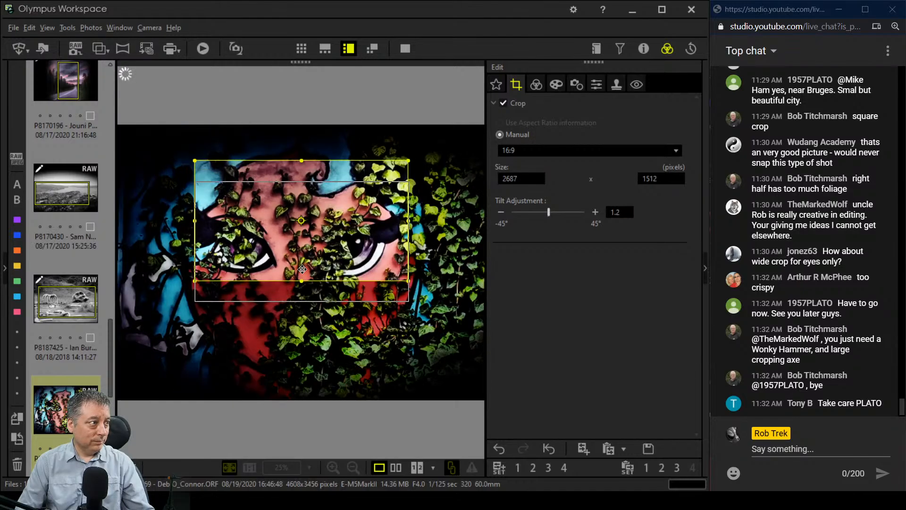
left_click_drag(302, 248, 300, 270)
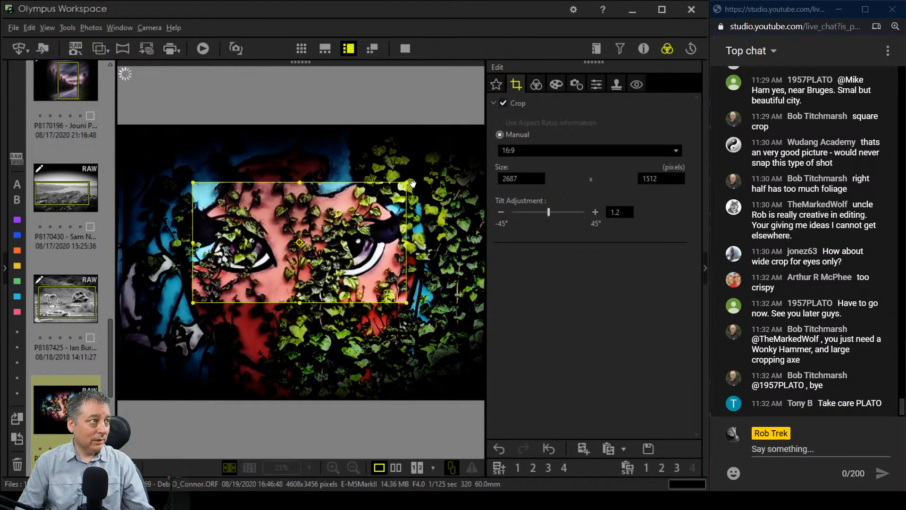
Apply the wide eye crop and compare it with the original side by side in full screen
left_click(396, 467)
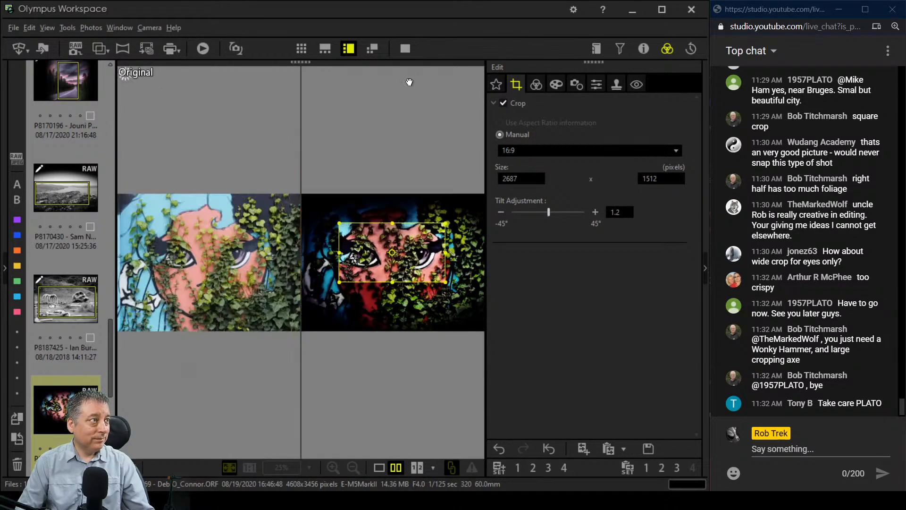
left_click(406, 49)
key("Escape")
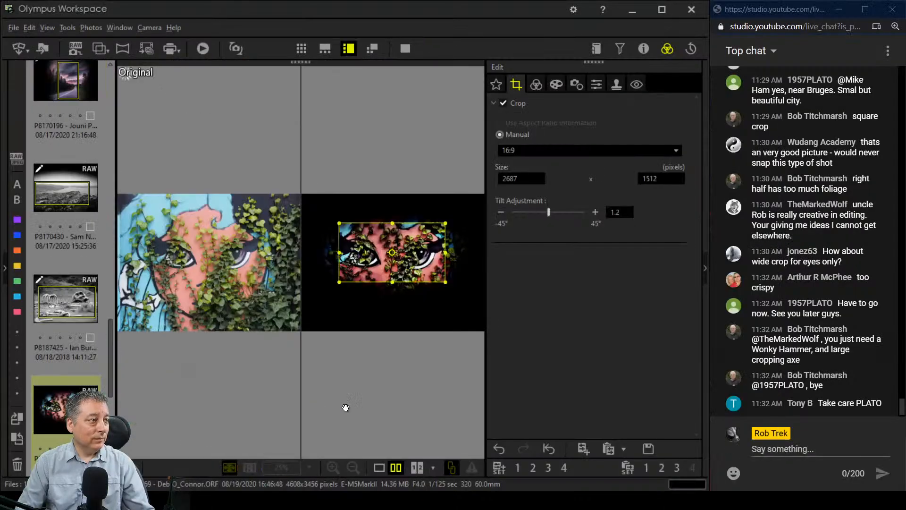
left_click(537, 89)
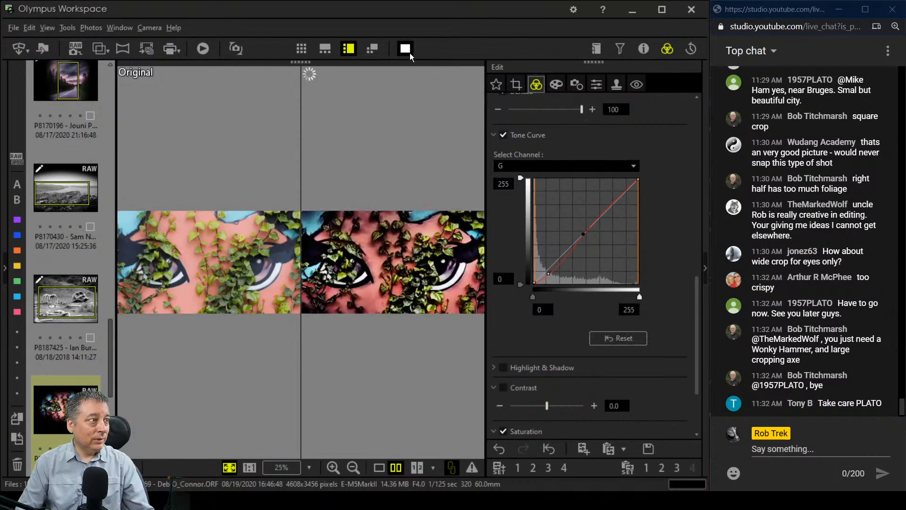
left_click(406, 49)
key("Escape")
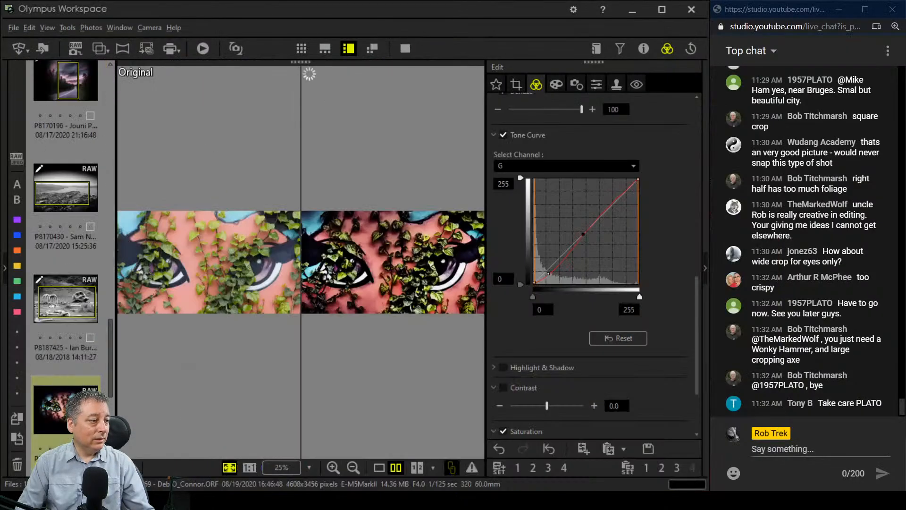
left_click(373, 469)
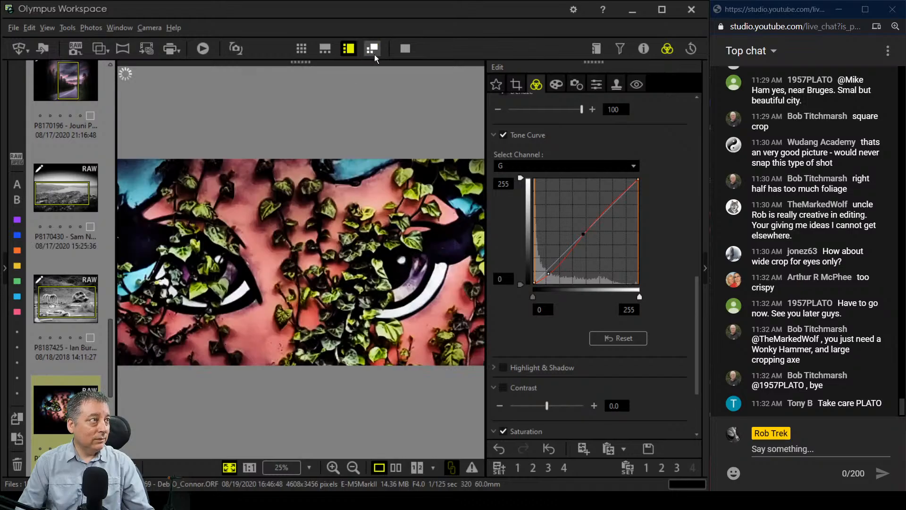
View the mural's wide 16:9 eye crop on its own in full screen
left_click(405, 49)
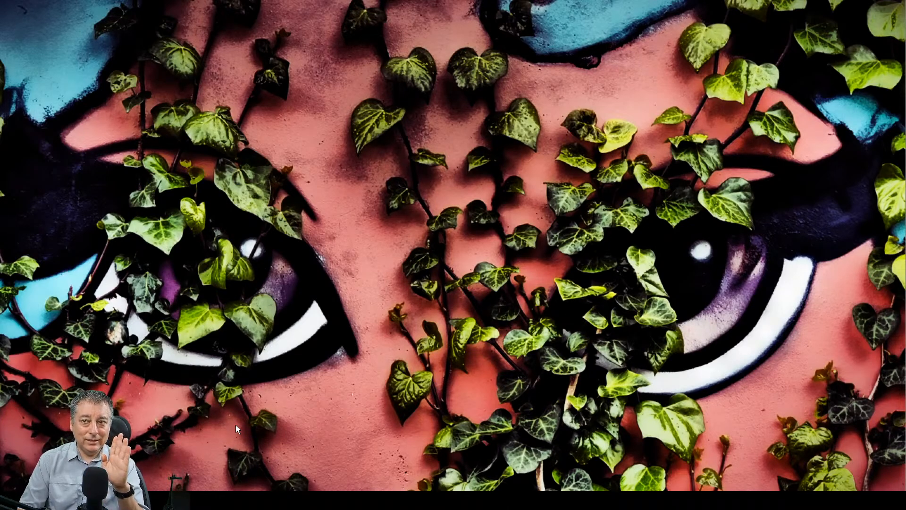
key("Escape")
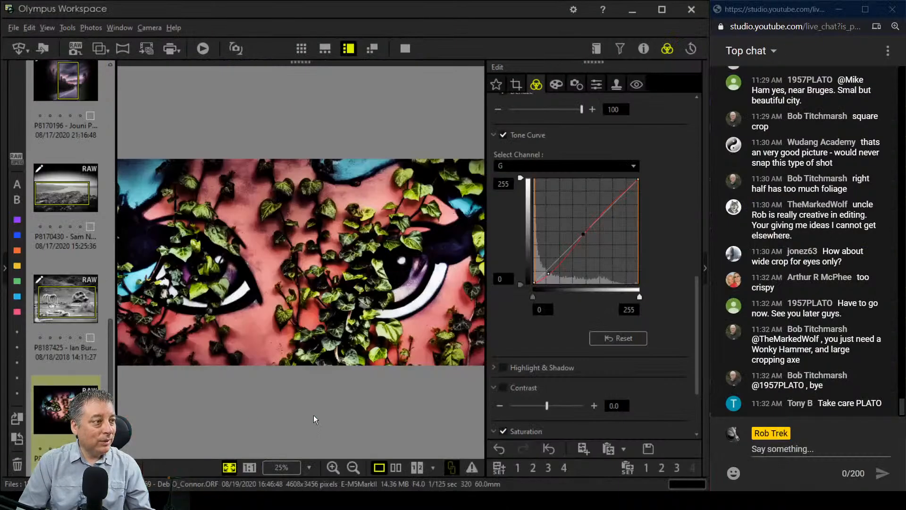
Change the mural's crop to a 9:16 frame of 1920 x 3414 pixels over the blue-painted half of the face and apply it
left_click(525, 89)
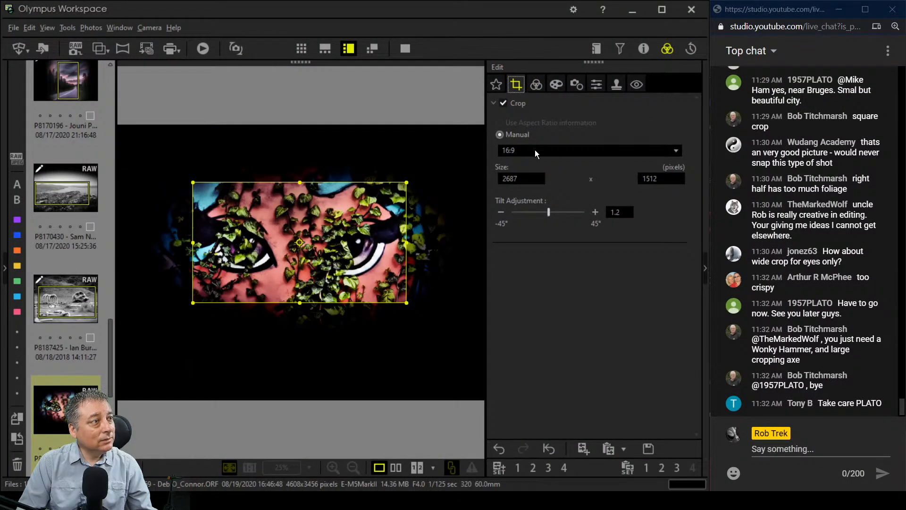
left_click(534, 150)
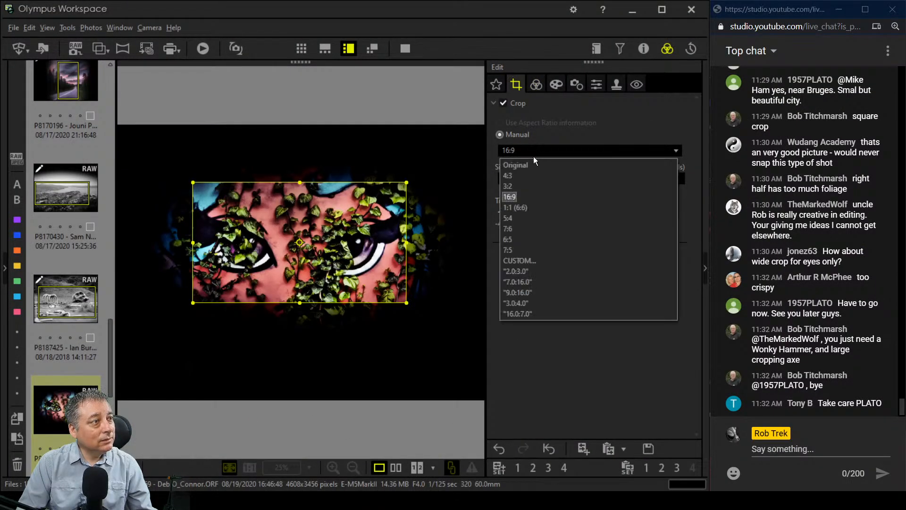
left_click(538, 291)
left_click_drag(320, 296, 251, 298)
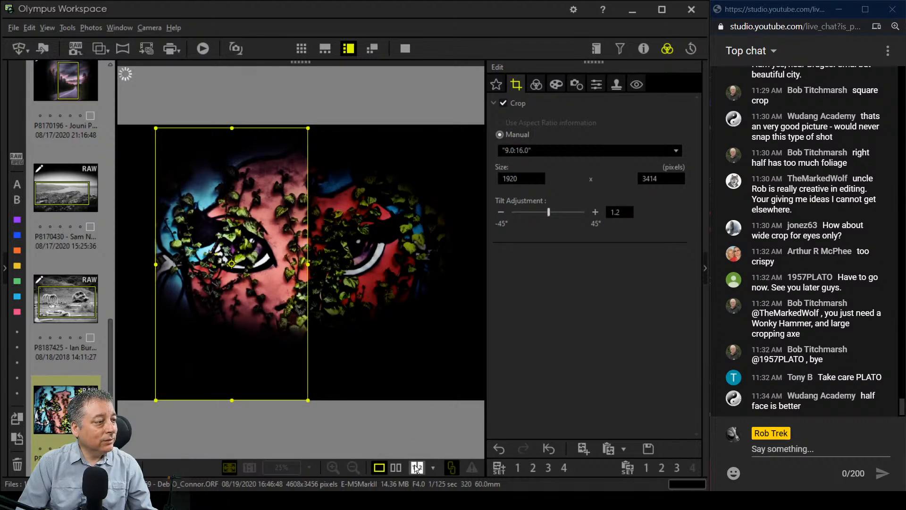
left_click(536, 87)
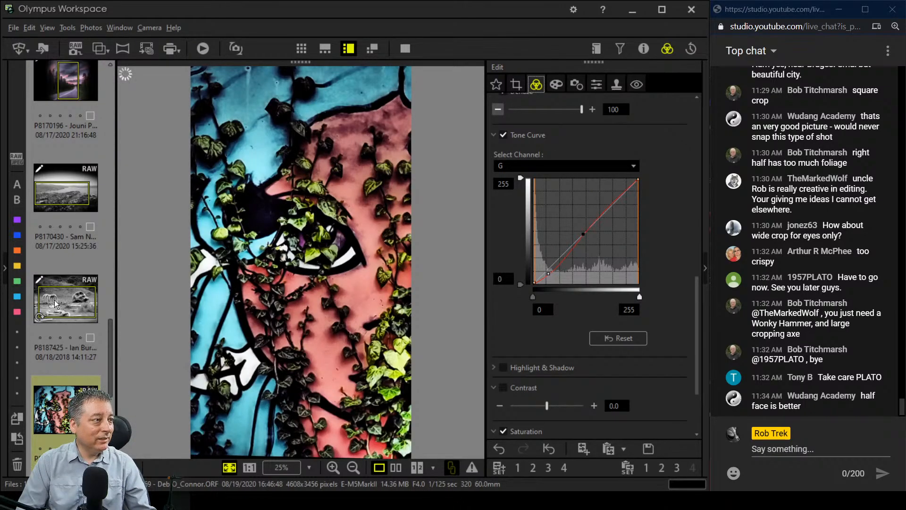
Open the Vienna Kahlenberg photo and examine the people on the terrace, the loungers and the river bridges at 1:1
scroll(57, 392, "down", 5)
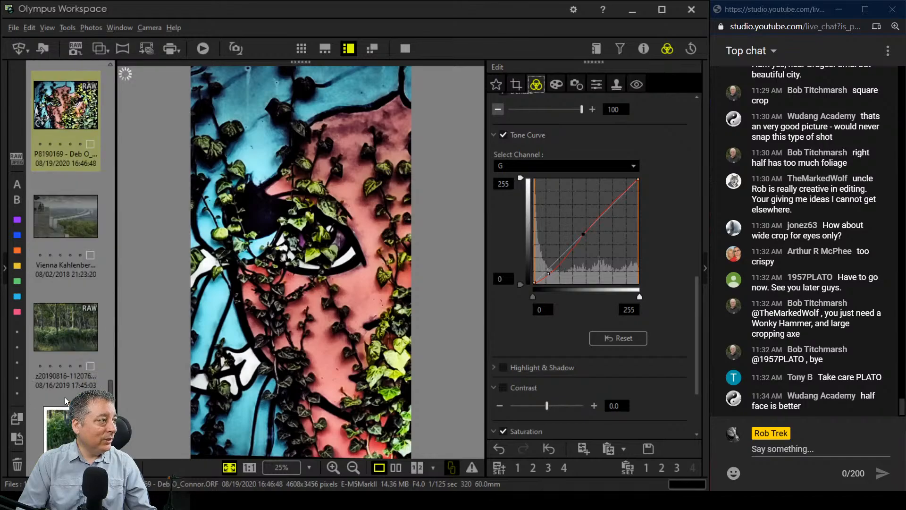
left_click(81, 231)
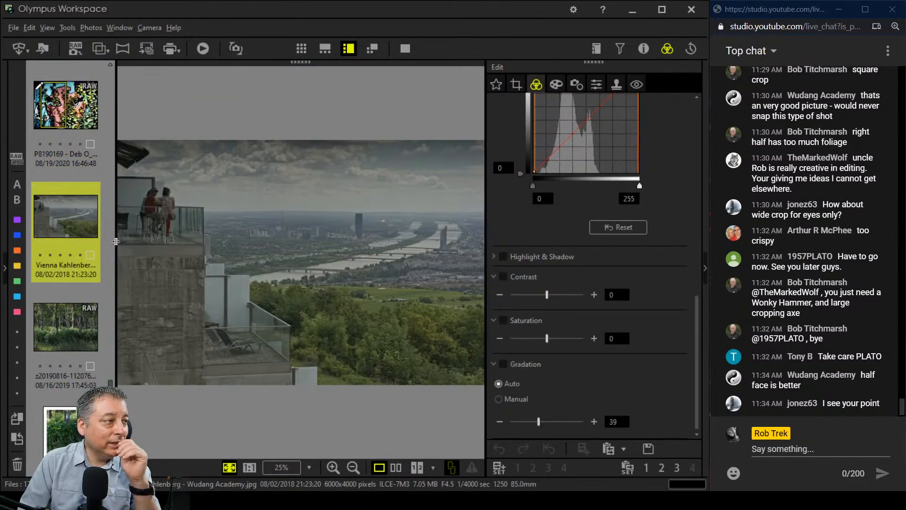
double_click(146, 212)
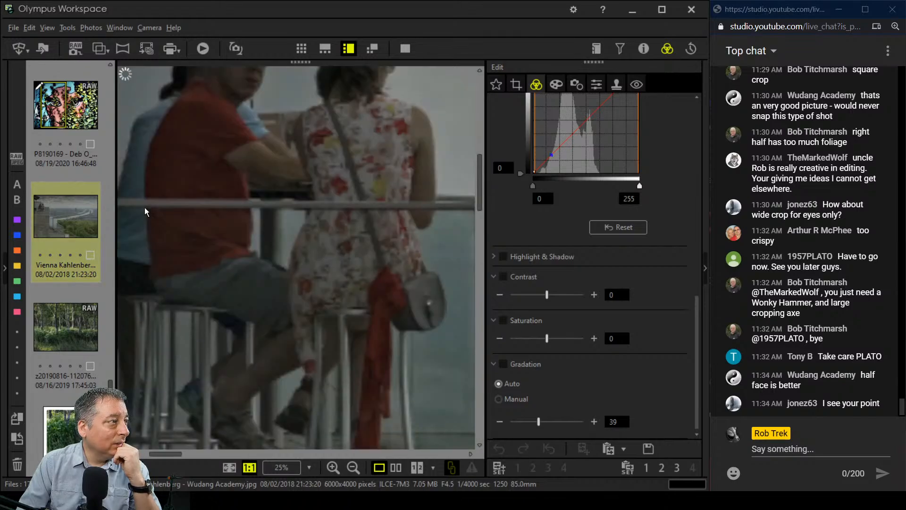
left_click_drag(322, 151, 265, 230)
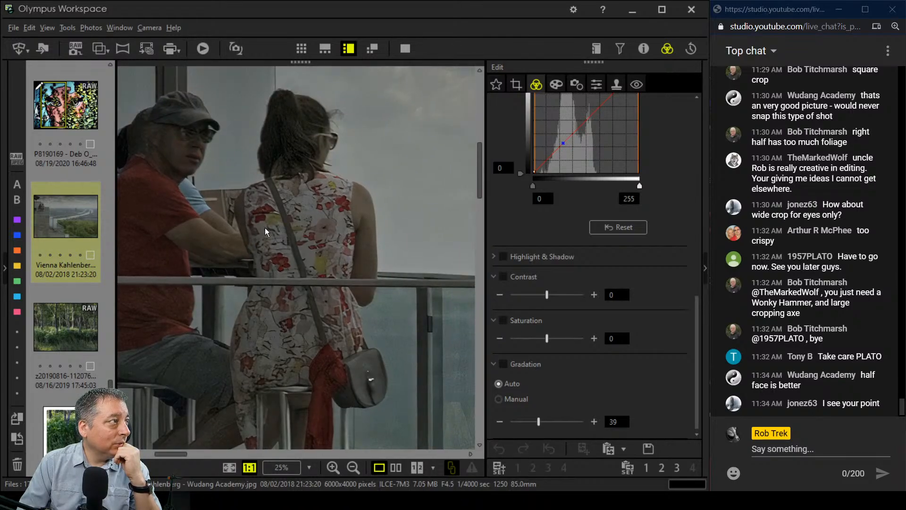
left_click_drag(219, 186, 315, 217)
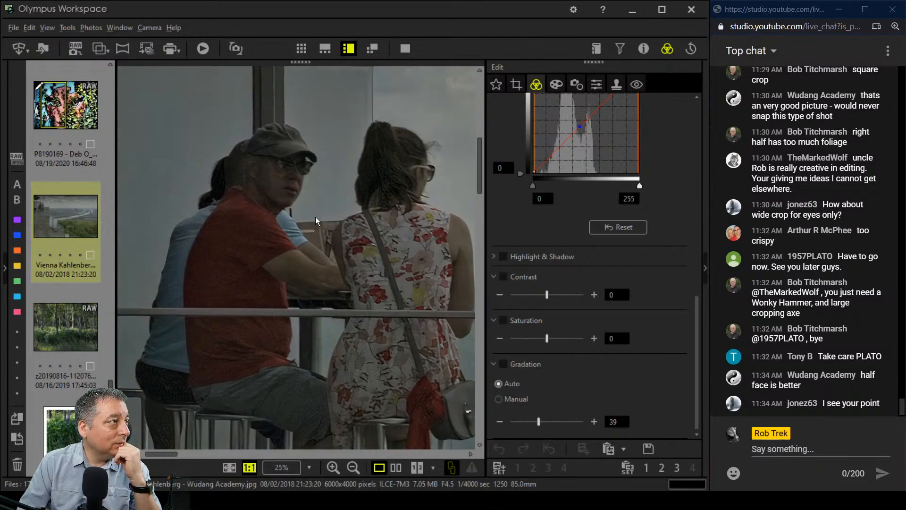
double_click(315, 217)
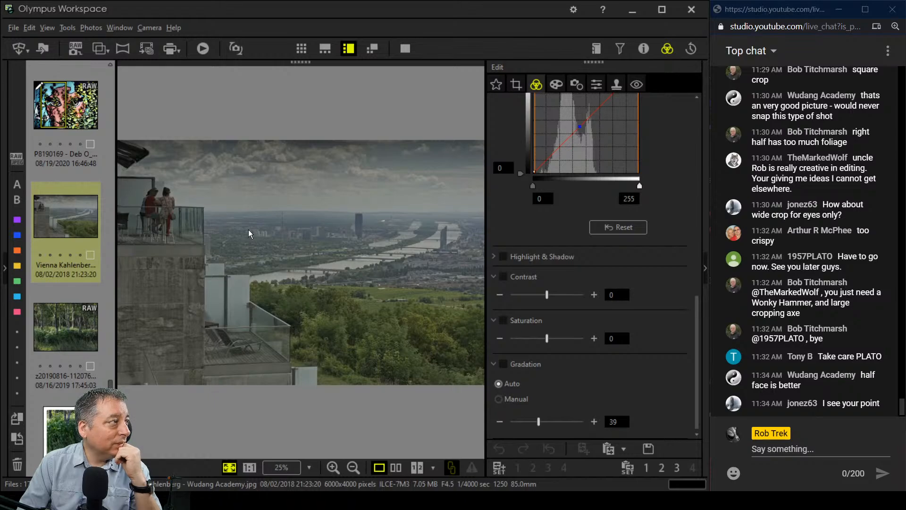
double_click(247, 350)
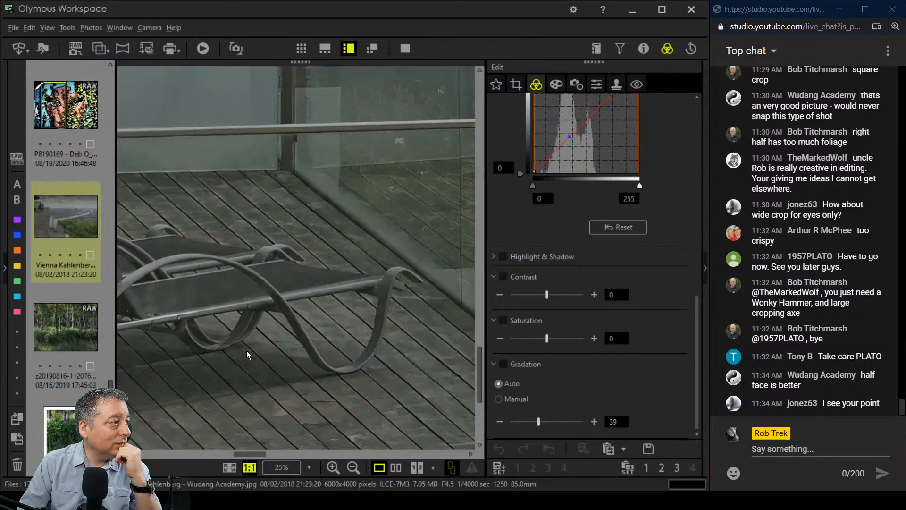
left_click_drag(246, 350, 357, 343)
double_click(358, 341)
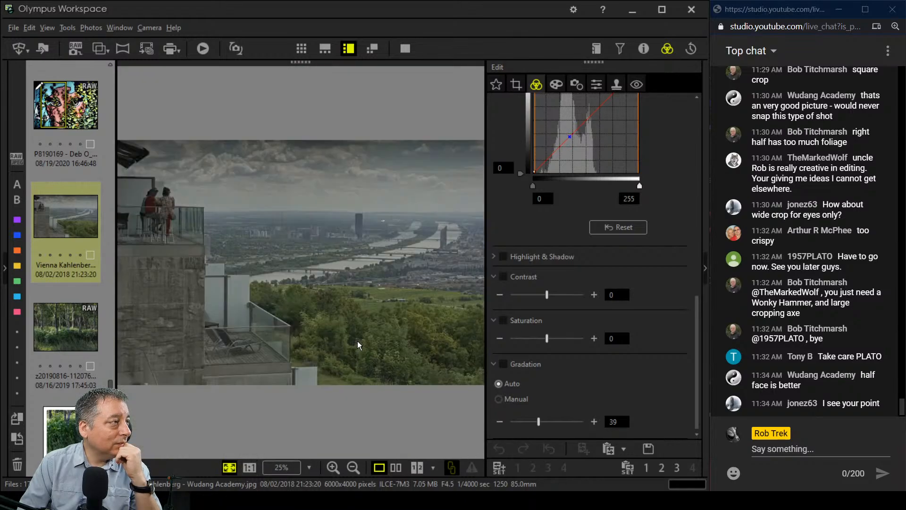
double_click(403, 242)
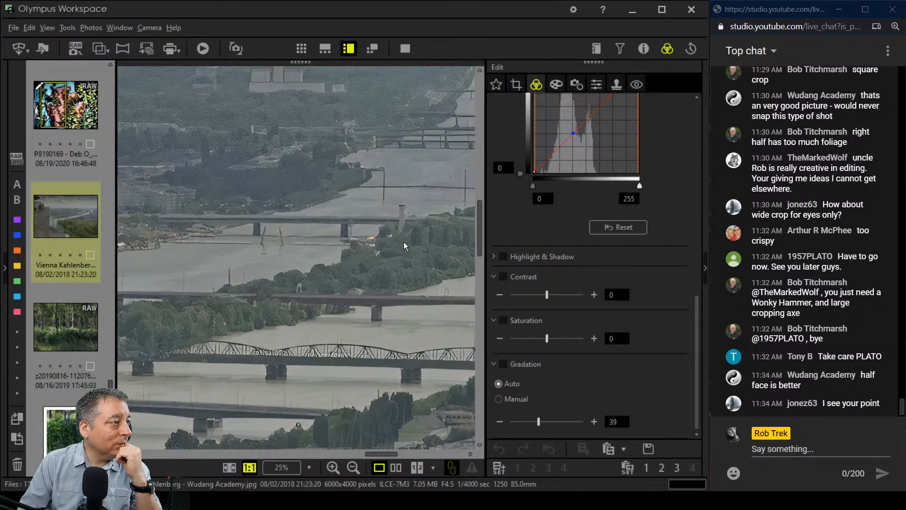
double_click(289, 242)
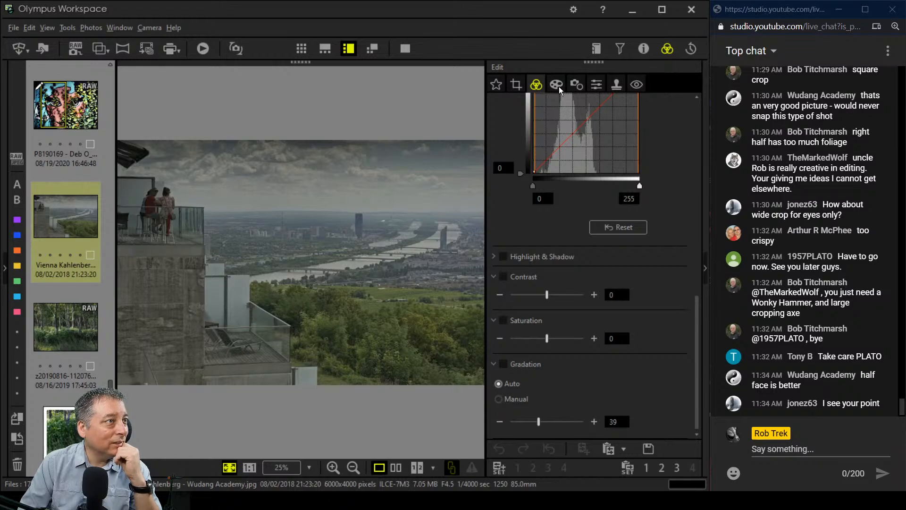
Check the Vienna photo's aperture, ISO, shutter speed and focal length in its properties
left_click(644, 51)
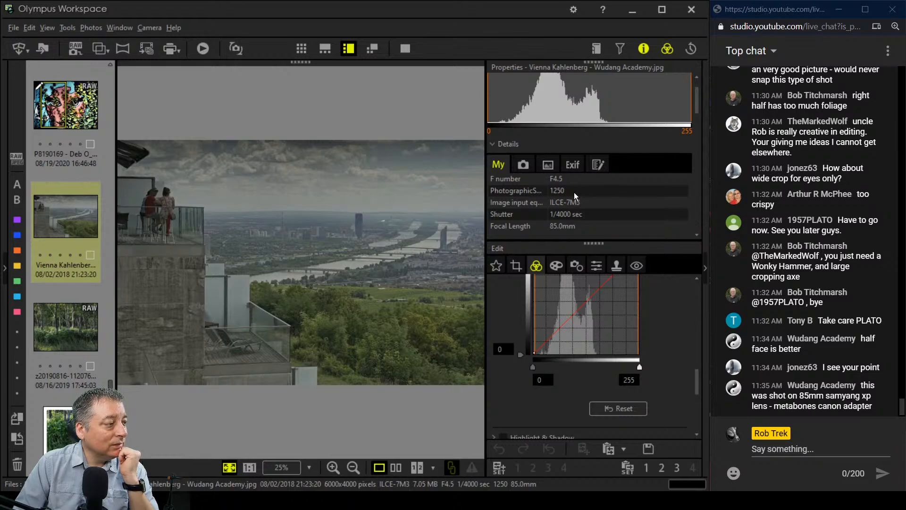
left_click(643, 49)
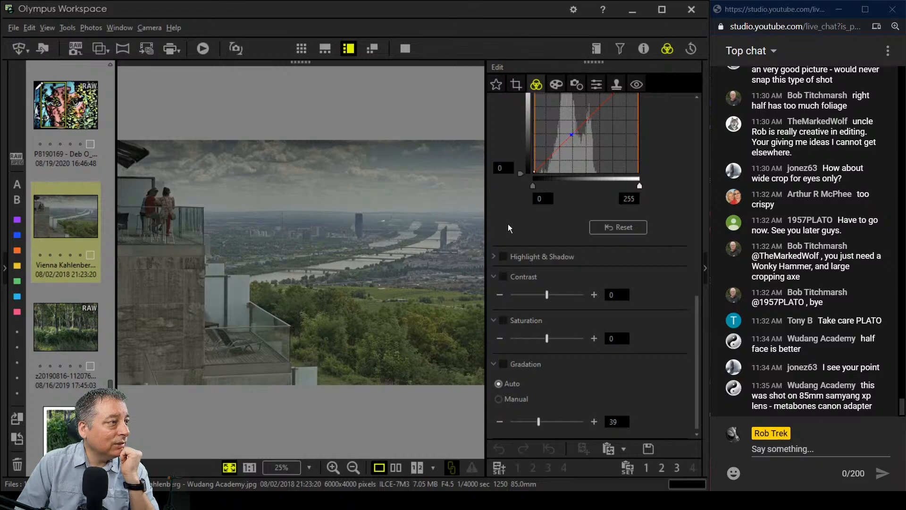
Try a narrow 7:16 crop of 1750 x 4000 pixels over the terrace side of the Vienna photo
left_click(519, 84)
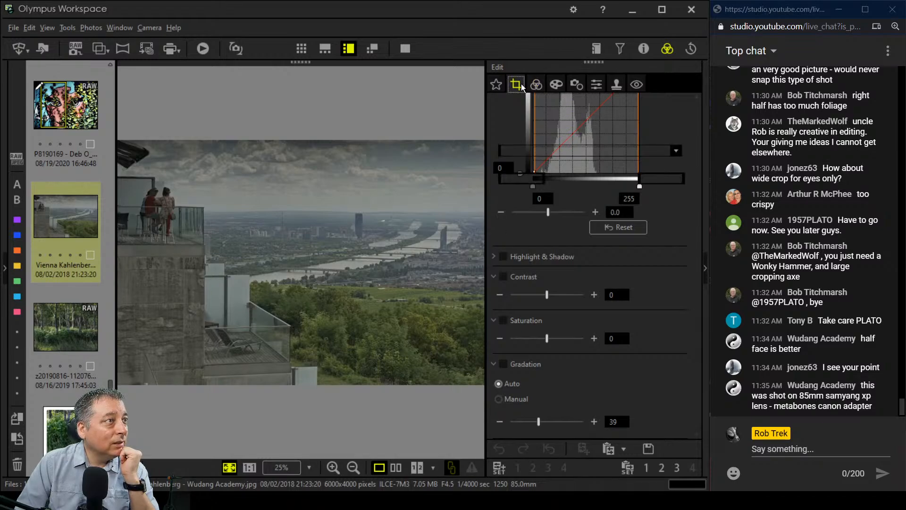
left_click(543, 151)
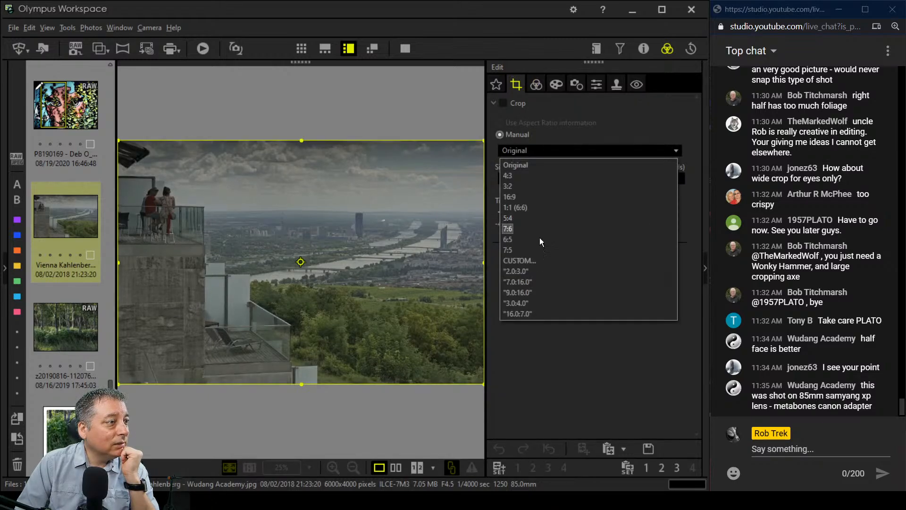
left_click(545, 280)
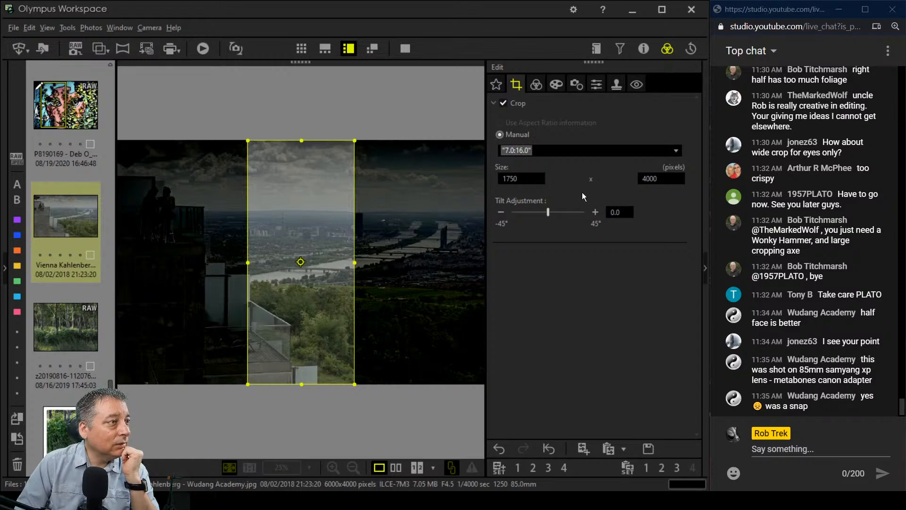
left_click(577, 151)
left_click(576, 151)
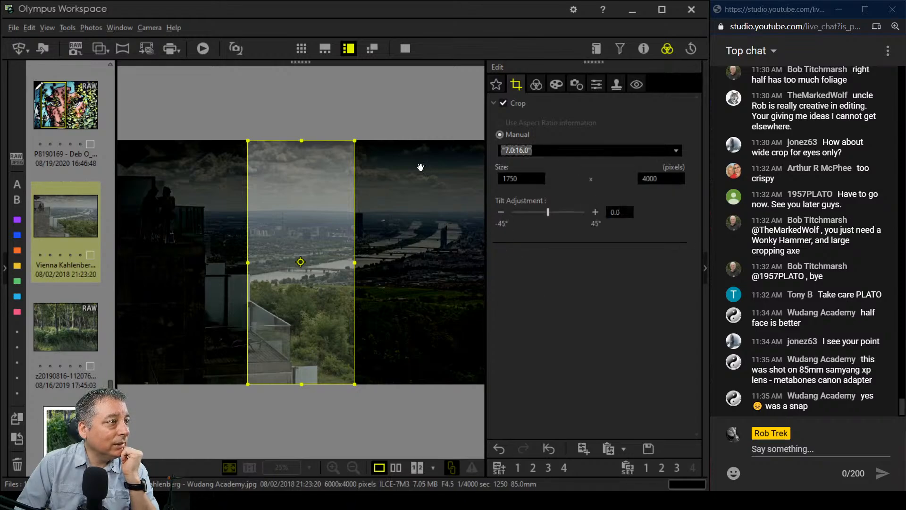
left_click_drag(293, 219, 176, 216)
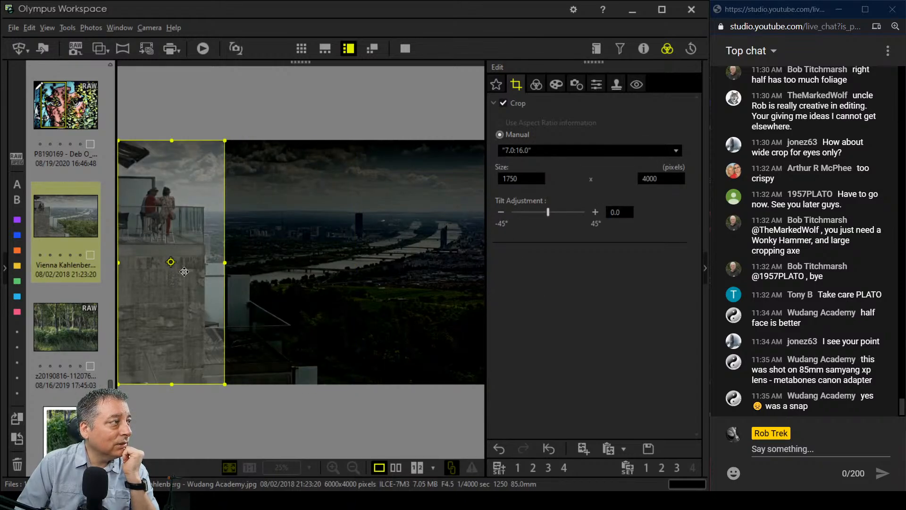
left_click_drag(183, 273, 228, 275)
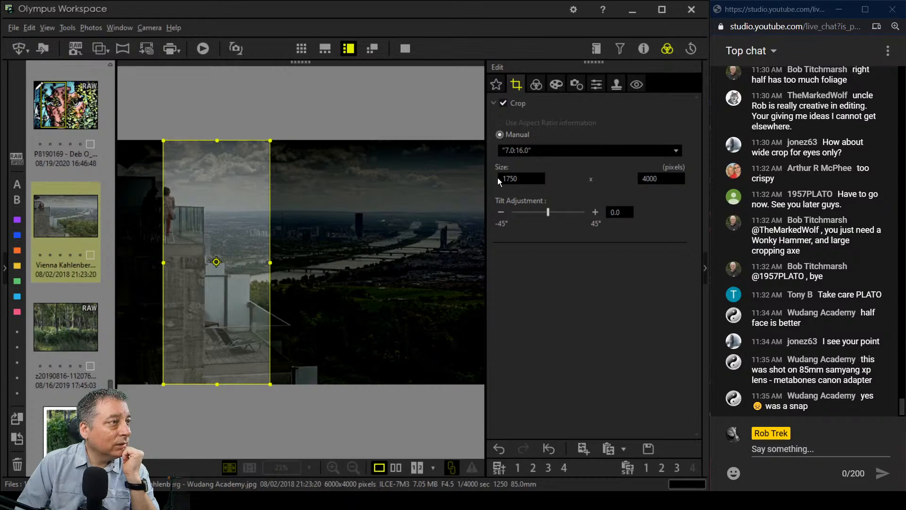
Crop the Vienna photo to a 16:7 panorama of 6000 x 2625 pixels aligned with the photo's upper edge and apply it
left_click(517, 151)
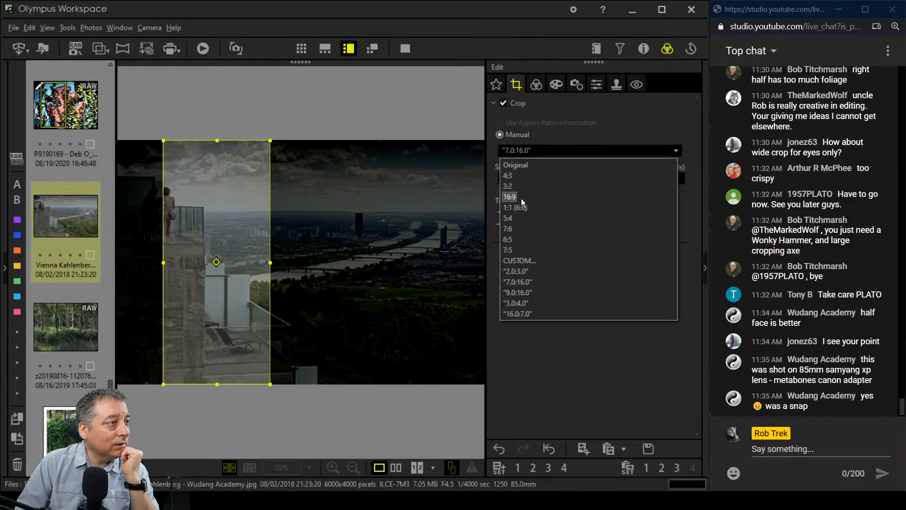
left_click(522, 197)
left_click(528, 155)
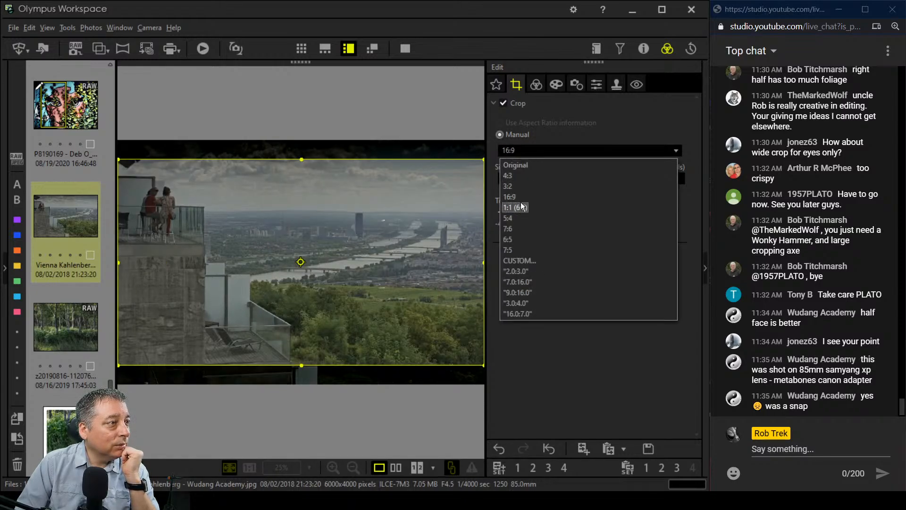
left_click(516, 314)
left_click_drag(460, 303, 460, 261)
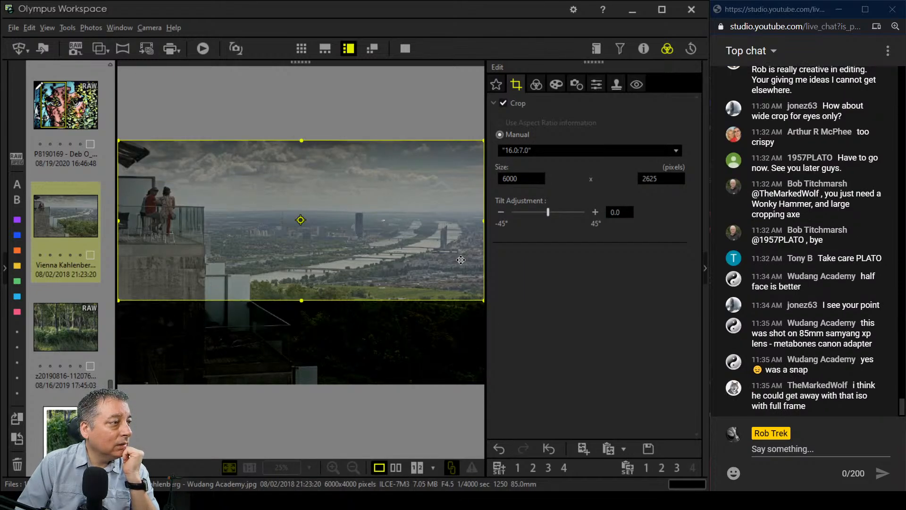
left_click(542, 89)
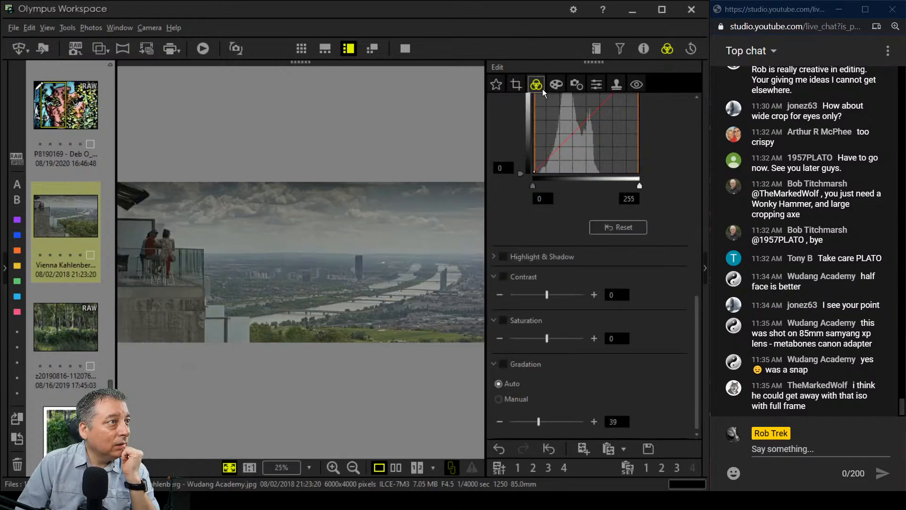
Try the Pop Art filter on the cropped Vienna panorama
left_click(553, 86)
left_click(561, 120)
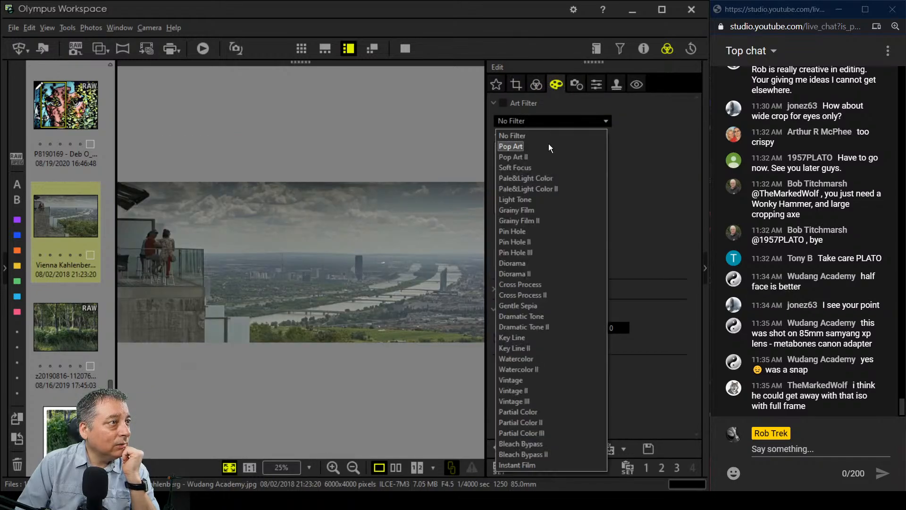
left_click(511, 147)
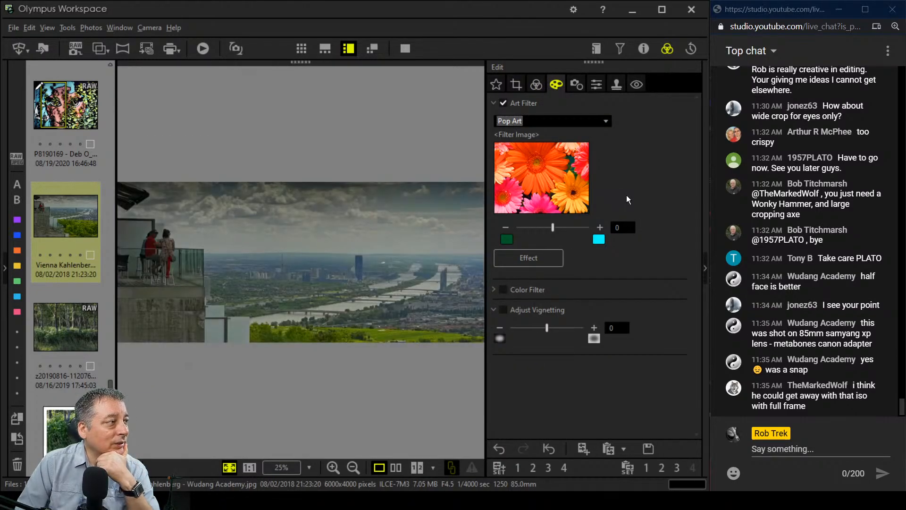
left_click(549, 104)
left_click(547, 120)
left_click(494, 103)
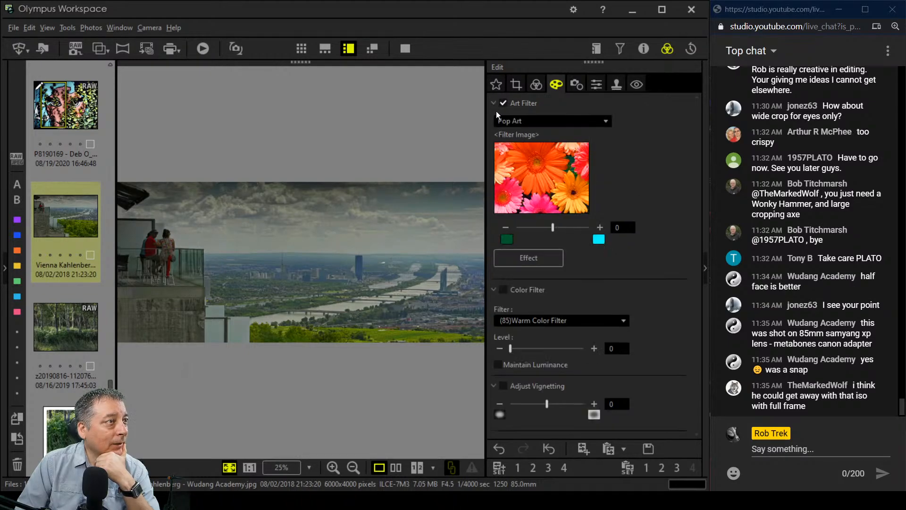
left_click(542, 122)
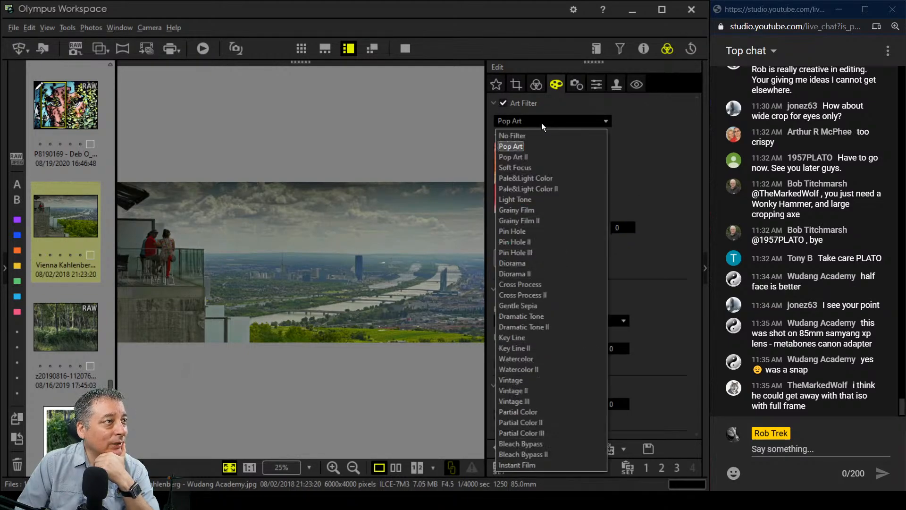
left_click(531, 123)
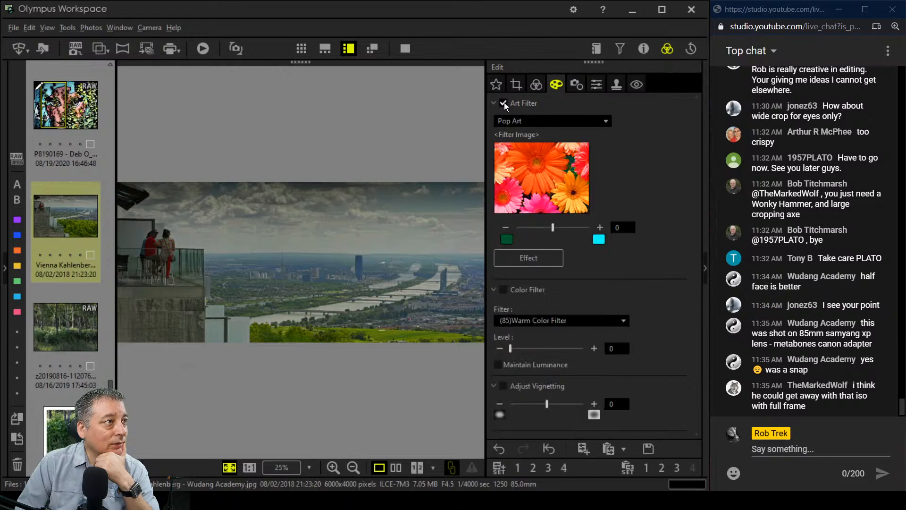
Convert the cropped Vienna panorama to the Monochrome picture mode with the R:Red black-and-white filter
left_click(534, 85)
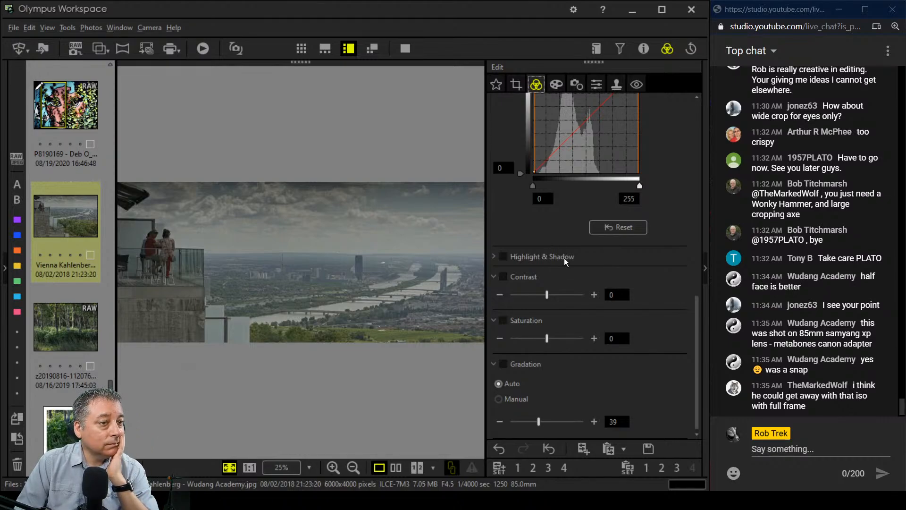
scroll(565, 257, "up", 5)
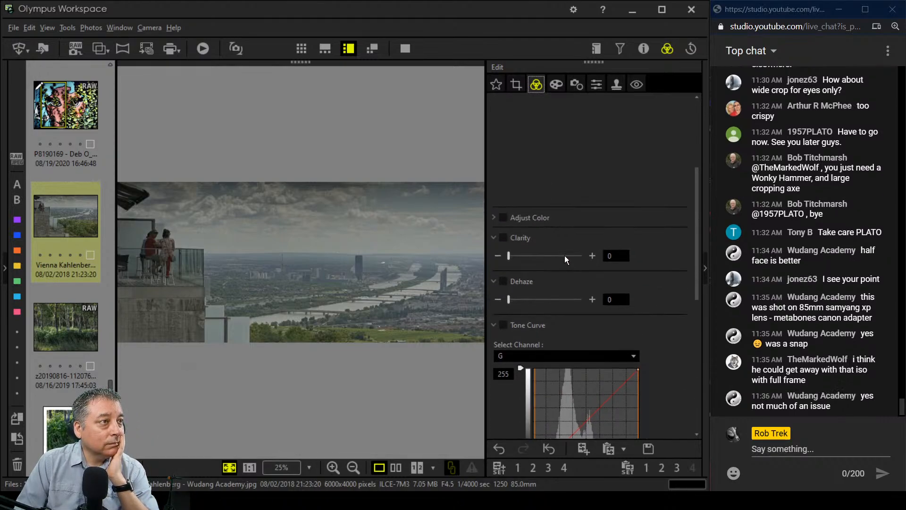
left_click_drag(696, 248, 696, 162)
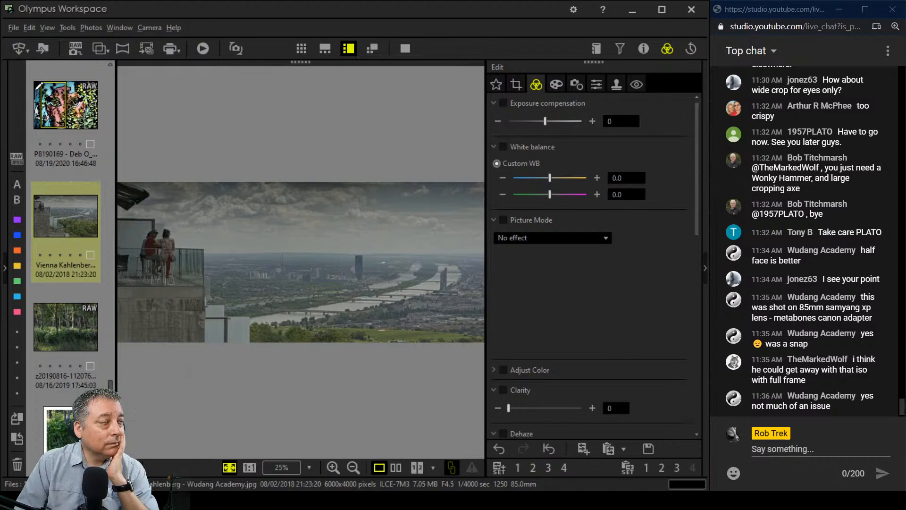
left_click(543, 236)
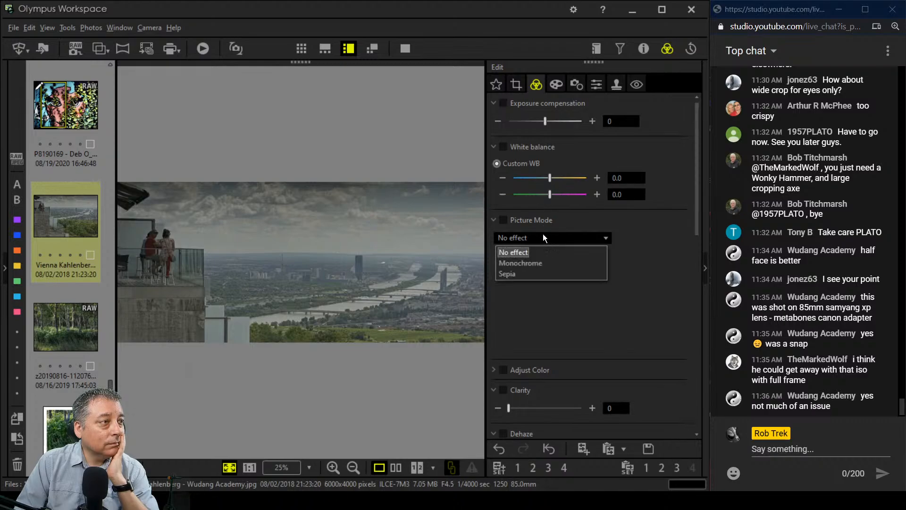
left_click(543, 263)
left_click(571, 279)
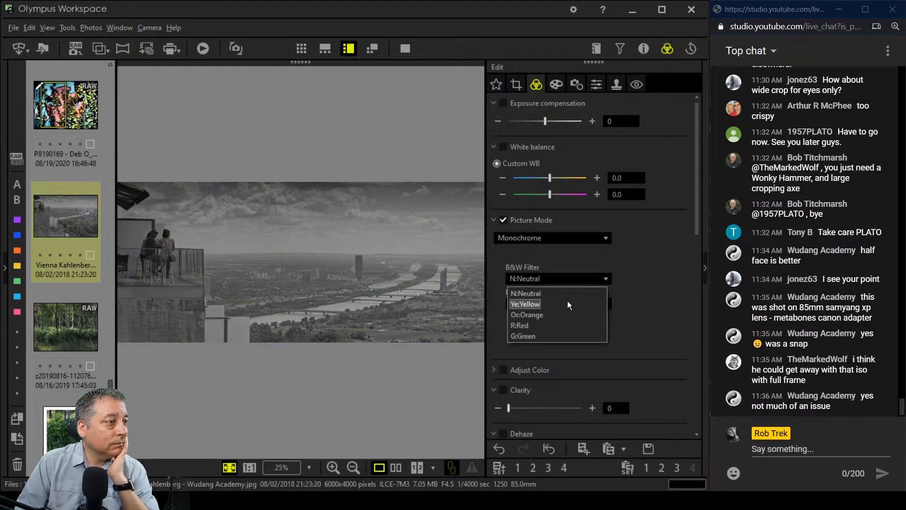
left_click(564, 325)
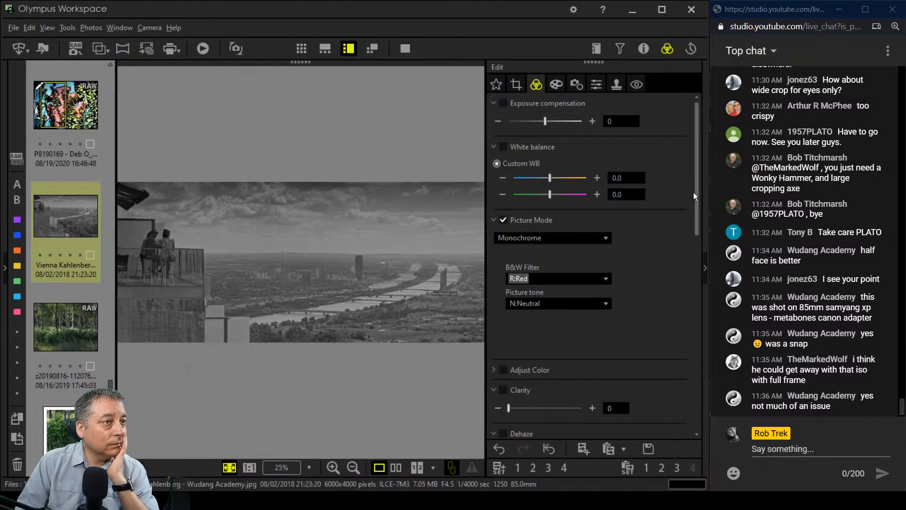
left_click_drag(694, 193, 681, 324)
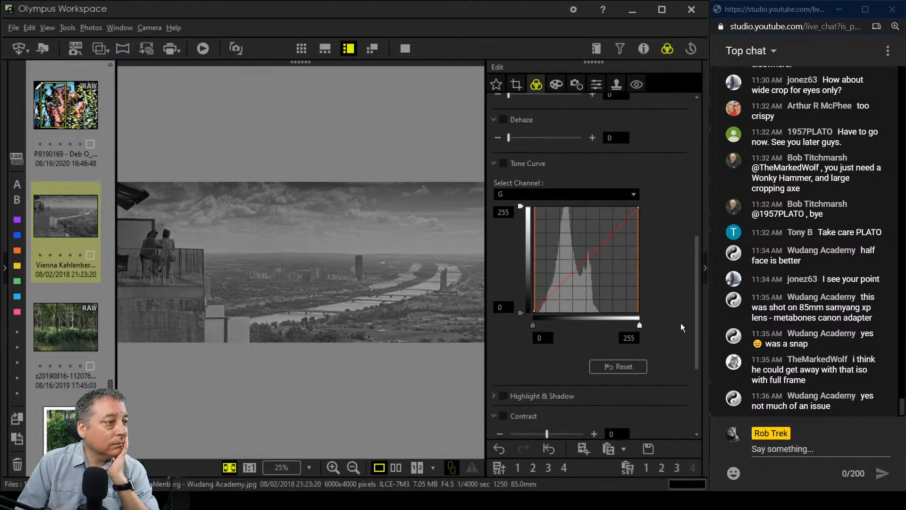
left_click_drag(543, 301, 544, 307)
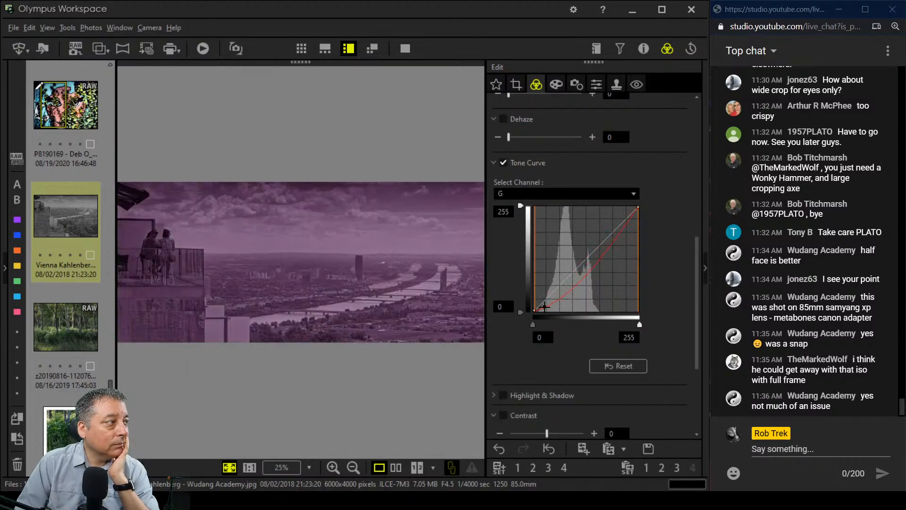
left_click(613, 365)
Darken the panorama by pulling down the shadow end of the RGB tone curve
left_click(556, 193)
left_click(554, 207)
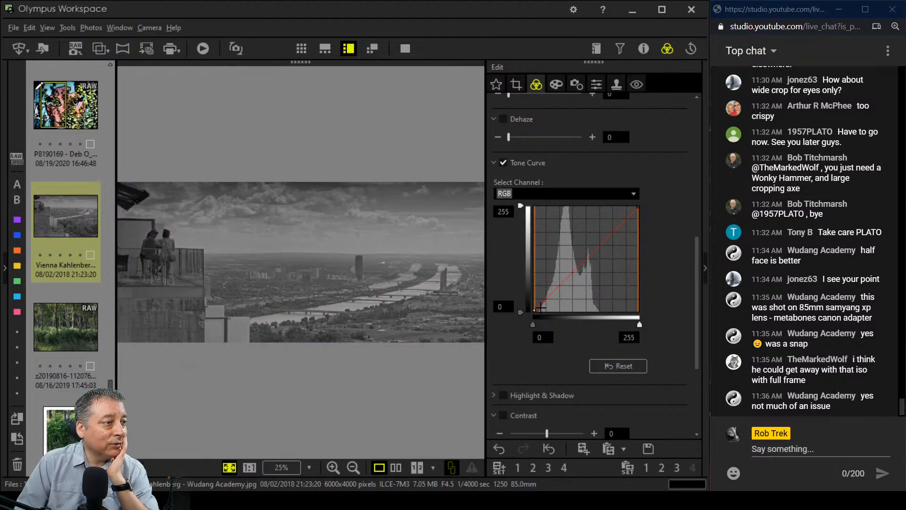
left_click_drag(541, 305, 541, 308)
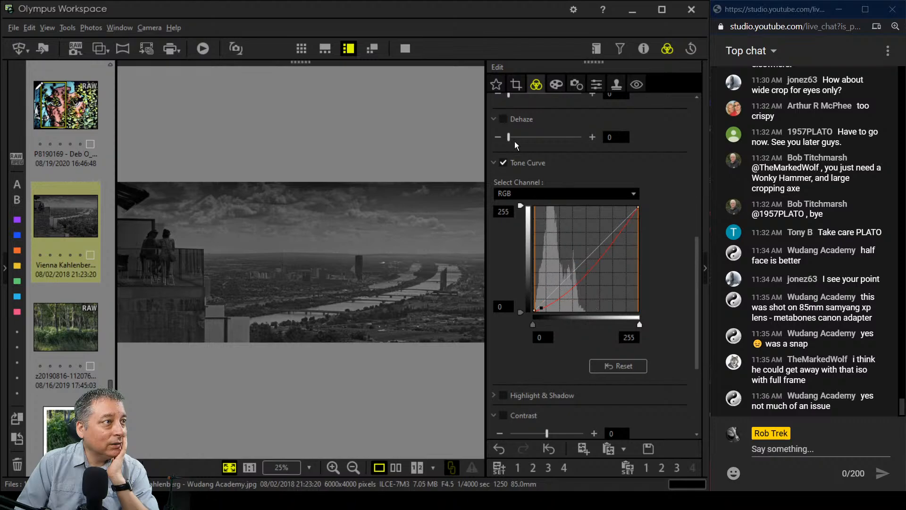
Set the panorama's Dehaze to 100 and Clarity to 34
left_click_drag(510, 137, 614, 142)
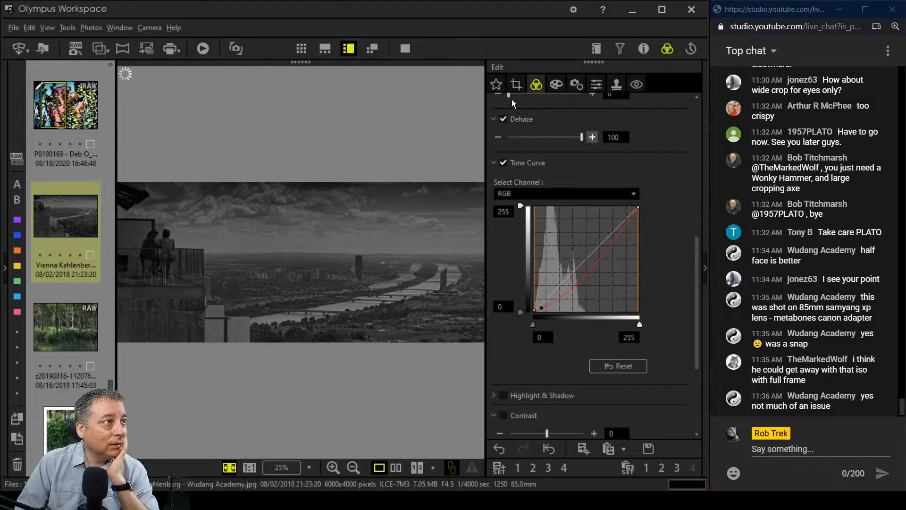
left_click_drag(510, 96, 532, 96)
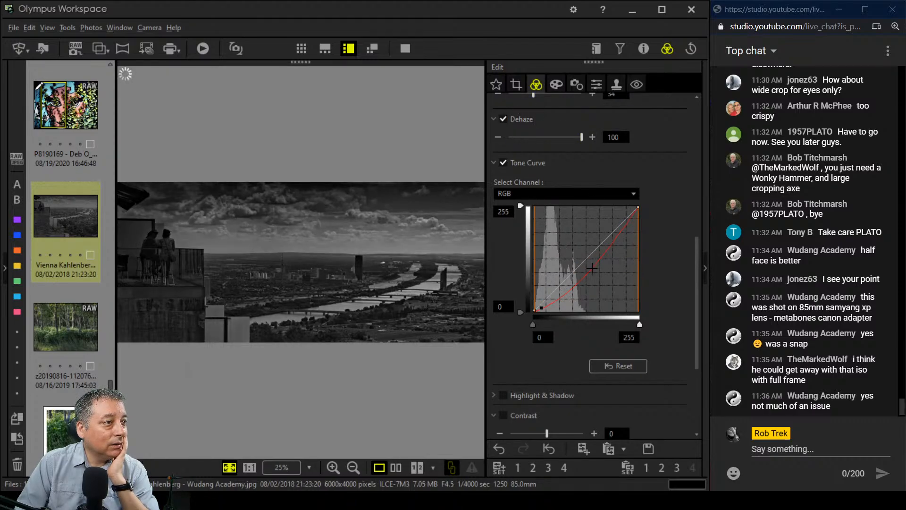
Shape the RGB tone curve into a gentle S with raised highlights and a shadow point just below the diagonal
left_click_drag(592, 271, 586, 244)
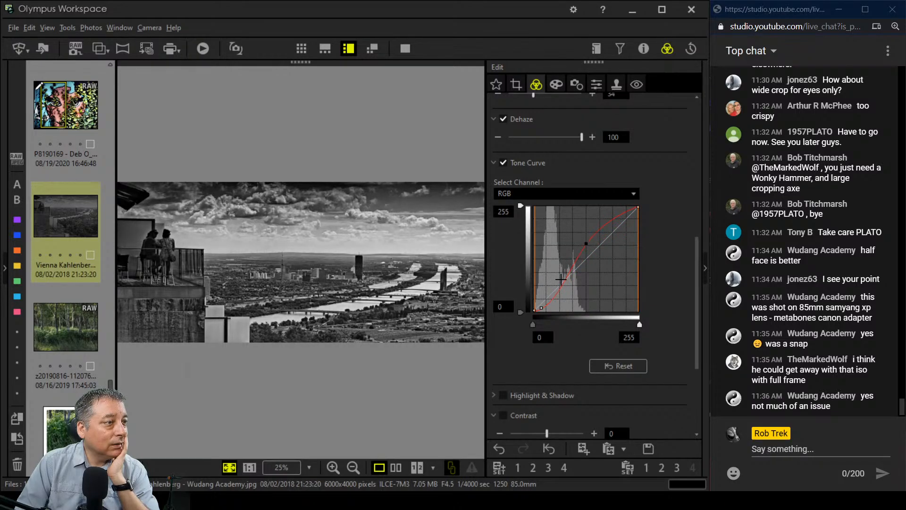
left_click_drag(545, 303, 551, 298)
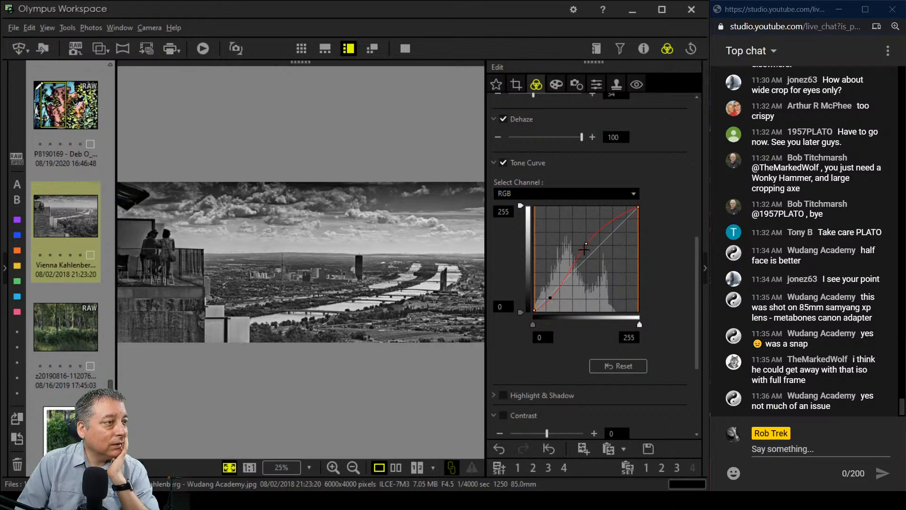
left_click_drag(586, 244, 605, 230)
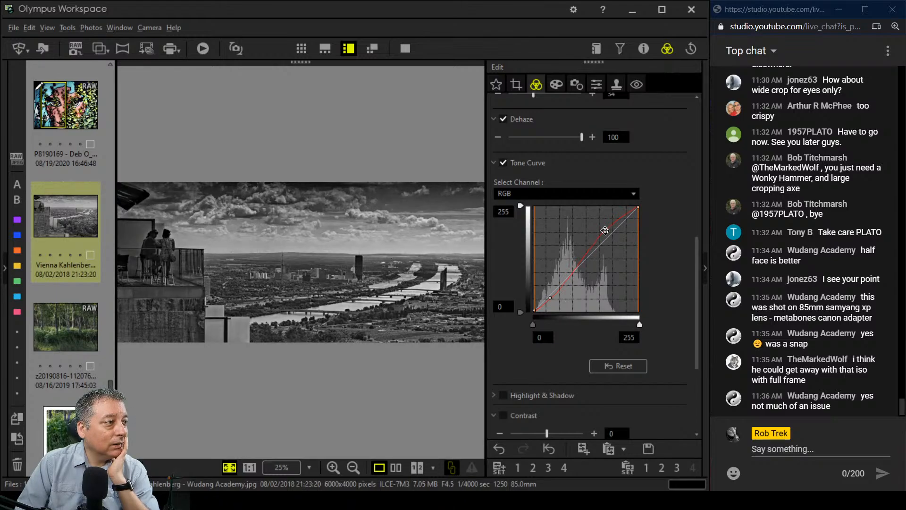
left_click_drag(550, 298, 556, 295)
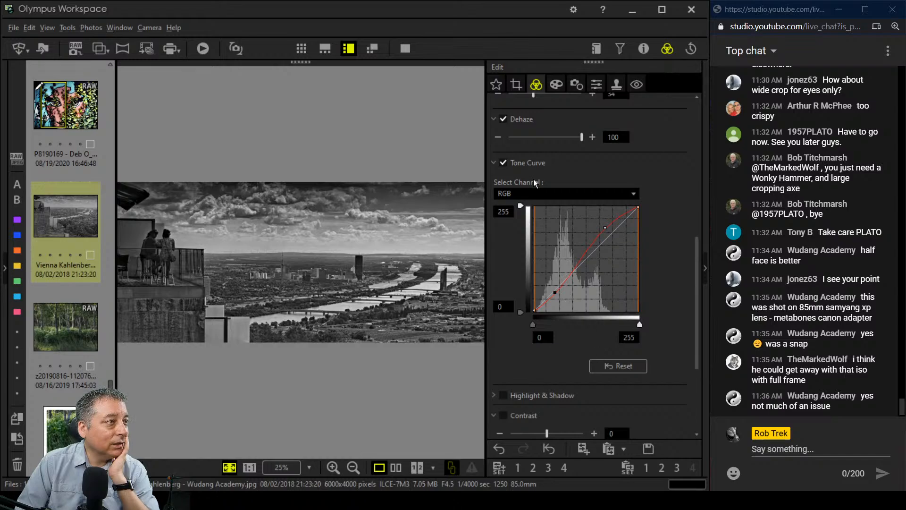
Add a shadow point and a slightly raised highlight point to the blue channel's tone curve for a subtle cool tone
left_click(533, 193)
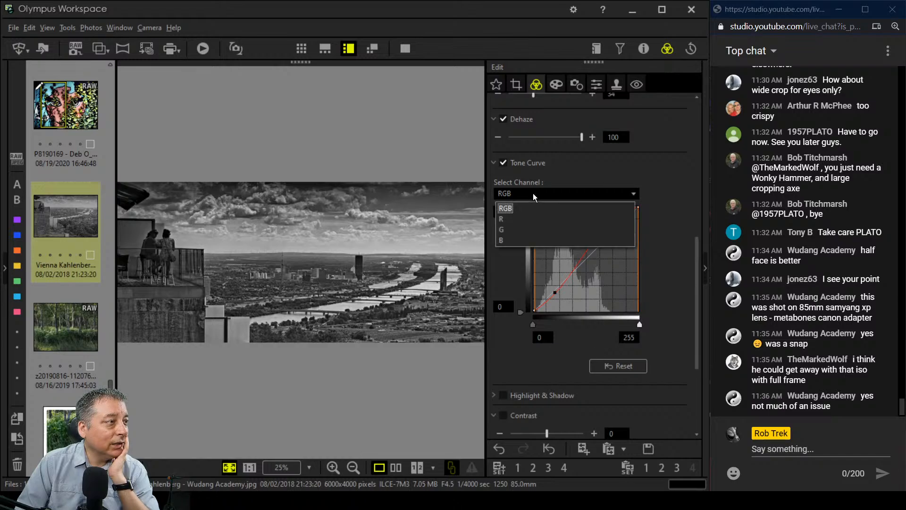
left_click(538, 240)
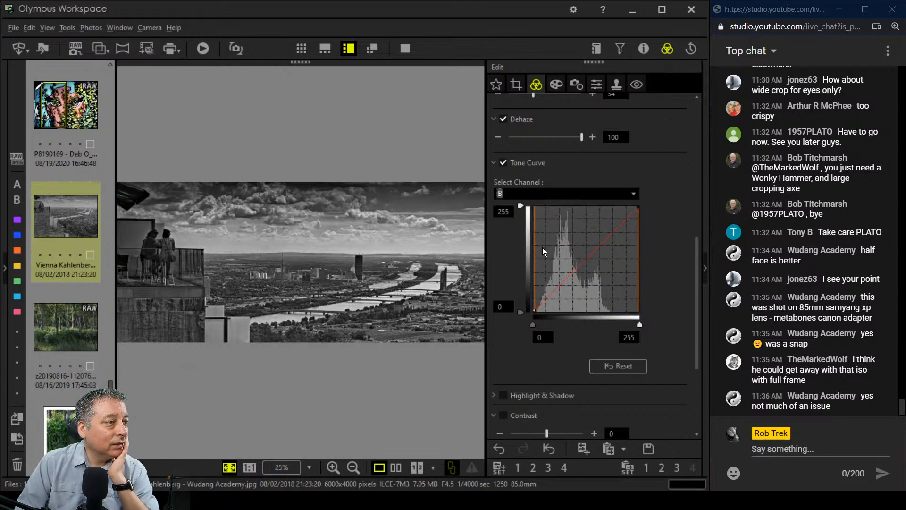
left_click(545, 300)
left_click(613, 232)
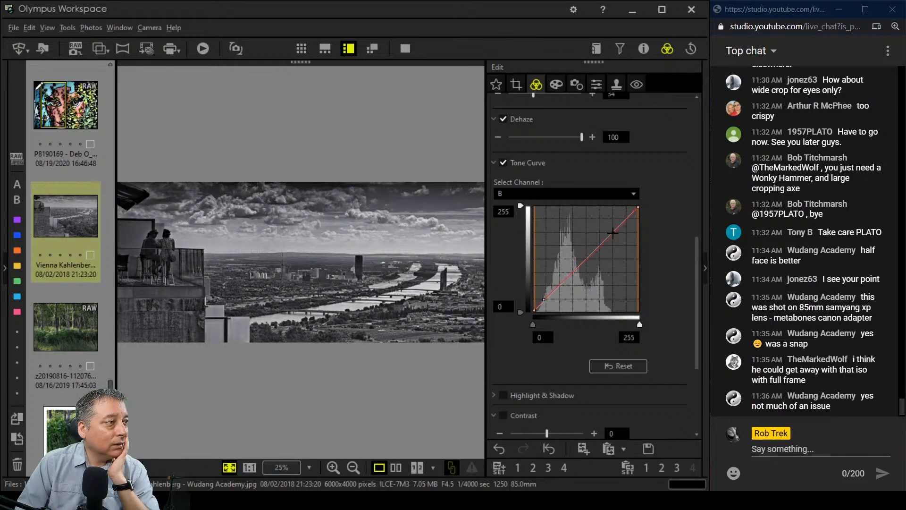
left_click_drag(613, 233, 611, 227)
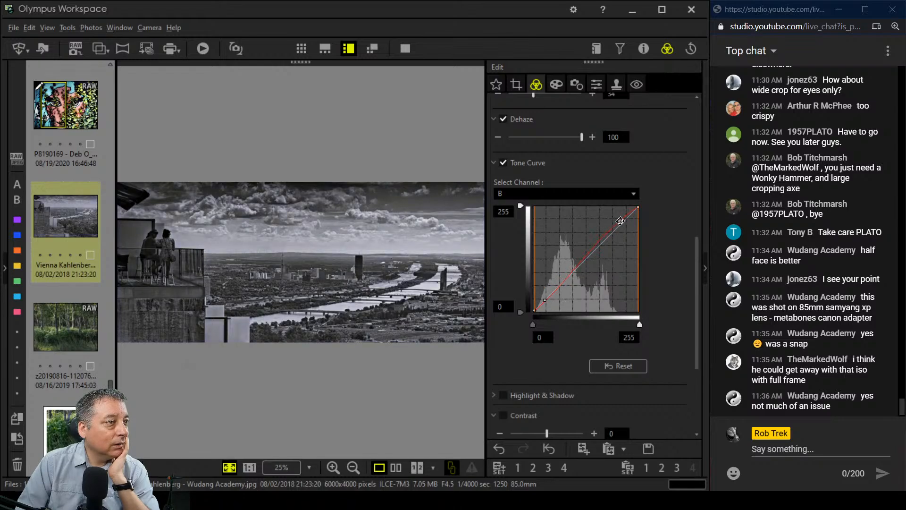
left_click_drag(545, 299, 546, 300)
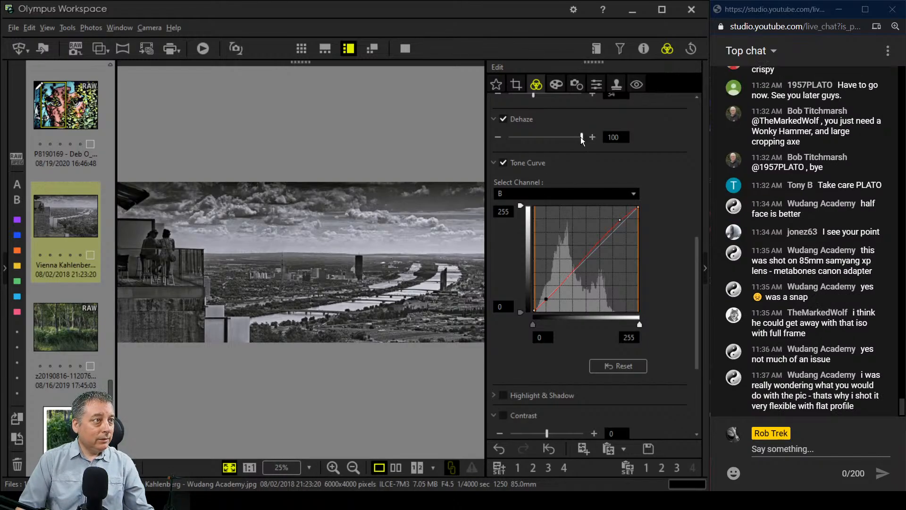
Reduce Dehaze to 80 and turn on Manual gradation for the panorama
scroll(568, 155, "up", 1)
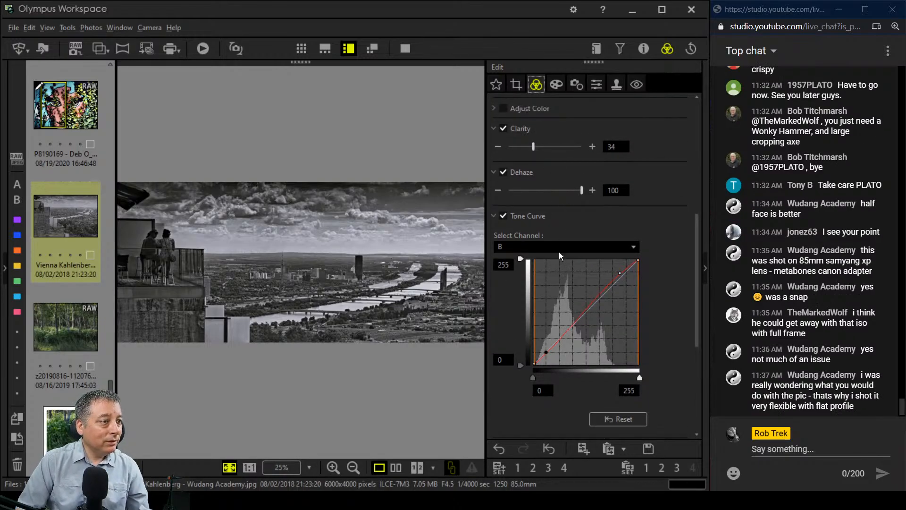
left_click_drag(579, 191, 566, 193)
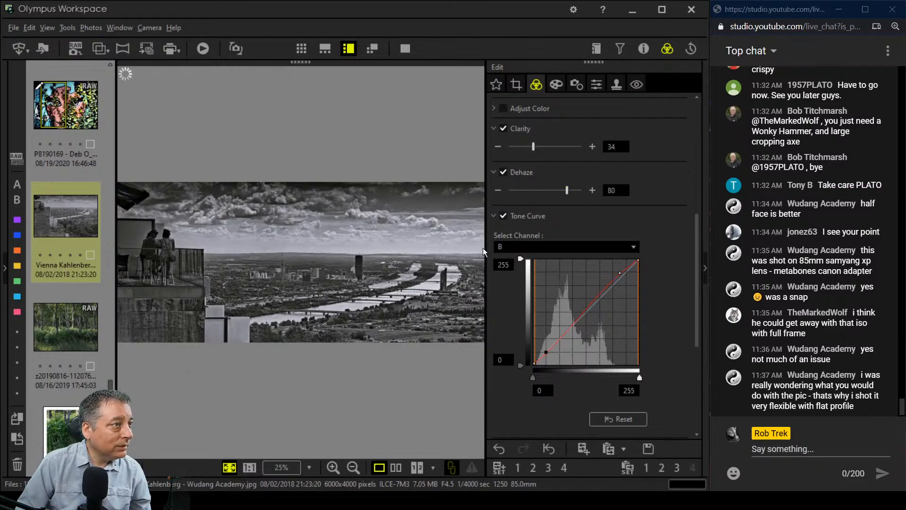
scroll(509, 398, "down", 4)
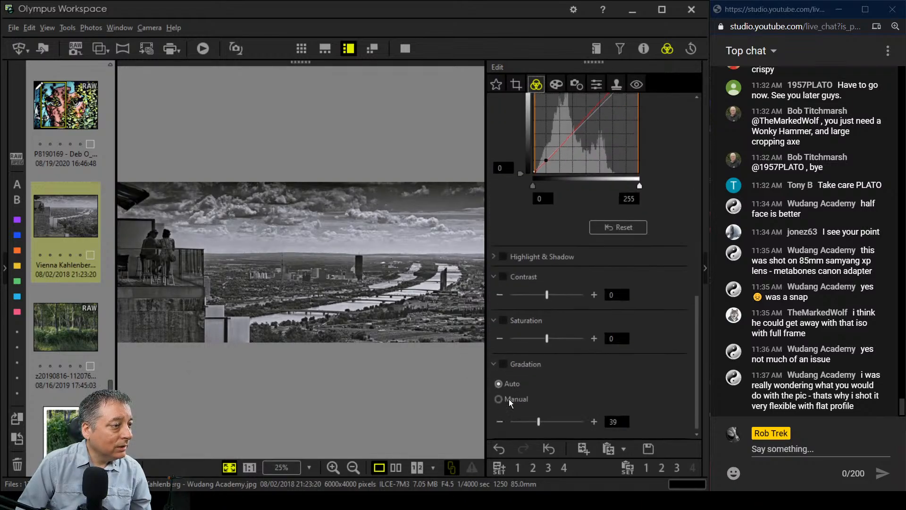
left_click(509, 398)
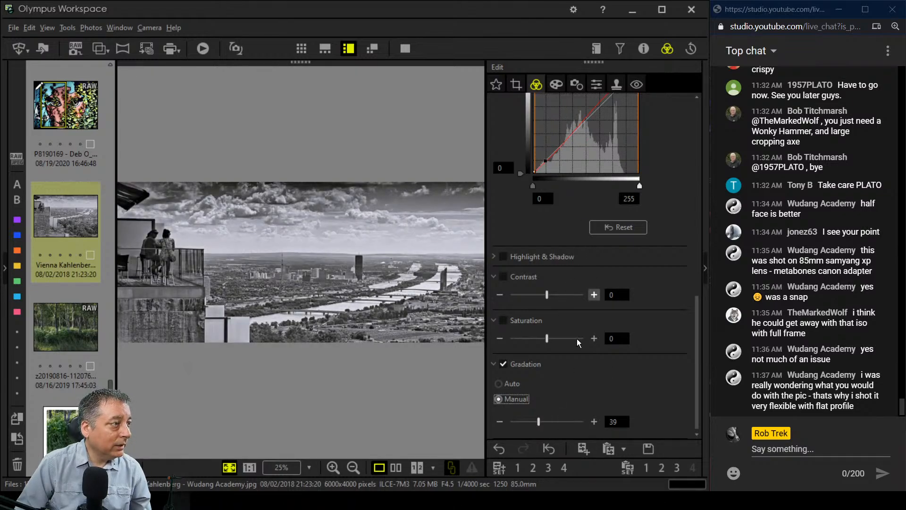
Fine-tune the shadow point on the blue channel's tone curve to keep the dark tones nearly neutral
scroll(617, 363, "up", 1)
scroll(617, 367, "up", 6)
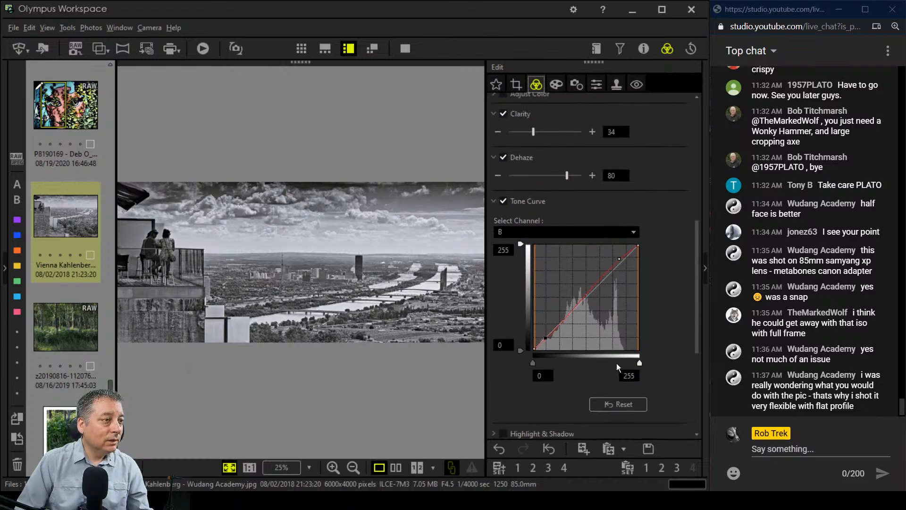
scroll(593, 340, "down", 3)
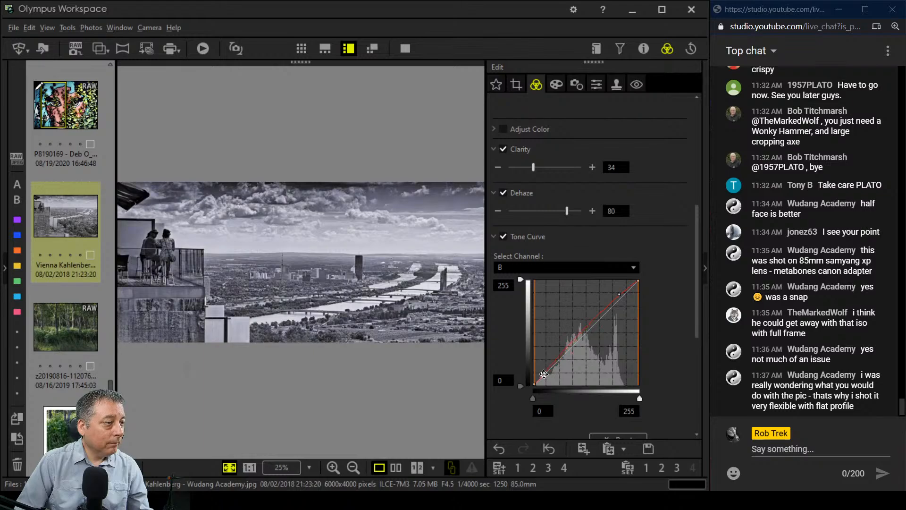
left_click_drag(544, 374, 544, 377)
left_click_drag(545, 376, 545, 376)
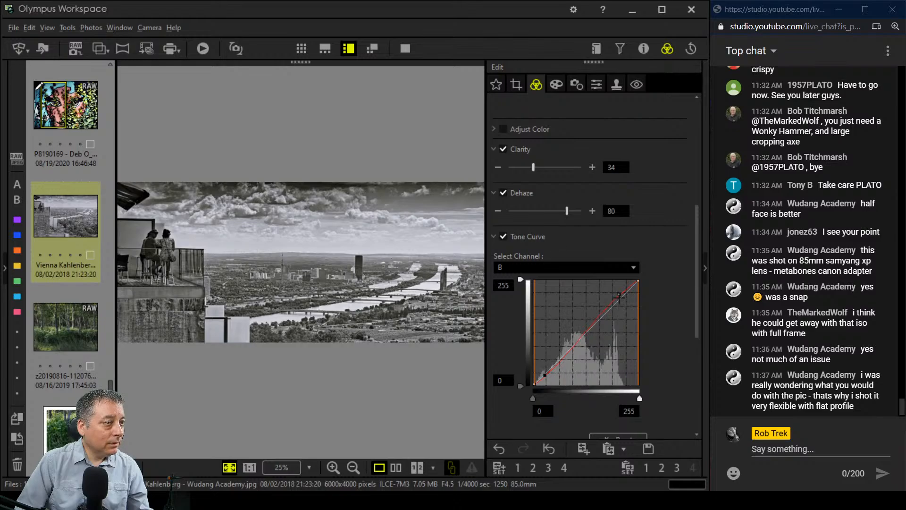
Compare the original Vienna photo and the monochrome panorama side by side in full screen
left_click(397, 468)
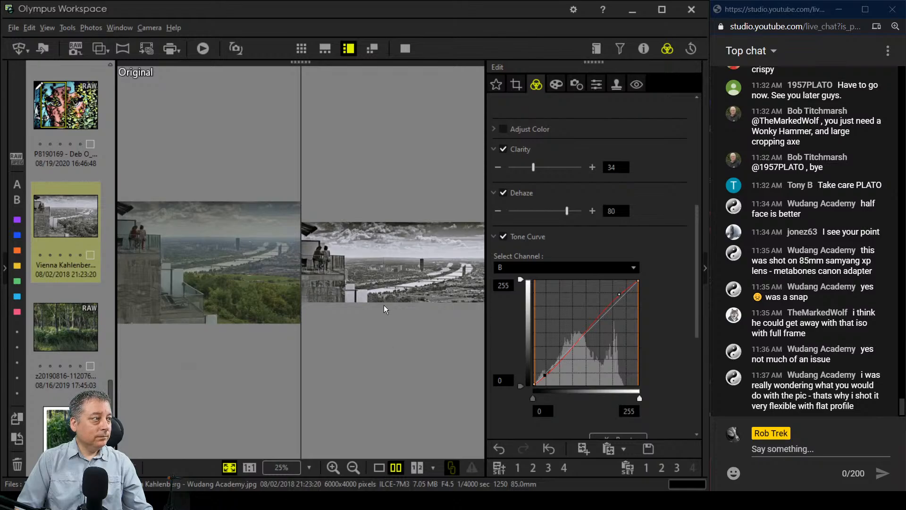
left_click(405, 48)
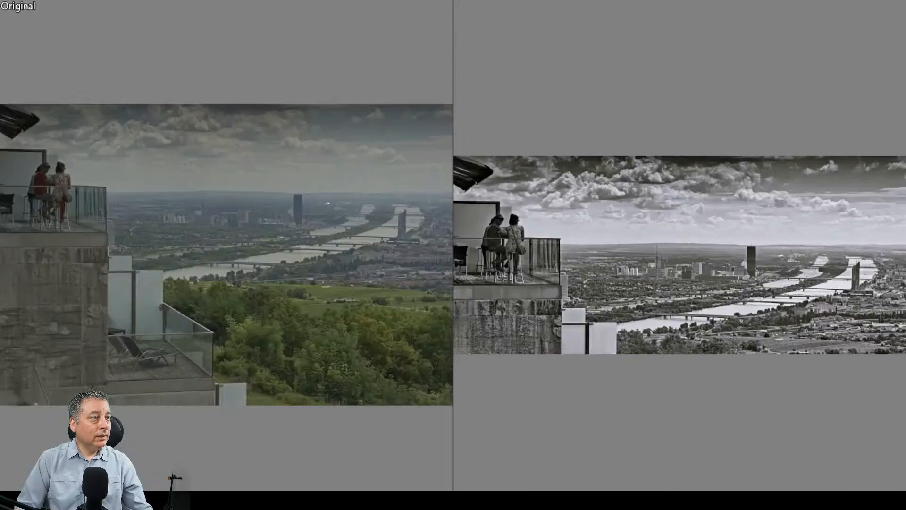